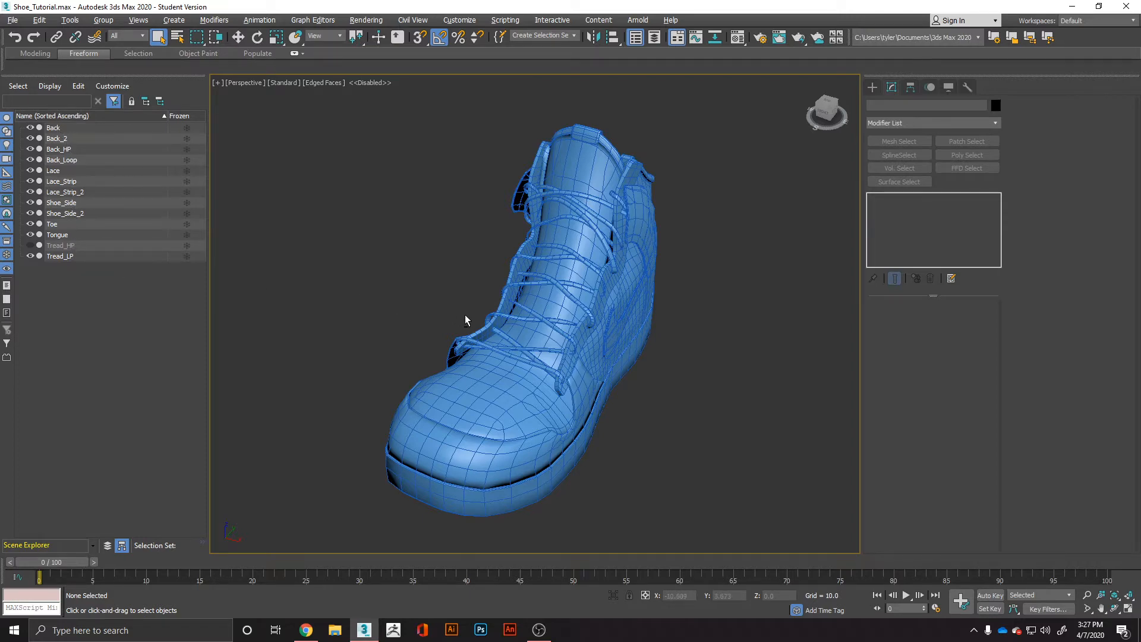
# - Hide the Back_HP object and examine the shoe's back and side surfaces underneath
pyautogui.keyDown('alt'); pyautogui.moveTo(465, 320); pyautogui.dragTo(696, 309, button='middle'); pyautogui.keyUp('alt')
pyautogui.scroll(7, 452, 330)
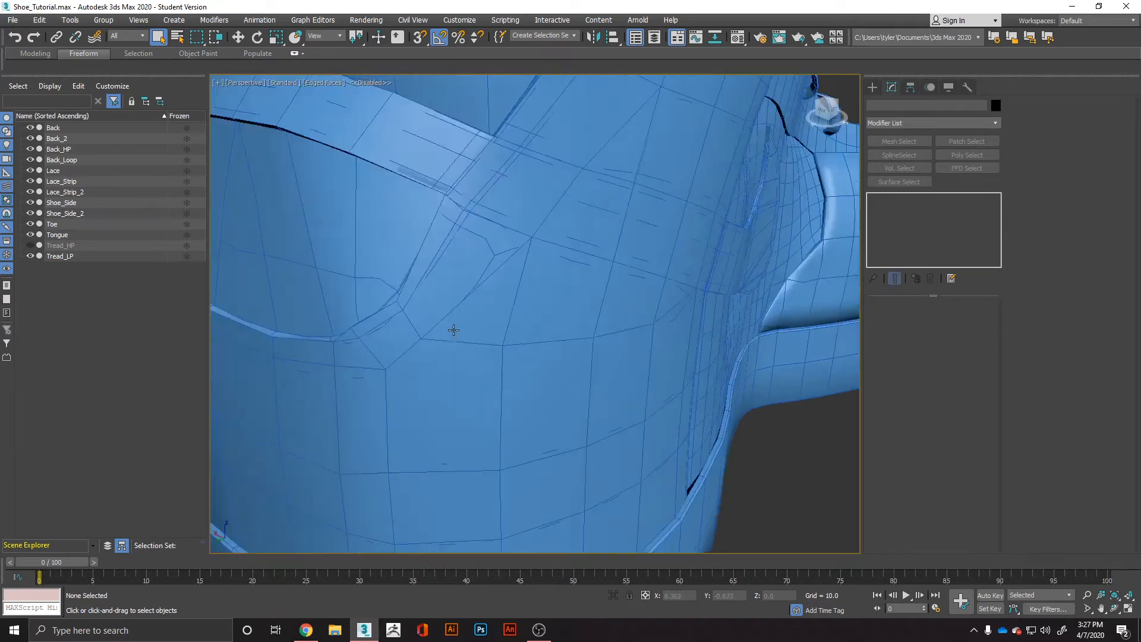
pyautogui.scroll(-3, 466, 304)
pyautogui.keyDown('alt'); pyautogui.moveTo(466, 305); pyautogui.dragTo(544, 342, button='middle'); pyautogui.keyUp('alt')
pyautogui.scroll(3, 534, 329)
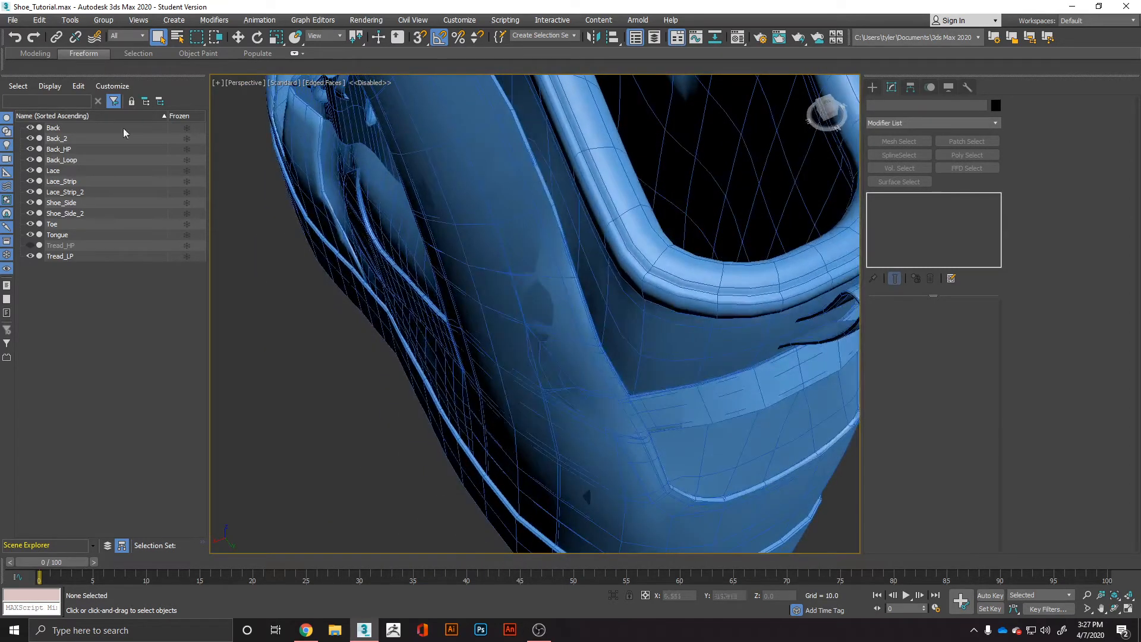
pyautogui.scroll(-3, 527, 244)
pyautogui.keyDown('alt'); pyautogui.moveTo(527, 244); pyautogui.dragTo(425, 256, button='middle'); pyautogui.keyUp('alt')
pyautogui.click(30, 149)
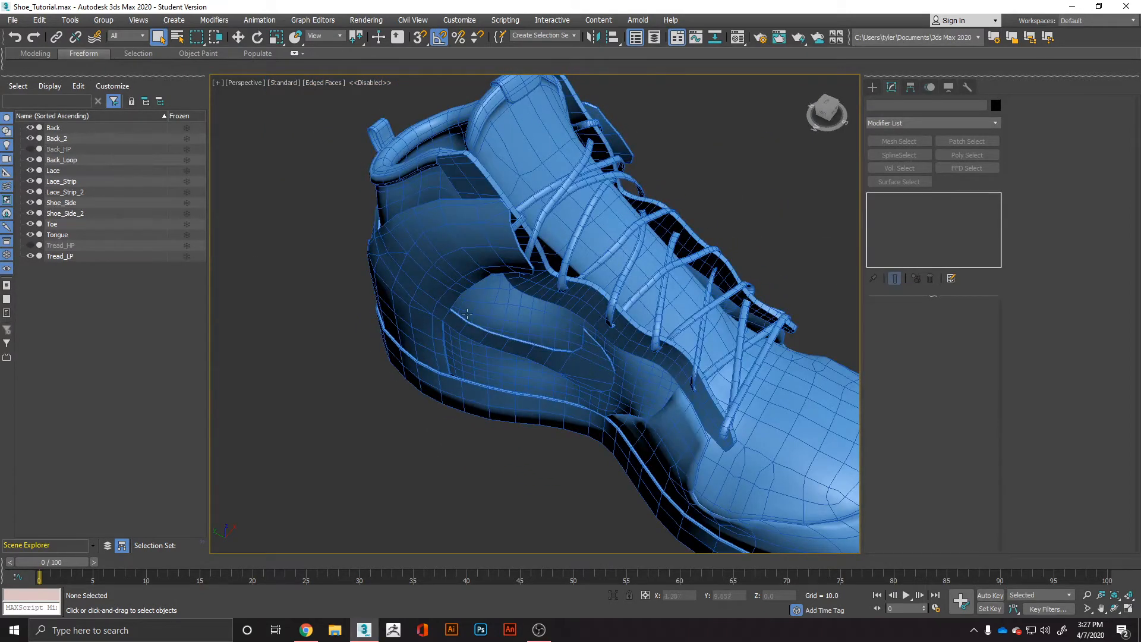
pyautogui.scroll(-5, 467, 313)
pyautogui.keyDown('alt'); pyautogui.moveTo(544, 335); pyautogui.dragTo(458, 326, button='middle'); pyautogui.keyUp('alt')
pyautogui.scroll(6, 498, 321)
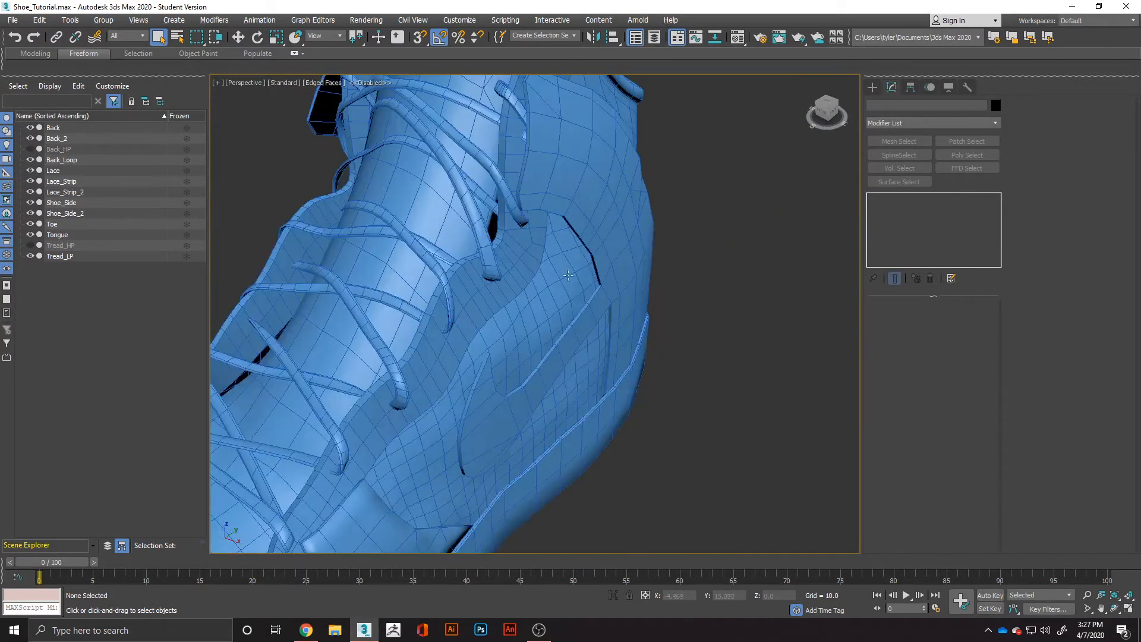
# - Delete the hidden Back_HP object from the scene
pyautogui.click(84, 148)
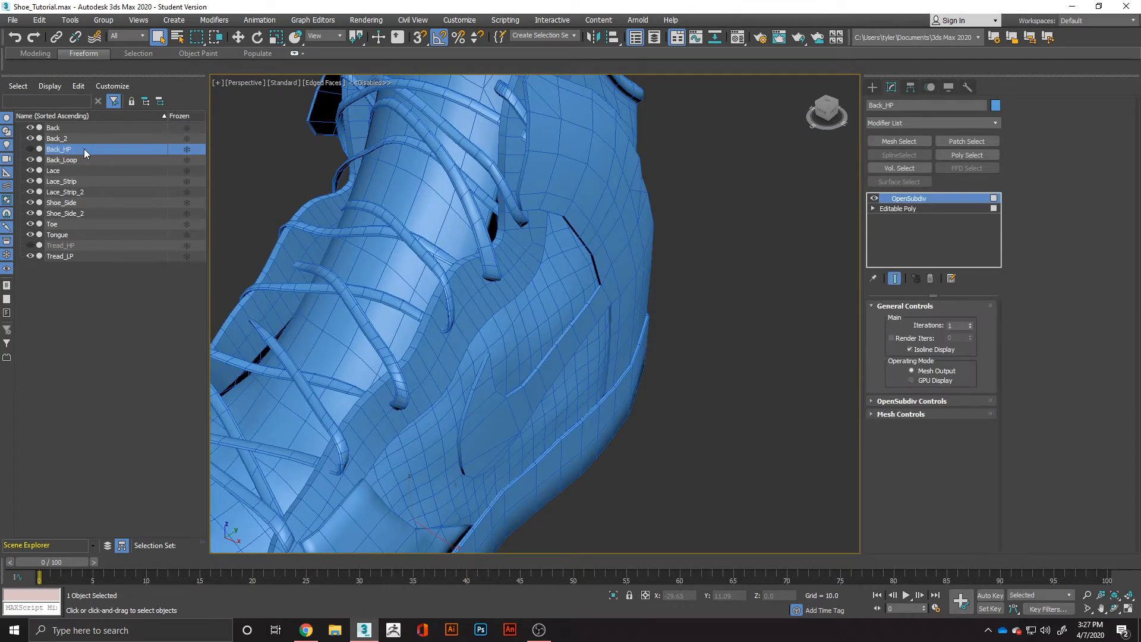
pyautogui.rightClick(83, 149)
pyautogui.click(133, 205)
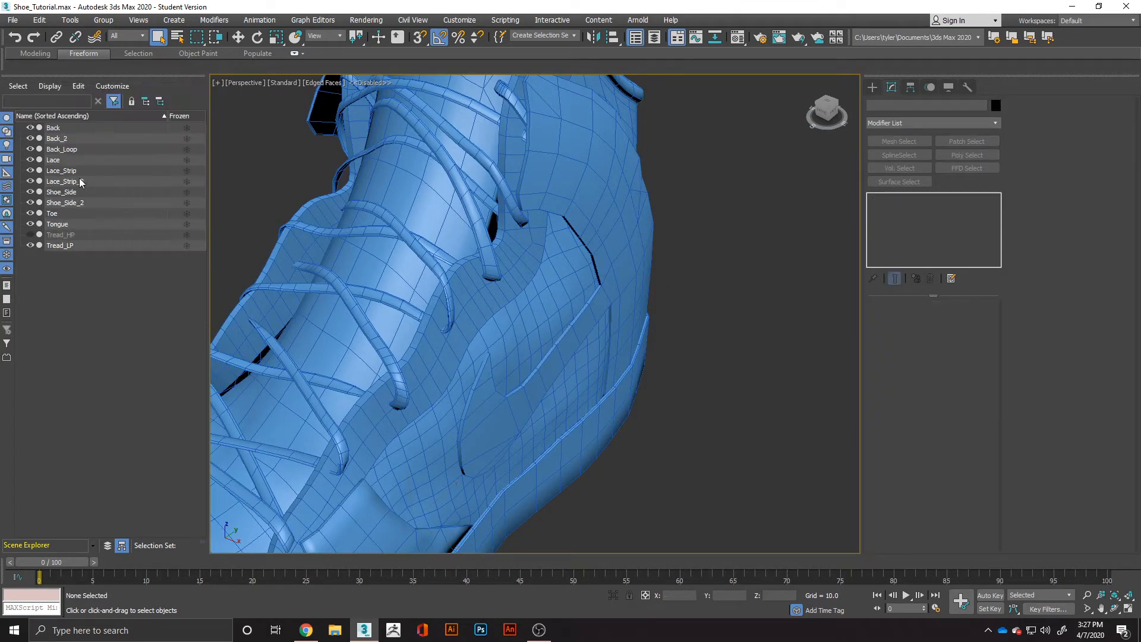
# - Temporarily hide the Tongue, Back and Back_2 objects to examine the shoe's interior, and show all three again
pyautogui.scroll(-5, 502, 347)
pyautogui.keyDown('alt'); pyautogui.moveTo(529, 299); pyautogui.dragTo(585, 333, button='middle'); pyautogui.keyUp('alt')
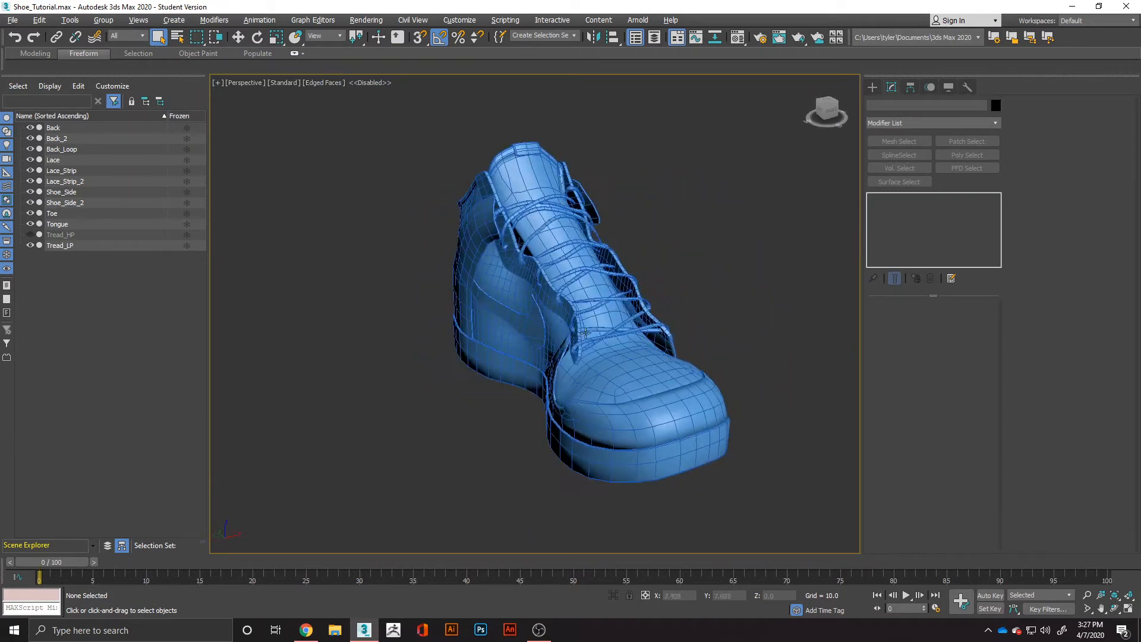
pyautogui.scroll(4, 682, 358)
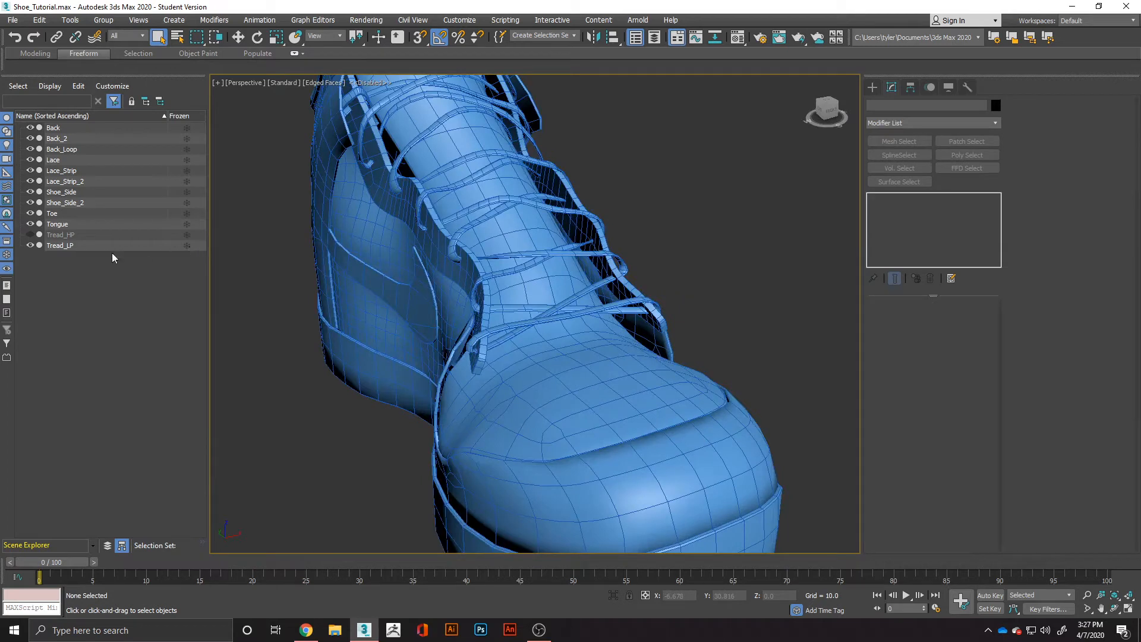
pyautogui.click(31, 225)
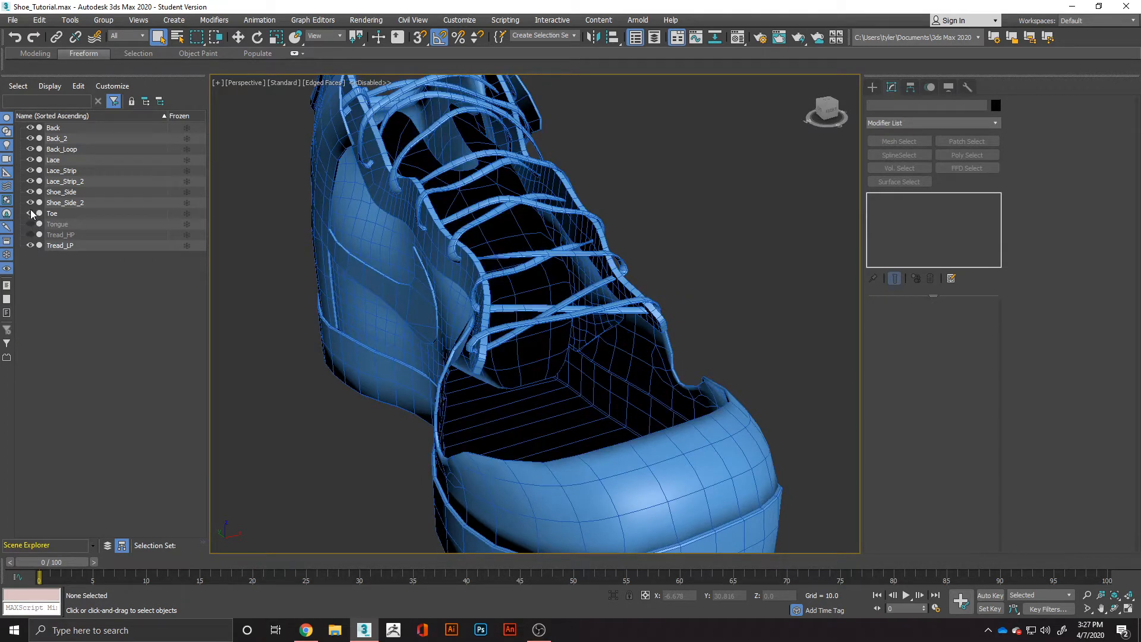
pyautogui.click(30, 128)
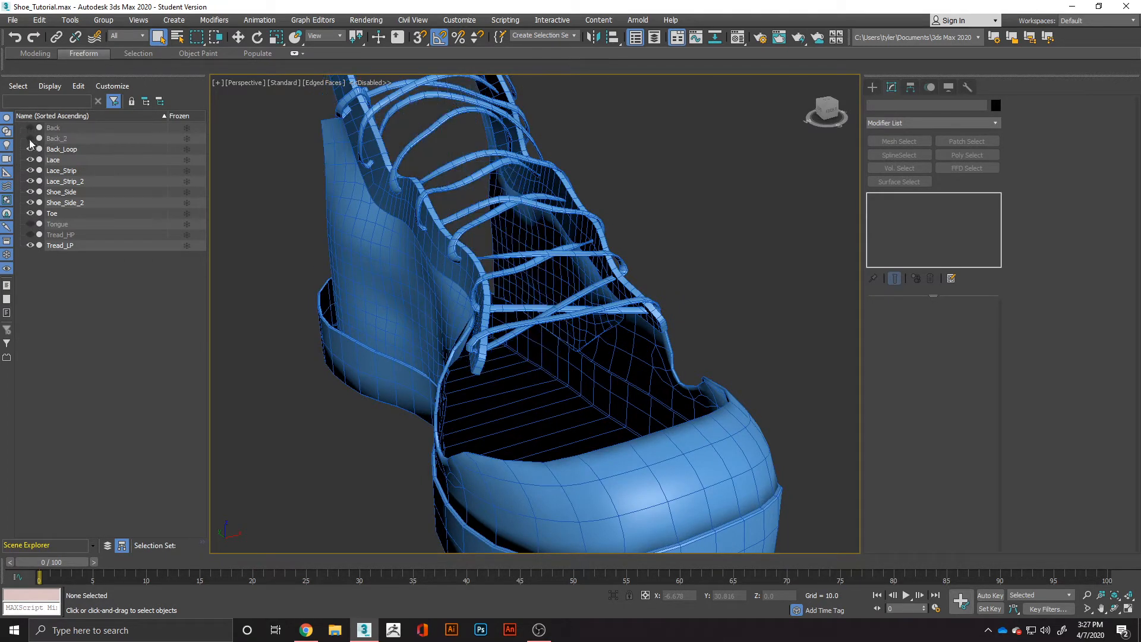
pyautogui.click(31, 128)
pyautogui.click(31, 224)
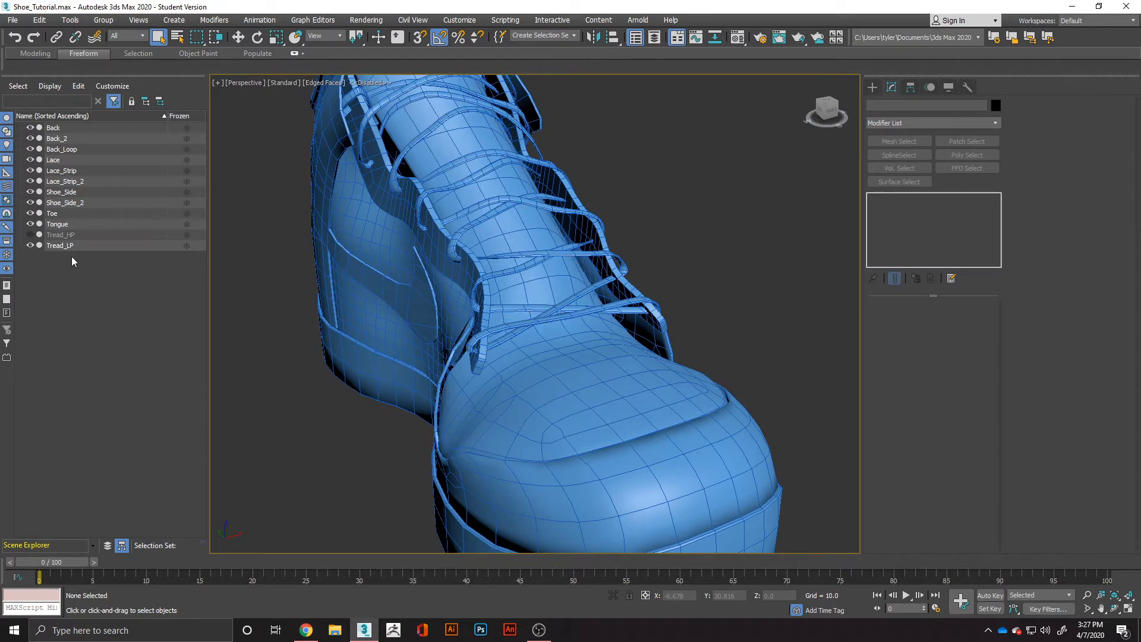
# - Isolate the Tread_LP object in the perspective view with its underside facing the camera
pyautogui.click(82, 246)
pyautogui.keyDown('alt'); pyautogui.moveTo(468, 310); pyautogui.dragTo(476, 269, button='middle'); pyautogui.keyUp('alt')
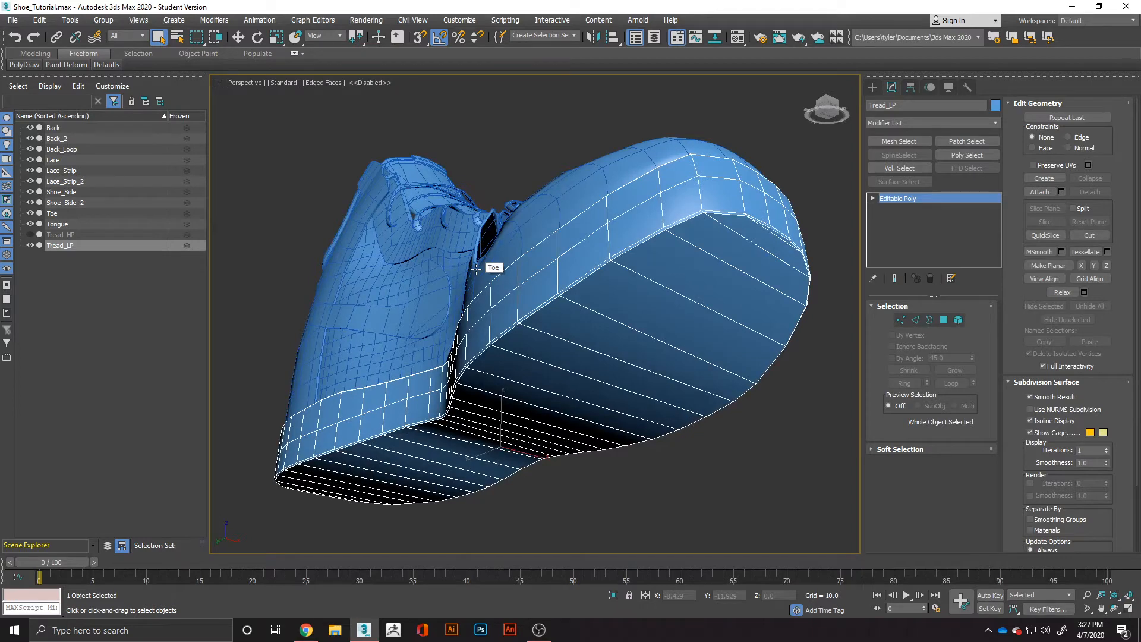
pyautogui.hotkey('alt', 'a')
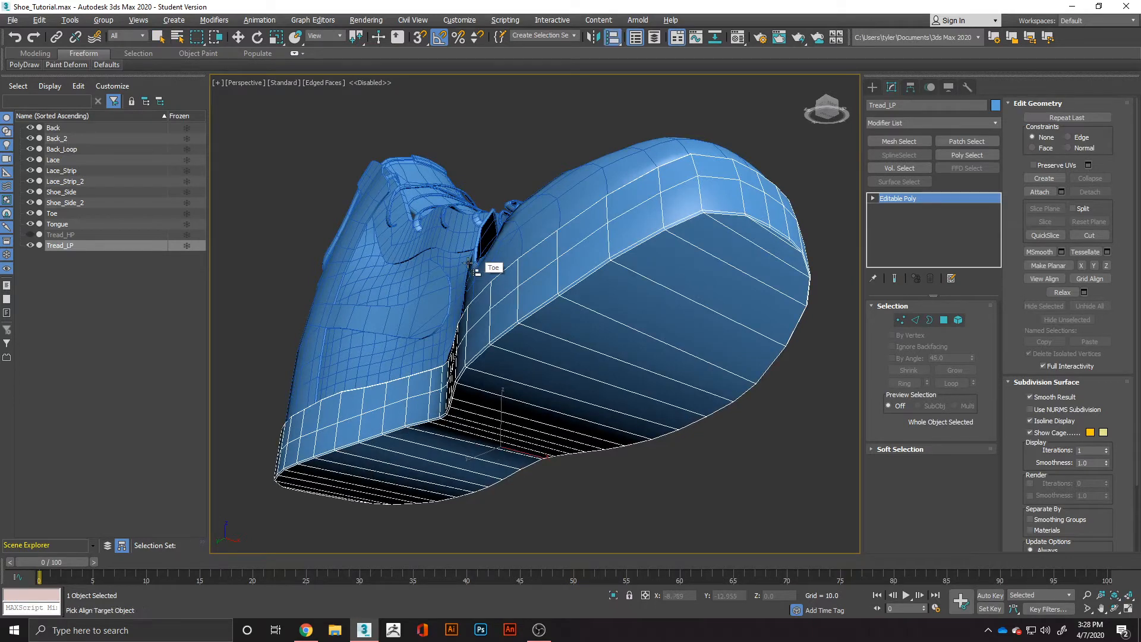
pyautogui.hotkey('alt', 'q')
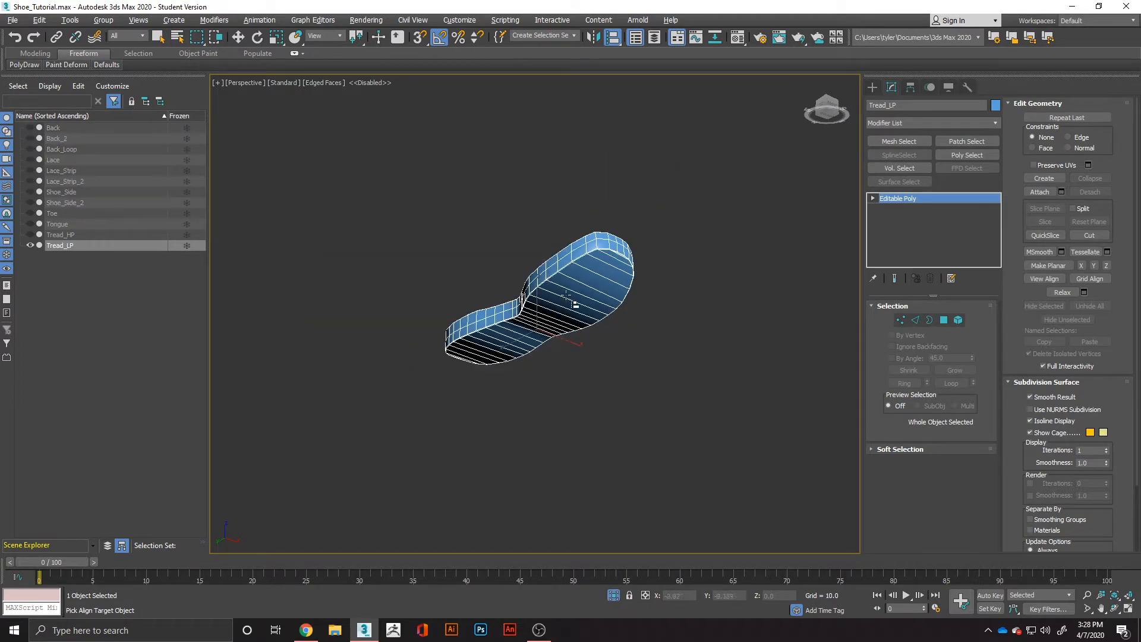
pyautogui.press('w')
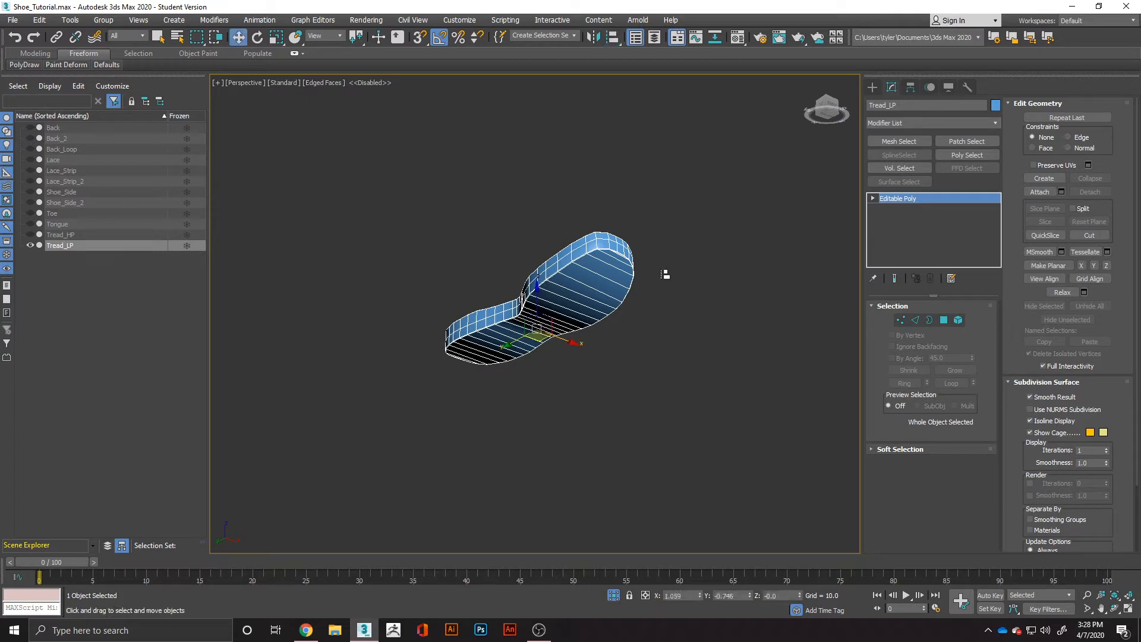
pyautogui.scroll(4, 603, 259)
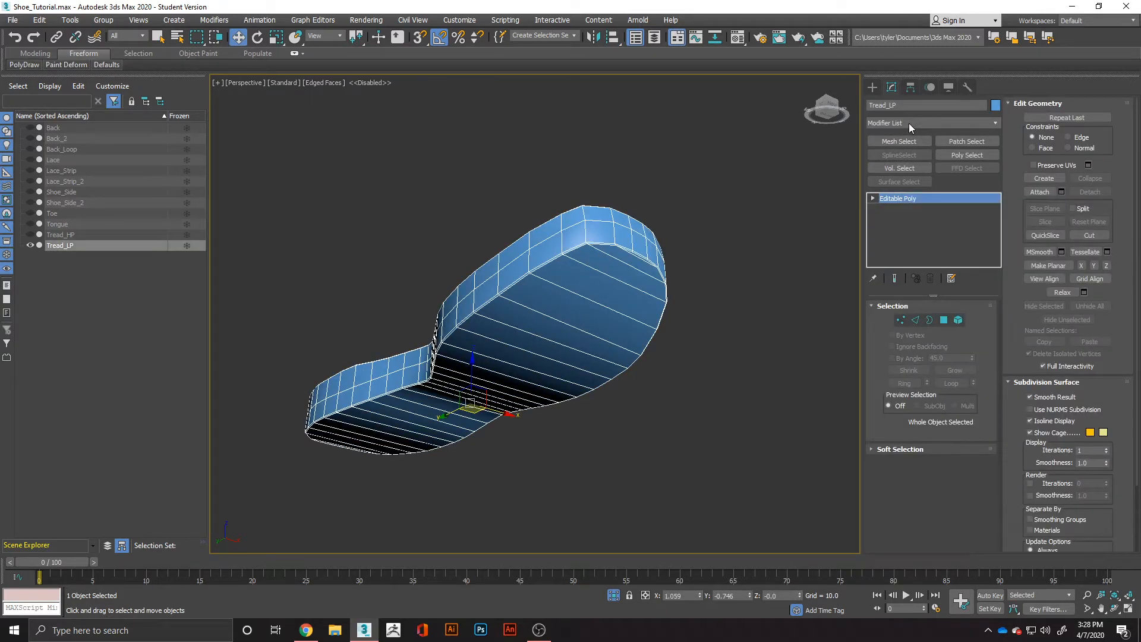
# - Select all polygons of the tread's side wall by growing a polygon loop, and assign them to smoothing group 1
pyautogui.scroll(-3, 1105, 350)
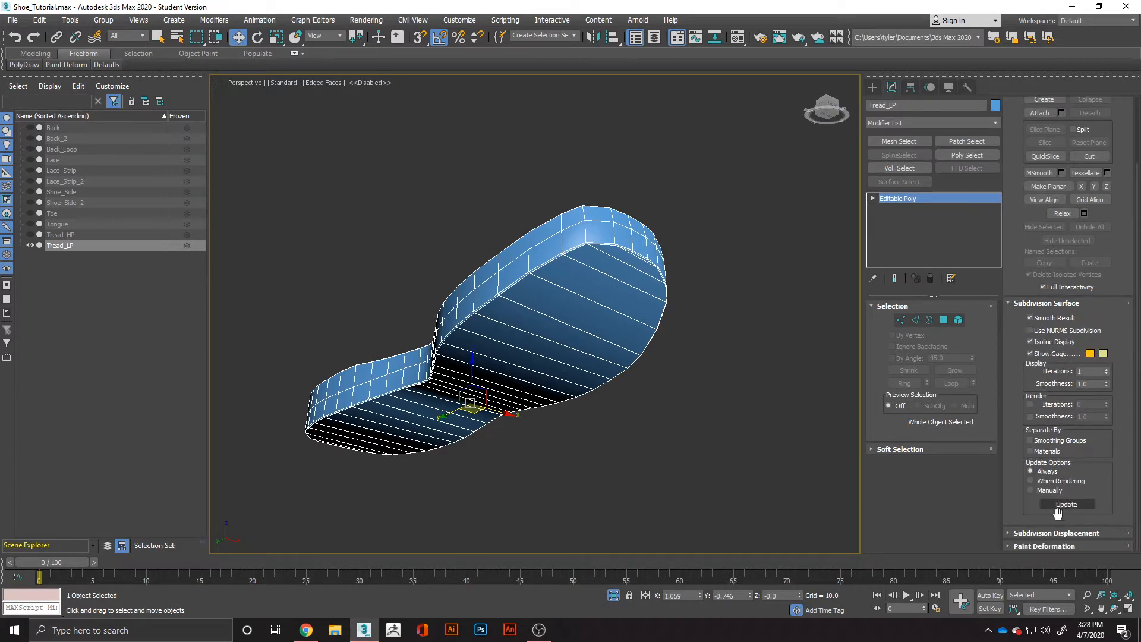
pyautogui.click(944, 320)
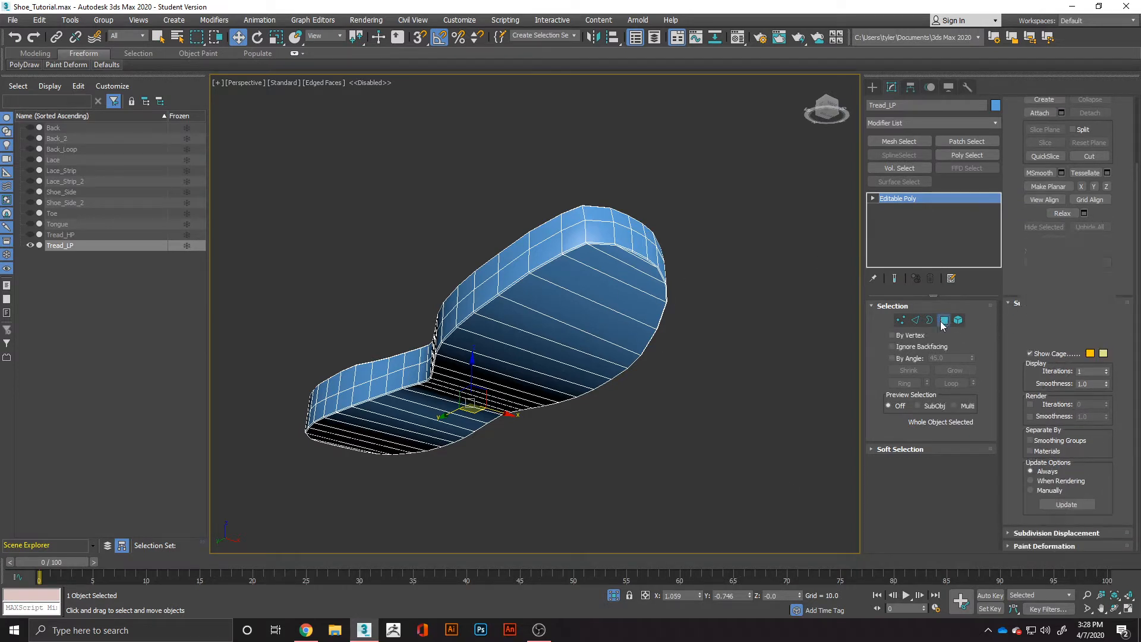
pyautogui.click(580, 309)
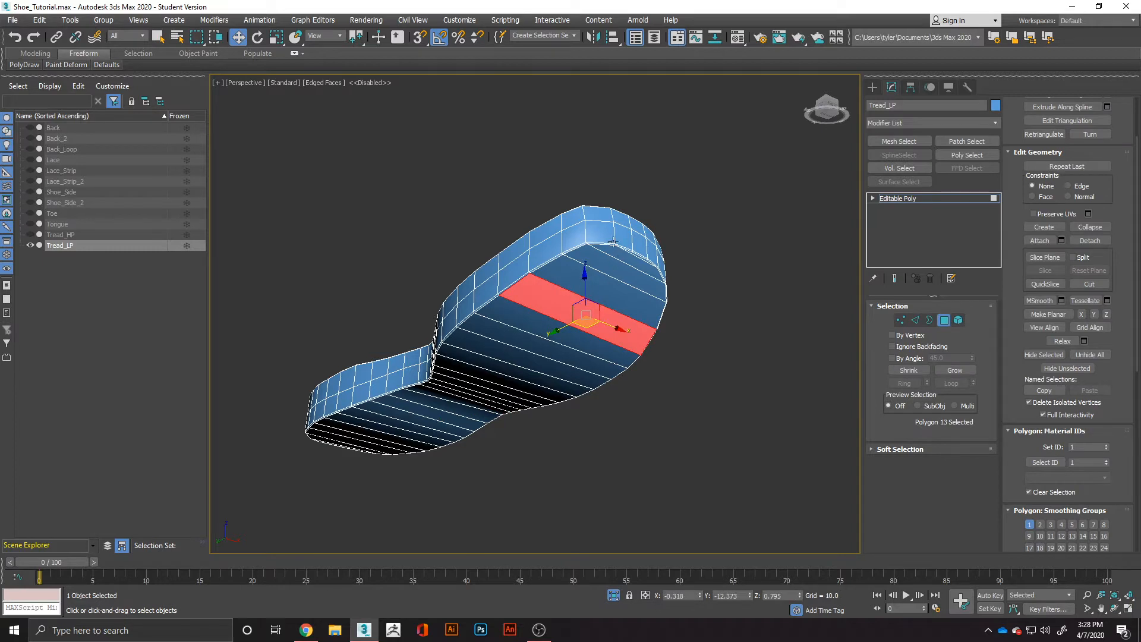
pyautogui.scroll(2, 583, 232)
pyautogui.click(595, 204)
pyautogui.keyDown('shift'); pyautogui.click(560, 209); pyautogui.keyUp('shift')
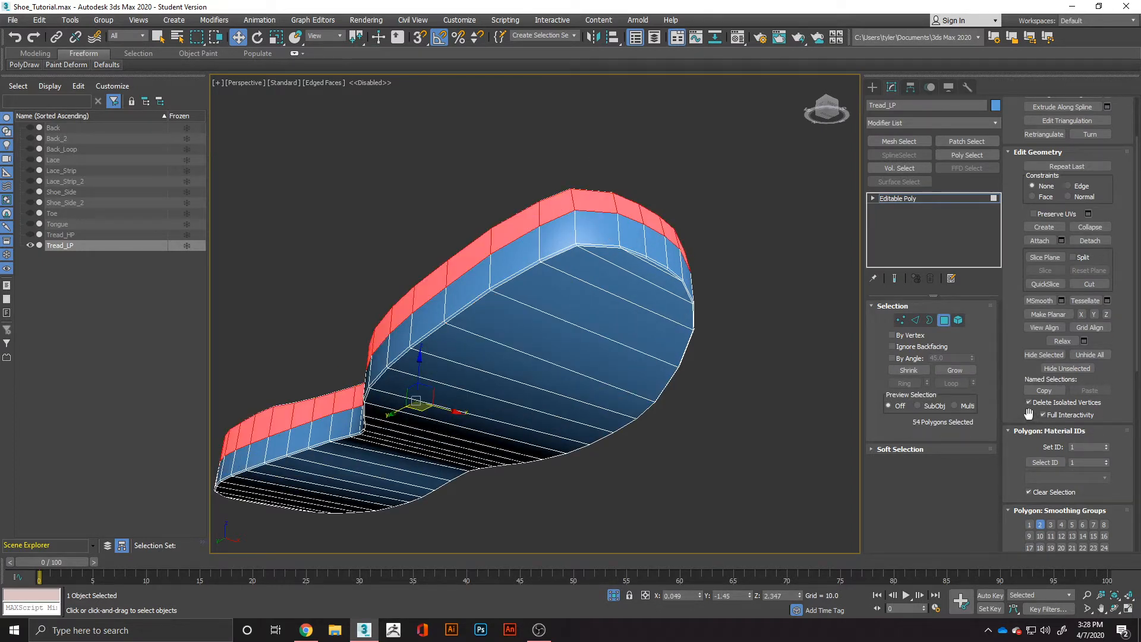
pyautogui.scroll(-3, 1035, 419)
pyautogui.click(955, 370)
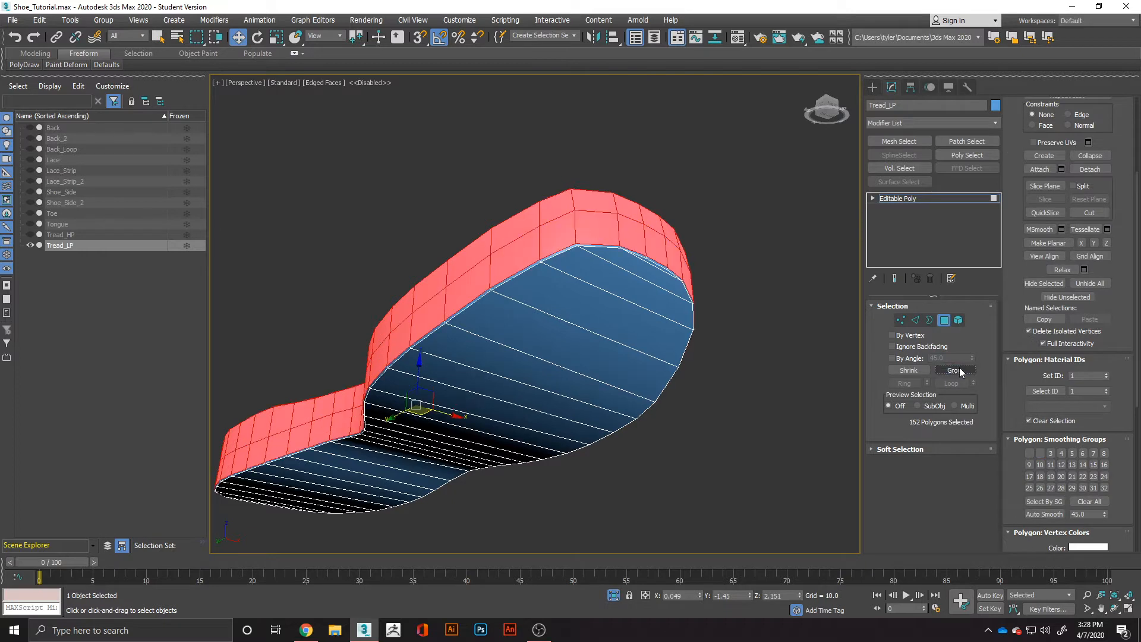
pyautogui.click(961, 373)
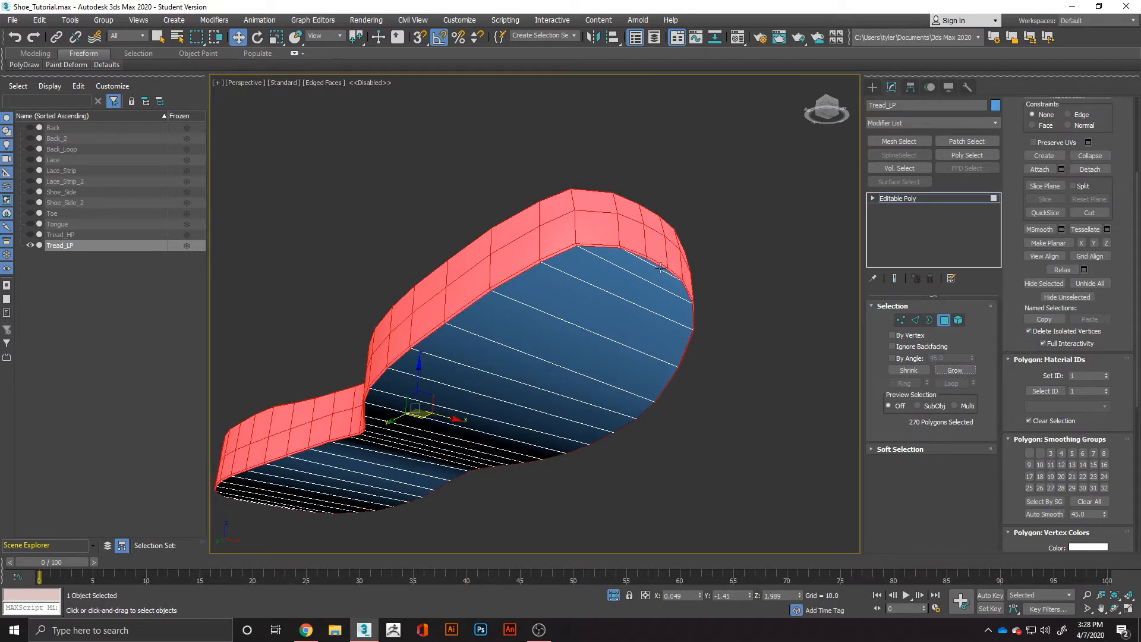
pyautogui.click(1029, 453)
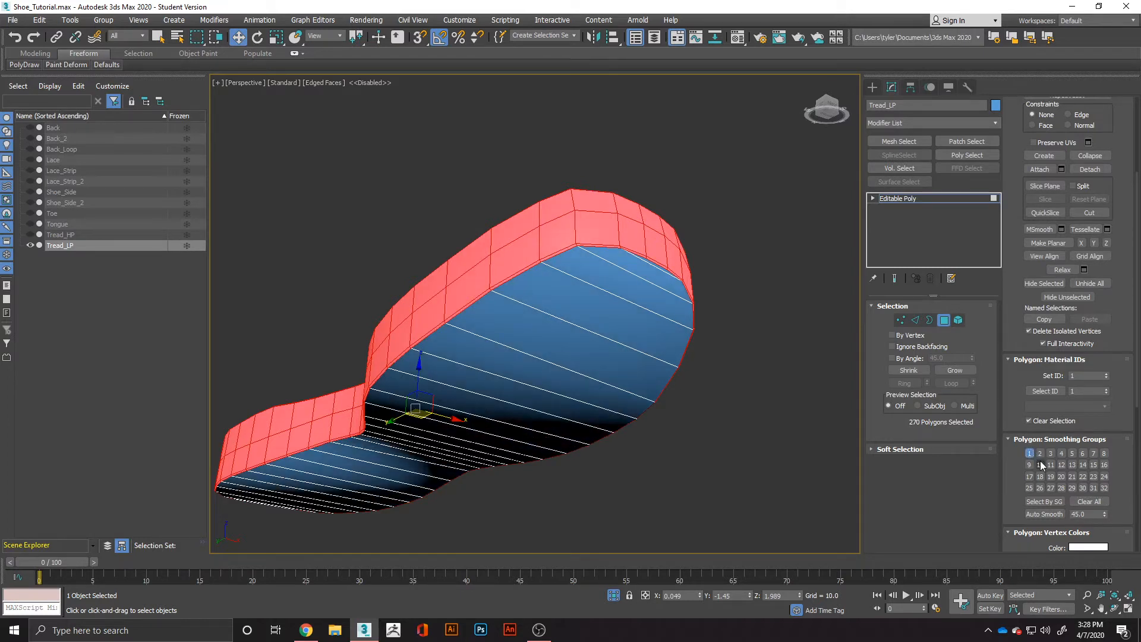
# - Invert the selection to the tread's bottom polygons, clear their smoothing groups and assign smoothing group 2
pyautogui.hotkey('ctrl', 'i')
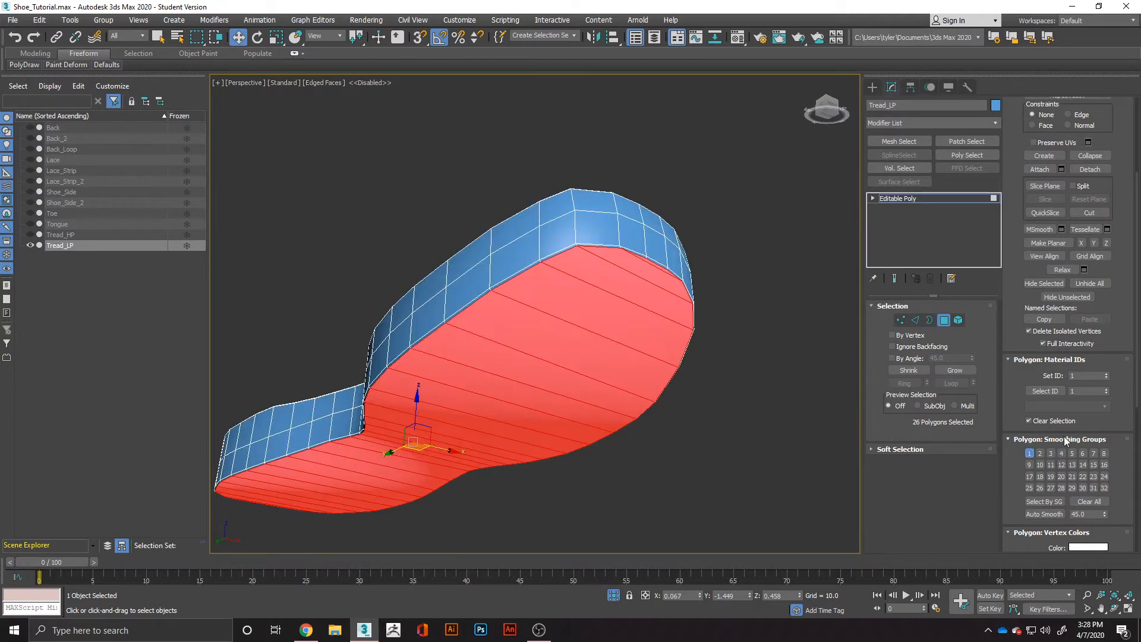
pyautogui.click(1095, 502)
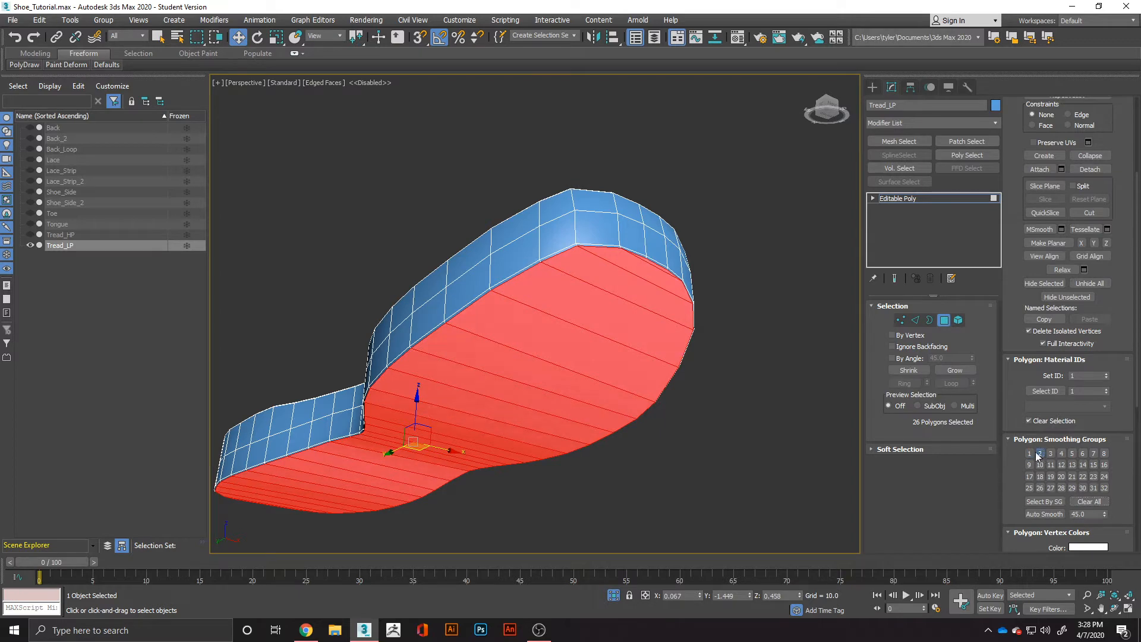
pyautogui.click(700, 400)
pyautogui.keyDown('alt'); pyautogui.moveTo(700, 400); pyautogui.dragTo(631, 426, button='middle'); pyautogui.keyUp('alt')
# - Leave polygon editing and add an Unwrap UVW modifier to the Tread_LP object
pyautogui.click(917, 122)
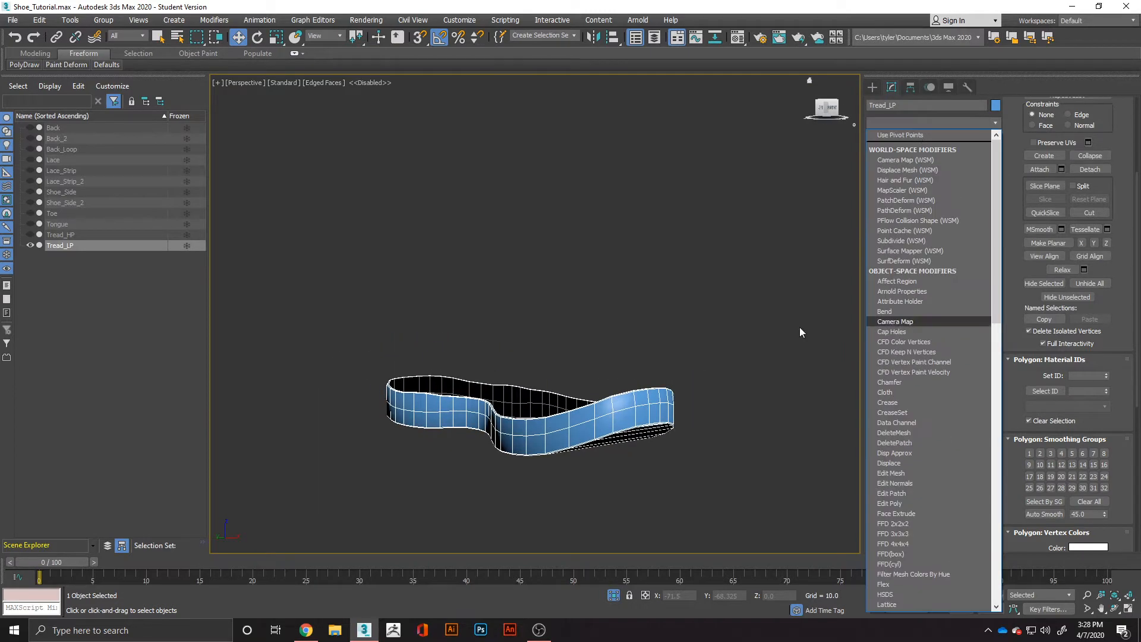
pyautogui.click(800, 328)
pyautogui.click(944, 319)
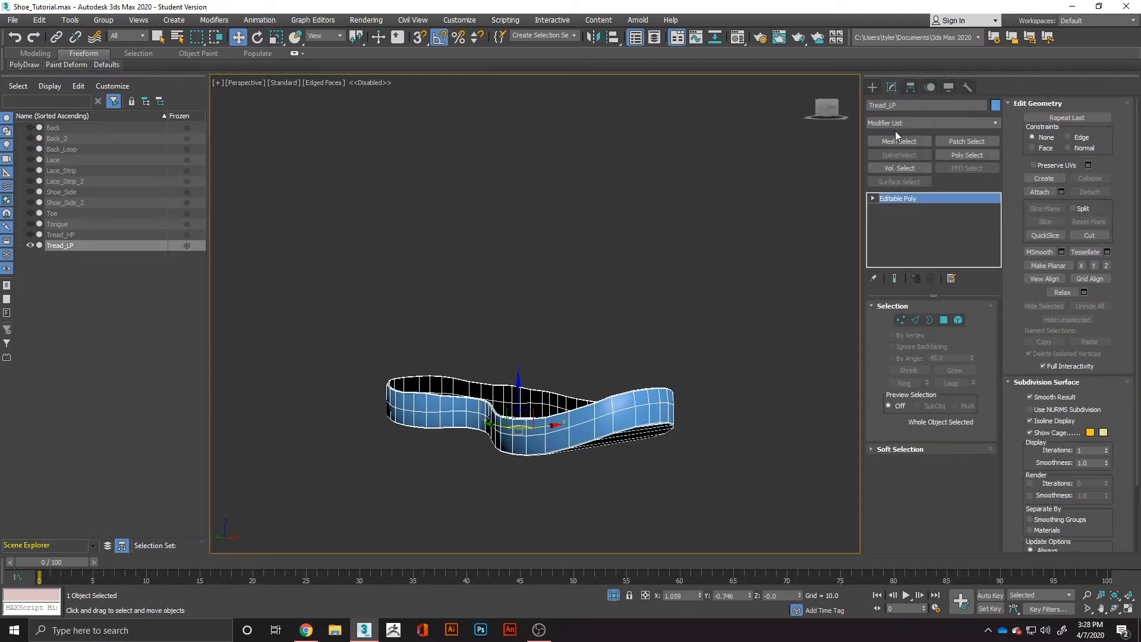
pyautogui.click(899, 123)
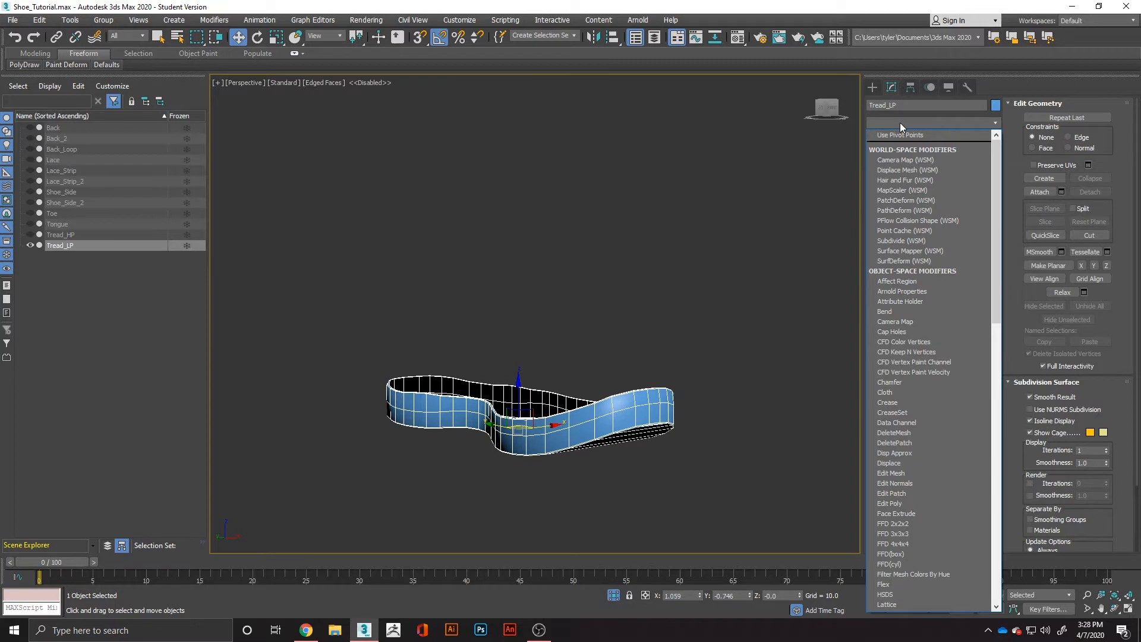
pyautogui.write('u')
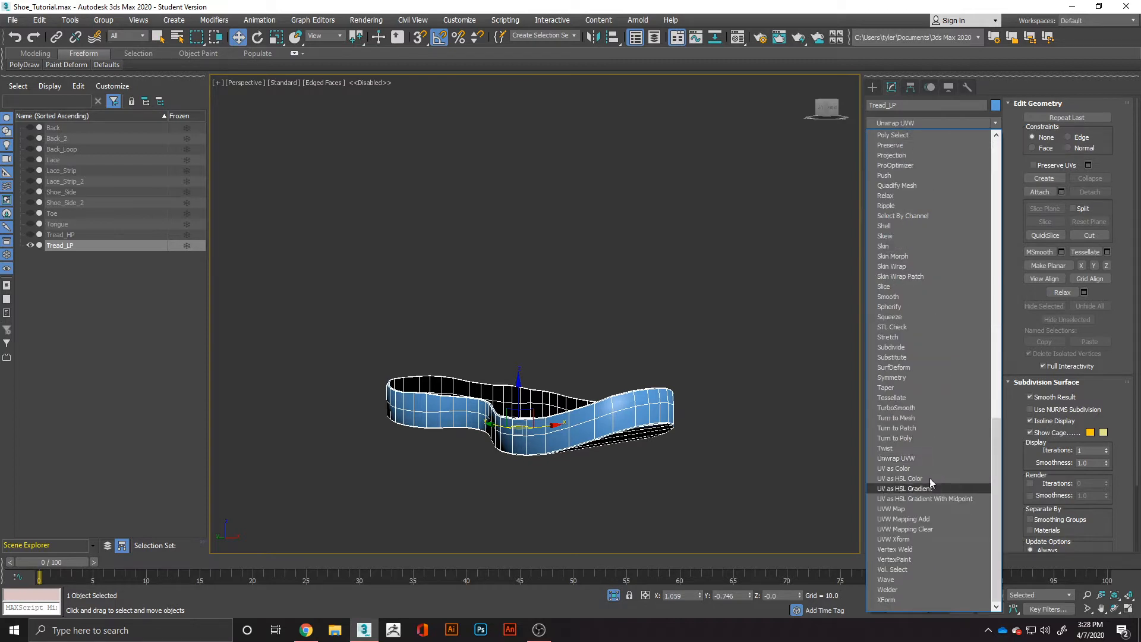
pyautogui.click(924, 457)
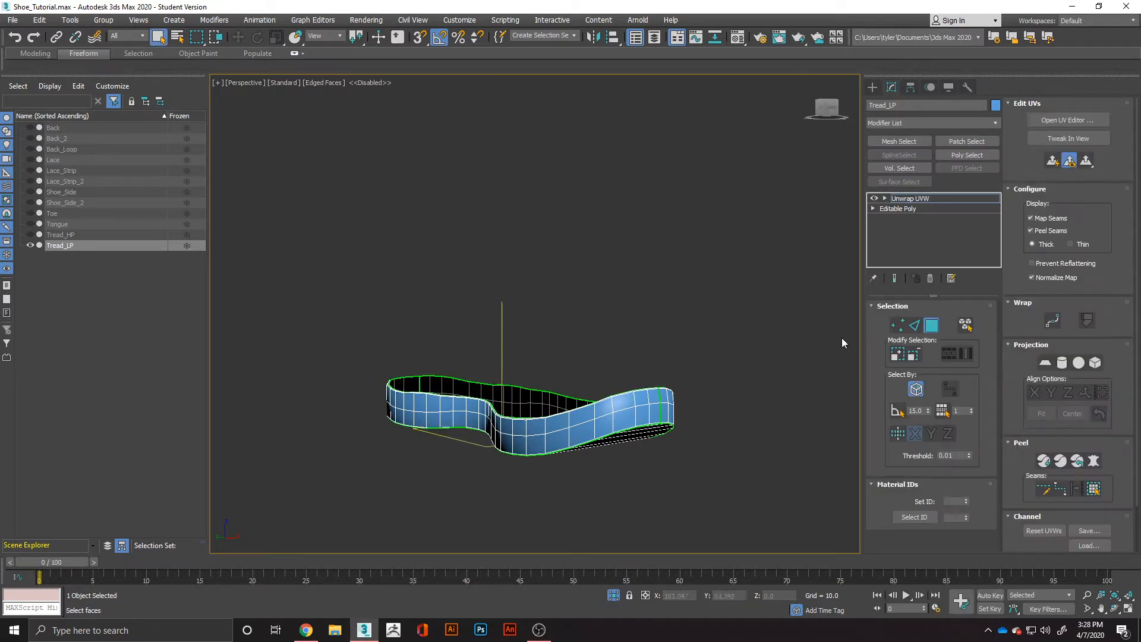
# - Open the UV editor to check the tread's existing UV layout, and close it again
pyautogui.keyDown('alt'); pyautogui.moveTo(493, 461); pyautogui.dragTo(464, 407, button='middle'); pyautogui.keyUp('alt')
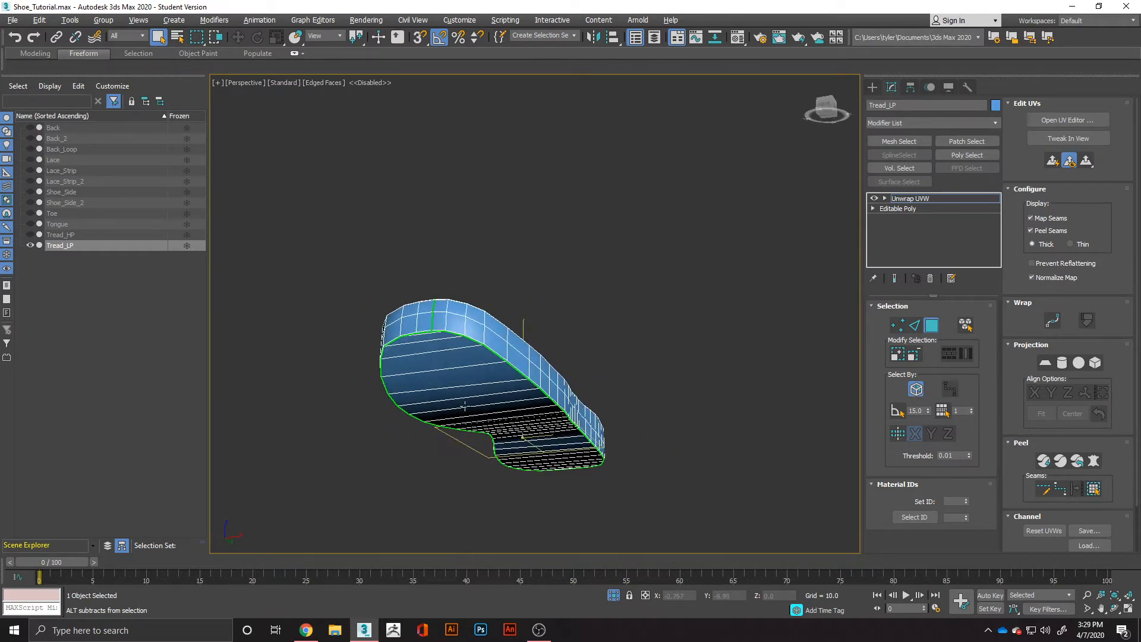
pyautogui.click(1043, 461)
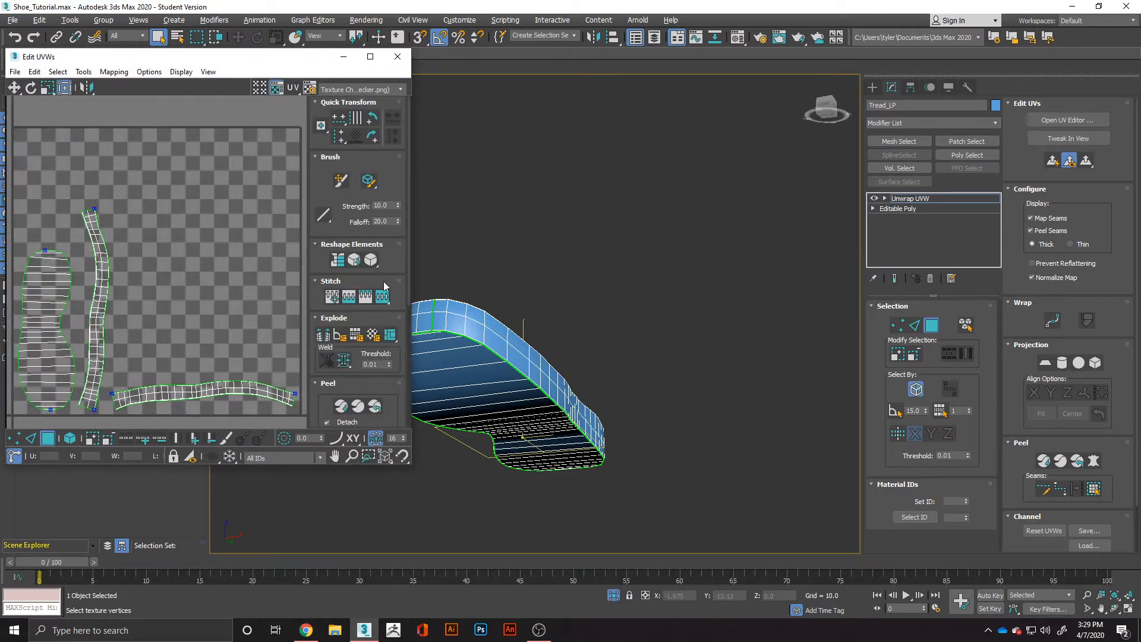
pyautogui.click(398, 57)
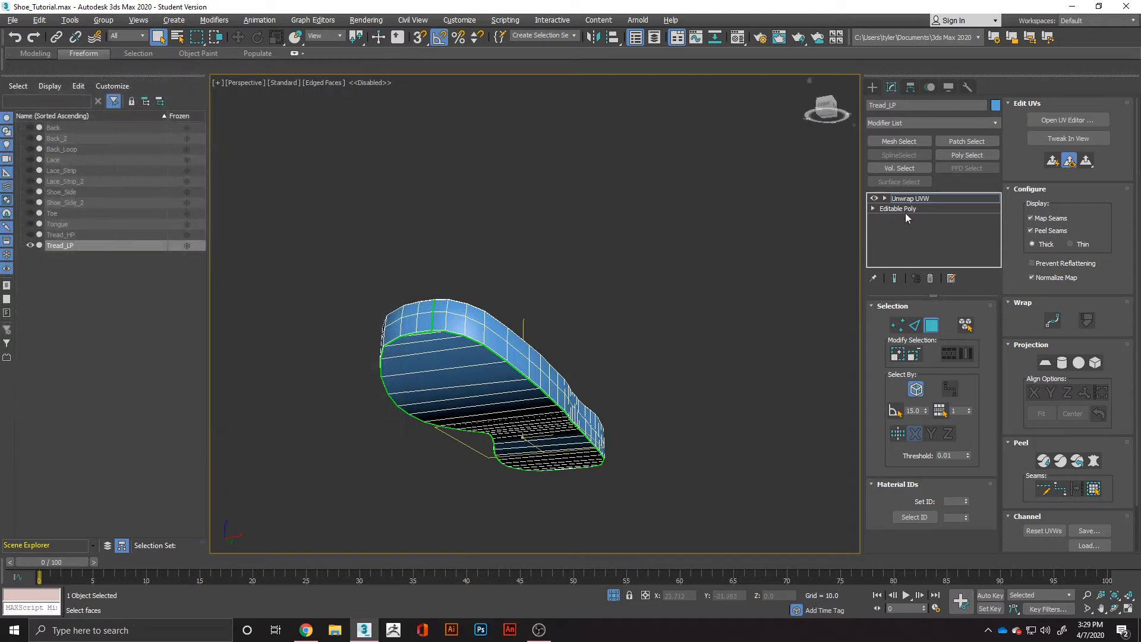
# - Turn on planar projection in the tread's Unwrap UVW modifier, and reset its UVWs
pyautogui.click(1043, 363)
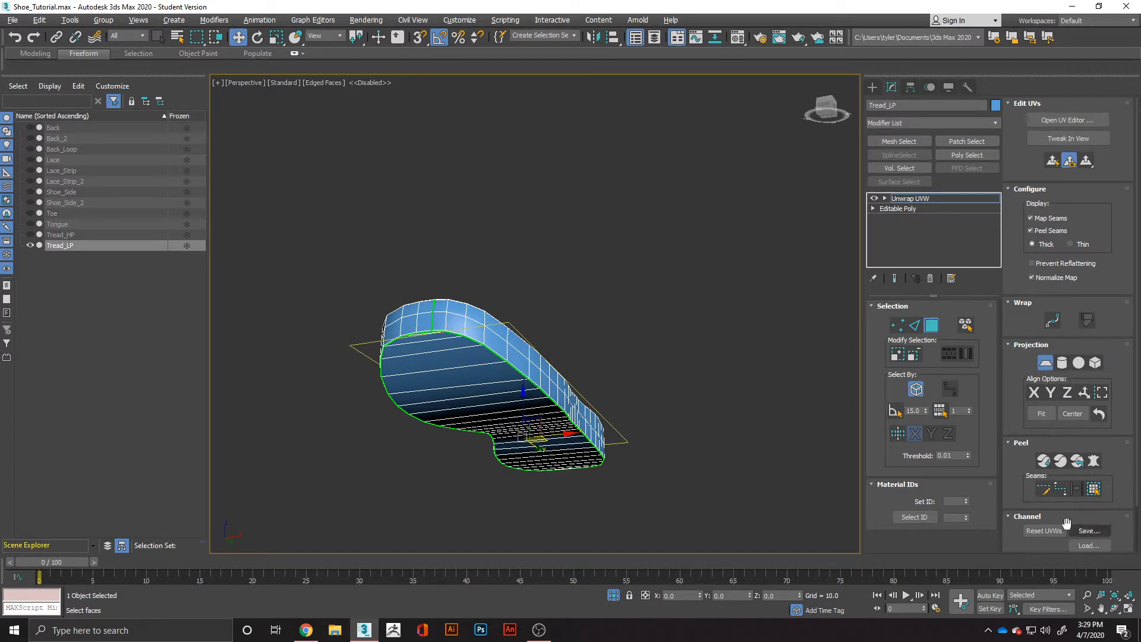
pyautogui.click(1043, 530)
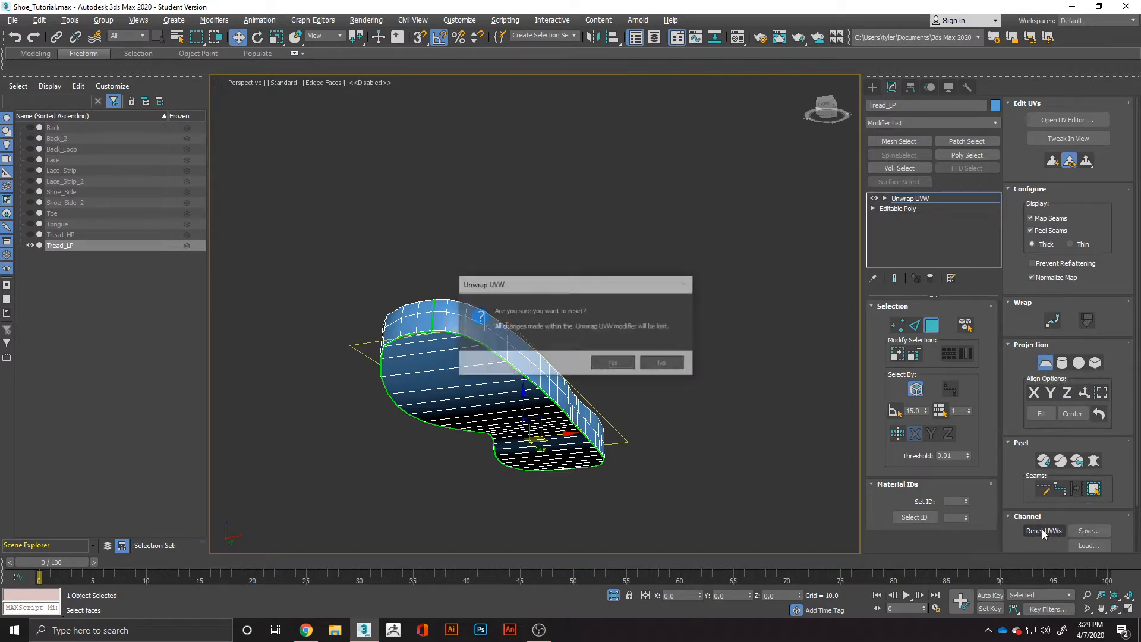
pyautogui.click(610, 365)
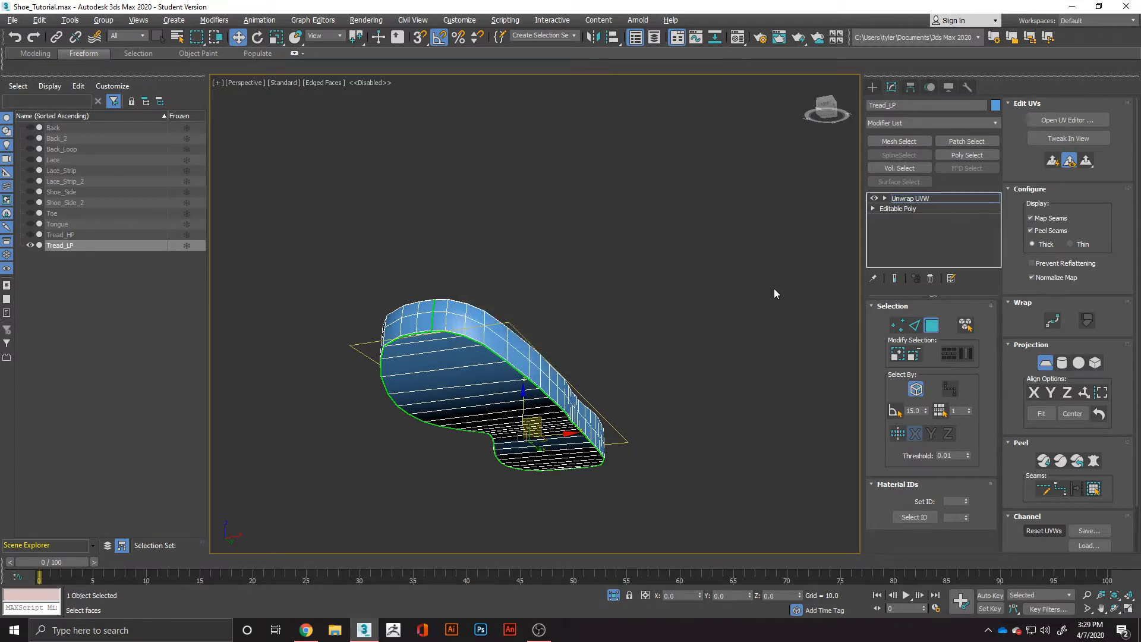
# - Delete the Unwrap UVW modifier from Tread_LP and add a fresh Unwrap UVW modifier
pyautogui.rightClick(920, 198)
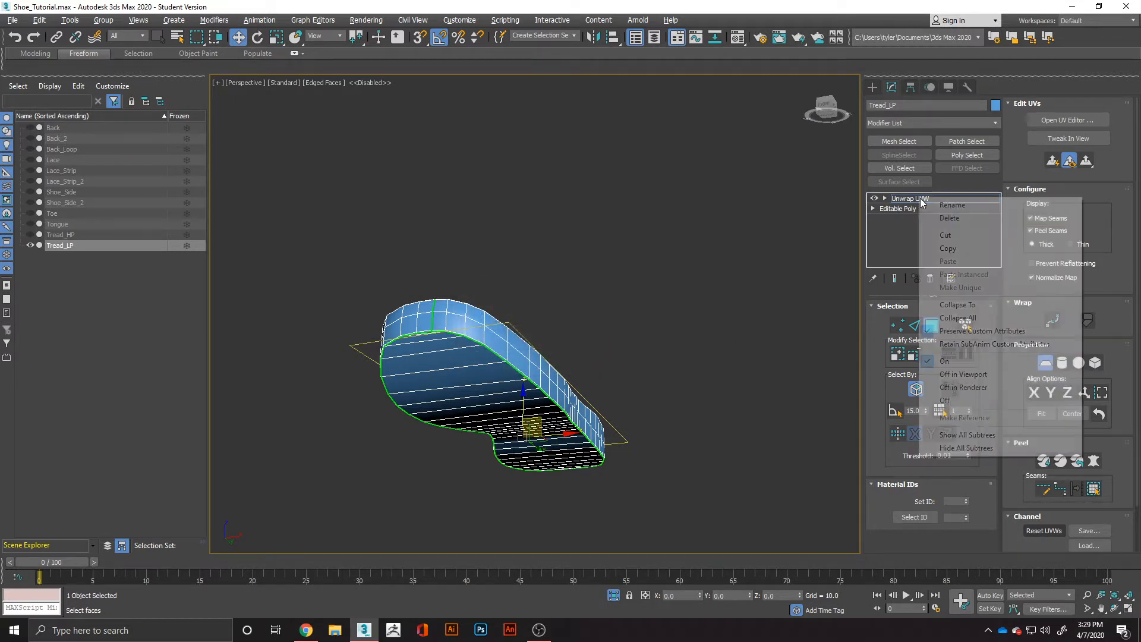
pyautogui.click(939, 219)
pyautogui.click(682, 354)
pyautogui.click(500, 349)
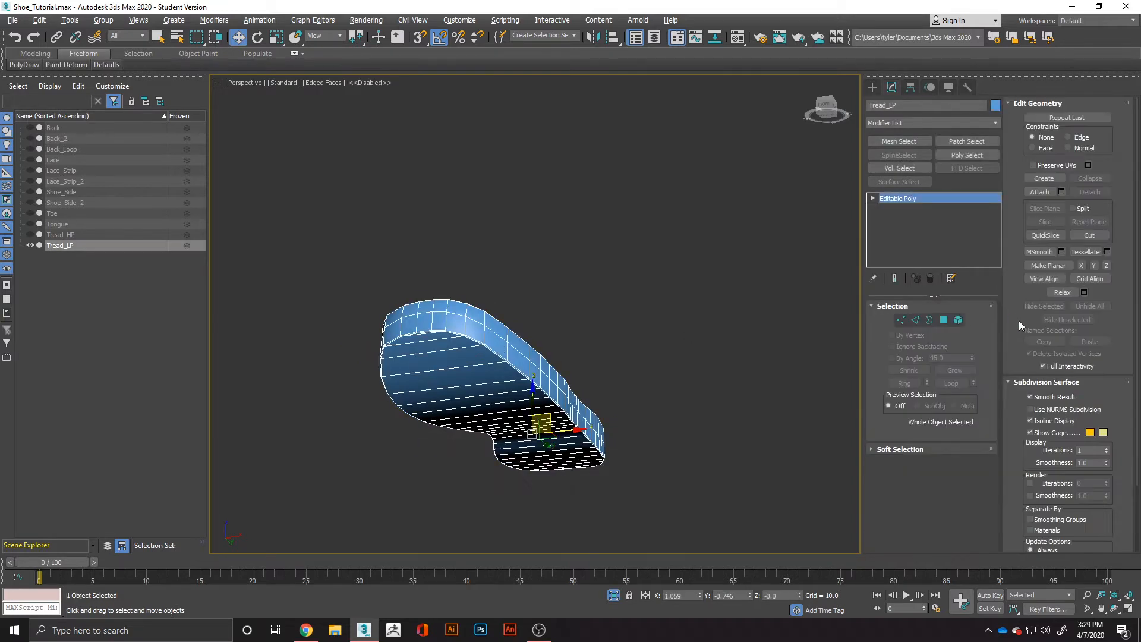
pyautogui.click(948, 120)
pyautogui.press('u')
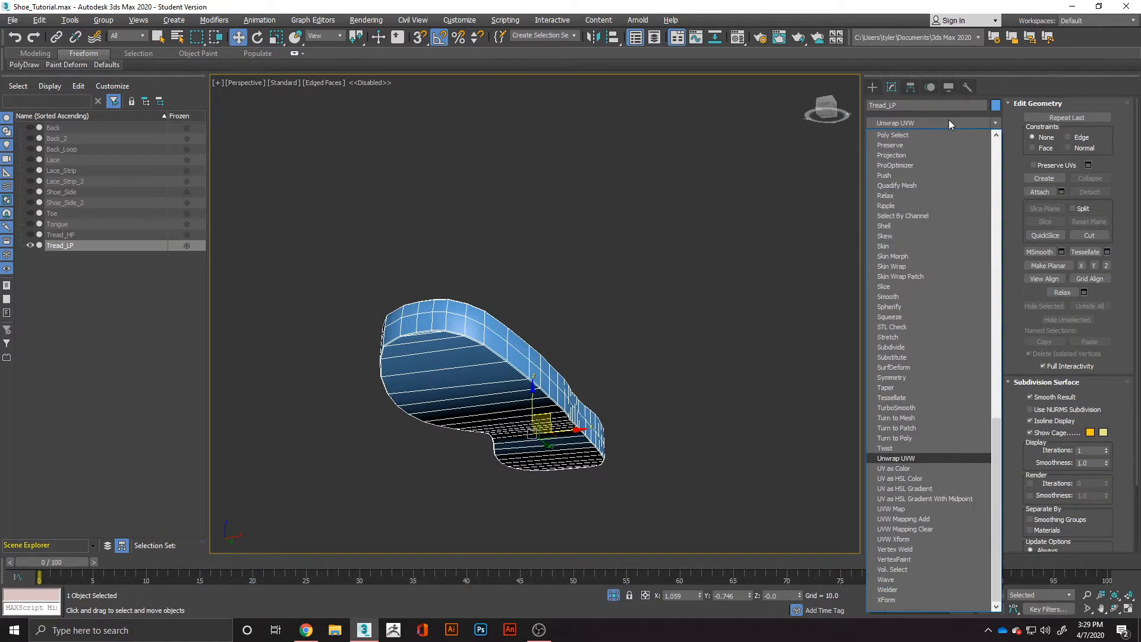
pyautogui.press('Return')
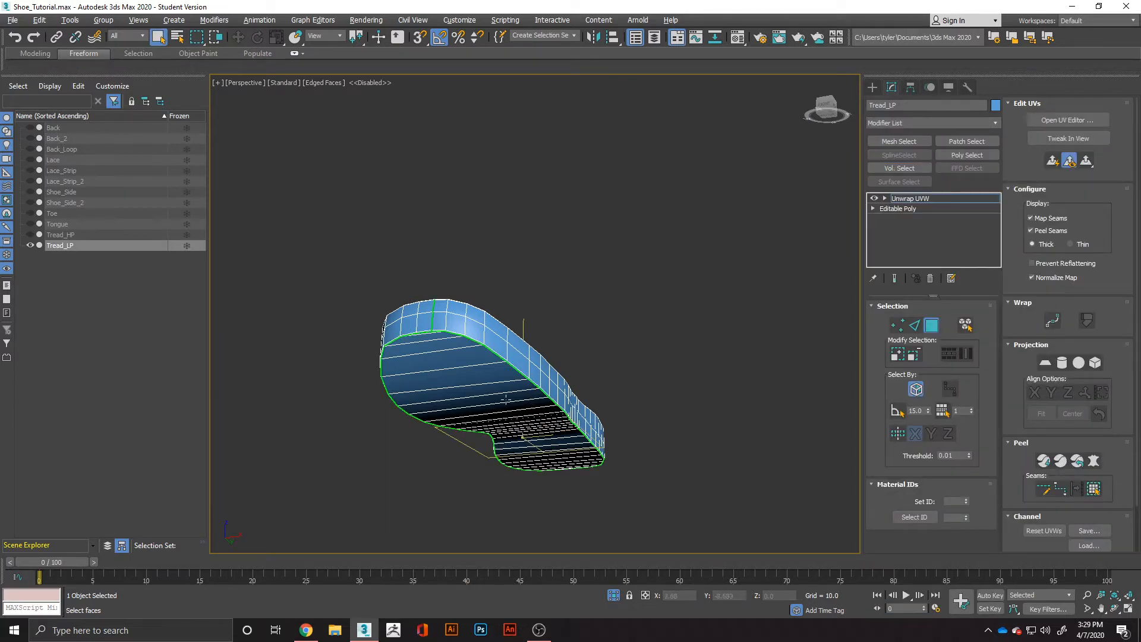
# - Run Quick Peel on the tread in the UV editor and inspect the model's sides and bottom
pyautogui.moveTo(506, 400)
pyautogui.keyDown('alt'); pyautogui.mouseDown(button='middle')
pyautogui.moveTo(713, 400)
pyautogui.moveTo(502, 405)
pyautogui.mouseUp(button='middle'); pyautogui.keyUp('alt')
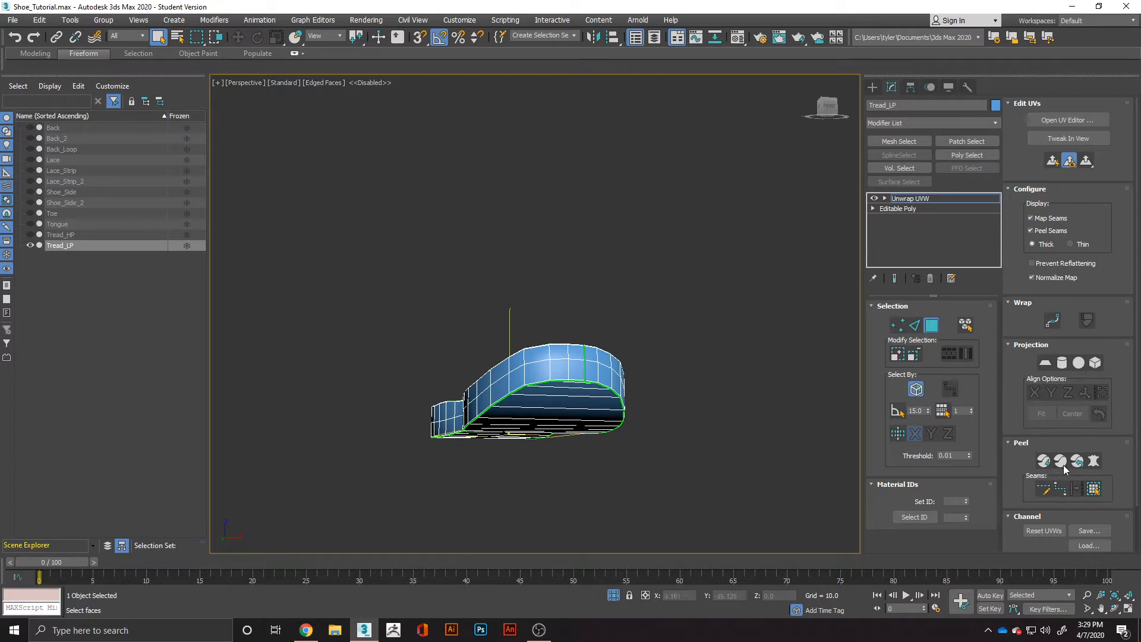
pyautogui.click(1045, 462)
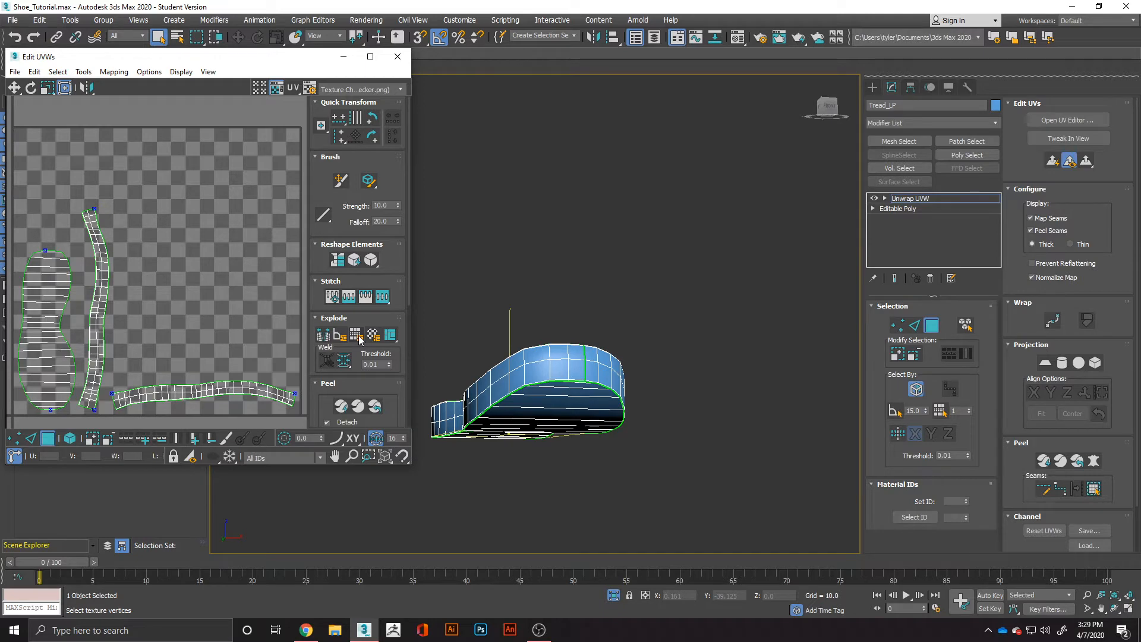
pyautogui.keyDown('alt'); pyautogui.moveTo(669, 408); pyautogui.dragTo(620, 328, button='middle'); pyautogui.keyUp('alt')
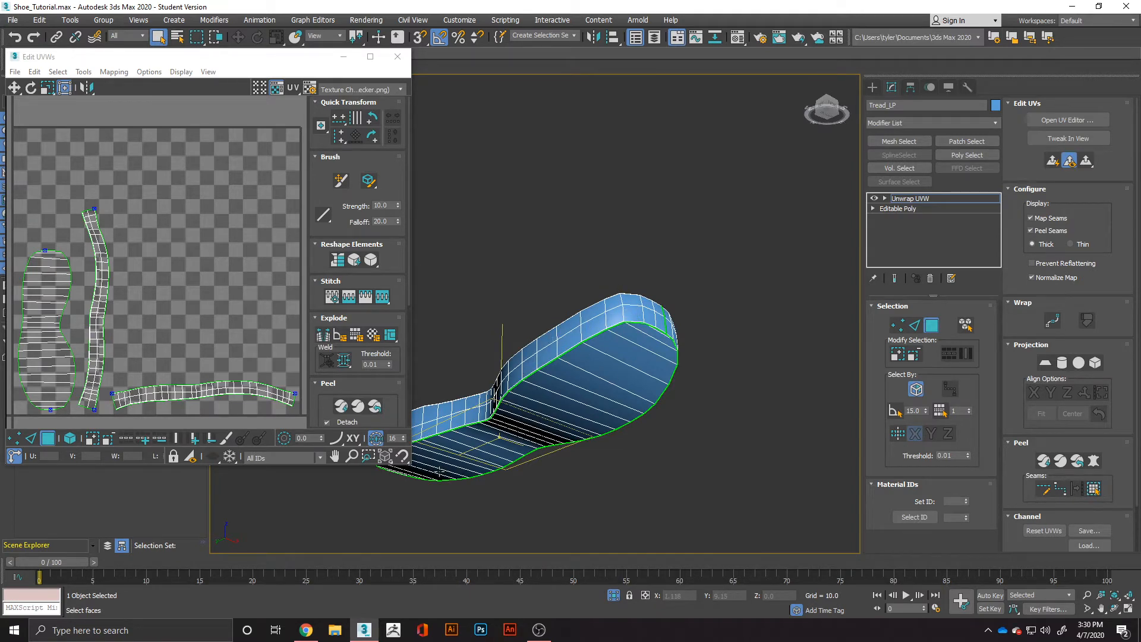
pyautogui.keyDown('alt'); pyautogui.moveTo(648, 331); pyautogui.dragTo(587, 373, button='middle'); pyautogui.keyUp('alt')
pyautogui.scroll(-3, 570, 410)
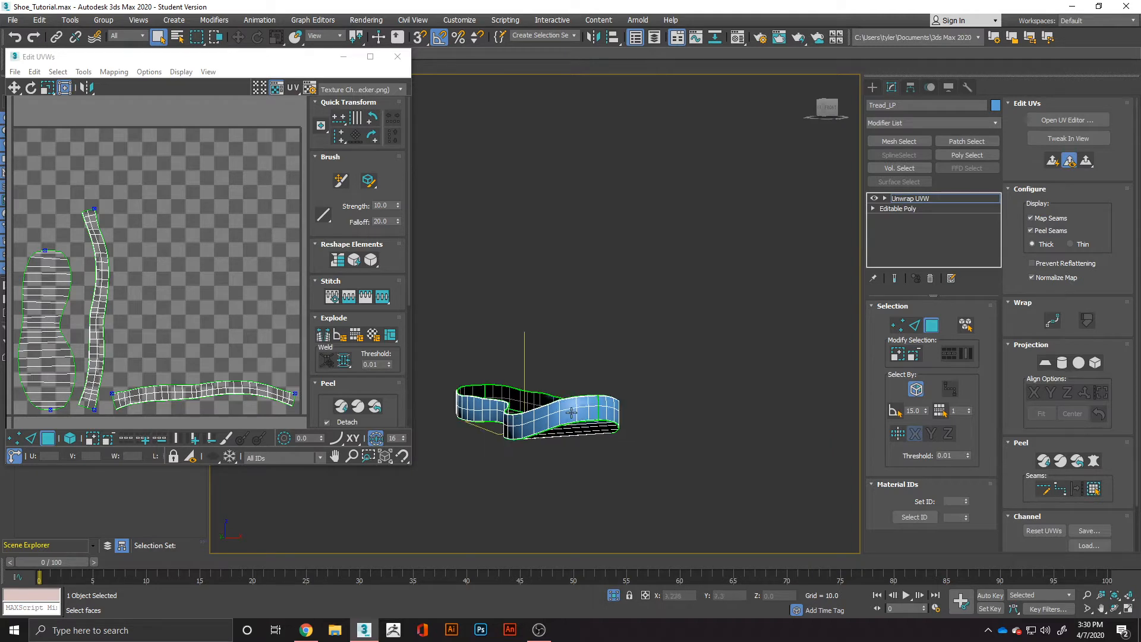
pyautogui.keyDown('alt'); pyautogui.moveTo(571, 412); pyautogui.dragTo(748, 407, button='middle'); pyautogui.keyUp('alt')
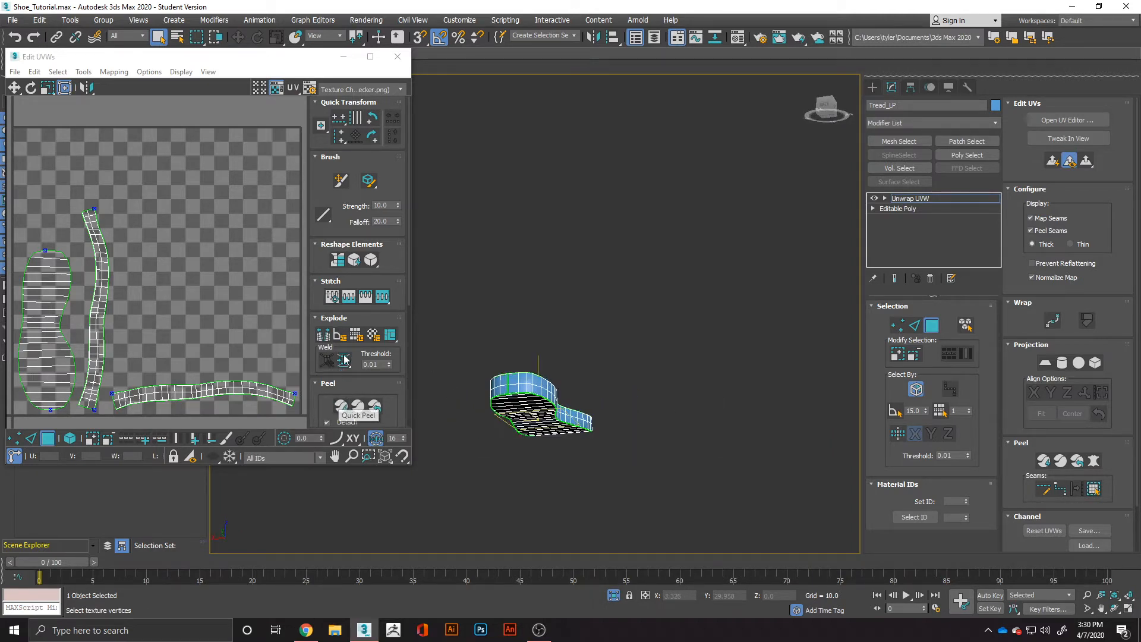
# - Flatten the tread's UVs by smoothing group, separating the bottom from the side wall
pyautogui.click(353, 335)
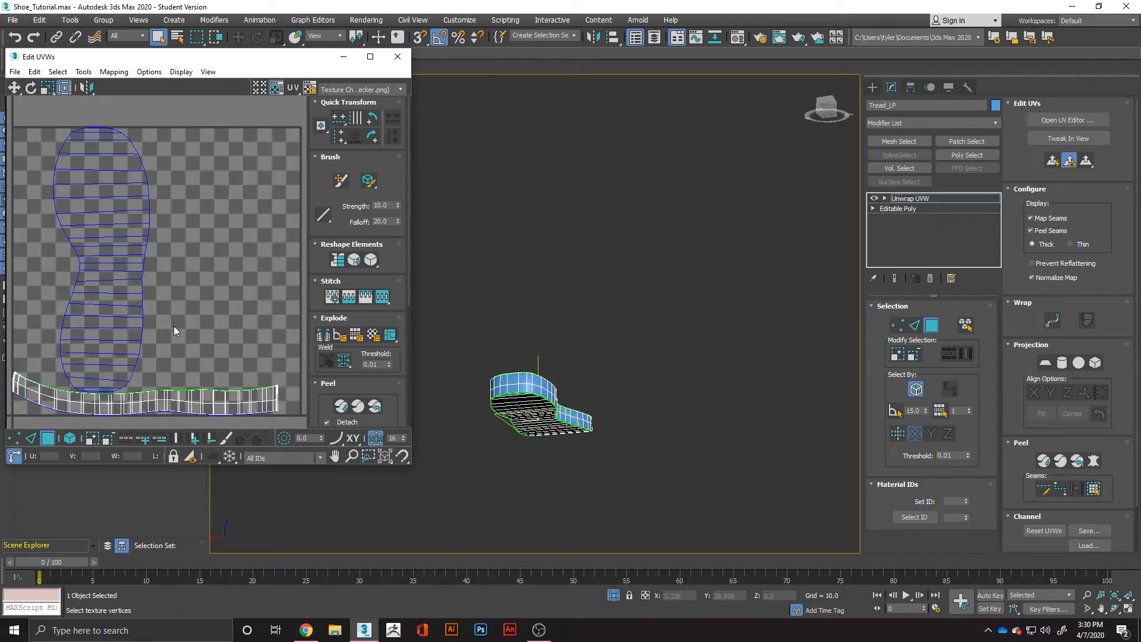
pyautogui.scroll(-1, 174, 325)
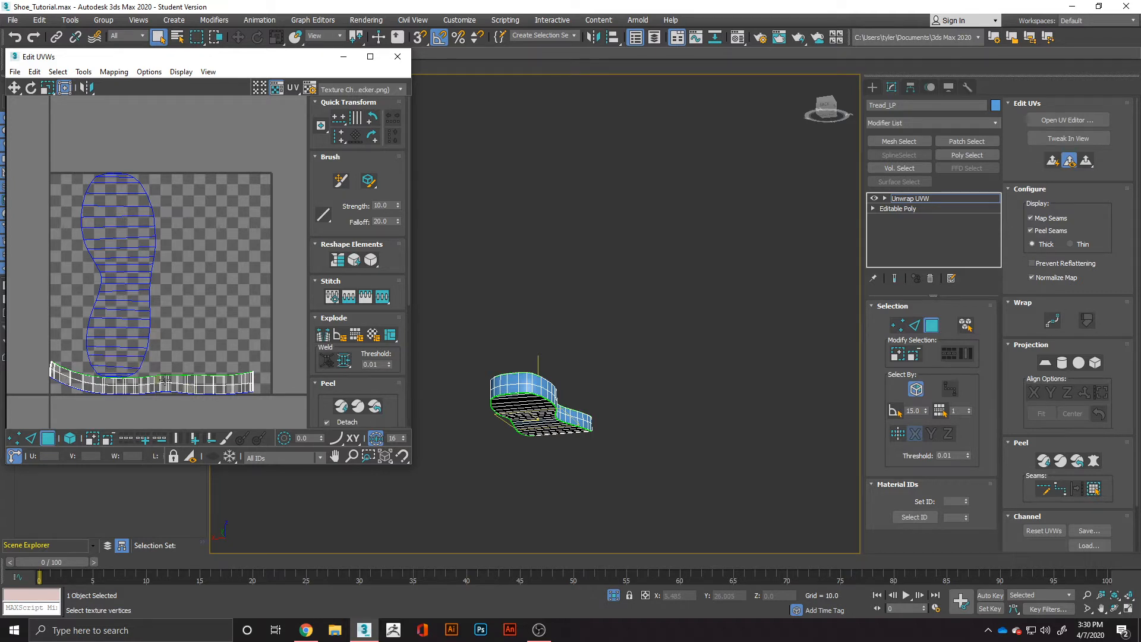
pyautogui.keyDown('alt'); pyautogui.moveTo(579, 413); pyautogui.dragTo(626, 454, button='middle'); pyautogui.keyUp('alt')
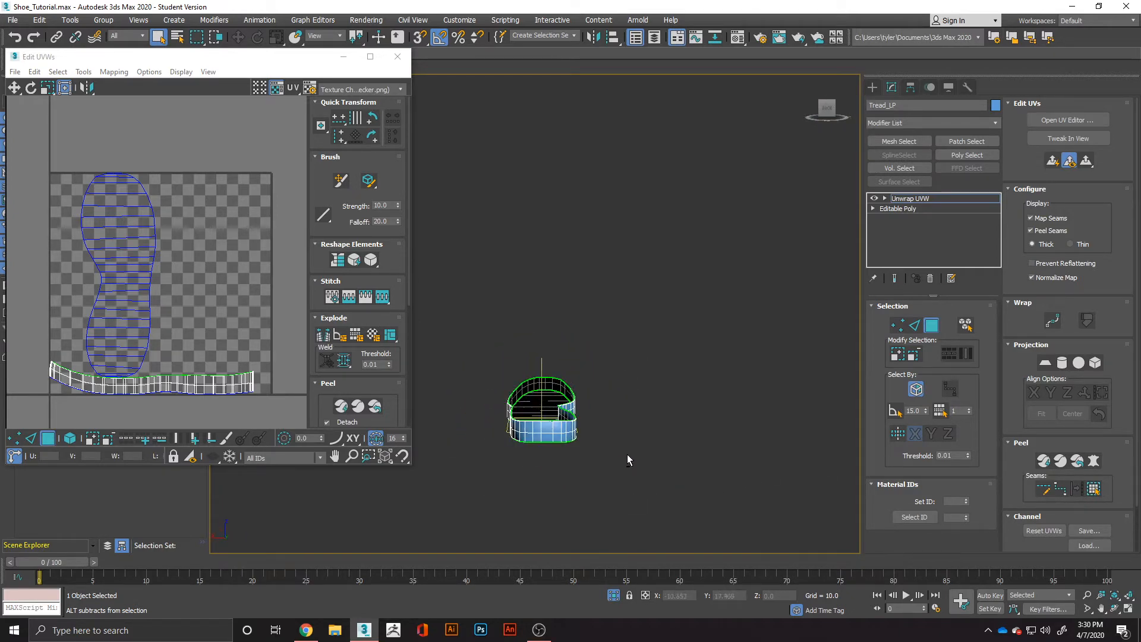
pyautogui.scroll(3, 544, 429)
pyautogui.scroll(3, 508, 434)
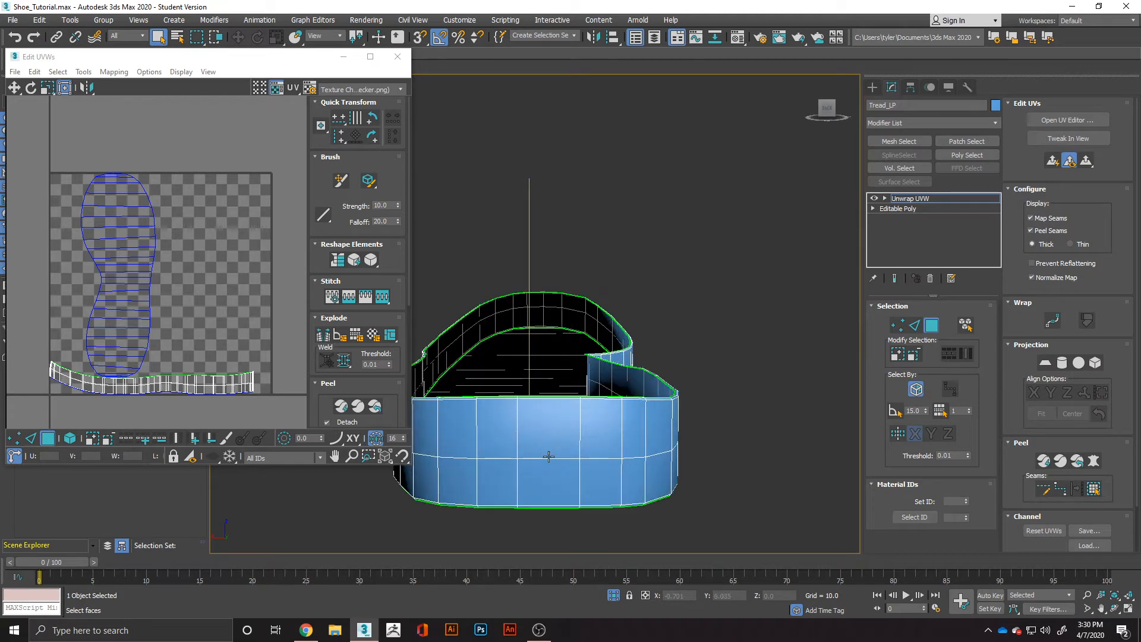
pyautogui.keyDown('alt'); pyautogui.moveTo(547, 458); pyautogui.dragTo(648, 454, button='middle'); pyautogui.keyUp('alt')
pyautogui.keyDown('alt'); pyautogui.moveTo(556, 455); pyautogui.dragTo(547, 454, button='middle'); pyautogui.keyUp('alt')
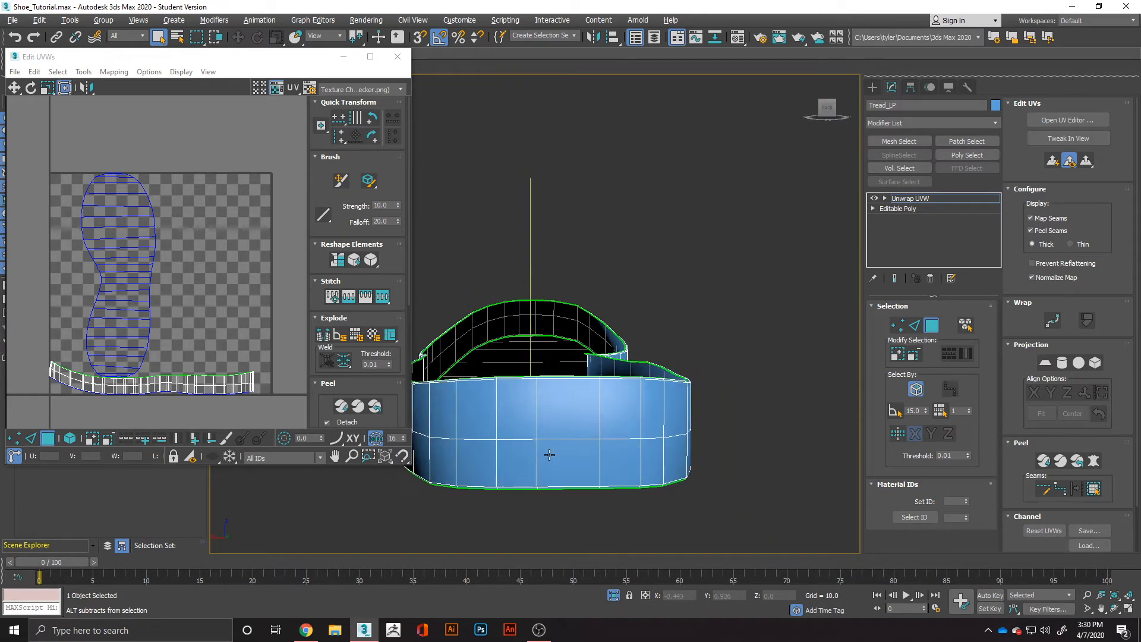
# - Preview the tread with the UV_Checker.png texture, and switch the displayed texture to CheckerPattern
pyautogui.click(164, 389)
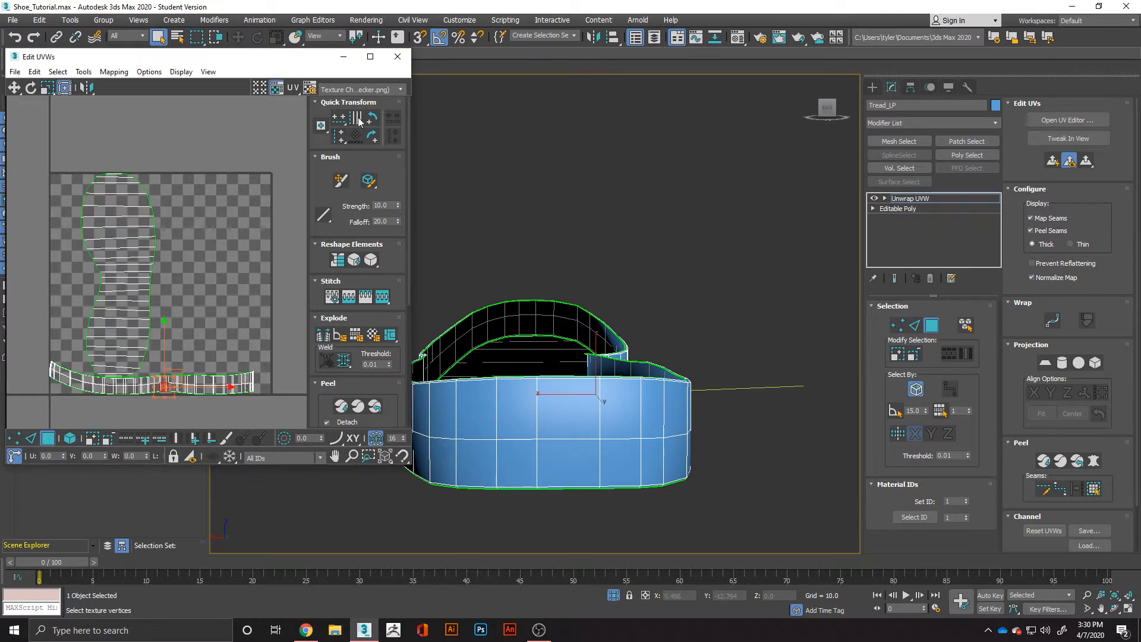
pyautogui.click(382, 90)
pyautogui.click(383, 103)
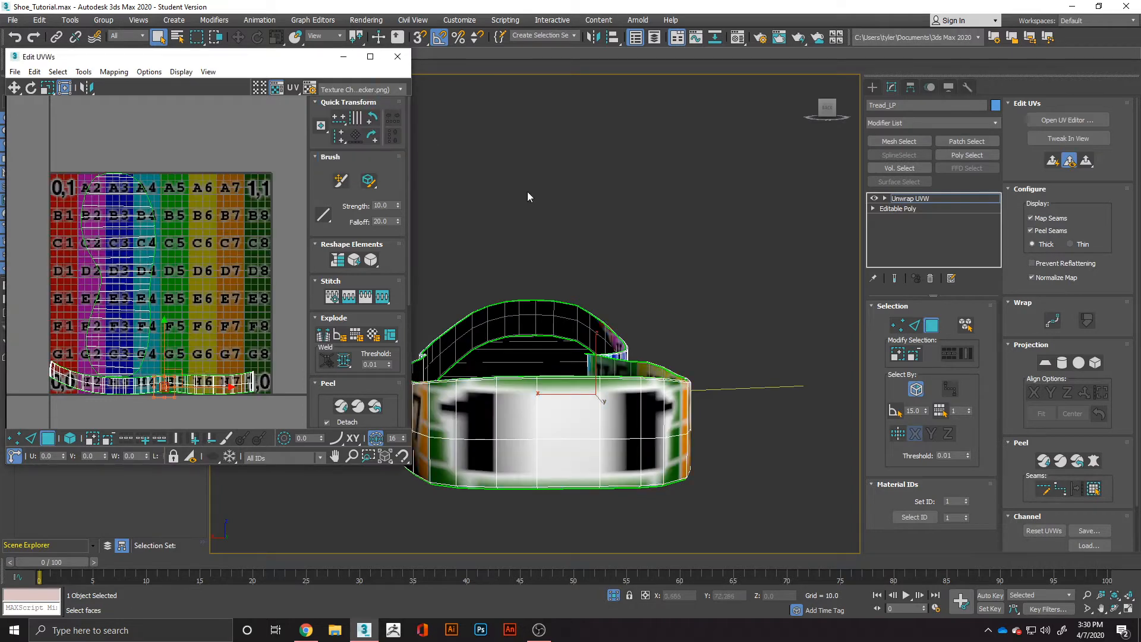
pyautogui.scroll(-4, 629, 324)
pyautogui.keyDown('alt'); pyautogui.moveTo(610, 355); pyautogui.dragTo(570, 333, button='middle'); pyautogui.keyUp('alt')
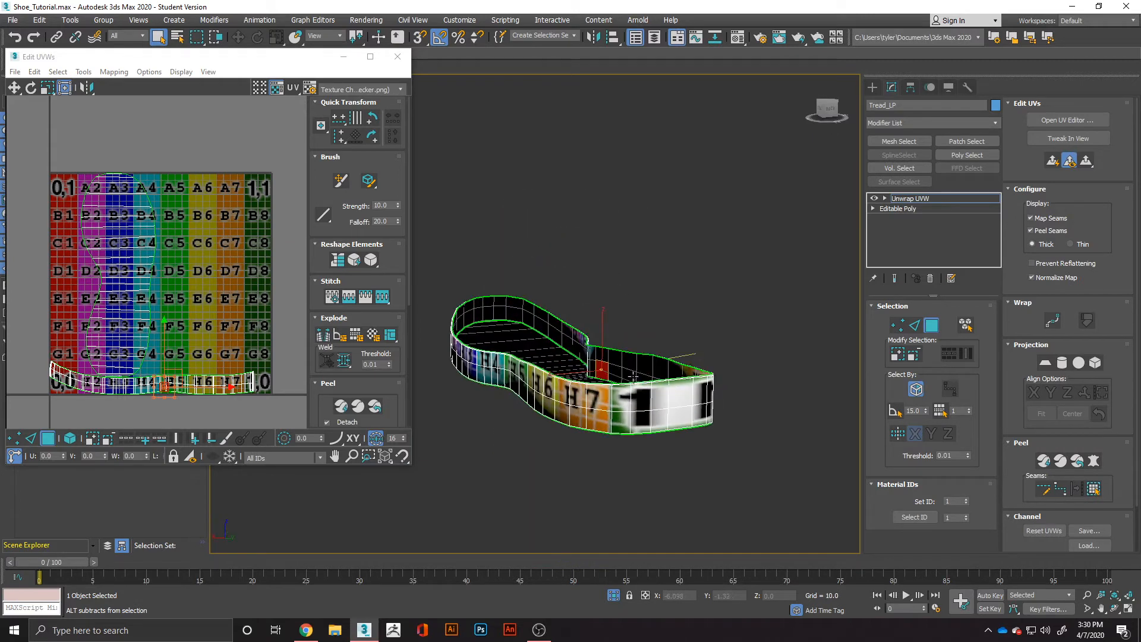
pyautogui.click(359, 89)
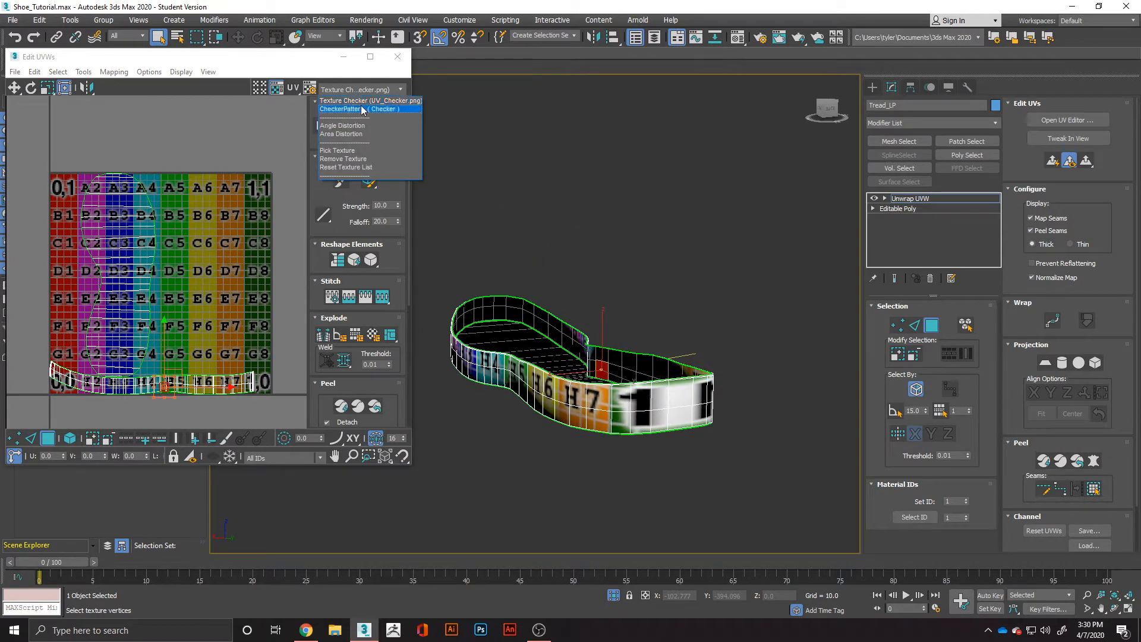
pyautogui.click(362, 111)
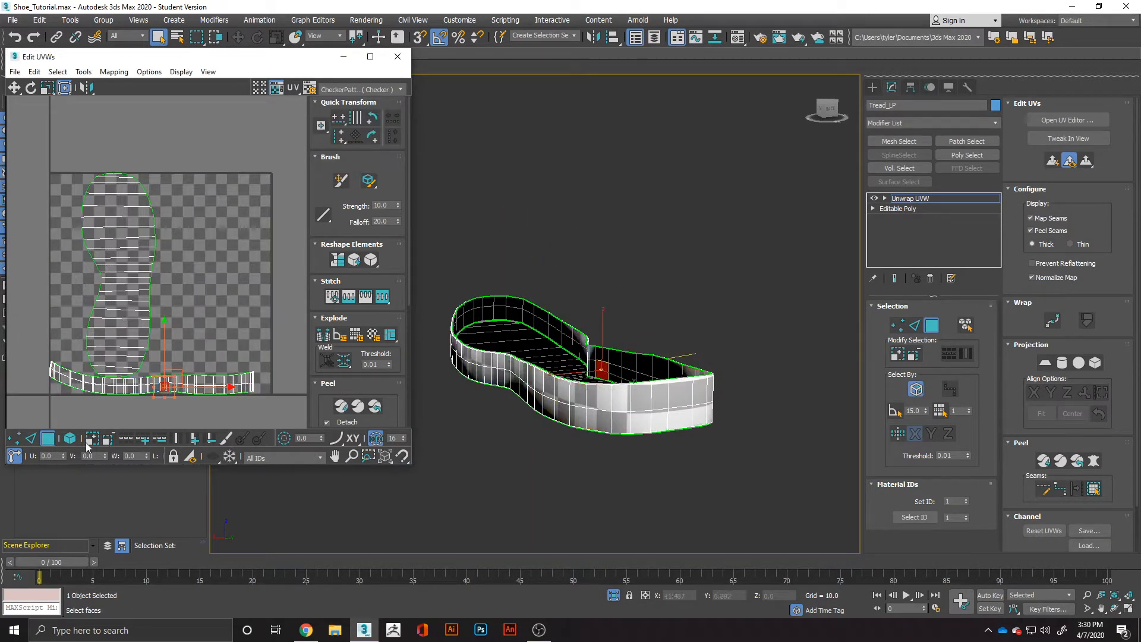
# - Select a vertical edge at the end of the tread's side wall, break the UVs there and clear the selection
pyautogui.click(31, 438)
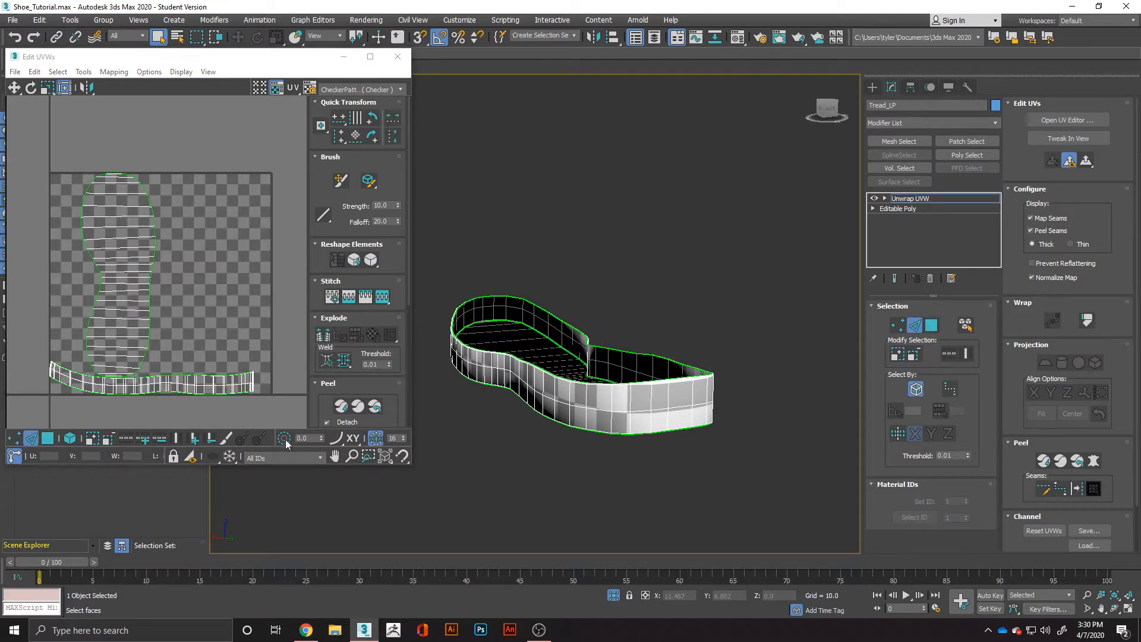
pyautogui.scroll(3, 690, 397)
pyautogui.keyDown('alt'); pyautogui.moveTo(683, 408); pyautogui.dragTo(544, 362, button='middle'); pyautogui.keyUp('alt')
pyautogui.click(483, 419)
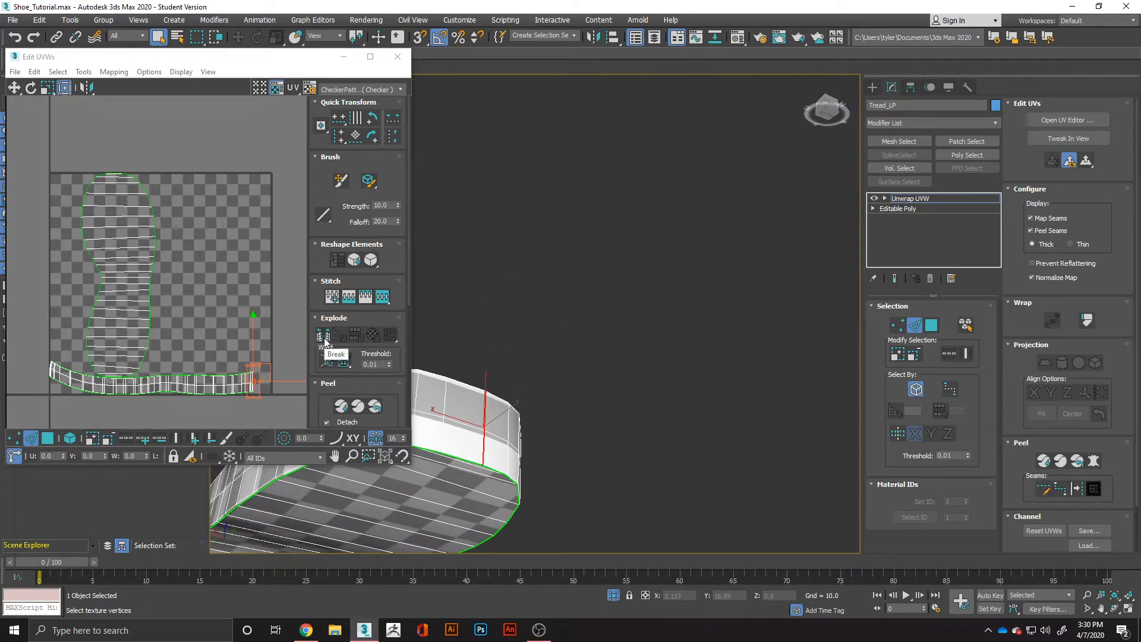
pyautogui.click(324, 336)
pyautogui.click(105, 407)
# - Turn on element selection for polygons, select the whole side wall UV strip and straighten it
pyautogui.click(49, 438)
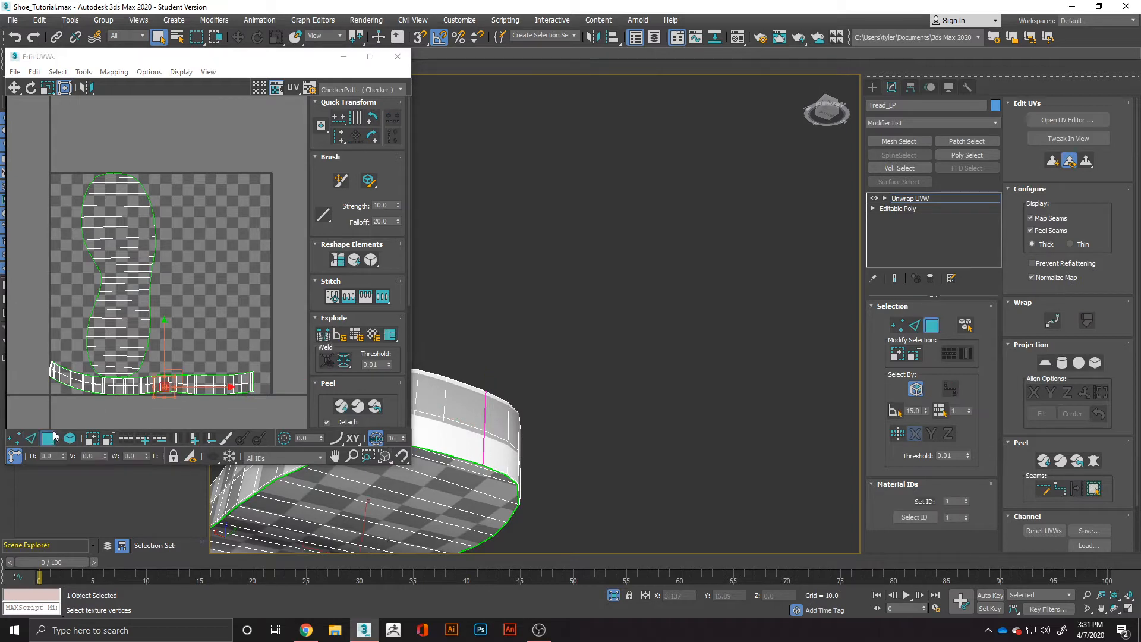
pyautogui.hotkey('ctrl', 'a')
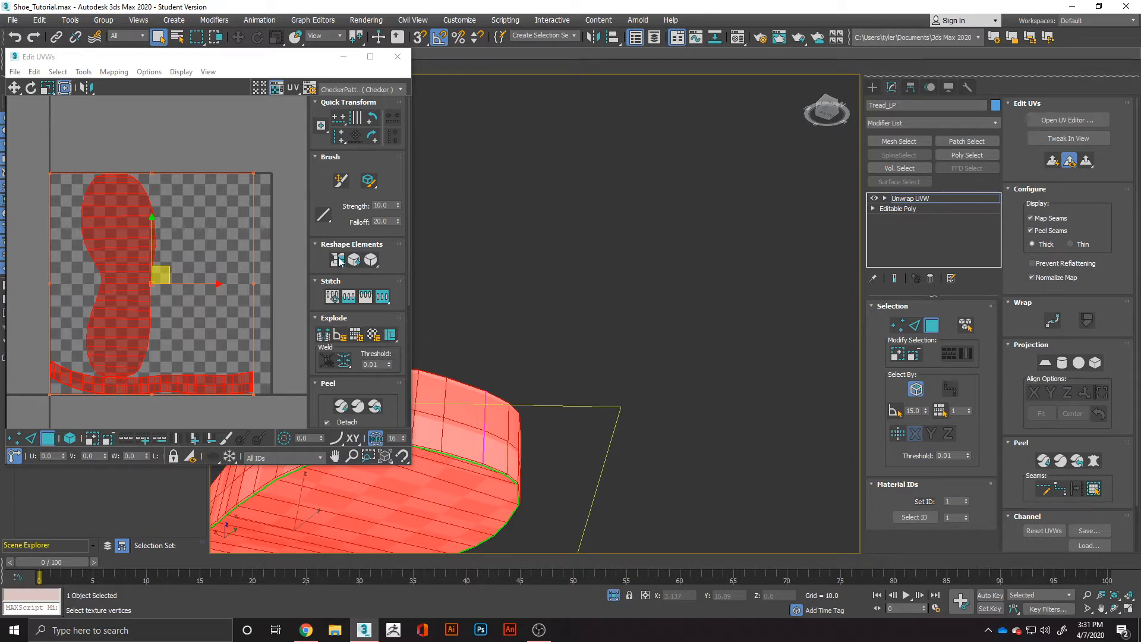
pyautogui.click(111, 275)
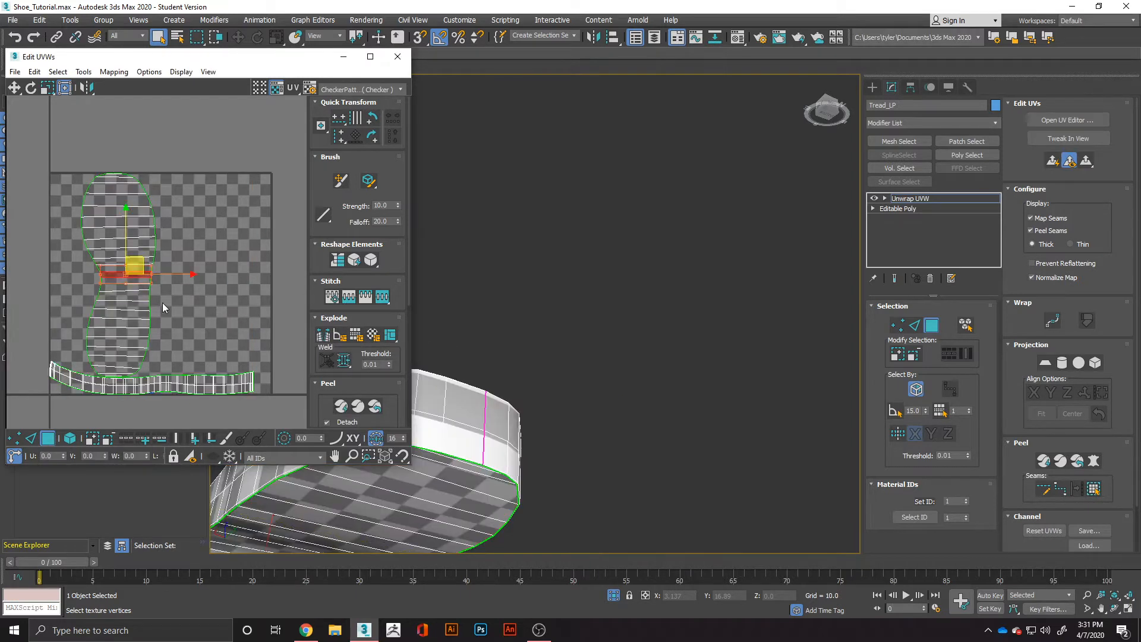
pyautogui.click(213, 362)
pyautogui.click(218, 389)
pyautogui.click(70, 439)
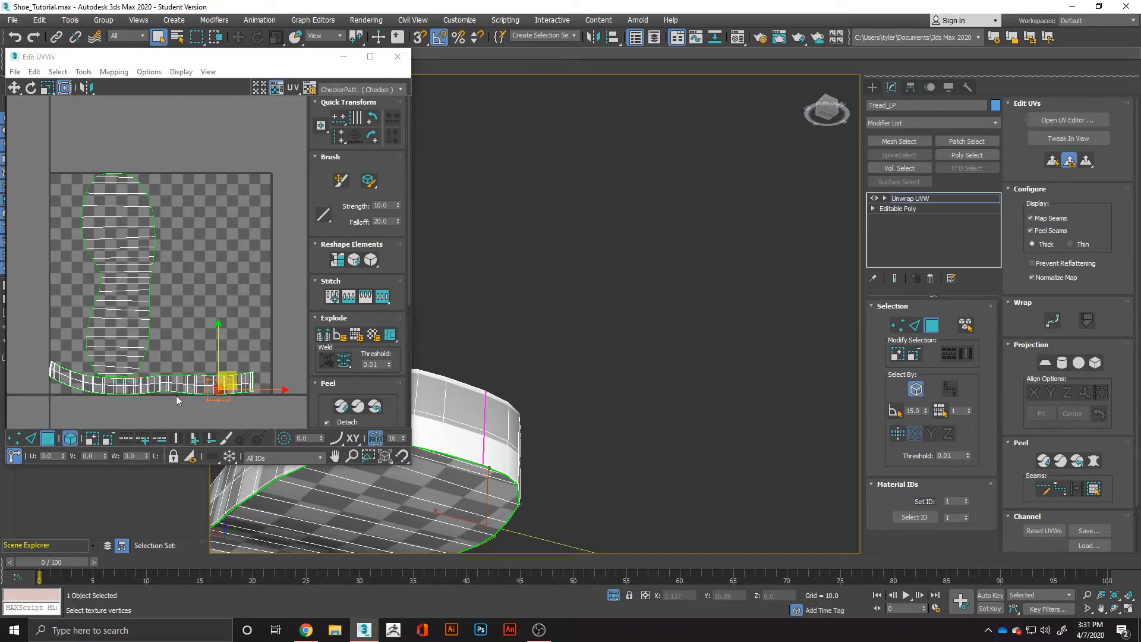
pyautogui.click(199, 378)
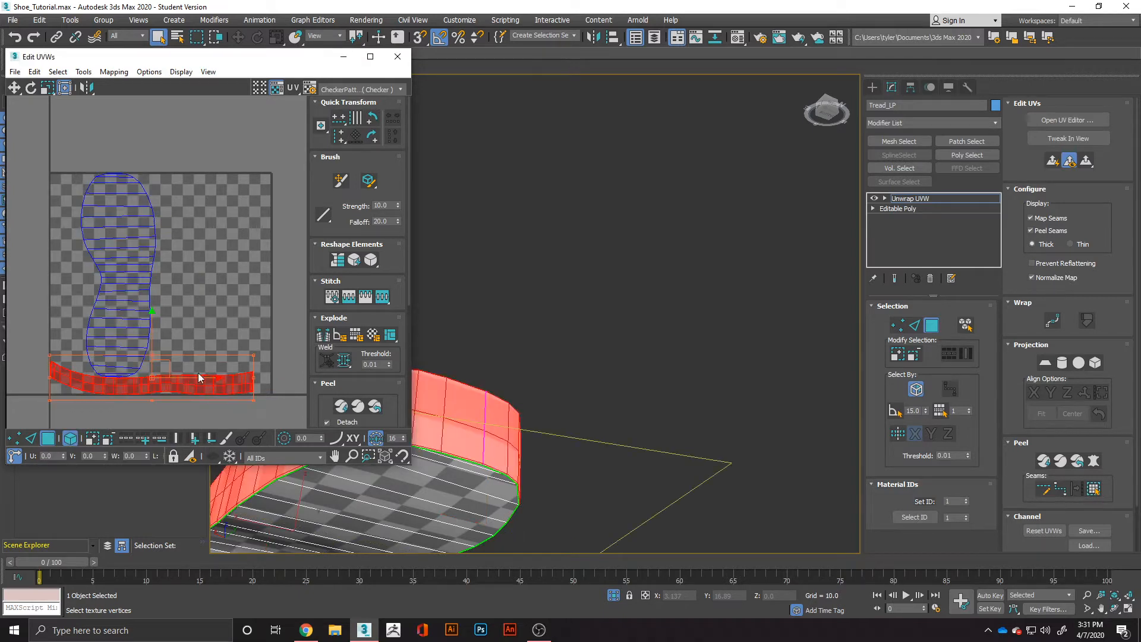
pyautogui.click(337, 260)
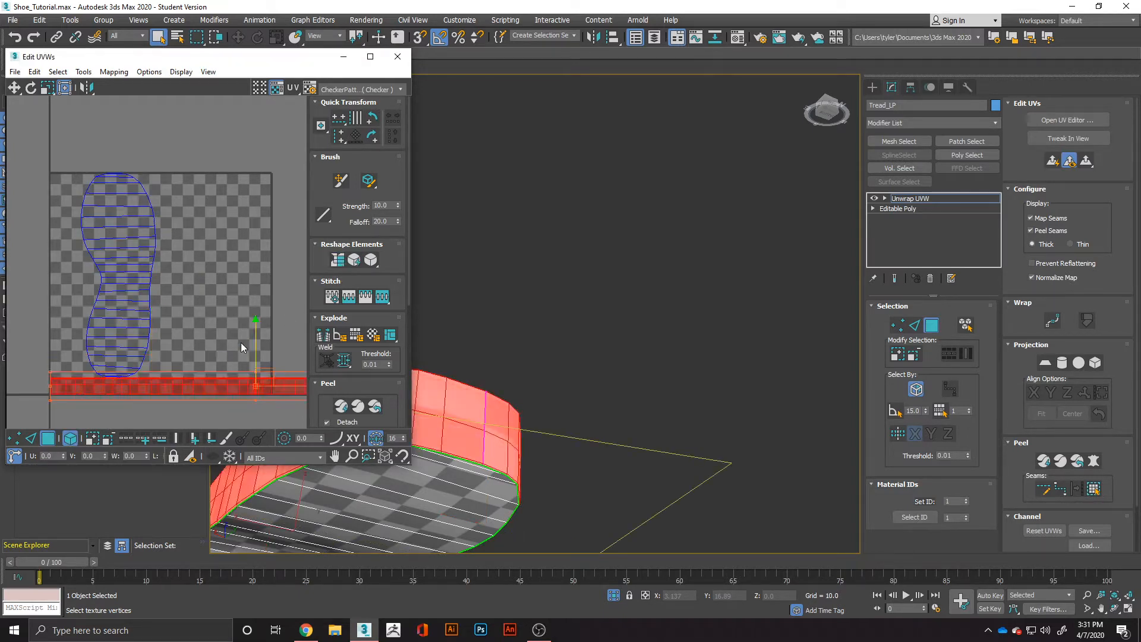
# - Select all of the tread's UVs and relax them by polygon angles with 100 iterations and an amount of 1.0
pyautogui.scroll(-3, 241, 342)
pyautogui.scroll(-5, 575, 453)
pyautogui.keyDown('alt'); pyautogui.moveTo(575, 452); pyautogui.dragTo(677, 431, button='middle'); pyautogui.keyUp('alt')
pyautogui.scroll(5, 546, 470)
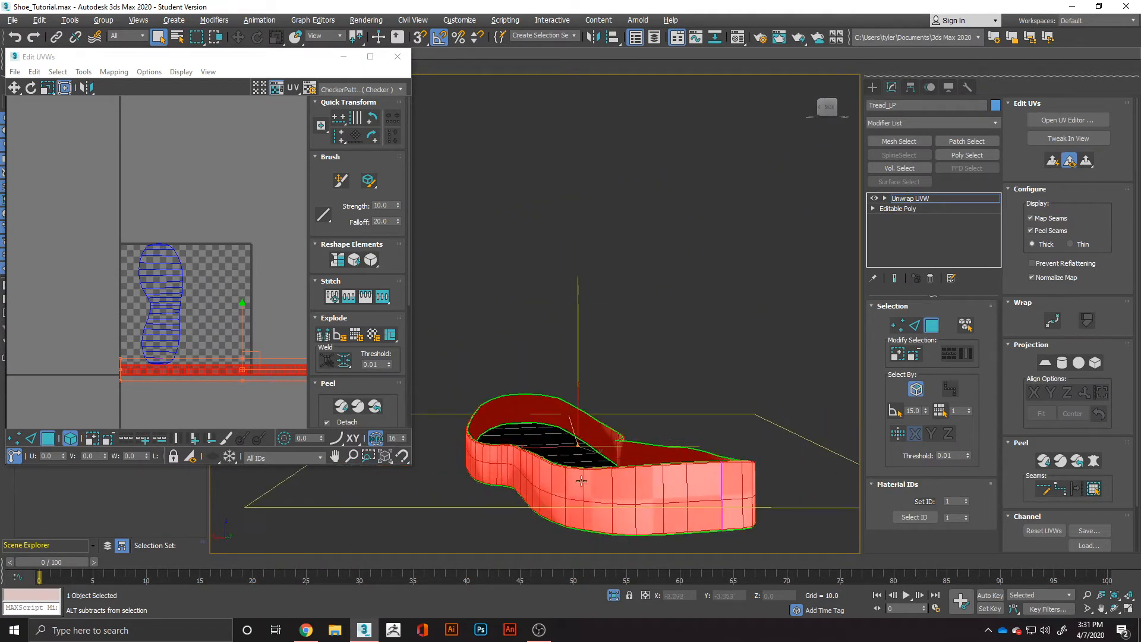
pyautogui.scroll(-2, 241, 383)
pyautogui.moveTo(245, 390); pyautogui.dragTo(149, 371, button='middle')
pyautogui.scroll(3, 165, 369)
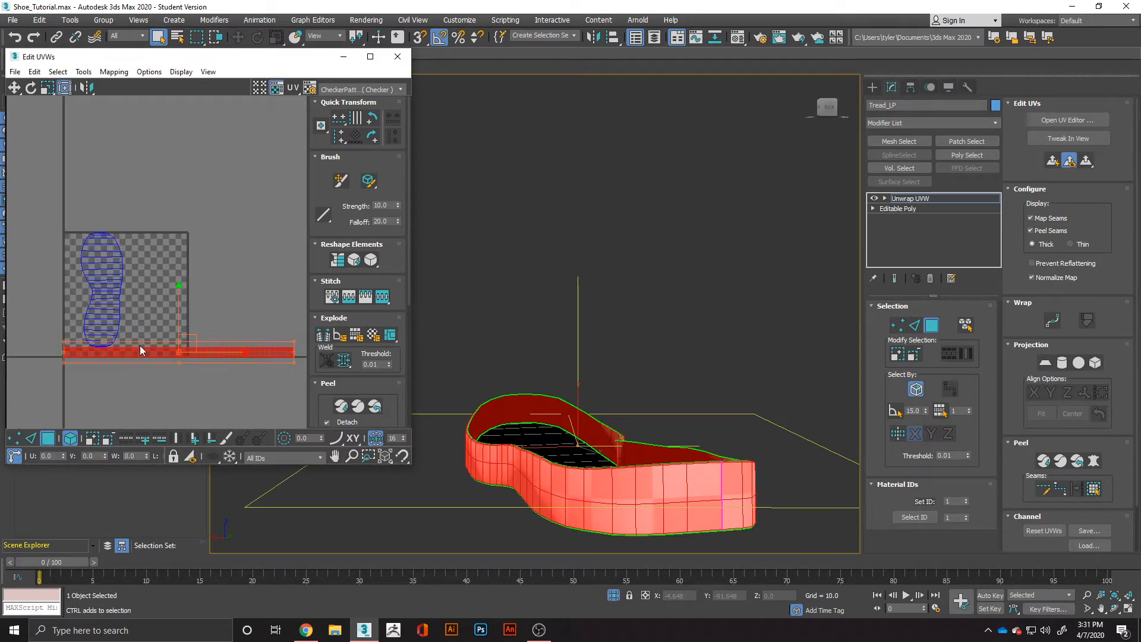
pyautogui.hotkey('ctrl', 'a')
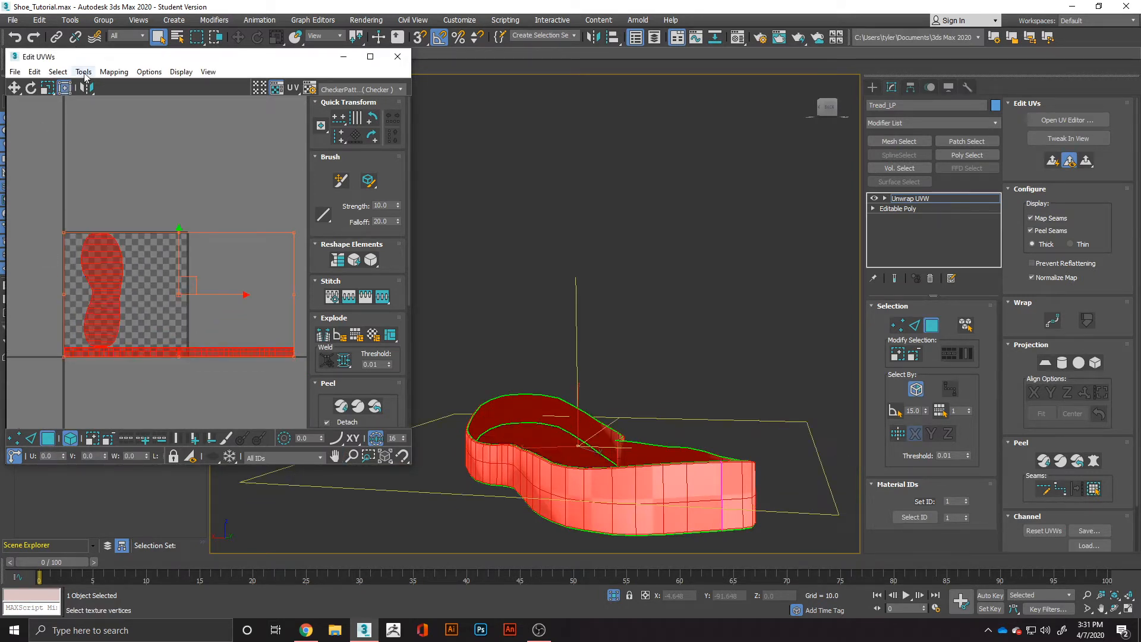
pyautogui.click(83, 71)
pyautogui.click(124, 271)
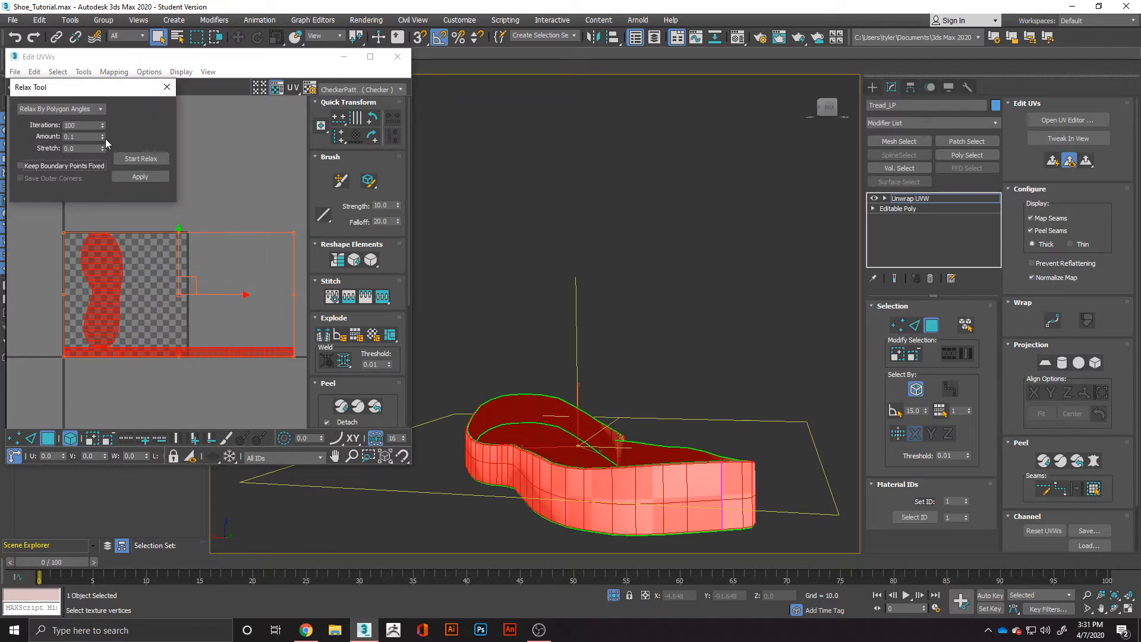
pyautogui.moveTo(103, 137); pyautogui.dragTo(94, 563)
pyautogui.click(146, 158)
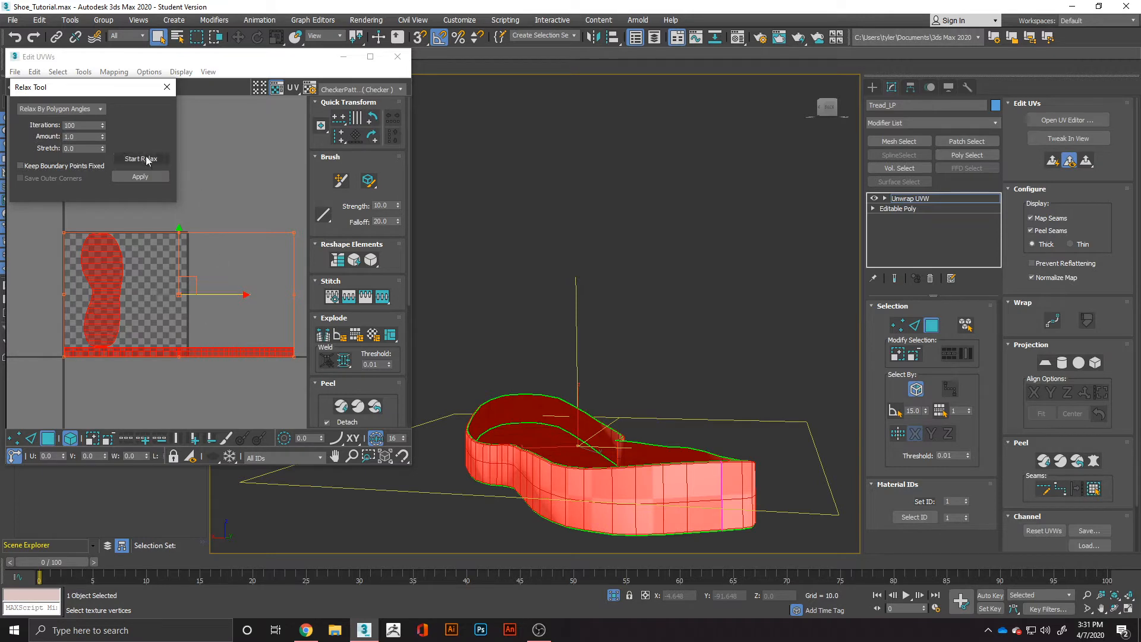
pyautogui.click(140, 159)
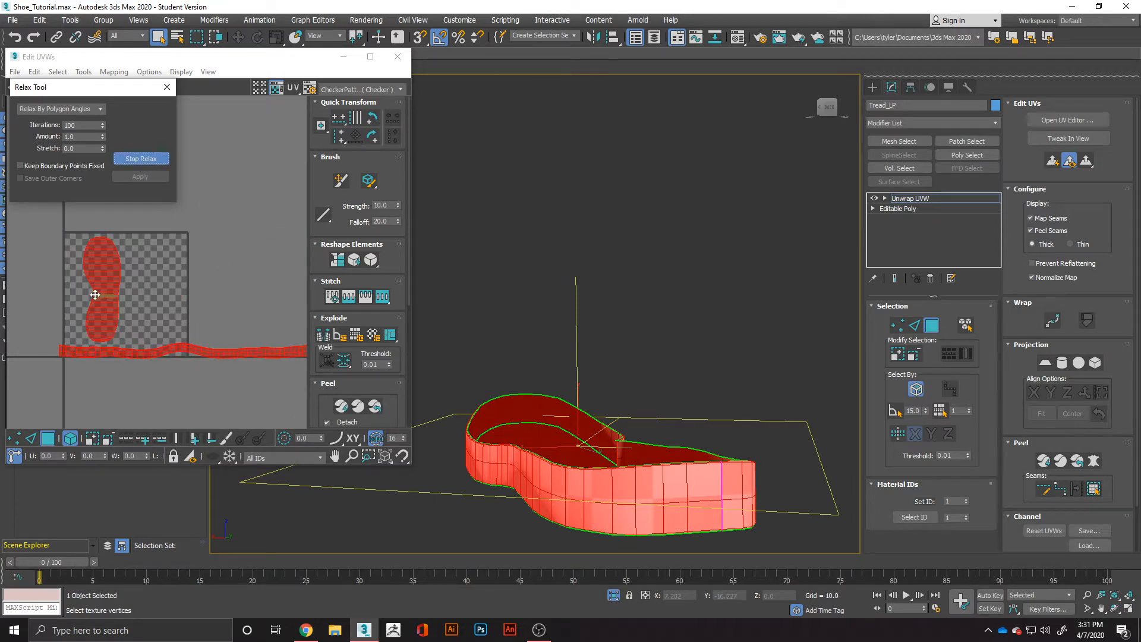
# - Clear the selection, close the Relax Tool and straighten the whole side wall UV strip again
pyautogui.keyDown('alt'); pyautogui.moveTo(485, 470); pyautogui.dragTo(715, 500, button='middle'); pyautogui.keyUp('alt')
pyautogui.click(183, 383)
pyautogui.keyDown('alt'); pyautogui.moveTo(797, 464); pyautogui.dragTo(441, 456, button='middle'); pyautogui.keyUp('alt')
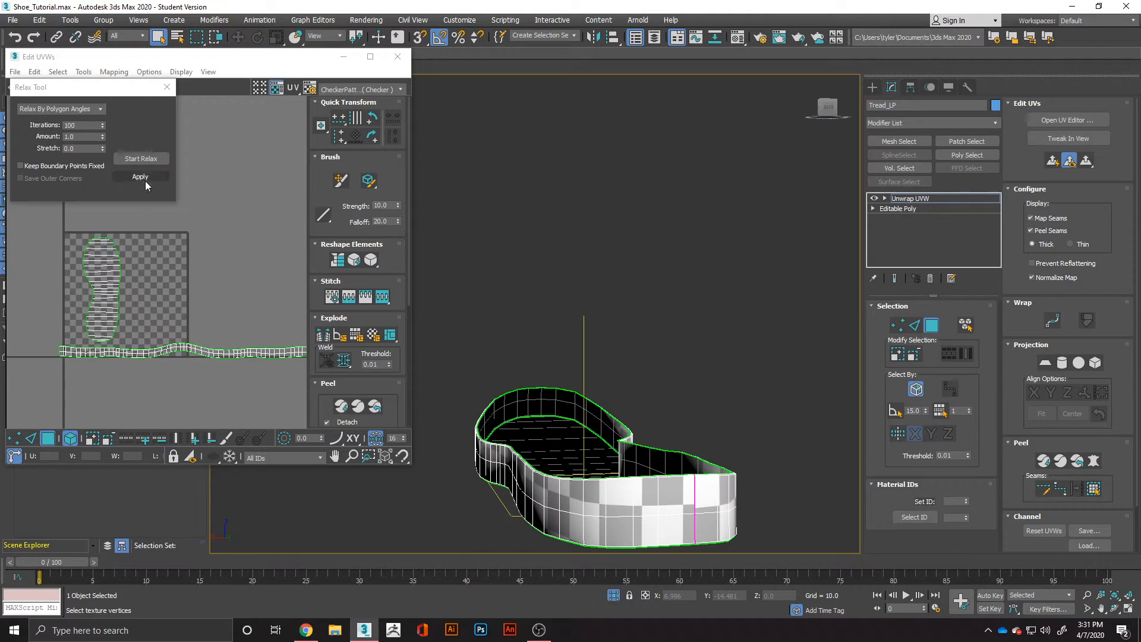
pyautogui.click(167, 87)
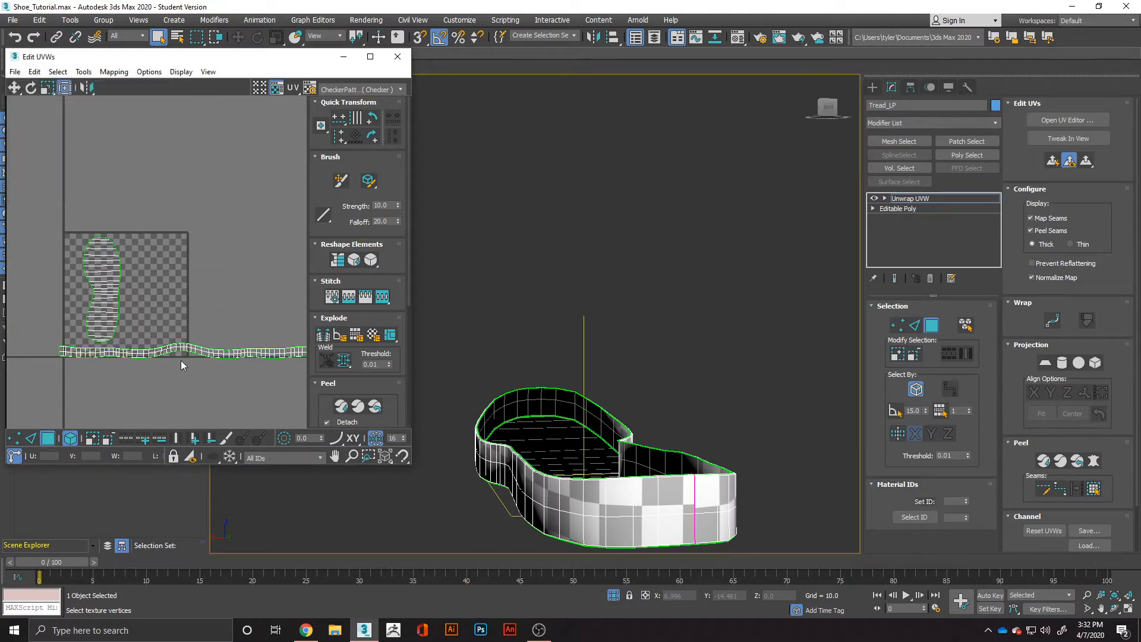
pyautogui.click(195, 348)
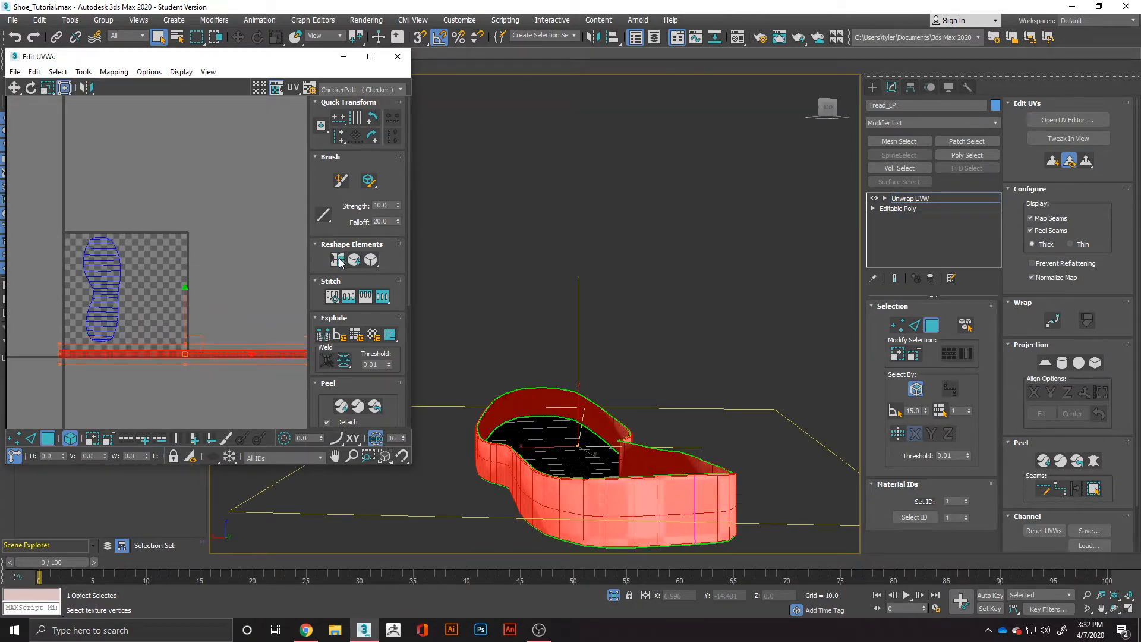
pyautogui.keyDown('alt'); pyautogui.moveTo(536, 516); pyautogui.dragTo(571, 505, button='middle'); pyautogui.keyUp('alt')
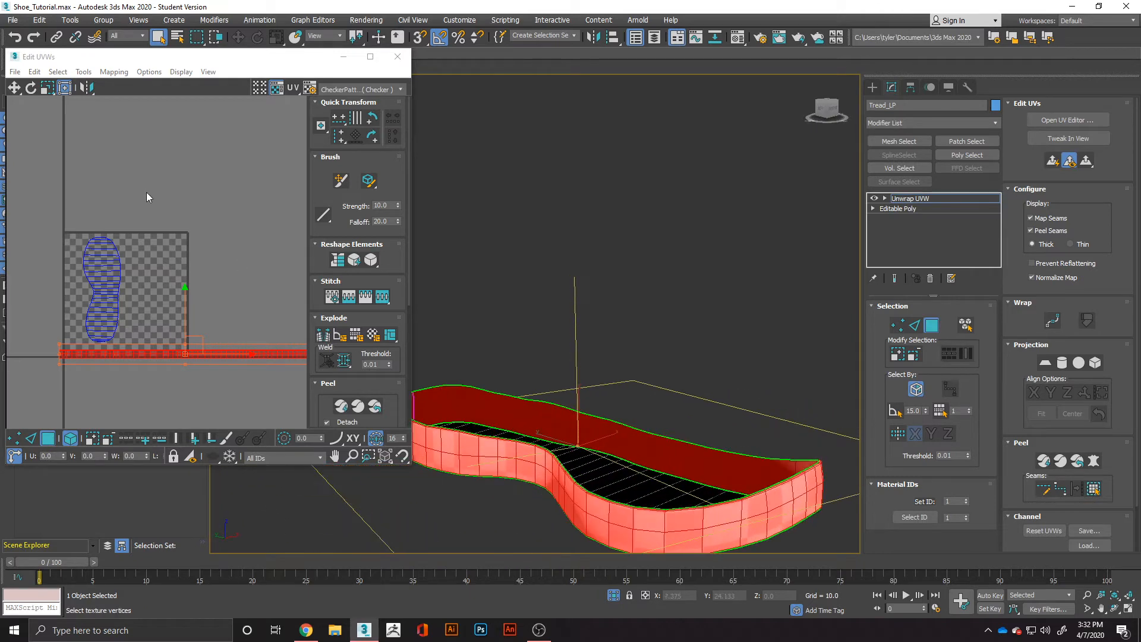
# - Try relaxing the side wall UV strip by polygon angles with 100 iterations and an amount of 0.1
pyautogui.click(58, 72)
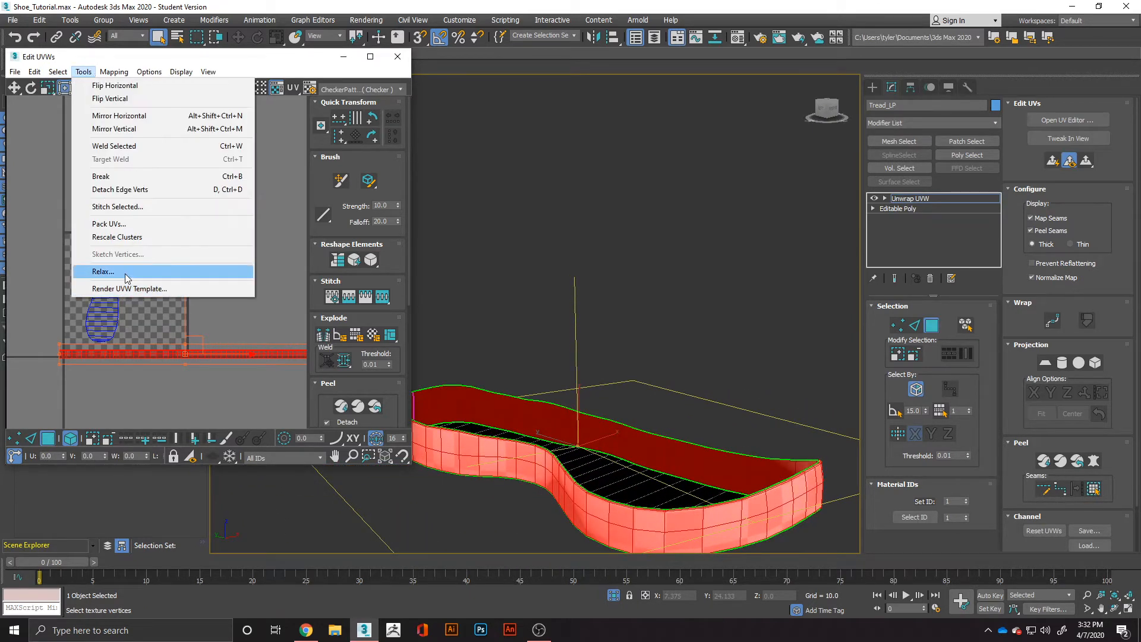
pyautogui.click(98, 270)
pyautogui.click(151, 160)
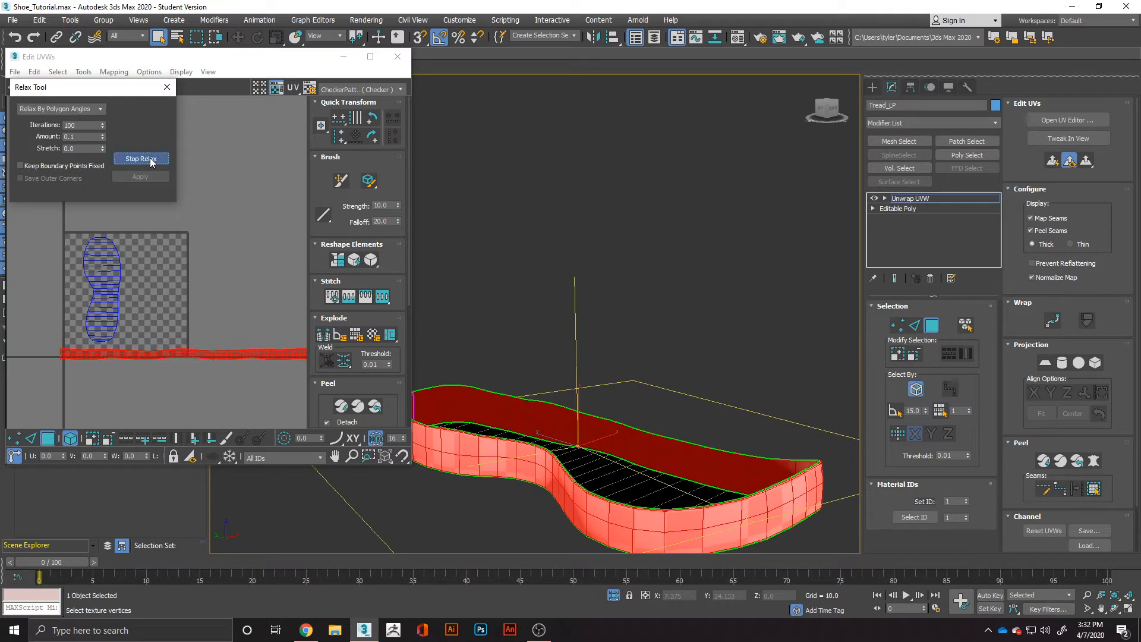
pyautogui.click(136, 158)
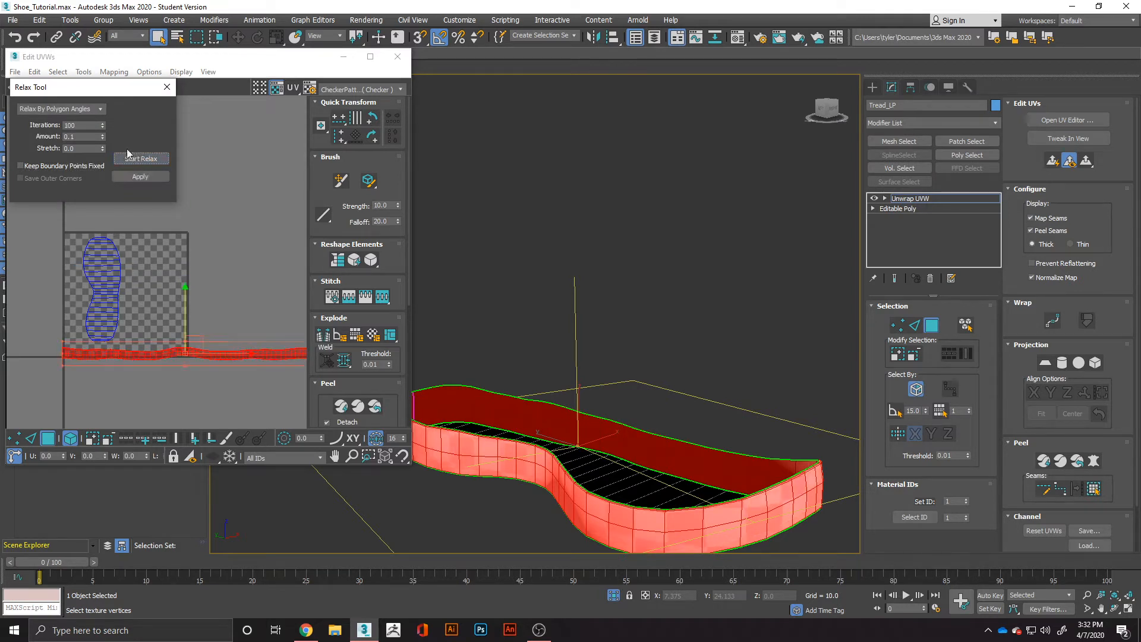
# - Try relaxing the side wall strip by edge angles, first with an amount of 0.1 and again with 1.0
pyautogui.click(99, 111)
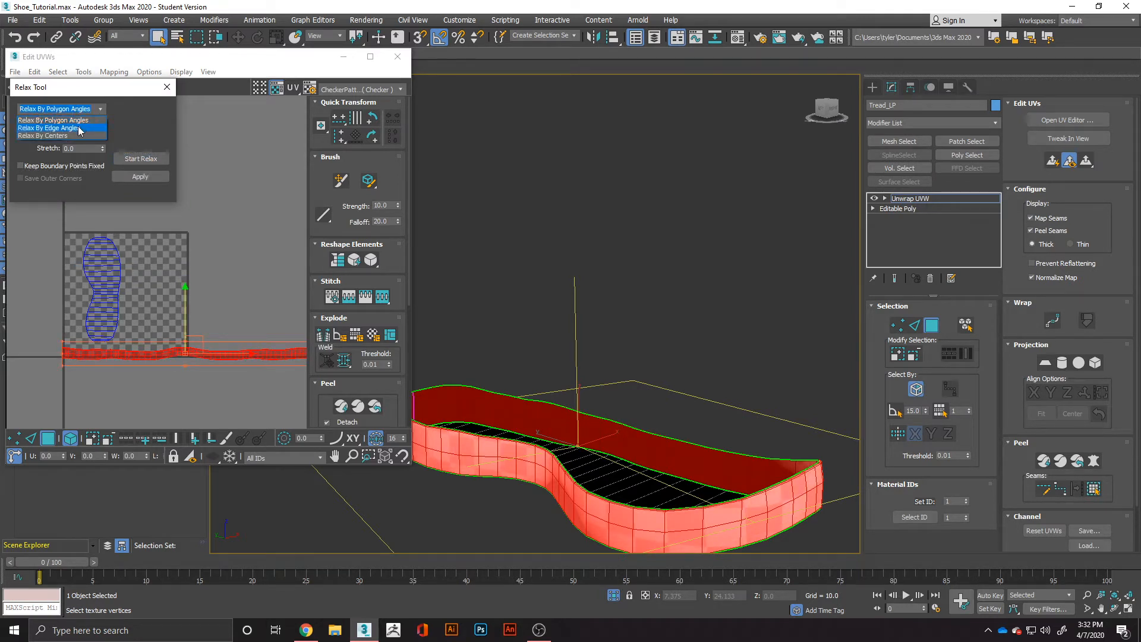
pyautogui.click(79, 128)
pyautogui.click(141, 159)
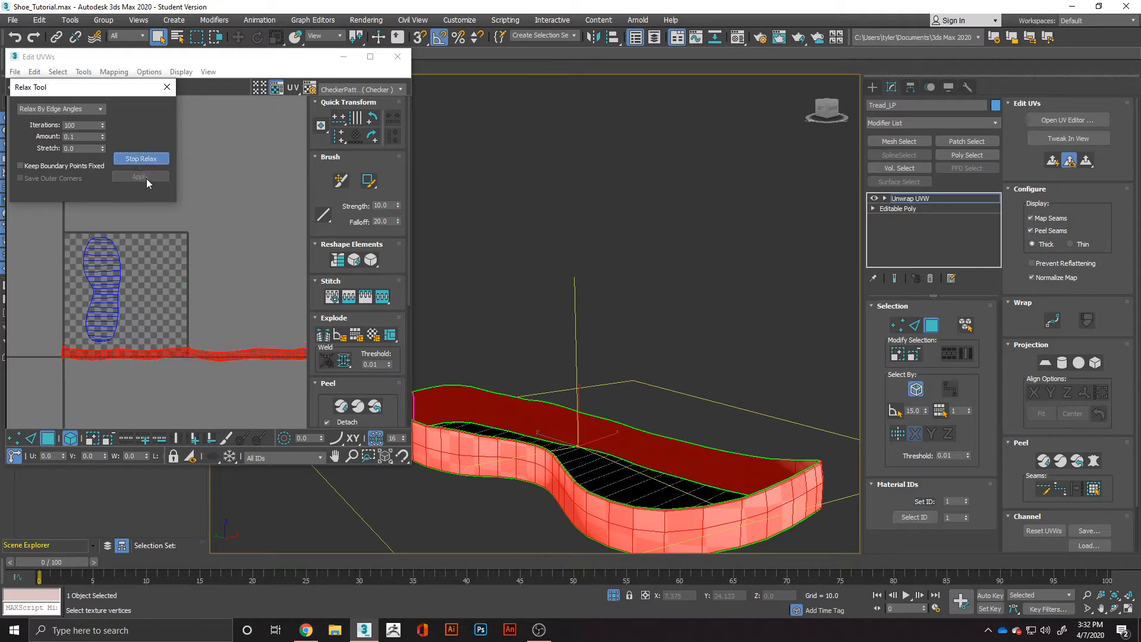
pyautogui.click(121, 159)
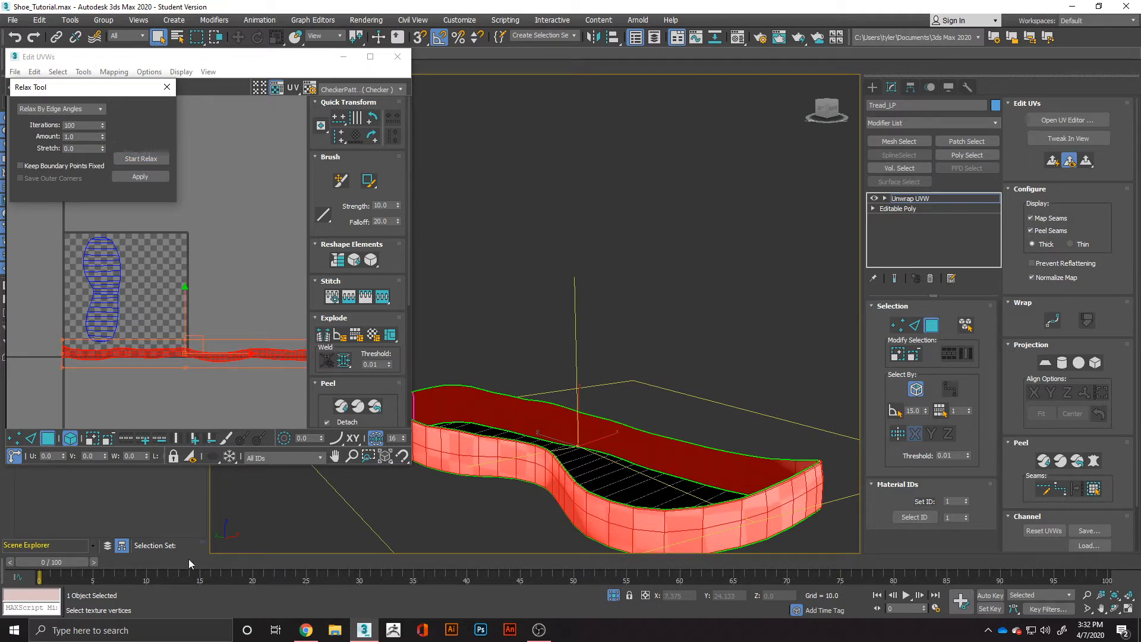
pyautogui.click(155, 160)
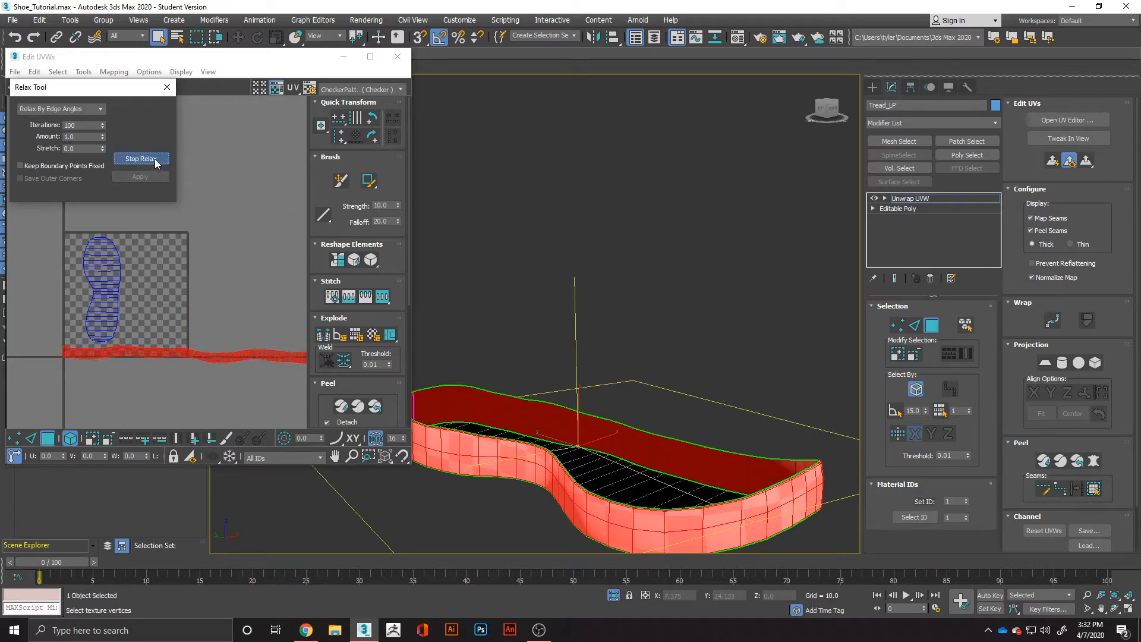
pyautogui.click(154, 158)
# - Try relaxing the side wall strip by polygon angles with an amount of 1.0, and close the Relax Tool
pyautogui.click(98, 109)
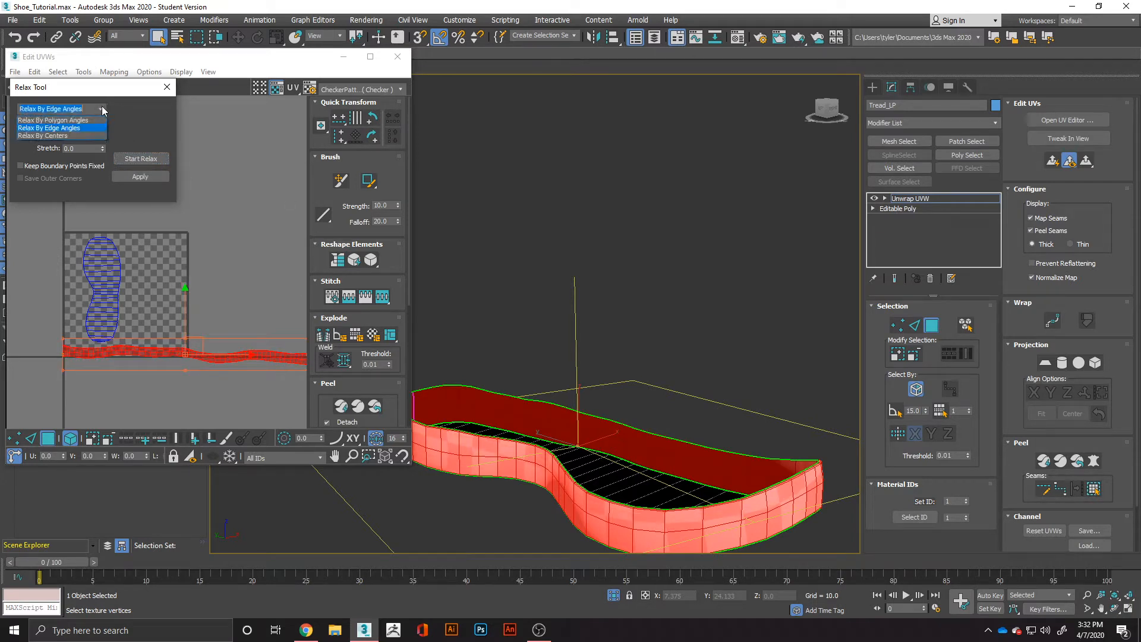
pyautogui.click(59, 120)
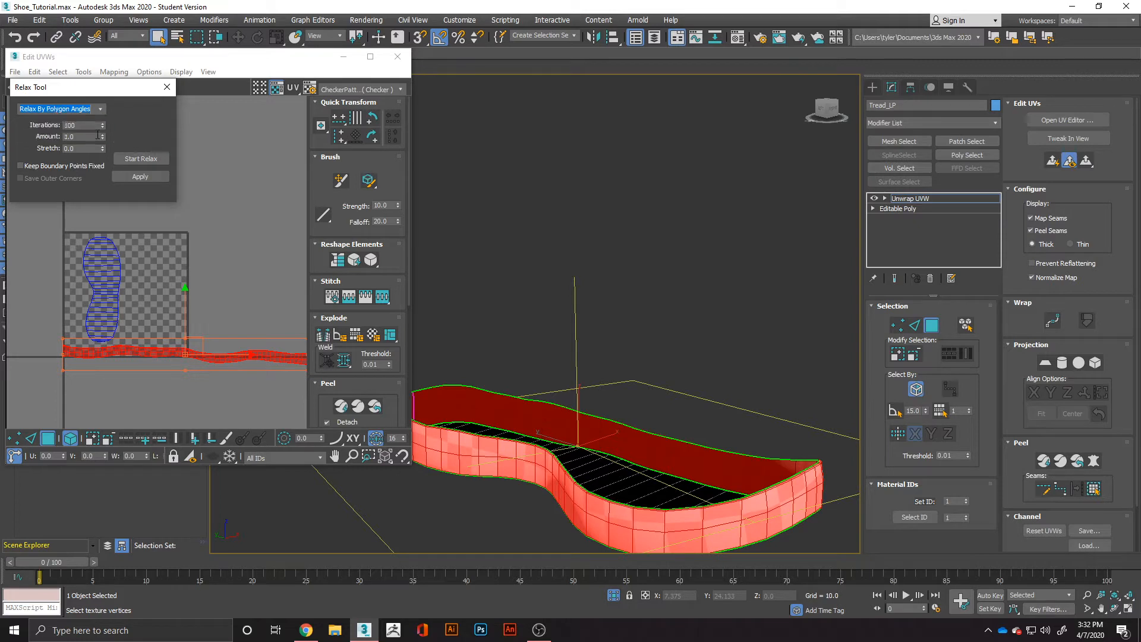
pyautogui.click(131, 161)
pyautogui.click(132, 160)
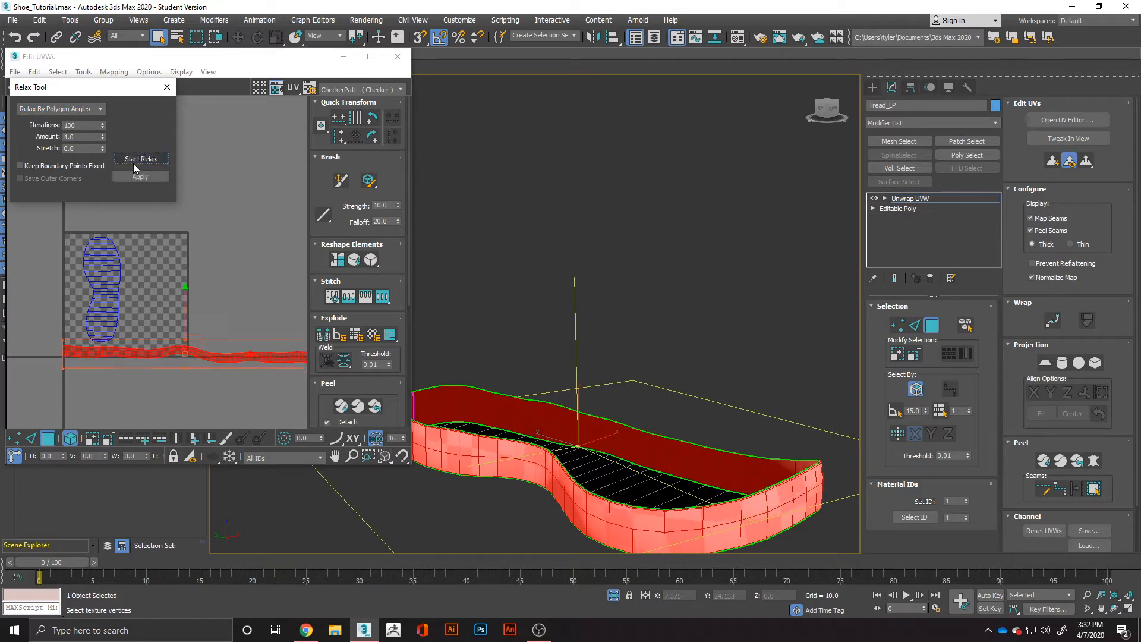
pyautogui.click(167, 87)
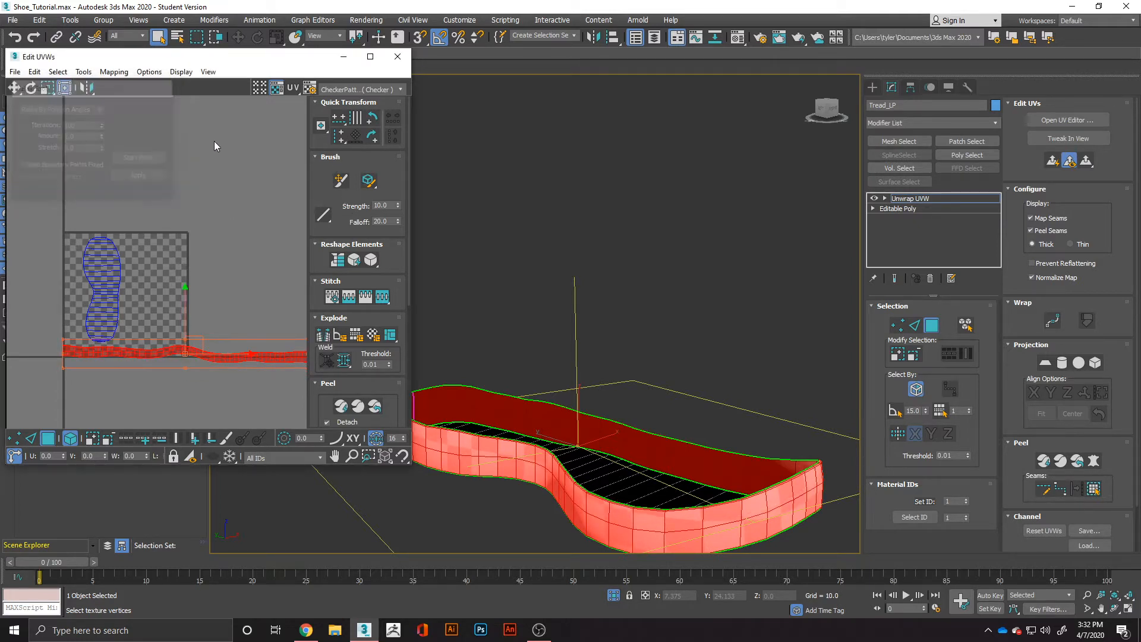
# - Straighten the side wall UV strip once more and check the checker pattern on the tread's bottom and sides
pyautogui.scroll(-3, 240, 348)
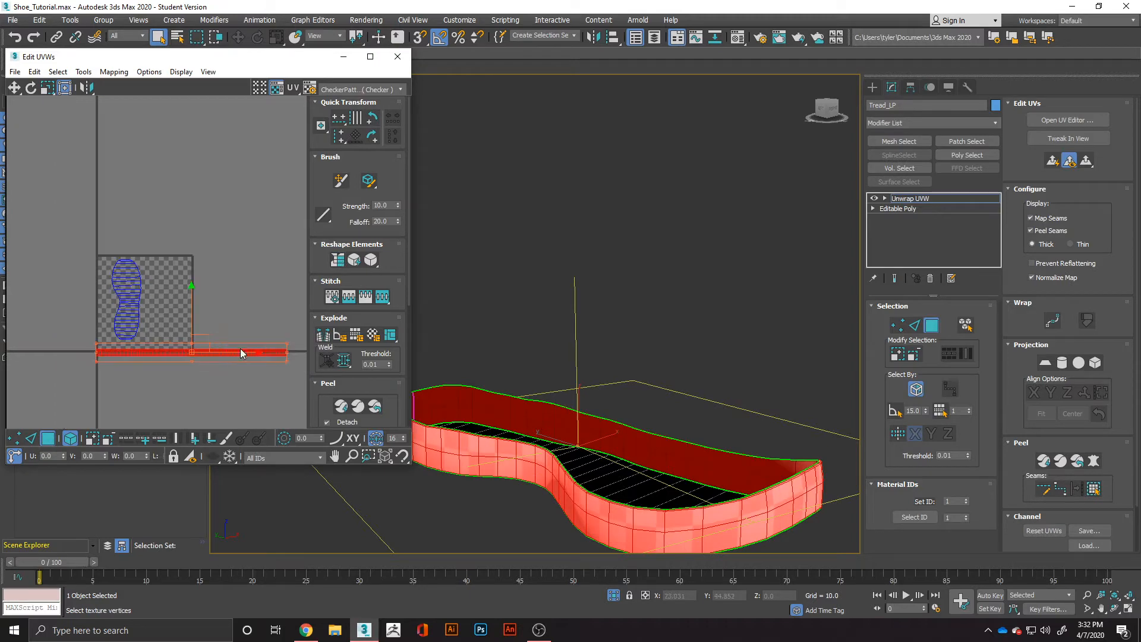
pyautogui.keyDown('alt'); pyautogui.moveTo(689, 459); pyautogui.dragTo(814, 377, button='middle'); pyautogui.keyUp('alt')
pyautogui.scroll(-2, 665, 354)
pyautogui.scroll(-2, 180, 366)
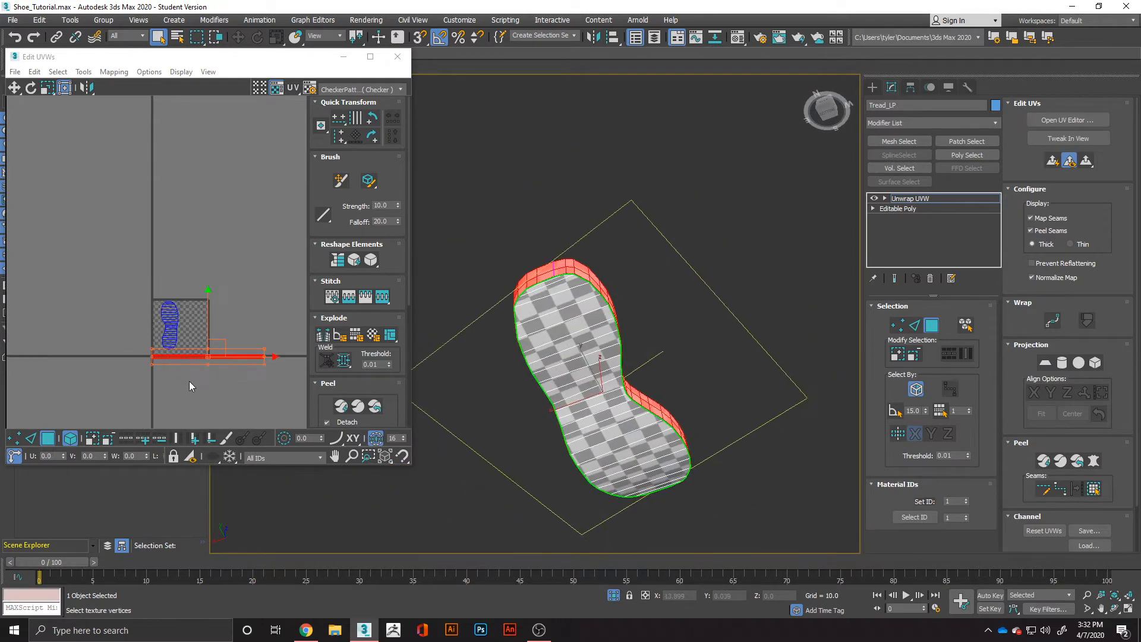
pyautogui.click(189, 381)
pyautogui.moveTo(123, 292); pyautogui.dragTo(274, 383)
pyautogui.scroll(3, 231, 371)
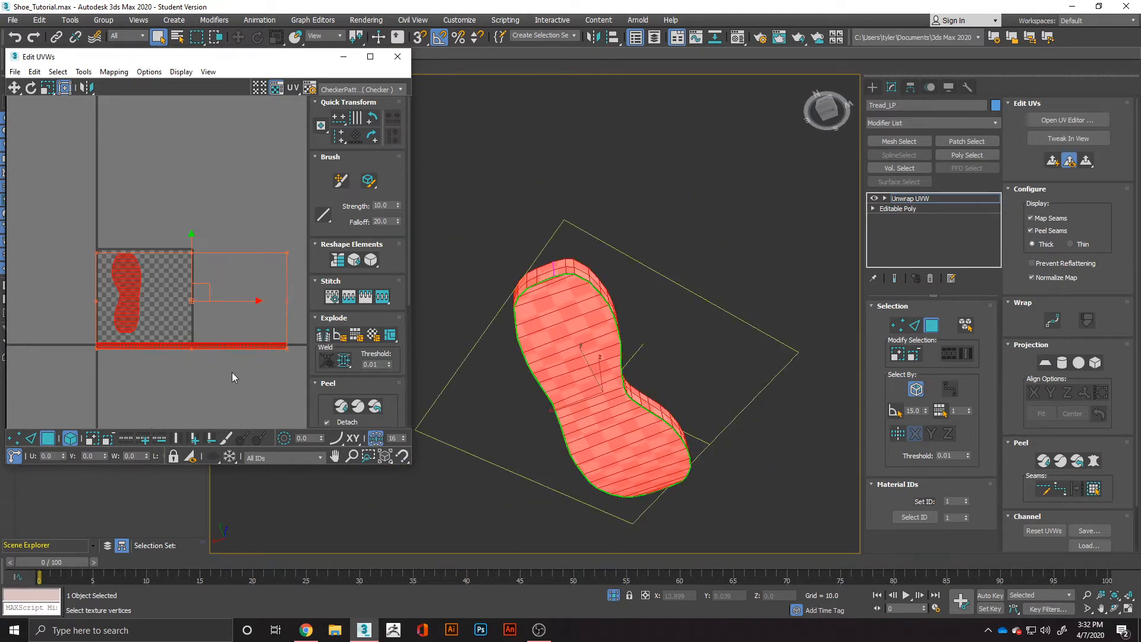
pyautogui.click(191, 395)
pyautogui.keyDown('alt'); pyautogui.moveTo(594, 357); pyautogui.dragTo(456, 352, button='middle'); pyautogui.keyUp('alt')
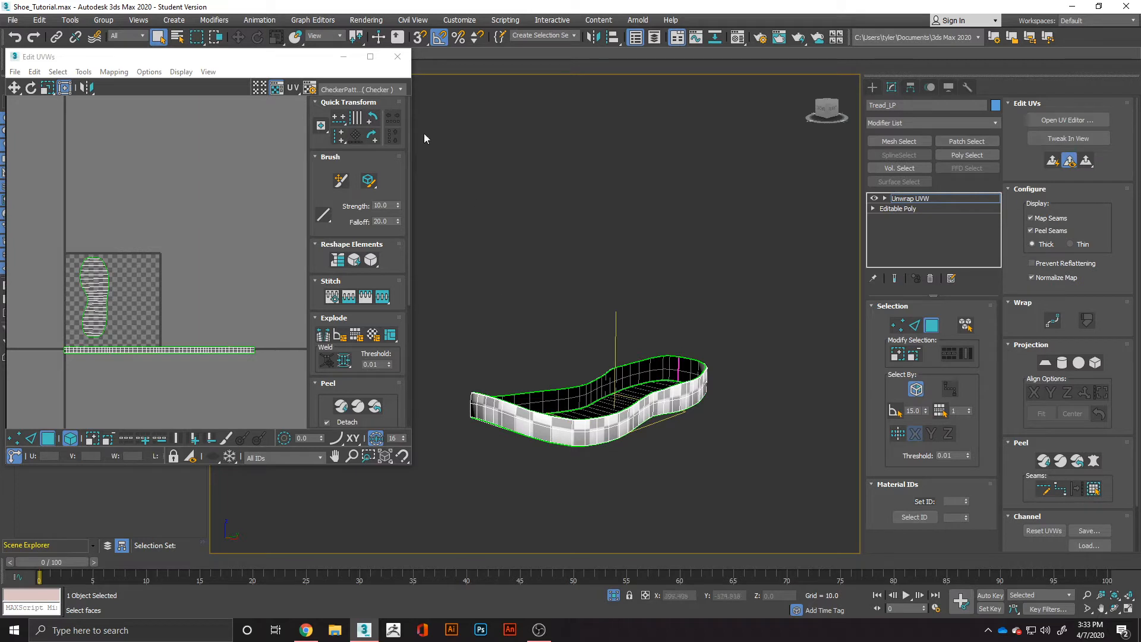
# - Close the UV editor, convert Tread_LP to an Editable Poly and deselect it
pyautogui.click(398, 57)
pyautogui.rightClick(656, 410)
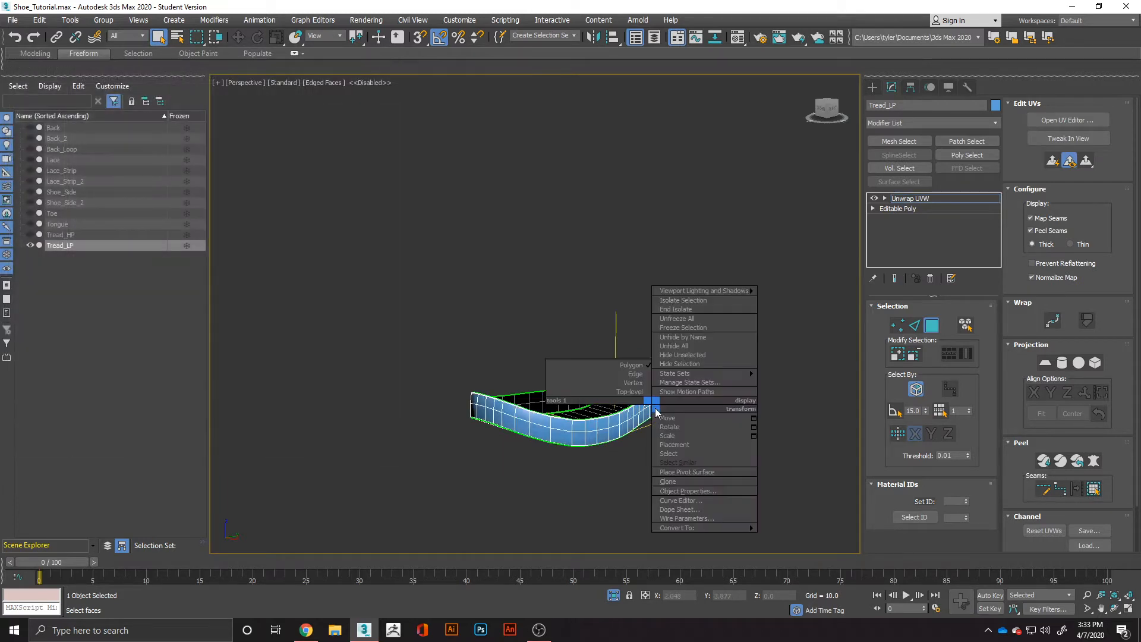
pyautogui.moveTo(694, 528)
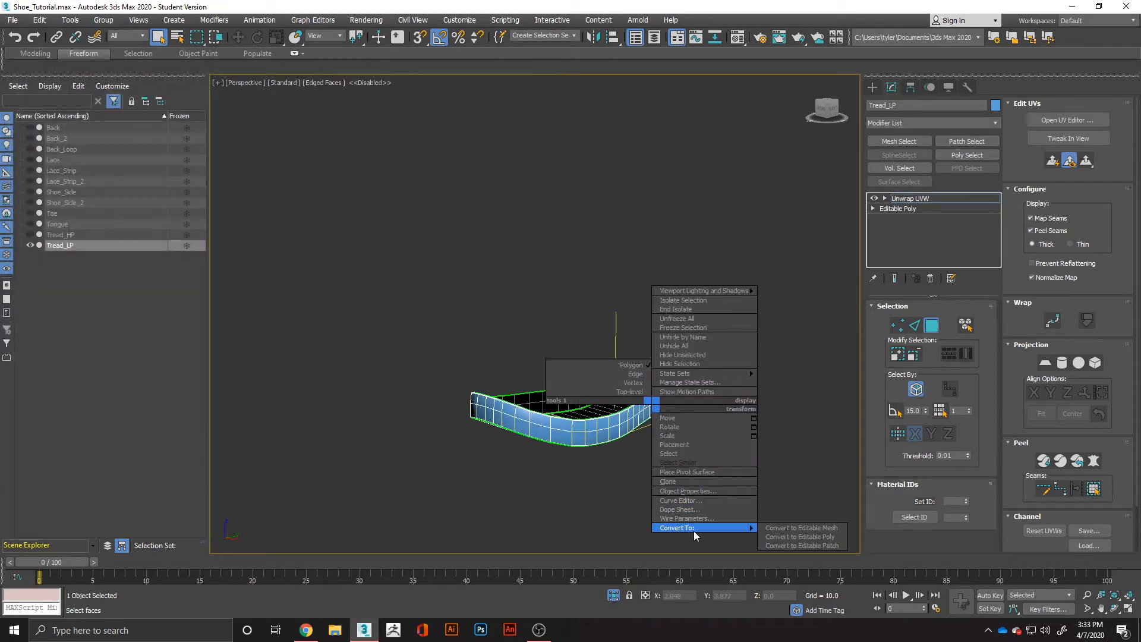
pyautogui.click(782, 542)
pyautogui.click(695, 488)
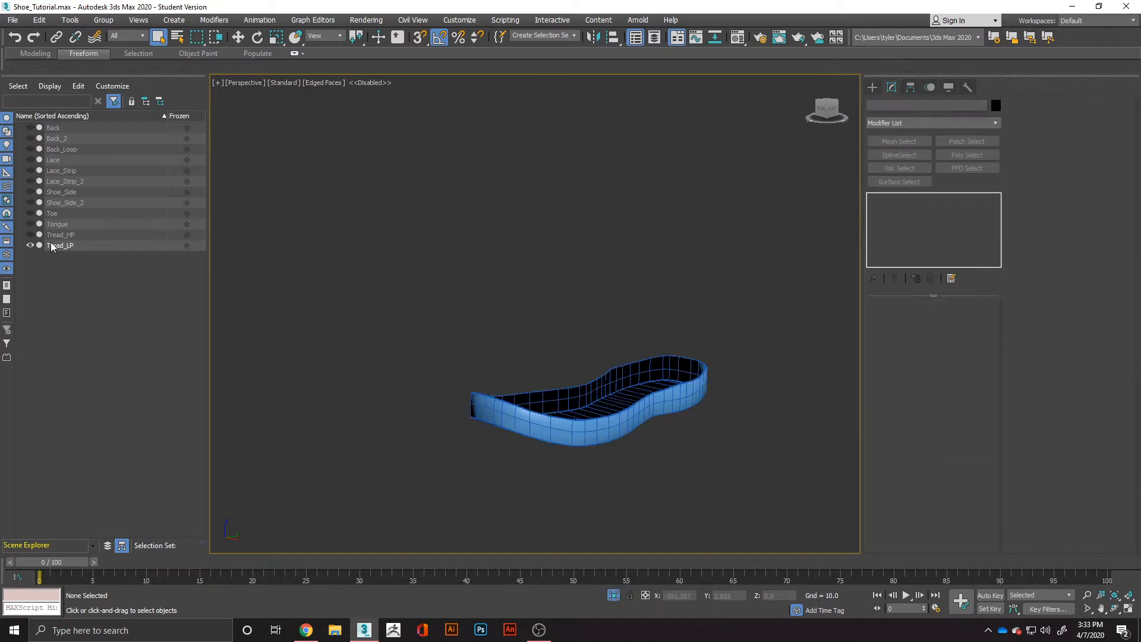
# - Unhide all the shoe parts, keeping both Tread_HP and Tread_LP hidden
pyautogui.rightClick(393, 328)
pyautogui.click(424, 231)
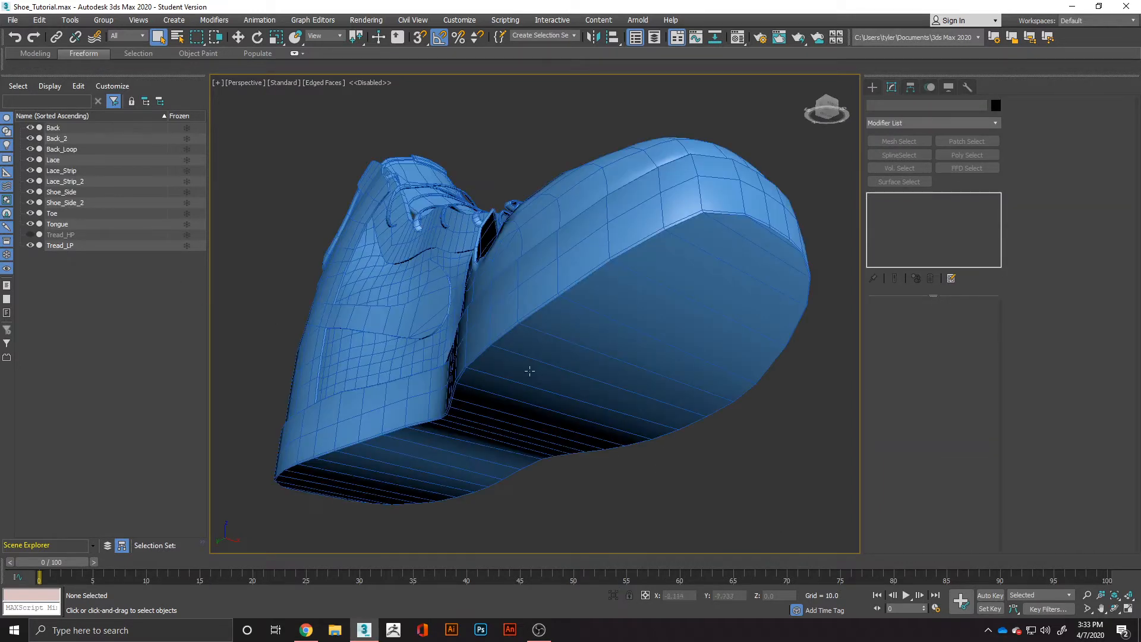
pyautogui.click(30, 245)
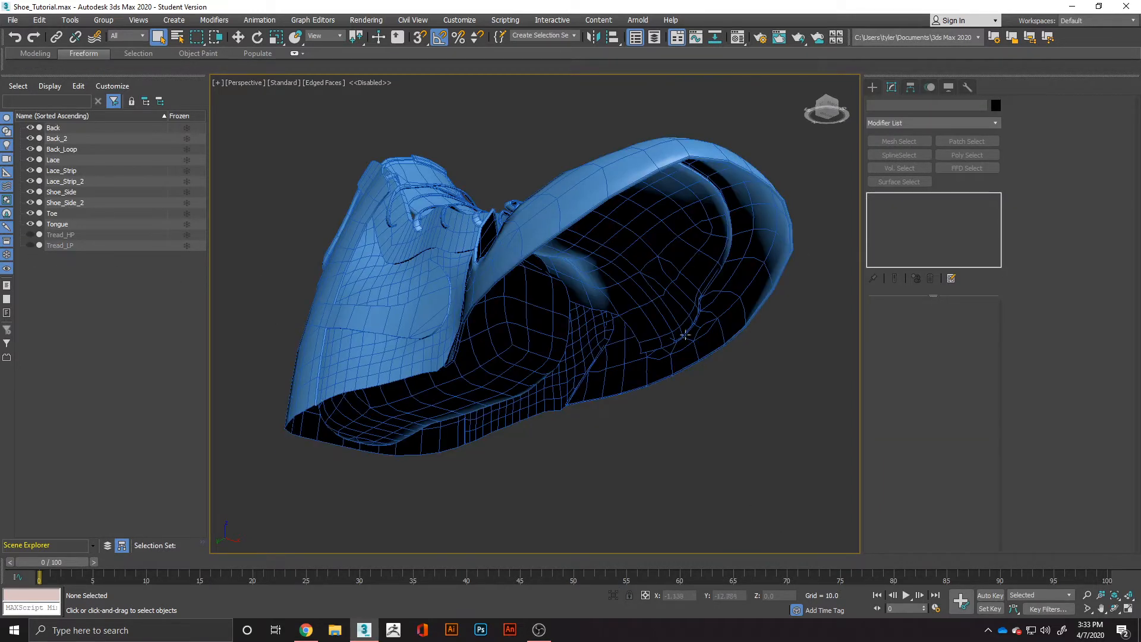
pyautogui.keyDown('alt'); pyautogui.moveTo(685, 334); pyautogui.dragTo(481, 423, button='middle'); pyautogui.keyUp('alt')
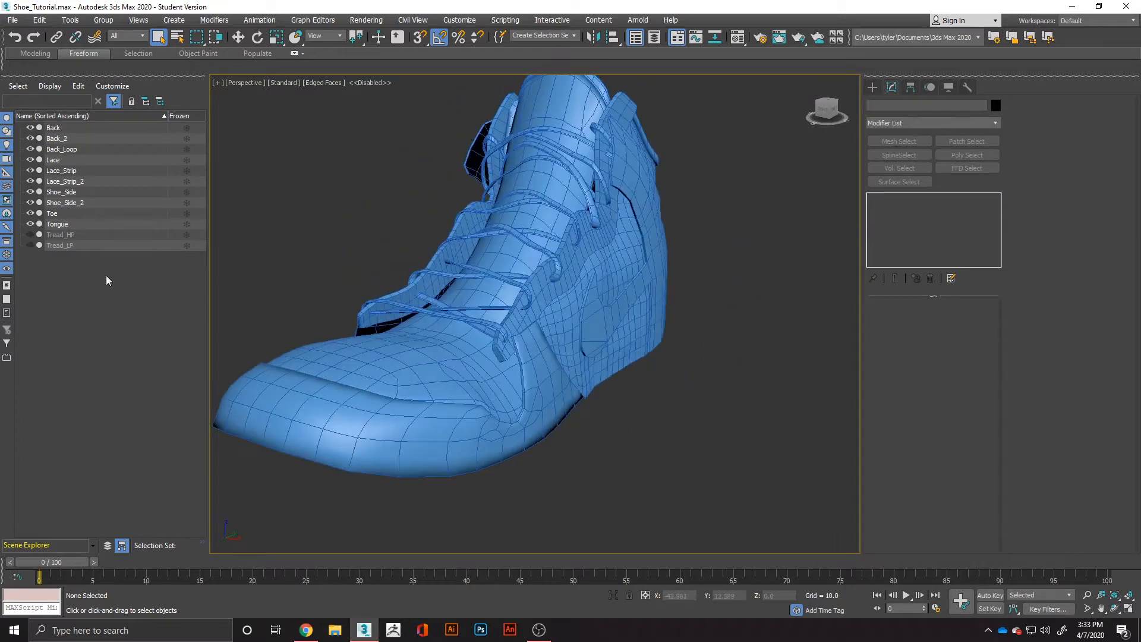
pyautogui.click(31, 246)
pyautogui.click(31, 246)
pyautogui.scroll(-2, 406, 424)
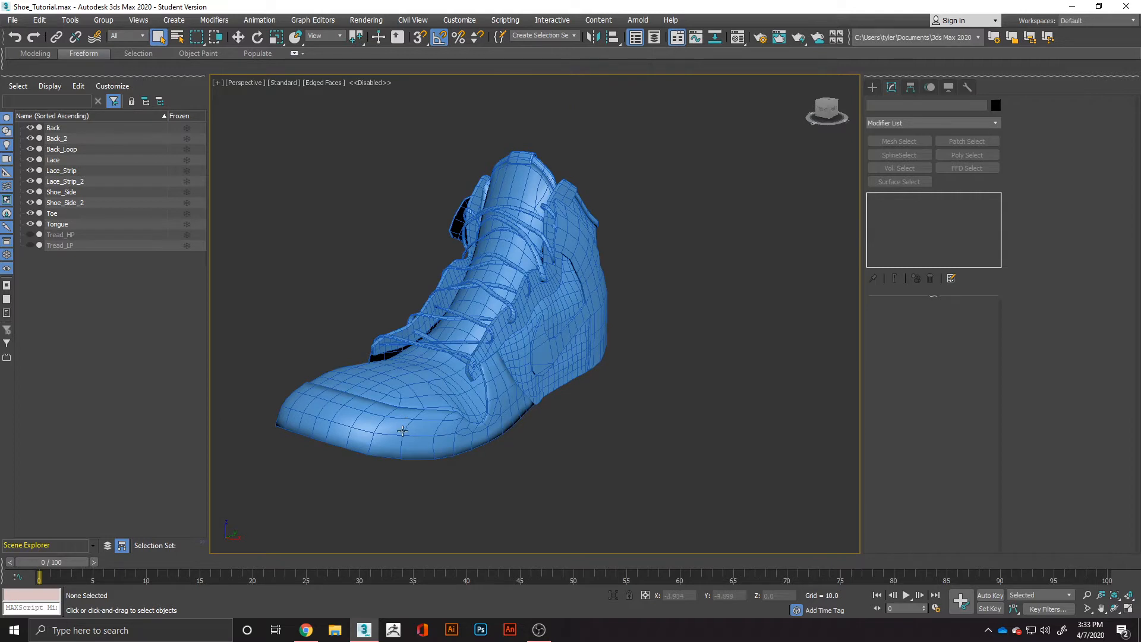
# - Select the Toe object and open its Editable Poly base at polygon level
pyautogui.click(402, 431)
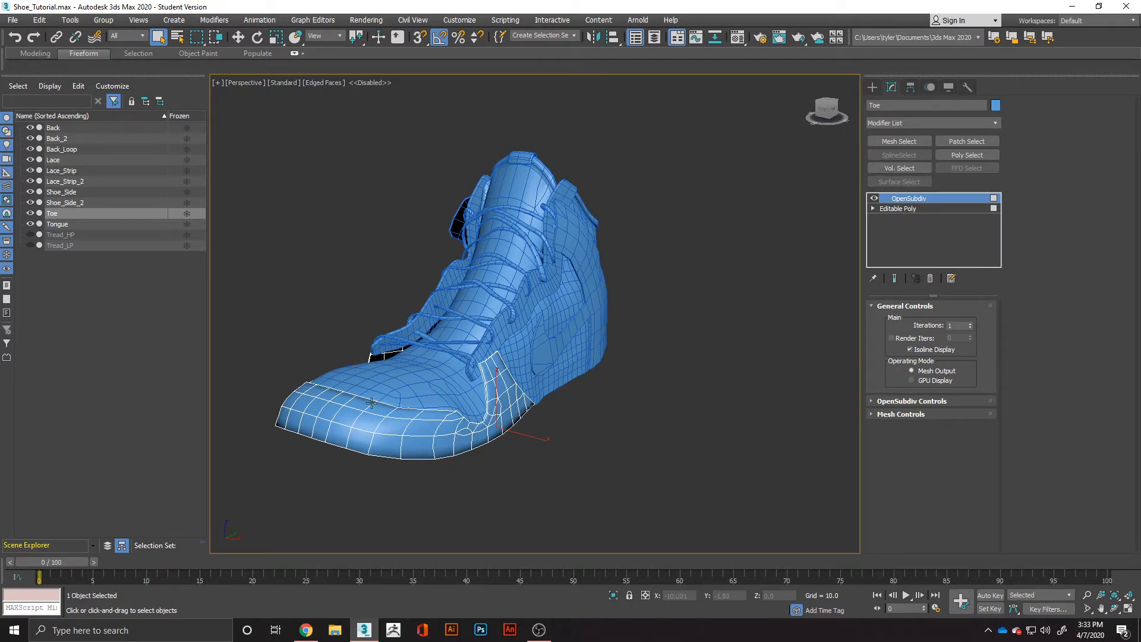
pyautogui.scroll(2, 432, 428)
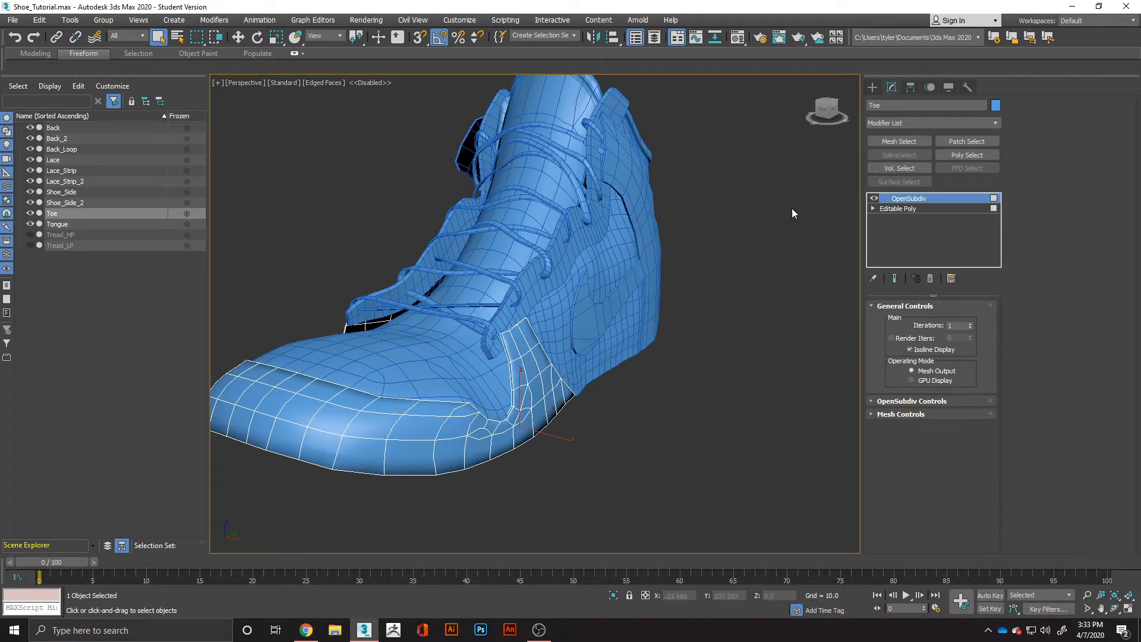
pyautogui.keyDown('alt'); pyautogui.moveTo(416, 468); pyautogui.dragTo(523, 416, button='middle'); pyautogui.keyUp('alt')
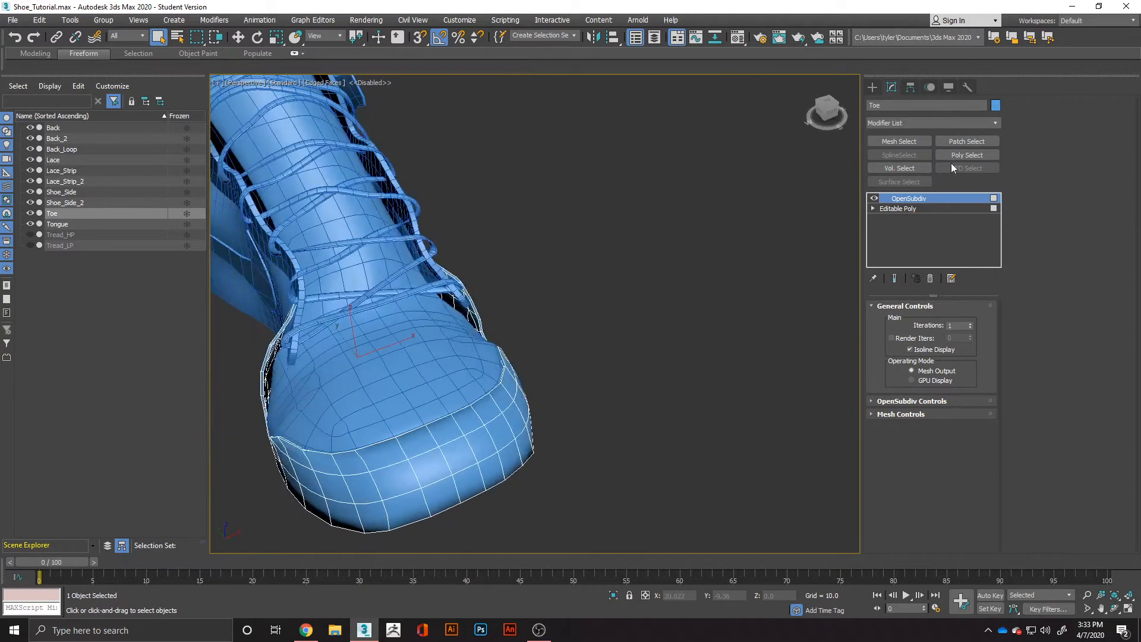
pyautogui.click(926, 209)
pyautogui.press('4')
pyautogui.keyDown('alt'); pyautogui.moveTo(595, 434); pyautogui.dragTo(519, 521, button='middle'); pyautogui.keyUp('alt')
pyautogui.click(489, 473)
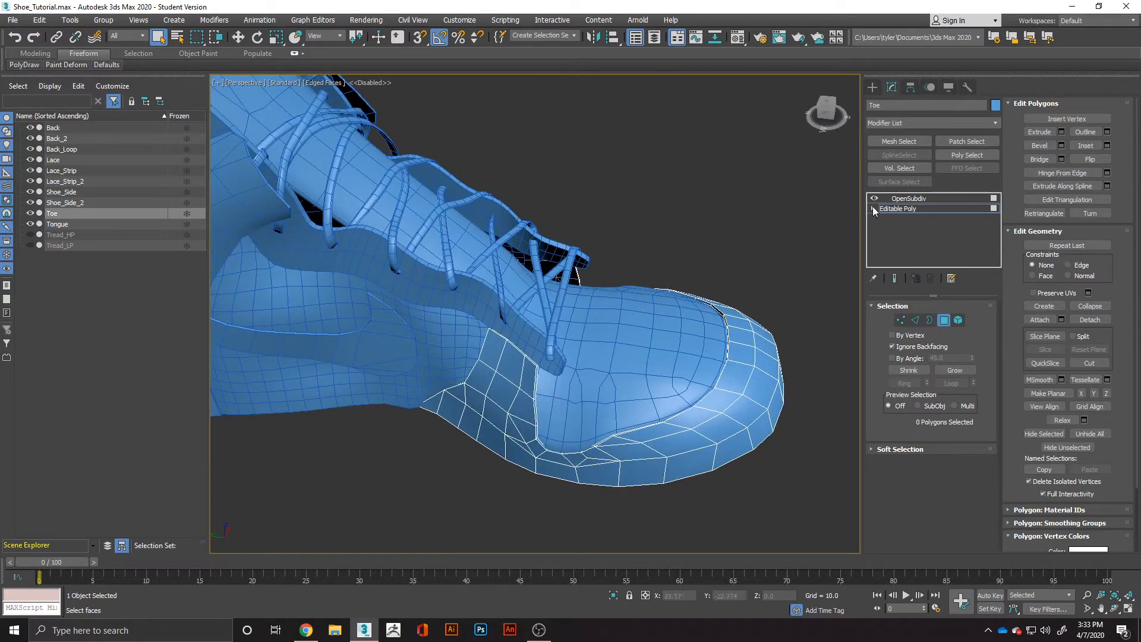
# - Compare the toe's shape with and without OpenSubdiv, with the edged faces display turned off
pyautogui.click(903, 198)
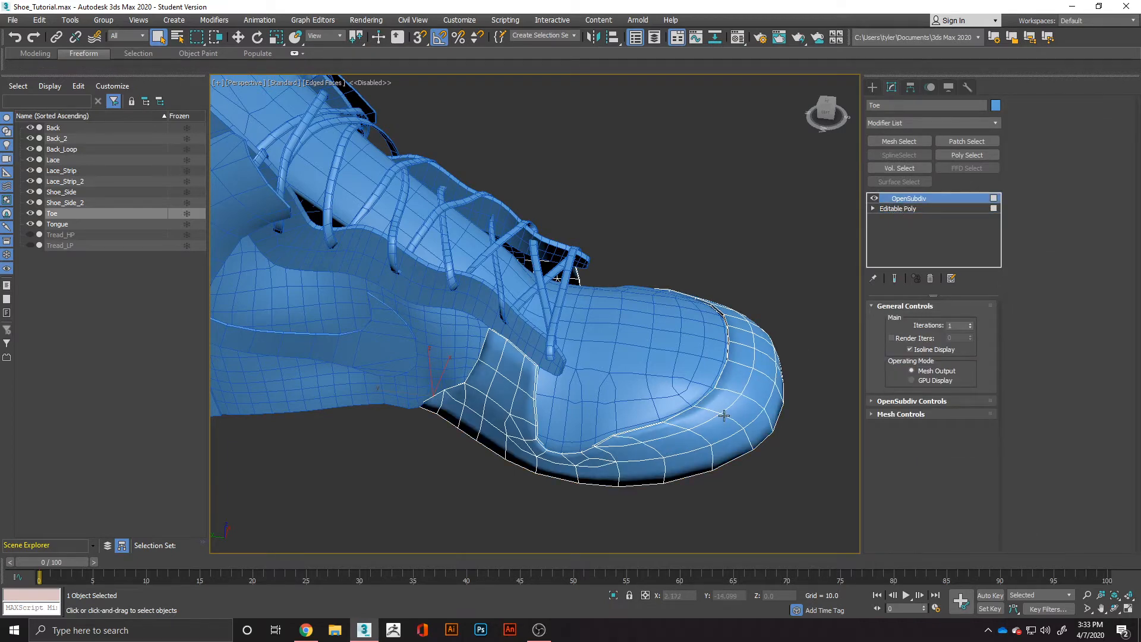
pyautogui.keyDown('alt'); pyautogui.moveTo(750, 420); pyautogui.dragTo(741, 424, button='middle'); pyautogui.keyUp('alt')
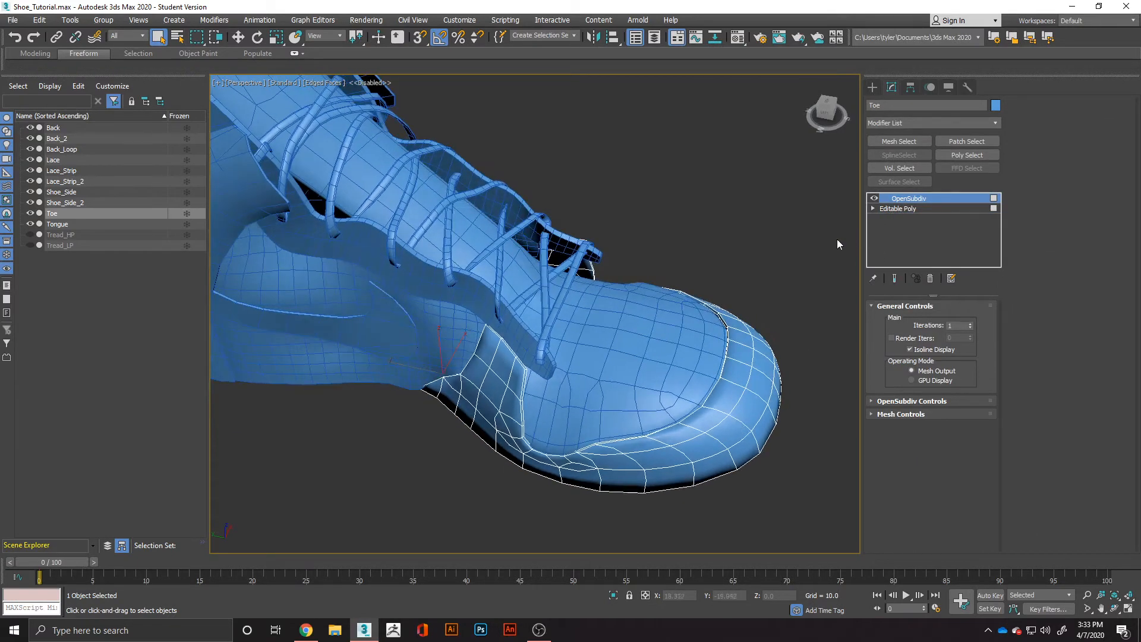
pyautogui.press('F4')
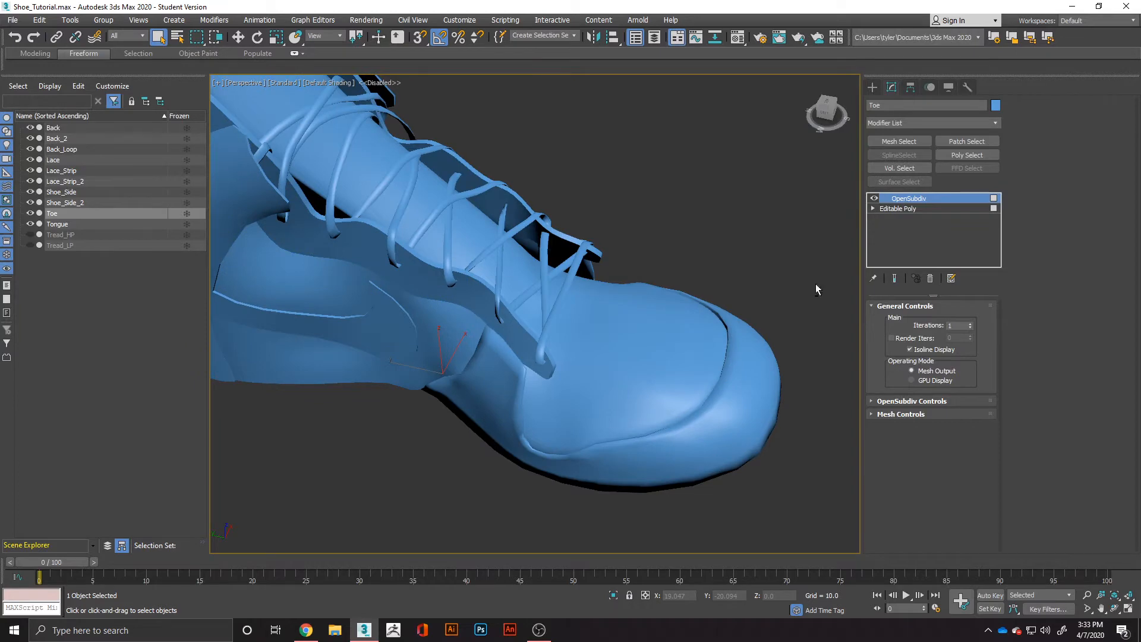
pyautogui.keyDown('alt'); pyautogui.moveTo(816, 289); pyautogui.dragTo(722, 365, button='middle'); pyautogui.keyUp('alt')
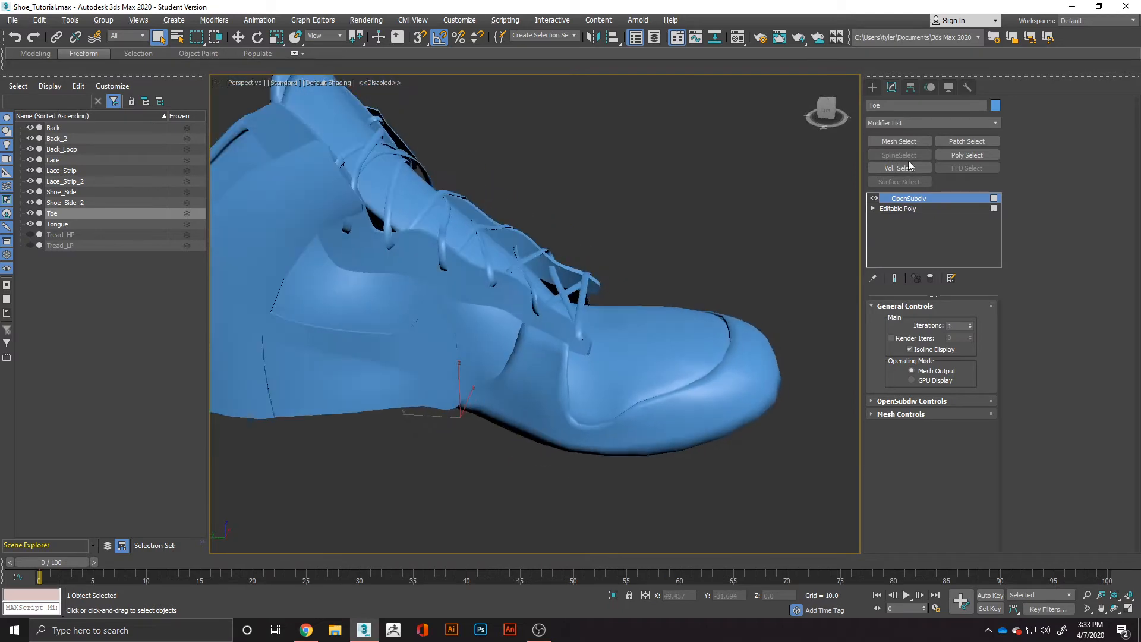
pyautogui.click(898, 208)
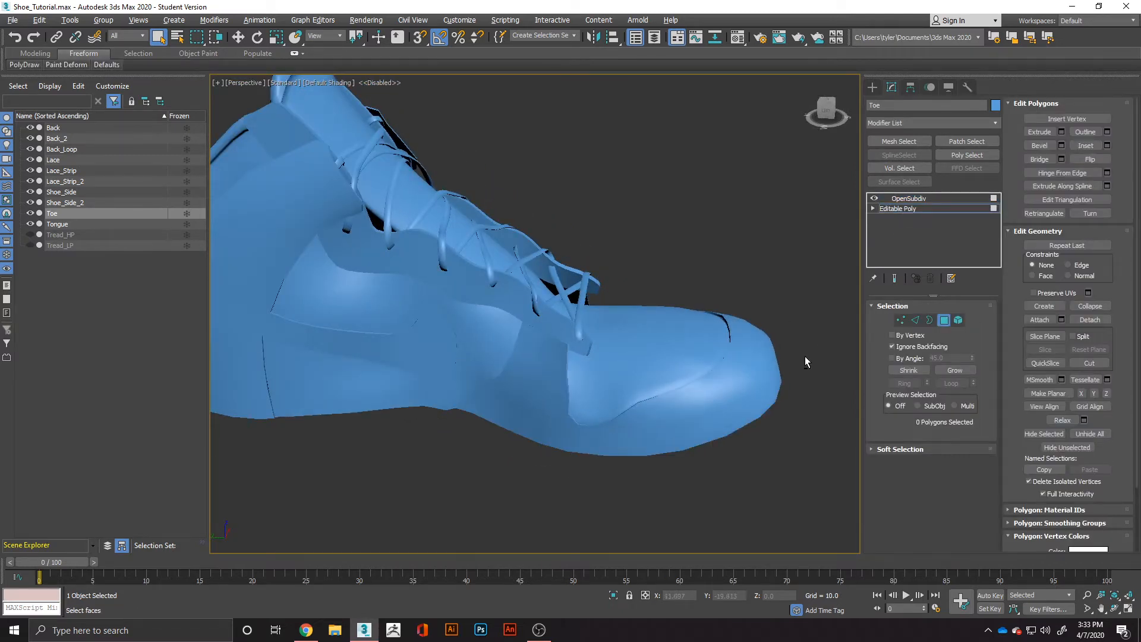
pyautogui.keyDown('alt'); pyautogui.moveTo(804, 357); pyautogui.dragTo(675, 394, button='middle'); pyautogui.keyUp('alt')
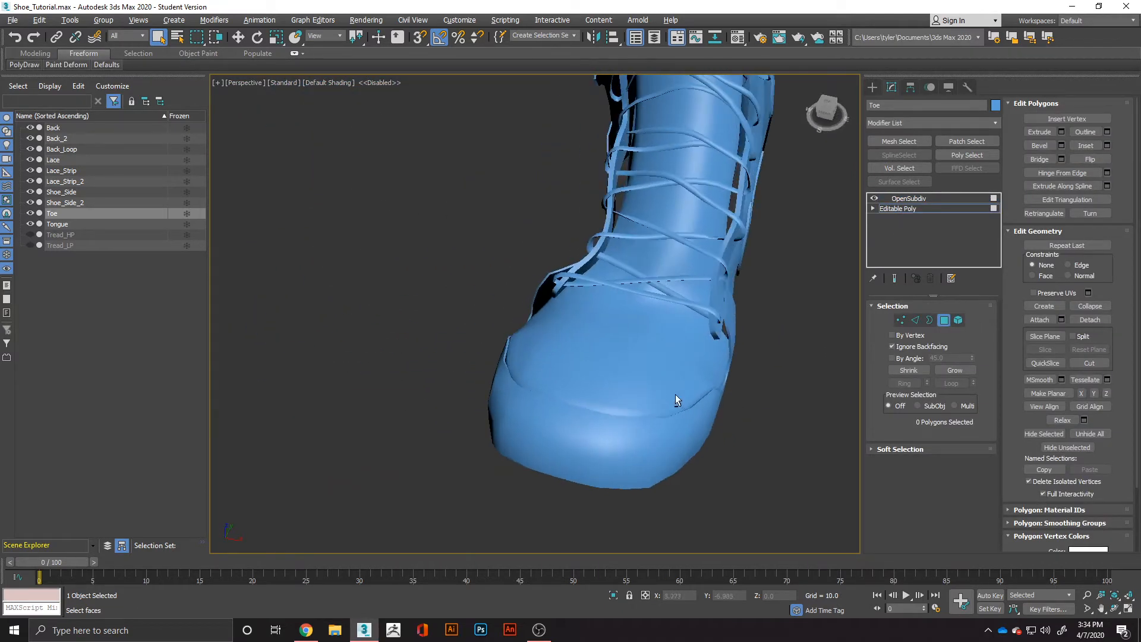
# - Delete the OpenSubdiv modifier from the toe, keeping only its Editable Poly base
pyautogui.rightClick(942, 206)
pyautogui.click(920, 205)
pyautogui.click(935, 198)
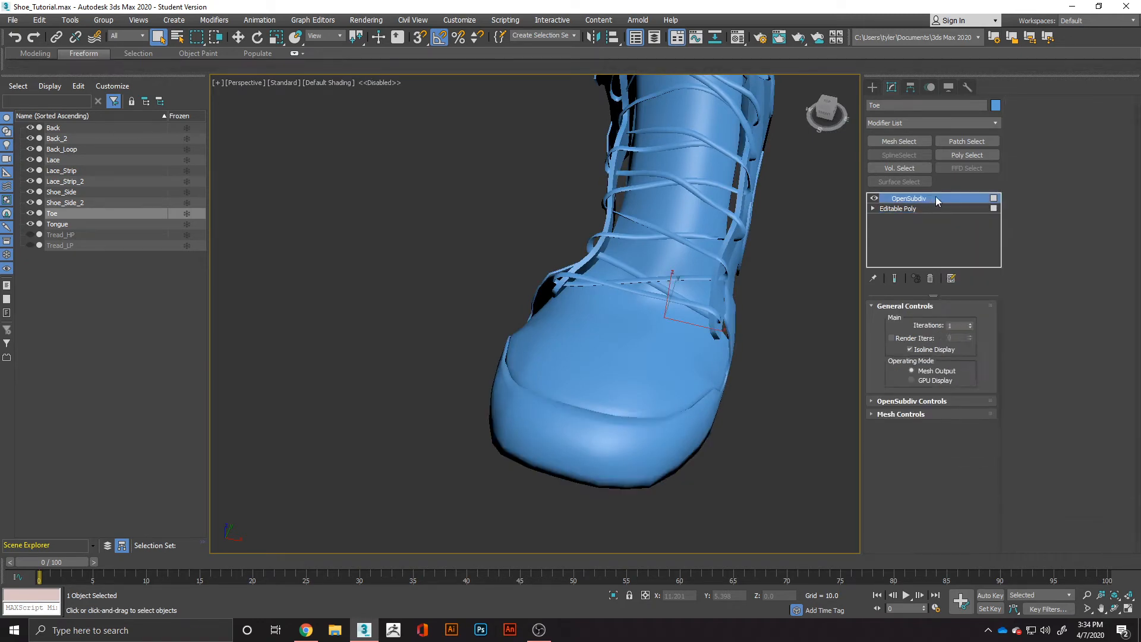
pyautogui.rightClick(935, 199)
pyautogui.click(961, 217)
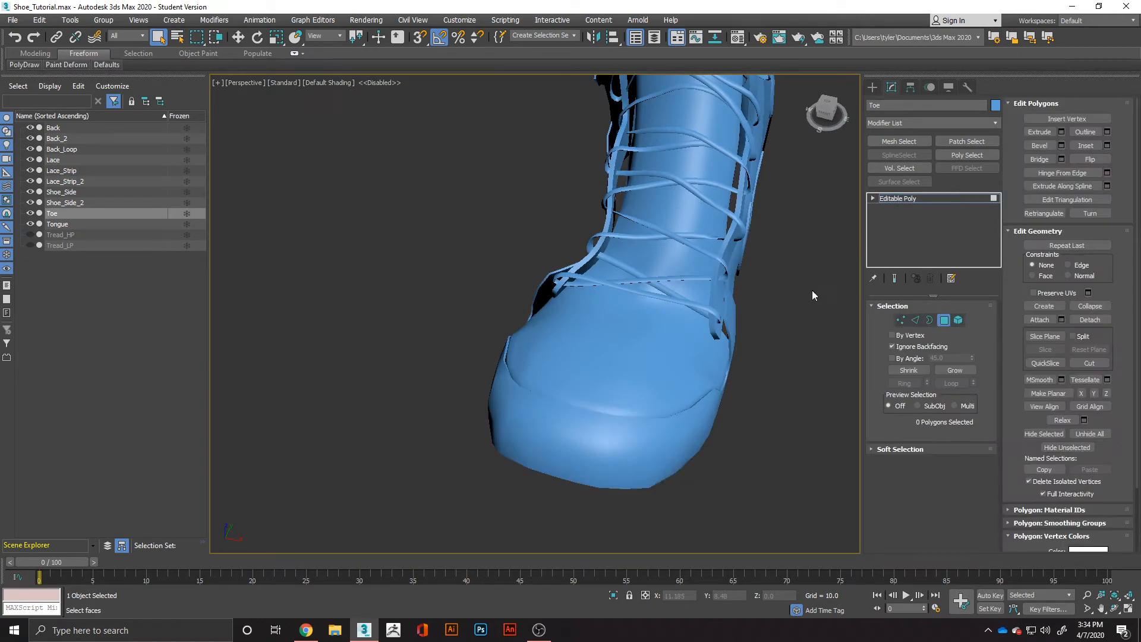
pyautogui.keyDown('alt'); pyautogui.moveTo(813, 294); pyautogui.dragTo(576, 407, button='middle'); pyautogui.keyUp('alt')
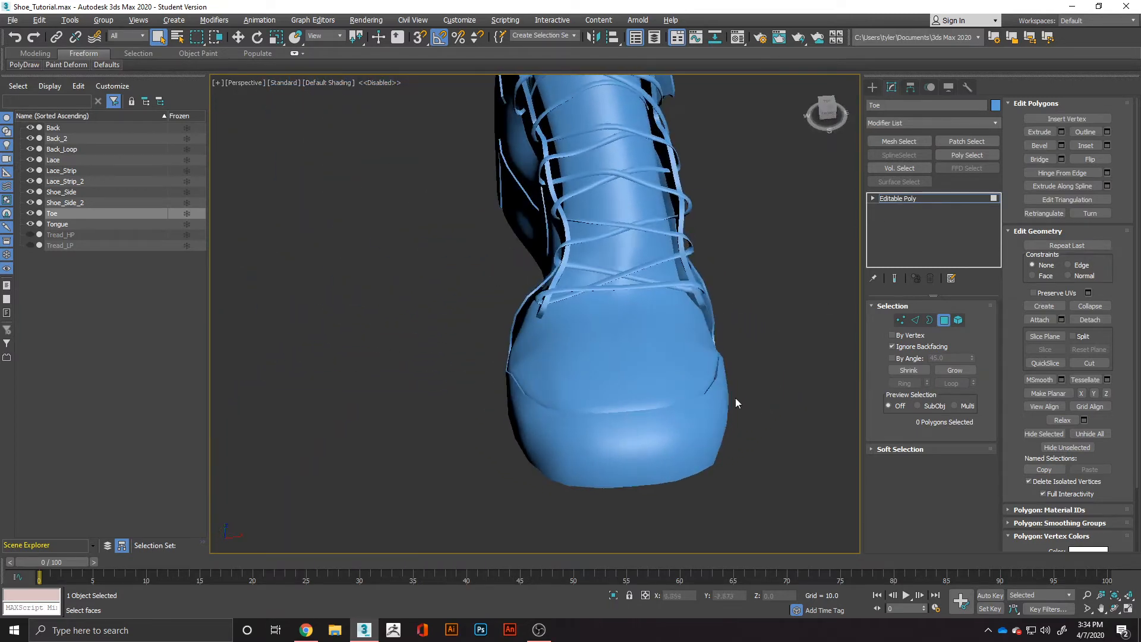
# - Turn the edged faces display back on and isolate the toe from the rest of the shoe
pyautogui.click(721, 435)
pyautogui.click(735, 487)
pyautogui.press('F4')
pyautogui.click(657, 430)
pyautogui.click(771, 431)
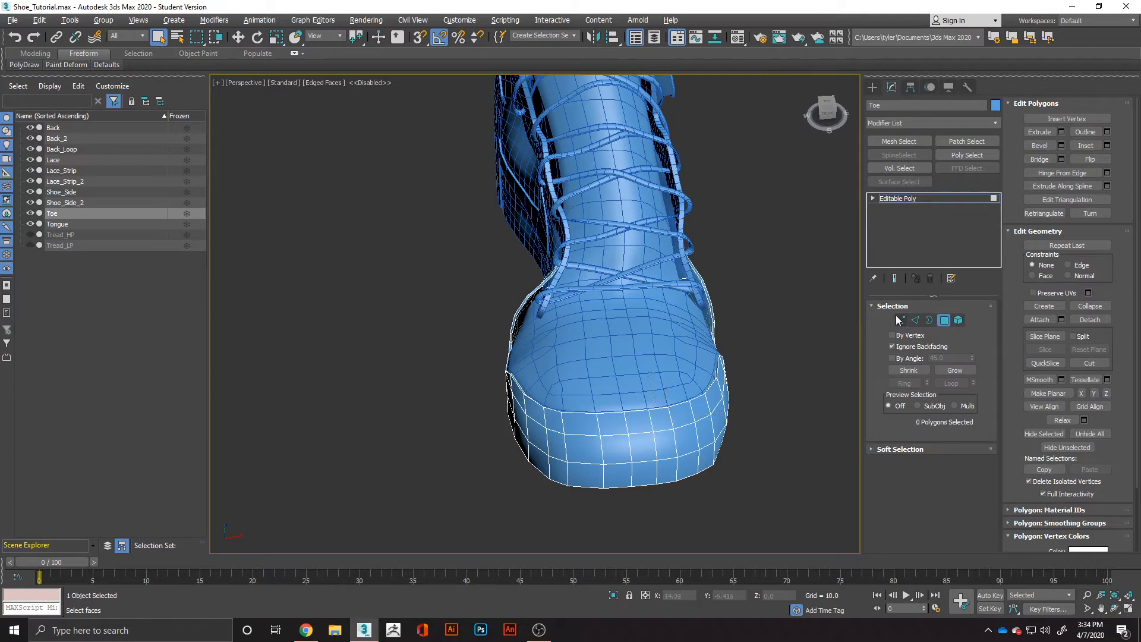
pyautogui.click(692, 443)
pyautogui.click(944, 320)
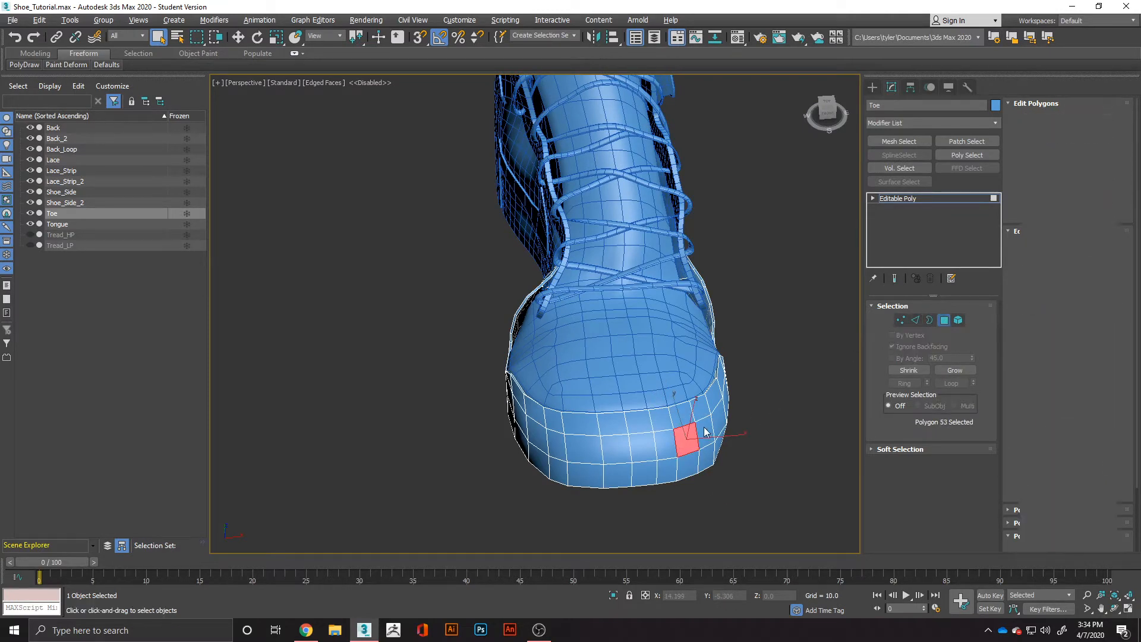
pyautogui.keyDown('alt'); pyautogui.moveTo(584, 463); pyautogui.dragTo(481, 236, button='middle'); pyautogui.keyUp('alt')
pyautogui.hotkey('alt', 'q')
pyautogui.scroll(5, 493, 245)
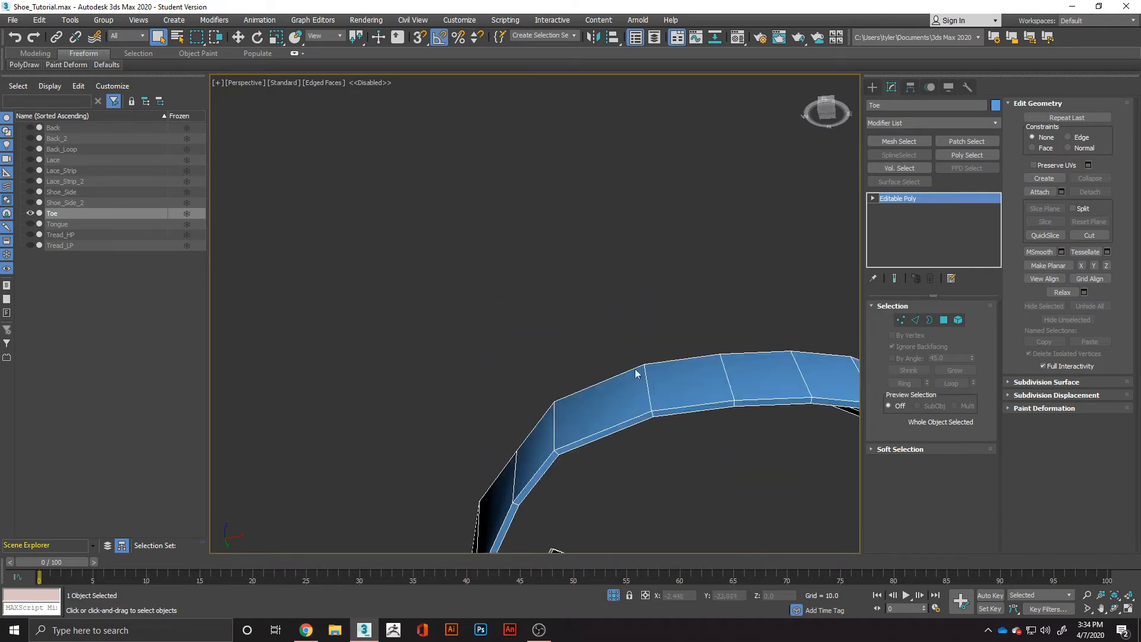
pyautogui.keyDown('alt'); pyautogui.moveTo(636, 373); pyautogui.dragTo(535, 422, button='middle'); pyautogui.keyUp('alt')
# - Select the full loop of narrow thickness polygons running around the toe's rim
pyautogui.click(943, 320)
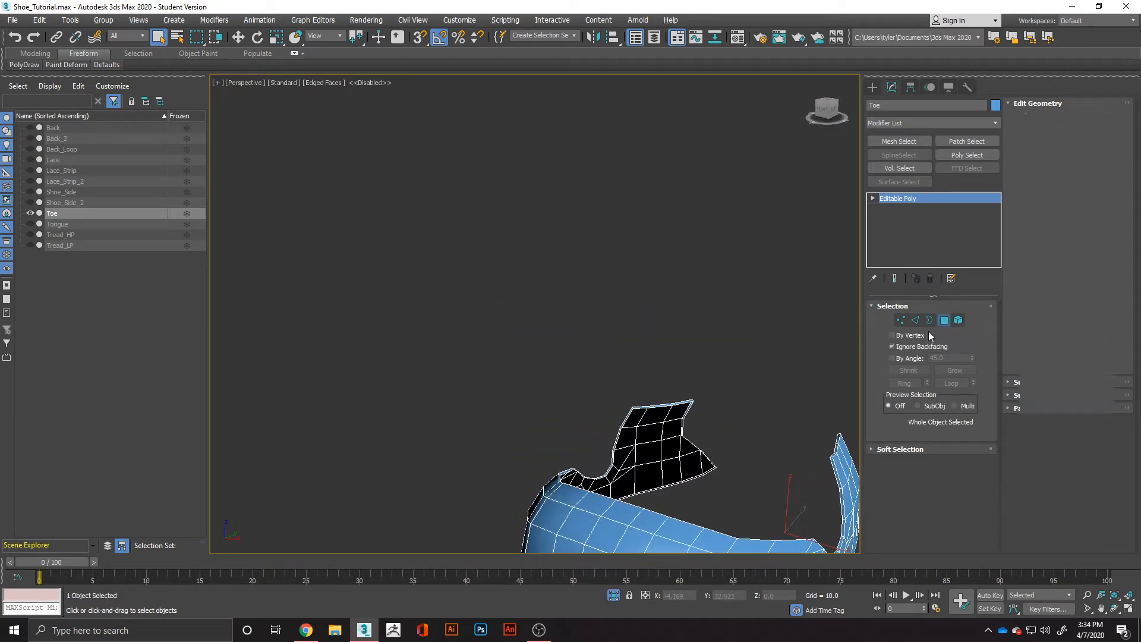
pyautogui.click(666, 538)
pyautogui.keyDown('alt'); pyautogui.moveTo(676, 454); pyautogui.dragTo(690, 255, button='middle'); pyautogui.keyUp('alt')
pyautogui.click(580, 260)
pyautogui.keyDown('shift'); pyautogui.click(576, 284); pyautogui.keyUp('shift')
# - Clear the smoothing groups of the selected rim polygons and assign them to smoothing group 1
pyautogui.scroll(-4, 578, 287)
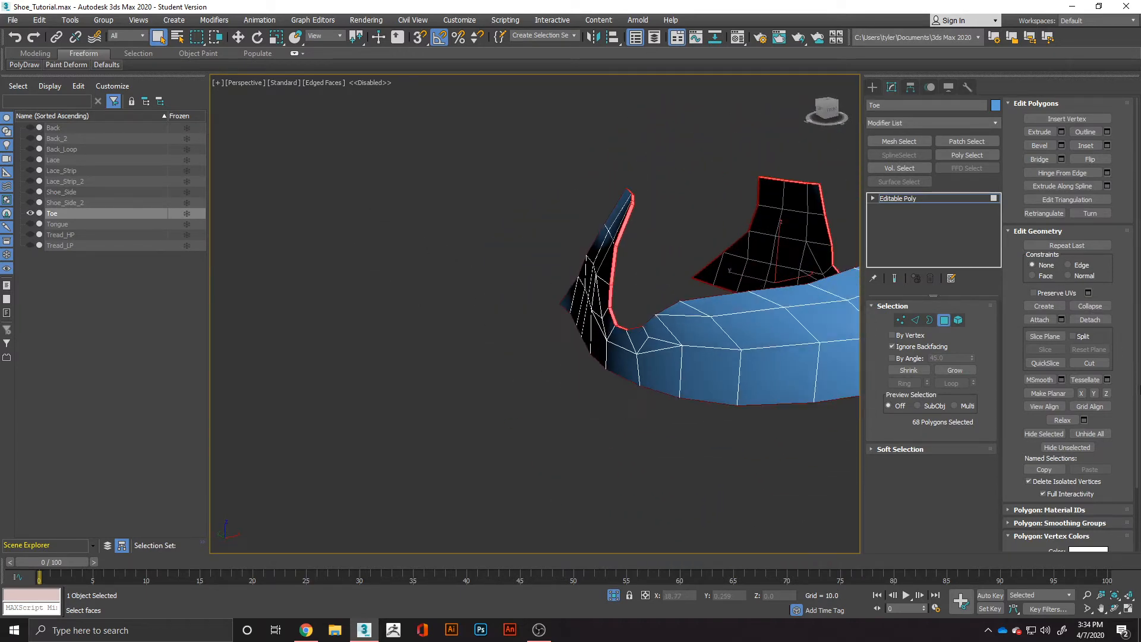
pyautogui.scroll(-3, 1098, 466)
pyautogui.scroll(-1, 1098, 467)
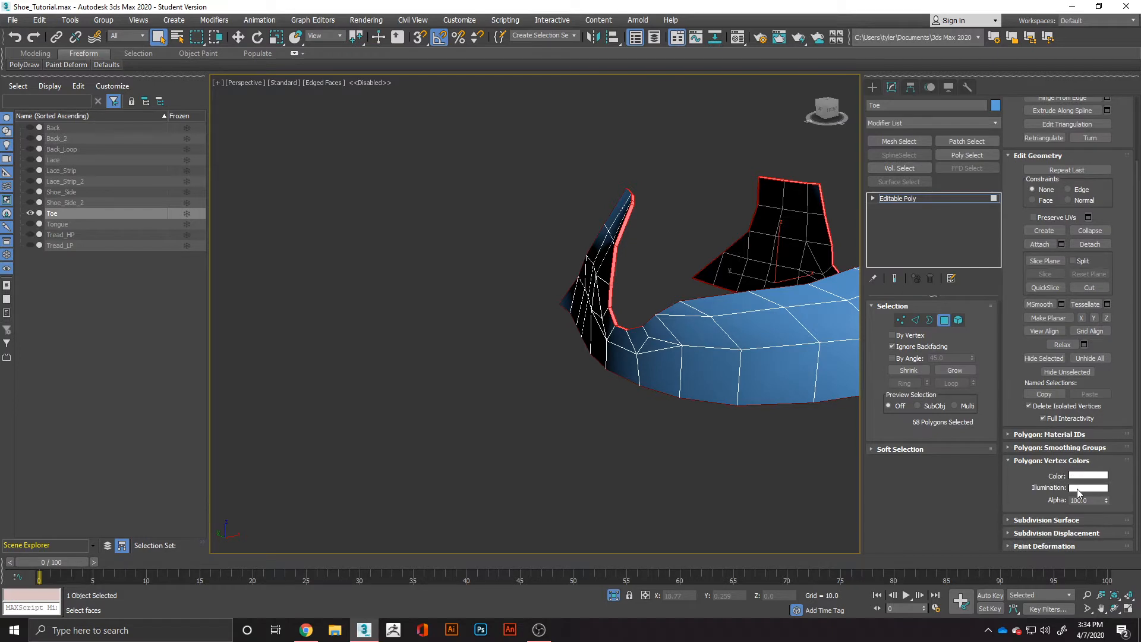
pyautogui.scroll(3, 1045, 400)
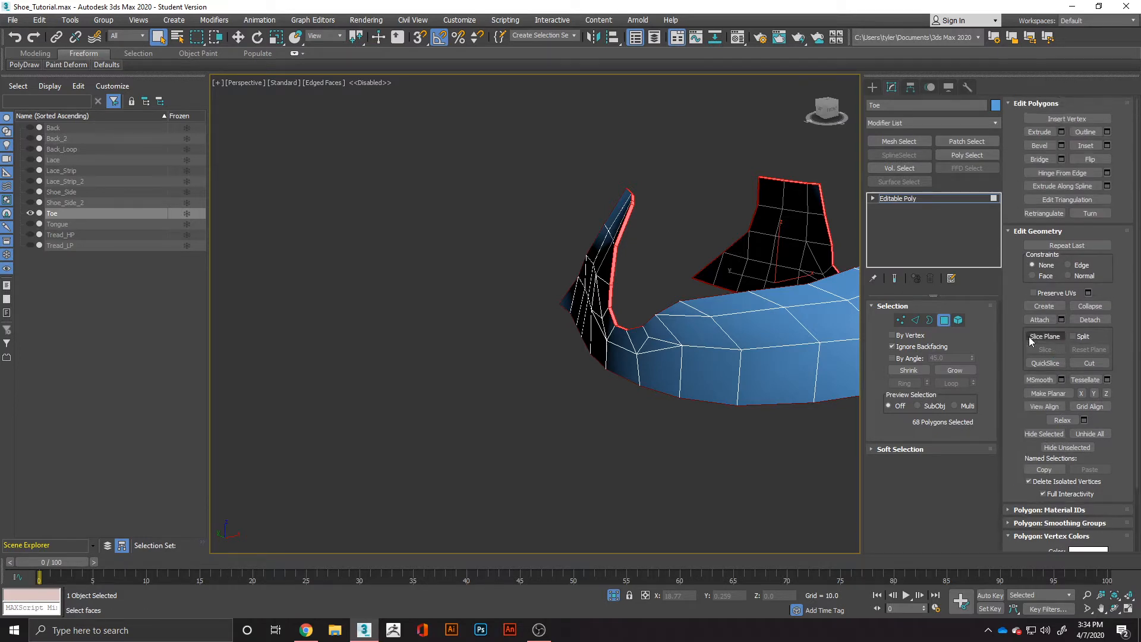
pyautogui.scroll(-3, 1063, 355)
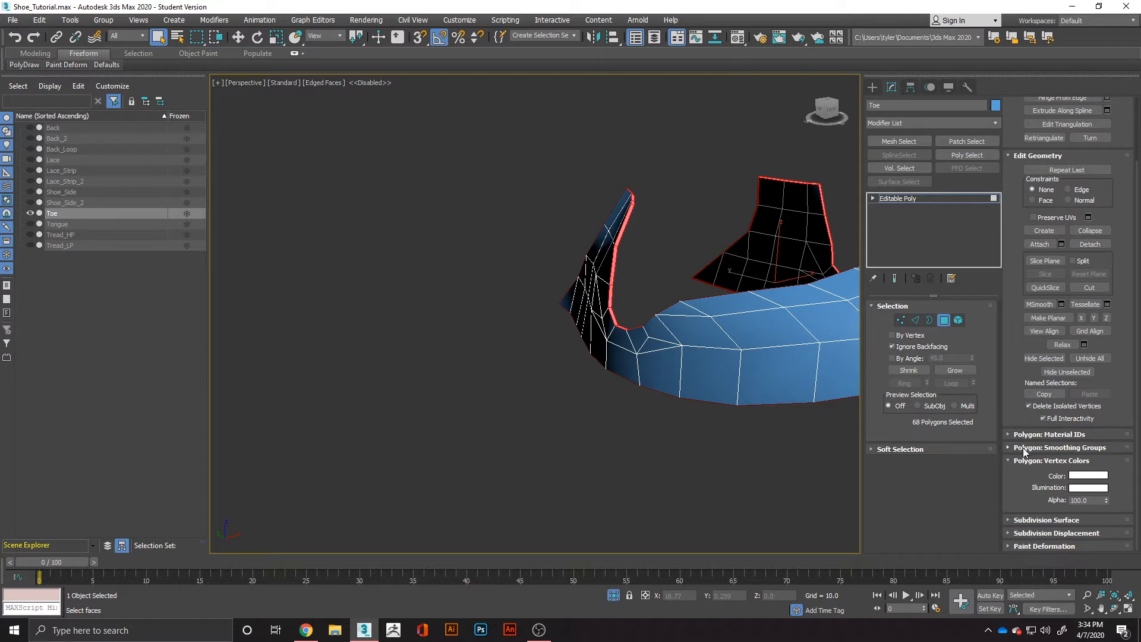
pyautogui.click(1023, 451)
pyautogui.click(1089, 509)
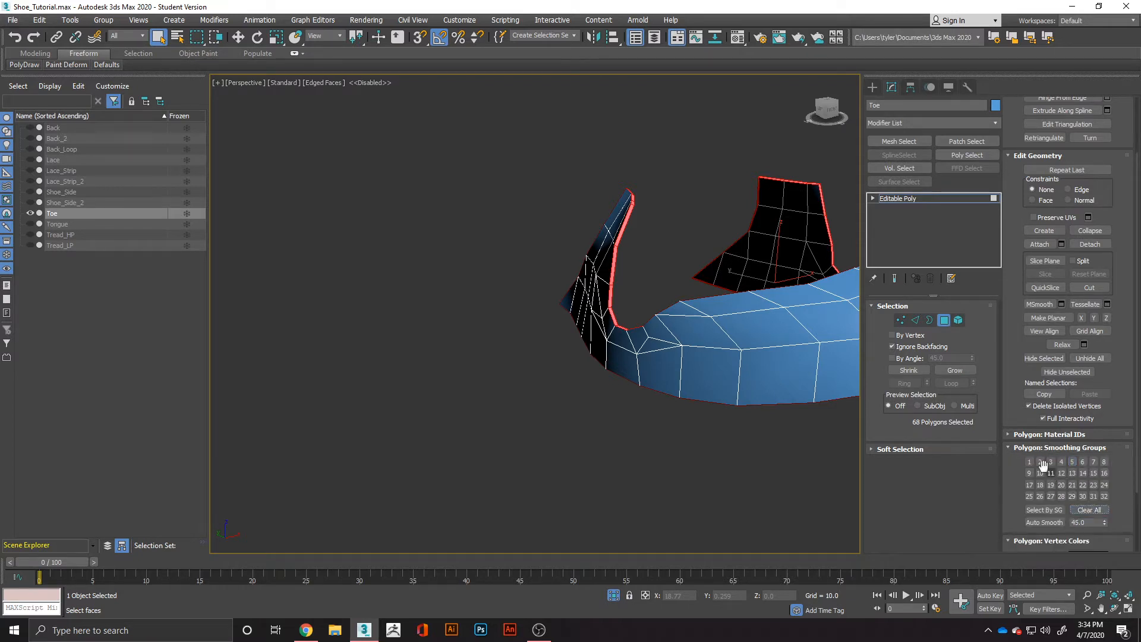
pyautogui.click(1030, 463)
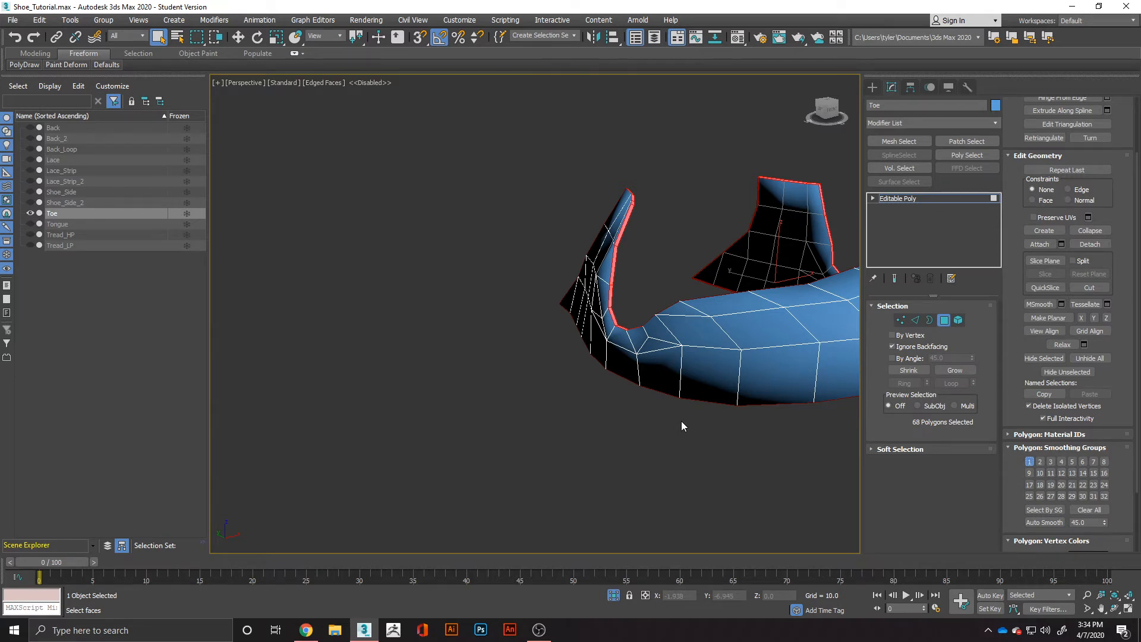
# - Invert the selection to the toe's outer surface, replace its smoothing groups with group 2, and deselect the polygons
pyautogui.hotkey('ctrl', 'a')
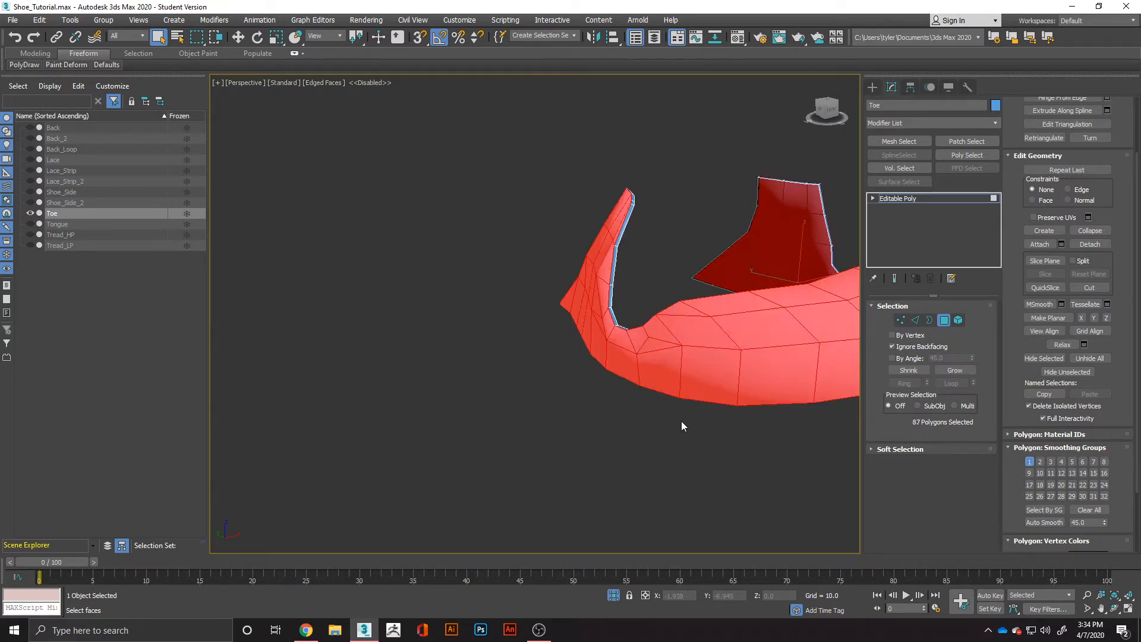
pyautogui.keyDown('alt'); pyautogui.moveTo(681, 421); pyautogui.dragTo(704, 371, button='middle'); pyautogui.keyUp('alt')
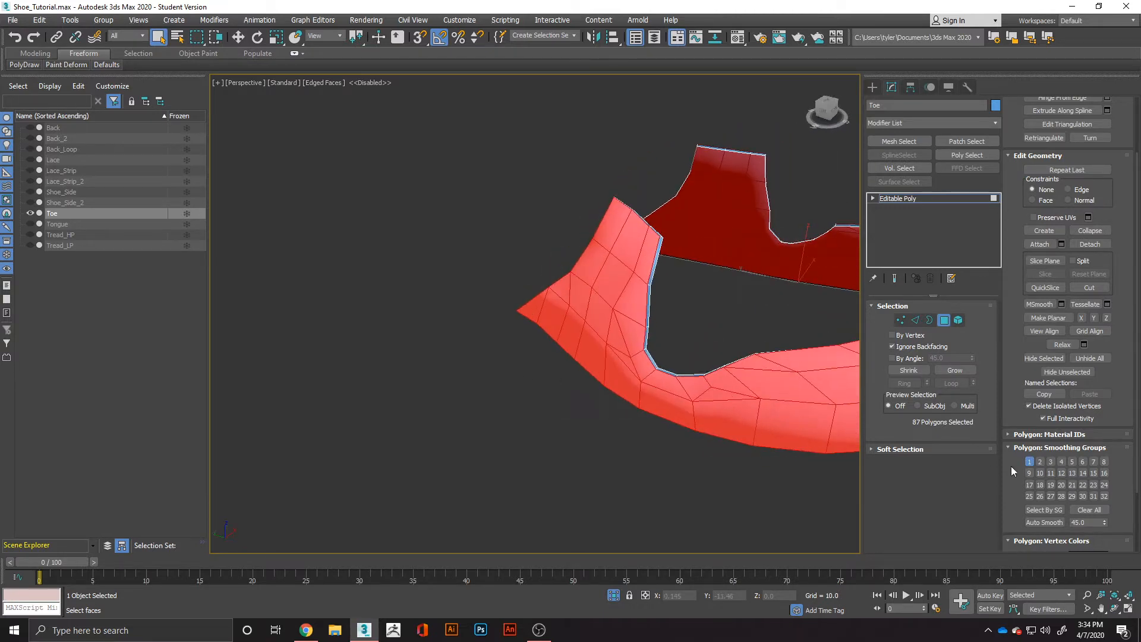
pyautogui.click(1096, 510)
pyautogui.click(1041, 461)
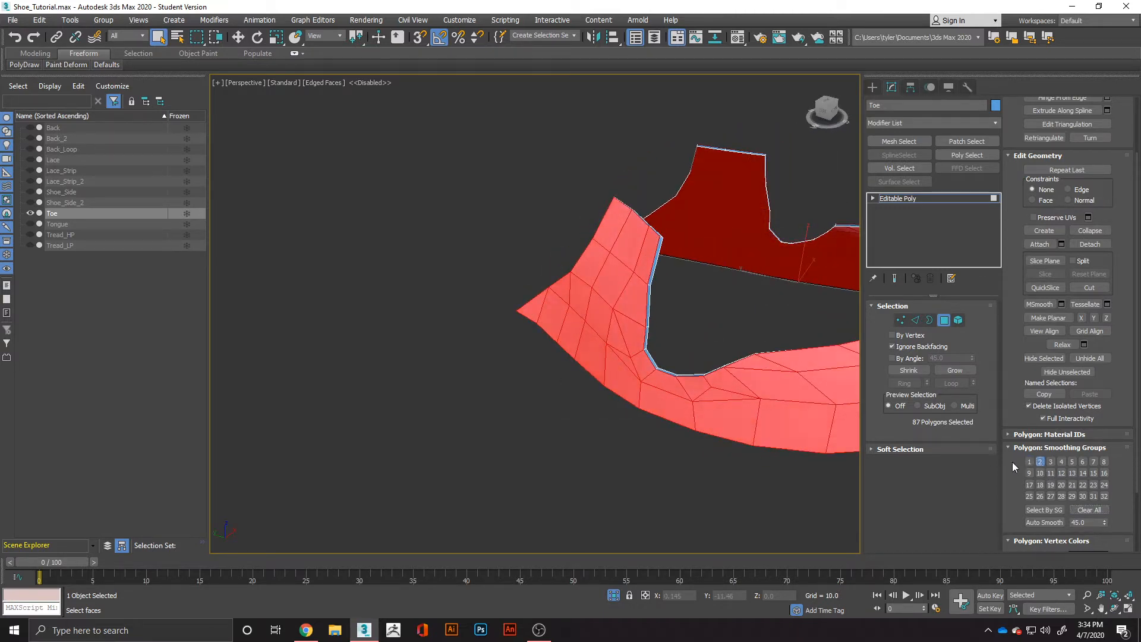
pyautogui.click(647, 470)
pyautogui.scroll(-5, 651, 470)
pyautogui.keyDown('alt'); pyautogui.moveTo(715, 474); pyautogui.dragTo(672, 473, button='middle'); pyautogui.keyUp('alt')
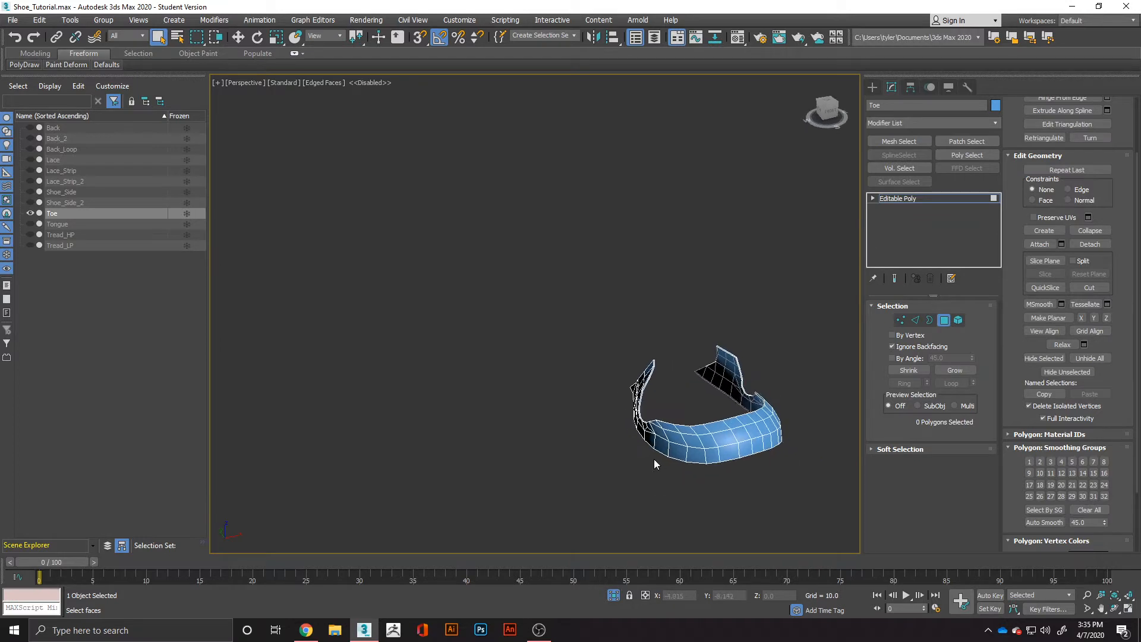
# - Hide the edged faces and inspect the toe's smoothing from the front and from underneath
pyautogui.press('F4')
pyautogui.scroll(8, 721, 469)
pyautogui.keyDown('alt'); pyautogui.moveTo(727, 438); pyautogui.dragTo(683, 277, button='middle'); pyautogui.keyUp('alt')
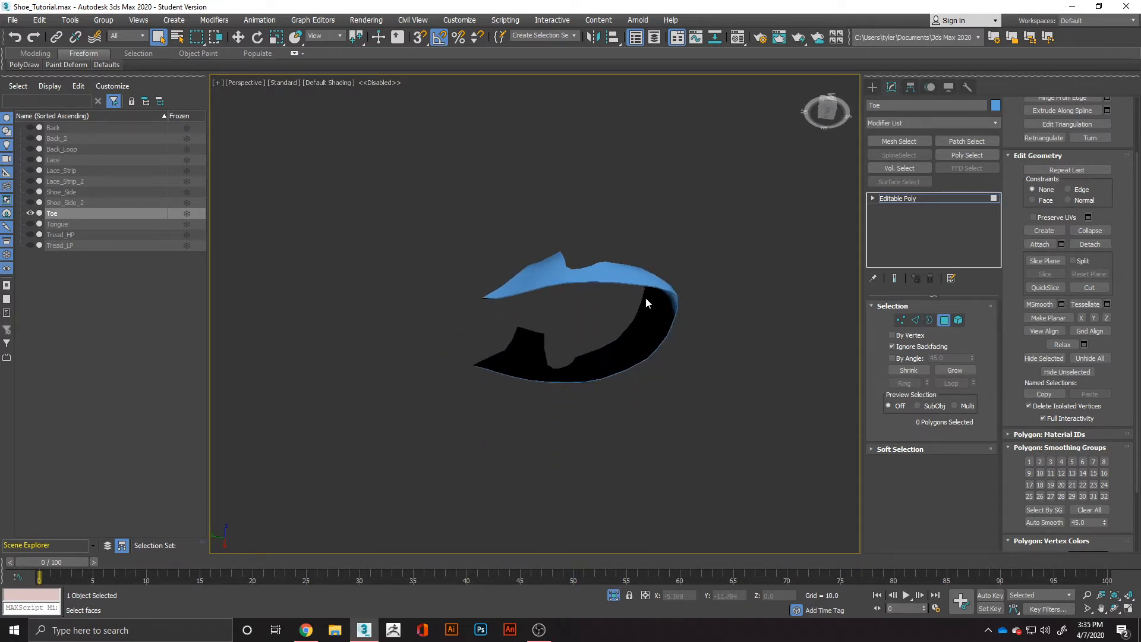
pyautogui.scroll(3, 646, 297)
pyautogui.click(391, 299)
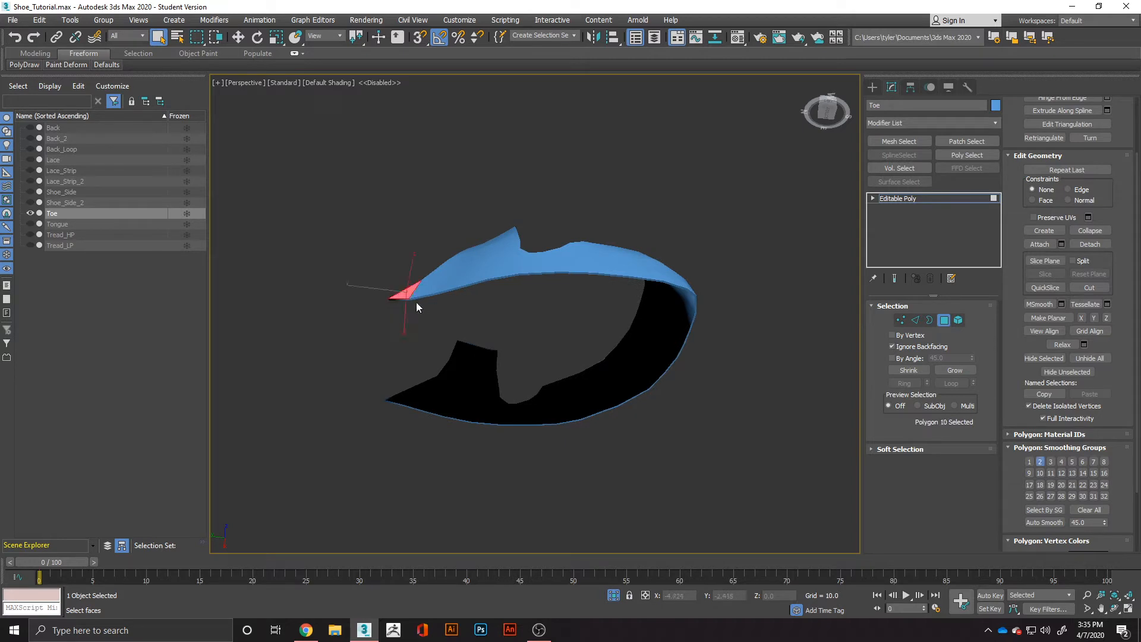
pyautogui.scroll(5, 397, 295)
pyautogui.scroll(-10, 260, 262)
# - Select the toe's whole rim strip again, turn off Ignore Backfacing, and remove the upper rim polygons from the selection
pyautogui.hotkey('ctrl', 'a')
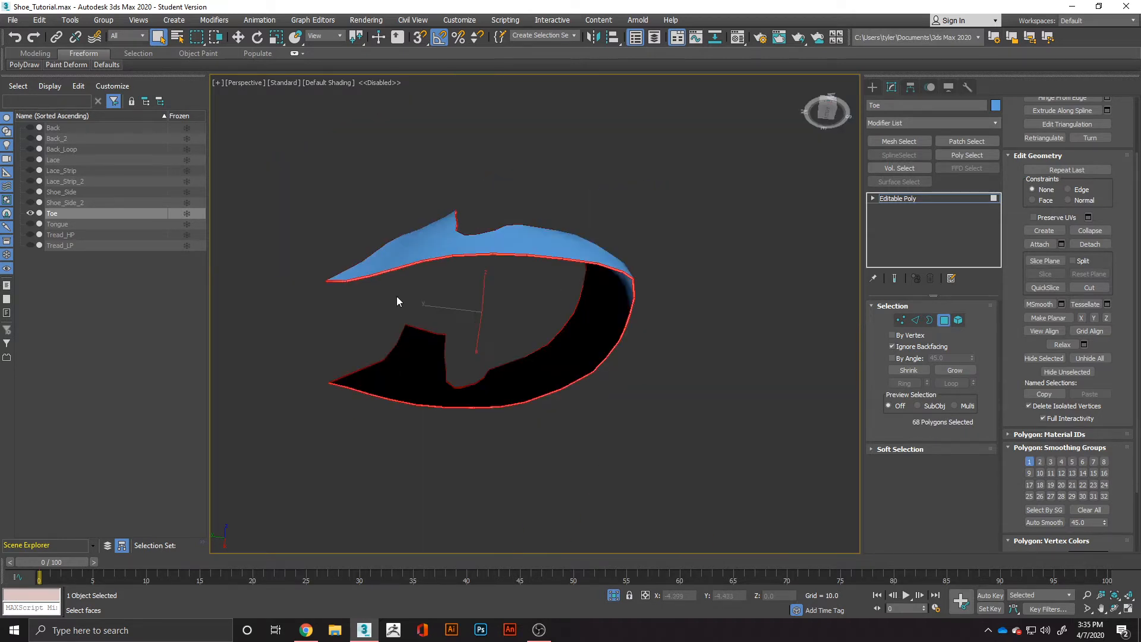
pyautogui.keyDown('alt'); pyautogui.moveTo(396, 296); pyautogui.dragTo(599, 378, button='middle'); pyautogui.keyUp('alt')
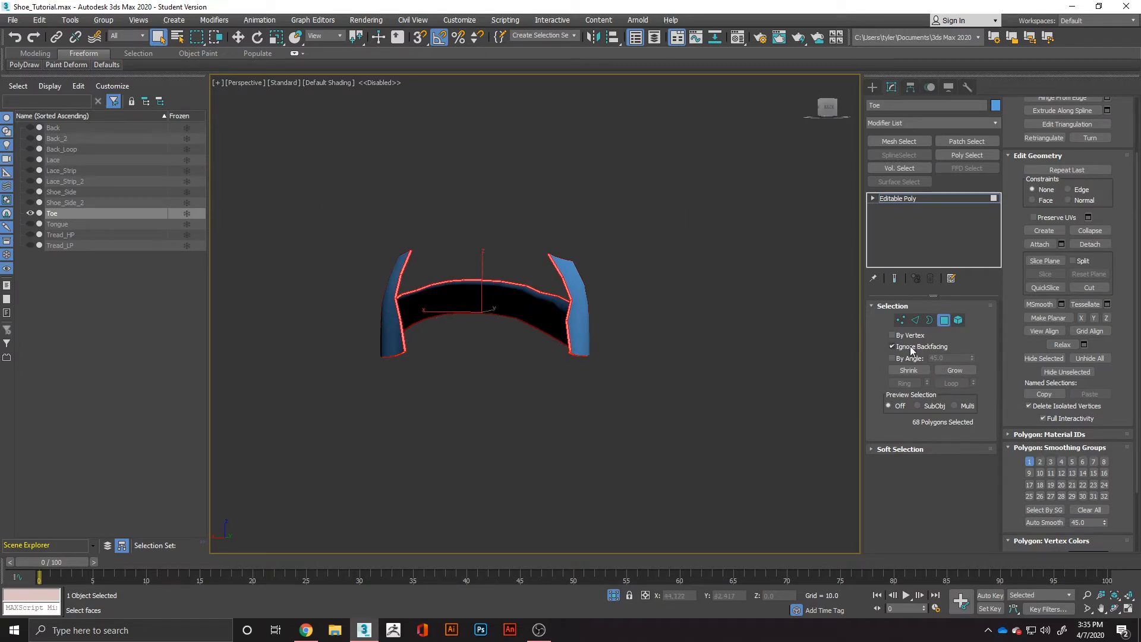
pyautogui.keyDown('alt'); pyautogui.moveTo(645, 359); pyautogui.dragTo(662, 297); pyautogui.keyUp('alt')
pyautogui.keyDown('alt'); pyautogui.moveTo(561, 313); pyautogui.dragTo(571, 331, button='middle'); pyautogui.keyUp('alt')
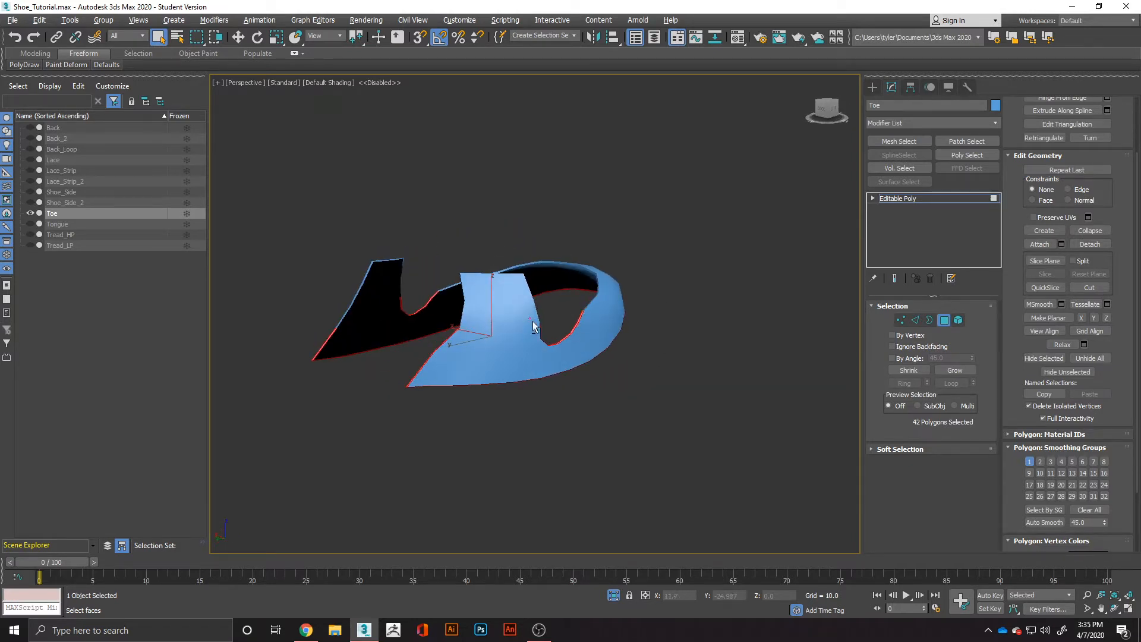
# - Deselect the leftover rim polygons along the toe's upper edge and rear ends, keeping only the bottom rim strip selected
pyautogui.moveTo(529, 318); pyautogui.dragTo(596, 351)
pyautogui.keyDown('alt'); pyautogui.moveTo(567, 334); pyautogui.dragTo(387, 276, button='middle'); pyautogui.keyUp('alt')
pyautogui.keyDown('alt'); pyautogui.moveTo(480, 360); pyautogui.dragTo(483, 360); pyautogui.keyUp('alt')
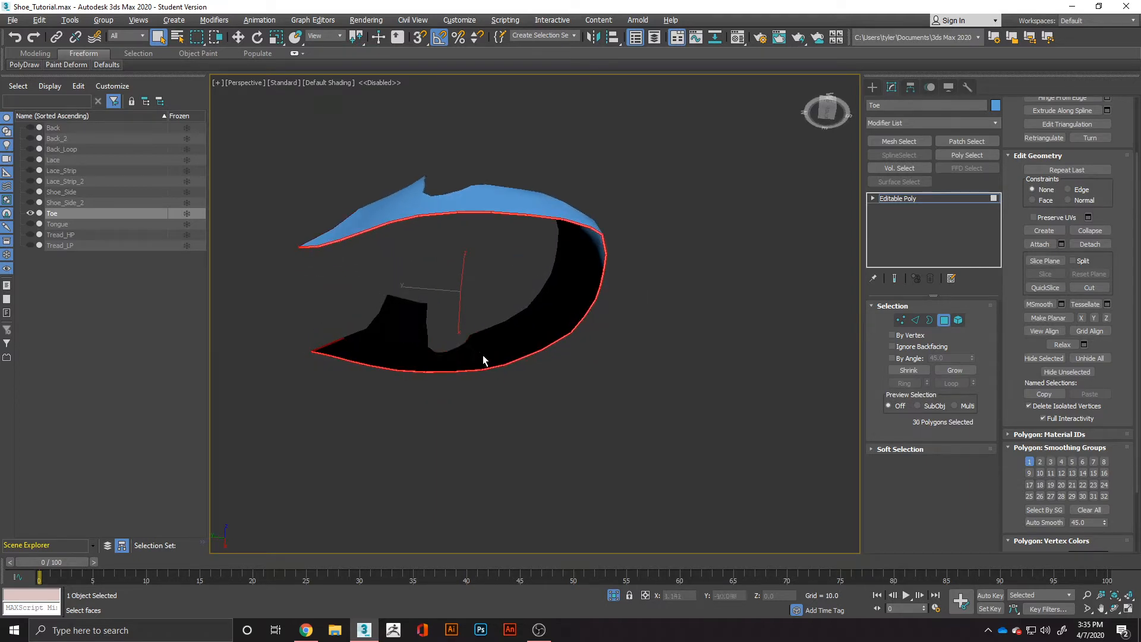
pyautogui.keyDown('alt'); pyautogui.moveTo(340, 345); pyautogui.dragTo(344, 339); pyautogui.keyUp('alt')
pyautogui.keyDown('alt'); pyautogui.moveTo(344, 339); pyautogui.dragTo(603, 260, button='middle'); pyautogui.keyUp('alt')
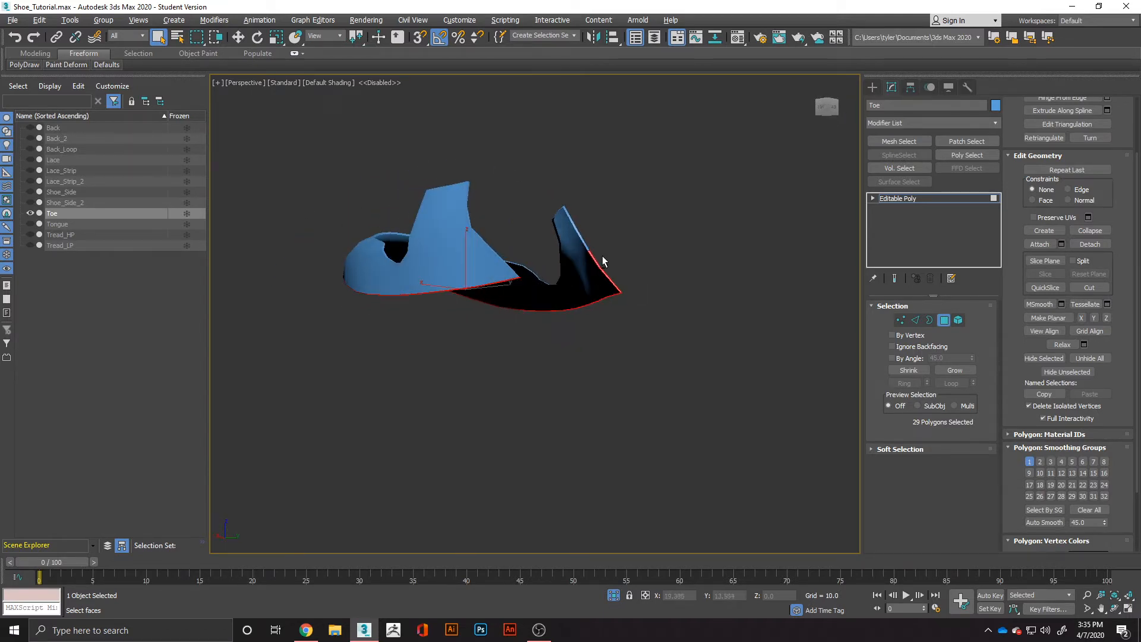
pyautogui.keyDown('alt'); pyautogui.moveTo(610, 277); pyautogui.dragTo(611, 278); pyautogui.keyUp('alt')
pyautogui.keyDown('alt'); pyautogui.moveTo(610, 278); pyautogui.dragTo(450, 306, button='middle'); pyautogui.keyUp('alt')
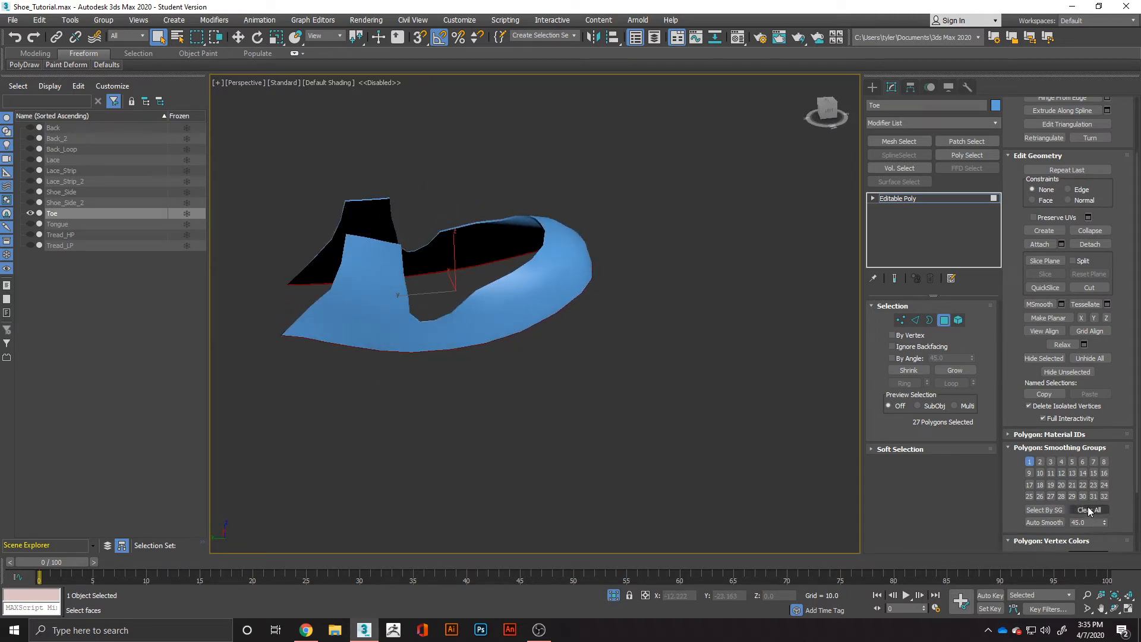
# - Replace the smoothing group of the toe's selected bottom rim strip with group 3
pyautogui.click(1031, 464)
pyautogui.keyDown('alt'); pyautogui.moveTo(496, 329); pyautogui.dragTo(250, 377, button='middle'); pyautogui.keyUp('alt')
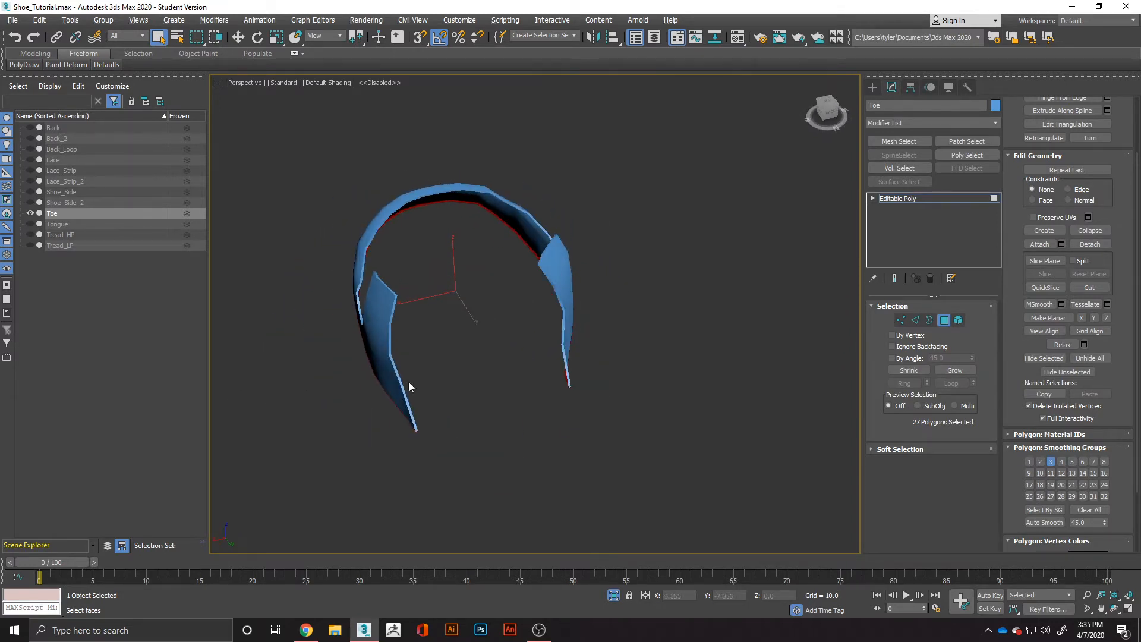
# - Check the smoothing group of individual polygons along the toe's upper rim, clear the selection, and view the toe from the front
pyautogui.scroll(5, 407, 384)
pyautogui.click(391, 374)
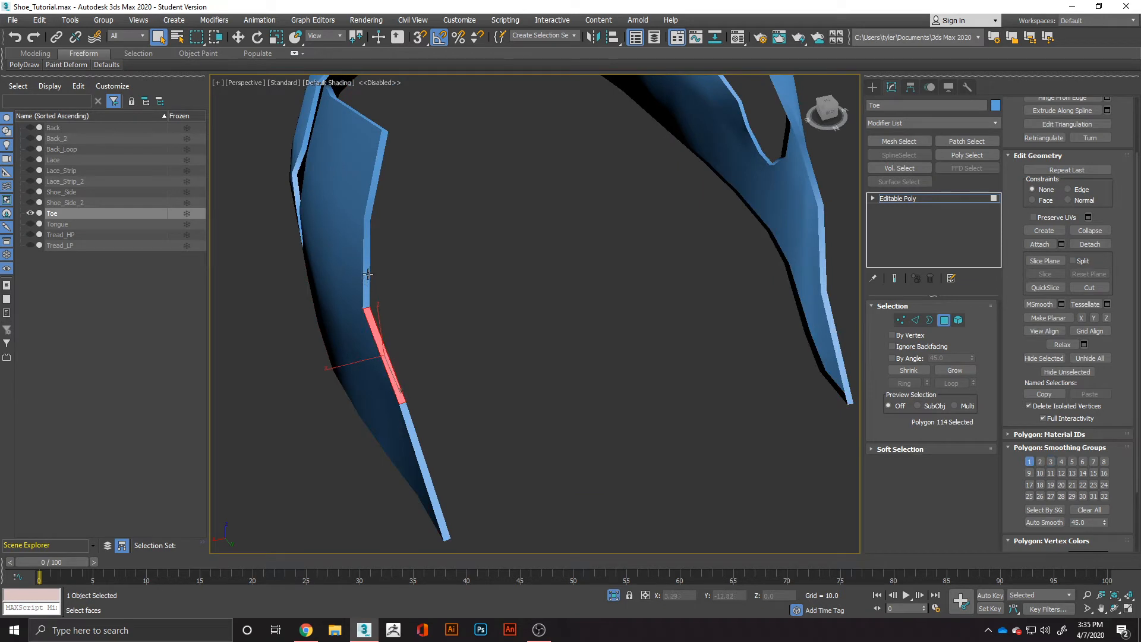
pyautogui.click(368, 274)
pyautogui.click(375, 186)
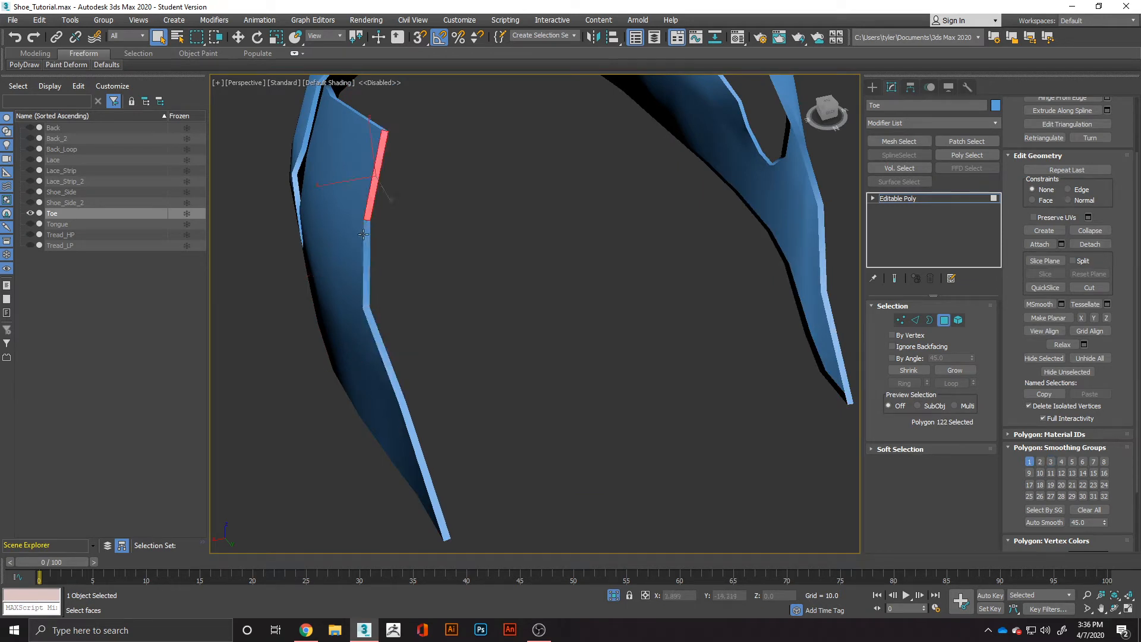
pyautogui.keyDown('ctrl'); pyautogui.click(369, 269); pyautogui.keyUp('ctrl')
pyautogui.click(445, 322)
pyautogui.scroll(-7, 535, 354)
pyautogui.keyDown('alt'); pyautogui.moveTo(545, 359); pyautogui.dragTo(730, 347, button='middle'); pyautogui.keyUp('alt')
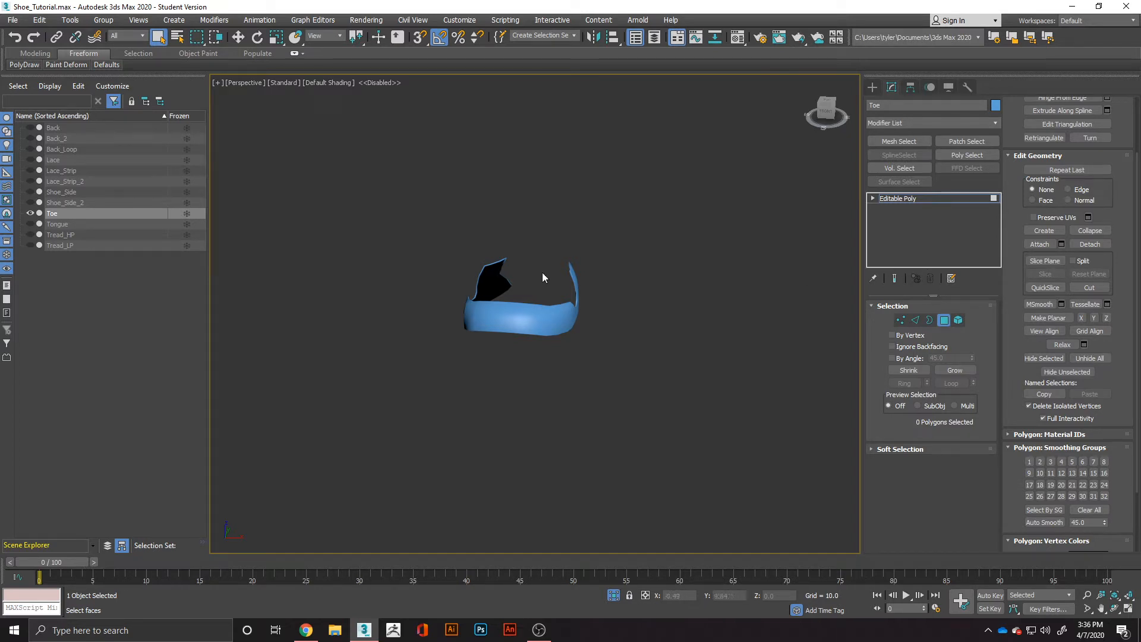
# - Add an Unwrap UVW modifier to the toe, and briefly open and close its UV editor
pyautogui.click(897, 123)
pyautogui.write('u')
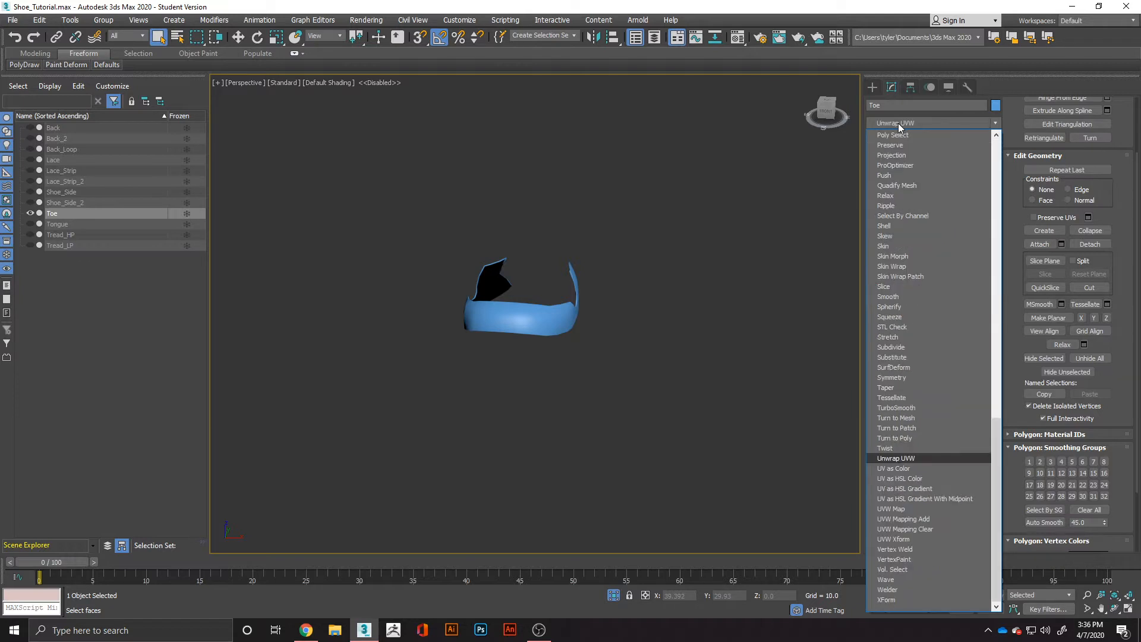
pyautogui.press('Return')
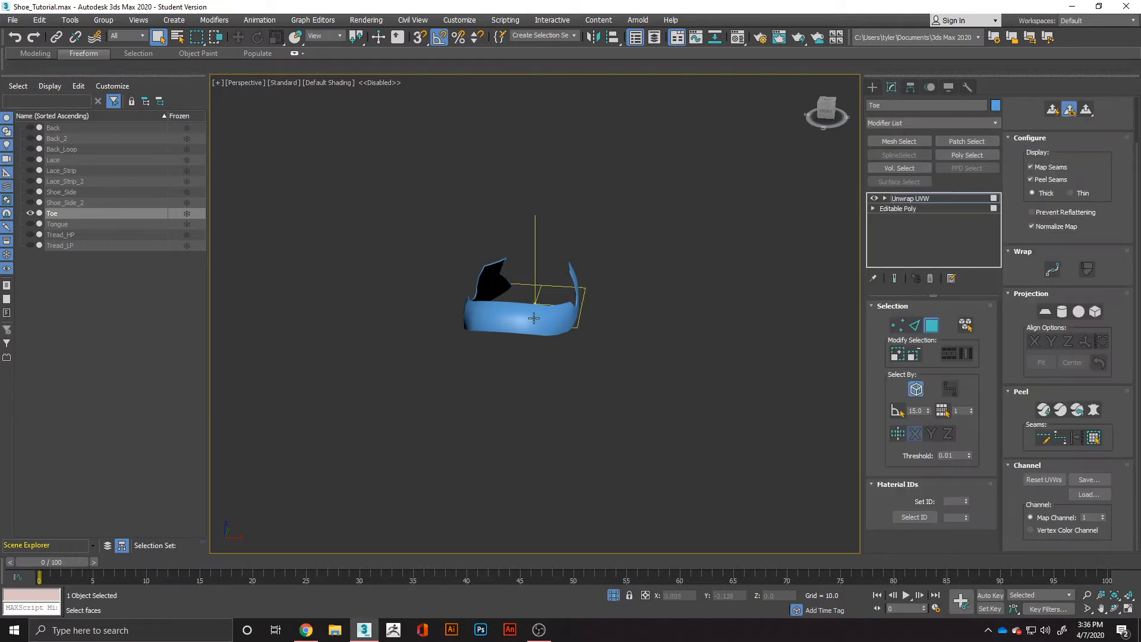
pyautogui.scroll(3, 534, 318)
pyautogui.keyDown('alt'); pyautogui.moveTo(534, 317); pyautogui.dragTo(573, 354, button='middle'); pyautogui.keyUp('alt')
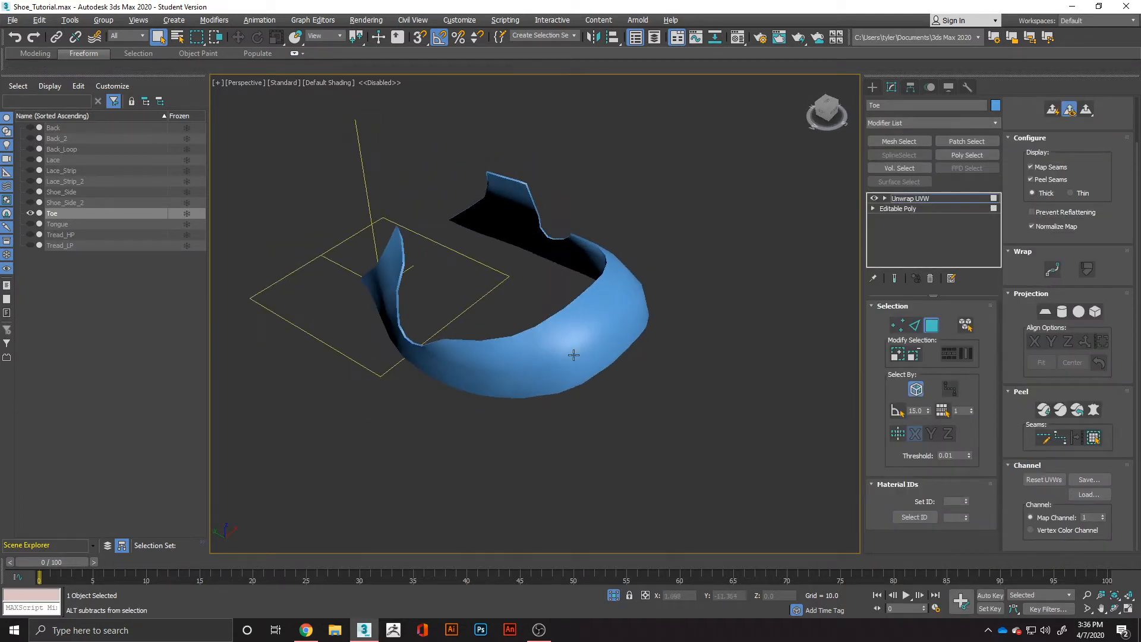
pyautogui.click(1044, 410)
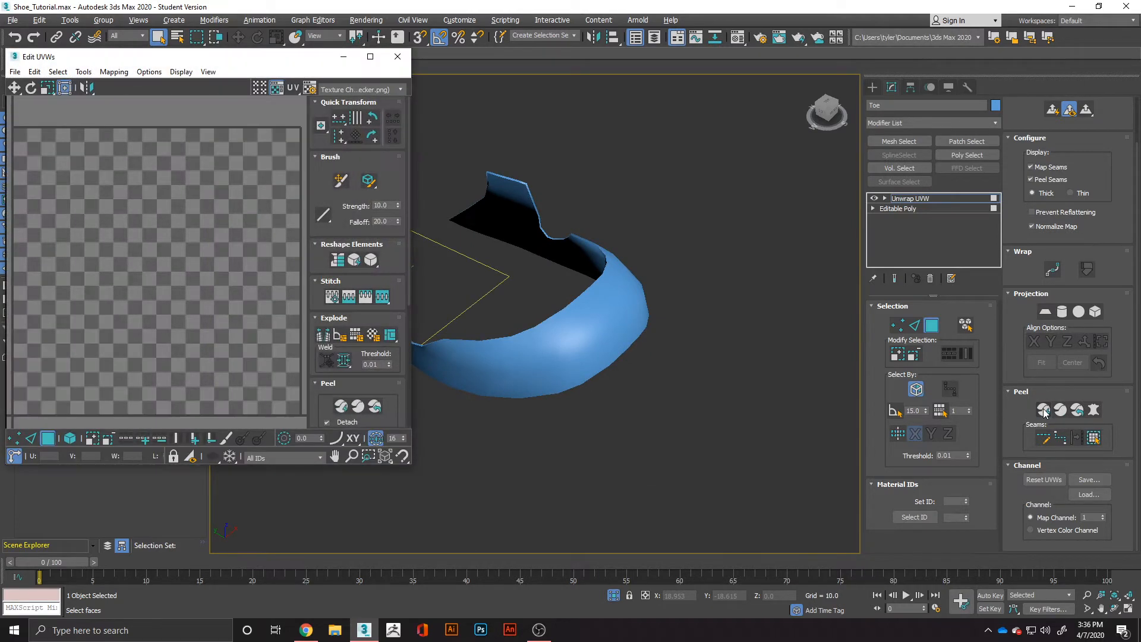
pyautogui.click(398, 58)
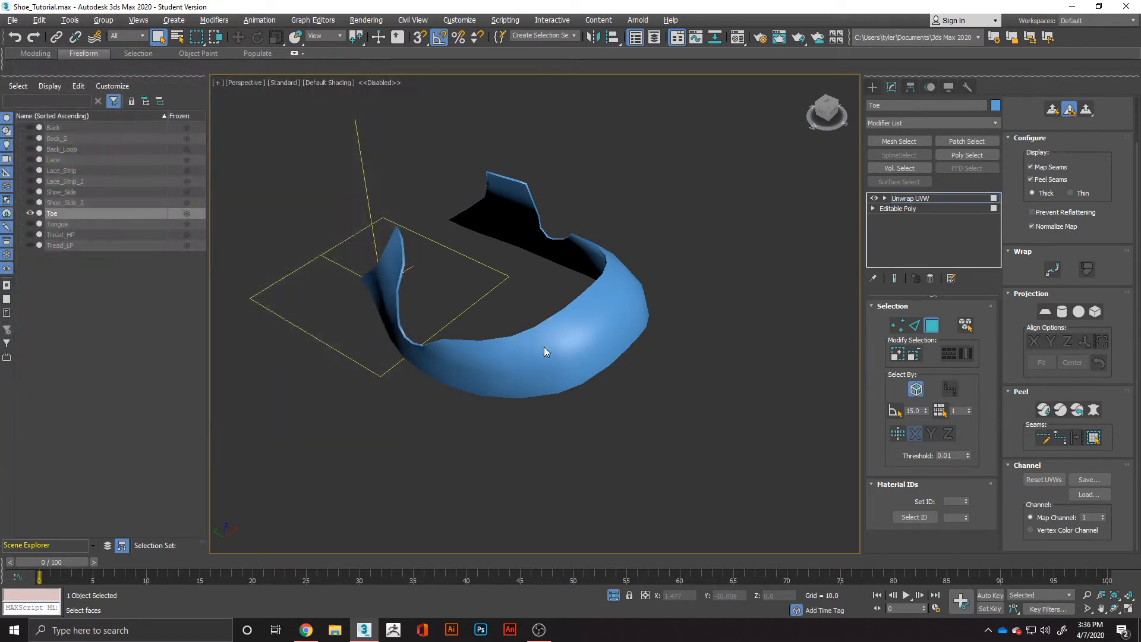
# - Convert the toe to an Editable Poly to collapse the Unwrap UVW modifier, and reselect the toe
pyautogui.rightClick(543, 345)
pyautogui.moveTo(571, 467)
pyautogui.click(671, 473)
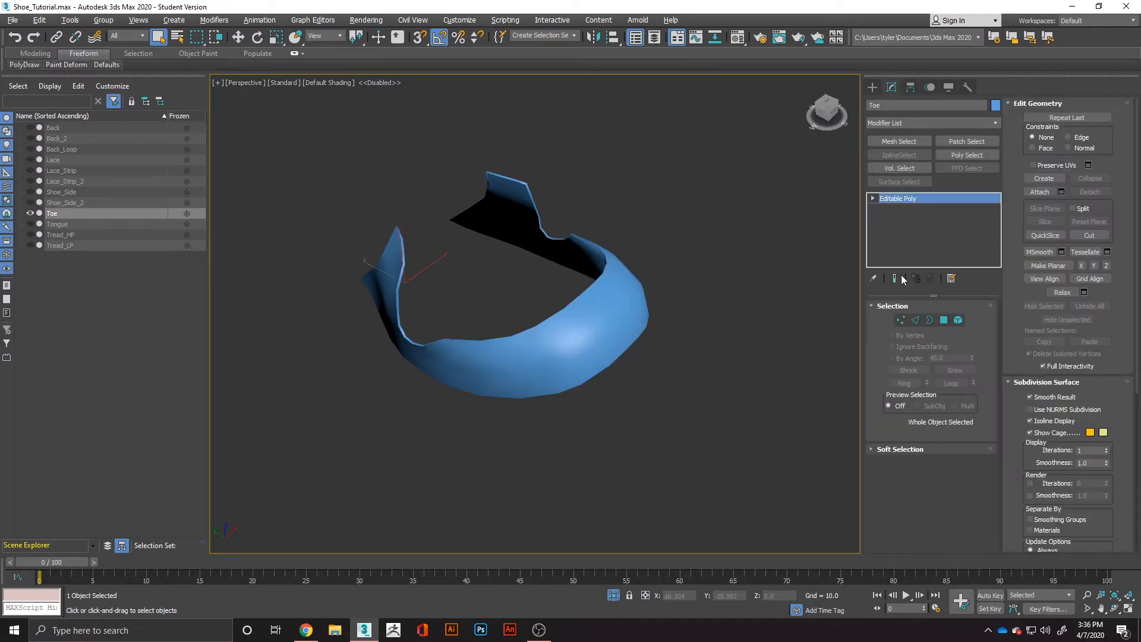
pyautogui.click(543, 320)
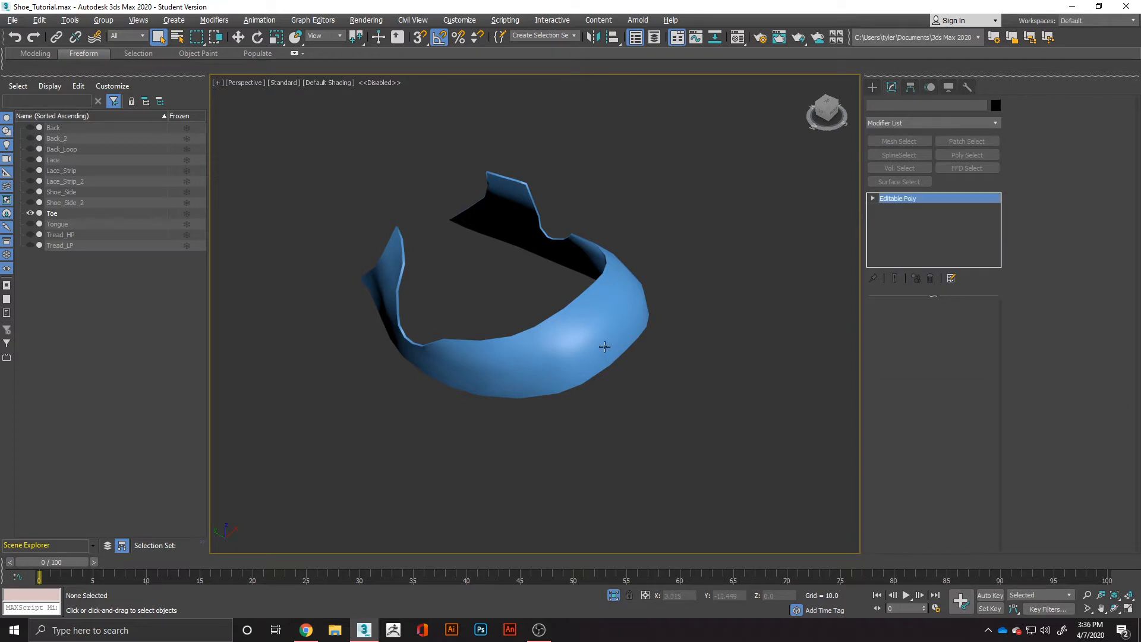
pyautogui.click(563, 330)
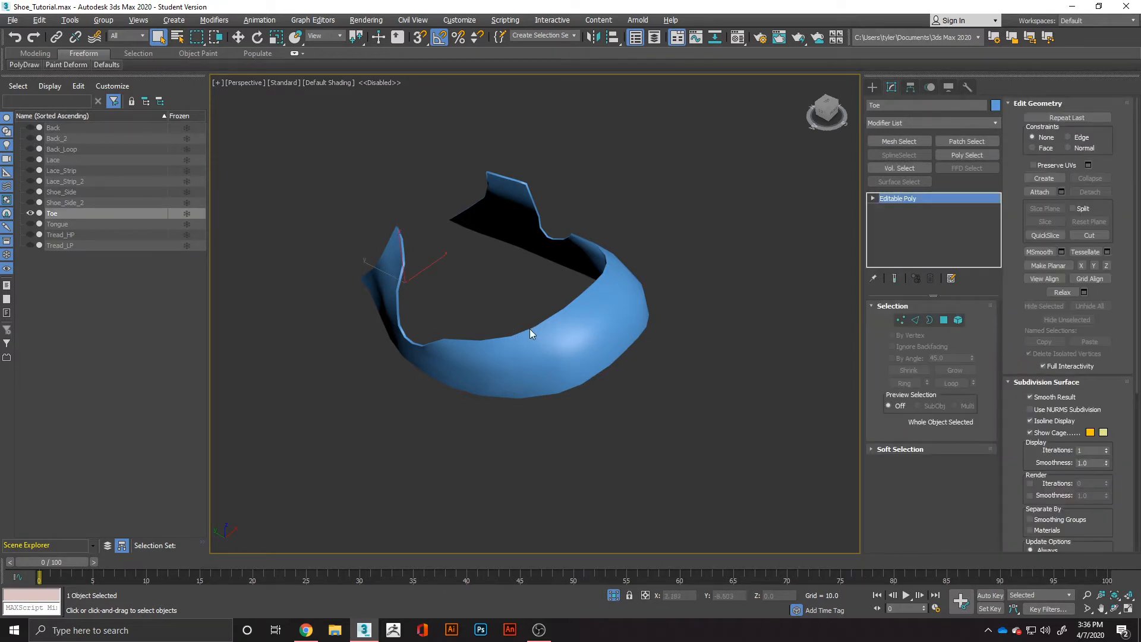
# - Show edged faces in the viewport, switch back to plain object selection, and keep the toe selected
pyautogui.press('w')
pyautogui.press('F4')
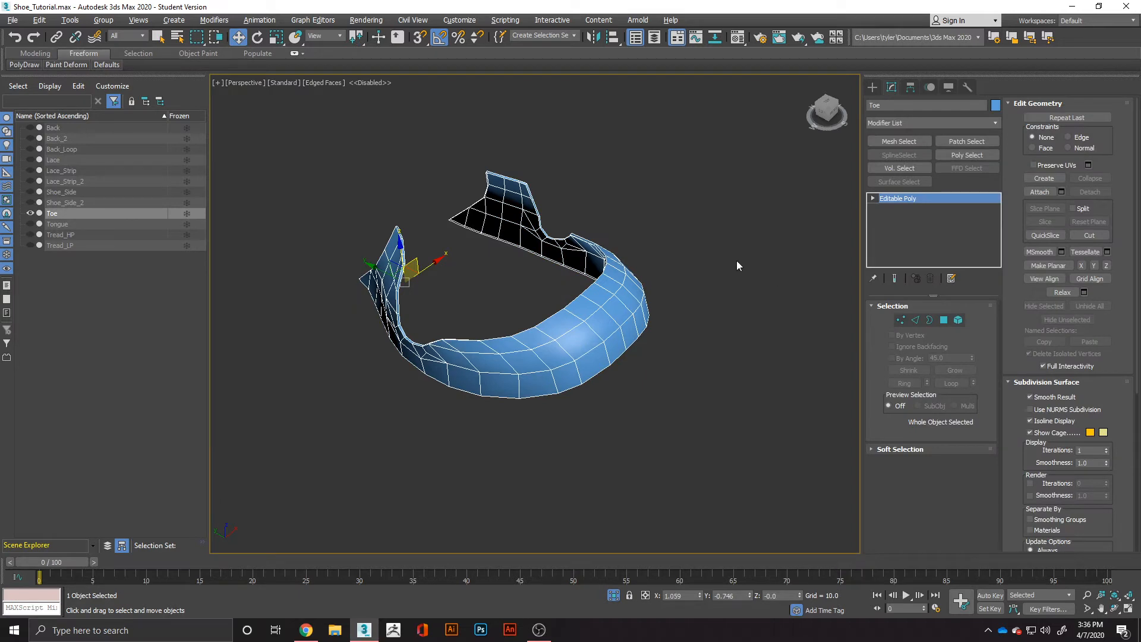
pyautogui.press('q')
pyautogui.click(670, 387)
pyautogui.click(630, 326)
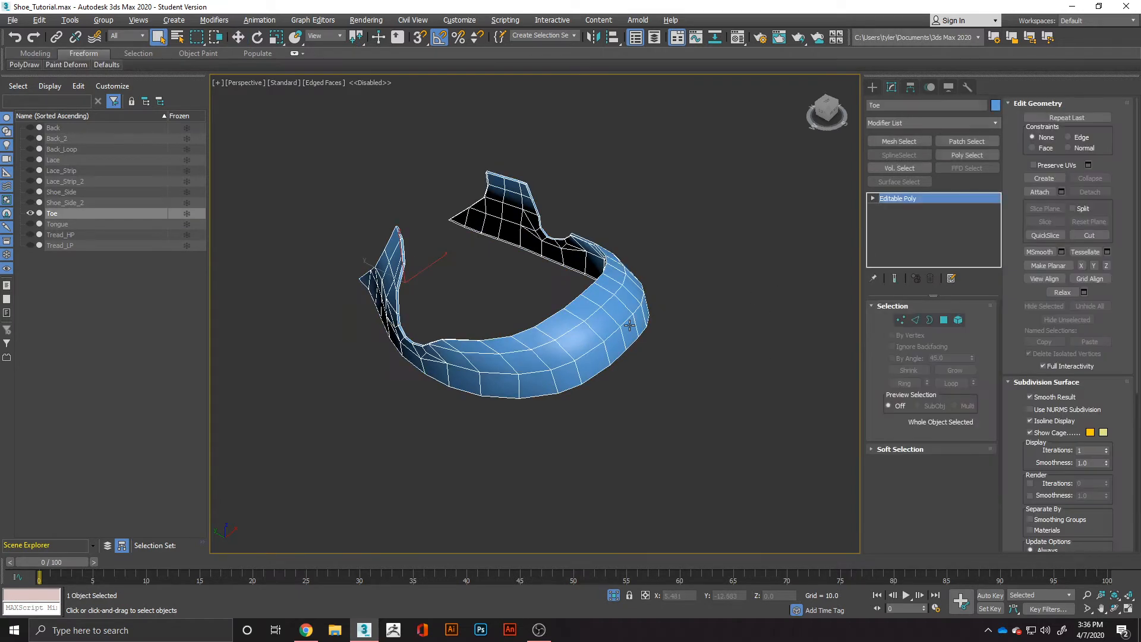
# - Add an Unwrap UVW modifier to the toe and open the Edit UVWs window on its UV tile
pyautogui.click(913, 123)
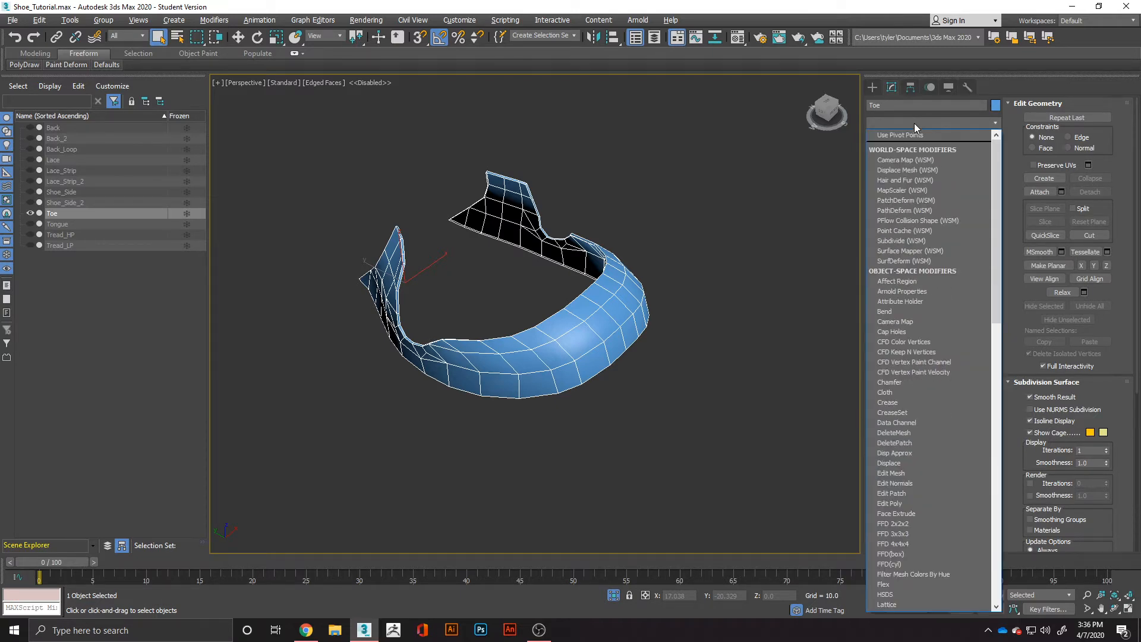
pyautogui.press('u')
pyautogui.press('Return')
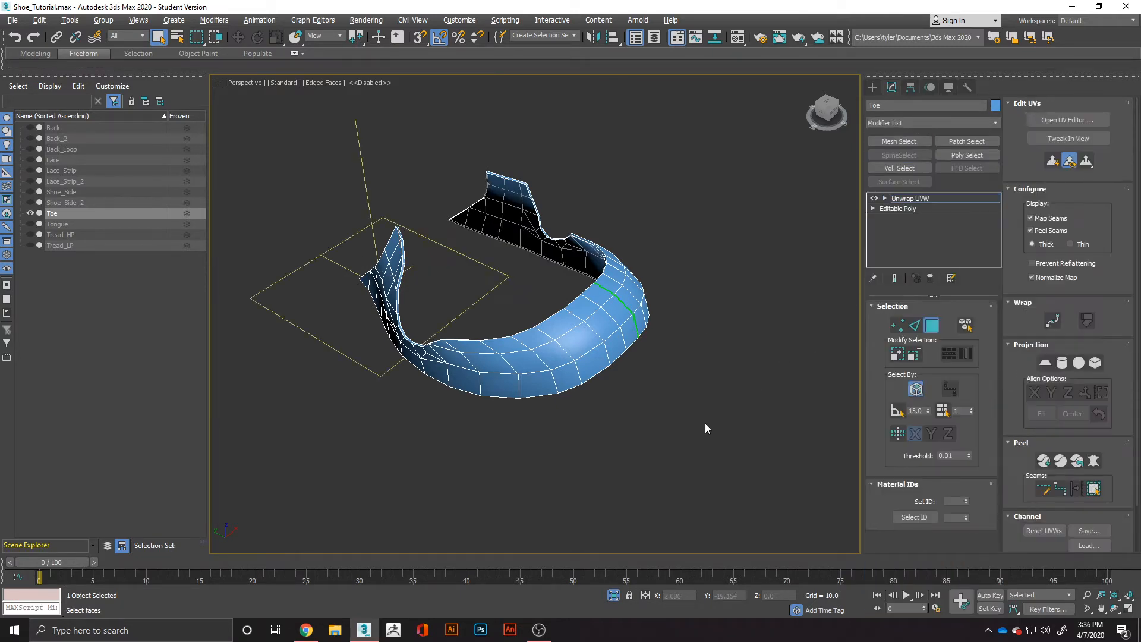
pyautogui.moveTo(637, 373)
pyautogui.keyDown('alt'); pyautogui.mouseDown(button='middle')
pyautogui.moveTo(535, 365)
pyautogui.moveTo(527, 300)
pyautogui.moveTo(536, 364)
pyautogui.moveTo(630, 370)
pyautogui.mouseUp(button='middle'); pyautogui.keyUp('alt')
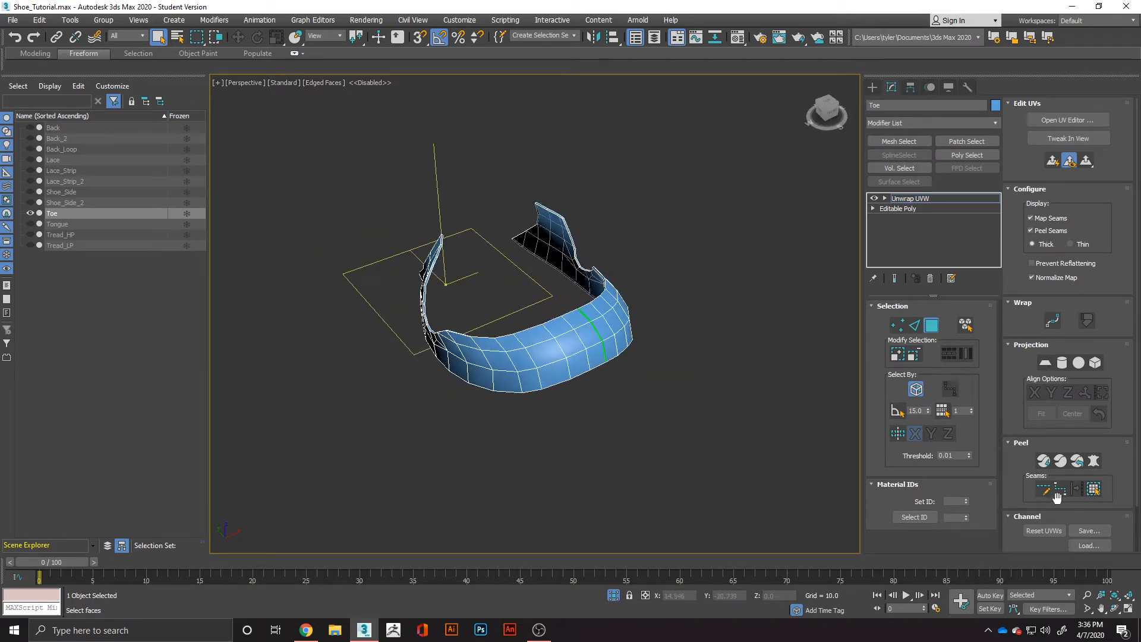
pyautogui.click(1043, 461)
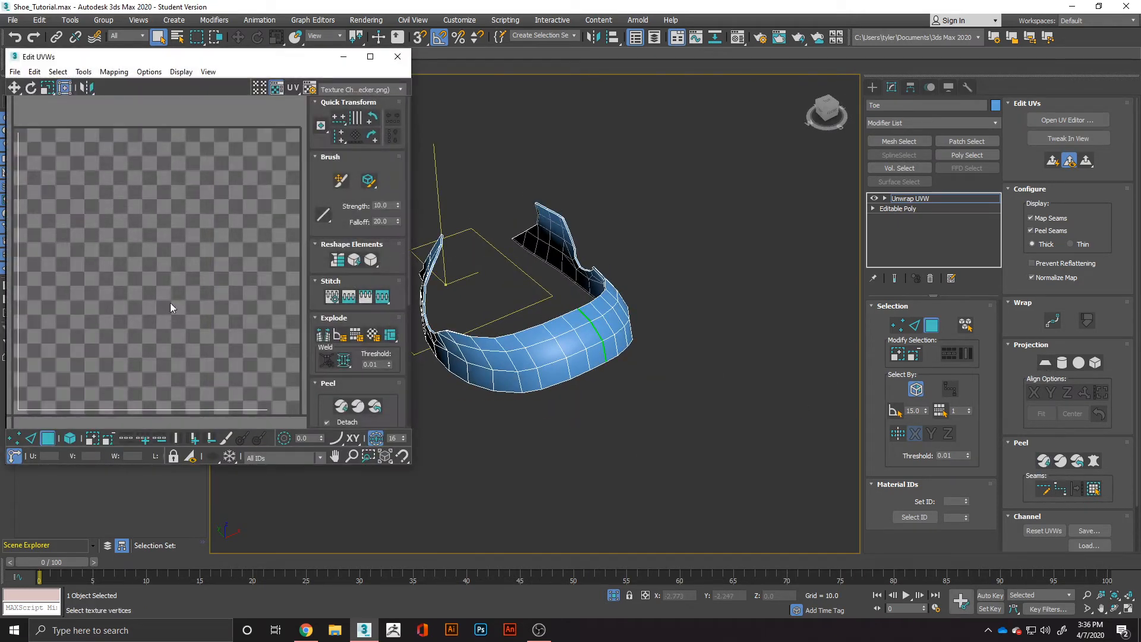
pyautogui.scroll(4, 175, 306)
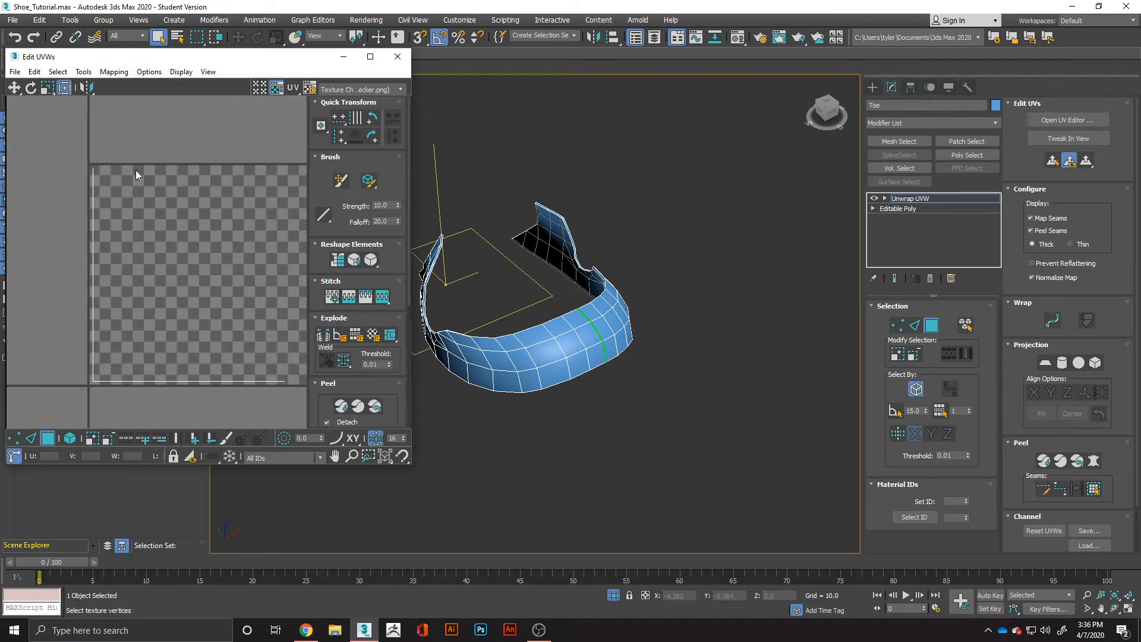
pyautogui.moveTo(178, 297); pyautogui.dragTo(123, 300, button='middle')
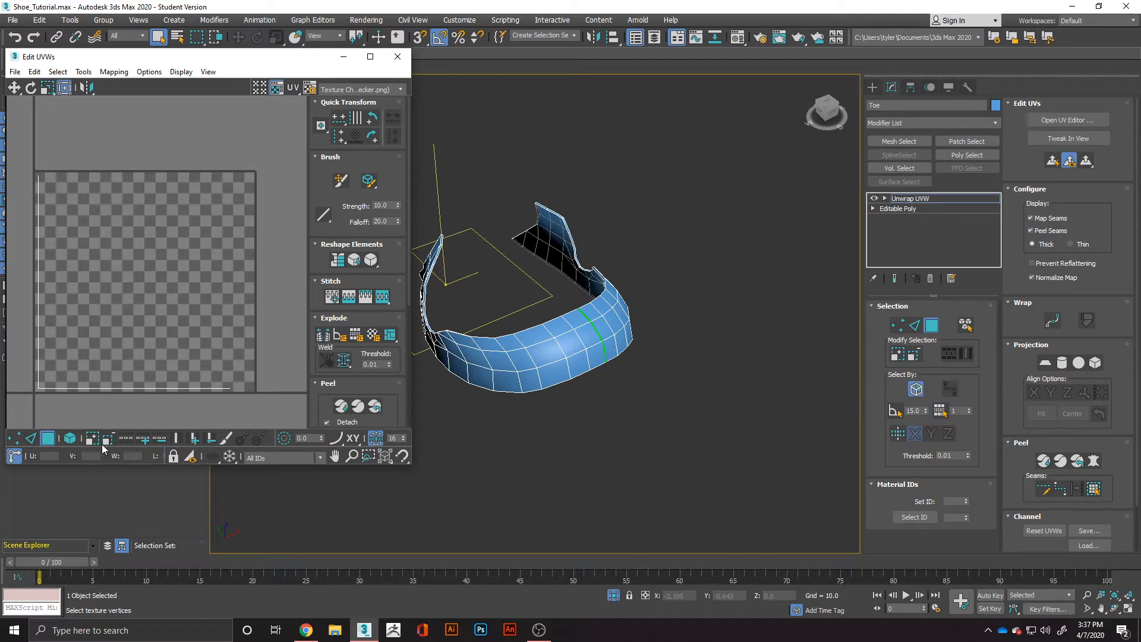
# - Select all of the toe's UV faces and flatten them by smoothing group
pyautogui.hotkey('ctrl', 'a')
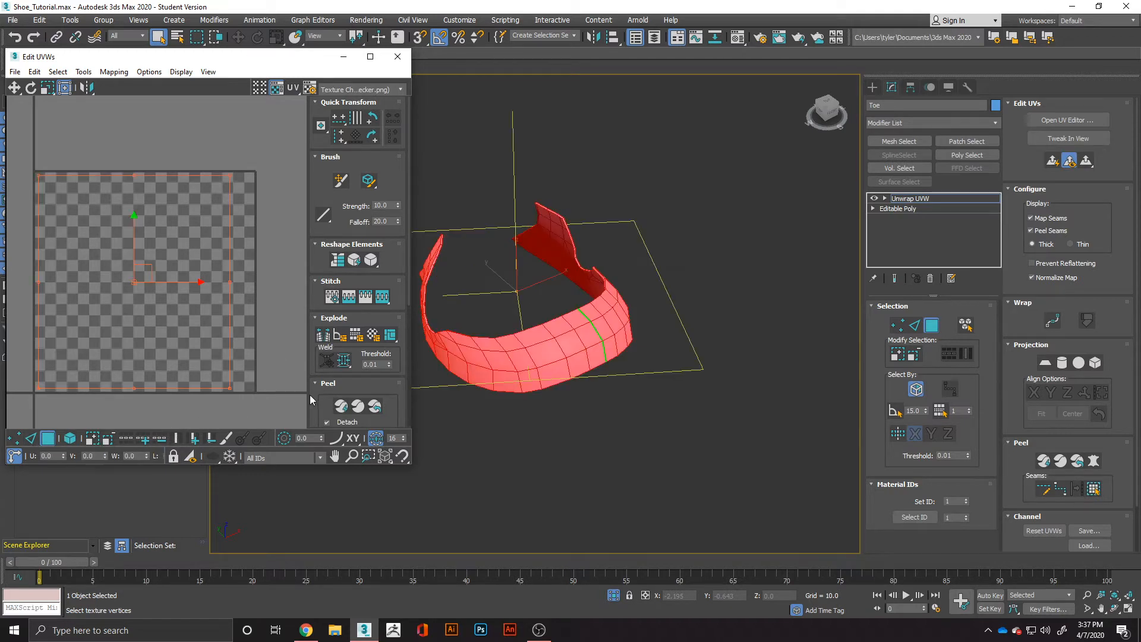
pyautogui.click(354, 336)
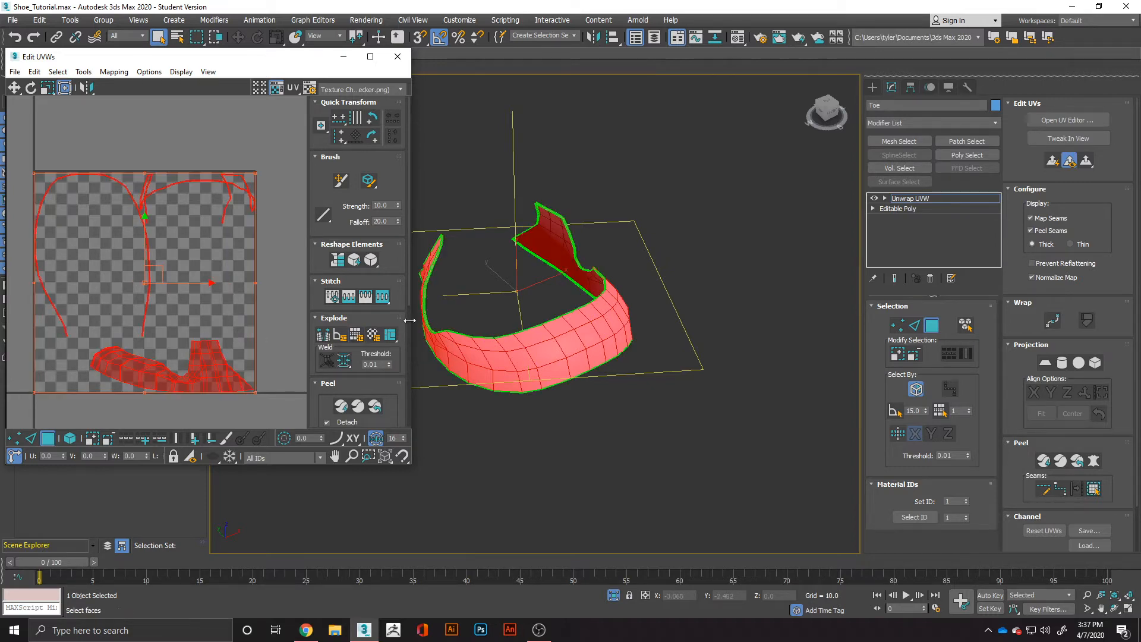
pyautogui.keyDown('alt'); pyautogui.moveTo(594, 321); pyautogui.dragTo(469, 348, button='middle'); pyautogui.keyUp('alt')
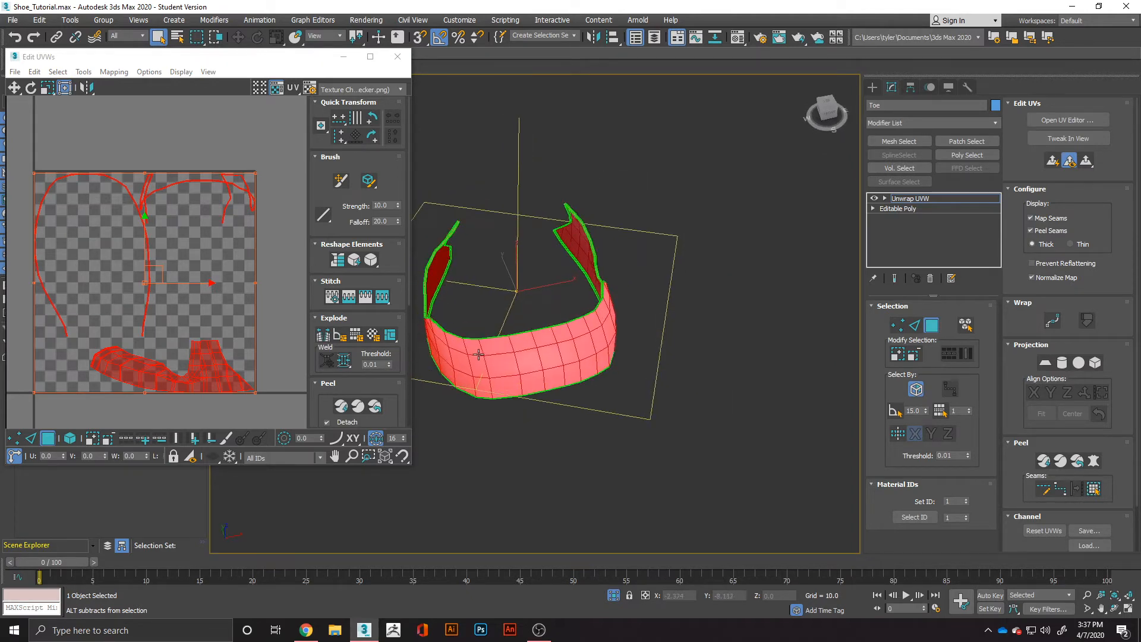
# - Relax all the toe's UV shells by polygon angles with the amount set to 1.0, and close the Relax Tool
pyautogui.click(84, 72)
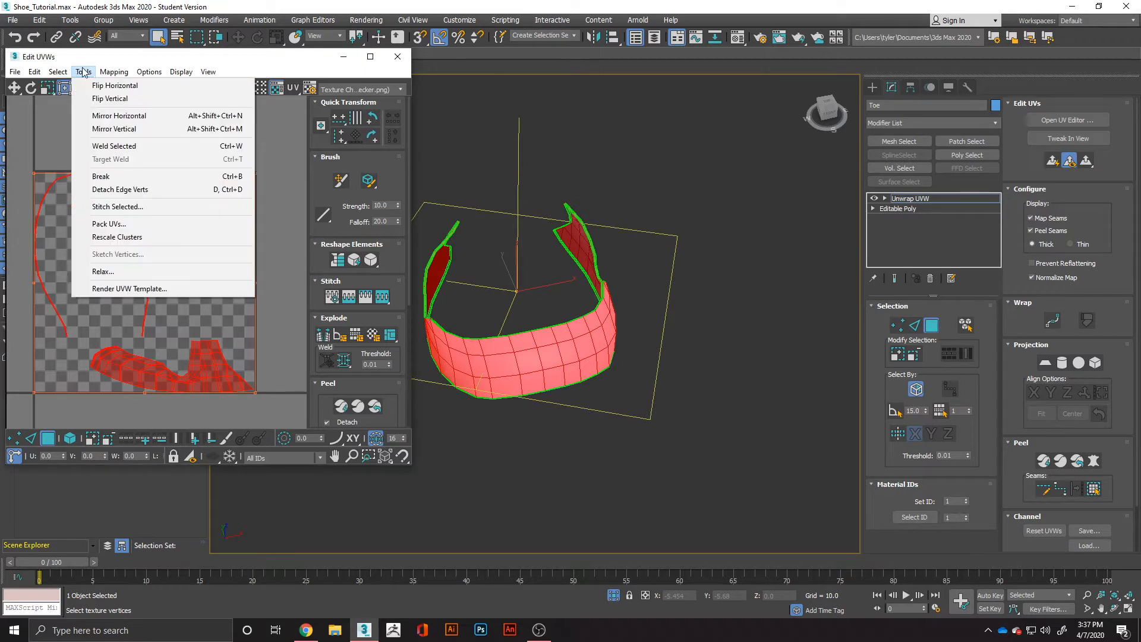
pyautogui.click(177, 268)
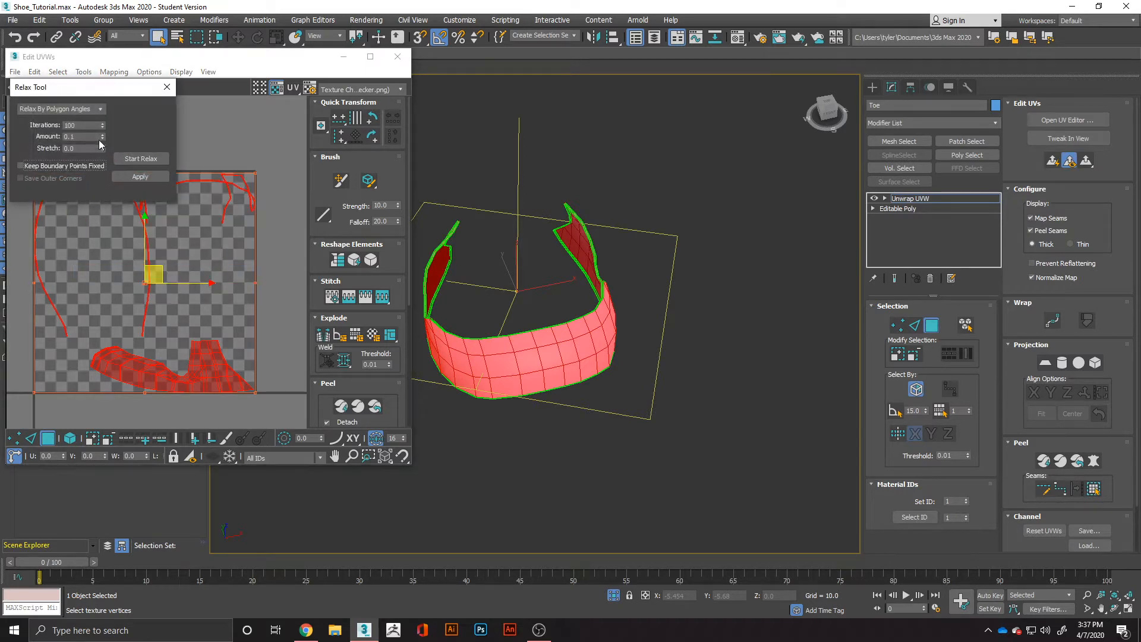
pyautogui.moveTo(103, 140); pyautogui.dragTo(93, 94)
pyautogui.click(141, 158)
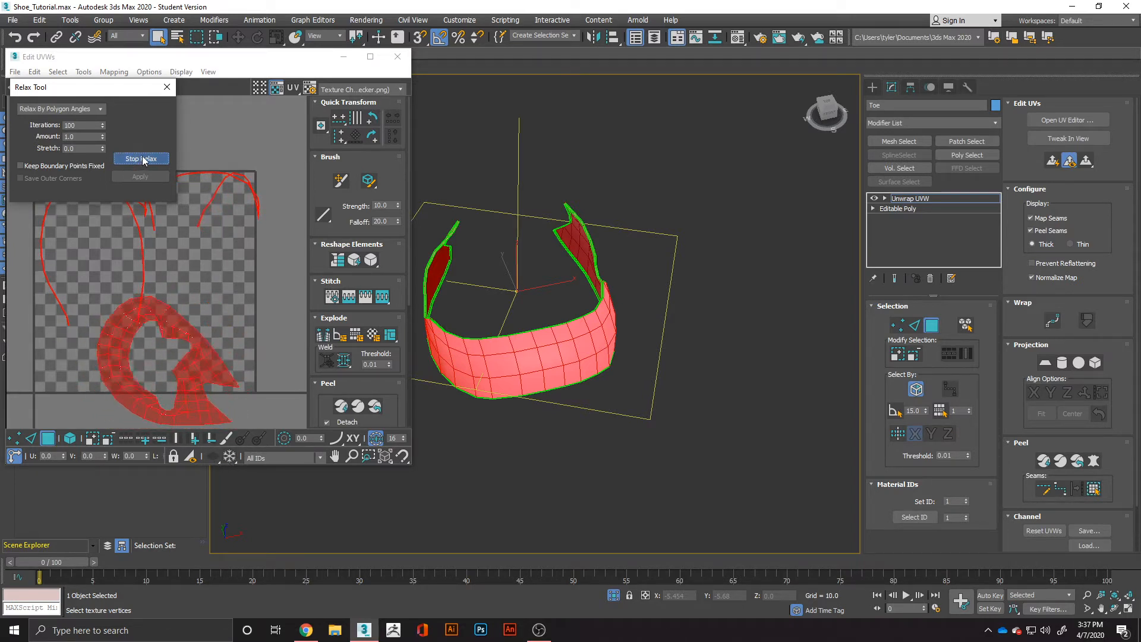
pyautogui.click(192, 362)
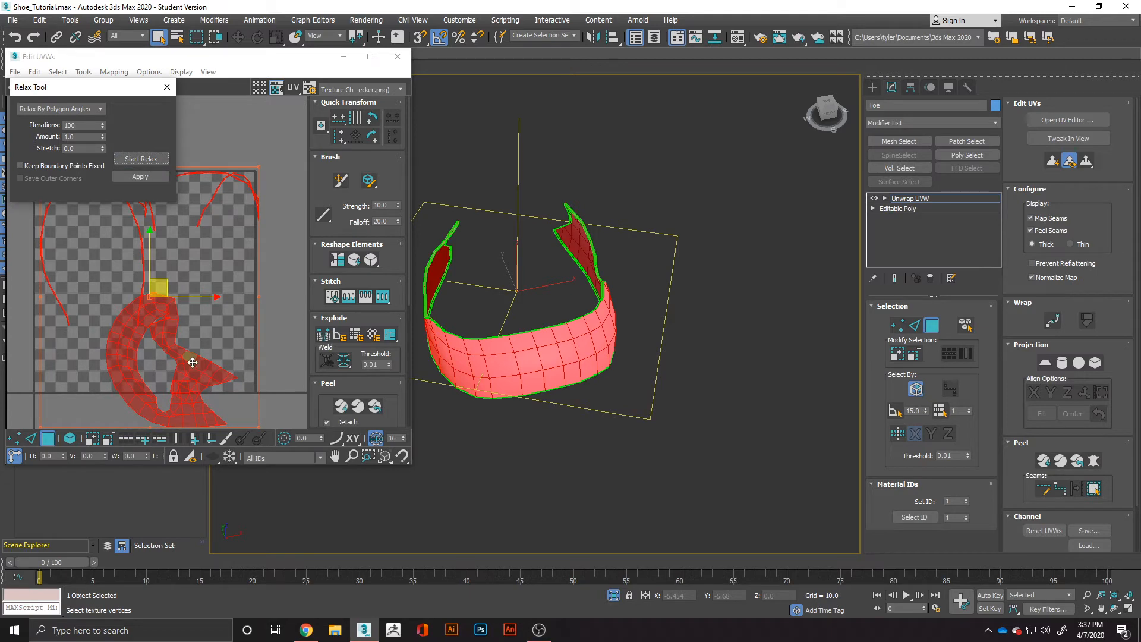
pyautogui.click(282, 308)
pyautogui.scroll(3, 248, 239)
pyautogui.scroll(-4, 250, 250)
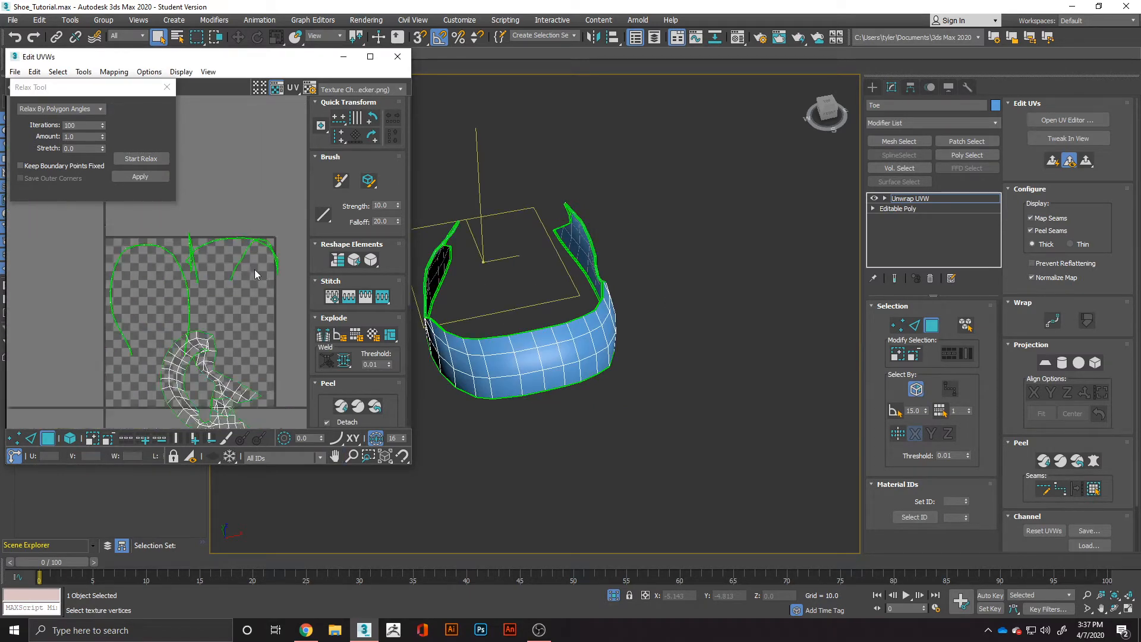
pyautogui.click(166, 89)
# - Enable element selection for the UVs and straighten the toe's plain U-shaped rim shell into a vertical strip
pyautogui.click(90, 421)
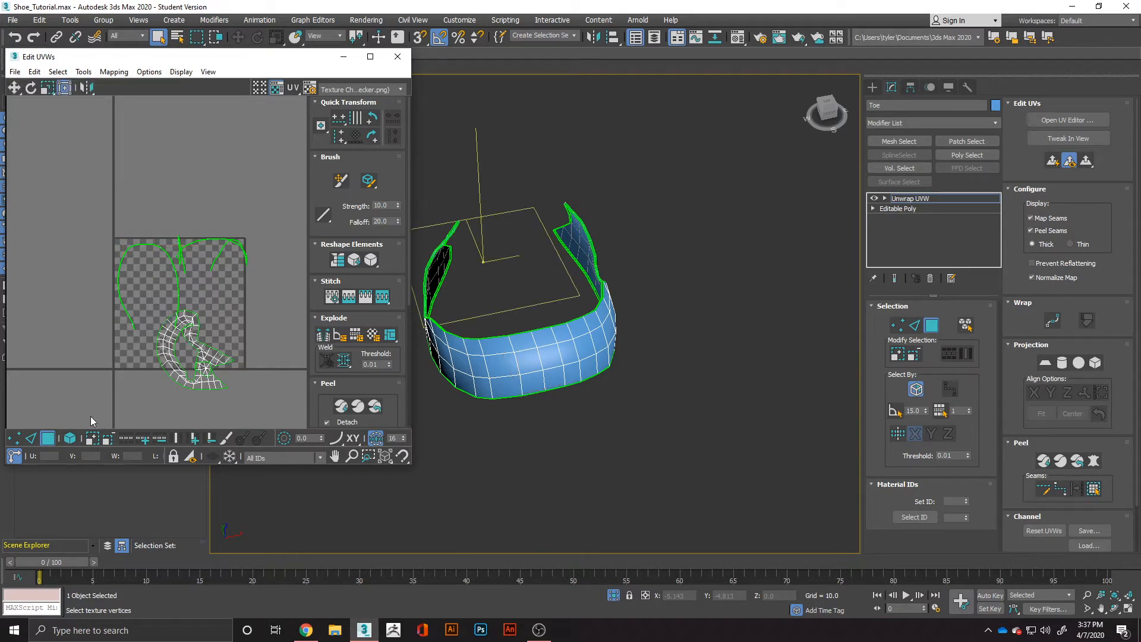
pyautogui.click(69, 439)
pyautogui.click(148, 244)
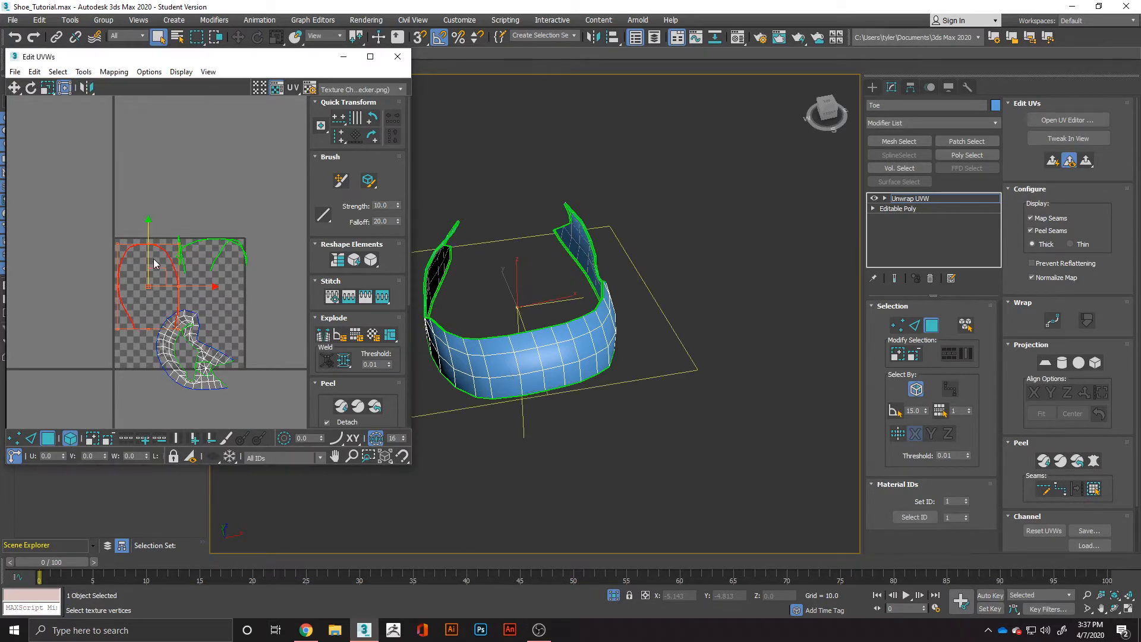
pyautogui.click(336, 263)
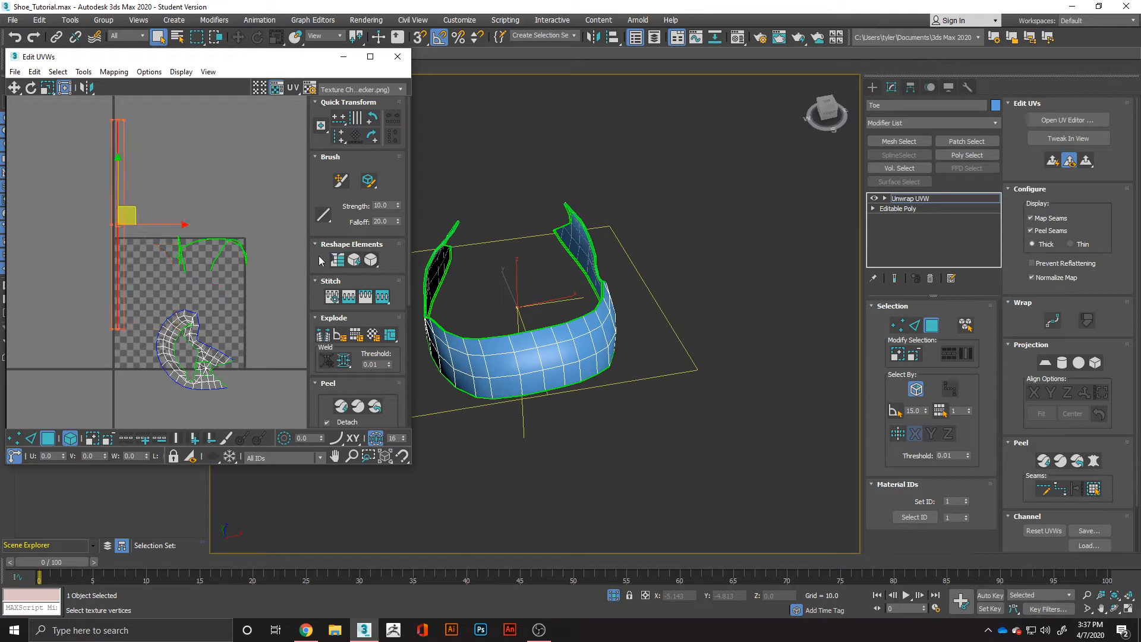
# - Straighten the toe's other rim shell and place it just beside the first vertical strip
pyautogui.moveTo(229, 259); pyautogui.dragTo(265, 276)
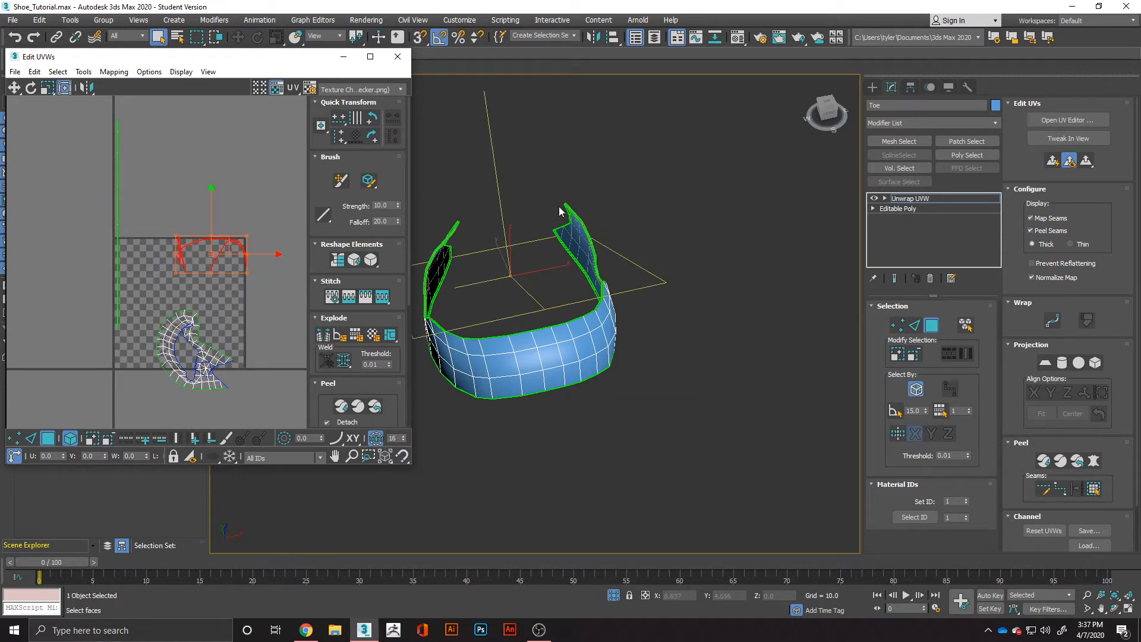
pyautogui.click(336, 261)
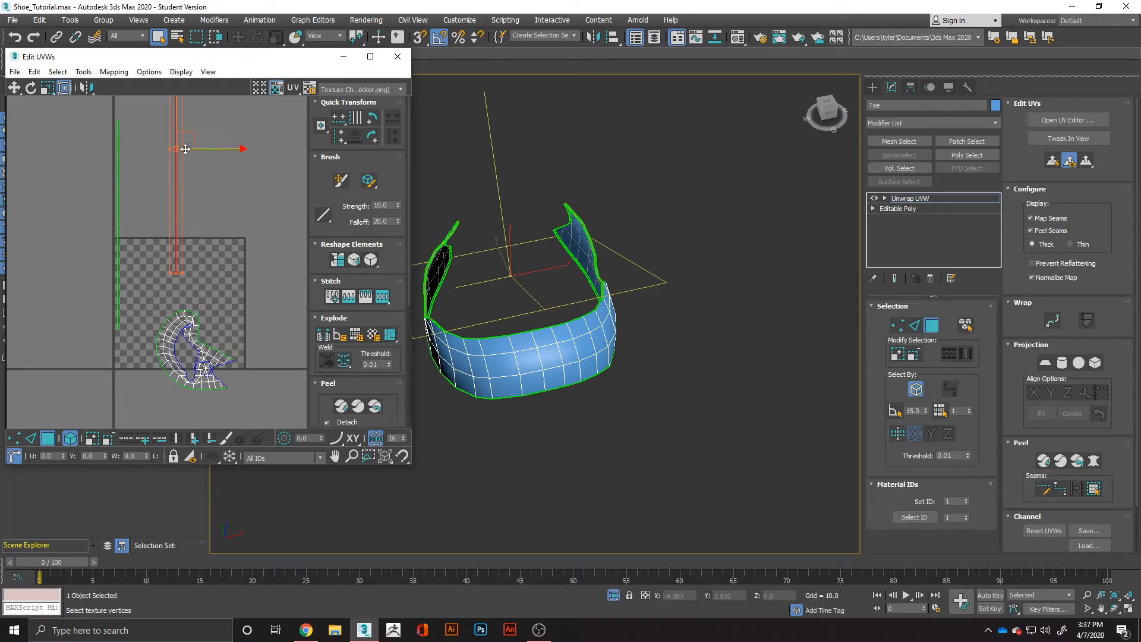
pyautogui.moveTo(184, 140); pyautogui.dragTo(139, 219)
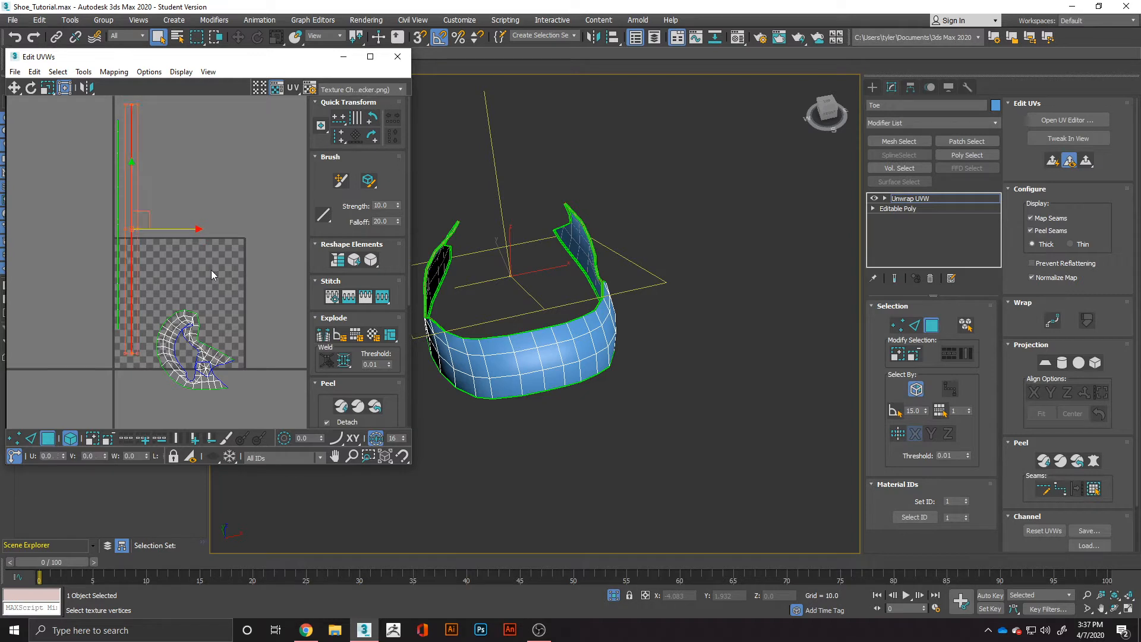
# - Quick-peel the toe's main shell and relax it by polygon angles with the amount set to 1.0
pyautogui.click(180, 319)
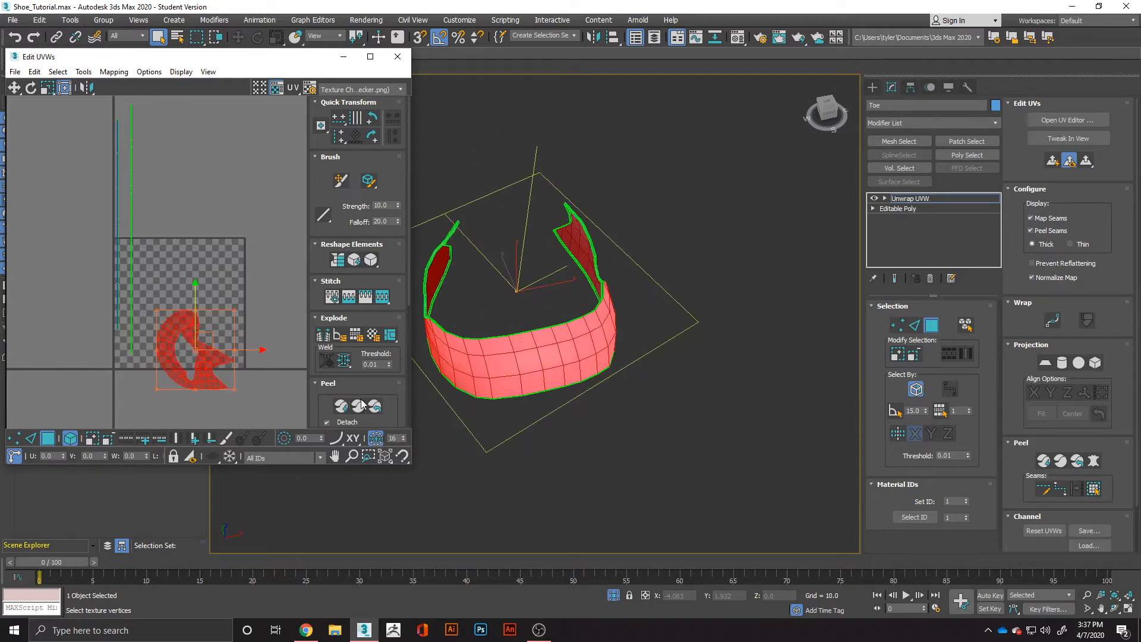
pyautogui.click(342, 408)
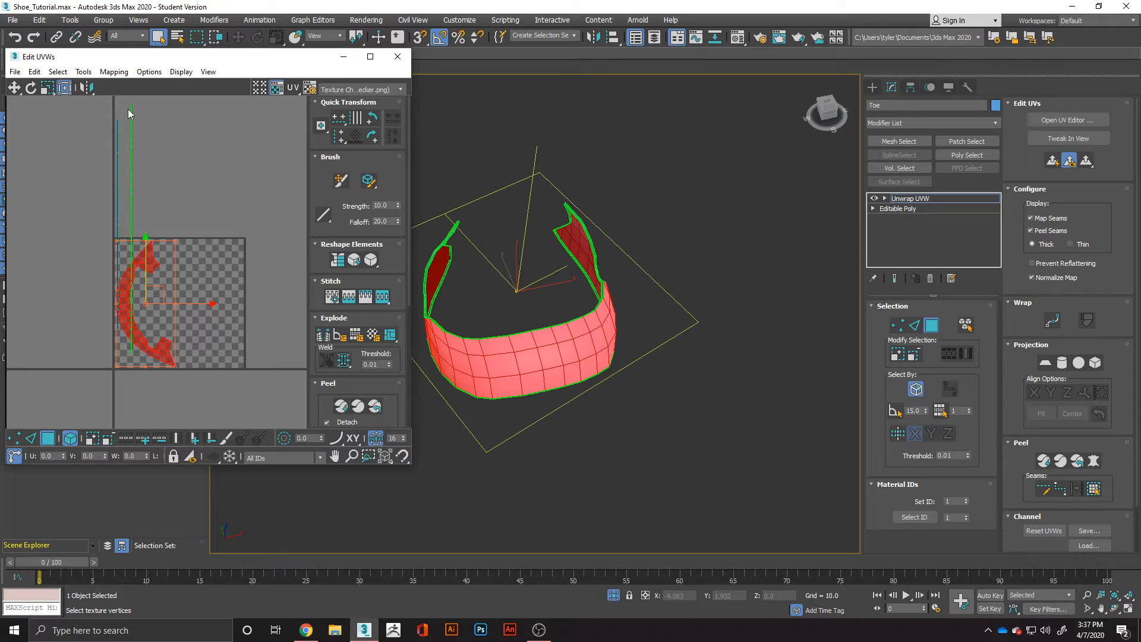
pyautogui.click(84, 71)
pyautogui.click(103, 271)
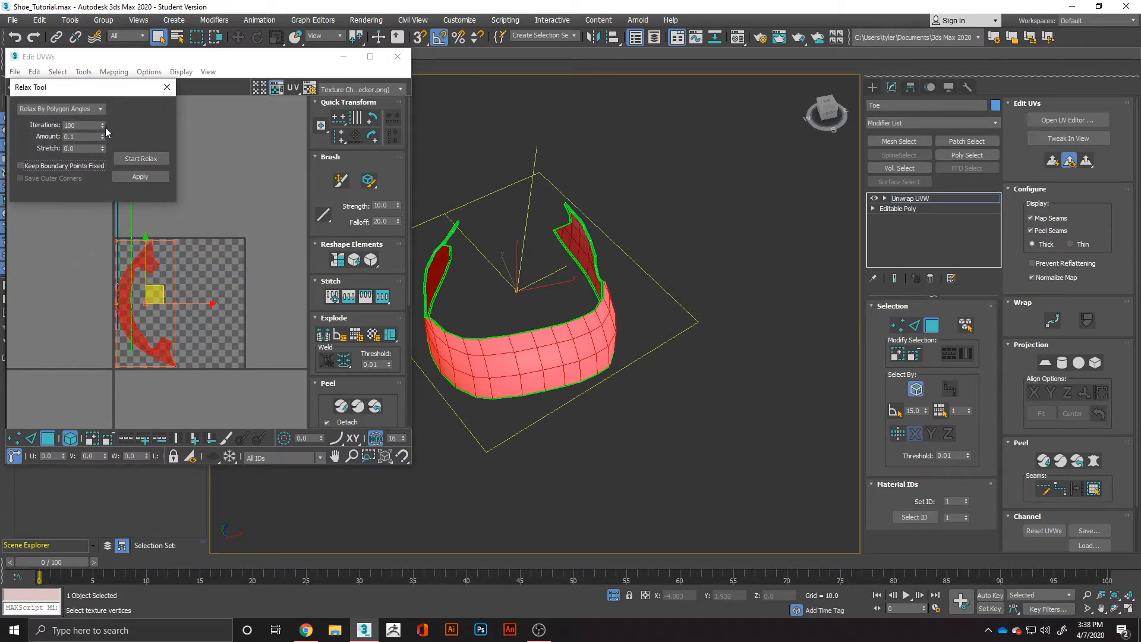
pyautogui.moveTo(103, 139); pyautogui.dragTo(74, 575)
pyautogui.click(140, 158)
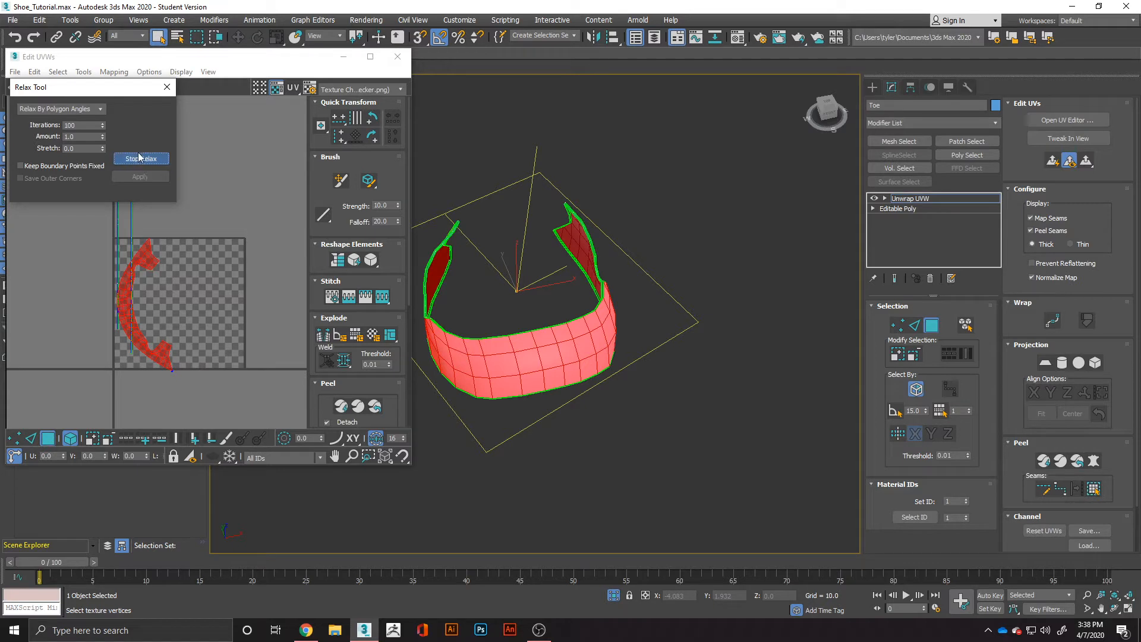
pyautogui.click(141, 158)
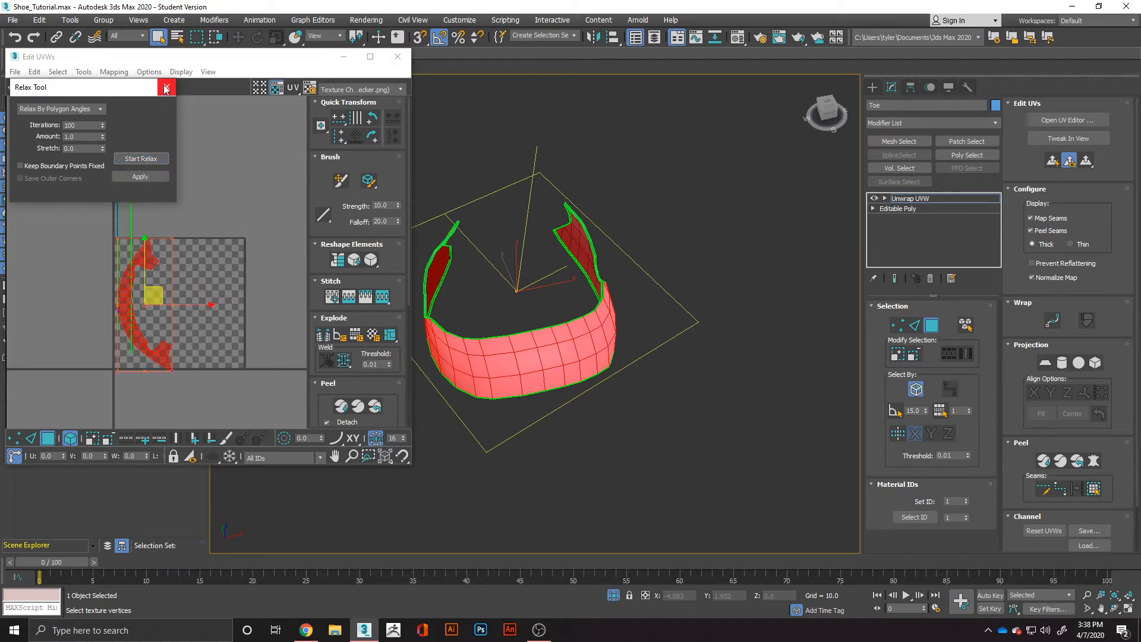
pyautogui.click(167, 86)
# - Select all the toe's UV shells and custom-pack them into the texture tile with Rotate Clusters and Fill Holes enabled
pyautogui.moveTo(46, 195); pyautogui.dragTo(240, 379)
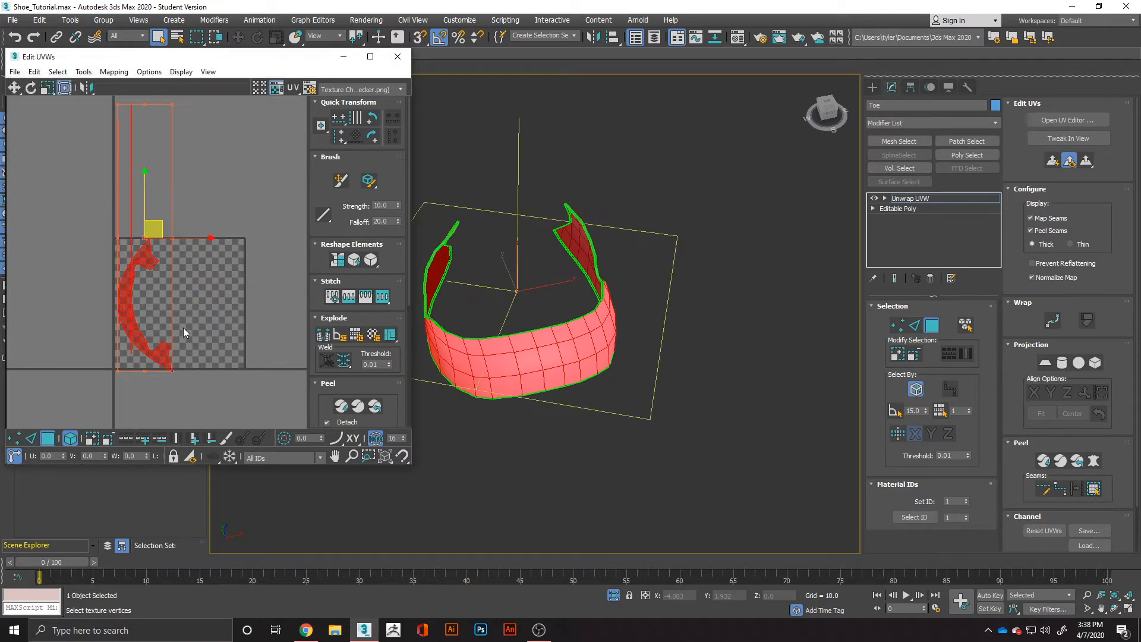
pyautogui.scroll(-2, 337, 326)
pyautogui.scroll(-7, 337, 325)
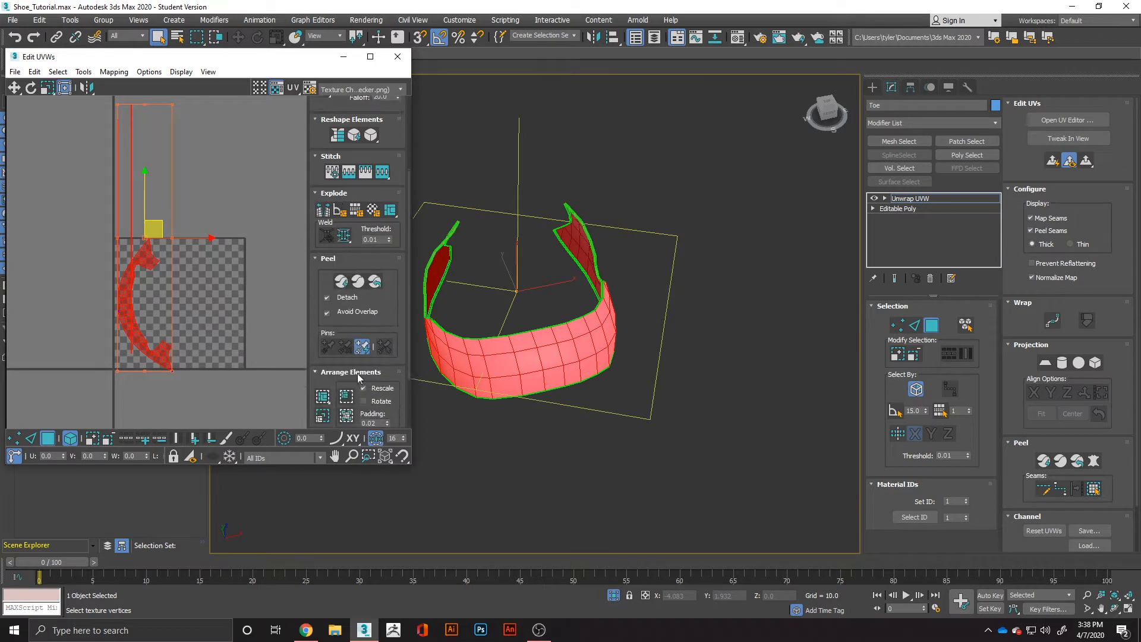
pyautogui.click(324, 361)
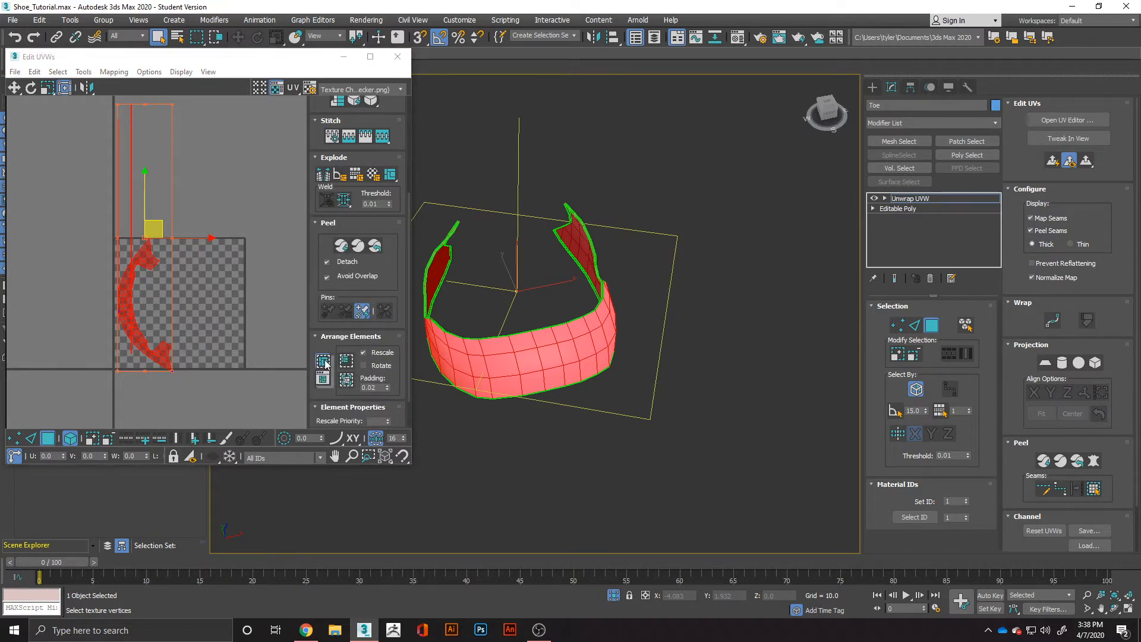
pyautogui.click(323, 379)
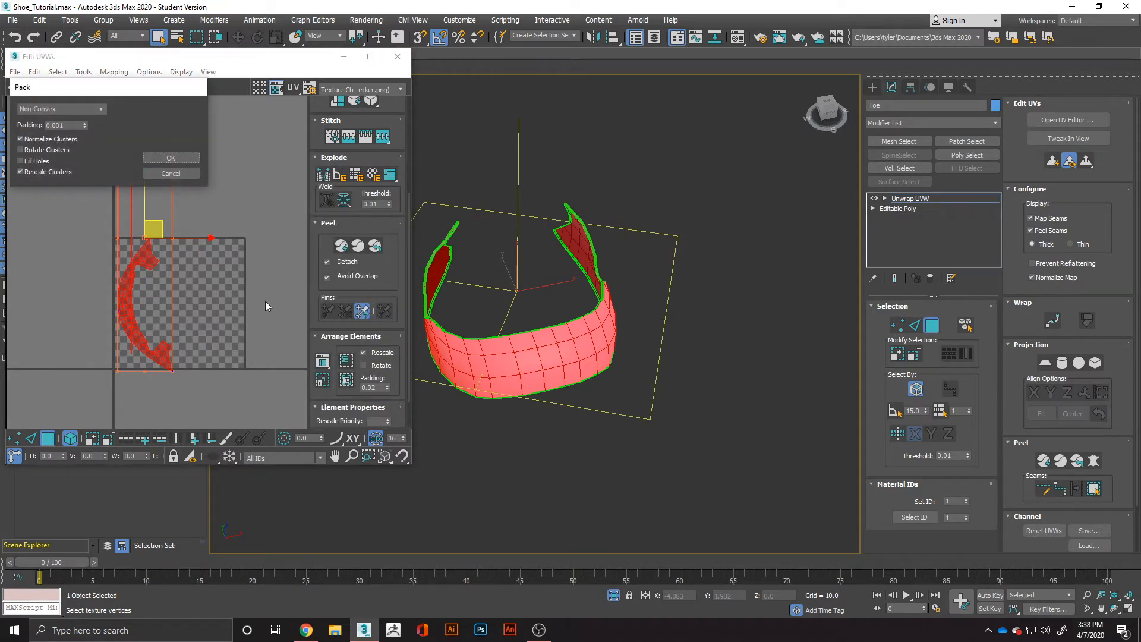
pyautogui.click(22, 150)
pyautogui.click(22, 161)
pyautogui.click(62, 125)
pyautogui.click(158, 160)
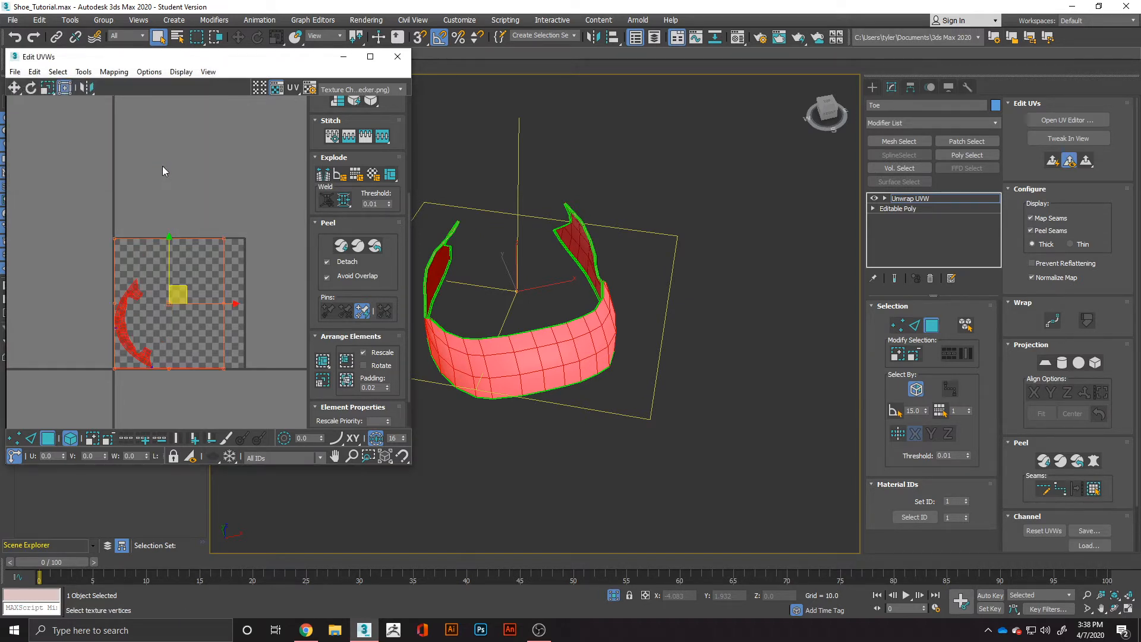
# - Display the CheckerPattern texture on the toe and examine the mesh from several angles for stretching
pyautogui.scroll(3, 142, 313)
pyautogui.click(190, 304)
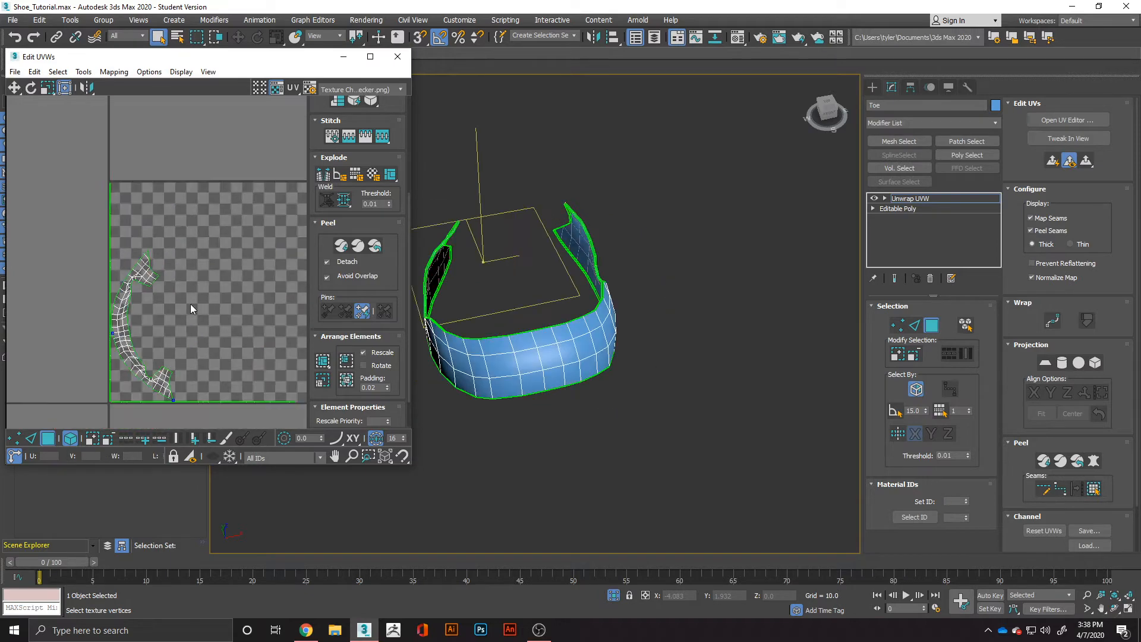
pyautogui.moveTo(194, 305); pyautogui.dragTo(138, 286, button='middle')
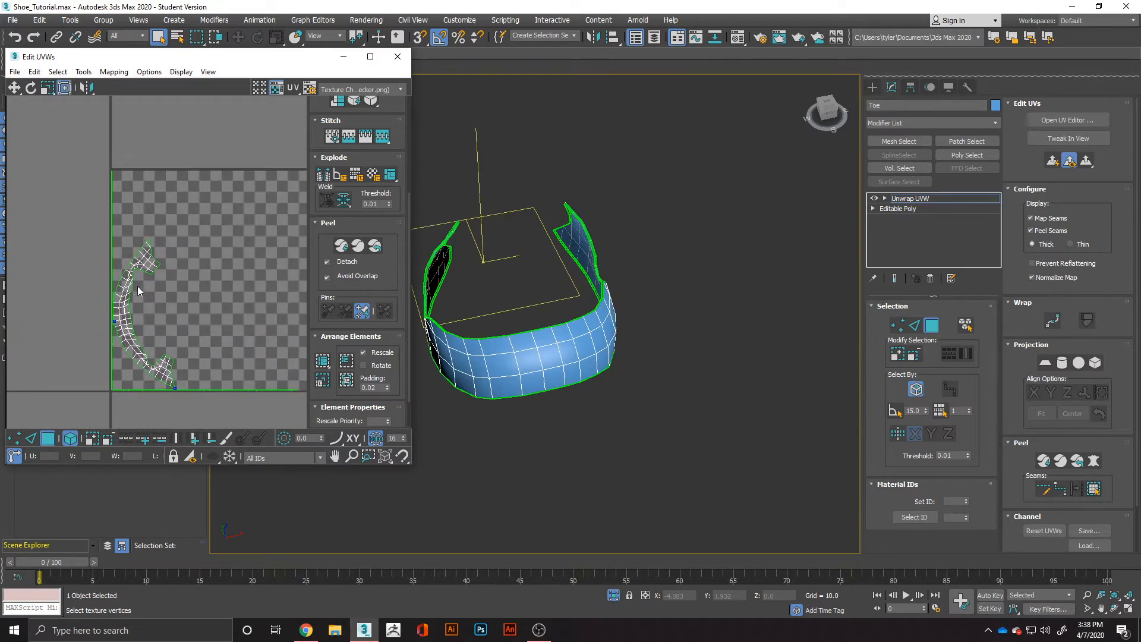
pyautogui.click(364, 89)
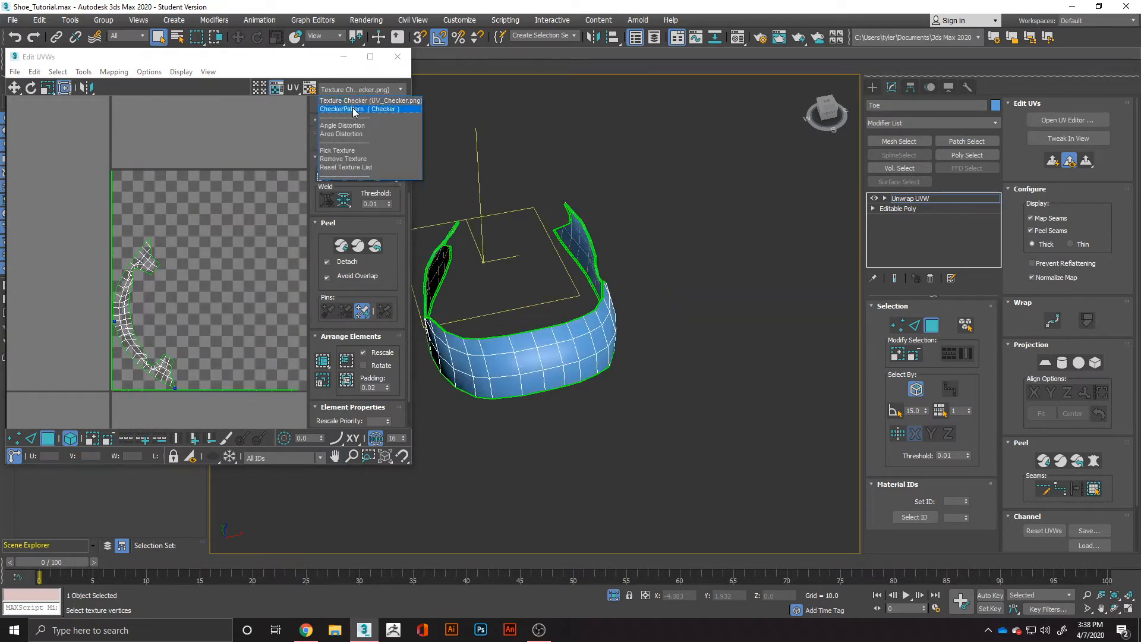
pyautogui.click(354, 109)
pyautogui.keyDown('alt'); pyautogui.moveTo(548, 359); pyautogui.dragTo(722, 341, button='middle'); pyautogui.keyUp('alt')
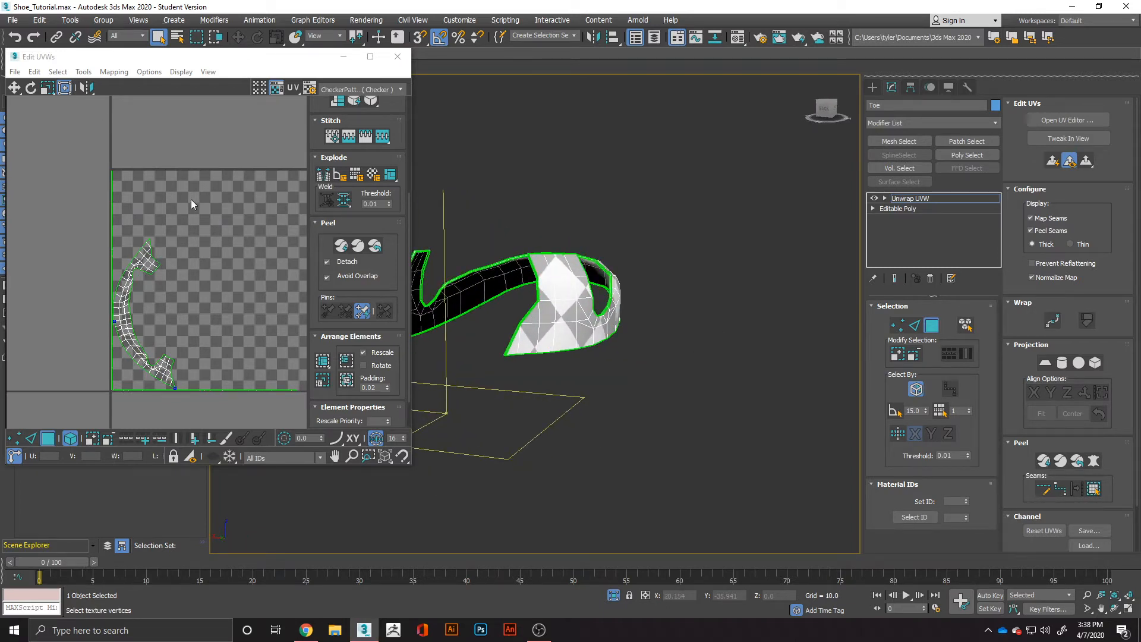
pyautogui.keyDown('alt'); pyautogui.moveTo(540, 178); pyautogui.dragTo(507, 301, button='middle'); pyautogui.keyUp('alt')
pyautogui.scroll(10, 502, 308)
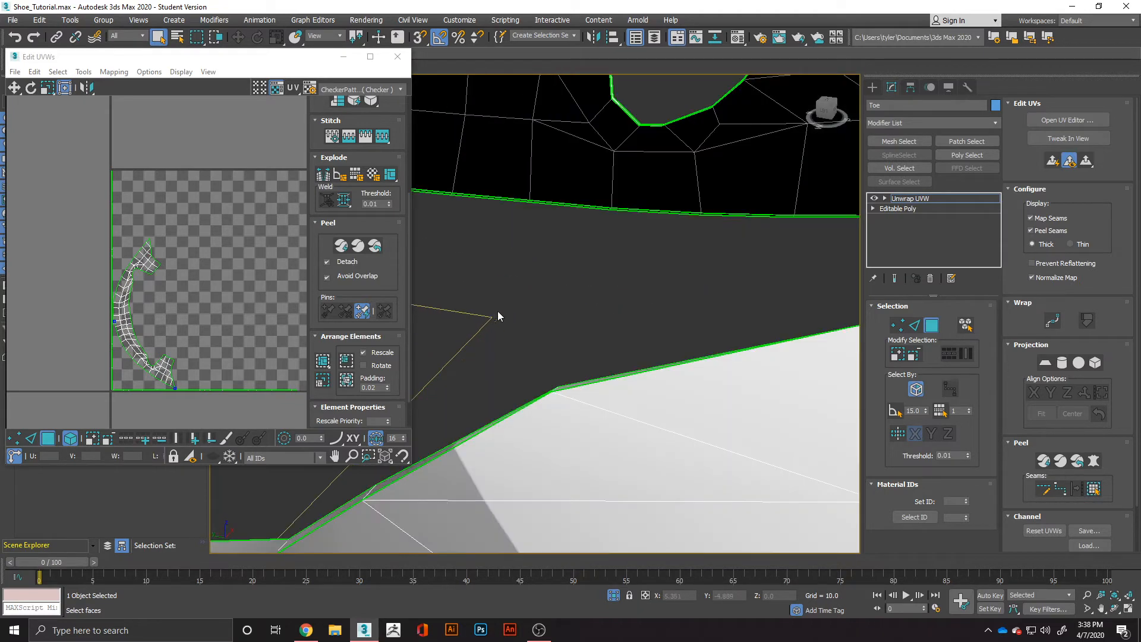
pyautogui.scroll(-20, 720, 323)
pyautogui.keyDown('alt'); pyautogui.moveTo(785, 338); pyautogui.dragTo(583, 331, button='middle'); pyautogui.keyUp('alt')
pyautogui.keyDown('alt'); pyautogui.moveTo(689, 346); pyautogui.dragTo(724, 334, button='middle'); pyautogui.keyUp('alt')
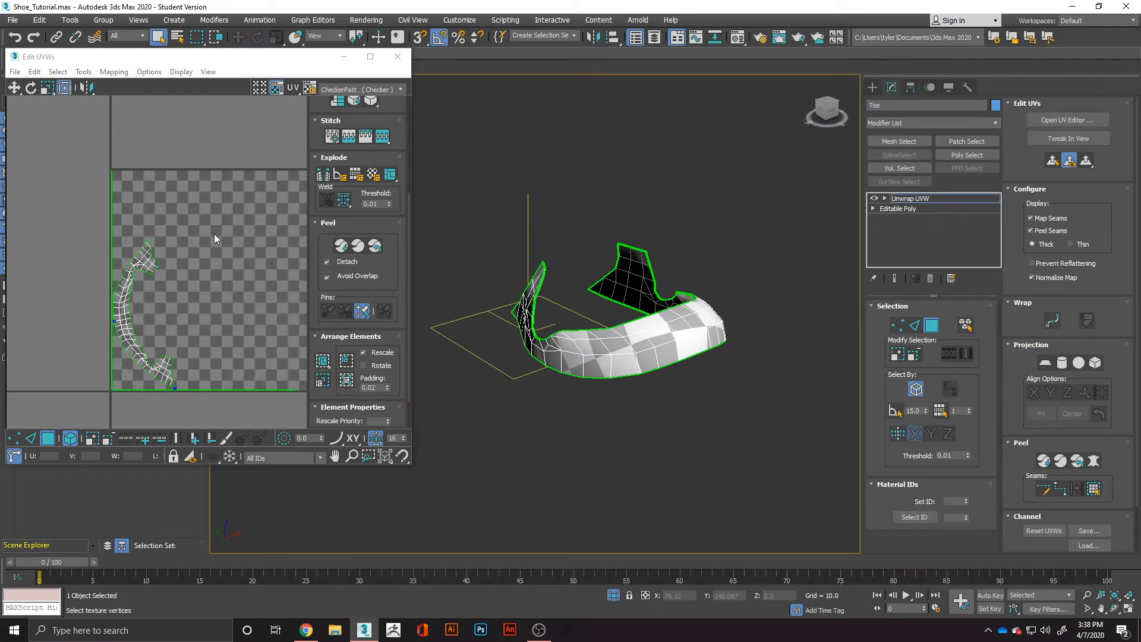
# - Move all the packed toe shells together out of the texture tile, placing them just beside its left edge
pyautogui.scroll(-4, 214, 244)
pyautogui.moveTo(128, 245); pyautogui.dragTo(215, 325)
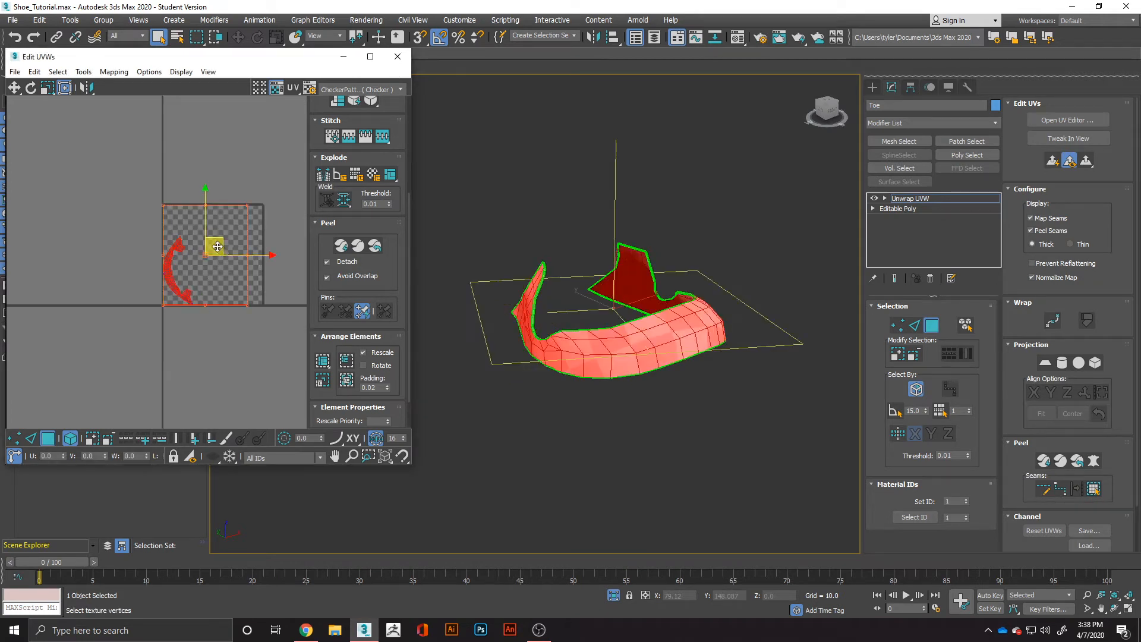
pyautogui.moveTo(217, 247); pyautogui.dragTo(130, 244)
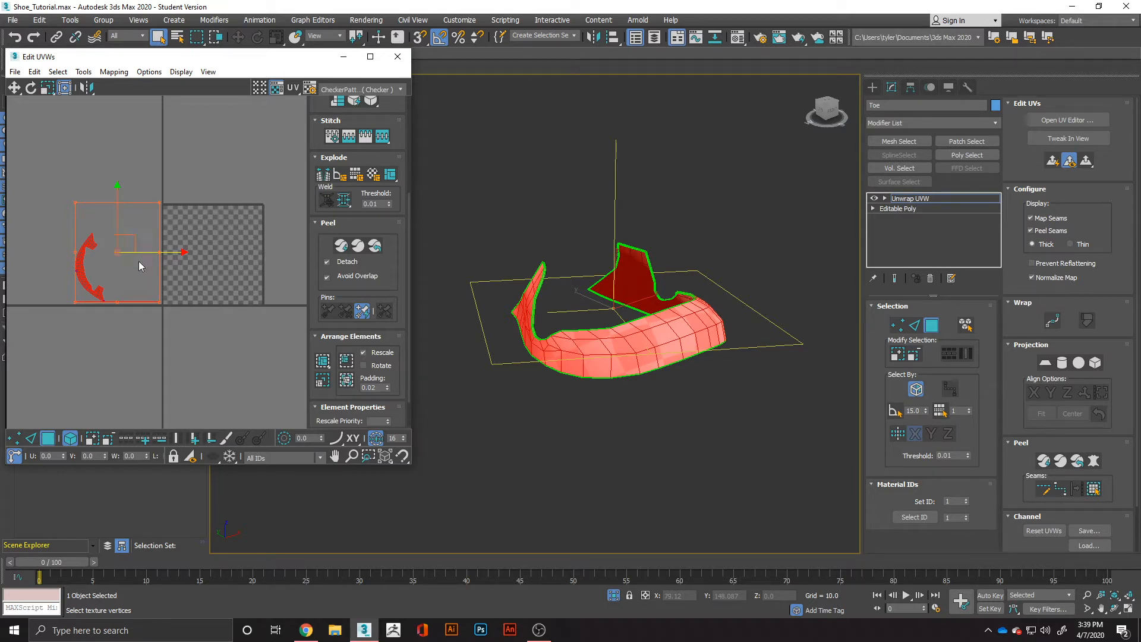
# - Close the UV editor and convert the toe to an Editable Poly
pyautogui.click(398, 57)
pyautogui.rightClick(631, 337)
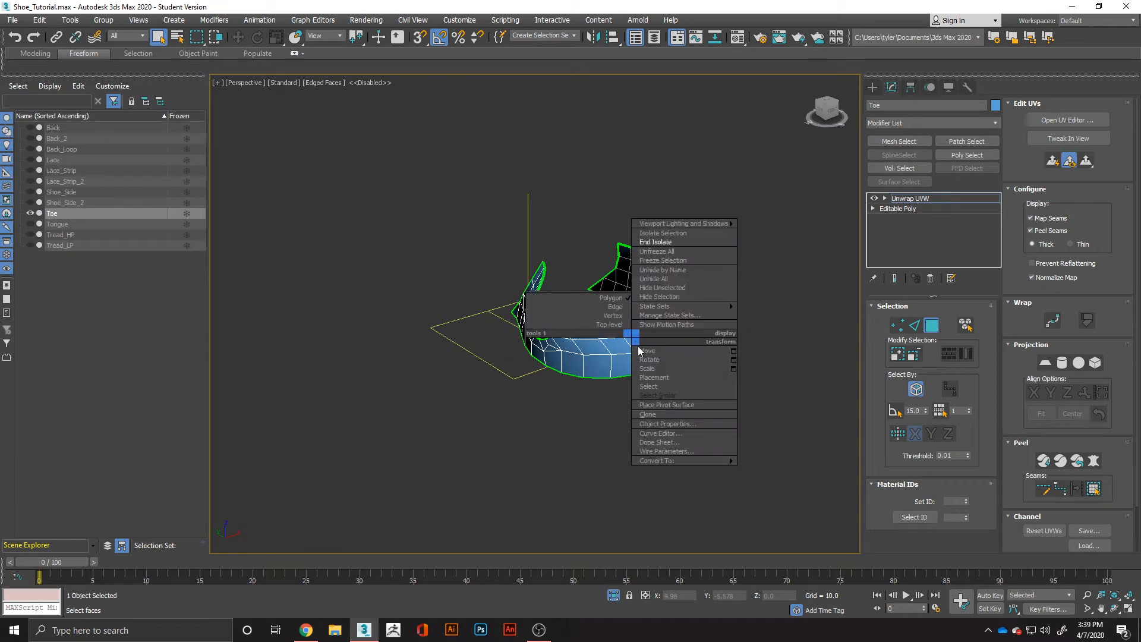
pyautogui.moveTo(671, 461)
pyautogui.click(779, 469)
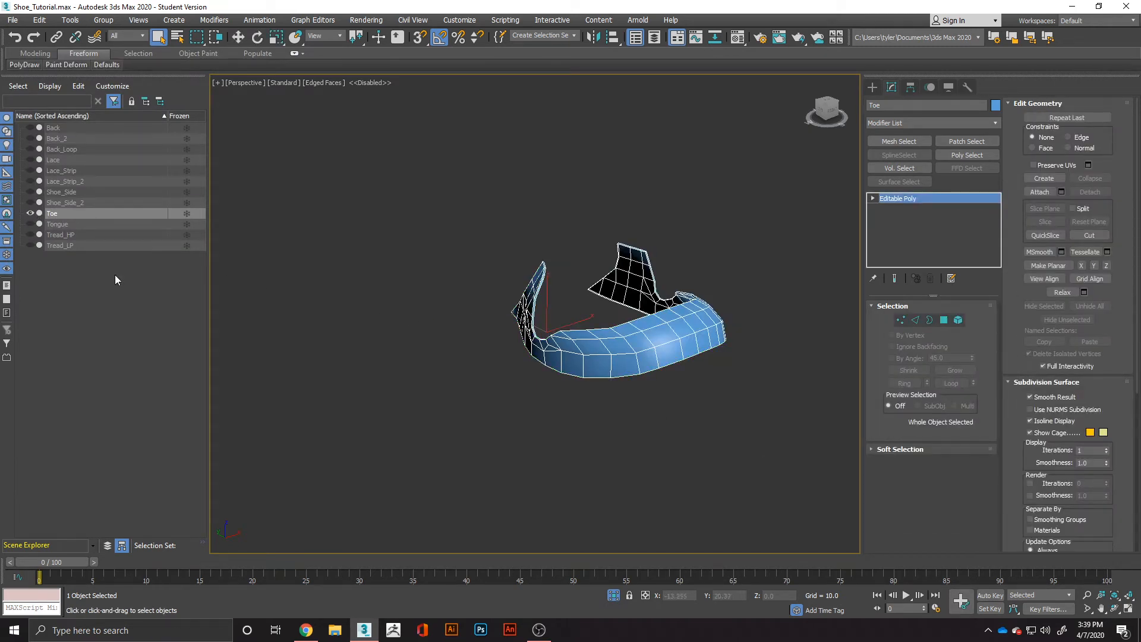
# - End the isolation to bring back the other shoe parts and hide the Toe object
pyautogui.rightClick(459, 338)
pyautogui.click(479, 238)
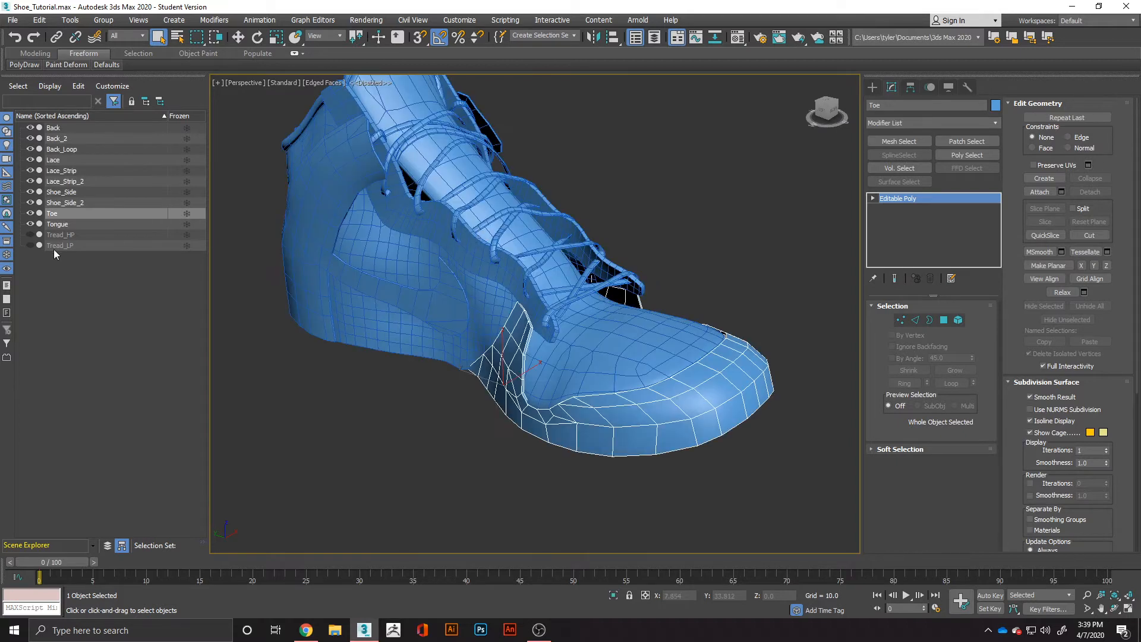
pyautogui.click(29, 213)
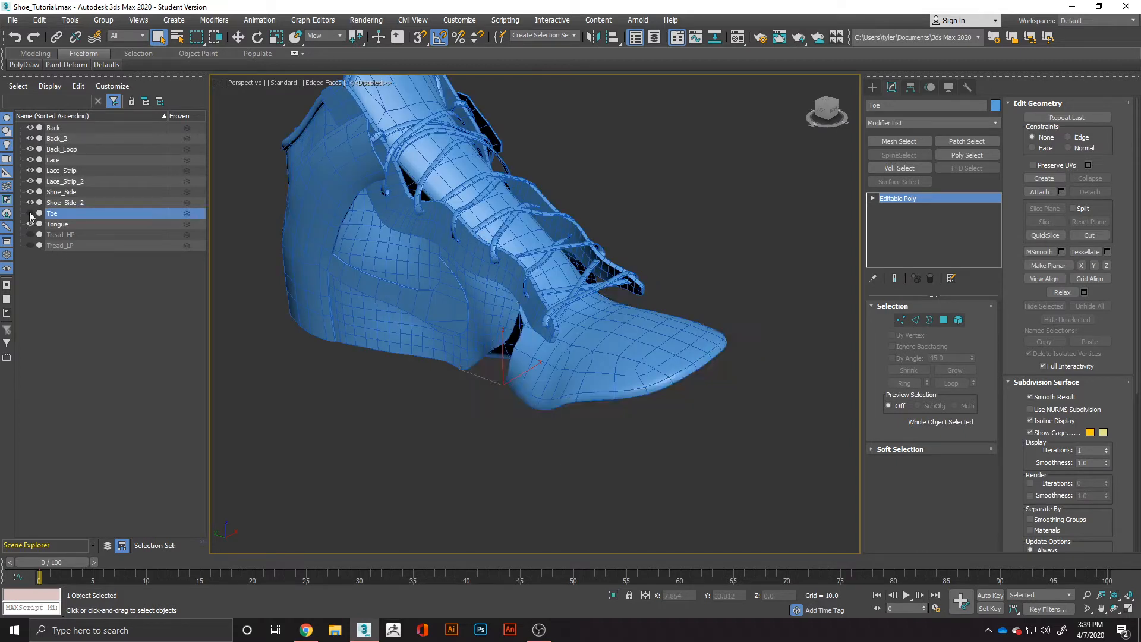
pyautogui.click(561, 444)
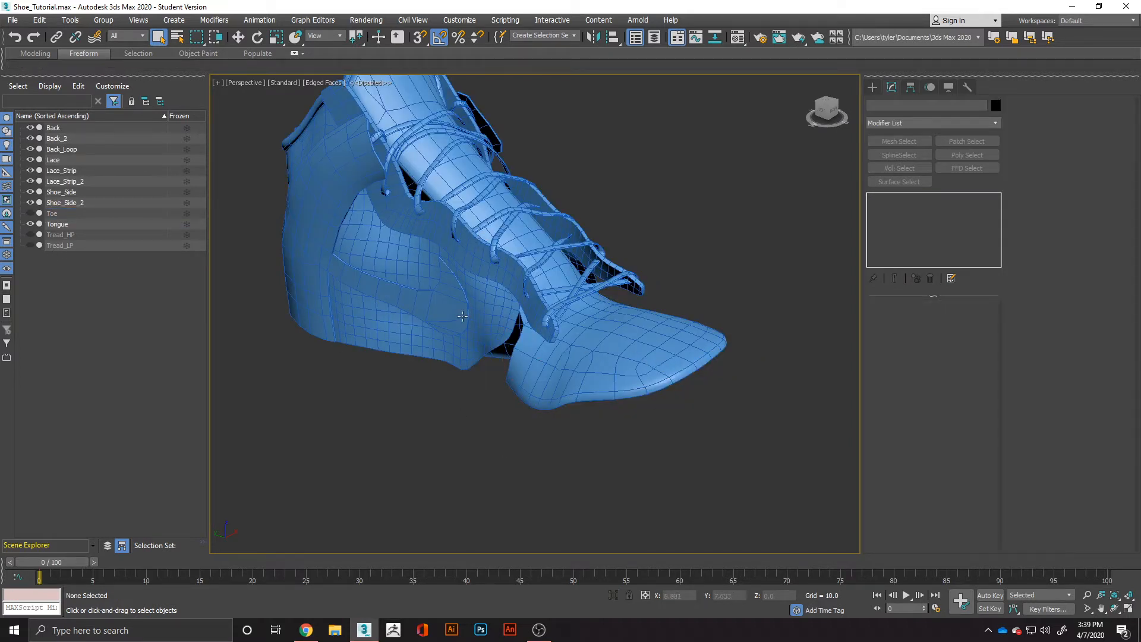
# - Isolate the Shoe_Side object and select all its polygons
pyautogui.click(488, 301)
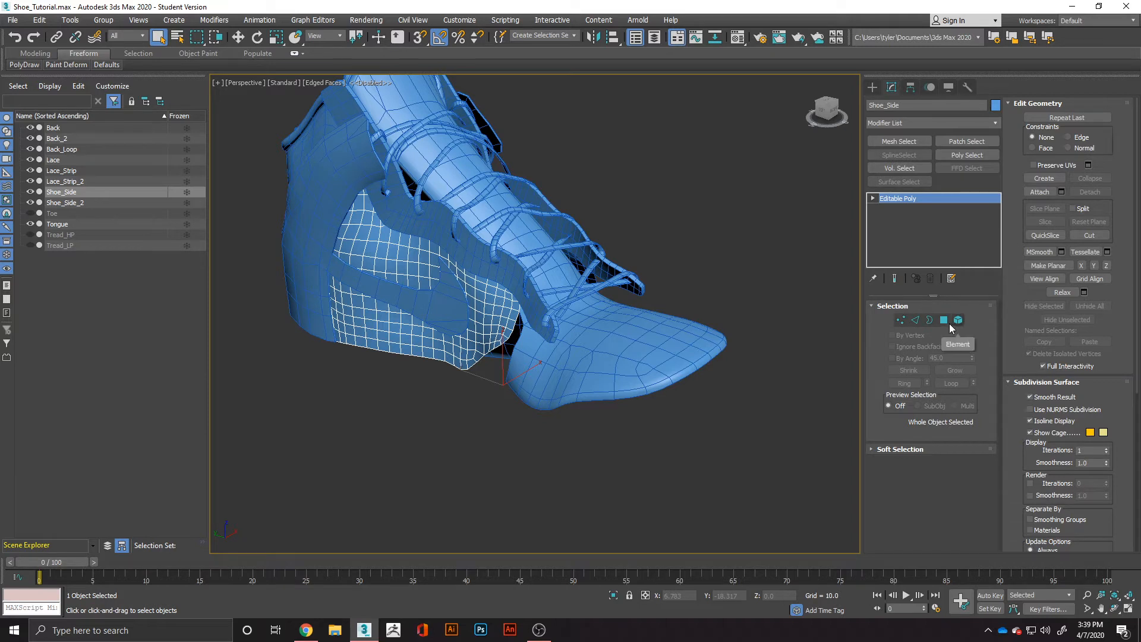
pyautogui.hotkey('alt', 'q')
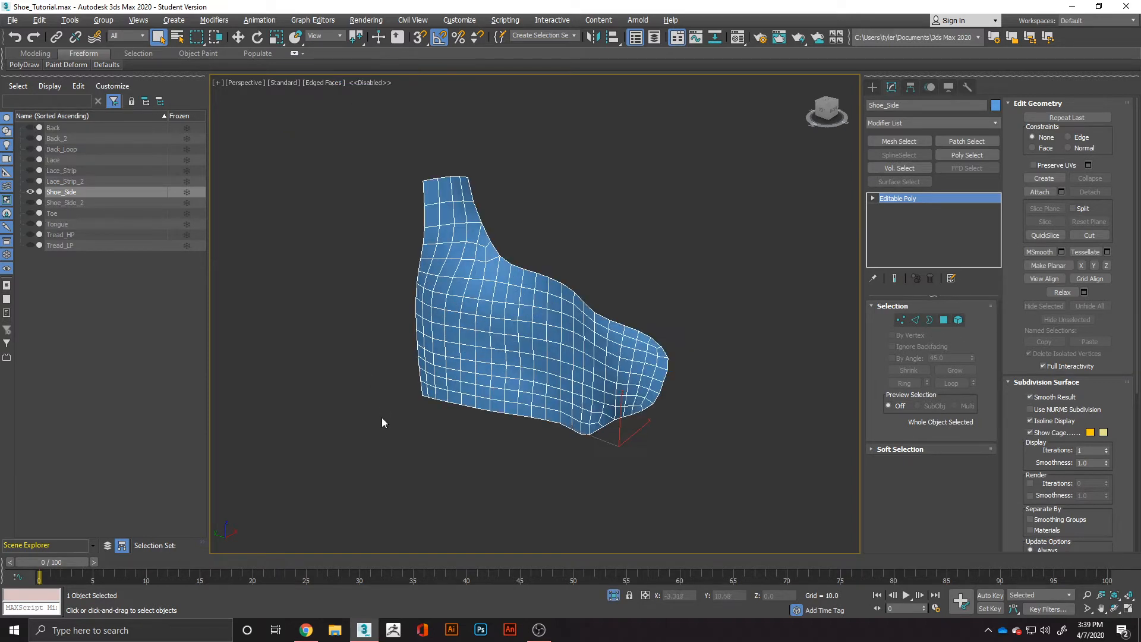
pyautogui.click(943, 321)
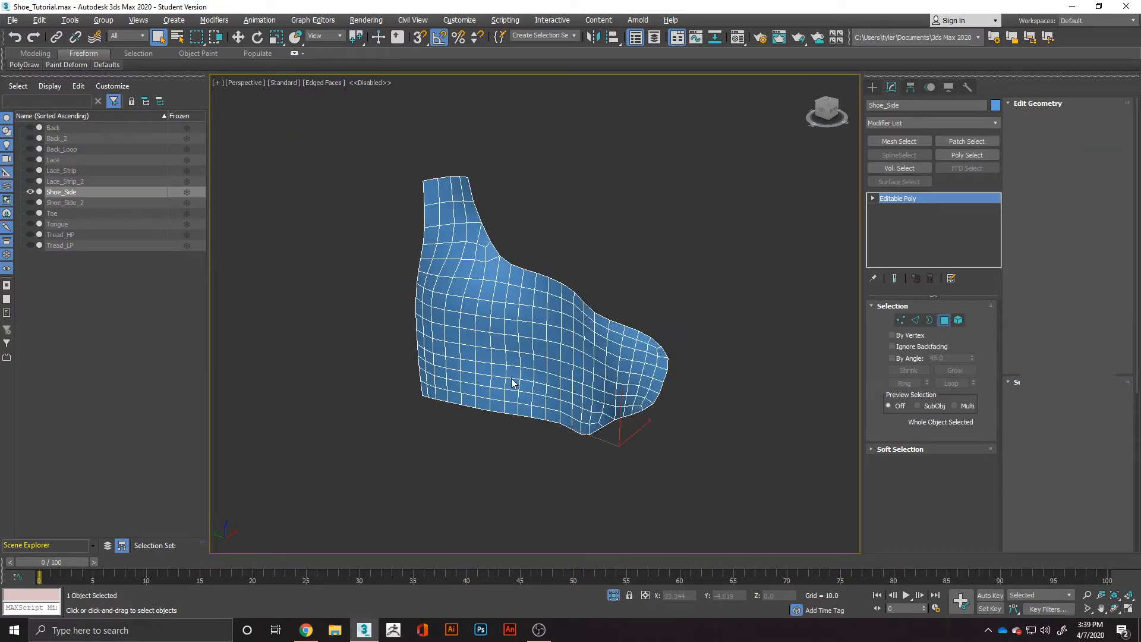
pyautogui.hotkey('ctrl', 'a')
# - Remove Shoe_Side's polygons from smoothing group 1, auto-smooth them all, and clear the polygon selection
pyautogui.scroll(-3, 1071, 501)
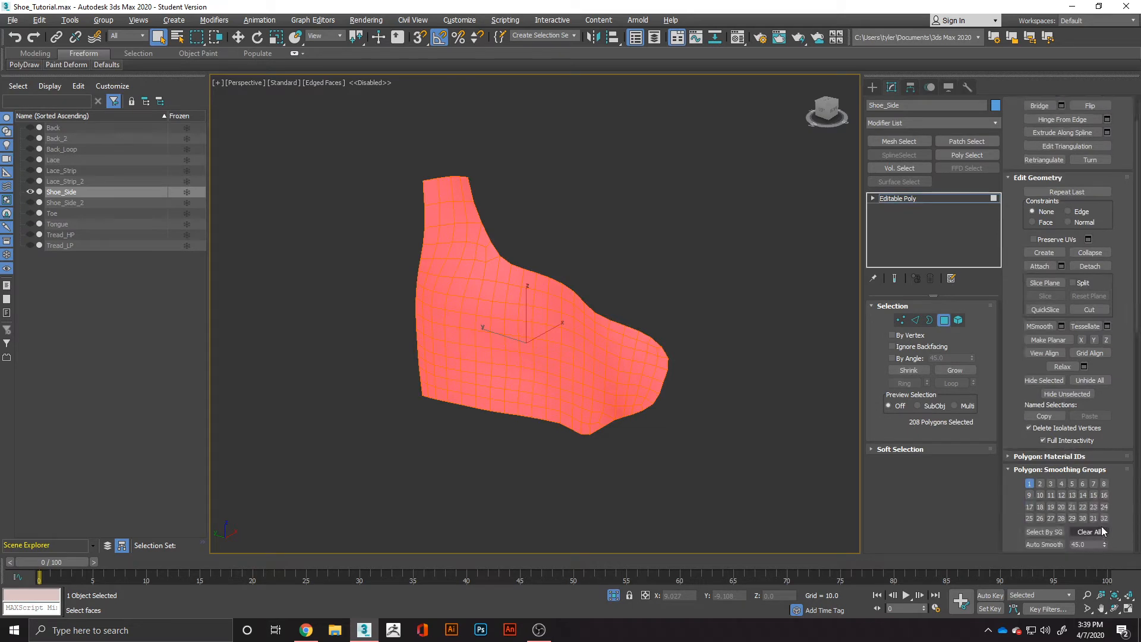
pyautogui.click(1029, 466)
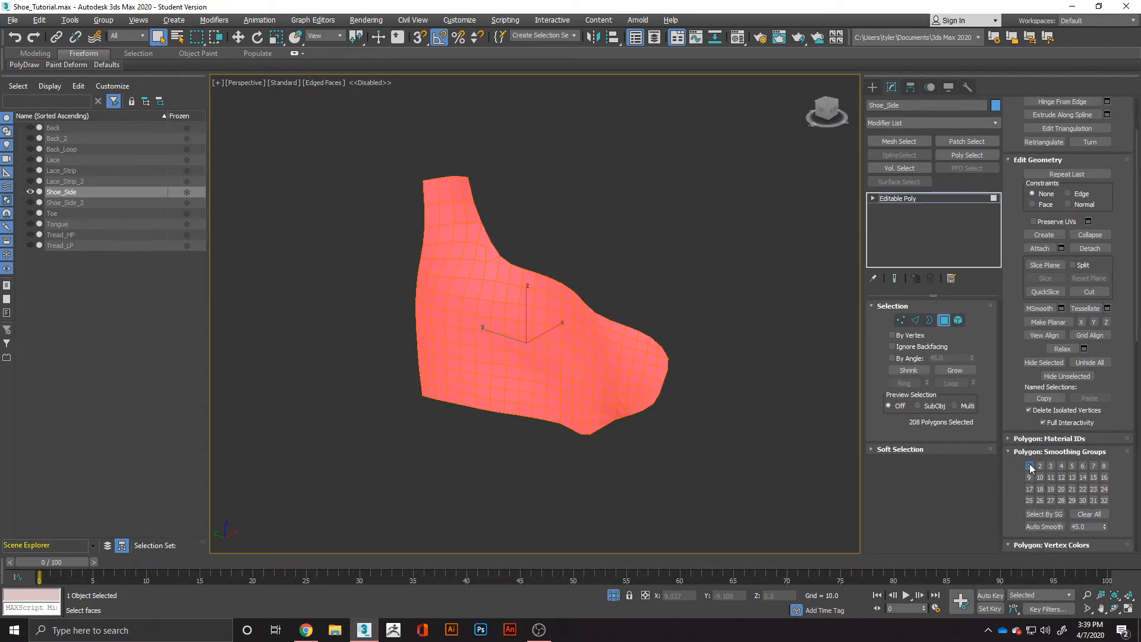
pyautogui.click(1044, 526)
pyautogui.click(724, 457)
pyautogui.hotkey('ctrl', 'a')
pyautogui.moveTo(1093, 527); pyautogui.dragTo(1012, 512)
pyautogui.click(1045, 528)
pyautogui.hotkey('ctrl', 'd')
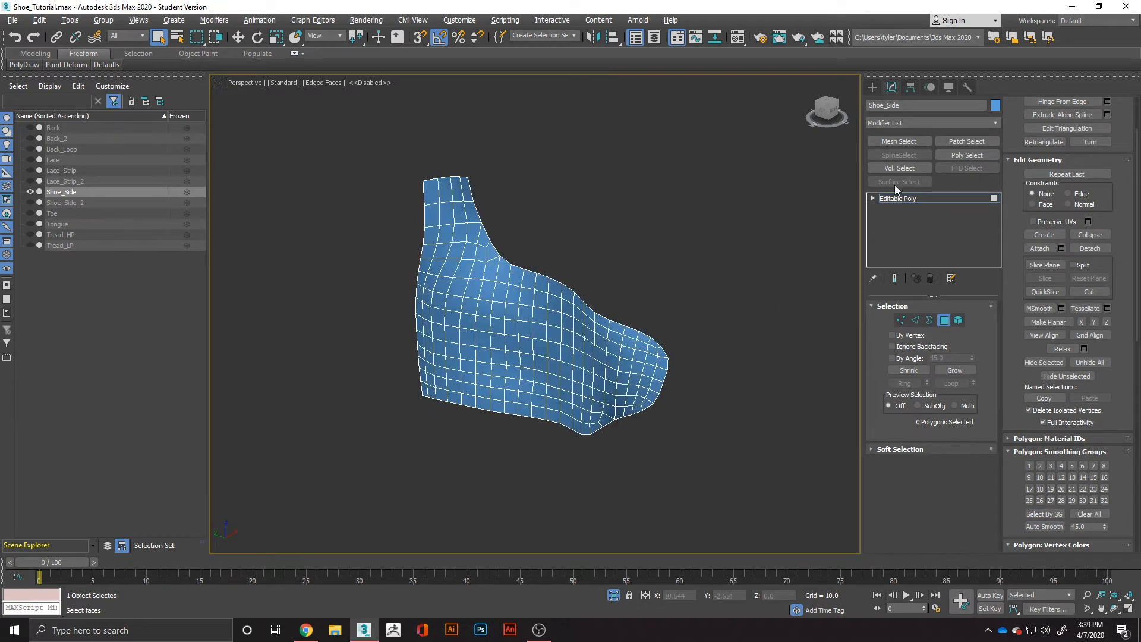
pyautogui.click(911, 122)
pyautogui.press('u')
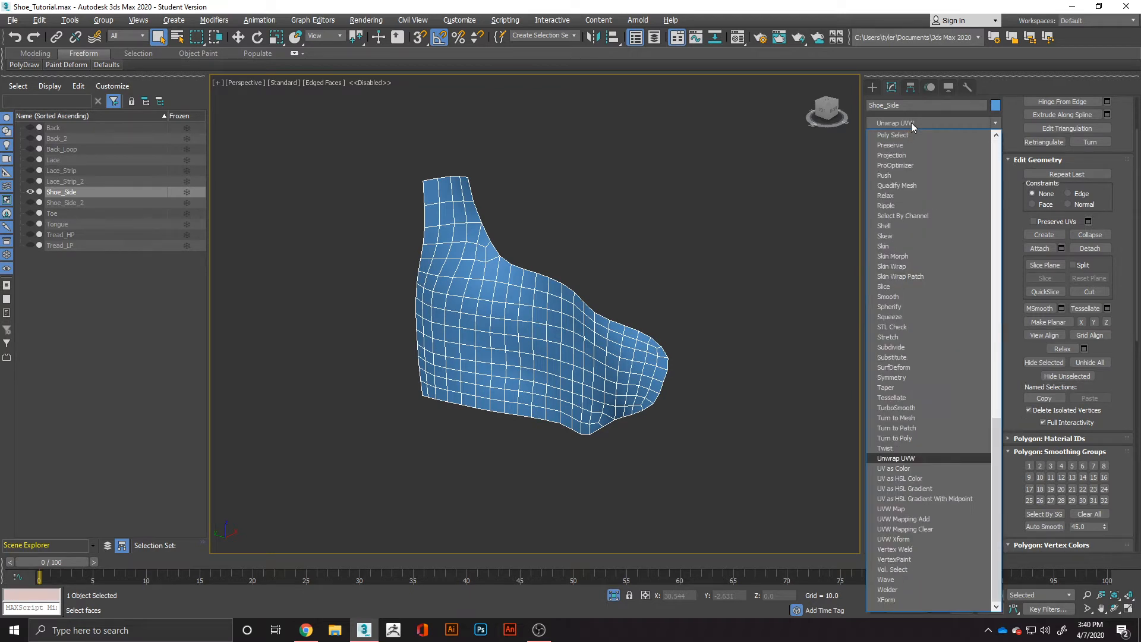
pyautogui.press('Return')
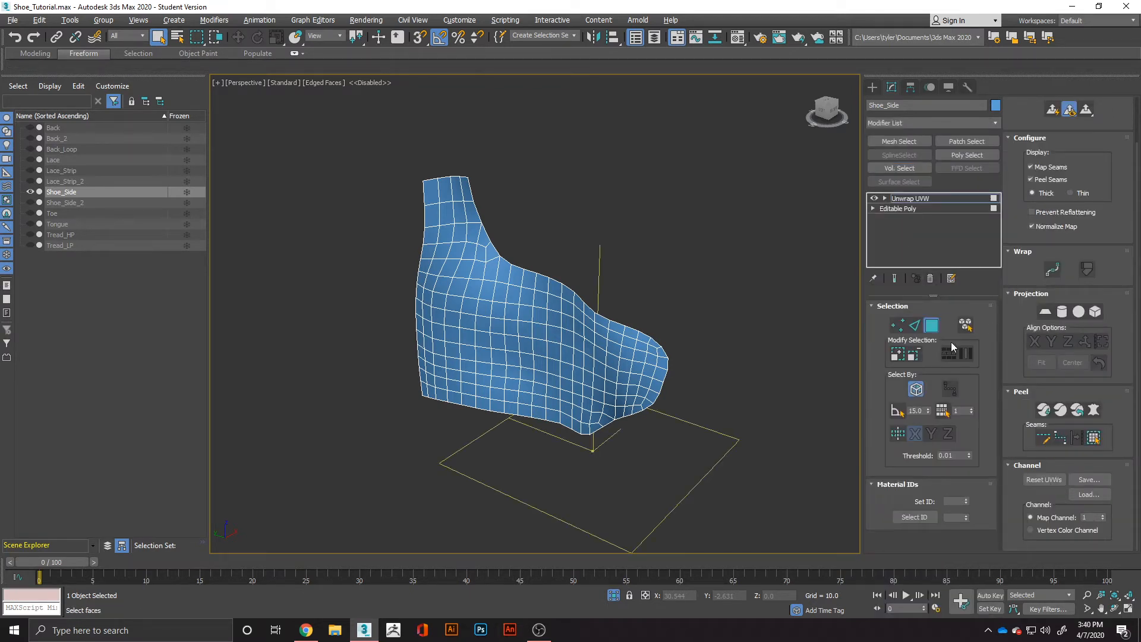
pyautogui.click(1043, 409)
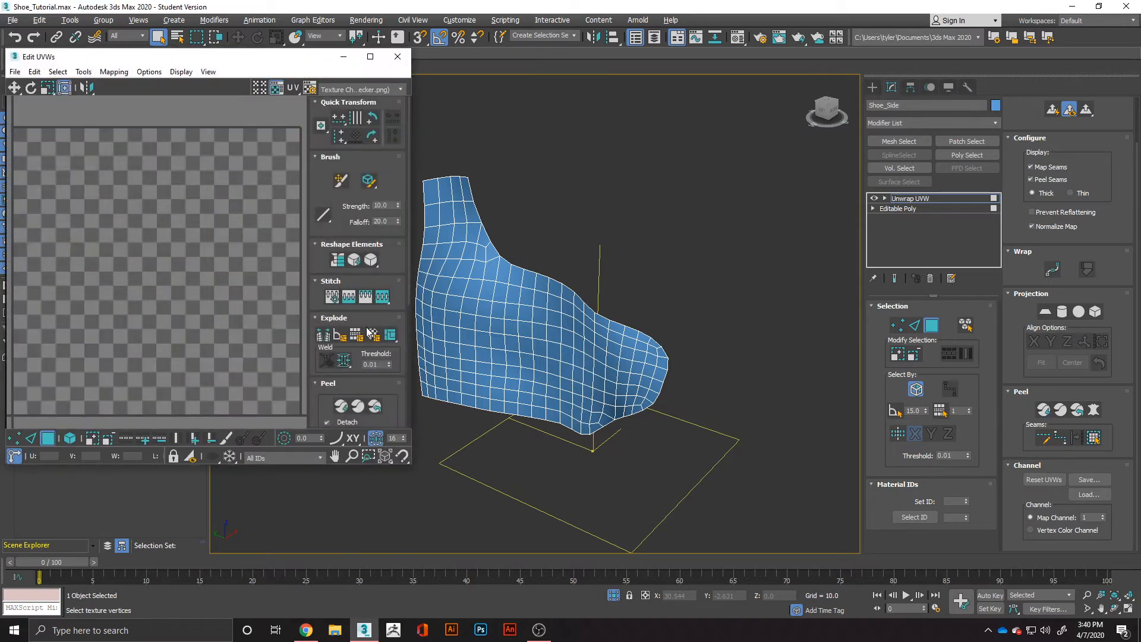
pyautogui.rightClick(576, 352)
pyautogui.moveTo(656, 477)
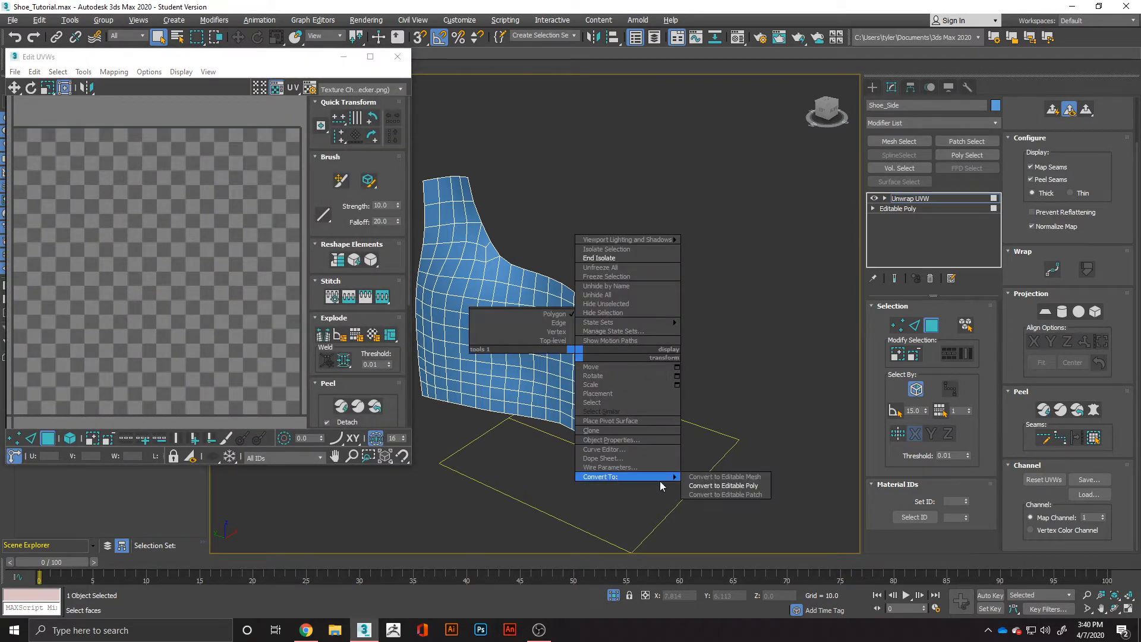
pyautogui.click(723, 486)
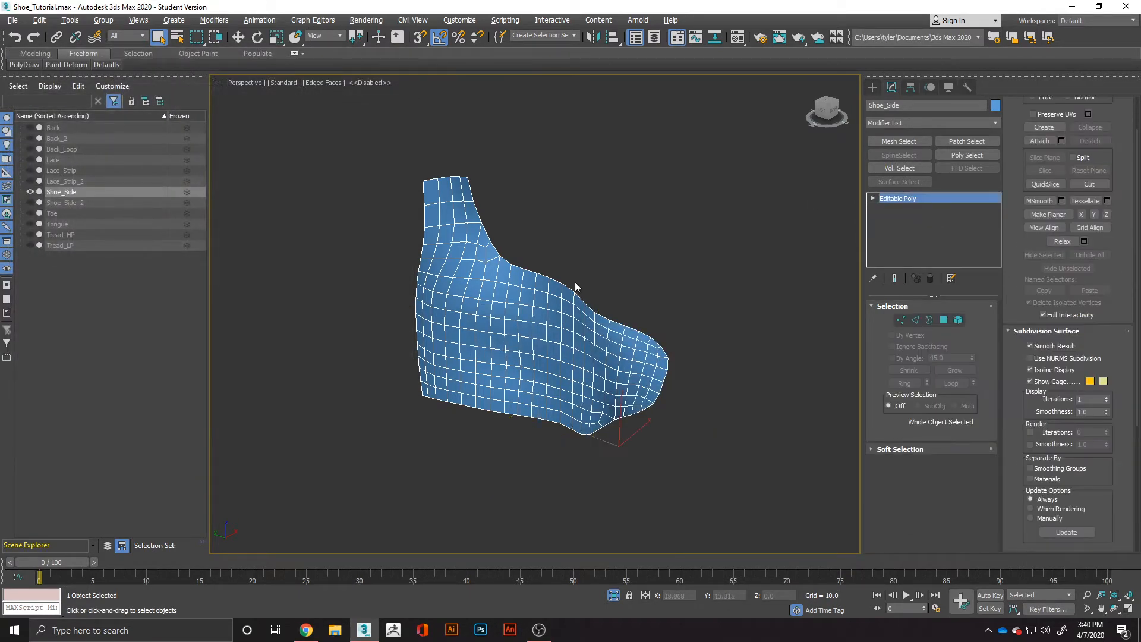
# - Apply an Unwrap UVW modifier to Shoe_Side and run Quick Peel to lay out its UVs
pyautogui.click(907, 125)
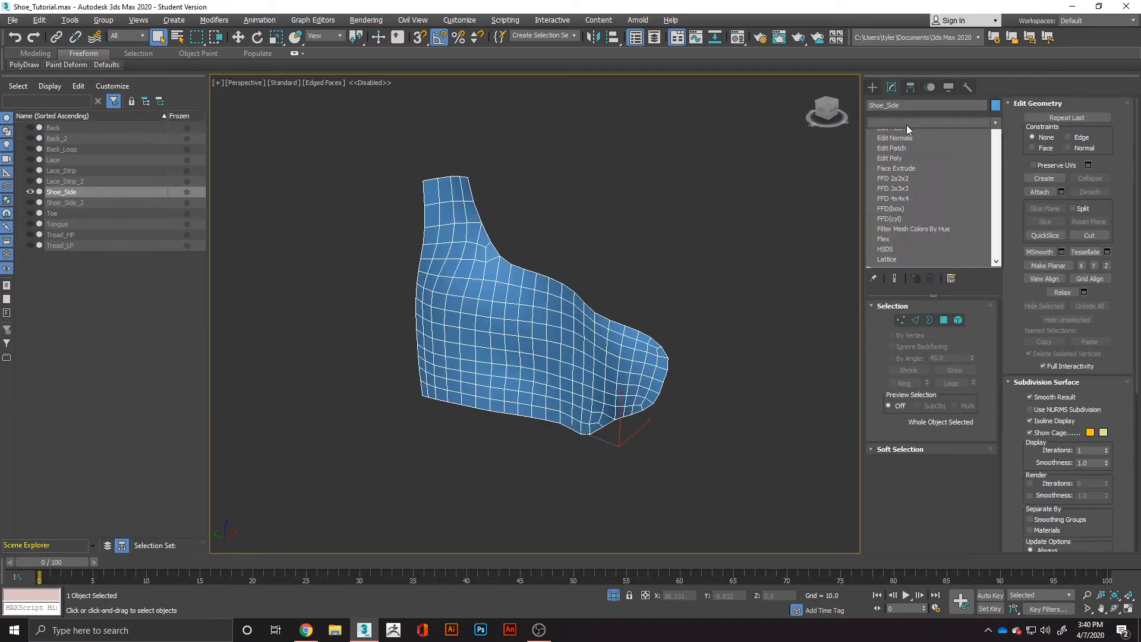
pyautogui.scroll(-5, 907, 124)
pyautogui.click(907, 125)
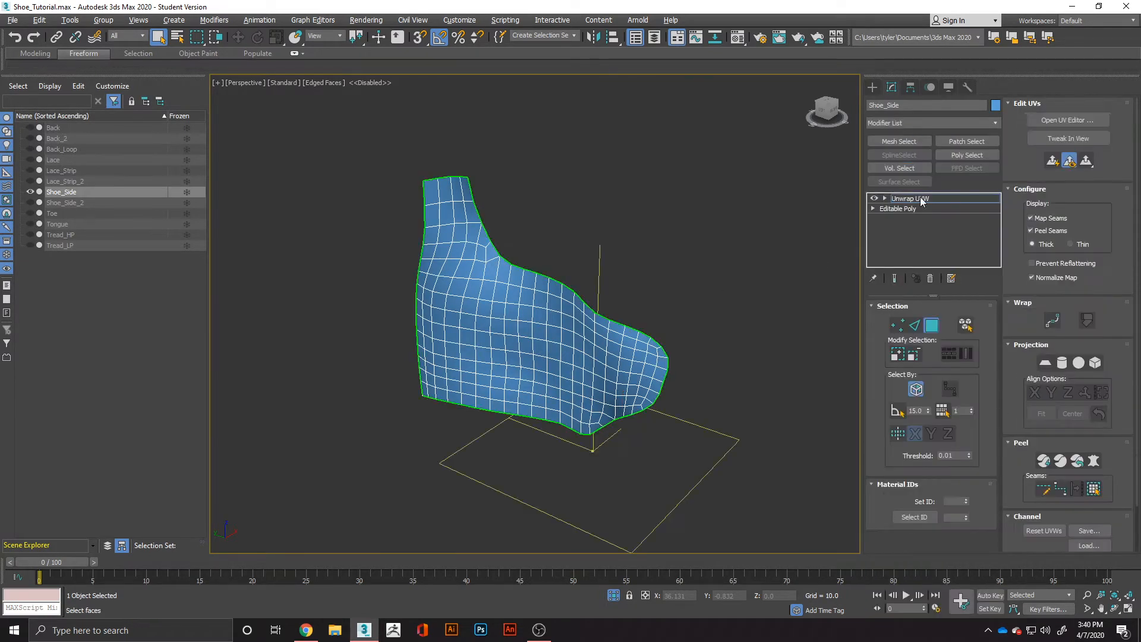
pyautogui.click(1044, 460)
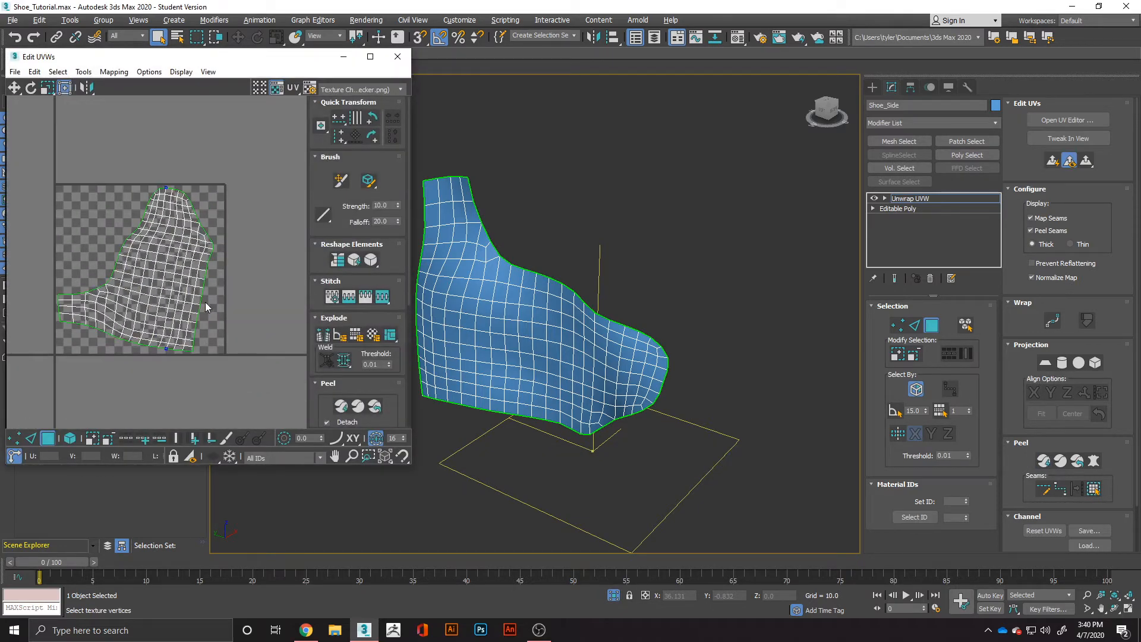
# - Select all of Shoe_Side's UV polygons and relax them by polygon angles with 100 iterations and an amount of 1.0
pyautogui.click(178, 348)
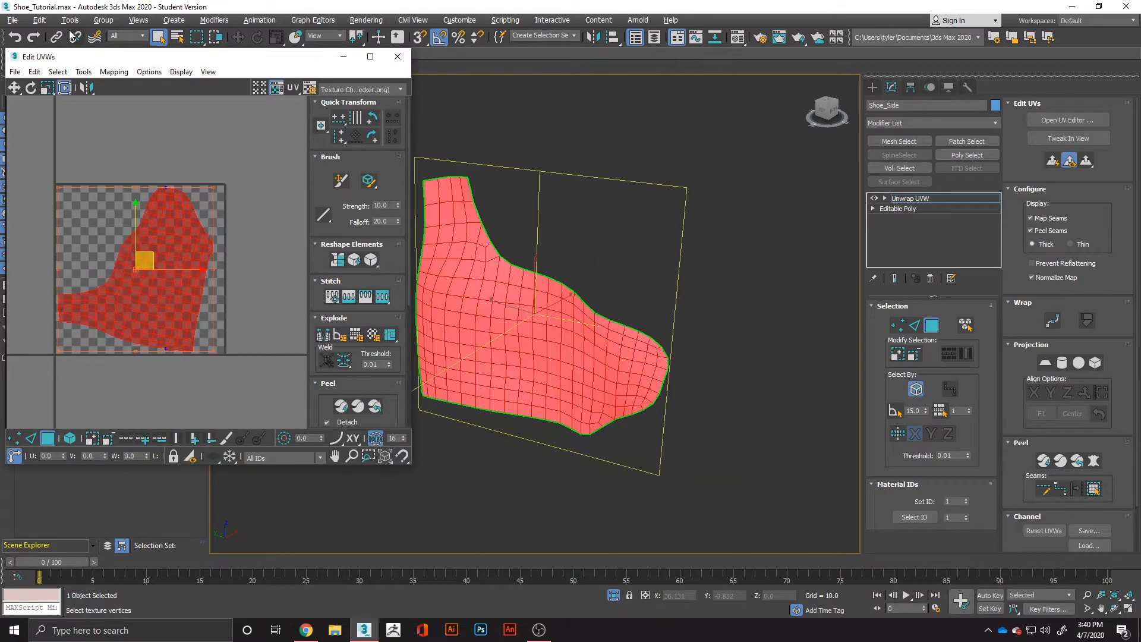
pyautogui.click(86, 73)
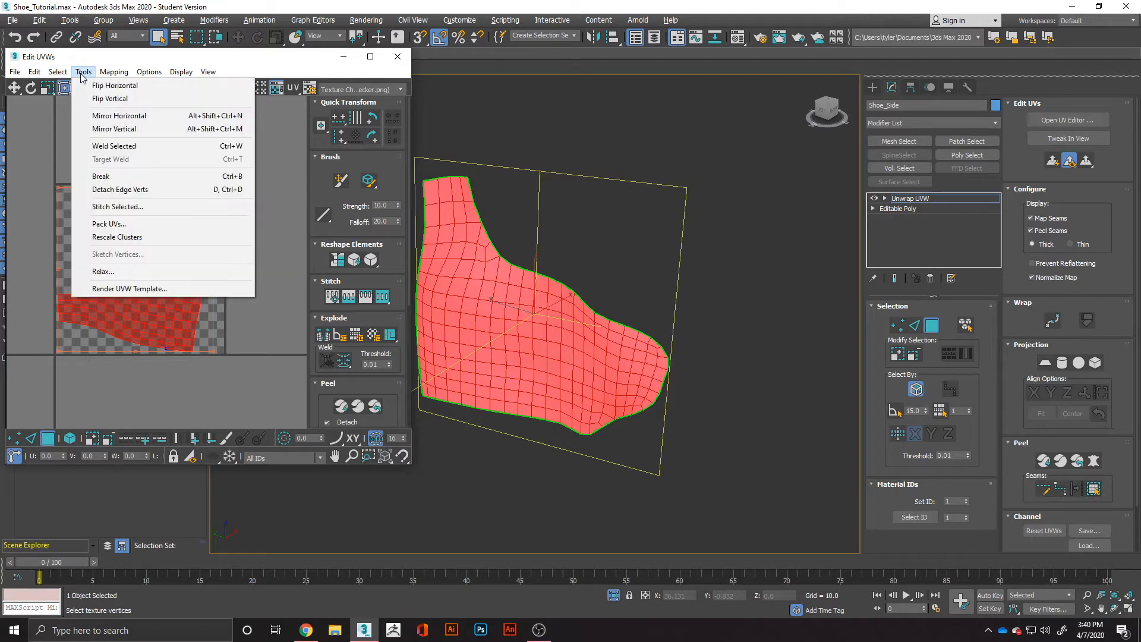
pyautogui.click(133, 271)
pyautogui.moveTo(102, 137); pyautogui.dragTo(88, 499)
pyautogui.click(141, 159)
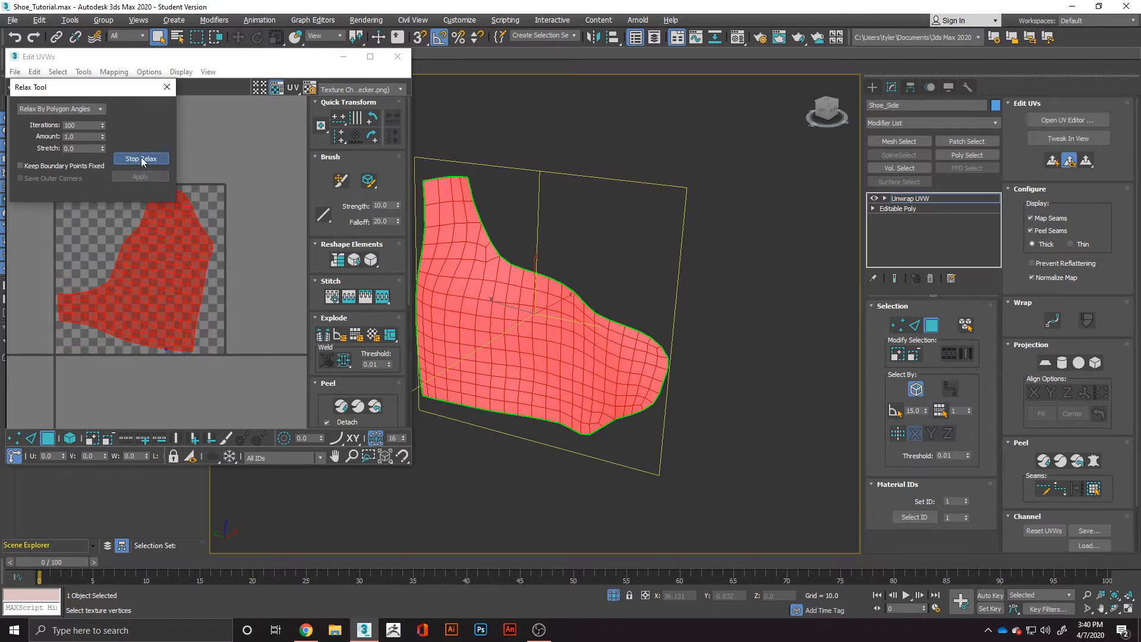
pyautogui.click(141, 157)
# - Show the CheckerPattern texture on Shoe_Side and close the Relax Tool
pyautogui.click(389, 90)
pyautogui.click(376, 109)
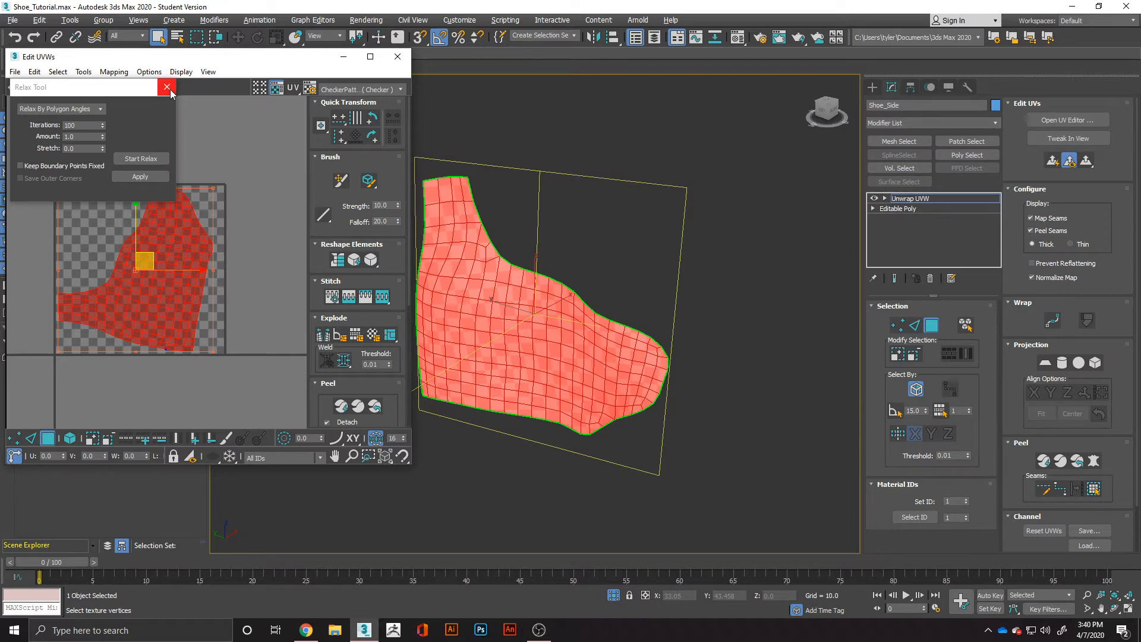
pyautogui.click(168, 90)
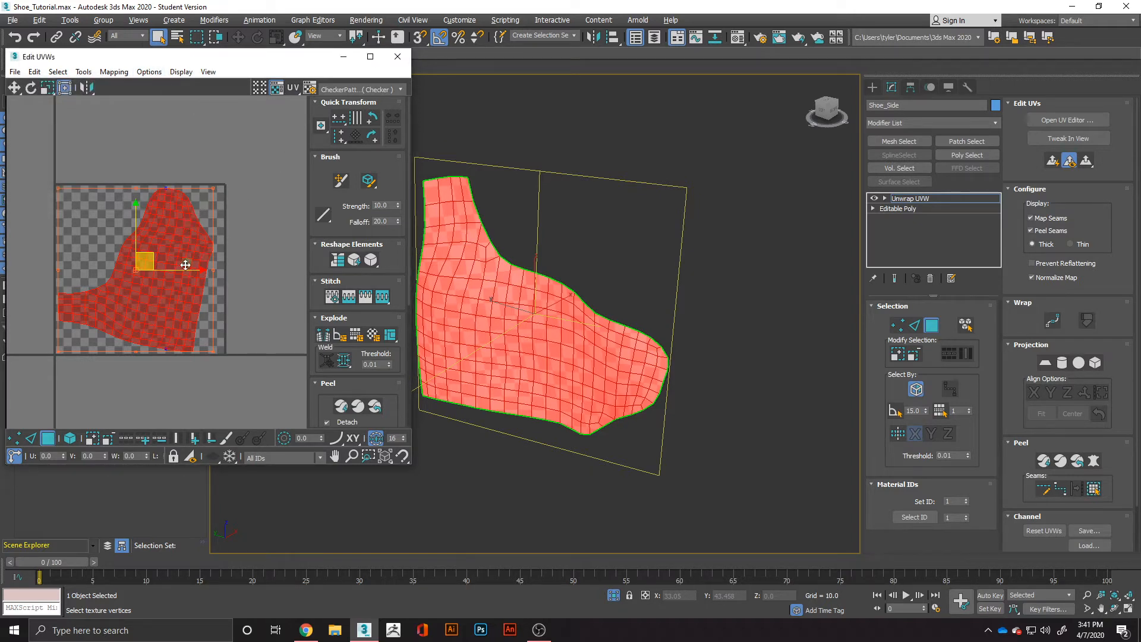
# - Move Shoe_Side's UV shell outside the texture tile by about -0.98 in U and 1.03 in V
pyautogui.scroll(-3, 149, 263)
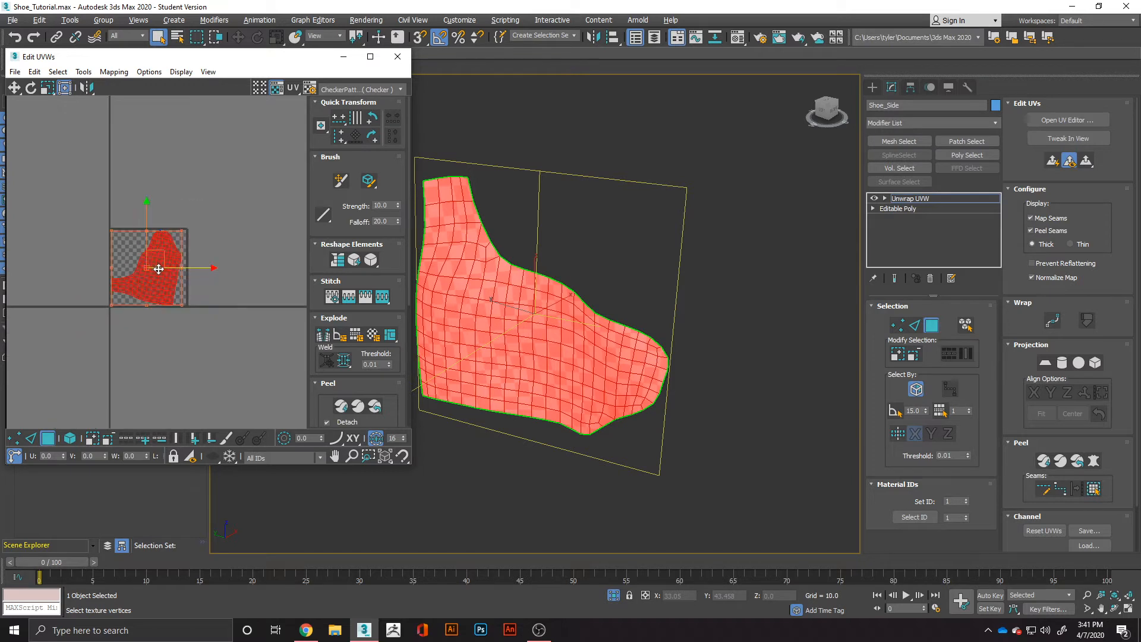
pyautogui.moveTo(158, 262); pyautogui.dragTo(224, 255, button='middle')
pyautogui.moveTo(226, 255); pyautogui.dragTo(150, 175)
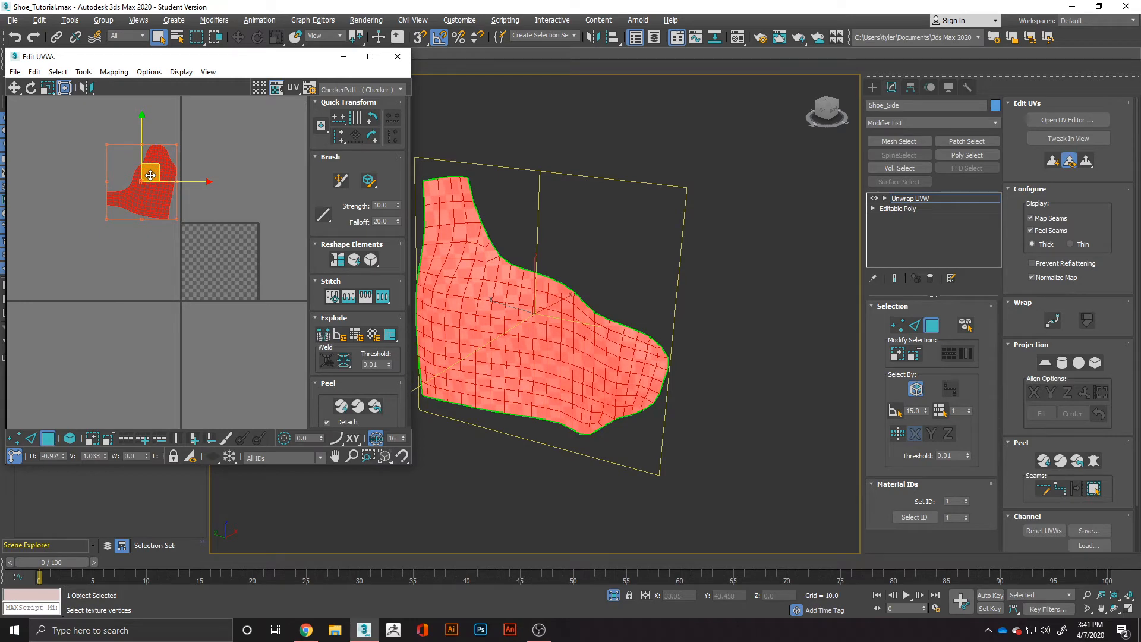
# - Close the UV editor and convert Shoe_Side to an Editable Poly
pyautogui.click(402, 62)
pyautogui.rightClick(492, 340)
pyautogui.moveTo(529, 465)
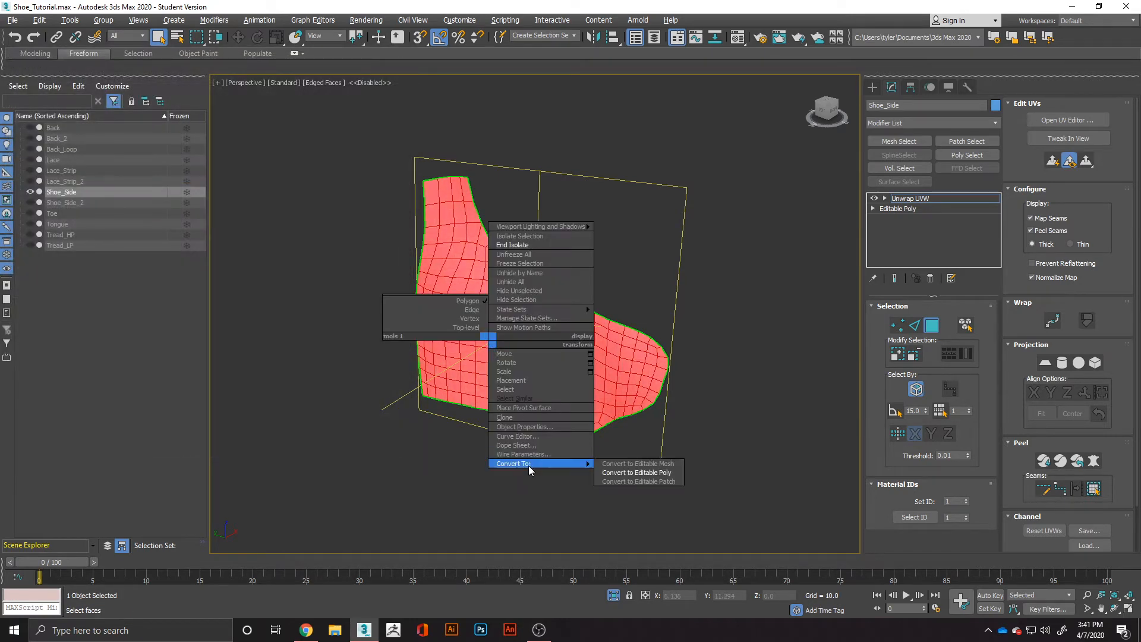
pyautogui.click(636, 472)
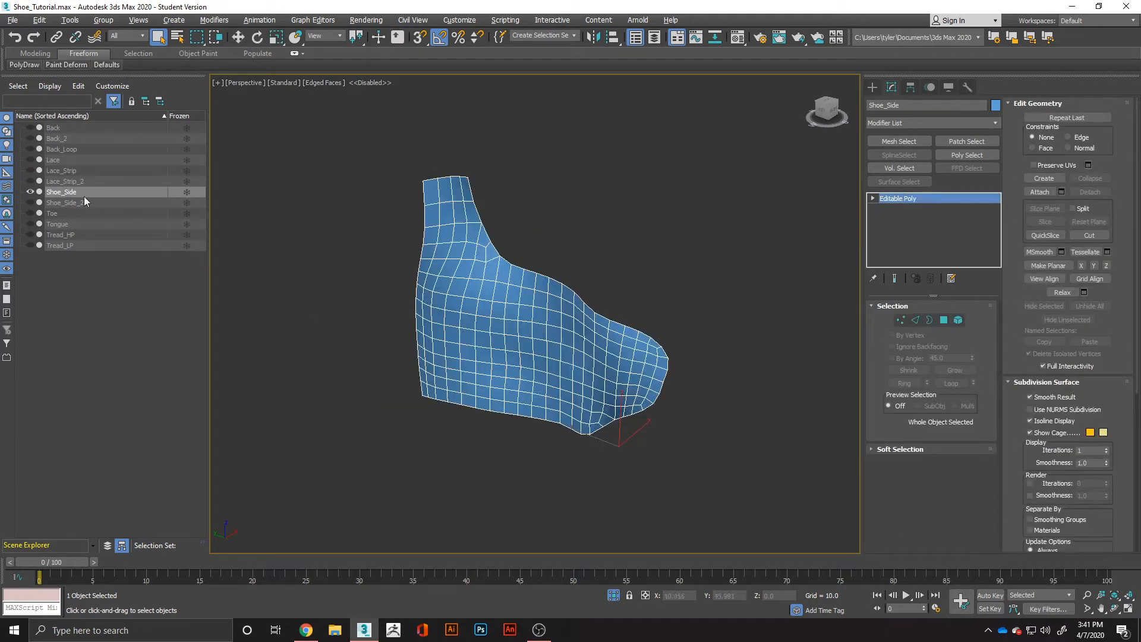
# - End the isolation to bring back the remaining shoe parts and hide Shoe_Side
pyautogui.rightClick(331, 298)
pyautogui.click(383, 200)
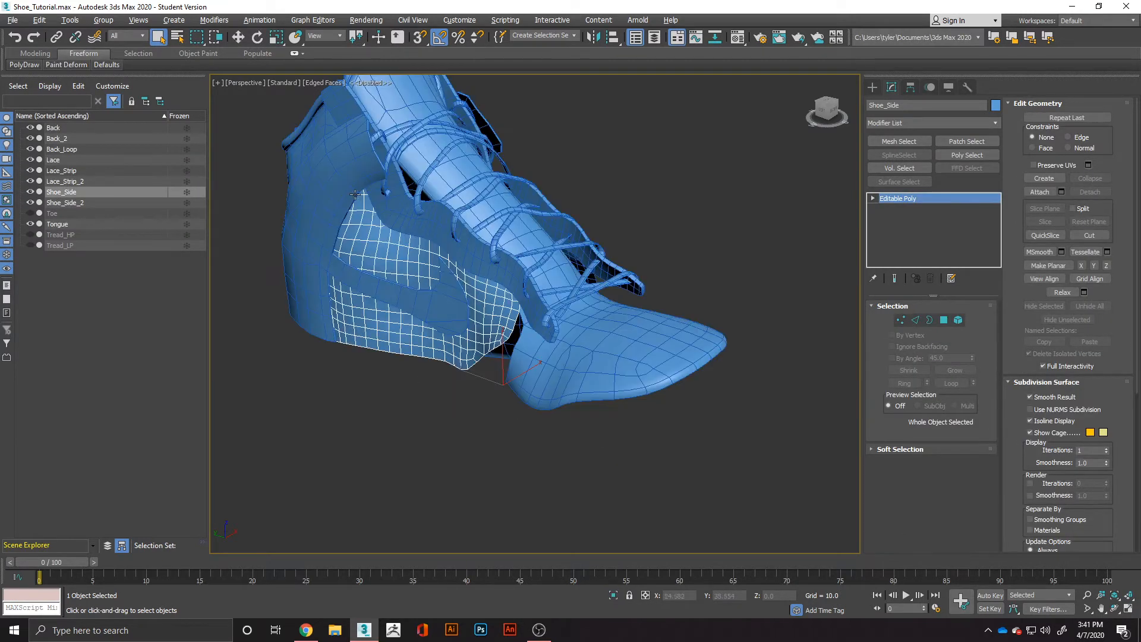
pyautogui.click(30, 192)
# - Select the Shoe_Side_2 object on the opposite side of the shoe and isolate it
pyautogui.moveTo(469, 299)
pyautogui.keyDown('alt'); pyautogui.mouseDown(button='middle')
pyautogui.moveTo(573, 298)
pyautogui.moveTo(485, 297)
pyautogui.mouseUp(button='middle'); pyautogui.keyUp('alt')
pyautogui.click(556, 384)
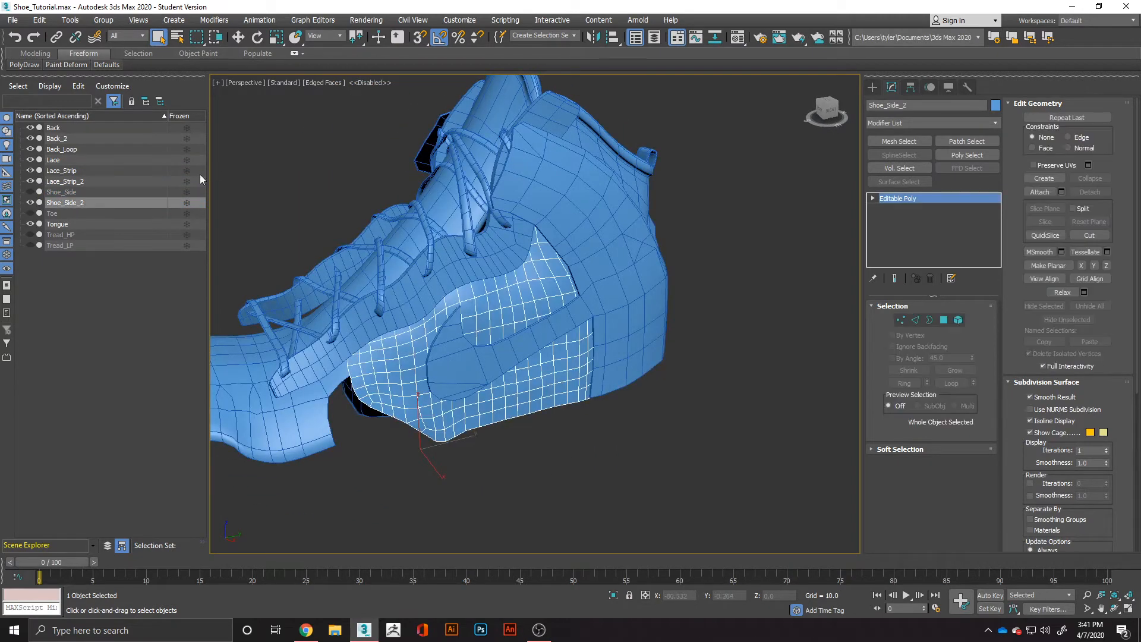
pyautogui.hotkey('alt', 'q')
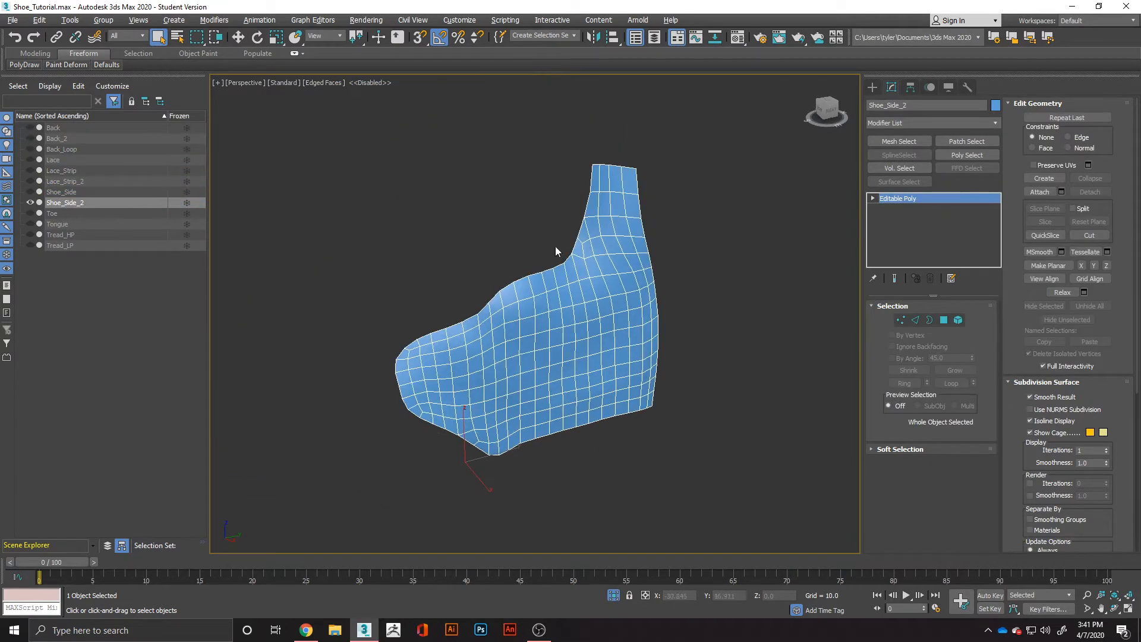
# - Select all of Shoe_Side_2's polygons, bring up their smoothing groups, and clear the polygon selection
pyautogui.click(944, 320)
pyautogui.hotkey('ctrl', 'a')
pyautogui.scroll(-2, 1096, 512)
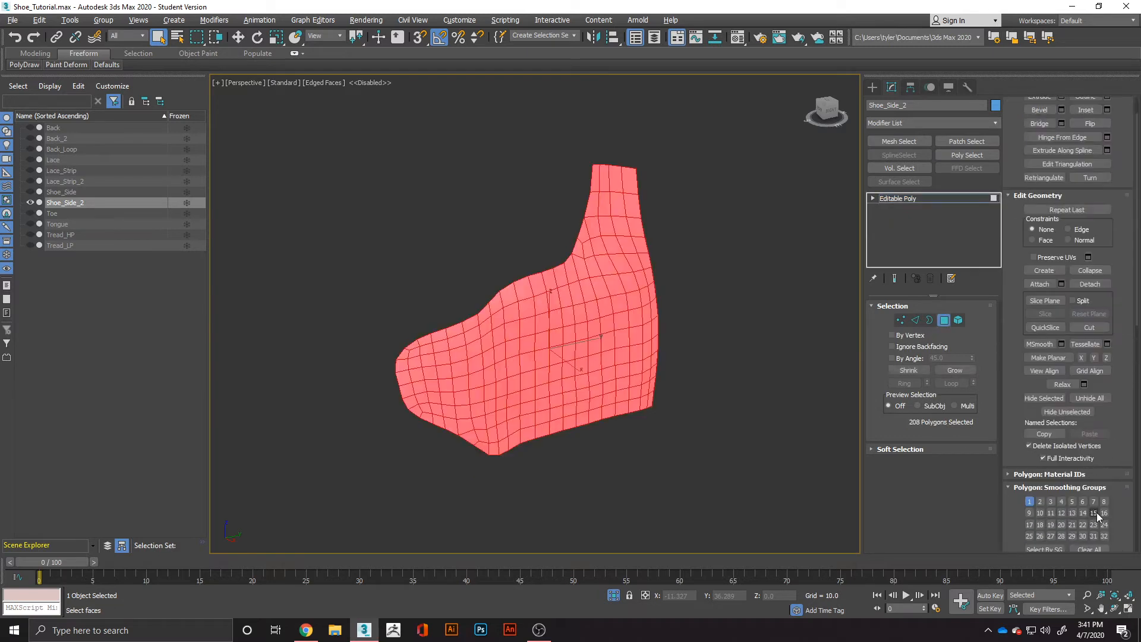
pyautogui.click(770, 447)
# - Leave polygon editing, apply an Unwrap UVW modifier to the whole Shoe_Side_2 object, and run Quick Peel
pyautogui.click(921, 123)
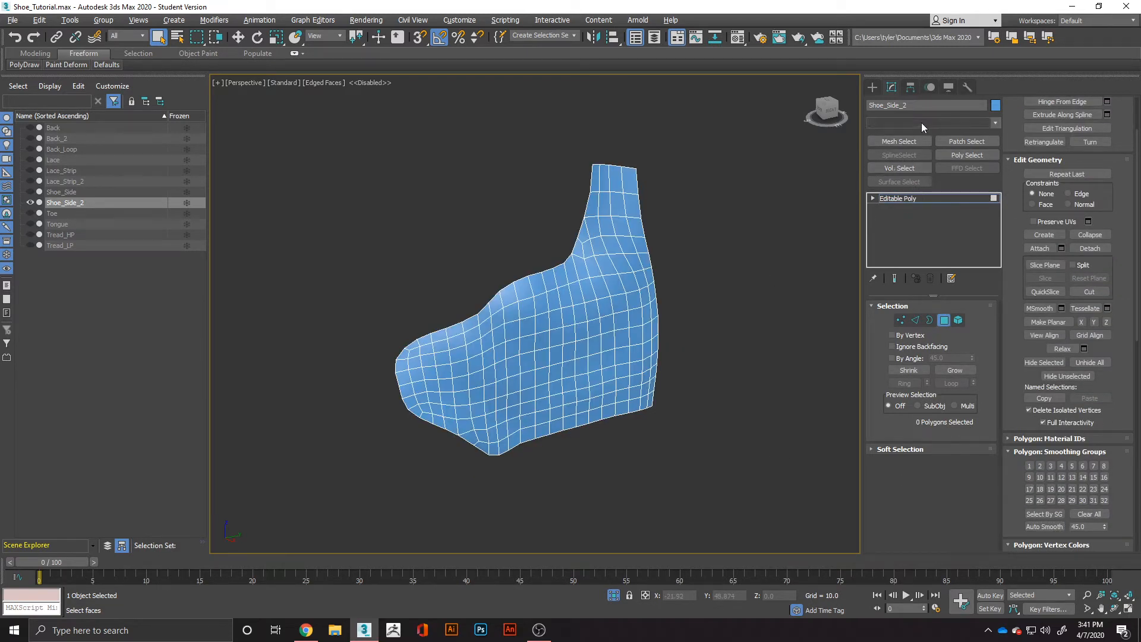
pyautogui.click(921, 123)
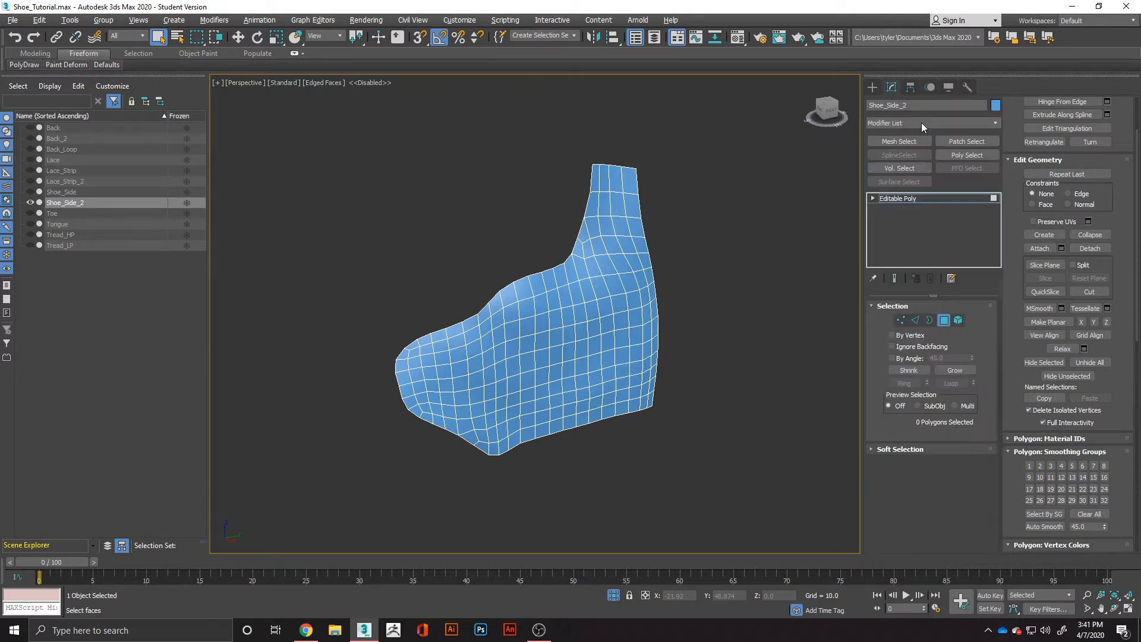
pyautogui.press('4')
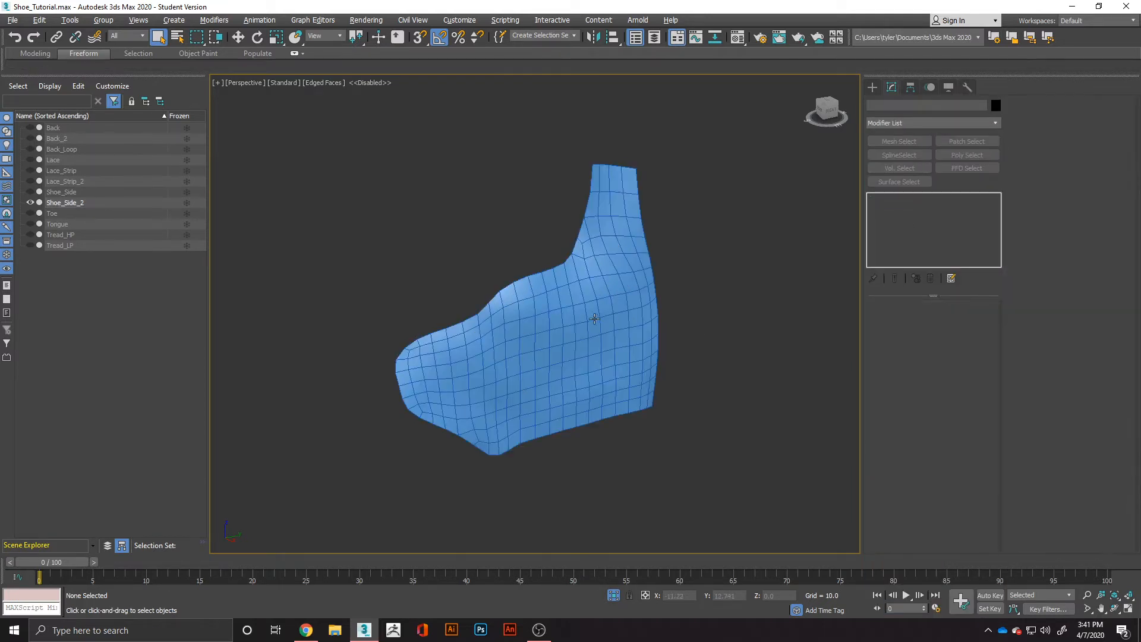
pyautogui.click(928, 120)
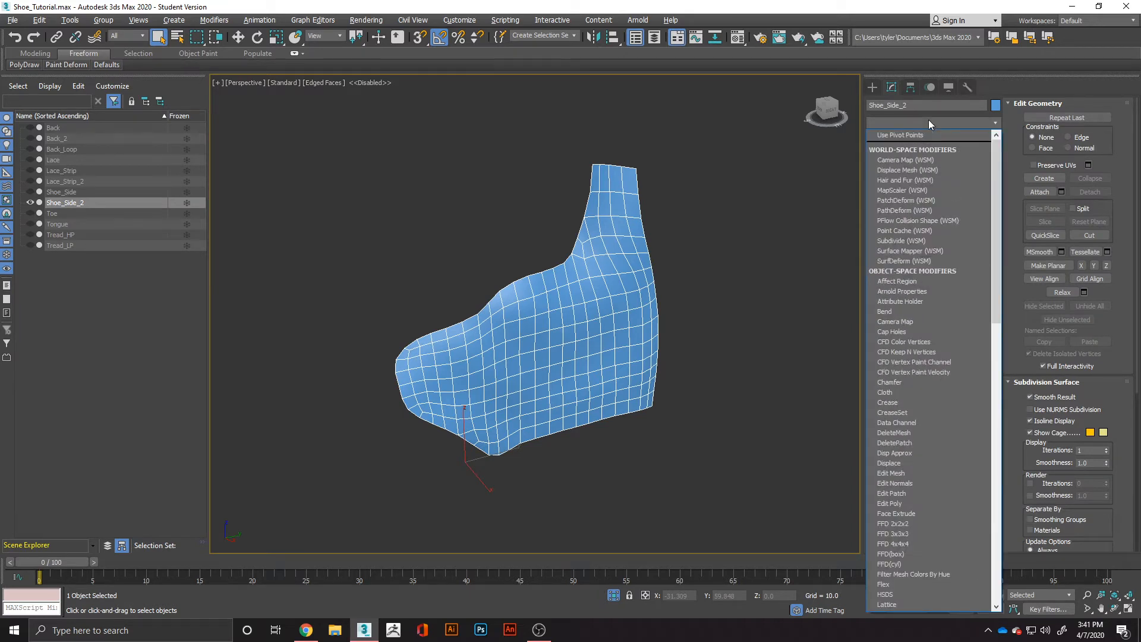
pyautogui.press('u')
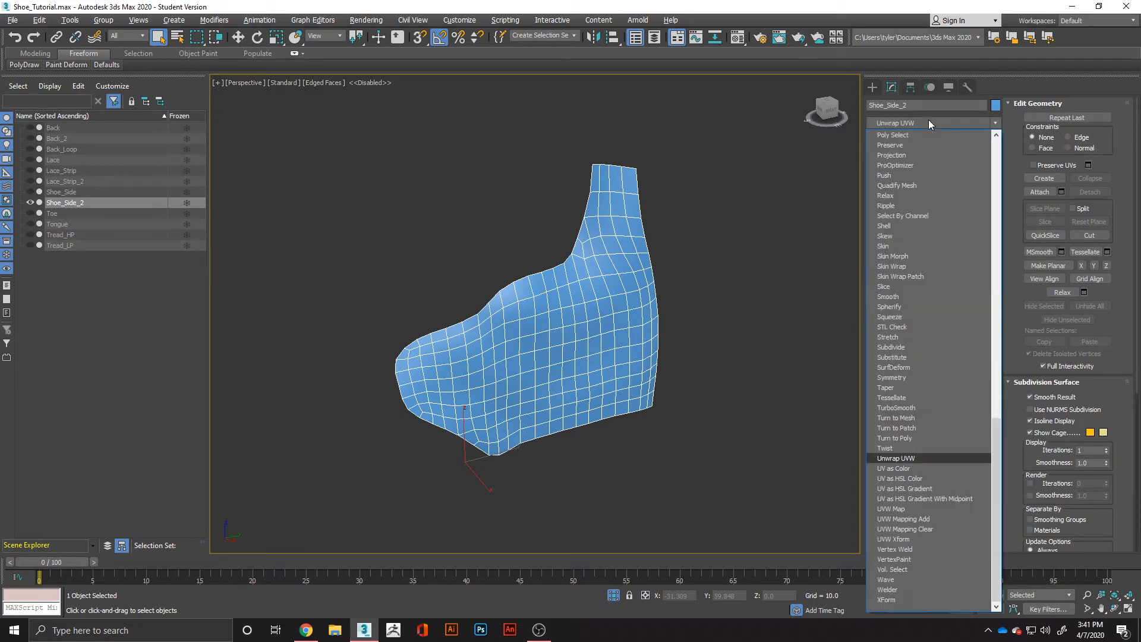
pyautogui.press('Return')
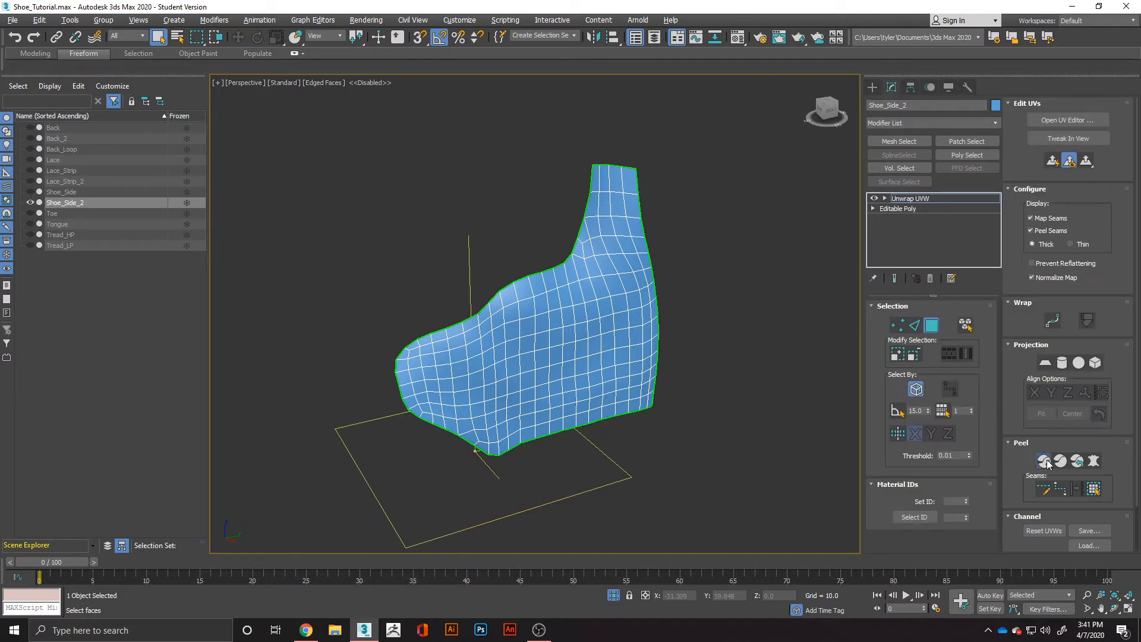
pyautogui.click(1044, 460)
# - Select all of Shoe_Side_2's UV polygons and relax them by polygon angles with 100 iterations and an amount of 1.0
pyautogui.click(92, 306)
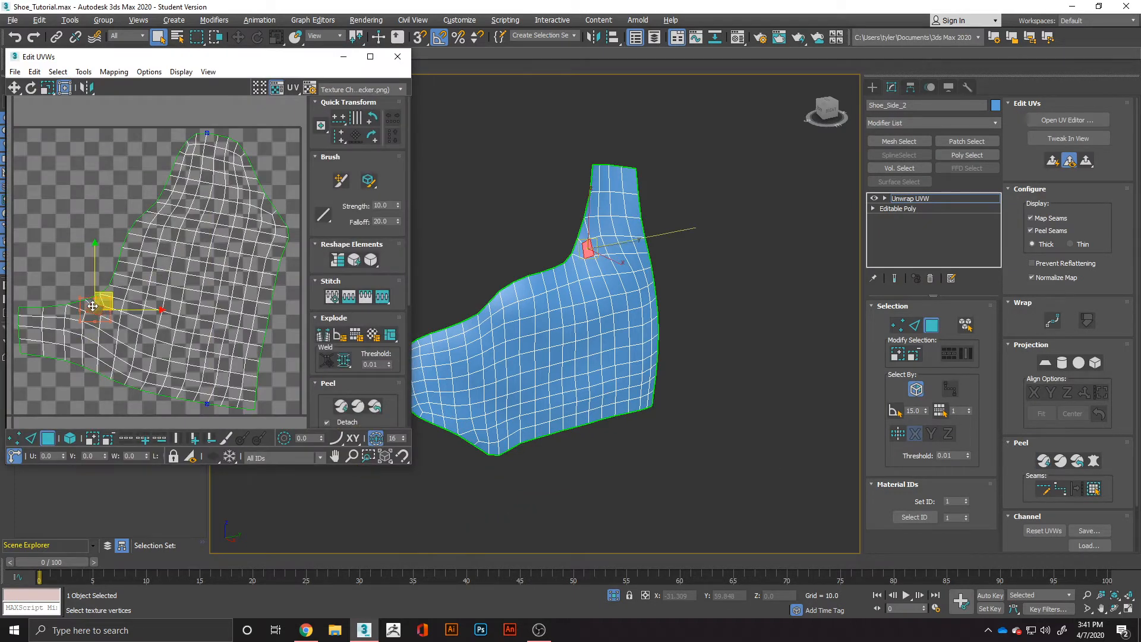
pyautogui.hotkey('ctrl', 'a')
pyautogui.click(83, 71)
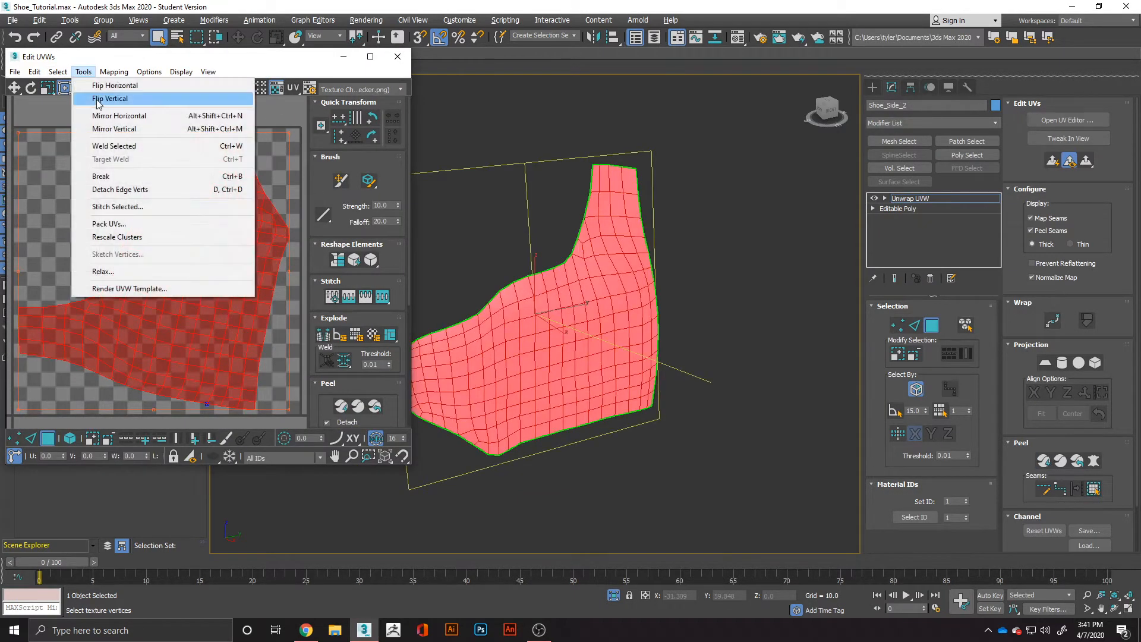
pyautogui.click(103, 271)
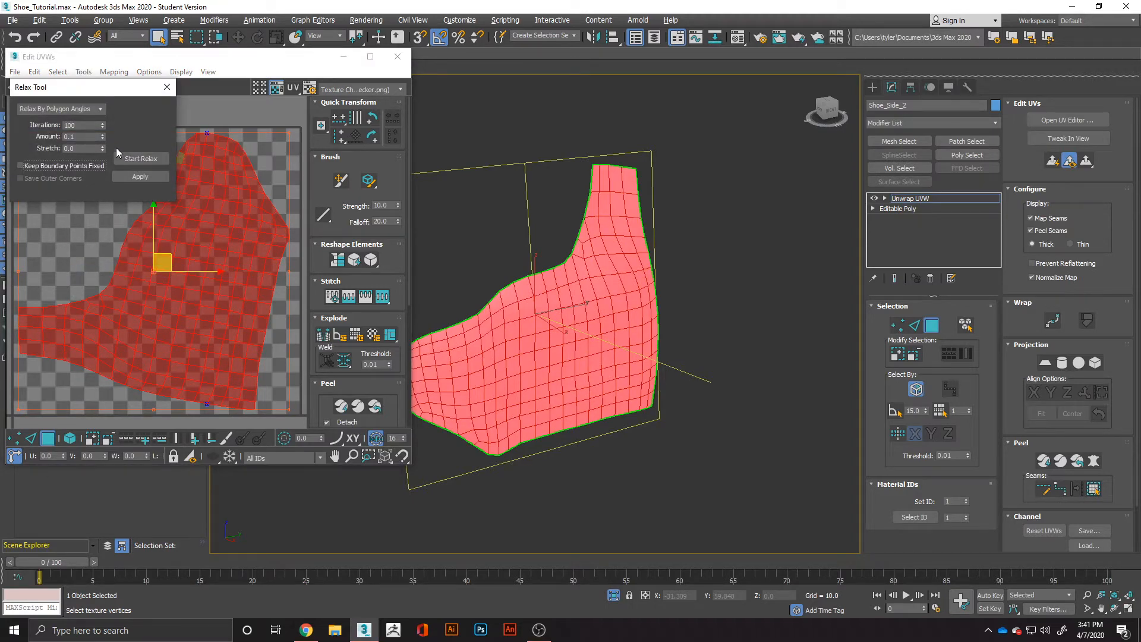
pyautogui.moveTo(101, 139); pyautogui.dragTo(101, 125)
pyautogui.click(140, 159)
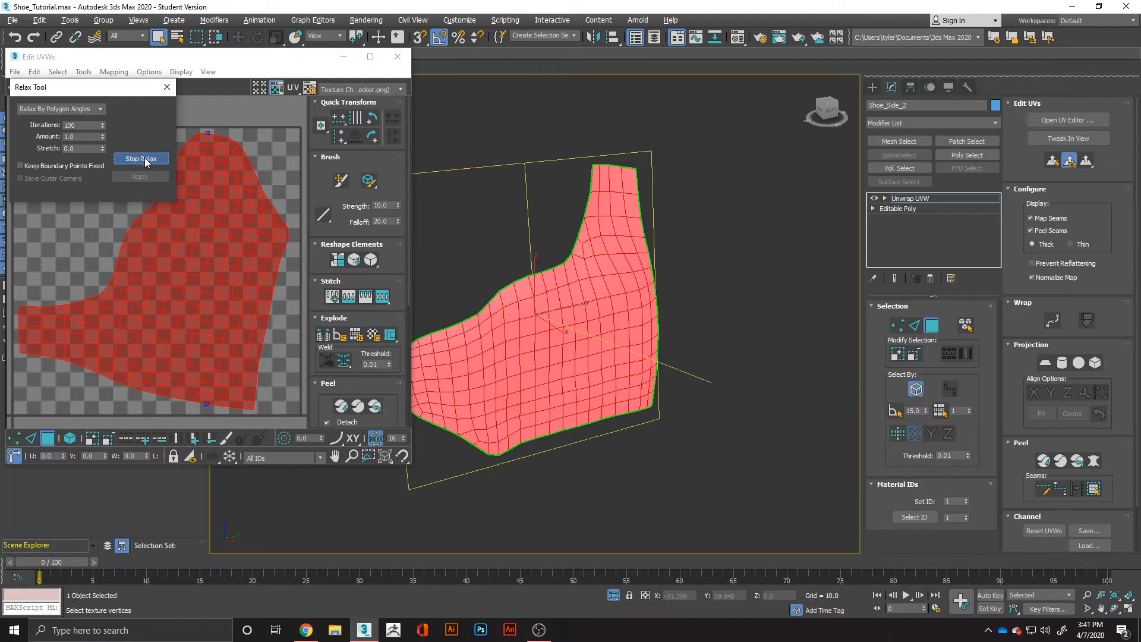
pyautogui.click(141, 159)
pyautogui.click(167, 88)
# - Show the CheckerPattern texture on Shoe_Side_2 and move its UV shell above the texture tile, about 1.04 in V
pyautogui.click(360, 89)
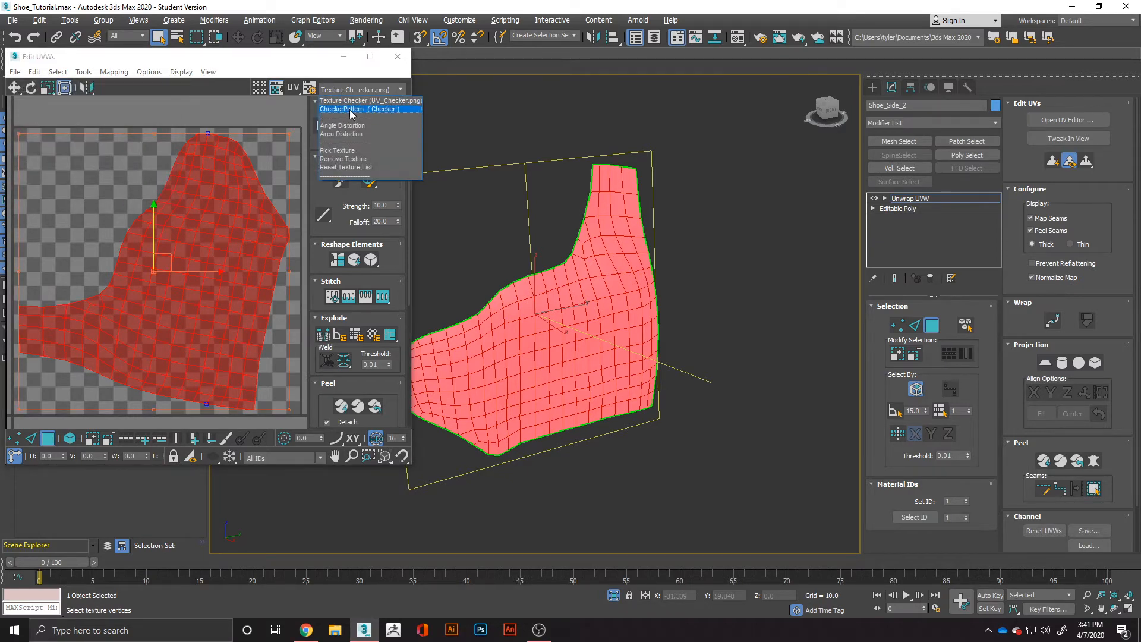
pyautogui.click(347, 118)
pyautogui.moveTo(598, 312)
pyautogui.keyDown('alt'); pyautogui.mouseDown(button='middle')
pyautogui.moveTo(525, 310)
pyautogui.moveTo(595, 306)
pyautogui.mouseUp(button='middle'); pyautogui.keyUp('alt')
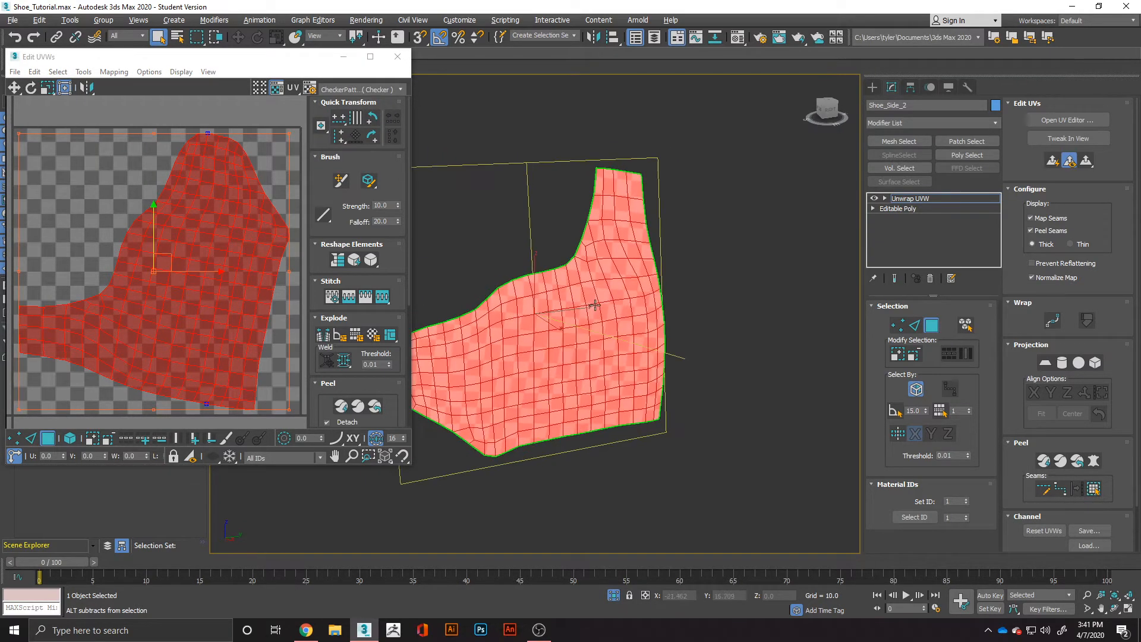
pyautogui.scroll(-5, 252, 237)
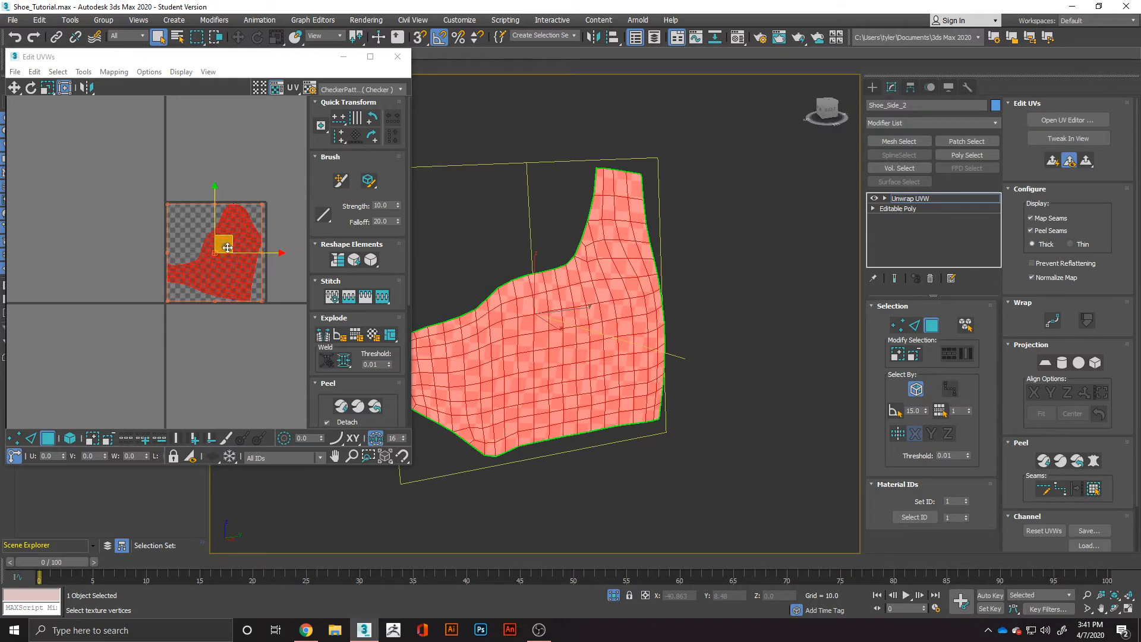
pyautogui.moveTo(227, 247); pyautogui.dragTo(231, 143)
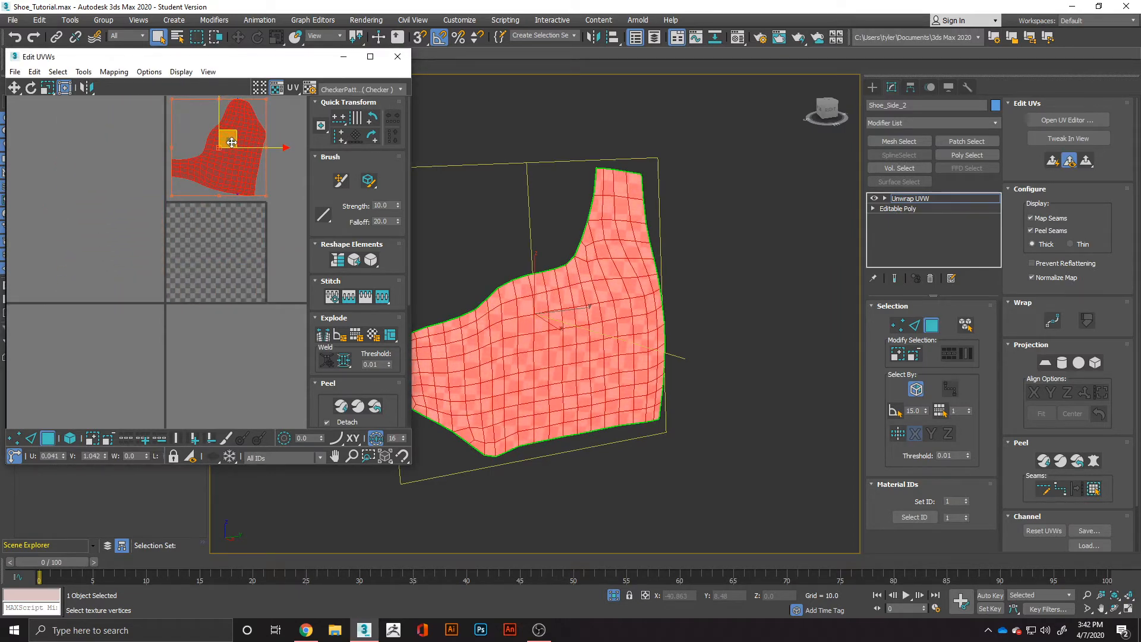
# - Close the UV editor and convert Shoe_Side_2 to an Editable Poly
pyautogui.click(398, 56)
pyautogui.rightClick(465, 300)
pyautogui.moveTo(522, 421)
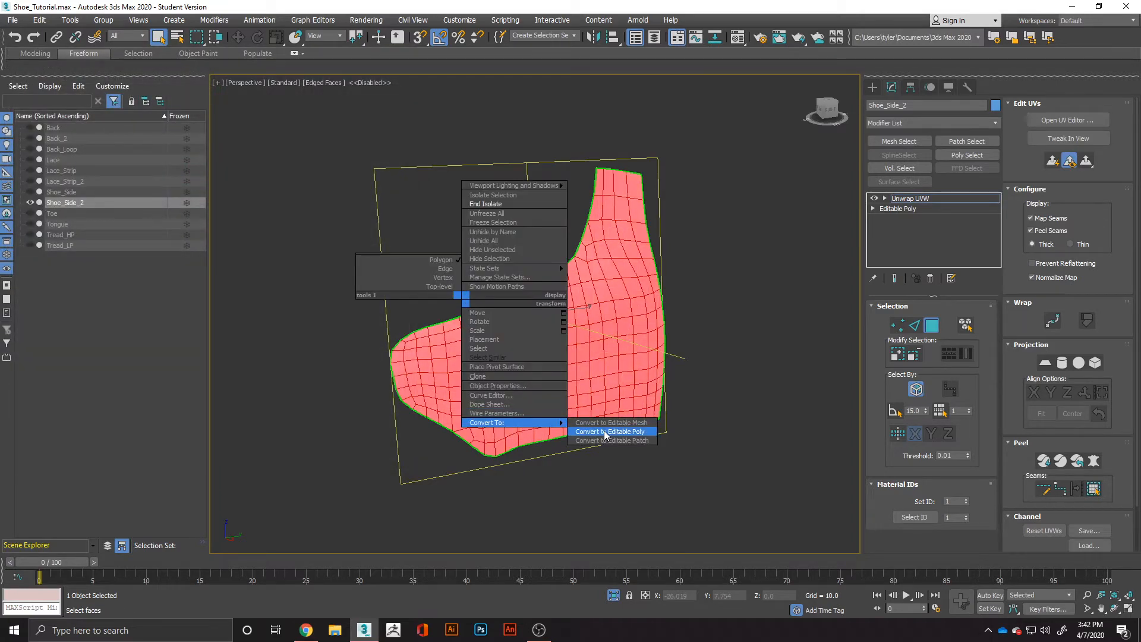
pyautogui.click(627, 433)
# - Deselect everything, end the isolation to bring back the other shoe parts, and hide Shoe_Side_2
pyautogui.click(634, 486)
pyautogui.rightClick(627, 472)
pyautogui.click(648, 392)
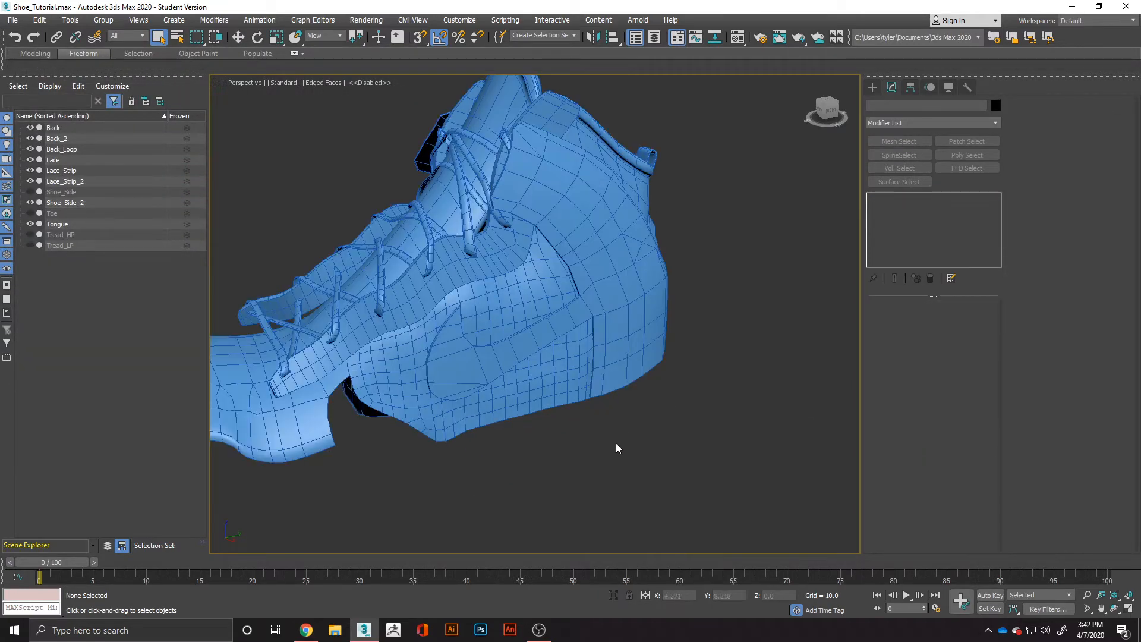
pyautogui.click(30, 202)
# - Select the Lace object that crosses over the shoe's tongue
pyautogui.scroll(-5, 555, 328)
pyautogui.scroll(5, 538, 319)
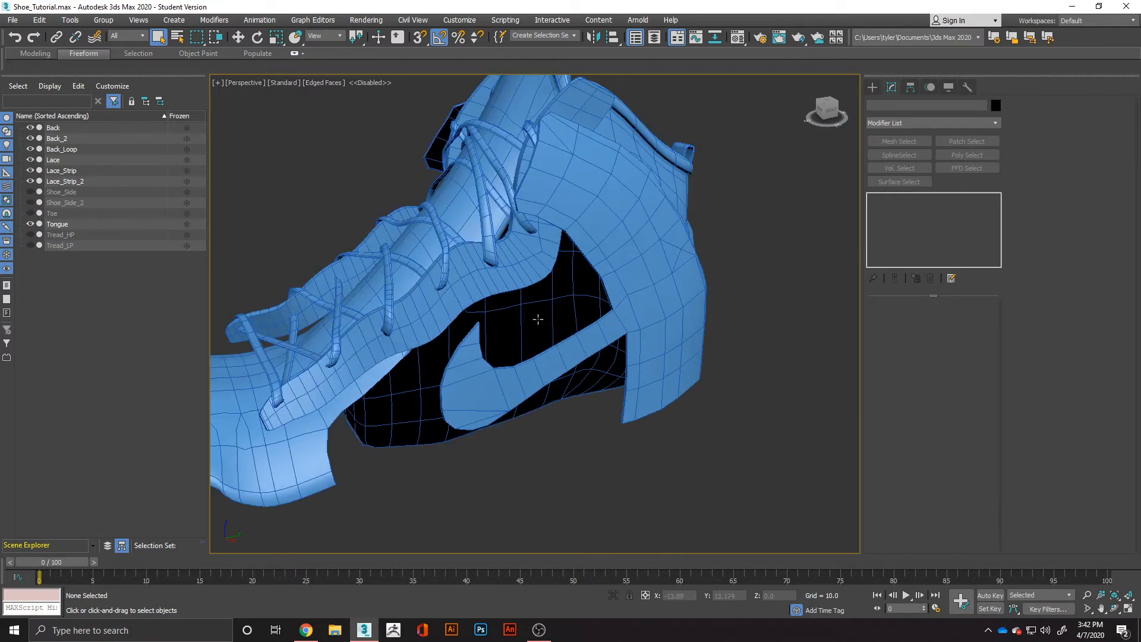
pyautogui.keyDown('alt'); pyautogui.moveTo(508, 353); pyautogui.dragTo(551, 369, button='middle'); pyautogui.keyUp('alt')
pyautogui.click(603, 291)
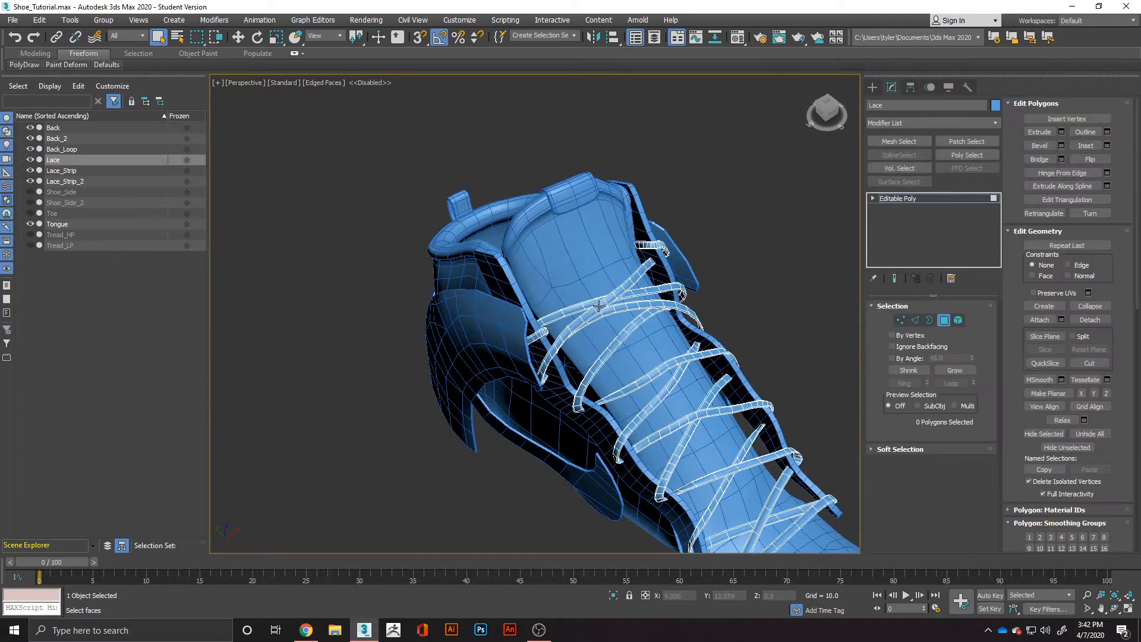
pyautogui.scroll(-3, 579, 342)
pyautogui.keyDown('alt'); pyautogui.moveTo(652, 400); pyautogui.dragTo(509, 364, button='middle'); pyautogui.keyUp('alt')
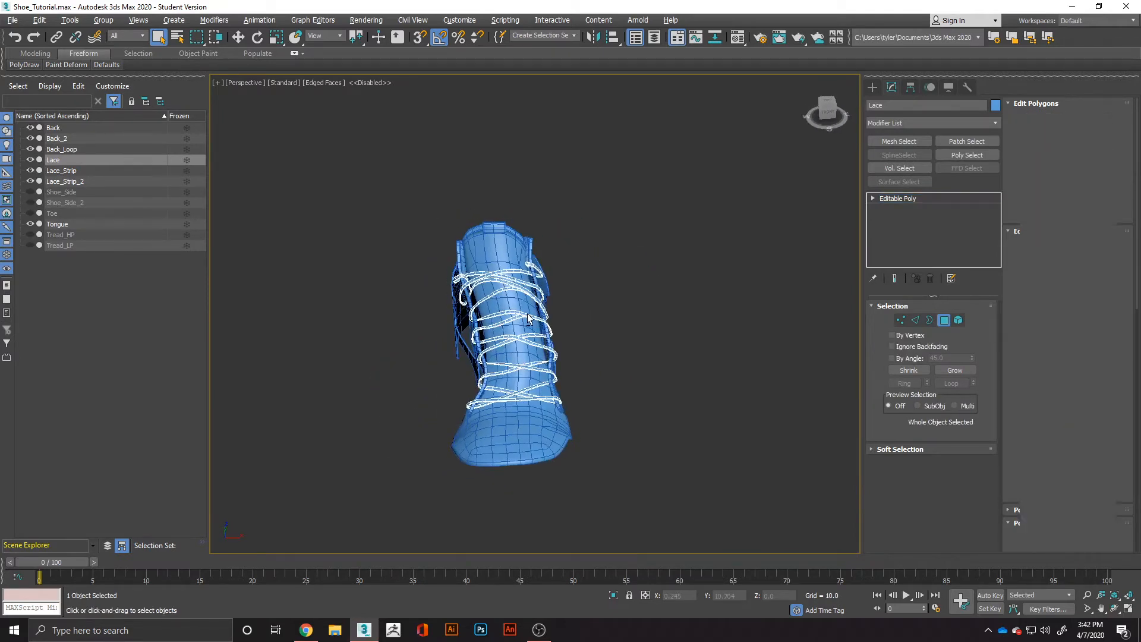
# - Isolate the Lace object so that only the laces show
pyautogui.hotkey('alt', 'q')
pyautogui.scroll(2, 580, 324)
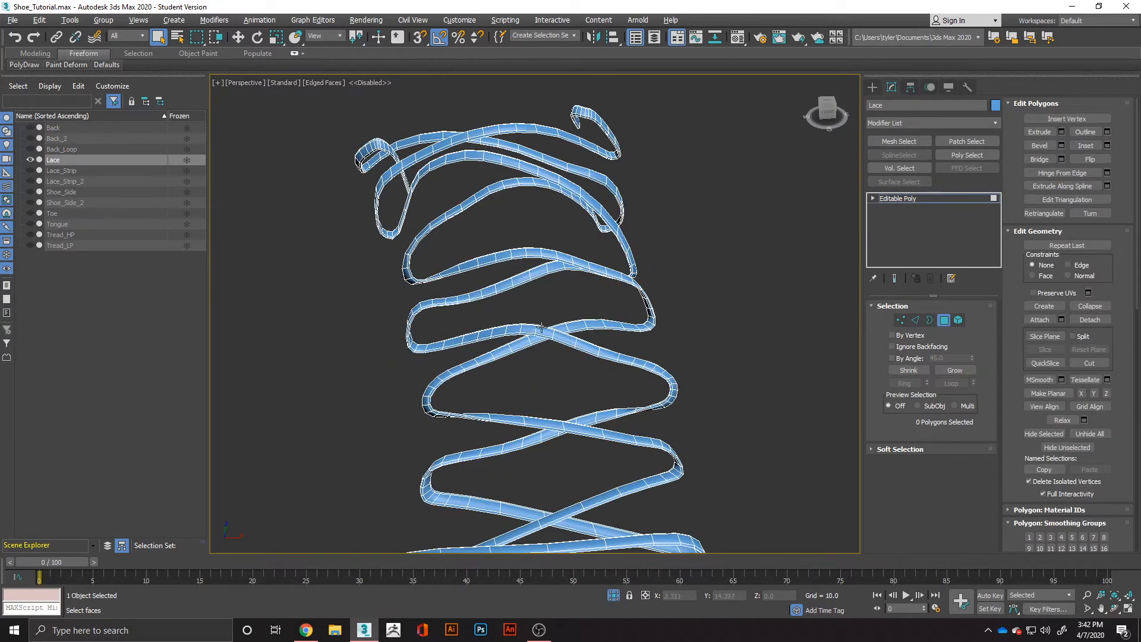
pyautogui.scroll(-3, 541, 326)
pyautogui.keyDown('alt'); pyautogui.moveTo(605, 337); pyautogui.dragTo(683, 342, button='middle'); pyautogui.keyUp('alt')
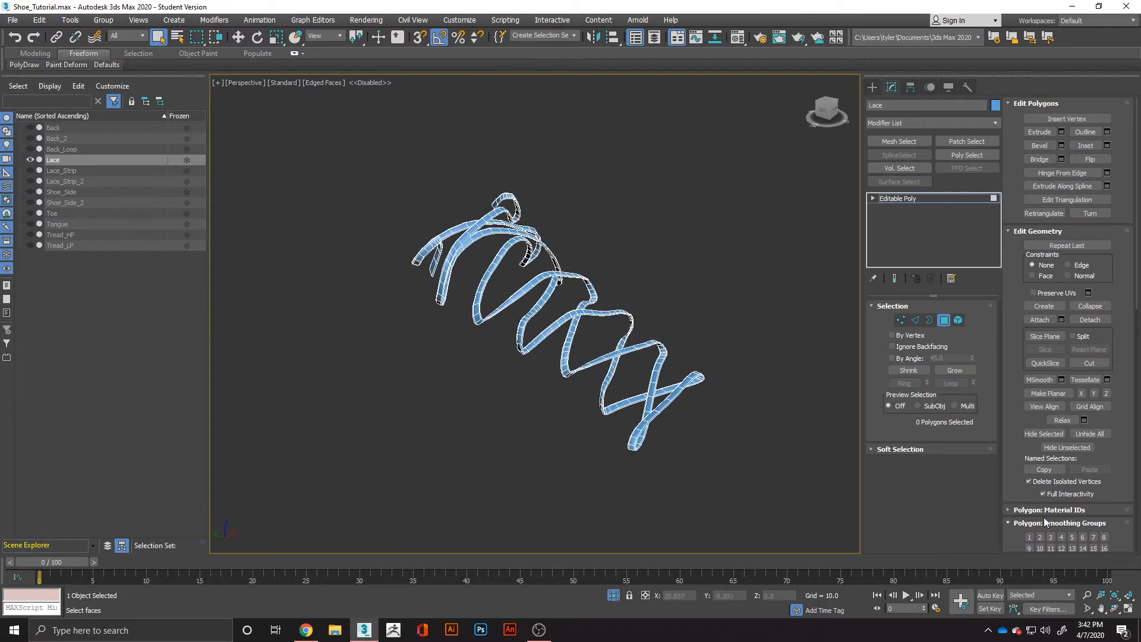
pyautogui.scroll(3, 731, 390)
pyautogui.scroll(-2, 698, 391)
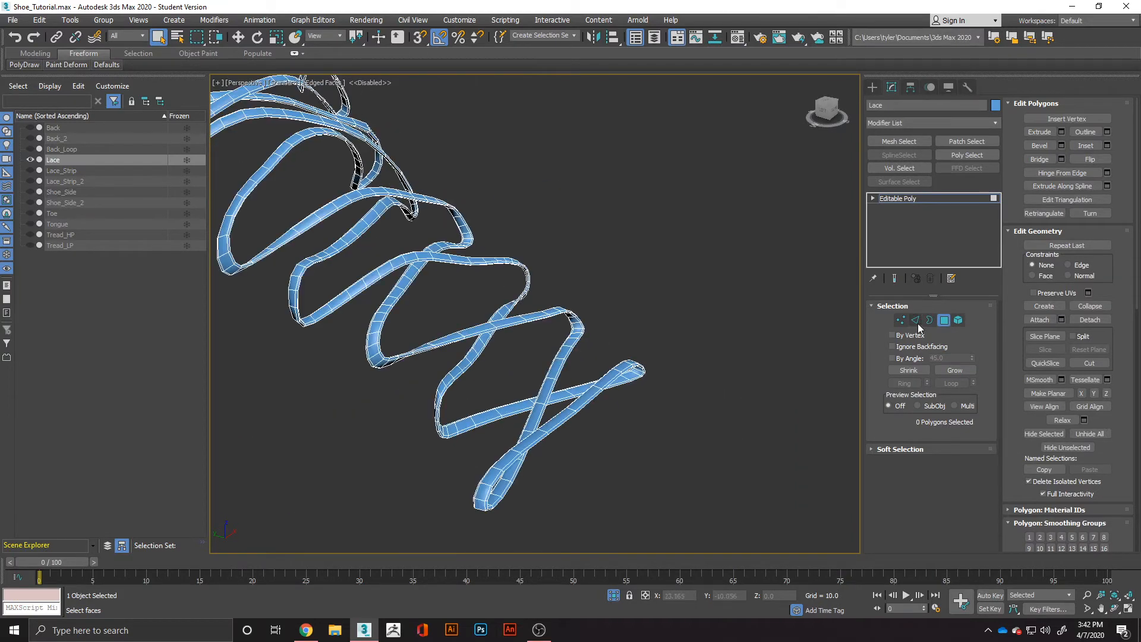
# - Select all Lace polygons, clear their smoothing groups and assign smoothing group 1
pyautogui.click(558, 382)
pyautogui.hotkey('ctrl', 'a')
pyautogui.scroll(-3, 1070, 434)
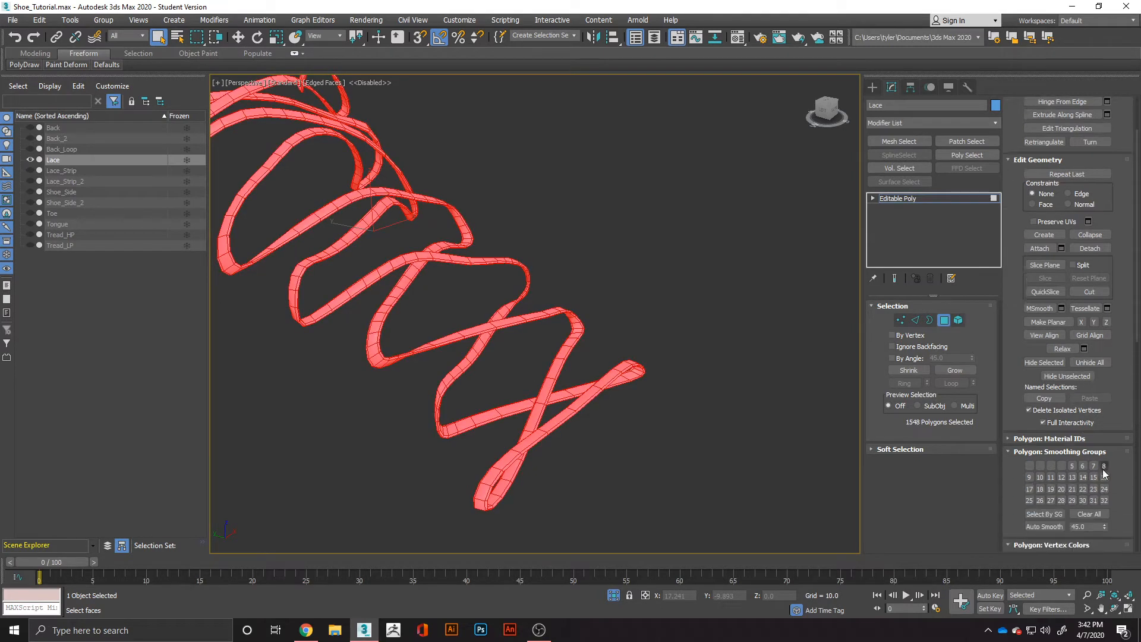
pyautogui.scroll(-2, 1075, 462)
pyautogui.click(1090, 467)
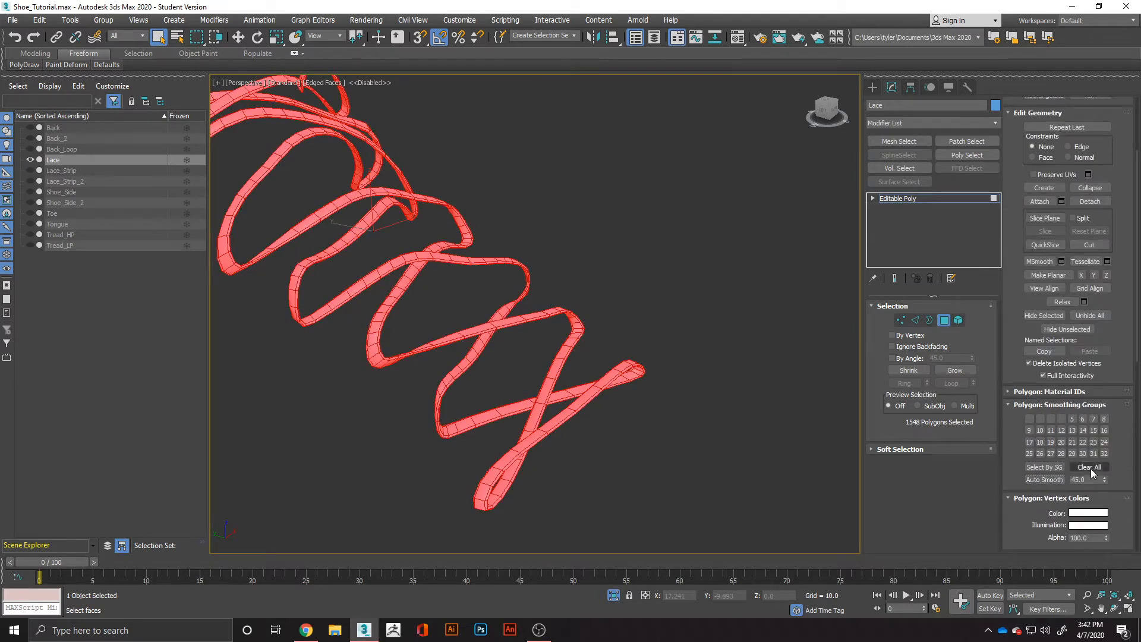
pyautogui.click(1030, 419)
pyautogui.click(659, 425)
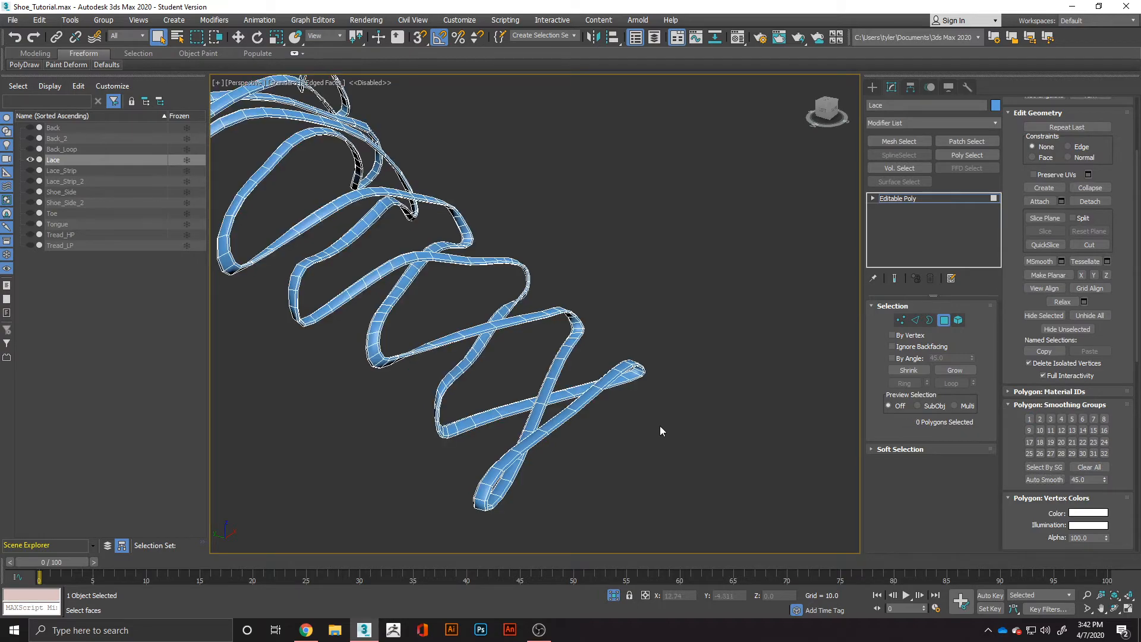
# - Try Auto Smooth at 45 on all Lace polygons, and put them back in smoothing group 1
pyautogui.keyDown('alt'); pyautogui.moveTo(665, 423); pyautogui.dragTo(725, 445, button='middle'); pyautogui.keyUp('alt')
pyautogui.hotkey('ctrl', 'a')
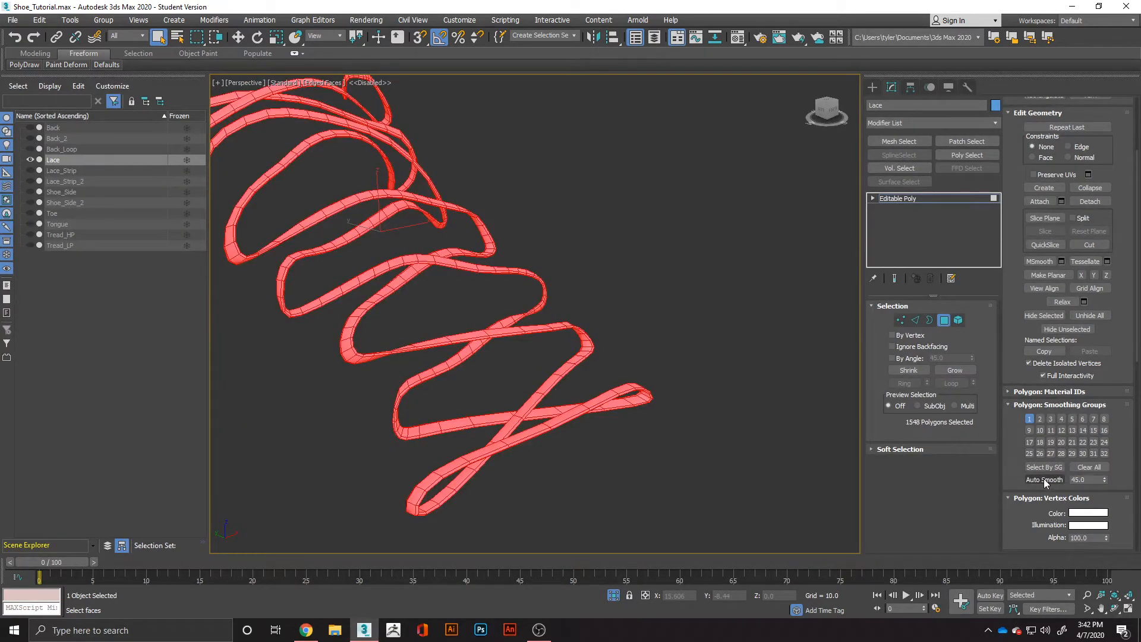
pyautogui.scroll(-5, 416, 356)
pyautogui.keyDown('alt'); pyautogui.moveTo(415, 356); pyautogui.dragTo(381, 351, button='middle'); pyautogui.keyUp('alt')
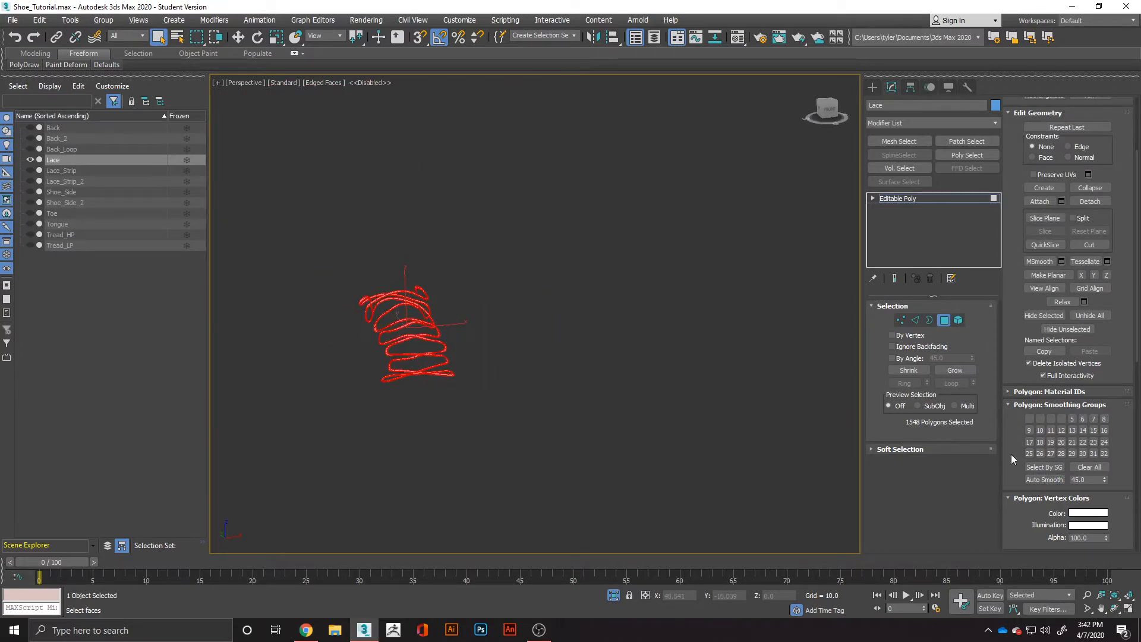
pyautogui.click(1091, 468)
pyautogui.click(1029, 418)
pyautogui.click(492, 420)
# - Leave polygon editing on the Lace, add an Unwrap UVW modifier and open the UV editor
pyautogui.scroll(5, 410, 376)
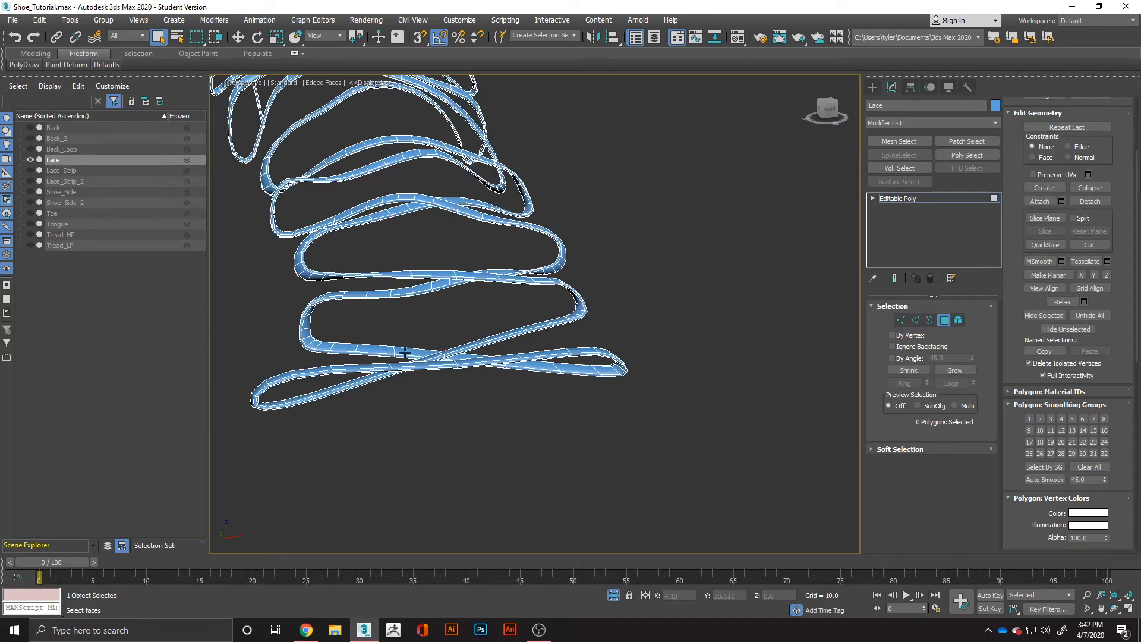
pyautogui.scroll(2, 404, 371)
pyautogui.keyDown('alt'); pyautogui.moveTo(404, 366); pyautogui.dragTo(730, 381, button='middle'); pyautogui.keyUp('alt')
pyautogui.click(945, 320)
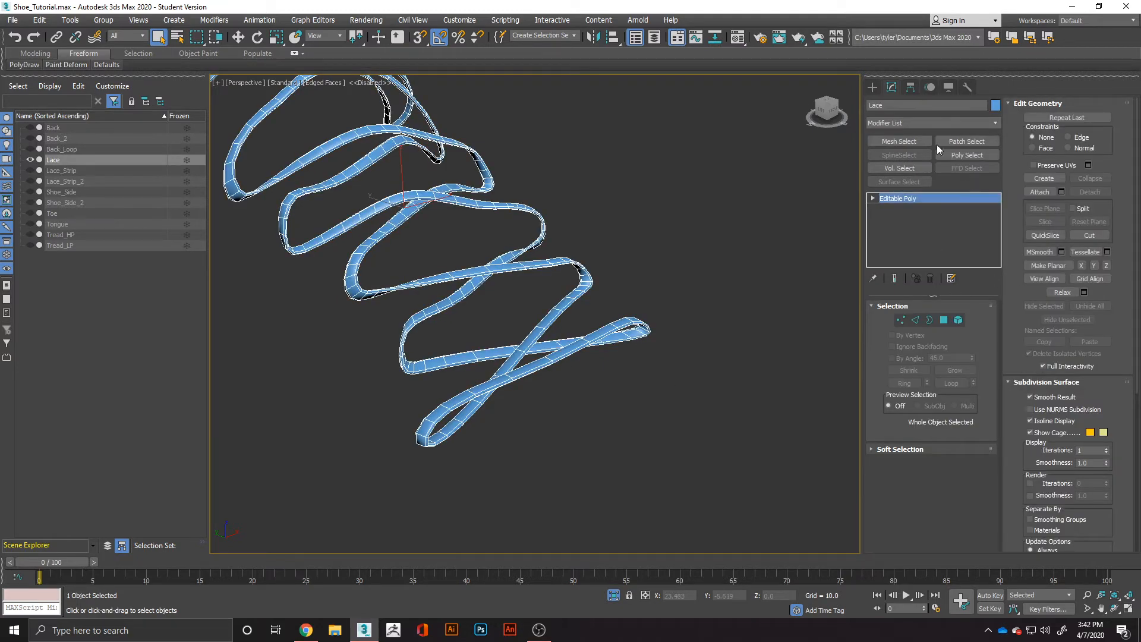
pyautogui.click(908, 123)
pyautogui.press('u')
pyautogui.press('Return')
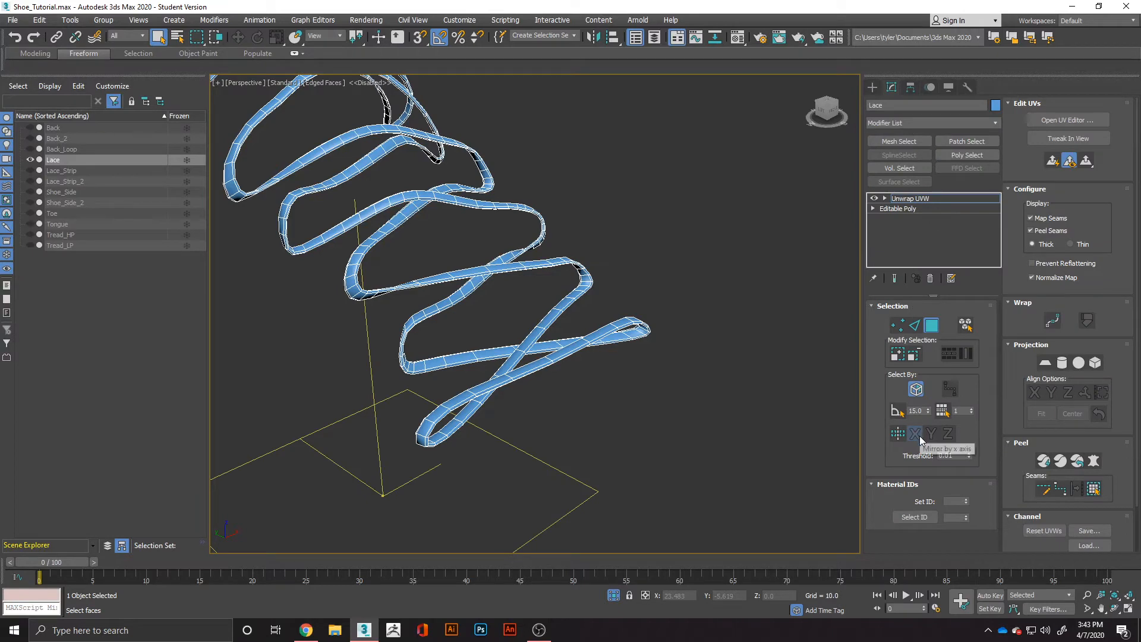
pyautogui.click(1044, 461)
pyautogui.scroll(-2, 248, 343)
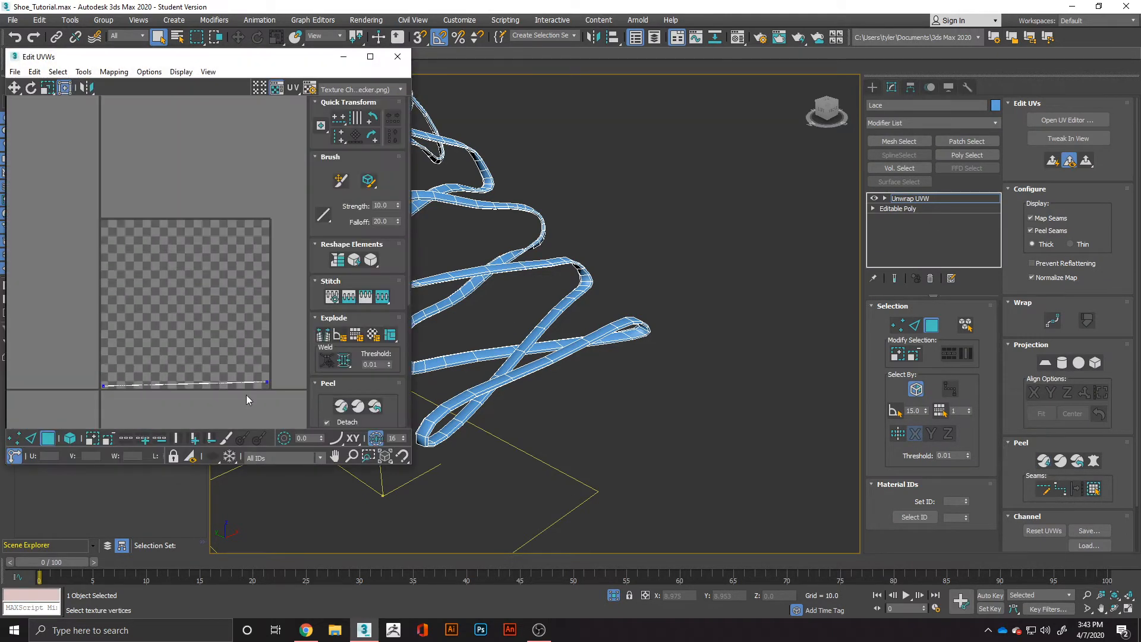
# - Select the edge loop running along the length of the lace and break the UVs along it
pyautogui.scroll(3, 241, 389)
pyautogui.keyDown('alt'); pyautogui.moveTo(636, 411); pyautogui.dragTo(515, 365, button='middle'); pyautogui.keyUp('alt')
pyautogui.scroll(-2, 523, 259)
pyautogui.moveTo(524, 259); pyautogui.dragTo(692, 423, button='middle')
pyautogui.scroll(3, 669, 369)
pyautogui.keyDown('alt'); pyautogui.moveTo(669, 376); pyautogui.dragTo(683, 378, button='middle'); pyautogui.keyUp('alt')
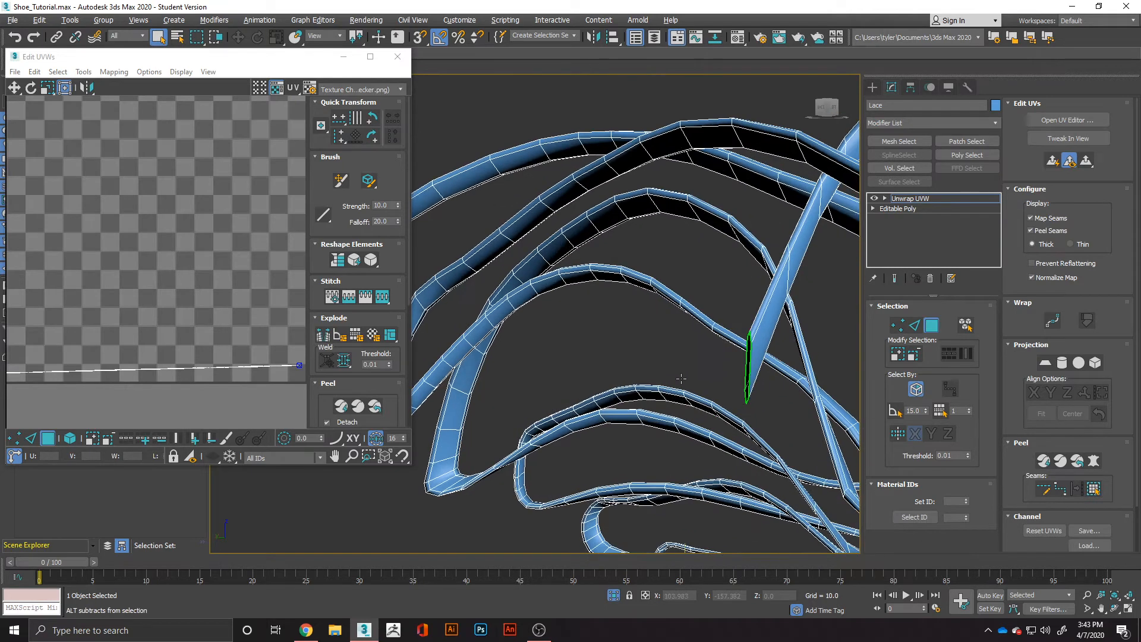
pyautogui.scroll(-4, 681, 376)
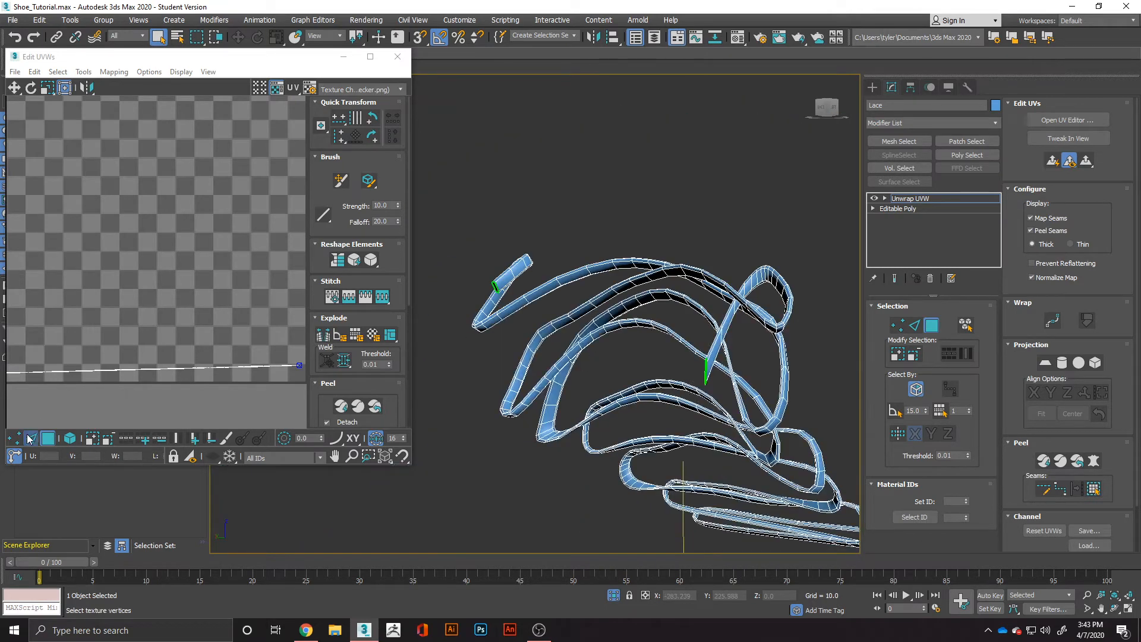
pyautogui.click(31, 438)
pyautogui.scroll(5, 498, 300)
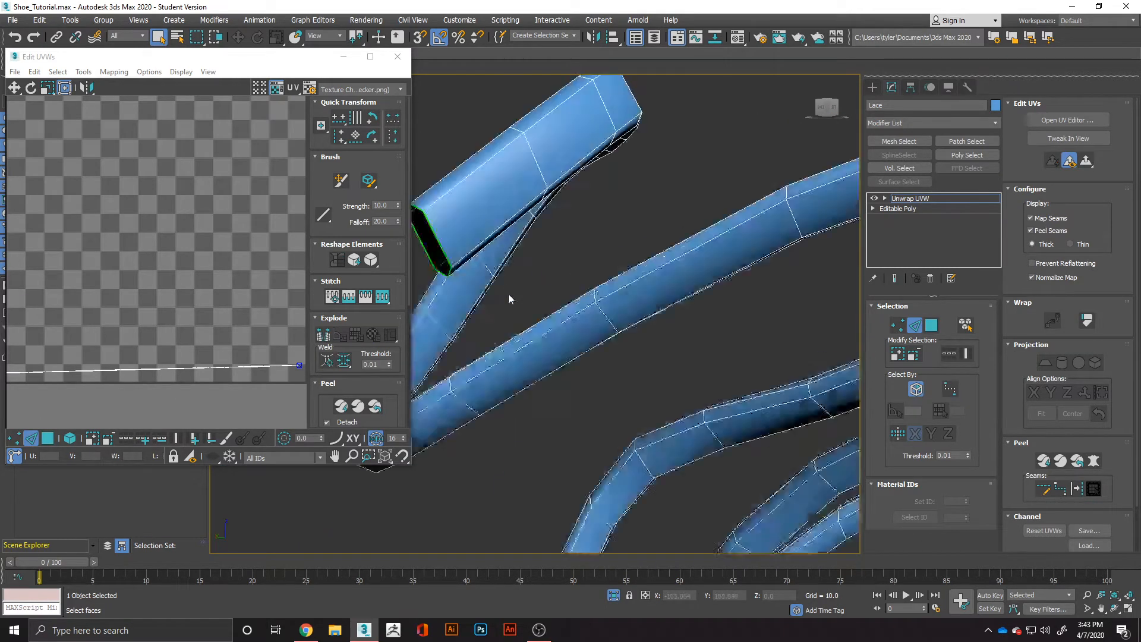
pyautogui.doubleClick(533, 321)
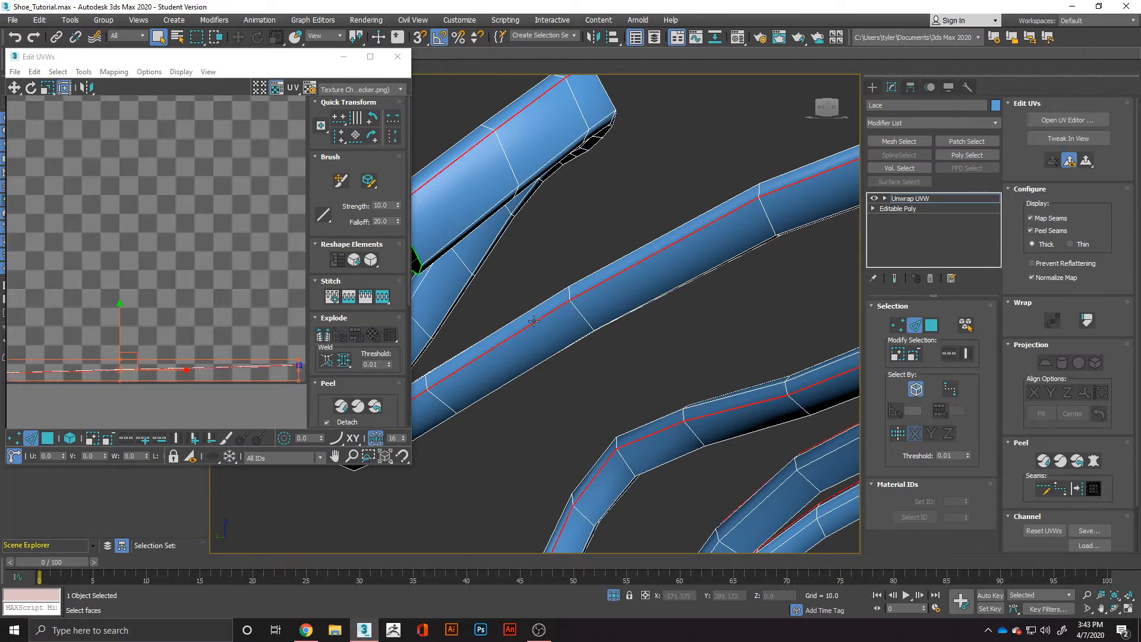
pyautogui.scroll(-4, 533, 321)
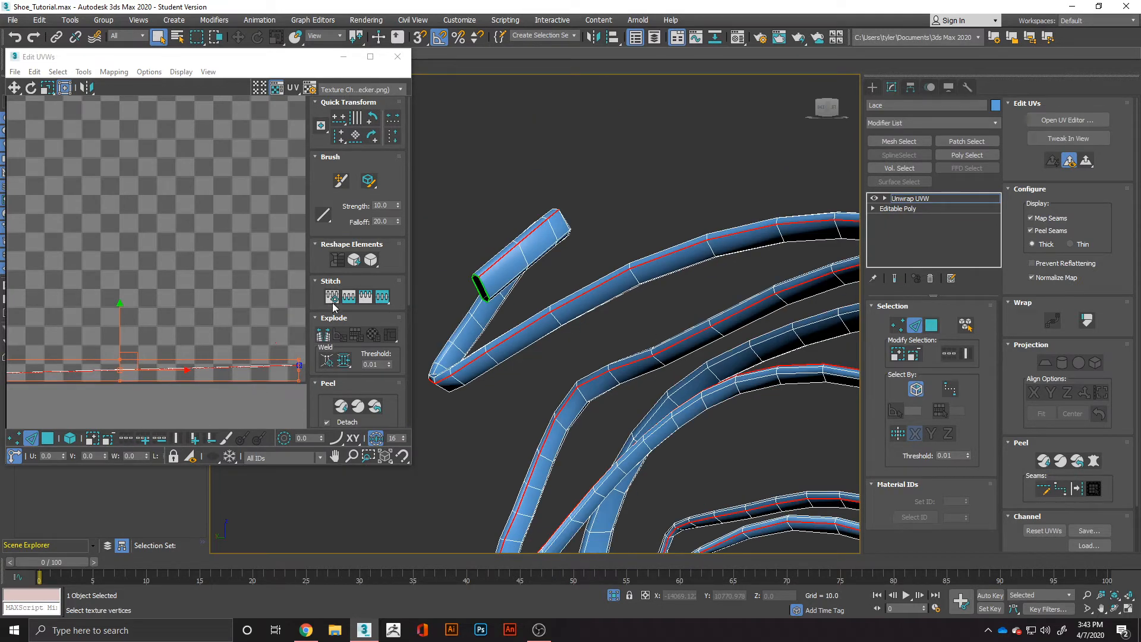
pyautogui.click(326, 336)
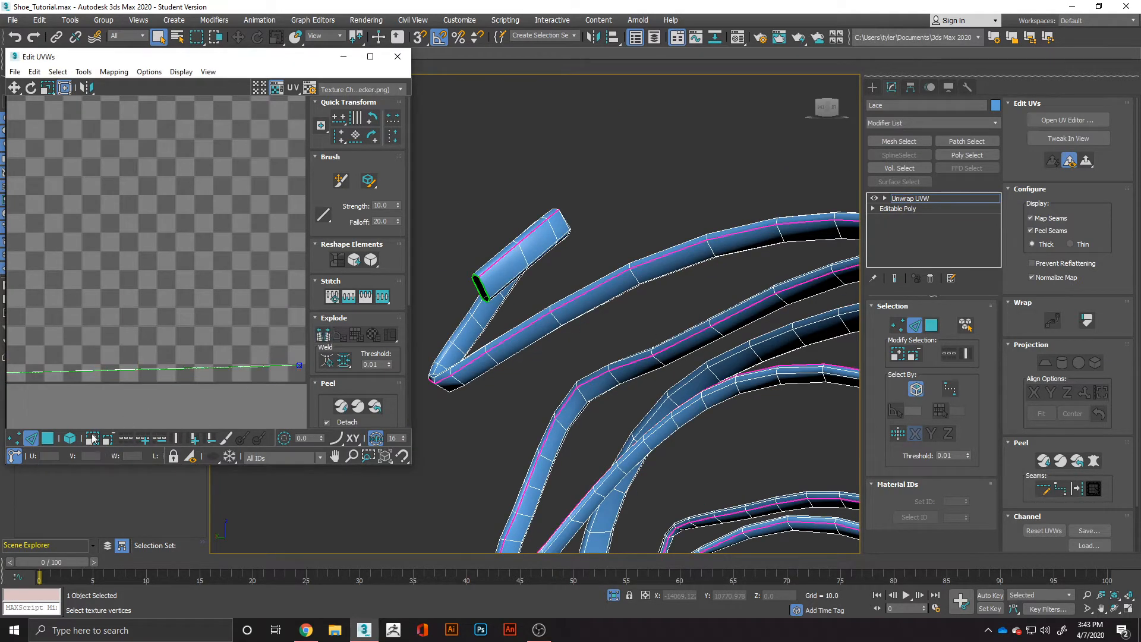
# - Select all lace polygons and unfold them with Quick Peel
pyautogui.click(47, 438)
pyautogui.hotkey('ctrl', 'a')
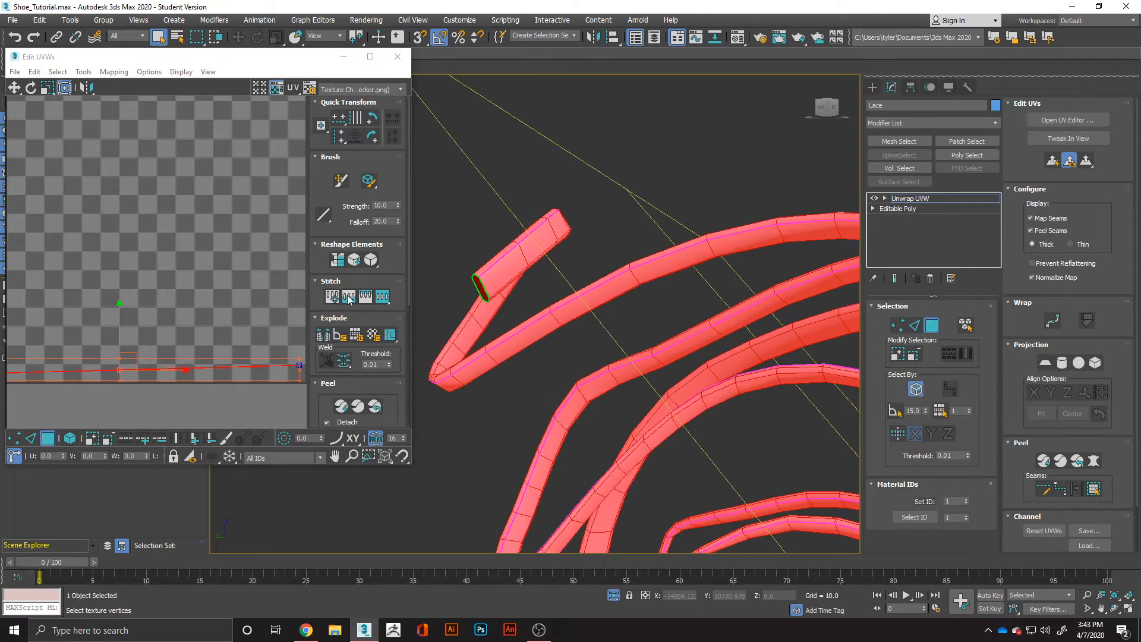
pyautogui.click(340, 406)
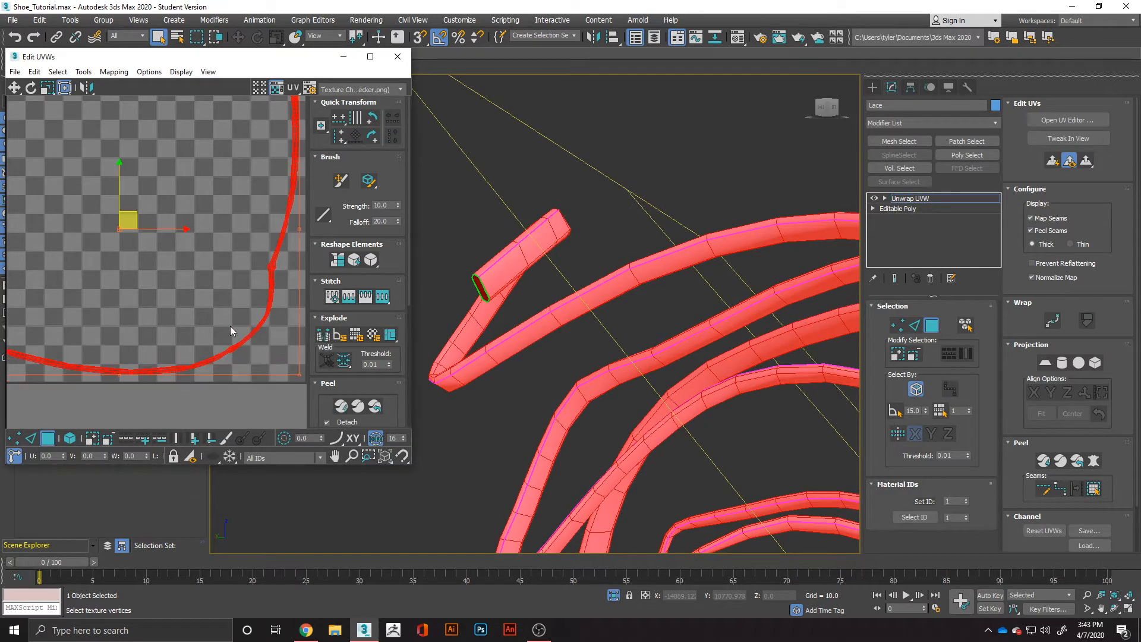
pyautogui.scroll(-3, 230, 331)
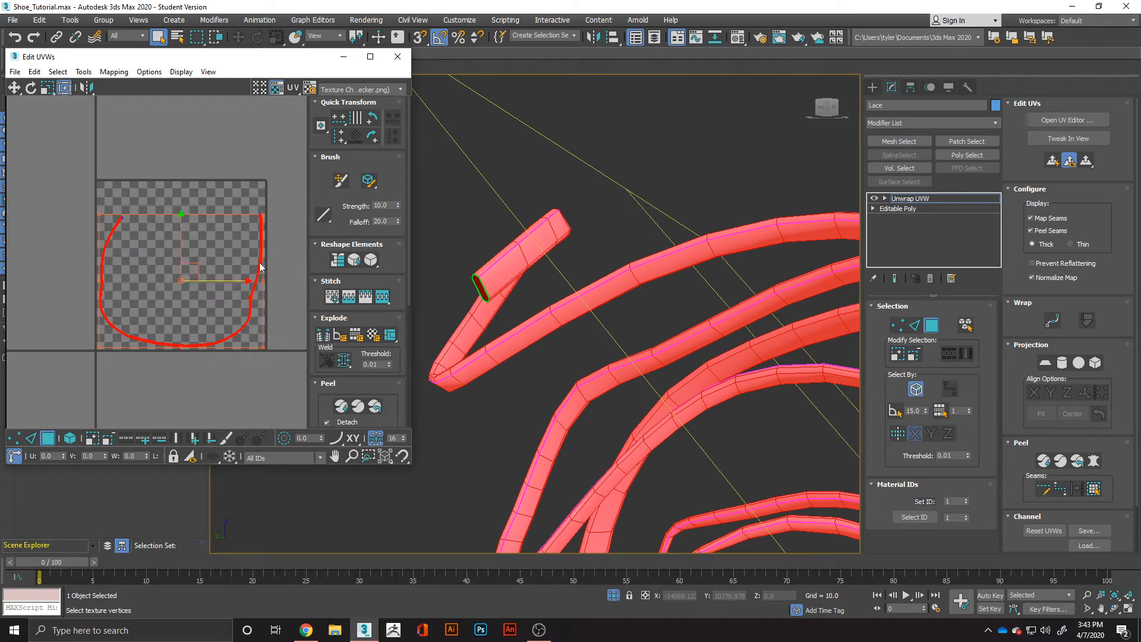
# - Examine the ends and overall shape of the peeled lace shell in the UV editor
pyautogui.scroll(5, 112, 251)
pyautogui.scroll(2, 132, 166)
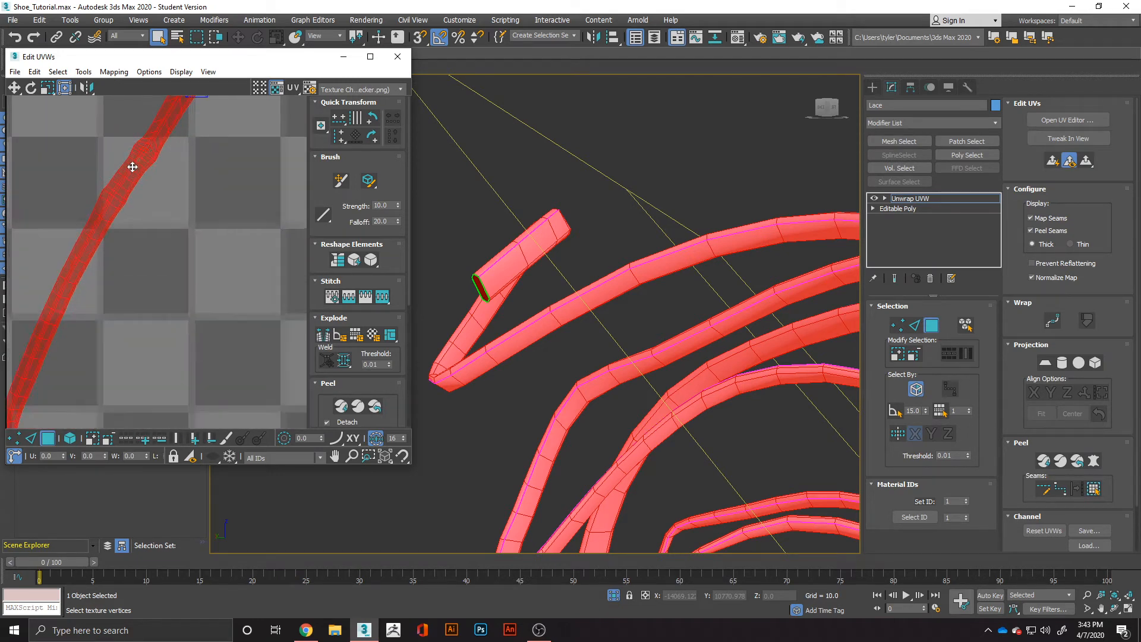
pyautogui.scroll(2, 199, 115)
pyautogui.scroll(2, 186, 204)
pyautogui.scroll(1, 183, 245)
pyautogui.scroll(-6, 183, 246)
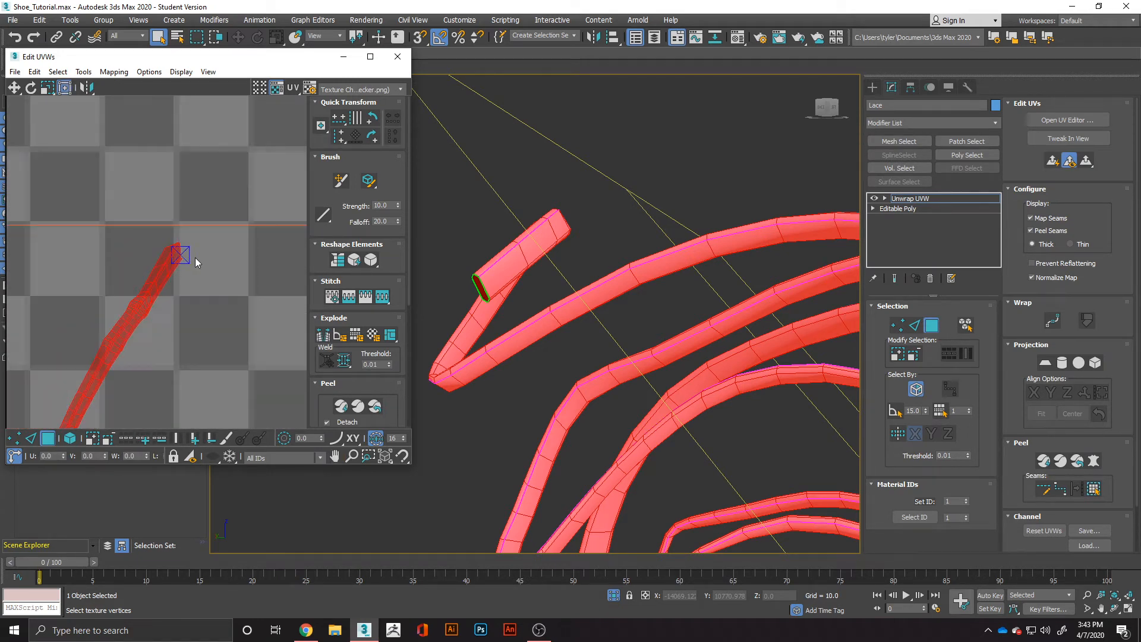
pyautogui.moveTo(171, 262); pyautogui.dragTo(102, 197, button='middle')
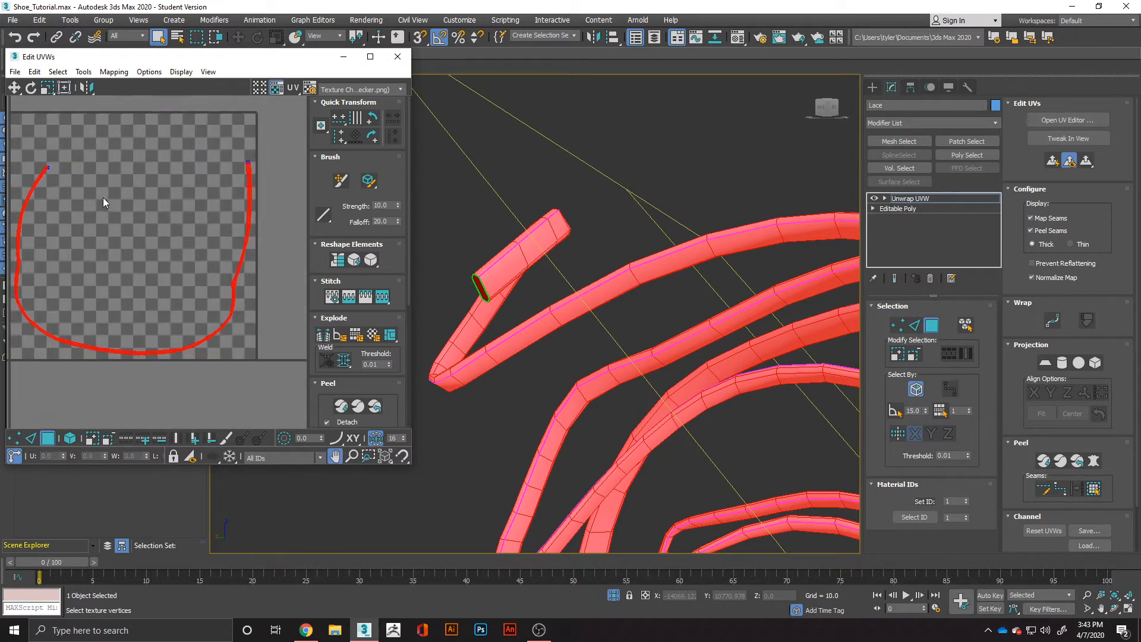
pyautogui.scroll(-2, 173, 261)
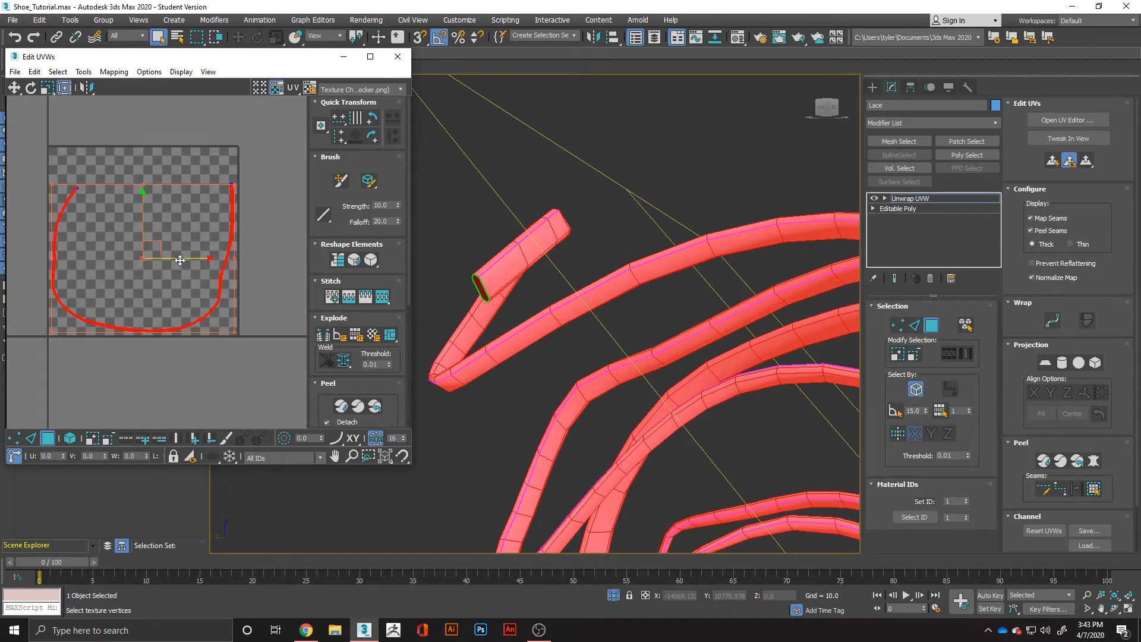
# - Relax the lace UVs by polygon angles with 100 iterations and an amount of 1.0
pyautogui.click(338, 260)
pyautogui.hotkey('ctrl', 'z')
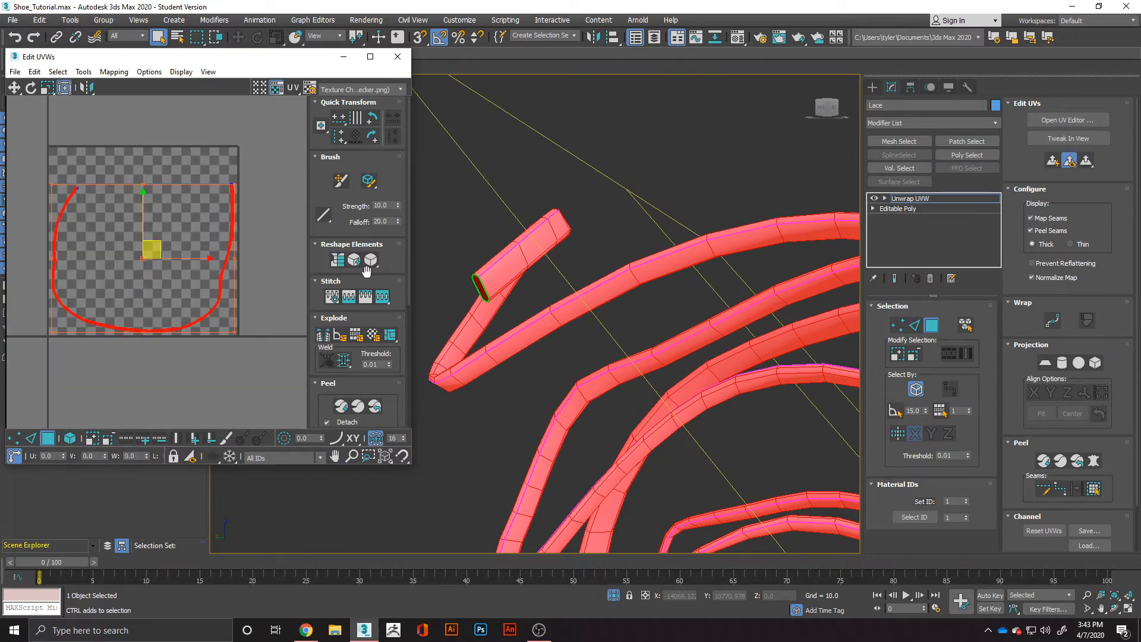
pyautogui.click(83, 71)
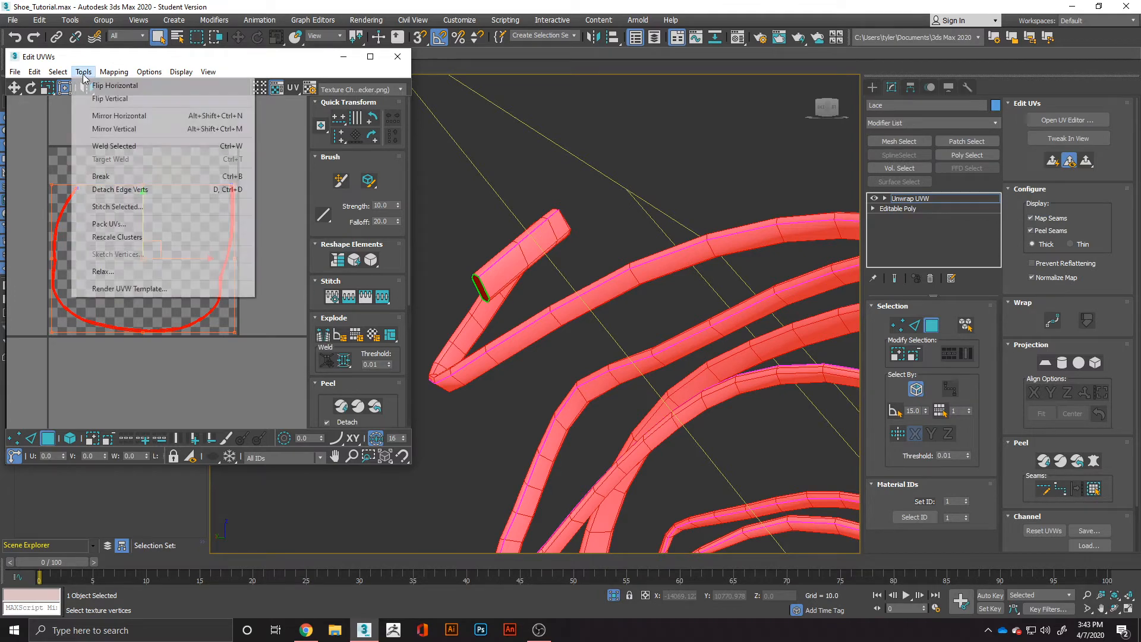
pyautogui.click(127, 272)
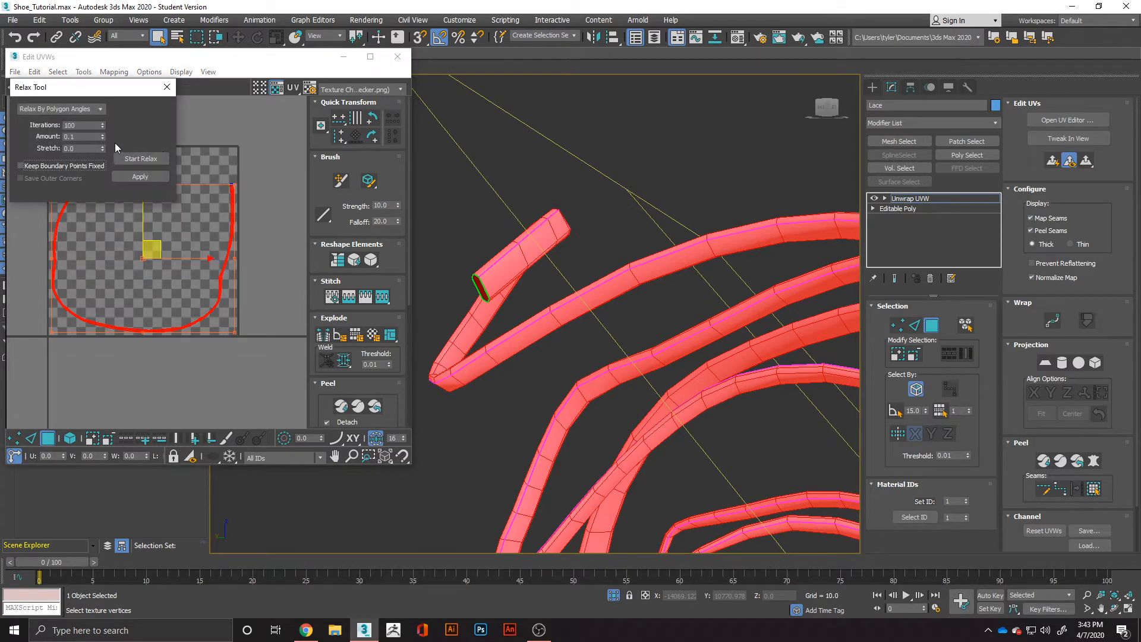
pyautogui.moveTo(103, 135); pyautogui.dragTo(100, 543)
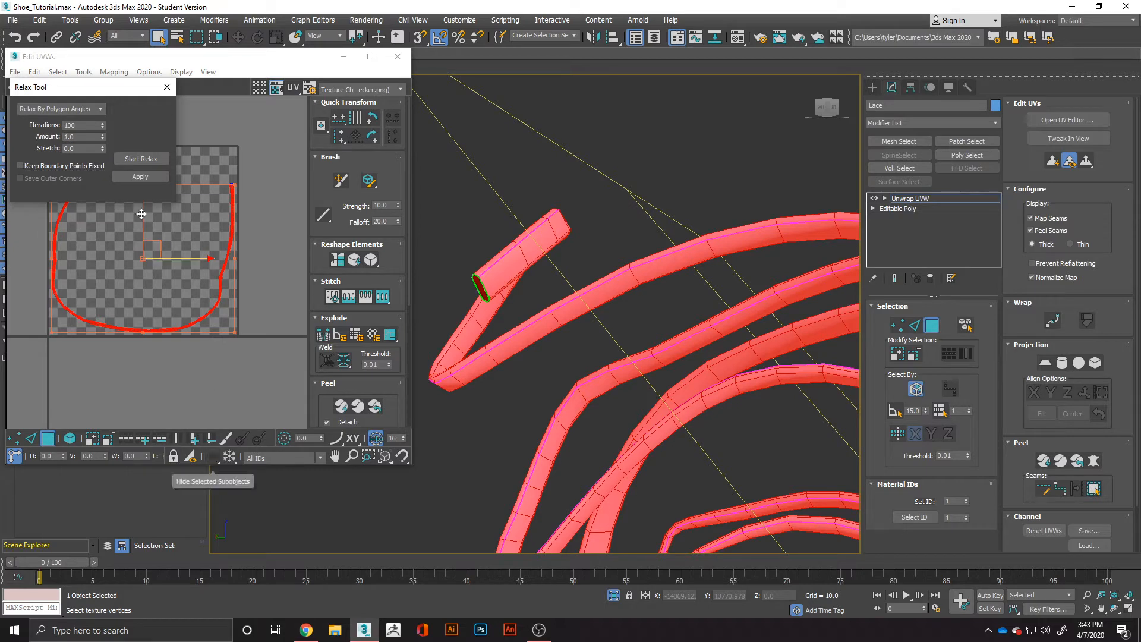
pyautogui.click(151, 163)
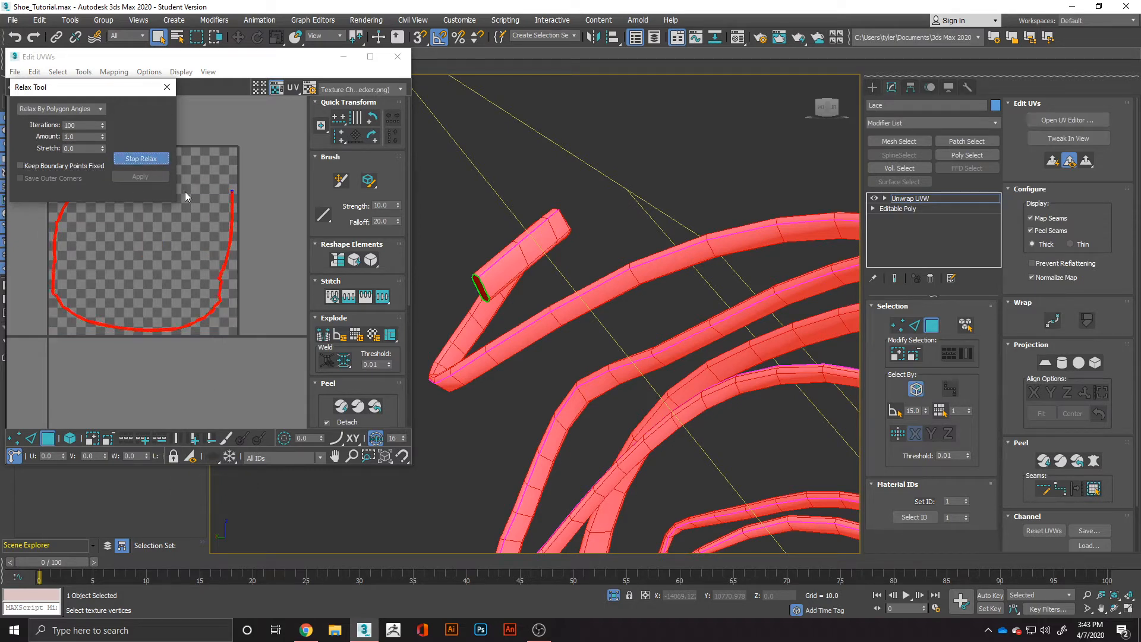
pyautogui.click(141, 158)
# - Straighten the lace UV shell into a rectangular grid and display the CheckerPattern texture
pyautogui.click(337, 260)
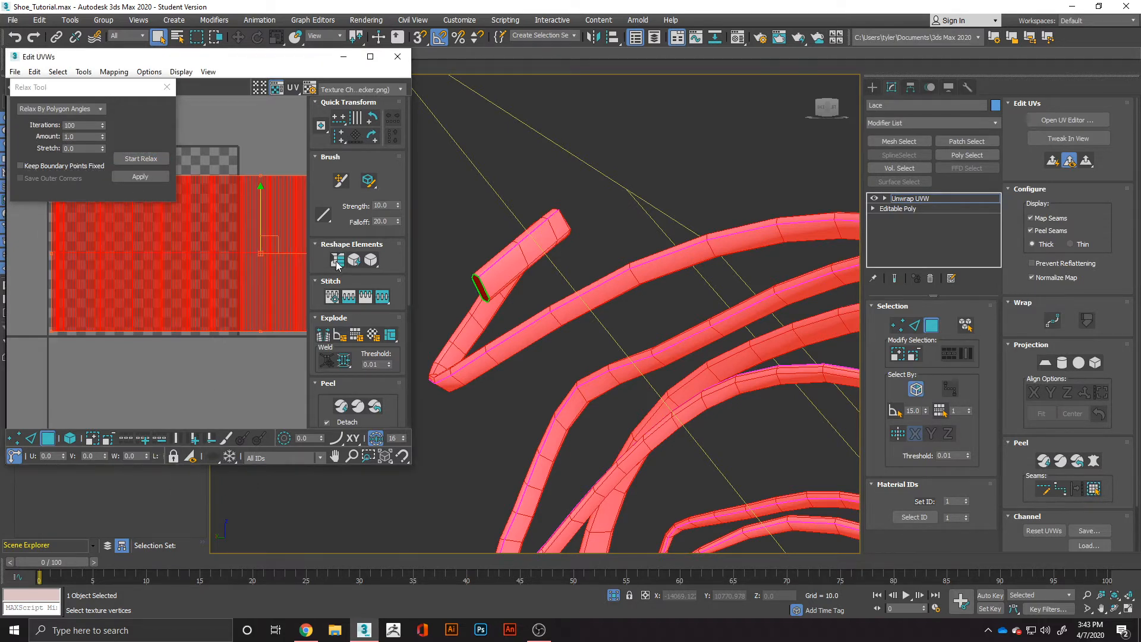
pyautogui.scroll(-5, 229, 278)
pyautogui.moveTo(229, 280); pyautogui.dragTo(139, 287, button='middle')
pyautogui.scroll(3, 144, 282)
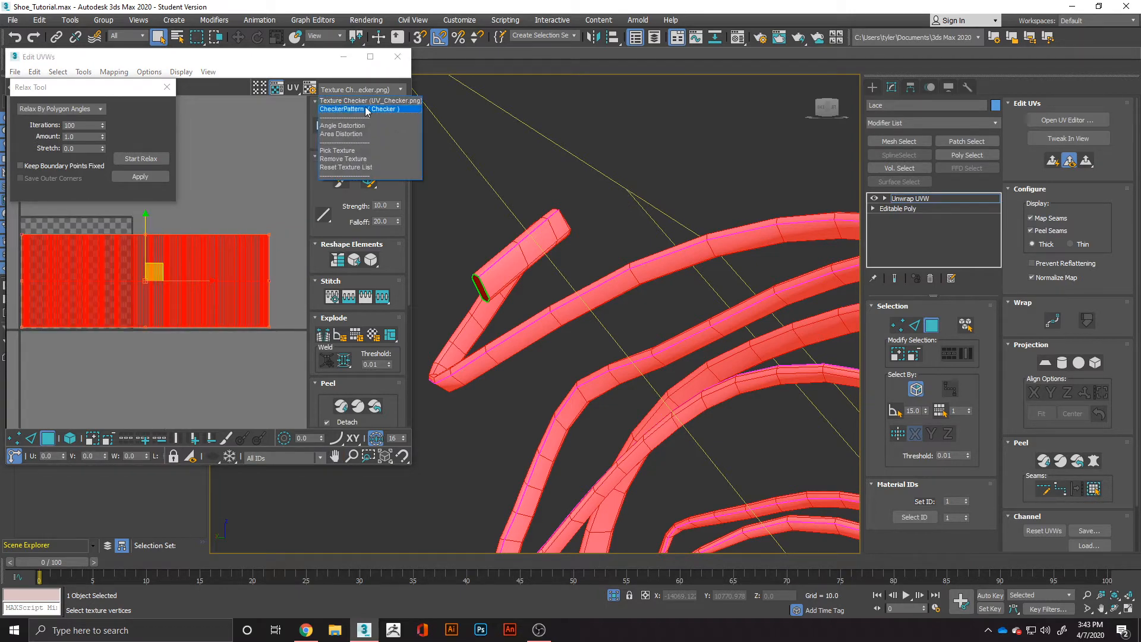
pyautogui.click(378, 109)
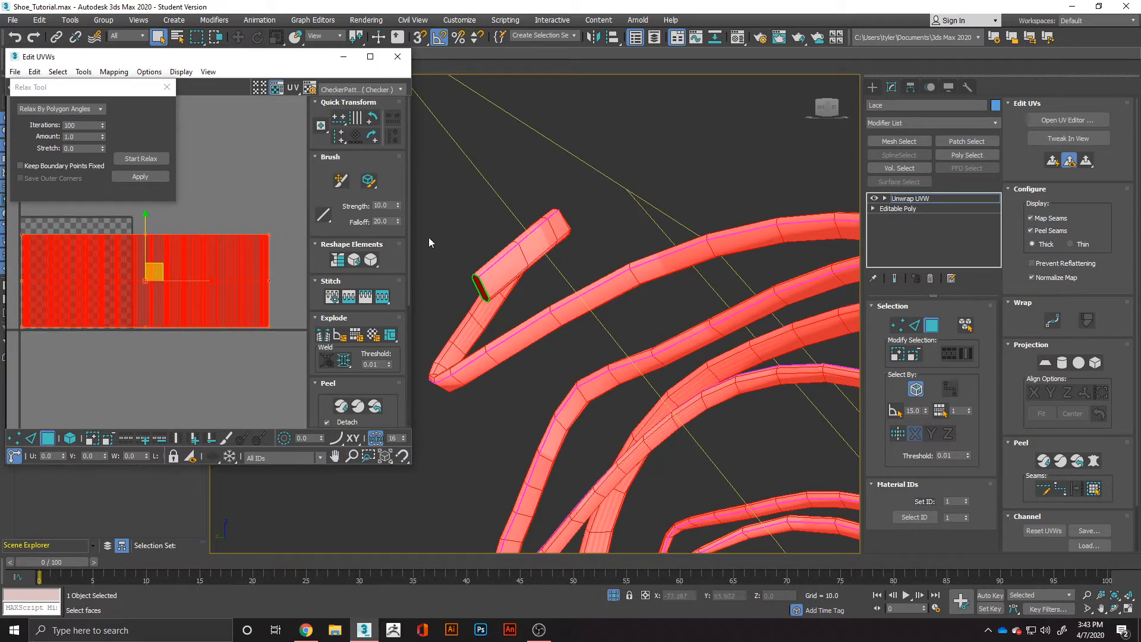
# - Try to relax the straightened lace UVs by polygon angles
pyautogui.click(338, 264)
pyautogui.scroll(-5, 244, 270)
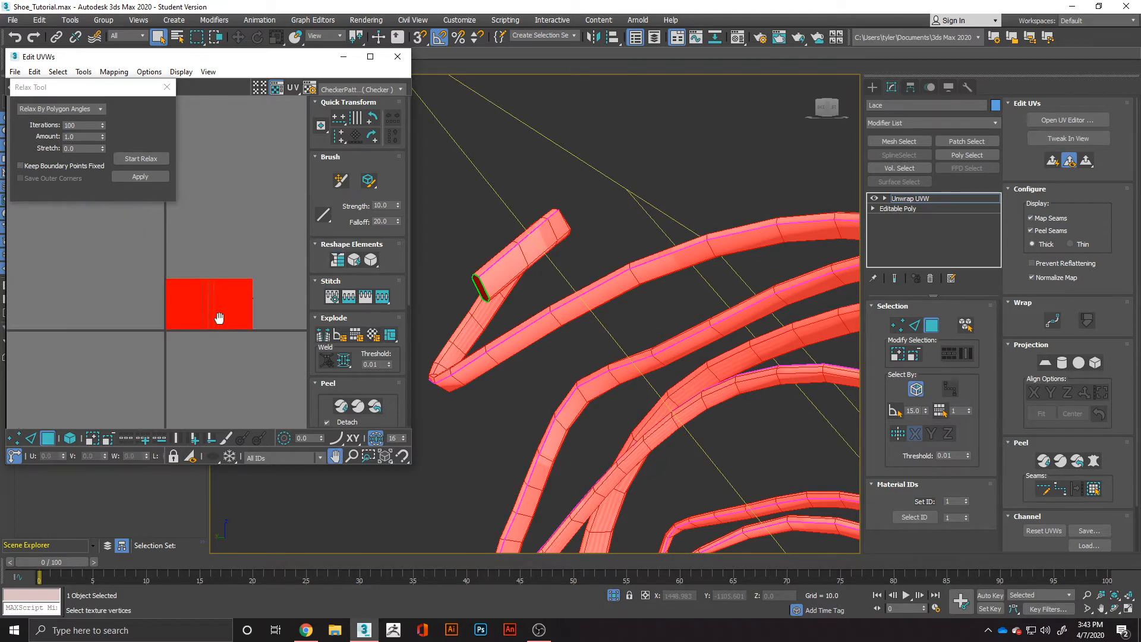
pyautogui.click(137, 159)
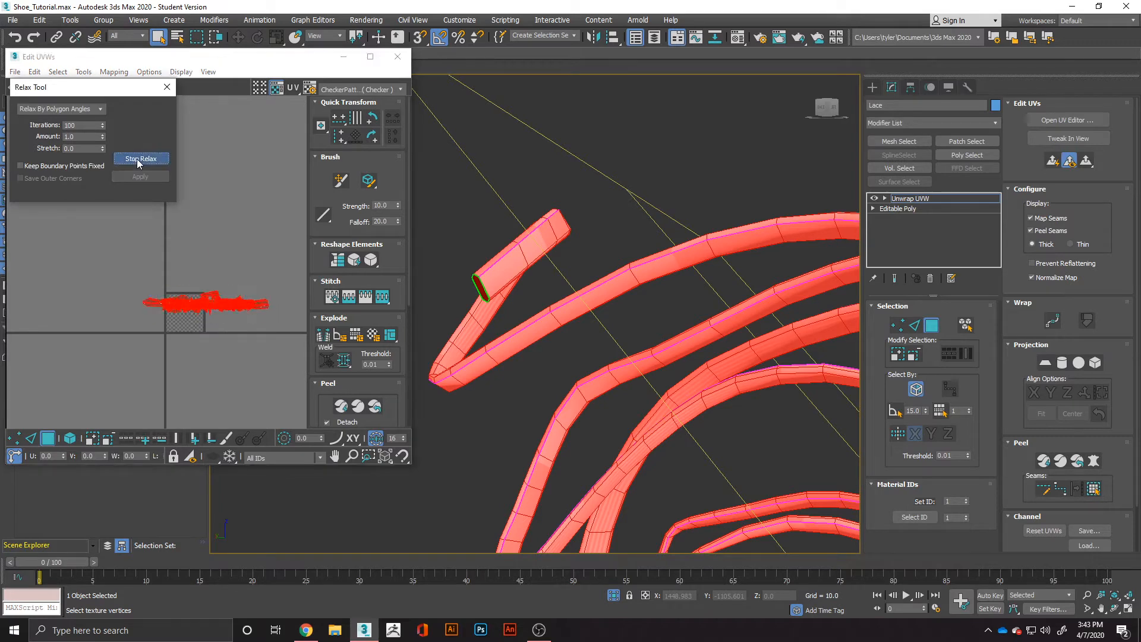
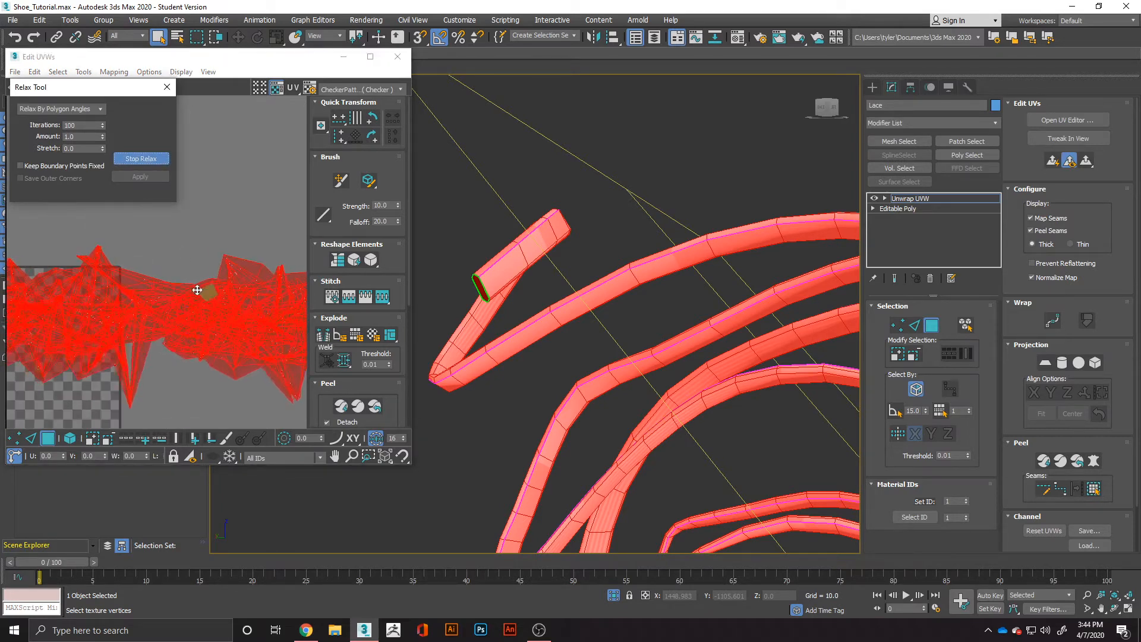
pyautogui.click(140, 162)
# - Unfold the selected lace polygons again with Quick Peel
pyautogui.click(342, 408)
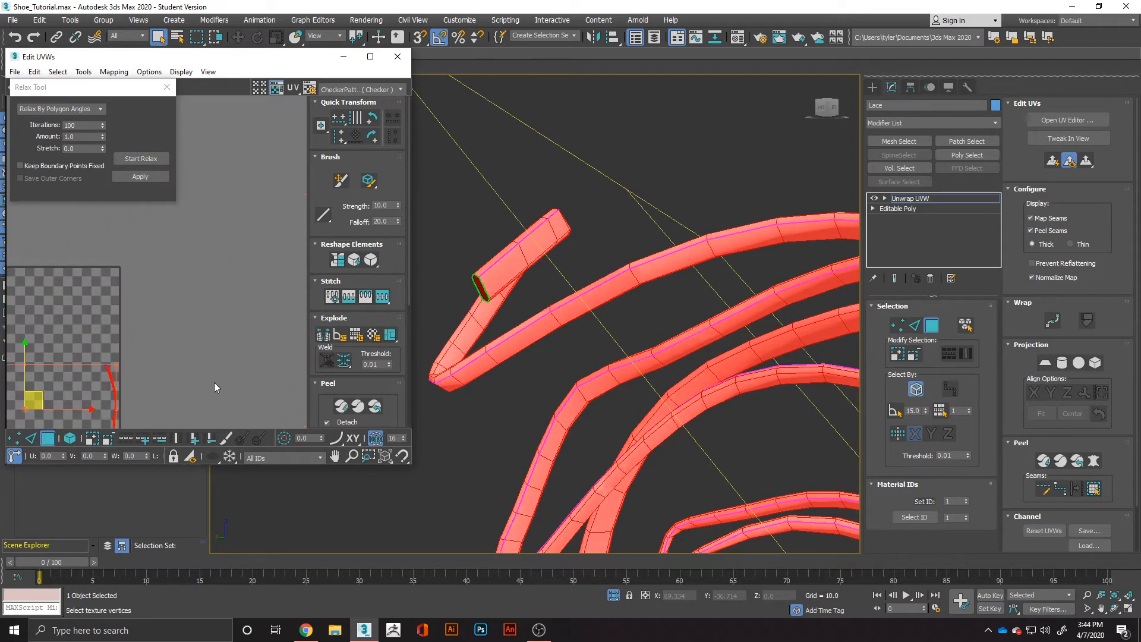
pyautogui.scroll(-5, 214, 383)
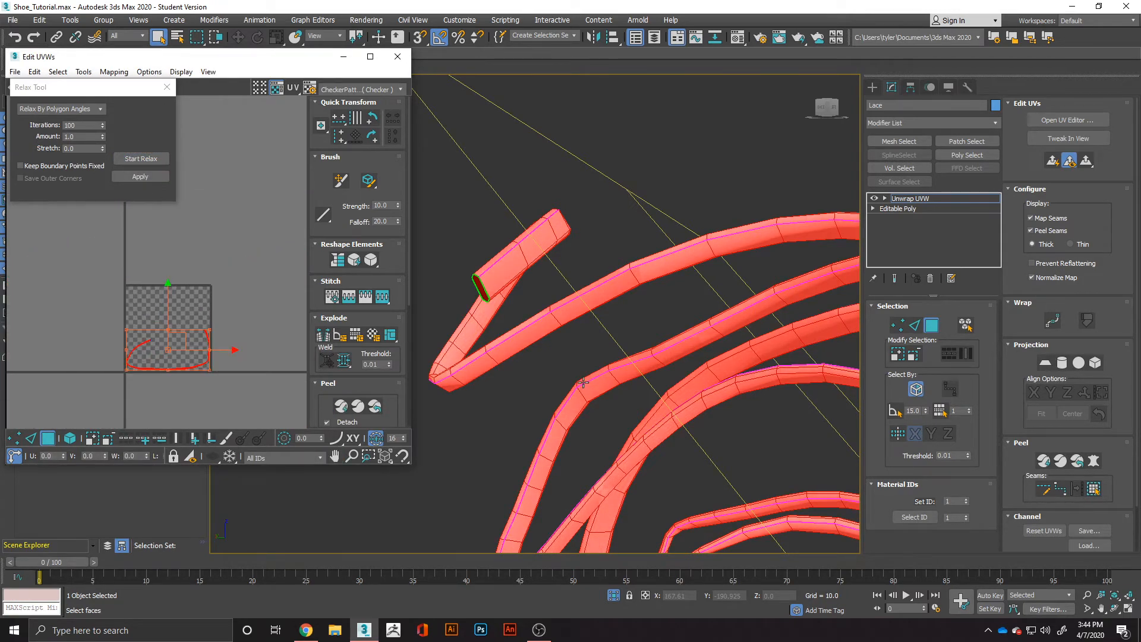
# - Examine the lace's loops and seams on the model and the curved shape of its peeled UV shell
pyautogui.scroll(-5, 585, 382)
pyautogui.keyDown('alt'); pyautogui.moveTo(734, 410); pyautogui.dragTo(562, 373, button='middle'); pyautogui.keyUp('alt')
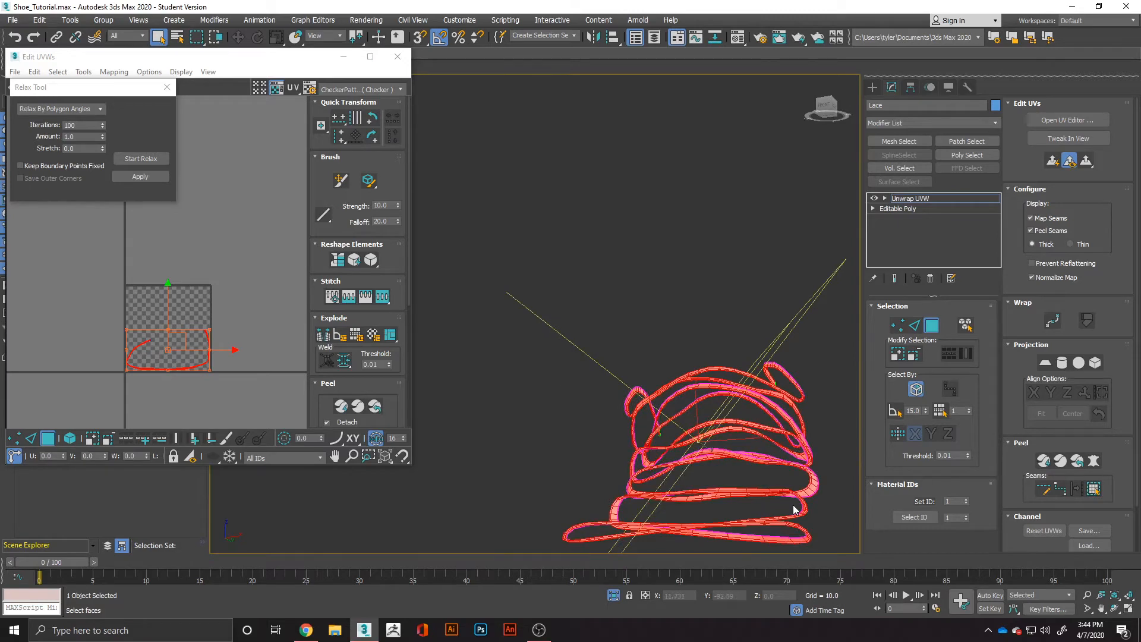
pyautogui.scroll(-3, 793, 509)
pyautogui.moveTo(784, 508); pyautogui.dragTo(593, 438, button='middle')
pyautogui.scroll(5, 660, 440)
pyautogui.scroll(-2, 654, 376)
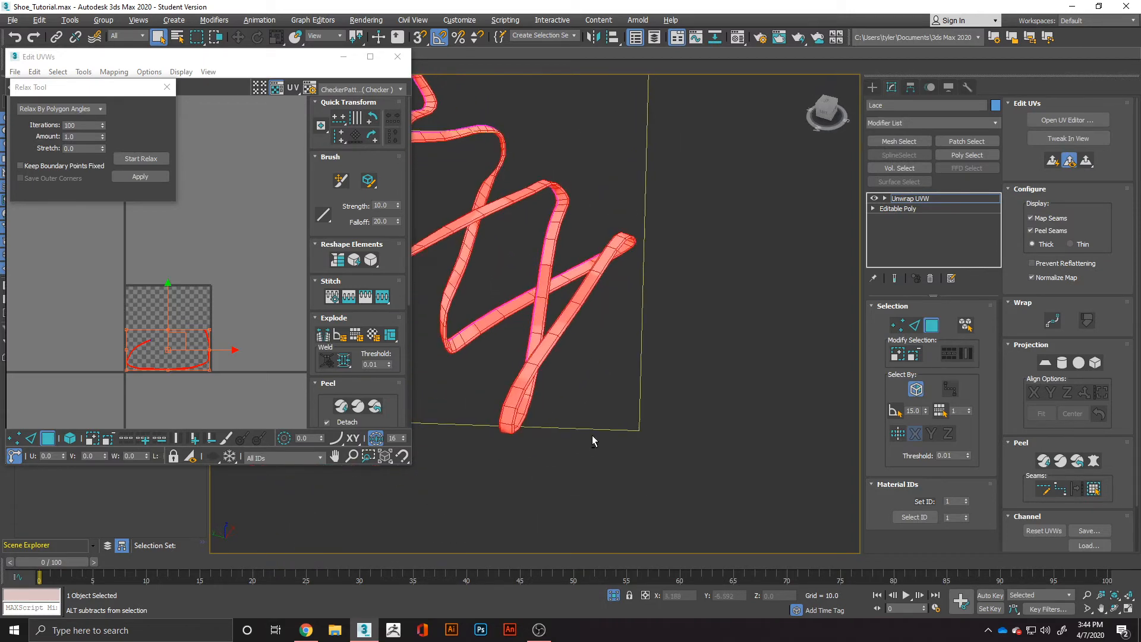
pyautogui.scroll(-3, 157, 356)
pyautogui.scroll(10, 157, 356)
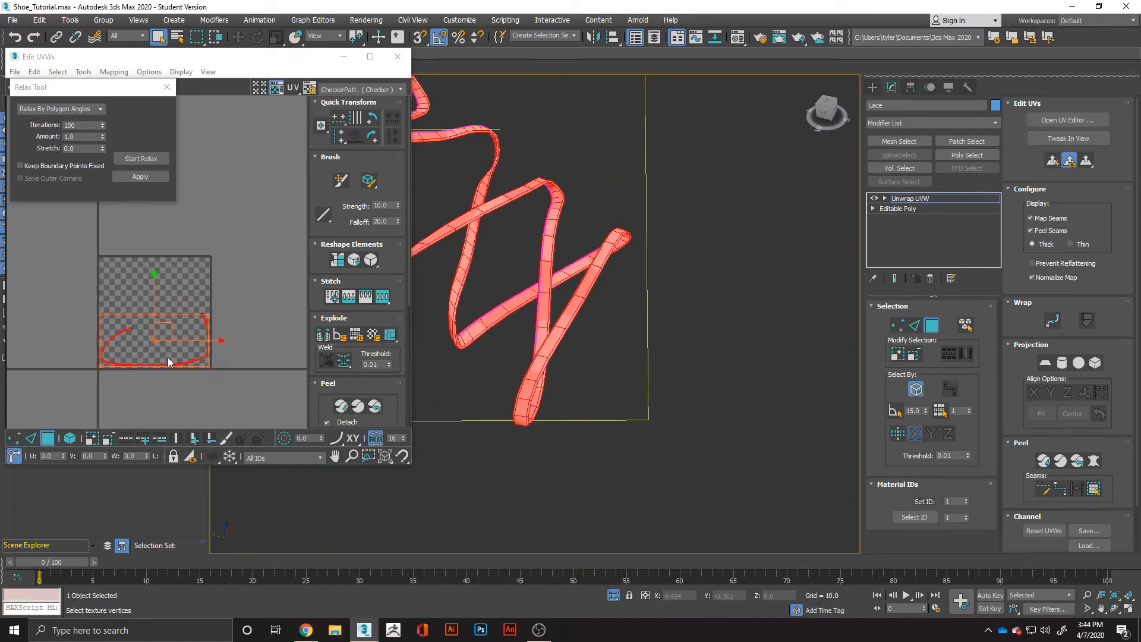
pyautogui.scroll(3, 263, 372)
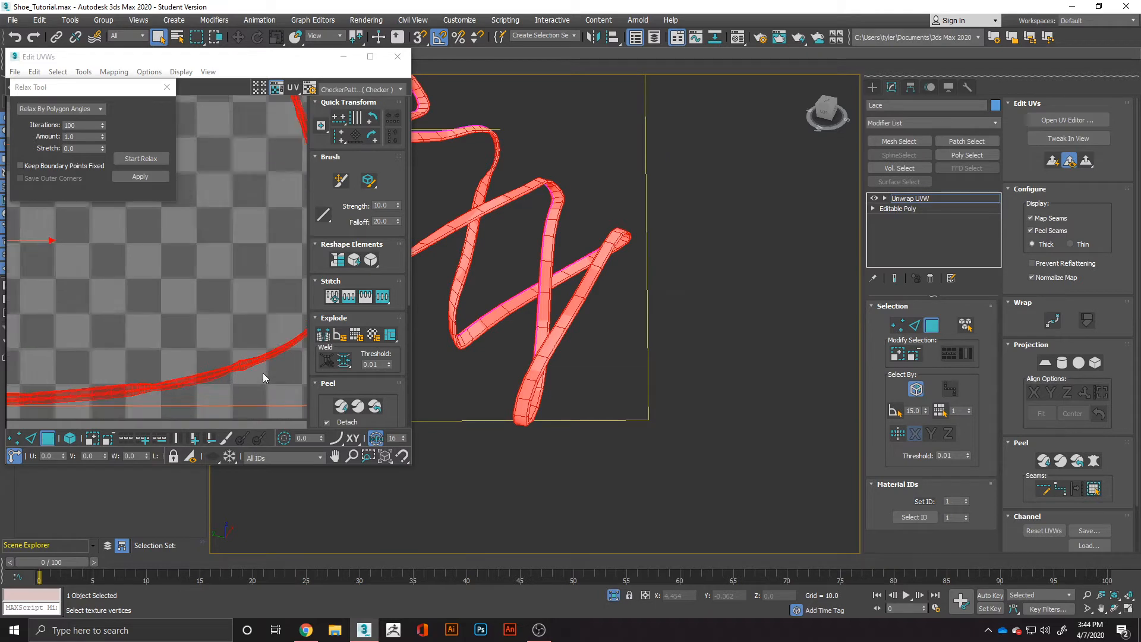
pyautogui.scroll(-5, 145, 386)
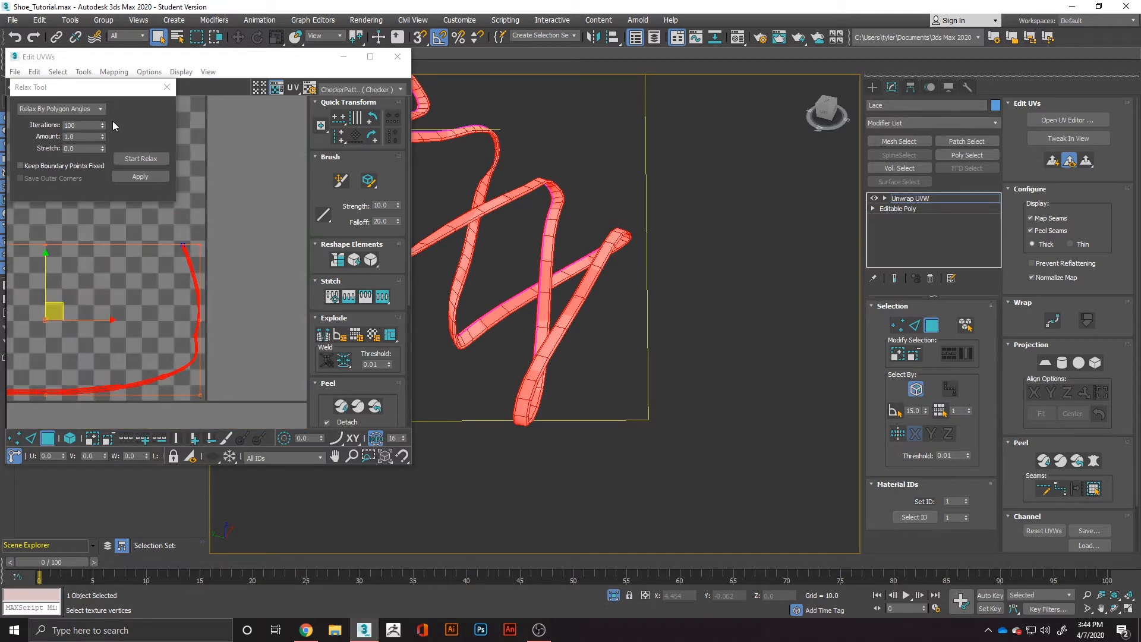
# - Close the Relax Tool and straighten the peeled lace shell into a rectangular UV strip
pyautogui.click(167, 87)
pyautogui.scroll(-5, 128, 262)
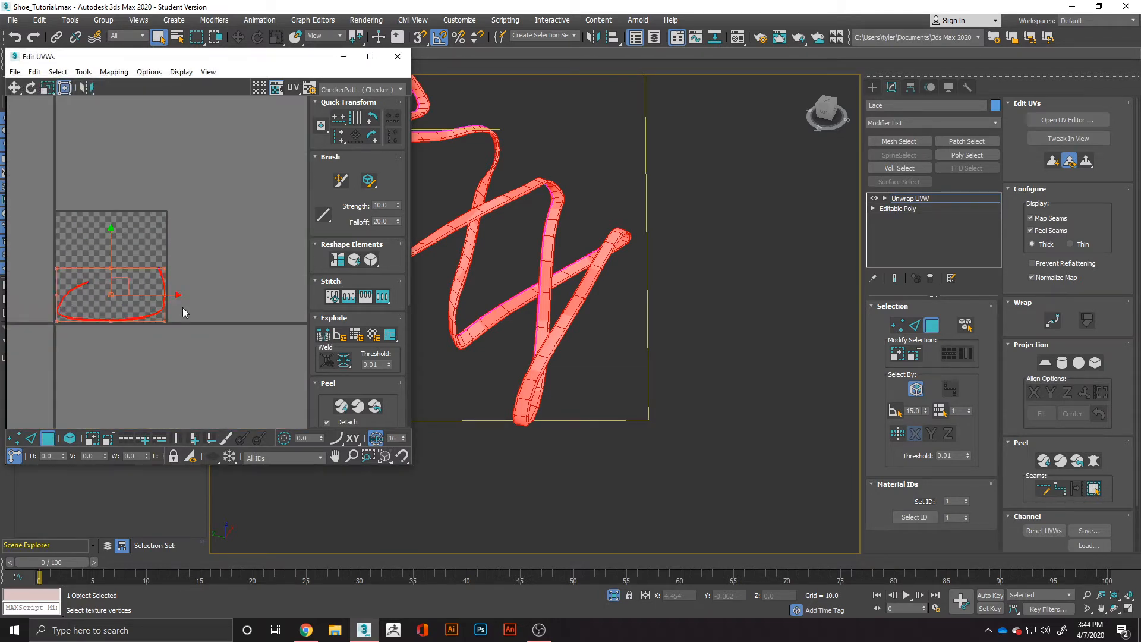
pyautogui.click(340, 262)
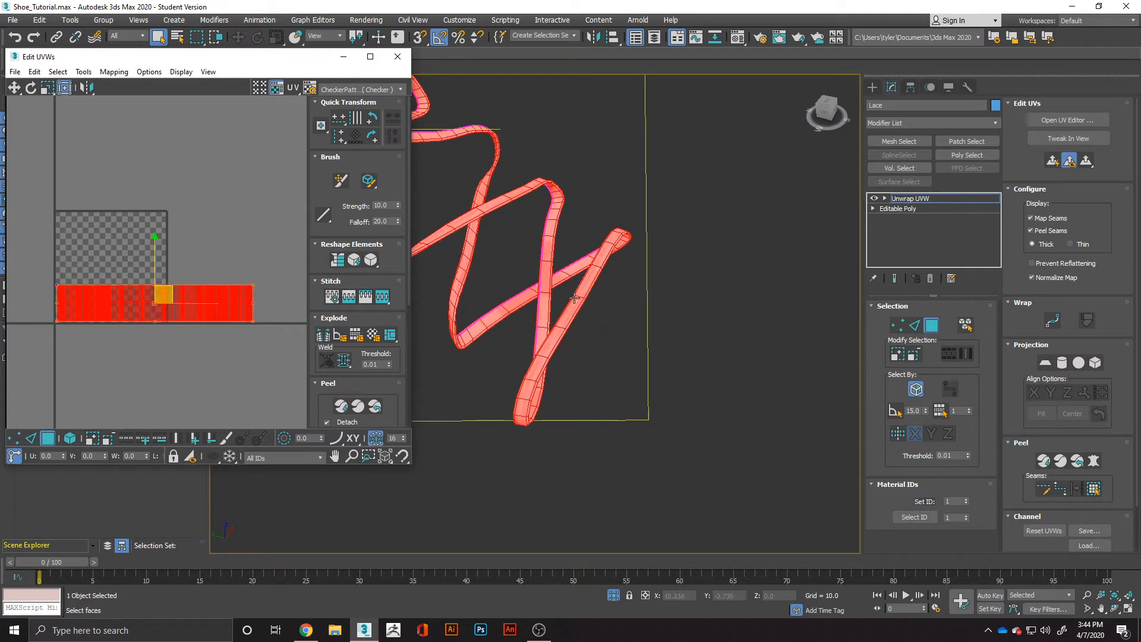
# - Display the Texture Checker image on the lace and deselect its polygons to inspect the mapping on the loops
pyautogui.scroll(4, 574, 298)
pyautogui.keyDown('alt'); pyautogui.moveTo(573, 354); pyautogui.dragTo(477, 334, button='middle'); pyautogui.keyUp('alt')
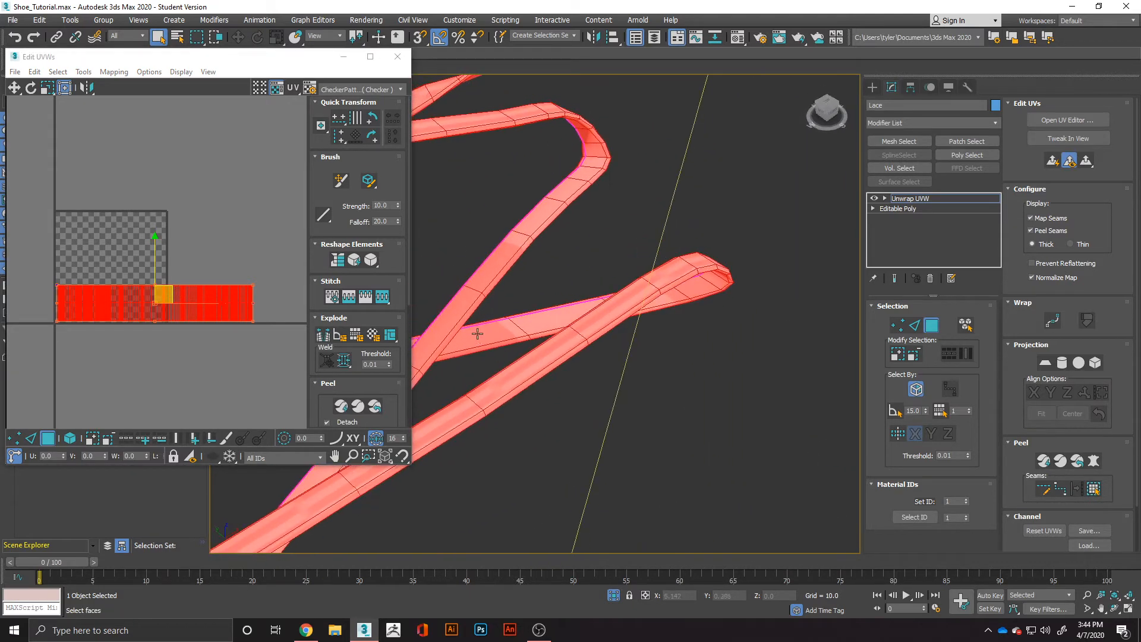
pyautogui.scroll(-6, 475, 301)
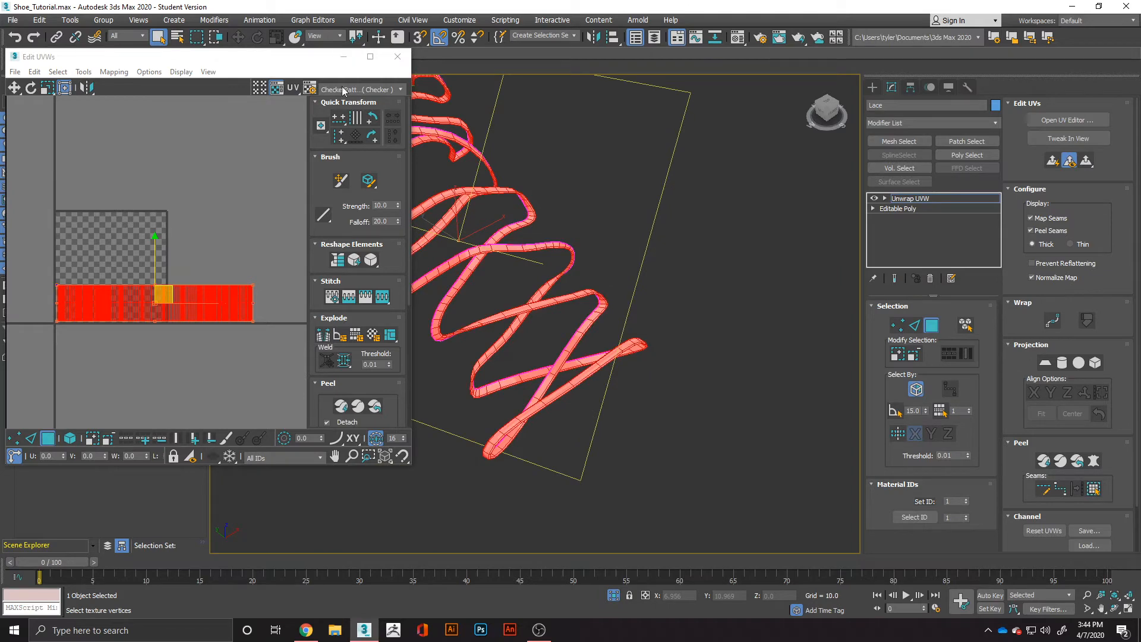
pyautogui.click(343, 91)
pyautogui.click(369, 124)
pyautogui.click(690, 392)
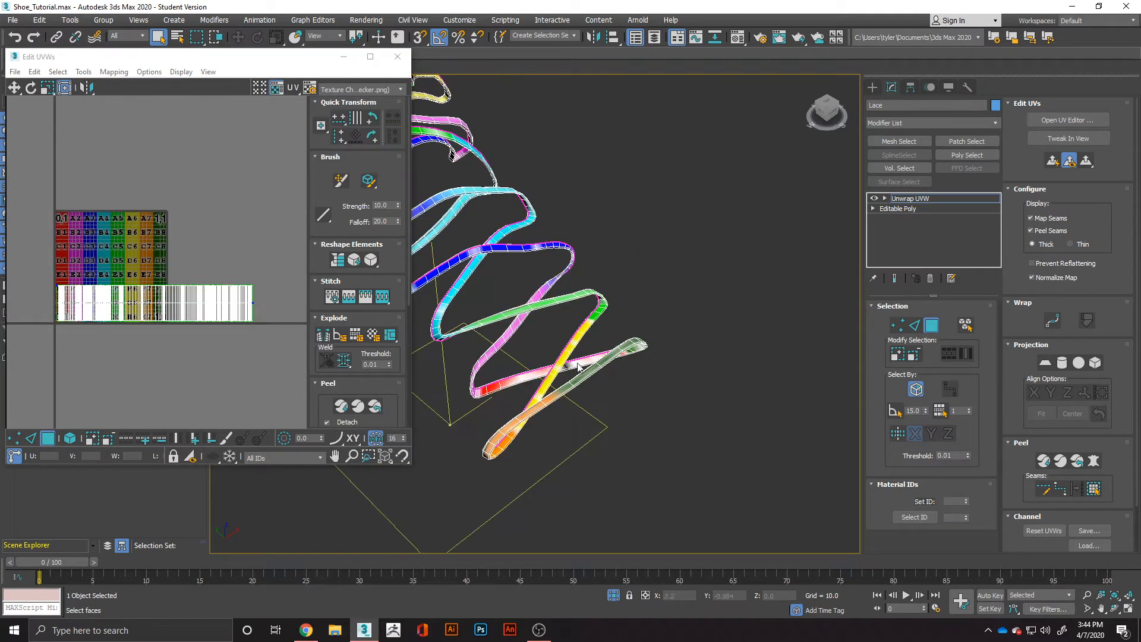
pyautogui.scroll(3, 578, 367)
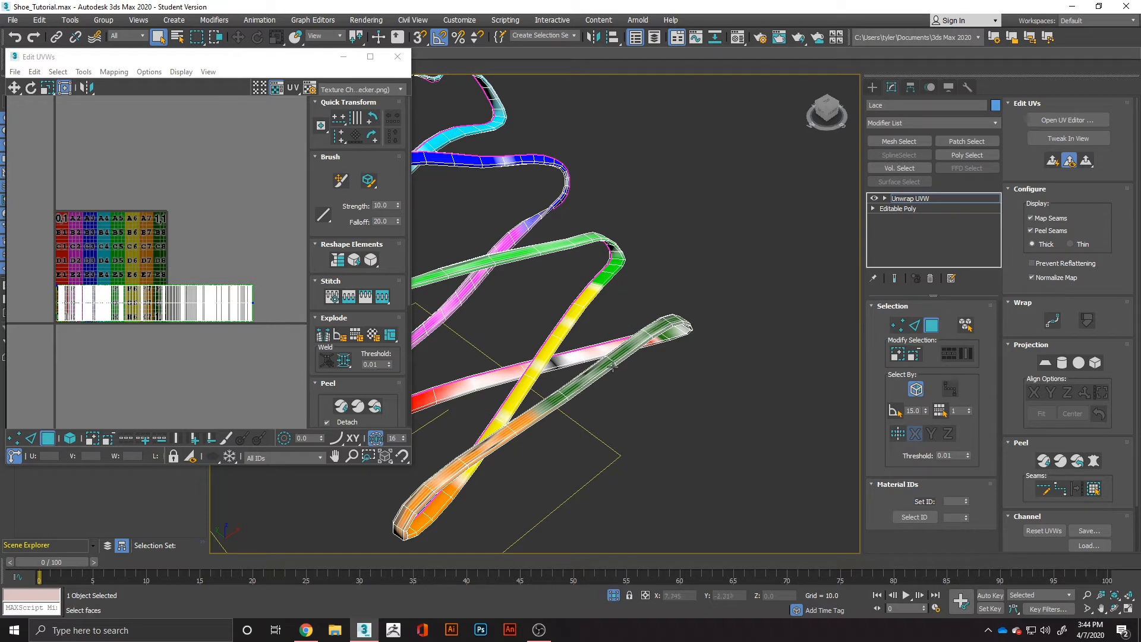
# - Select all of the lace's UV faces and move the shell upward within the texture tile
pyautogui.click(189, 306)
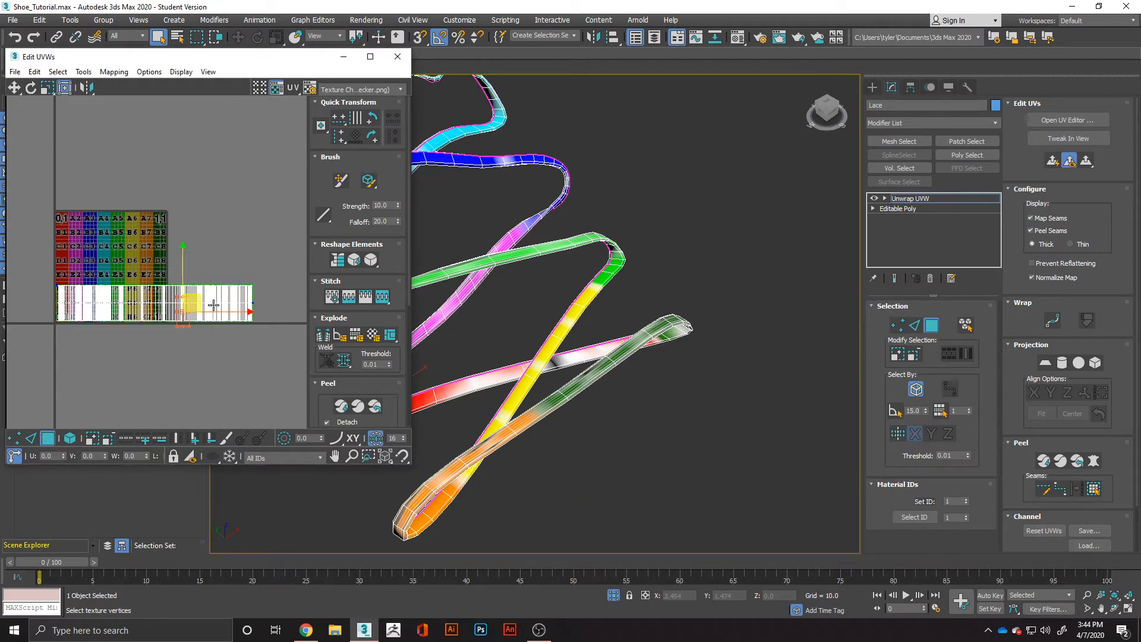
pyautogui.hotkey('ctrl', 'a')
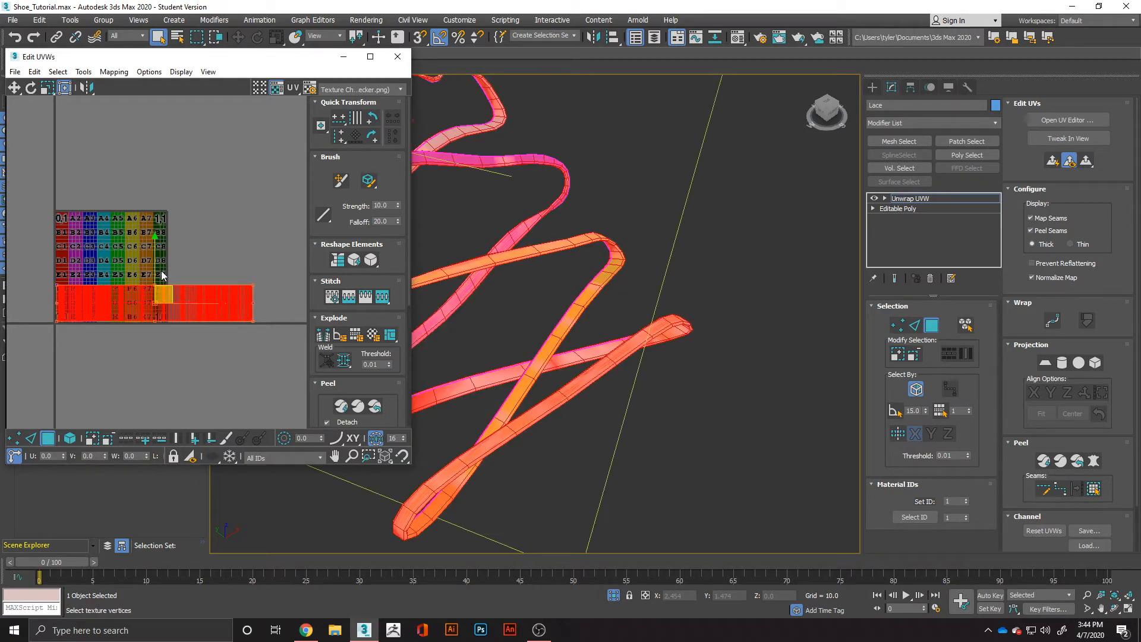
pyautogui.click(46, 89)
pyautogui.moveTo(46, 89); pyautogui.dragTo(46, 122)
pyautogui.moveTo(154, 252); pyautogui.dragTo(166, 228)
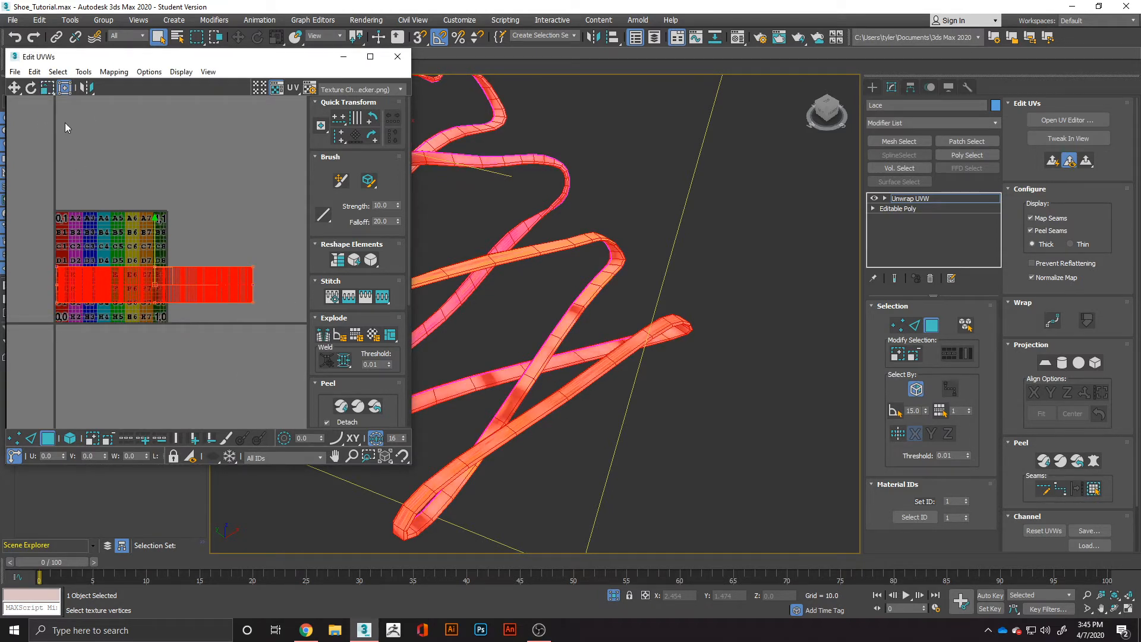
# - Scale the lace's selected UV shell down vertically into a thin strip and check the texture on the lace
pyautogui.click(47, 88)
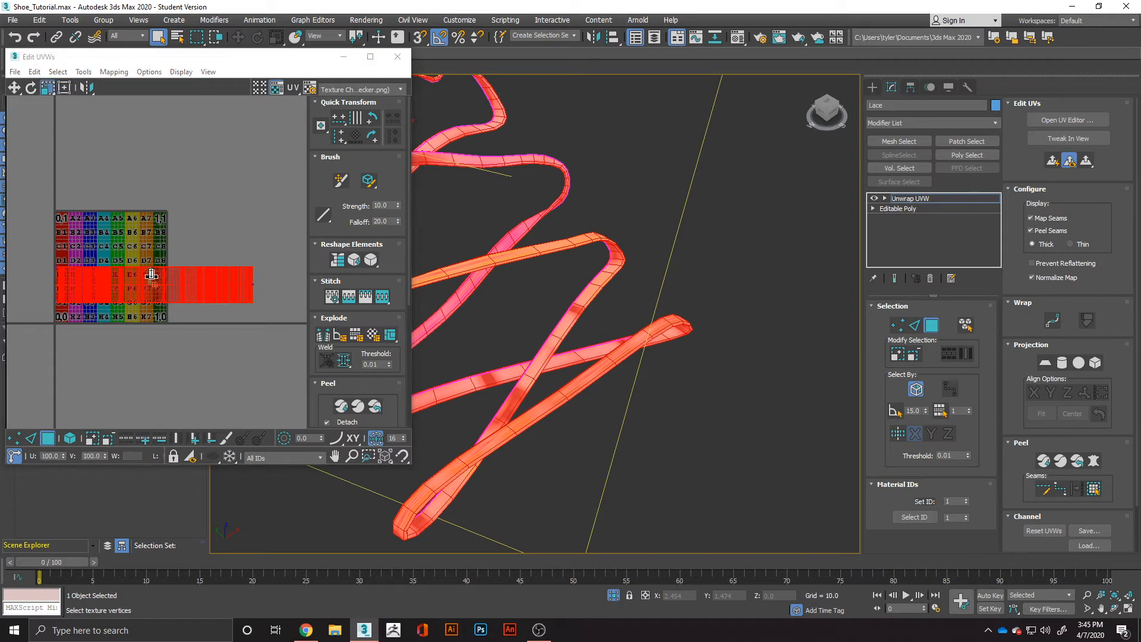
pyautogui.moveTo(47, 89); pyautogui.dragTo(47, 89)
pyautogui.moveTo(153, 279); pyautogui.dragTo(167, 383)
pyautogui.scroll(4, 153, 282)
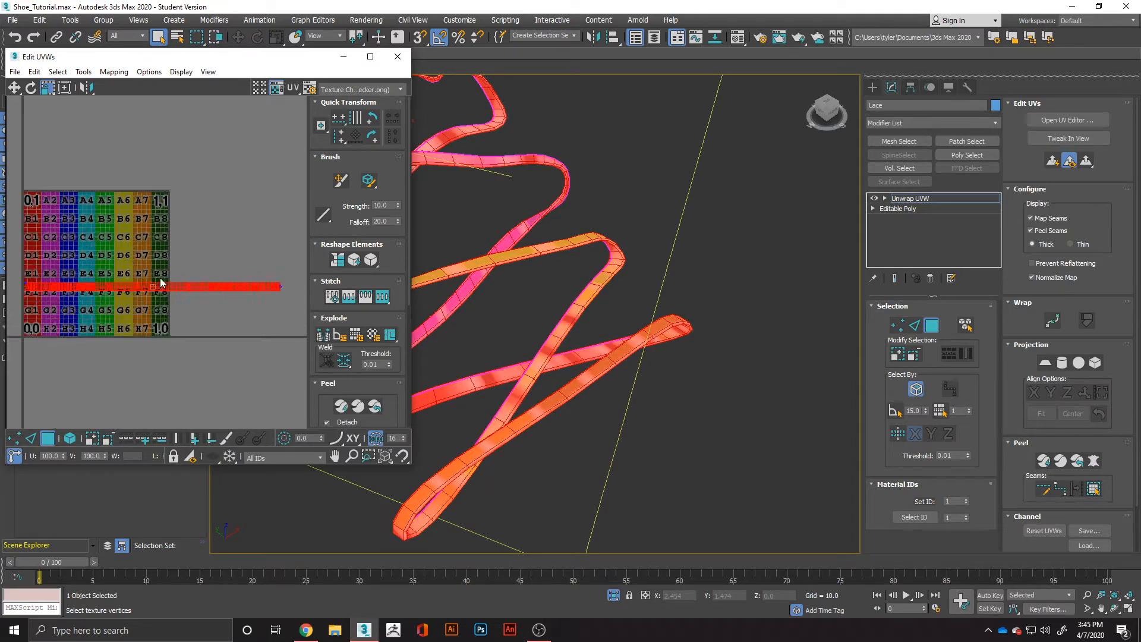
pyautogui.scroll(-2, 152, 299)
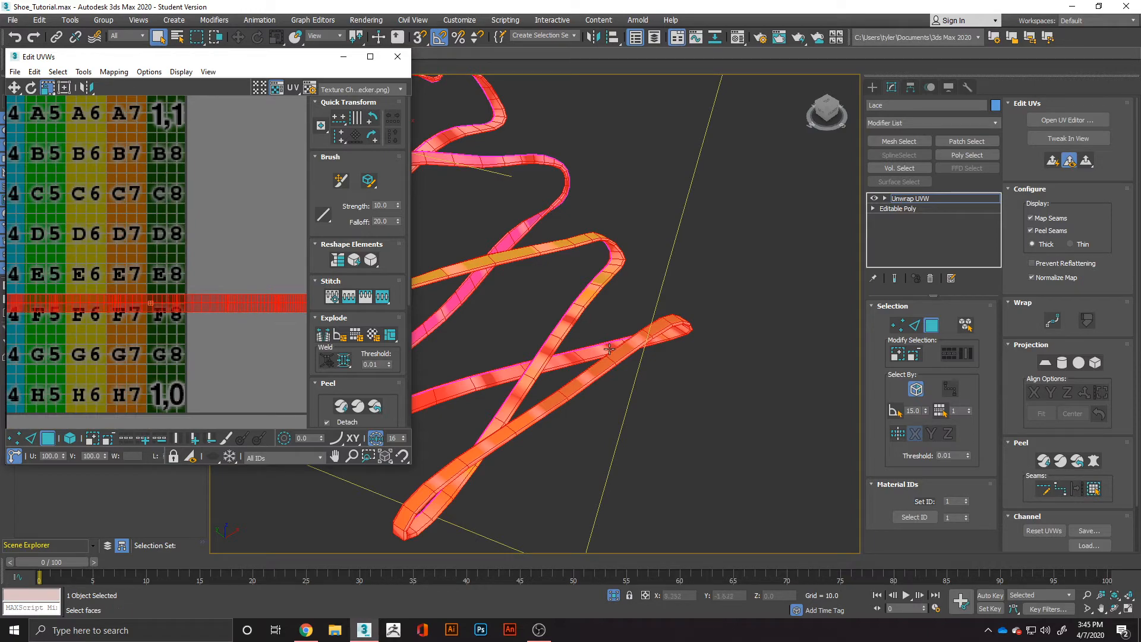
pyautogui.keyDown('alt'); pyautogui.moveTo(609, 349); pyautogui.dragTo(615, 387, button='middle'); pyautogui.keyUp('alt')
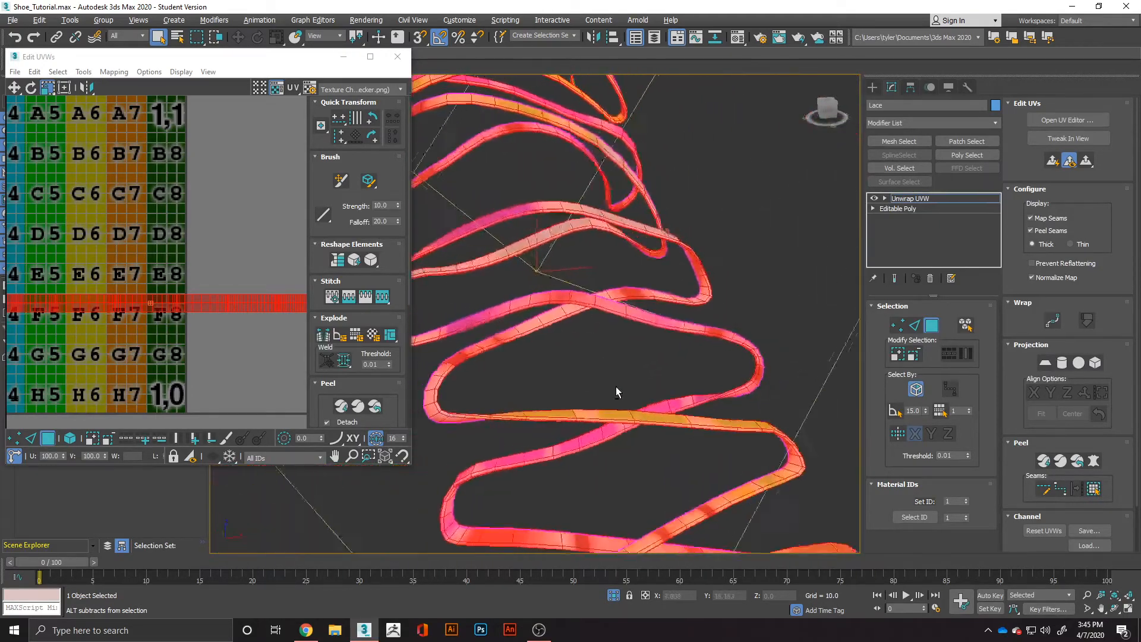
pyautogui.scroll(-7, 628, 388)
pyautogui.moveTo(138, 307); pyautogui.dragTo(161, 307, button='middle')
pyautogui.scroll(-5, 162, 307)
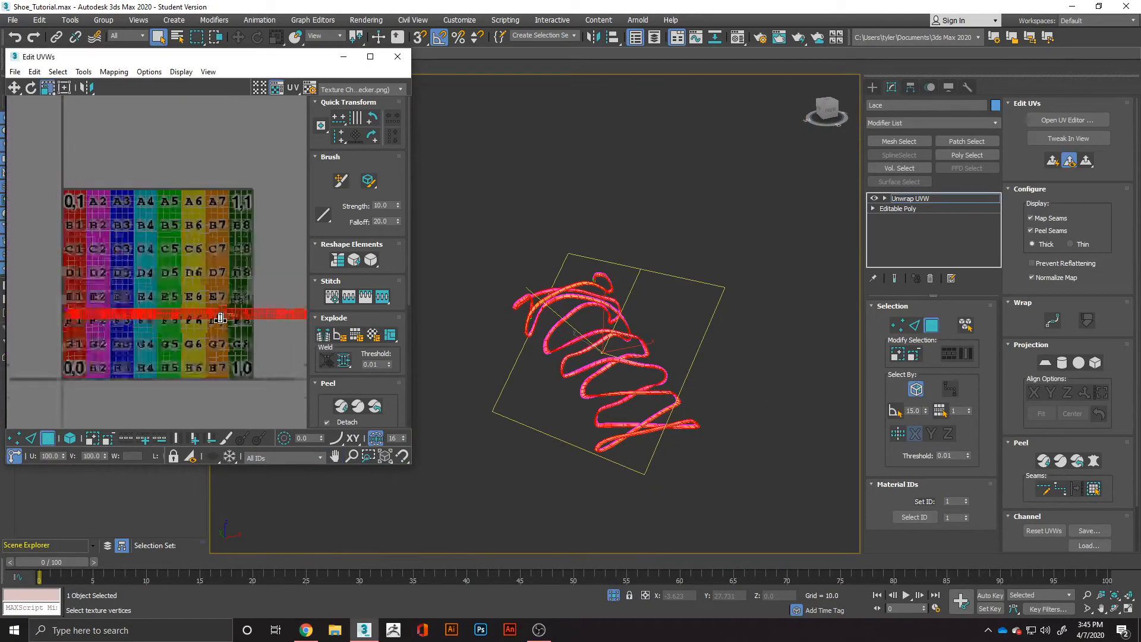
# - Relax the lace's UV shell with Relax By Edge Angles, 100 iterations and an amount of 1.0
pyautogui.click(83, 71)
pyautogui.click(103, 272)
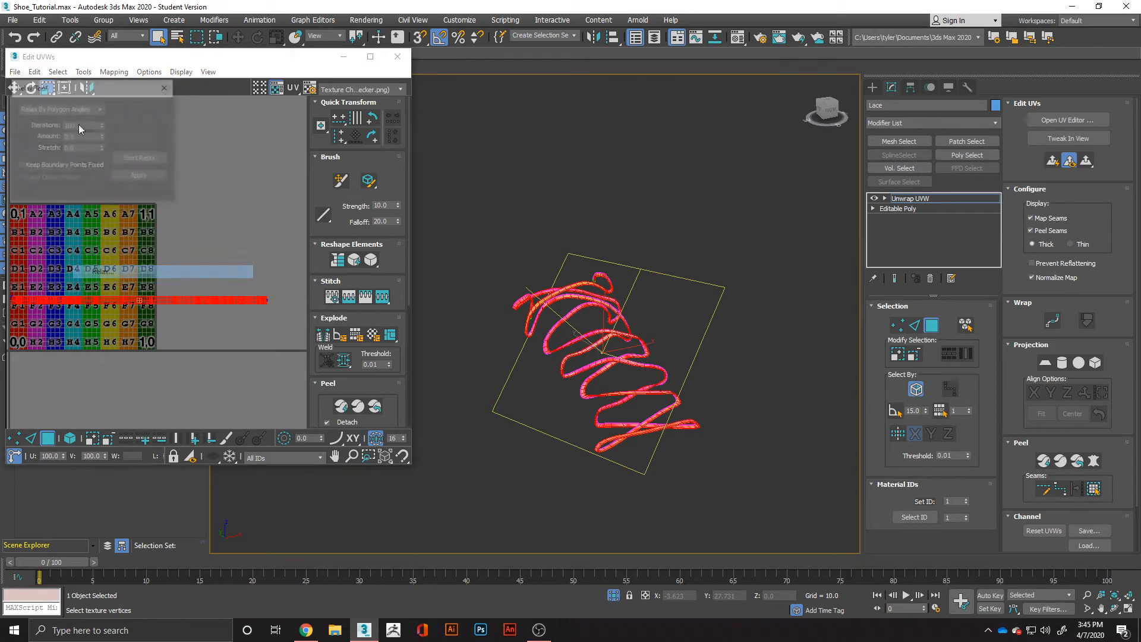
pyautogui.click(100, 109)
pyautogui.click(79, 128)
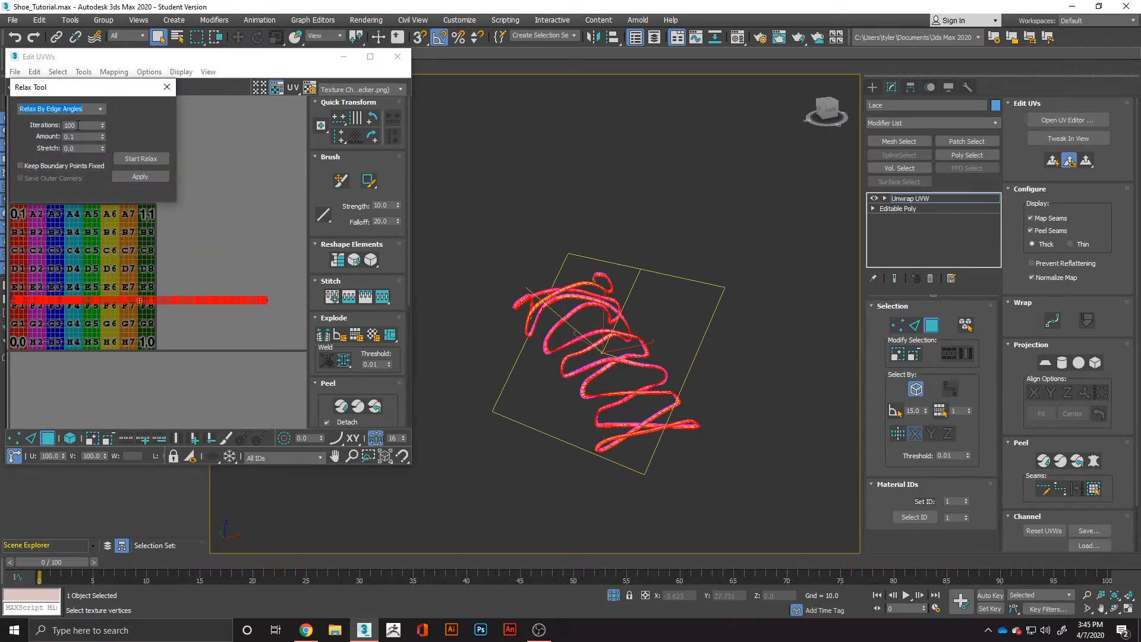
pyautogui.moveTo(102, 133); pyautogui.dragTo(102, 112)
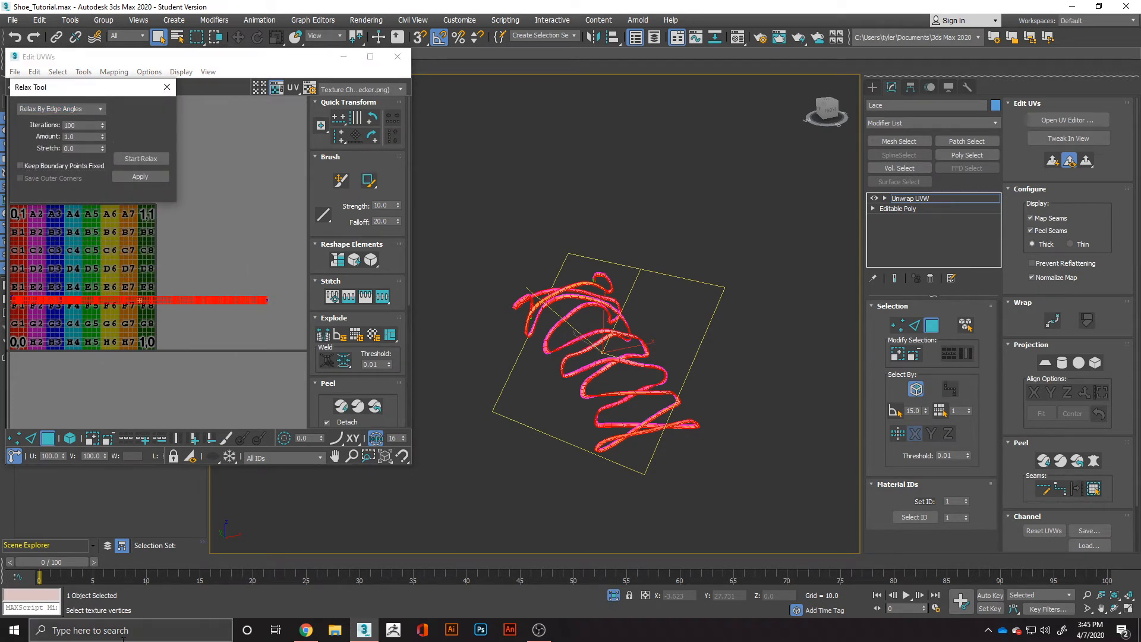
pyautogui.click(134, 159)
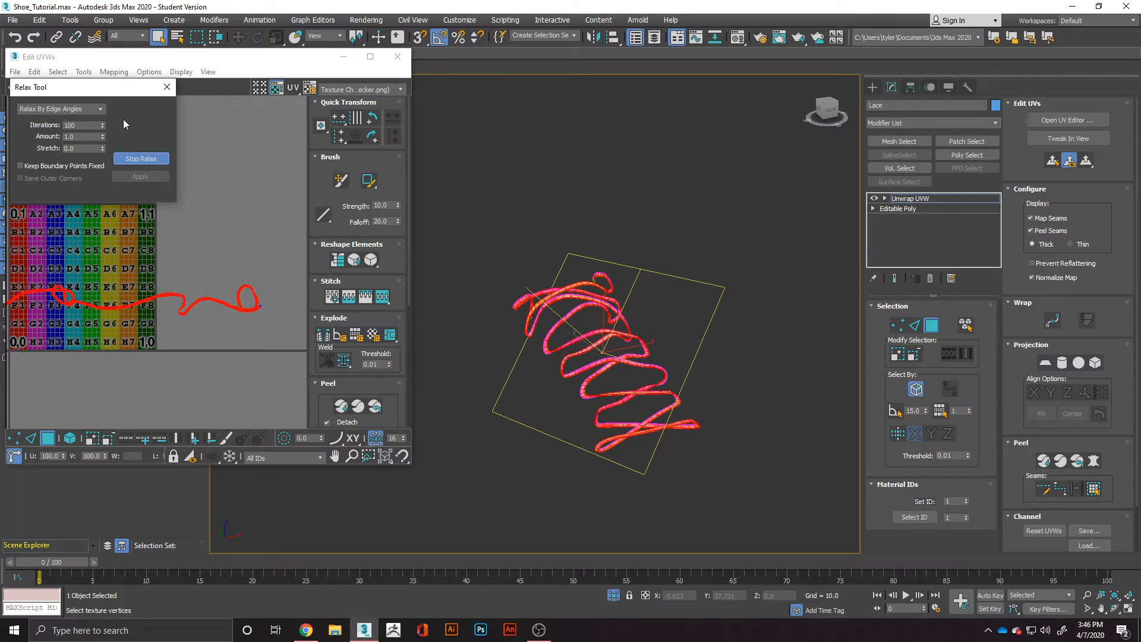
pyautogui.click(134, 160)
# - Try straightening the relaxed UV shell, undo it, and briefly run the edge-angle relax again
pyautogui.click(337, 263)
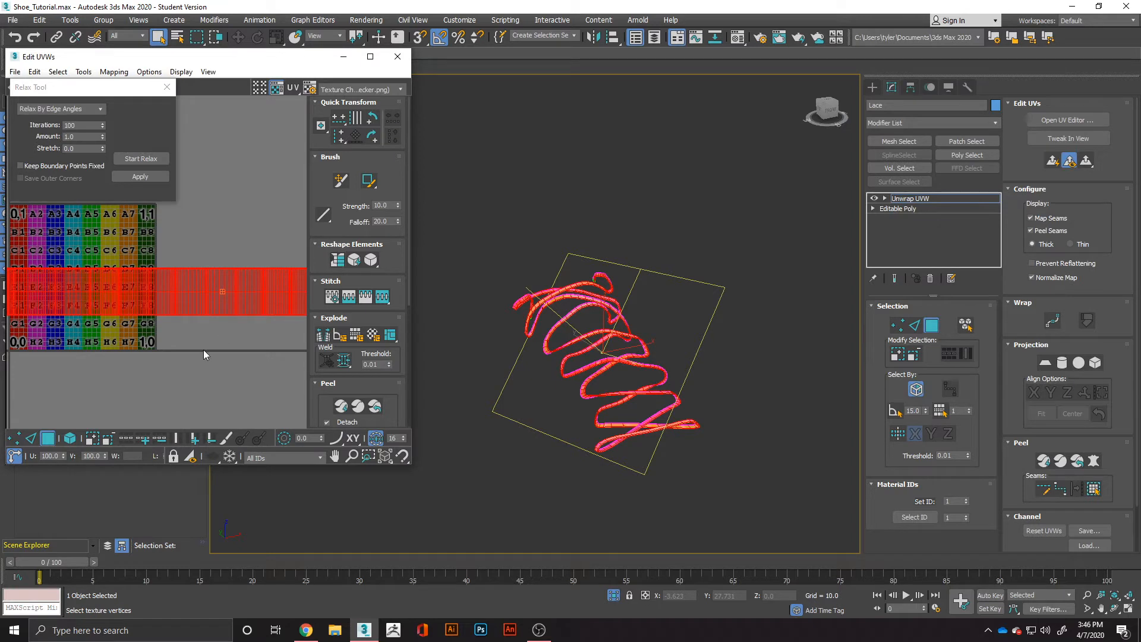
pyautogui.hotkey('ctrl', 'z')
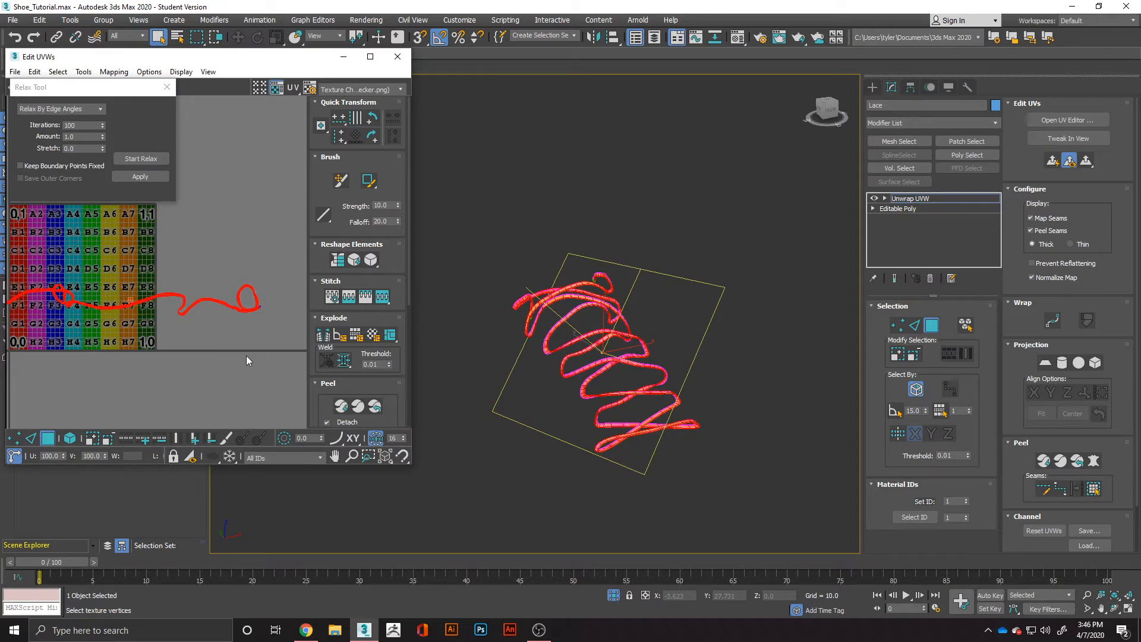
pyautogui.click(125, 159)
pyautogui.click(129, 160)
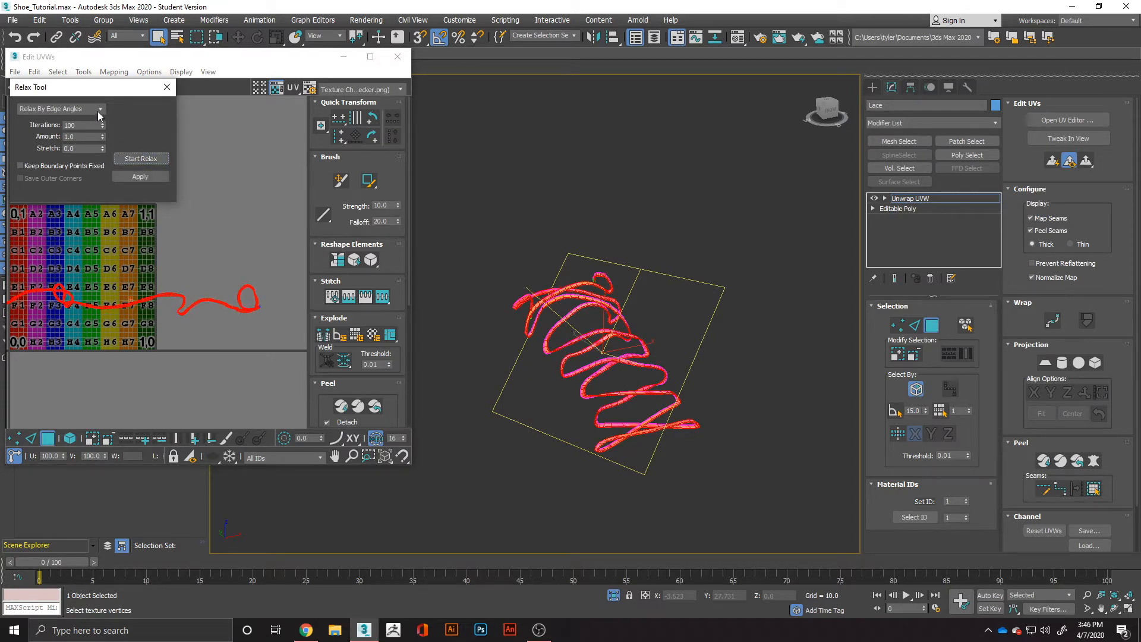
# - Change the relax method to Relax By Polygon Angles and briefly run it on the lace's UV shell
pyautogui.click(97, 111)
pyautogui.click(47, 118)
pyautogui.click(129, 159)
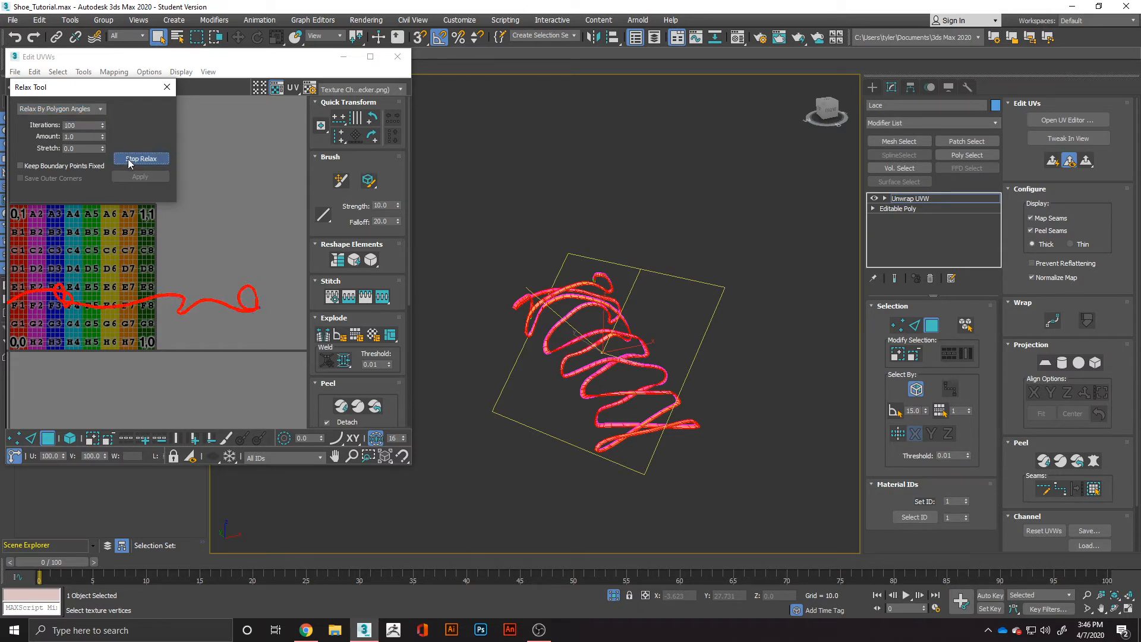
pyautogui.click(137, 159)
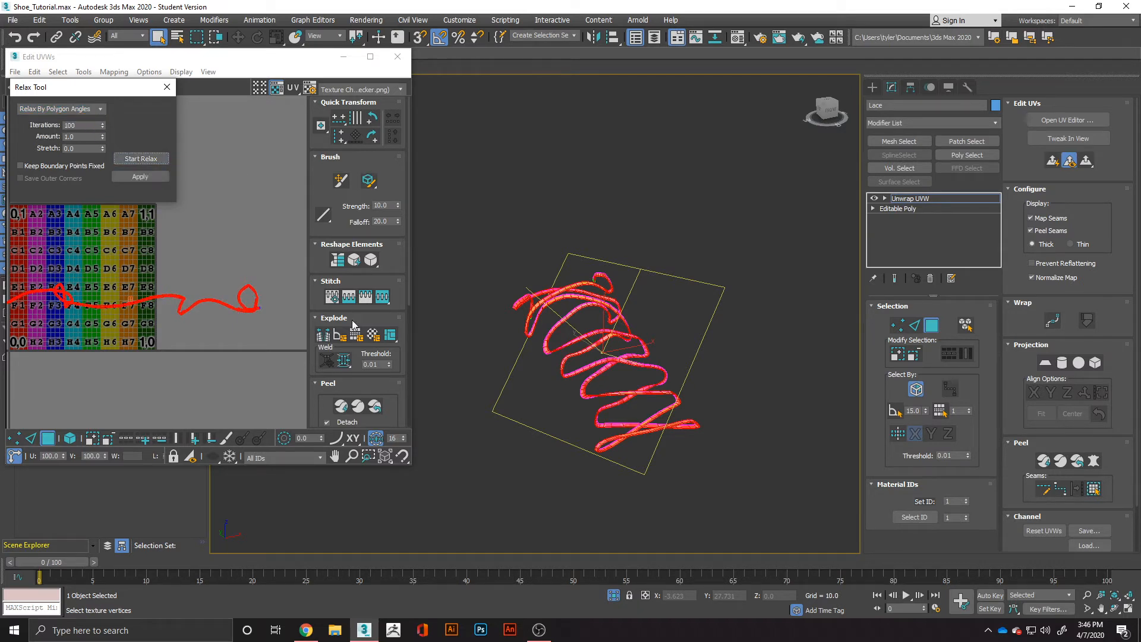
# - Straighten the relaxed UV shell and scale it down vertically into a thin strip
pyautogui.click(337, 260)
pyautogui.scroll(-3, 140, 295)
pyautogui.moveTo(194, 300); pyautogui.dragTo(91, 304, button='middle')
pyautogui.scroll(5, 619, 382)
pyautogui.keyDown('alt'); pyautogui.moveTo(619, 383); pyautogui.dragTo(580, 381, button='middle'); pyautogui.keyUp('alt')
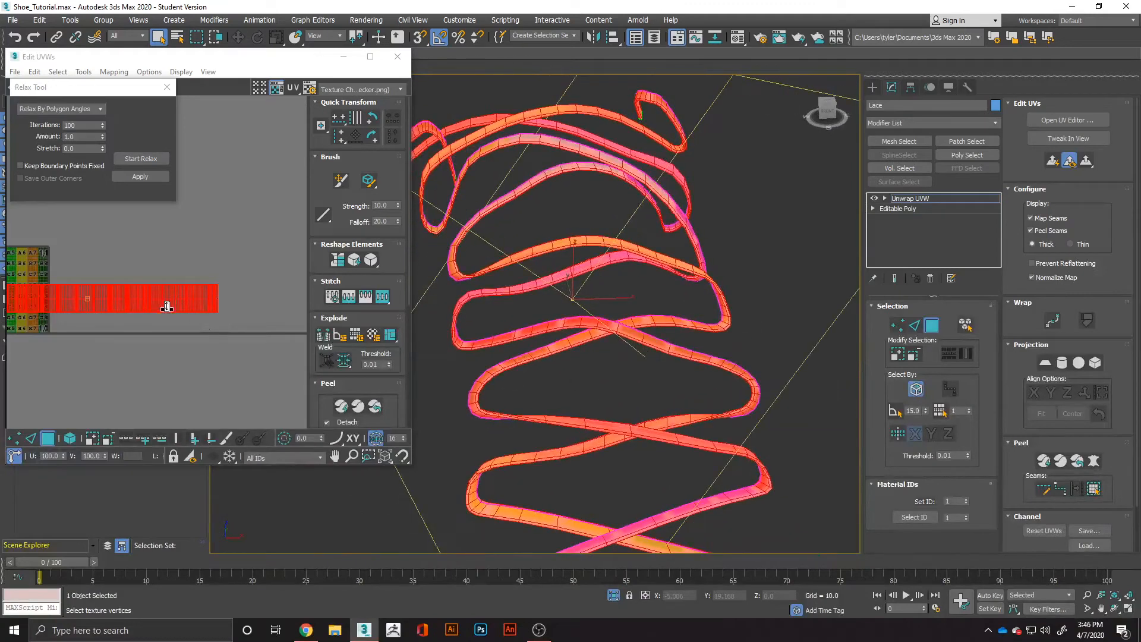
pyautogui.moveTo(143, 300); pyautogui.dragTo(131, 389)
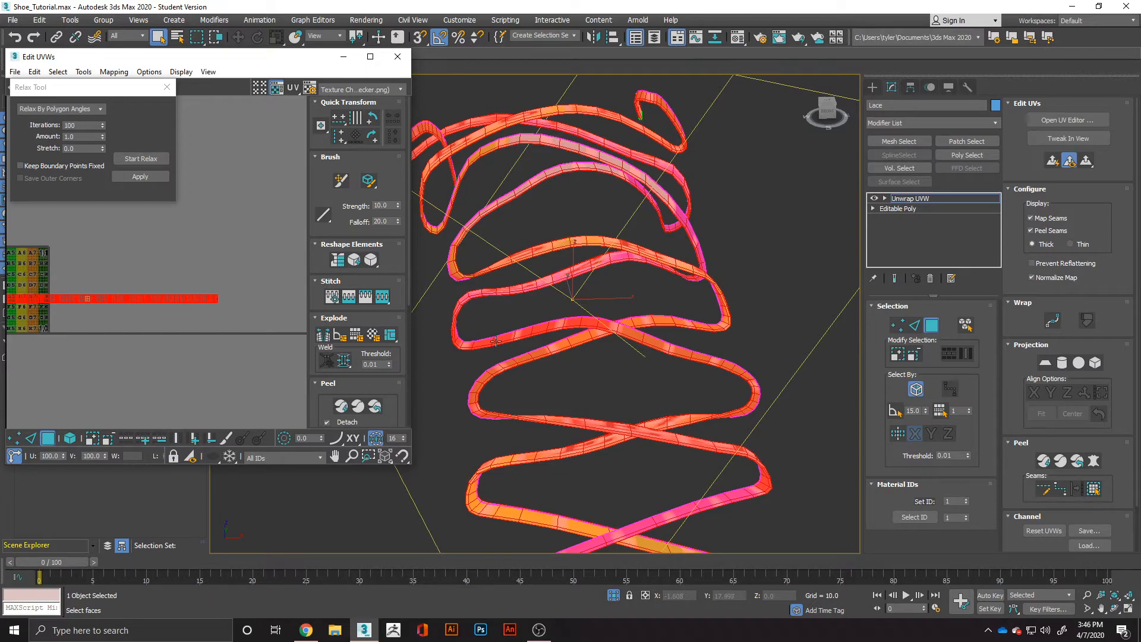
pyautogui.keyDown('alt'); pyautogui.moveTo(625, 261); pyautogui.dragTo(416, 250, button='middle'); pyautogui.keyUp('alt')
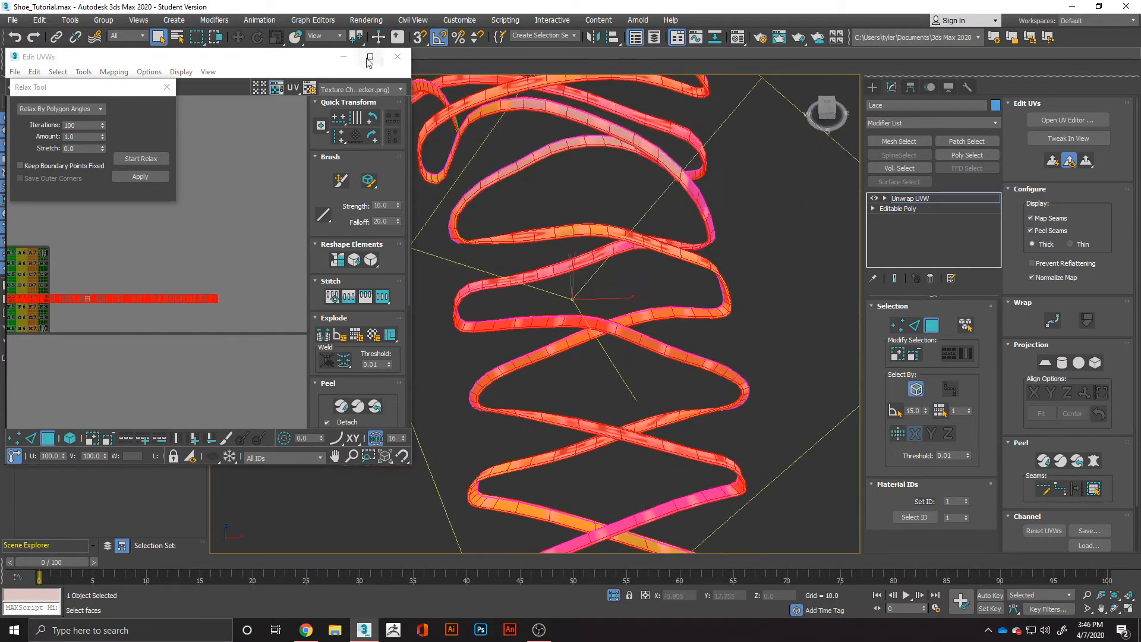
# - Display the CheckerPattern texture on the lace, close the Relax Tool and deselect the UV faces
pyautogui.click(354, 89)
pyautogui.click(349, 110)
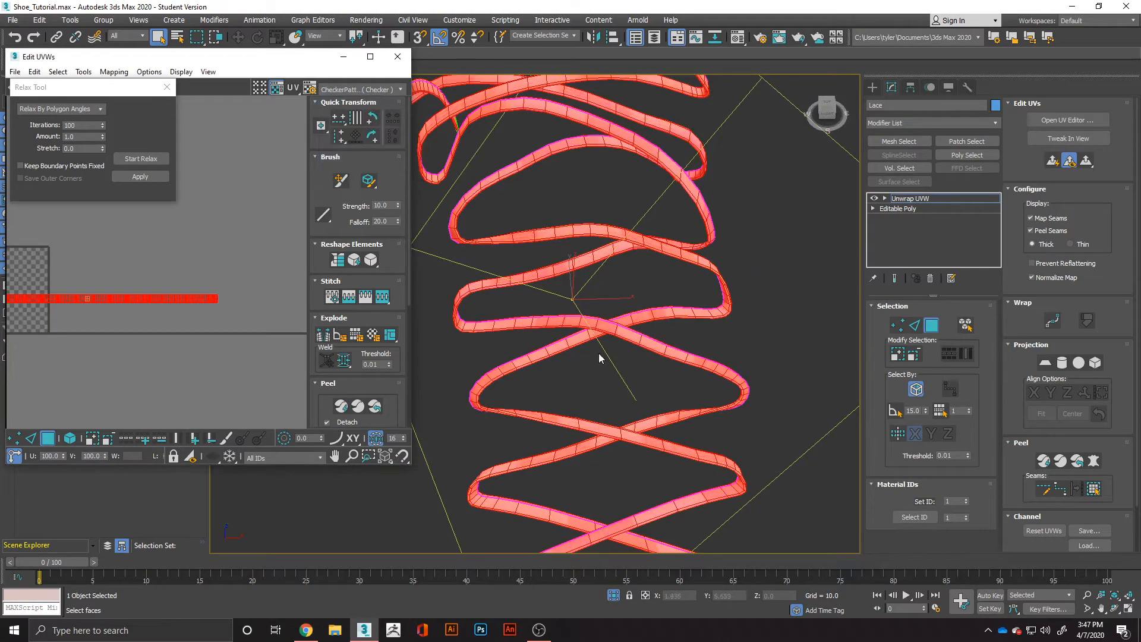
pyautogui.click(167, 88)
pyautogui.click(215, 241)
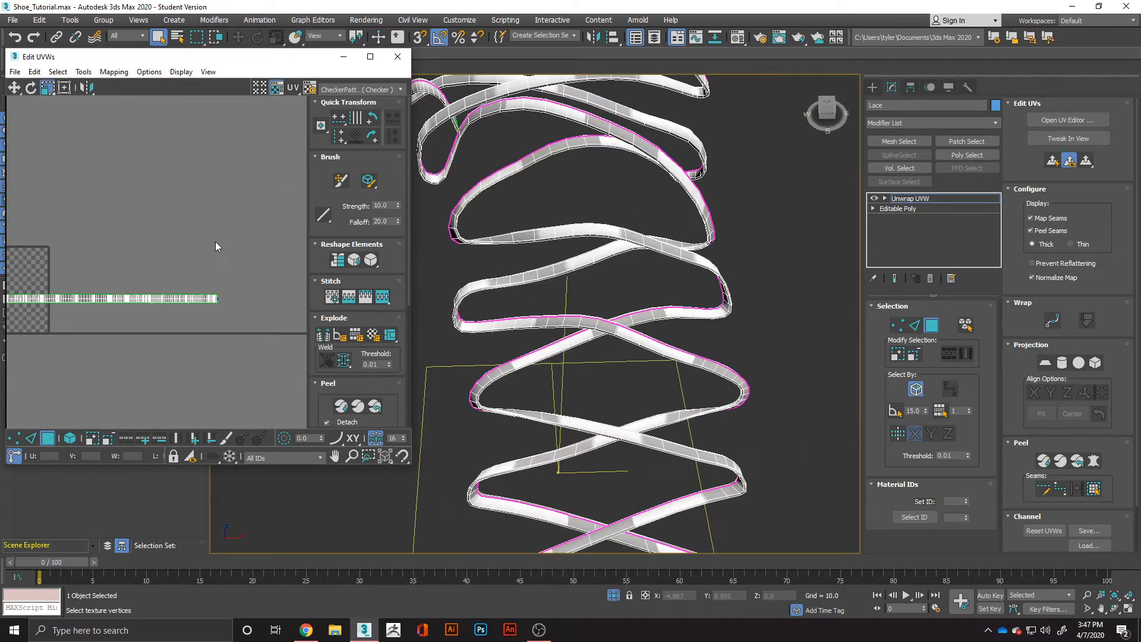
# - Examine the checker pattern and seams along the lace in the 3D view and the density of the UV strip
pyautogui.scroll(-1, 215, 242)
pyautogui.scroll(-3, 692, 394)
pyautogui.keyDown('alt'); pyautogui.moveTo(692, 394); pyautogui.dragTo(571, 460, button='middle'); pyautogui.keyUp('alt')
pyautogui.scroll(4, 571, 461)
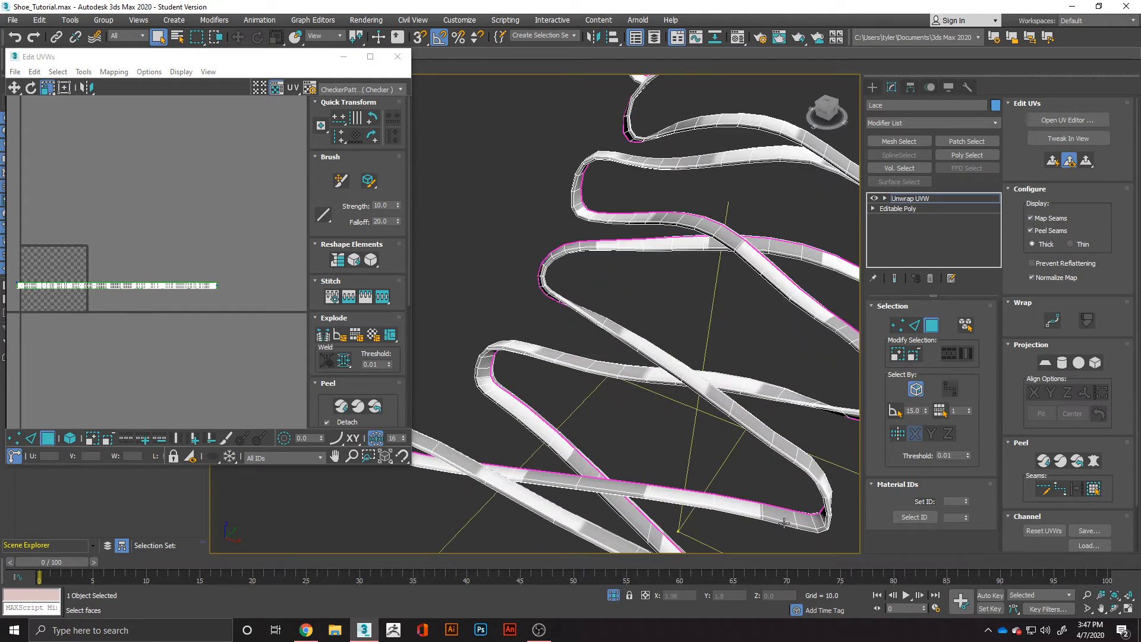
pyautogui.scroll(-5, 757, 291)
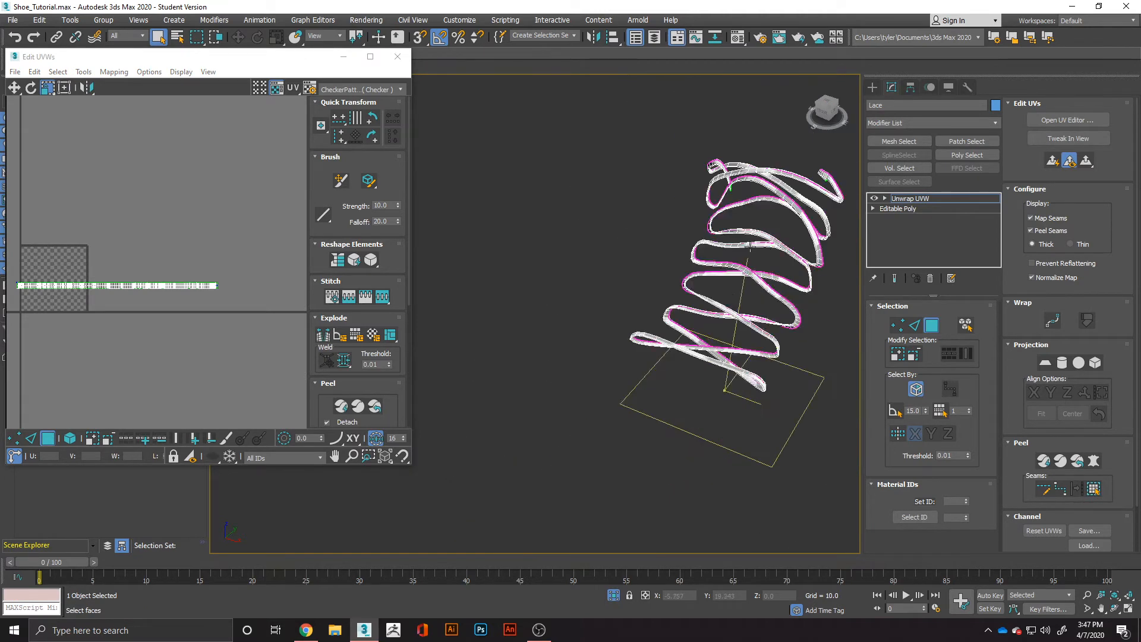
pyautogui.scroll(5, 750, 245)
pyautogui.moveTo(750, 245); pyautogui.dragTo(673, 315, button='middle')
pyautogui.moveTo(613, 378); pyautogui.dragTo(779, 146, button='middle')
pyautogui.keyDown('alt'); pyautogui.moveTo(594, 479); pyautogui.dragTo(672, 477, button='middle'); pyautogui.keyUp('alt')
pyautogui.scroll(-4, 642, 379)
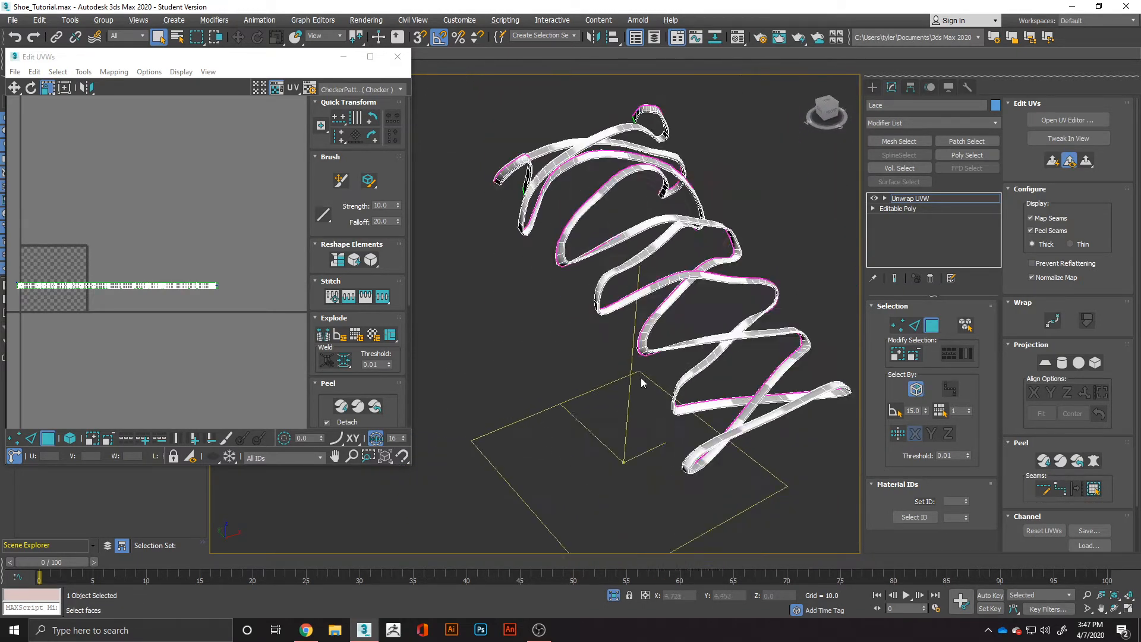
pyautogui.moveTo(636, 333); pyautogui.dragTo(629, 410, button='middle')
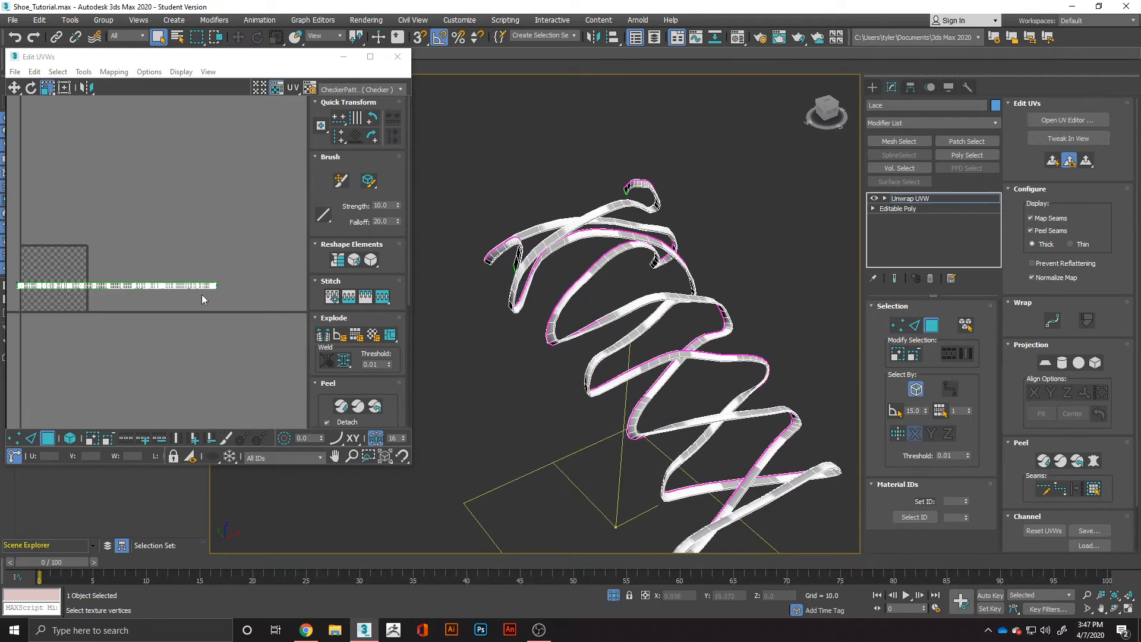
pyautogui.scroll(5, 207, 334)
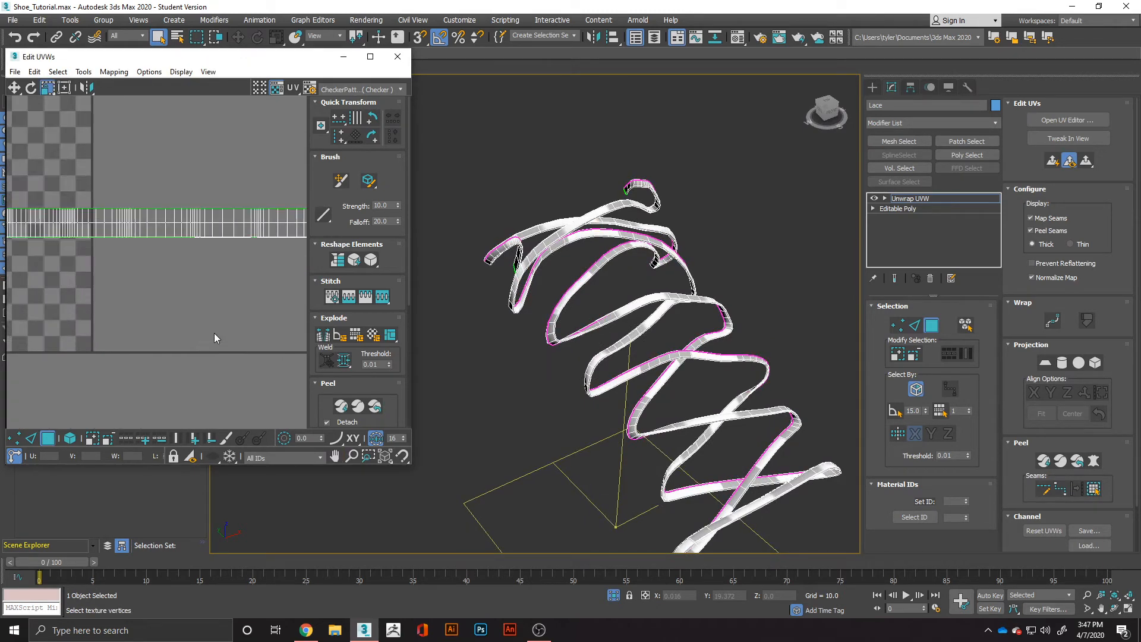
pyautogui.scroll(-5, 184, 288)
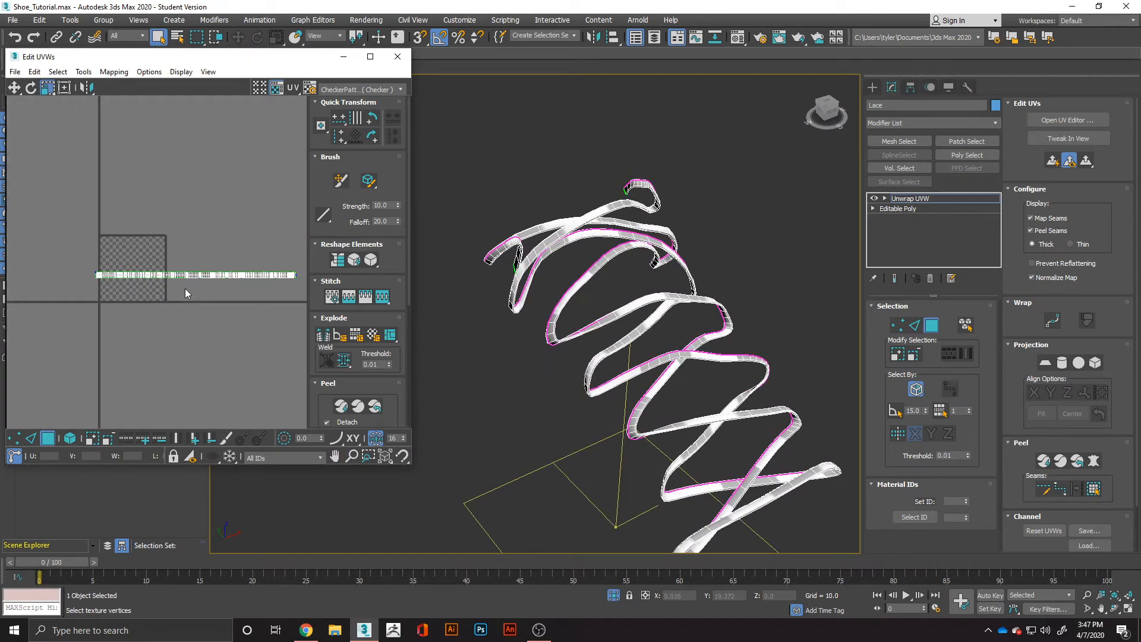
pyautogui.scroll(7, 184, 287)
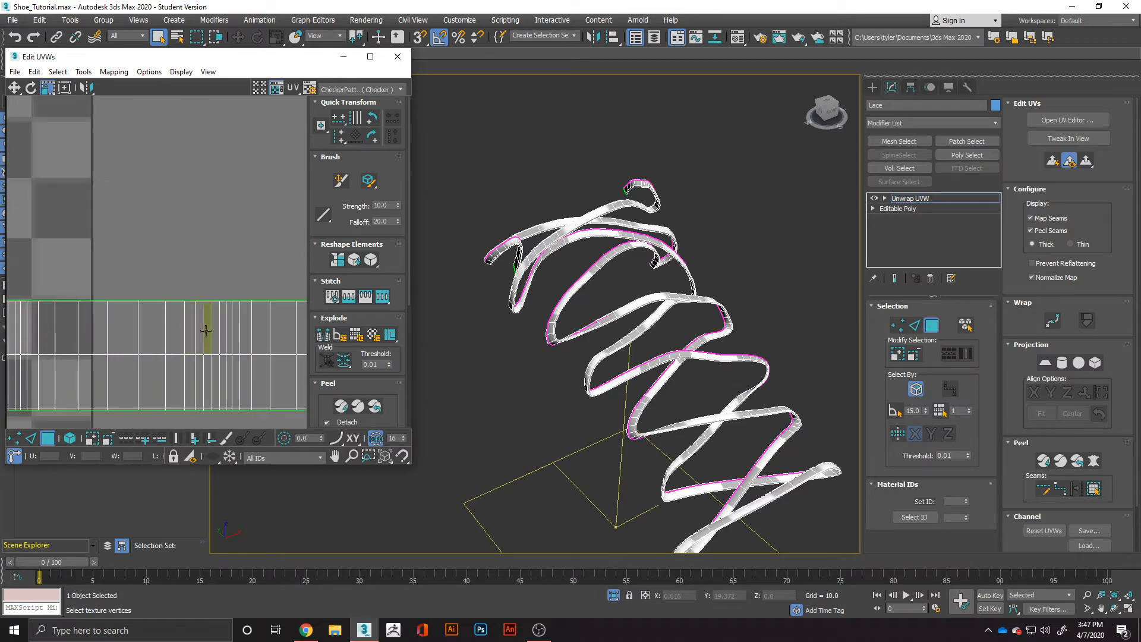
pyautogui.scroll(-6, 206, 331)
pyautogui.scroll(-1, 357, 342)
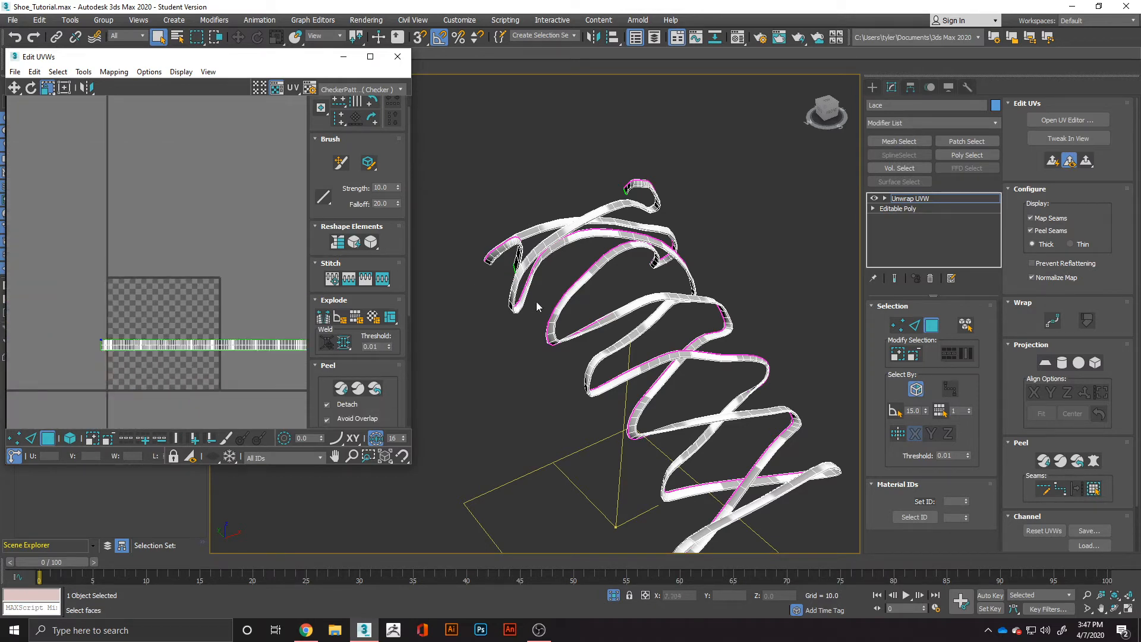
pyautogui.keyDown('alt'); pyautogui.moveTo(536, 301); pyautogui.dragTo(568, 228, button='middle'); pyautogui.keyUp('alt')
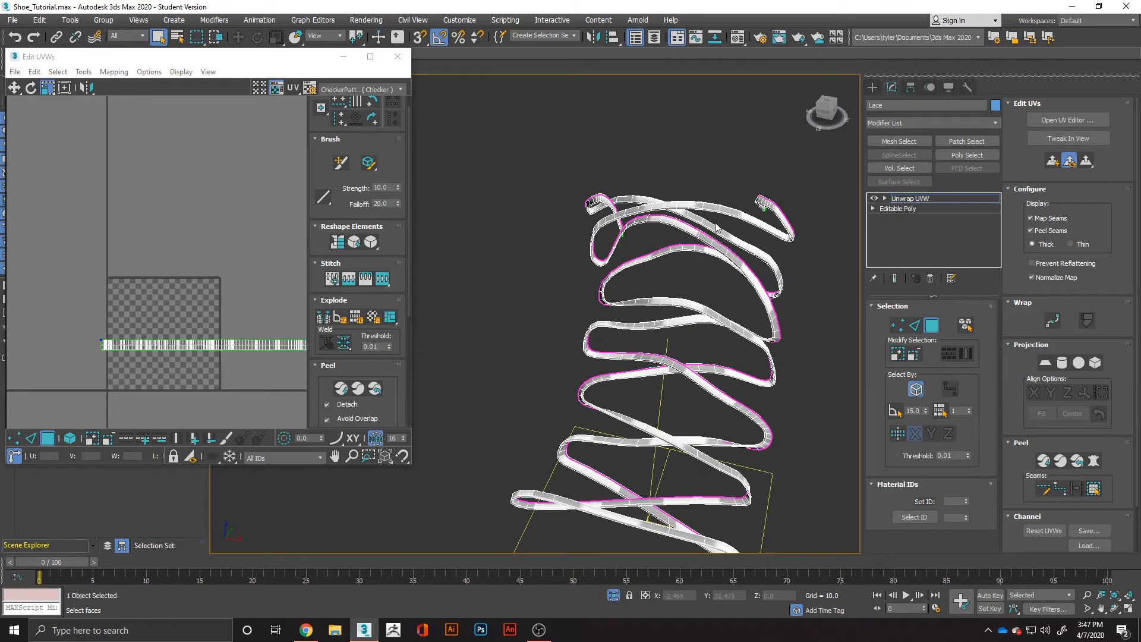
pyautogui.keyDown('alt'); pyautogui.moveTo(757, 381); pyautogui.dragTo(721, 414, button='middle'); pyautogui.keyUp('alt')
pyautogui.scroll(5, 722, 413)
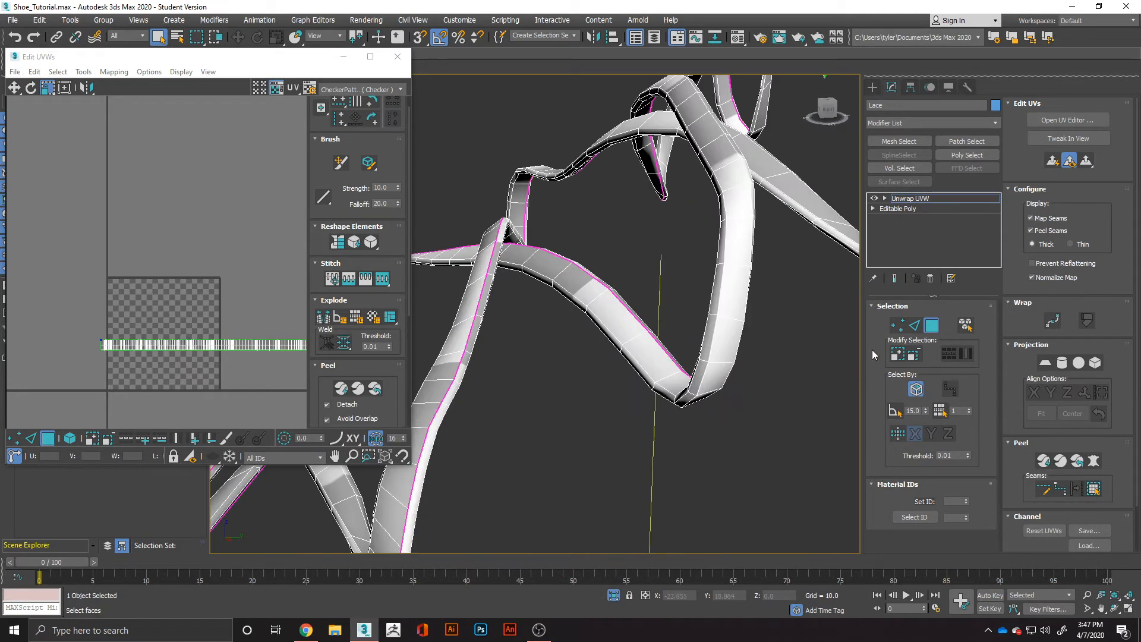
# - Select the crosswise edges at two bends on opposite sides of the lace and break the UV strip along them
pyautogui.click(915, 325)
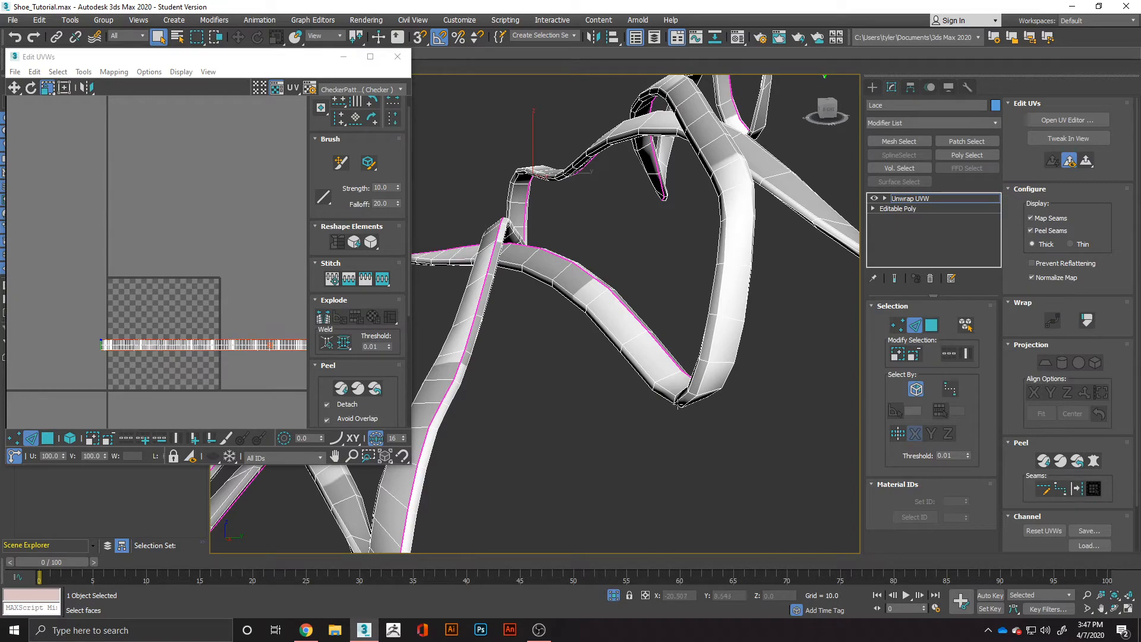
pyautogui.click(680, 405)
pyautogui.keyDown('alt'); pyautogui.moveTo(700, 410); pyautogui.dragTo(659, 431, button='middle'); pyautogui.keyUp('alt')
pyautogui.scroll(-3, 765, 451)
pyautogui.moveTo(566, 431); pyautogui.dragTo(714, 414, button='middle')
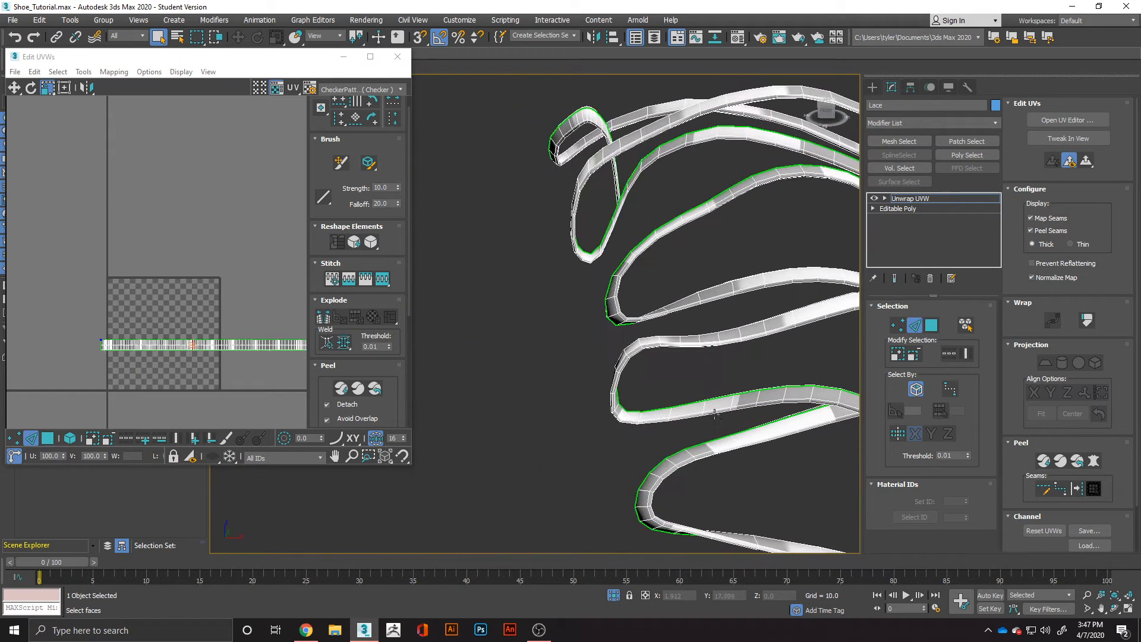
pyautogui.scroll(2, 623, 421)
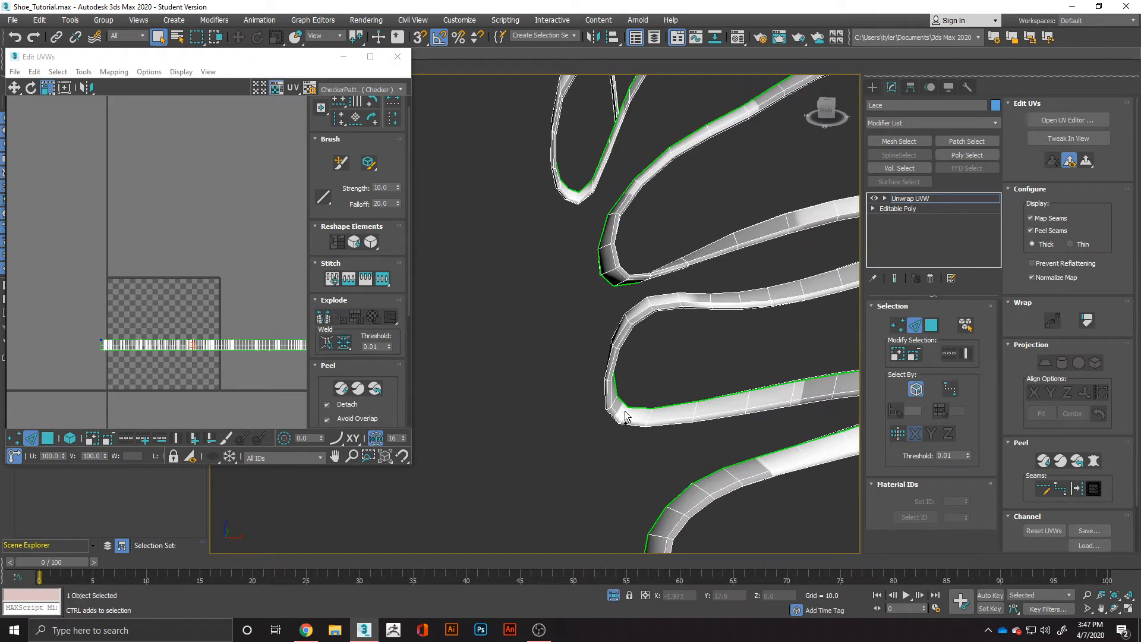
pyautogui.scroll(3, 624, 419)
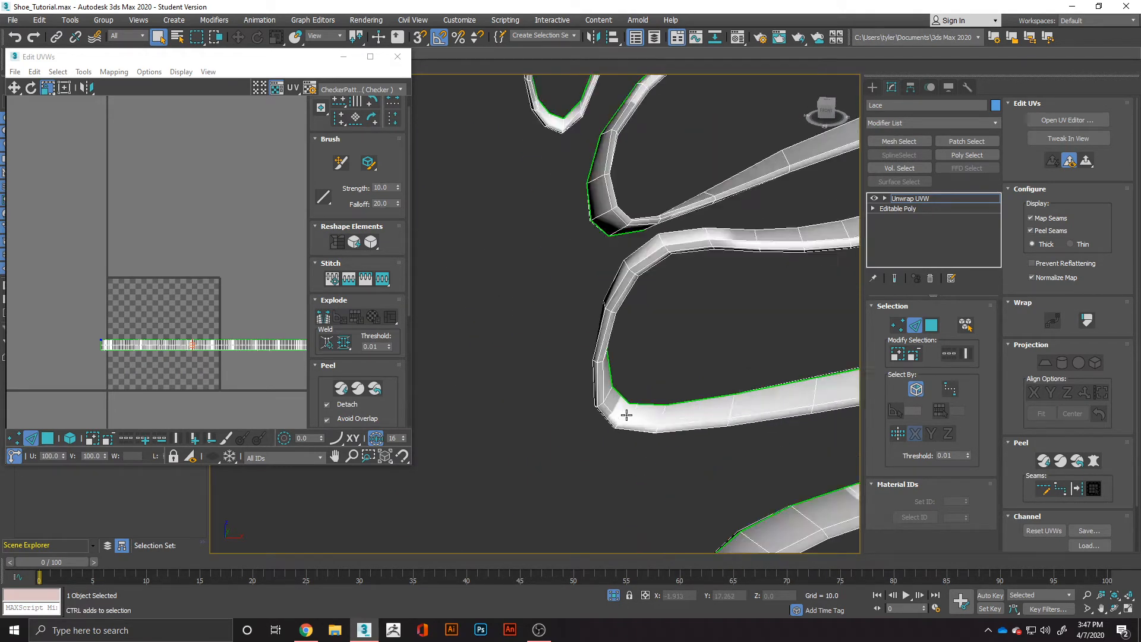
pyautogui.scroll(-7, 623, 420)
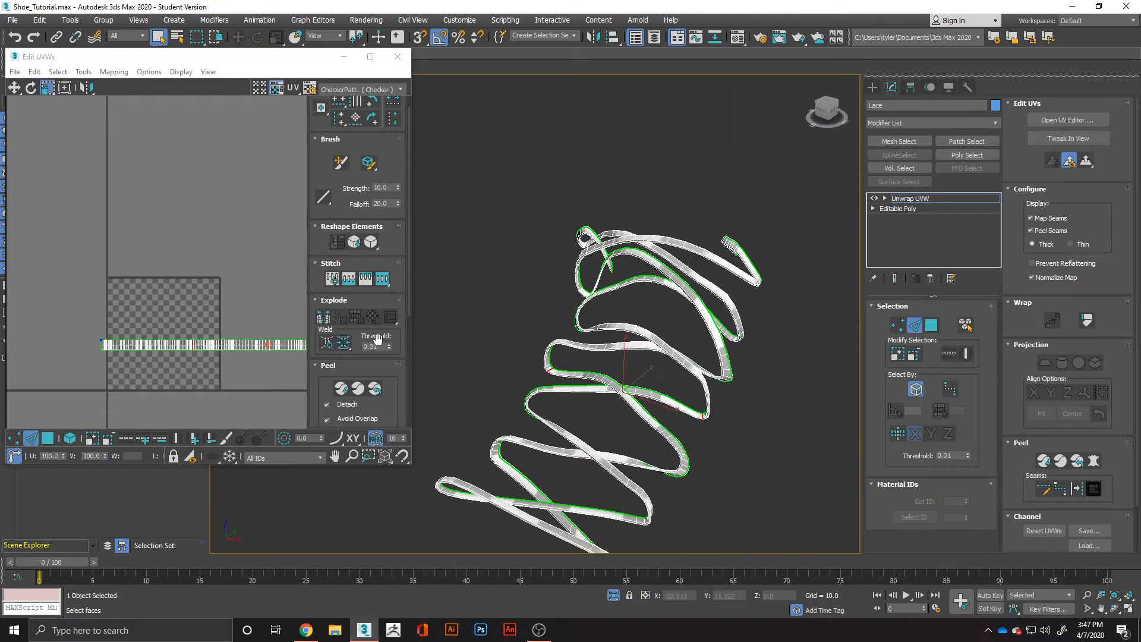
pyautogui.click(320, 321)
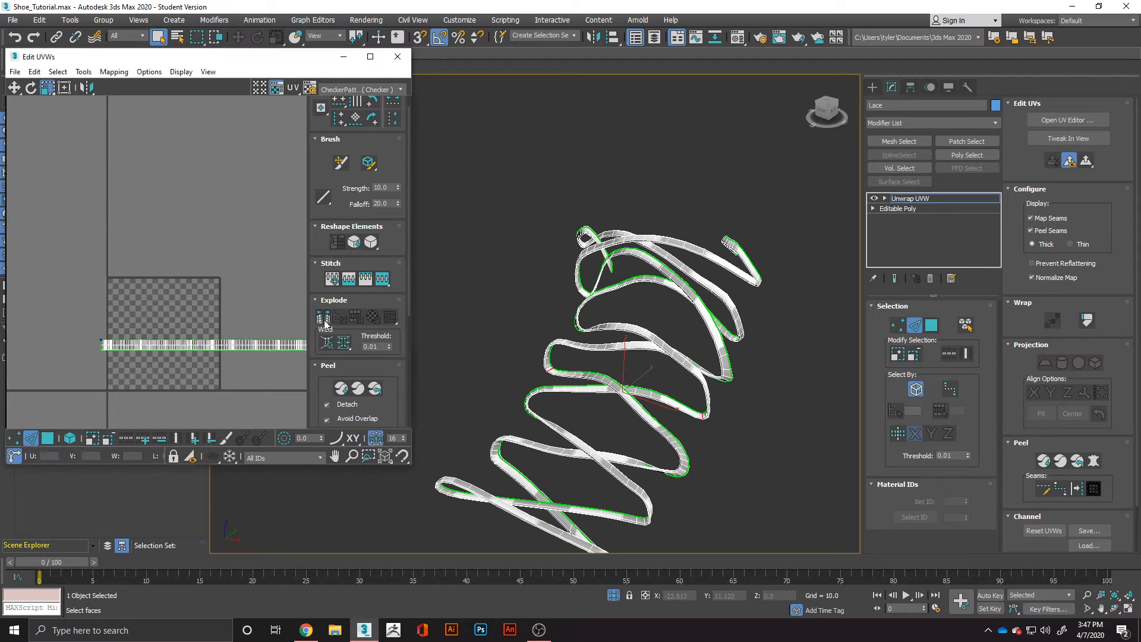
# - Select all the lace's UV faces and pack them into the UV tile using Non-Convex with normalize, rotate, fill holes and rescale enabled, and clear the selection
pyautogui.scroll(-3, 176, 324)
pyautogui.moveTo(177, 324); pyautogui.dragTo(92, 311, button='middle')
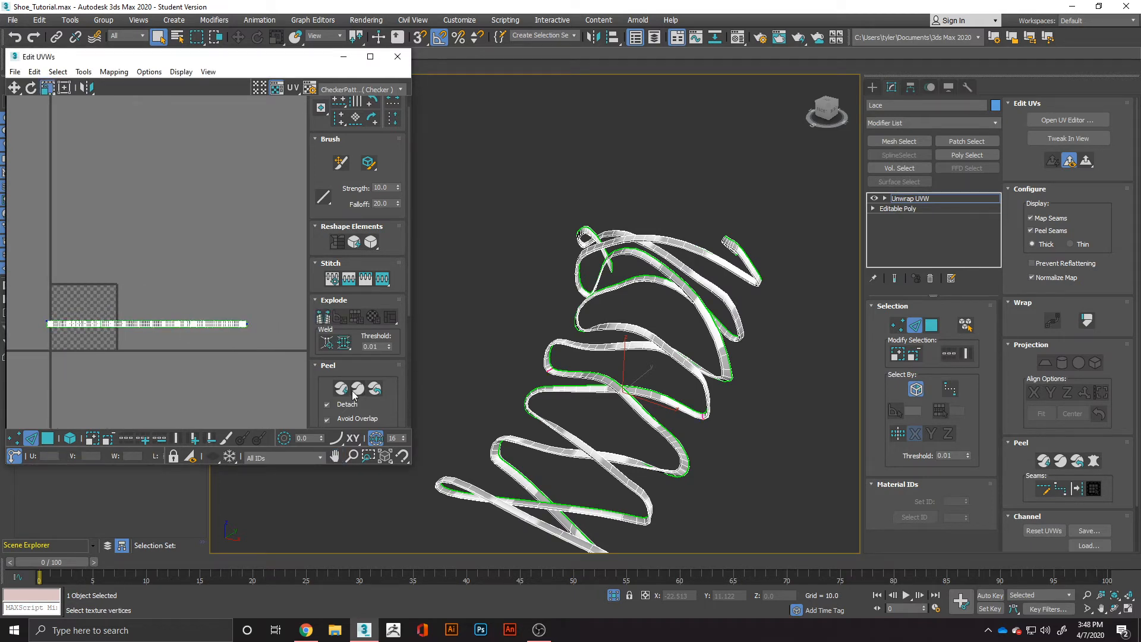
pyautogui.click(47, 438)
pyautogui.hotkey('ctrl', 'a')
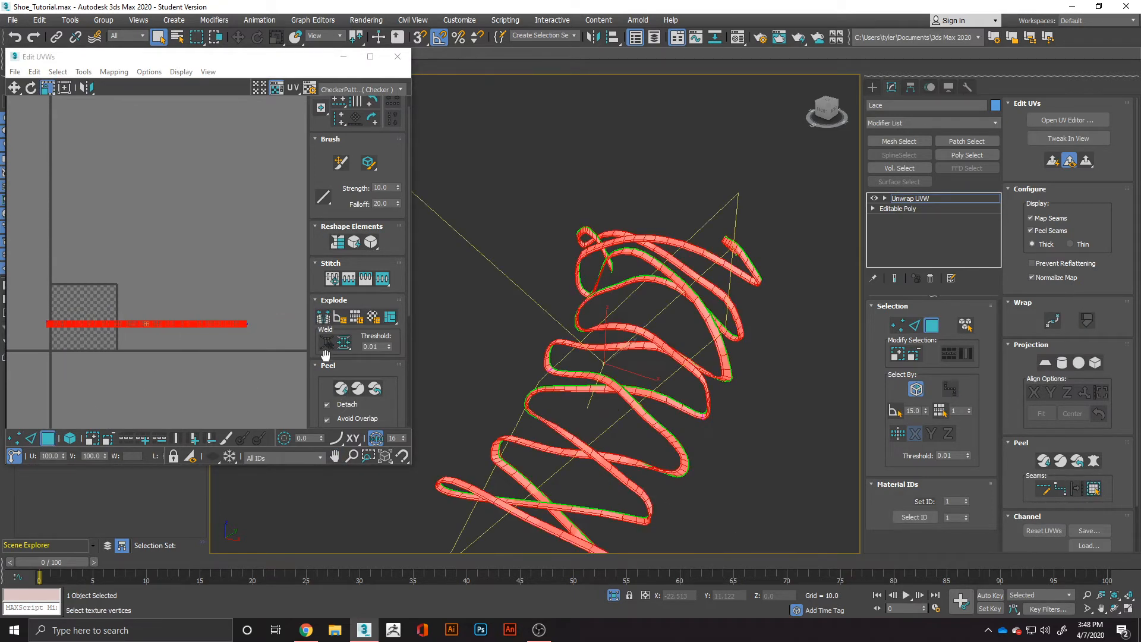
pyautogui.scroll(-3, 363, 369)
pyautogui.scroll(-2, 350, 355)
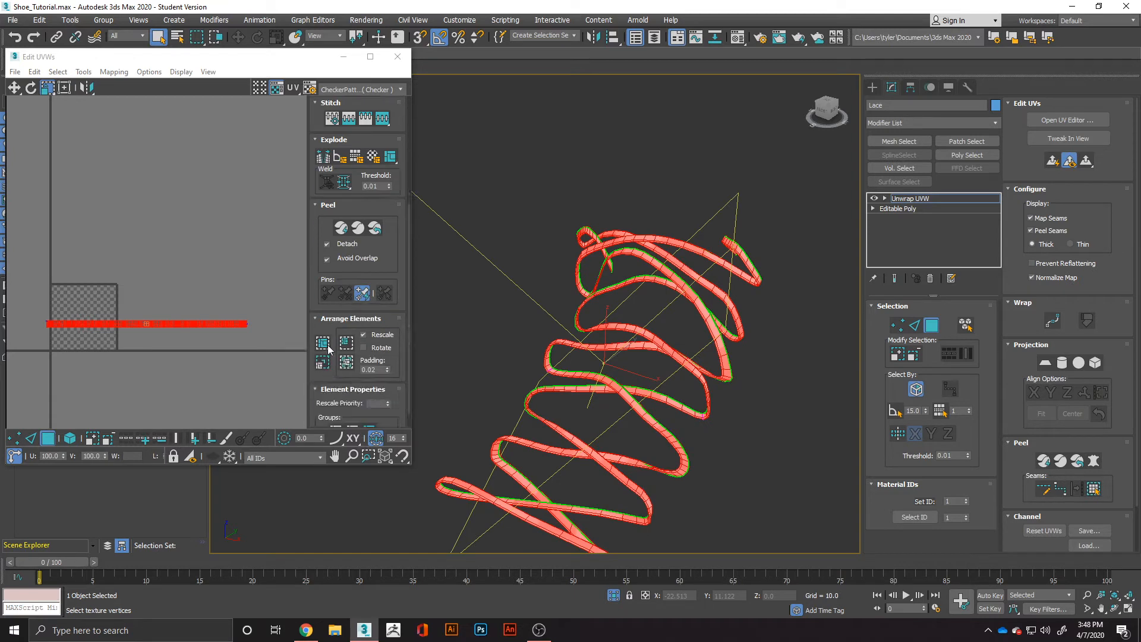
pyautogui.click(323, 361)
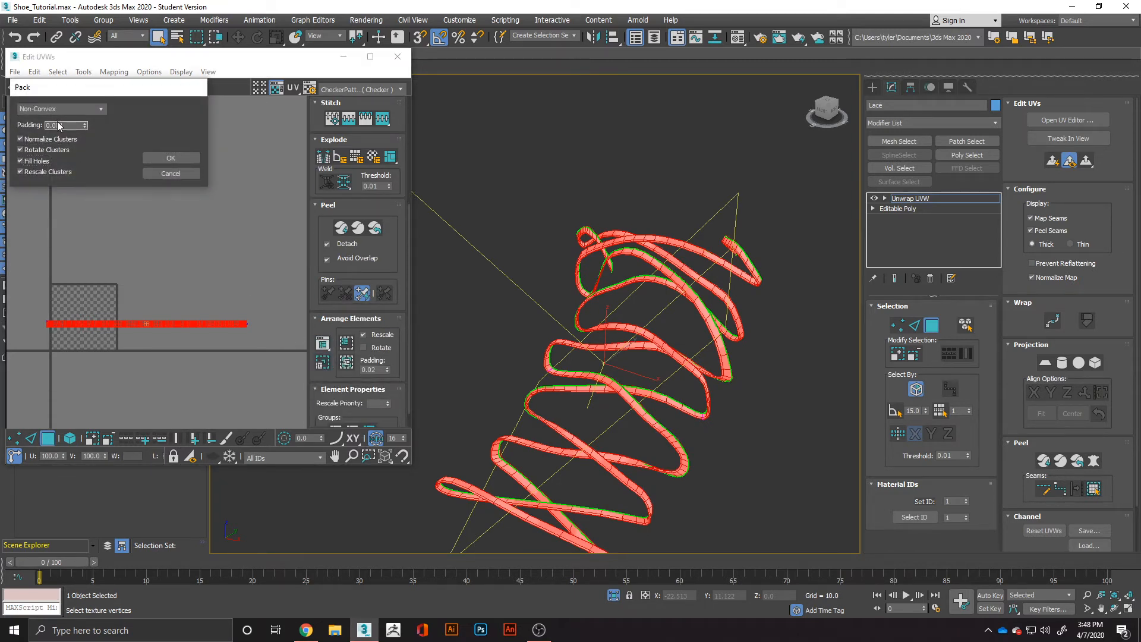
pyautogui.click(159, 157)
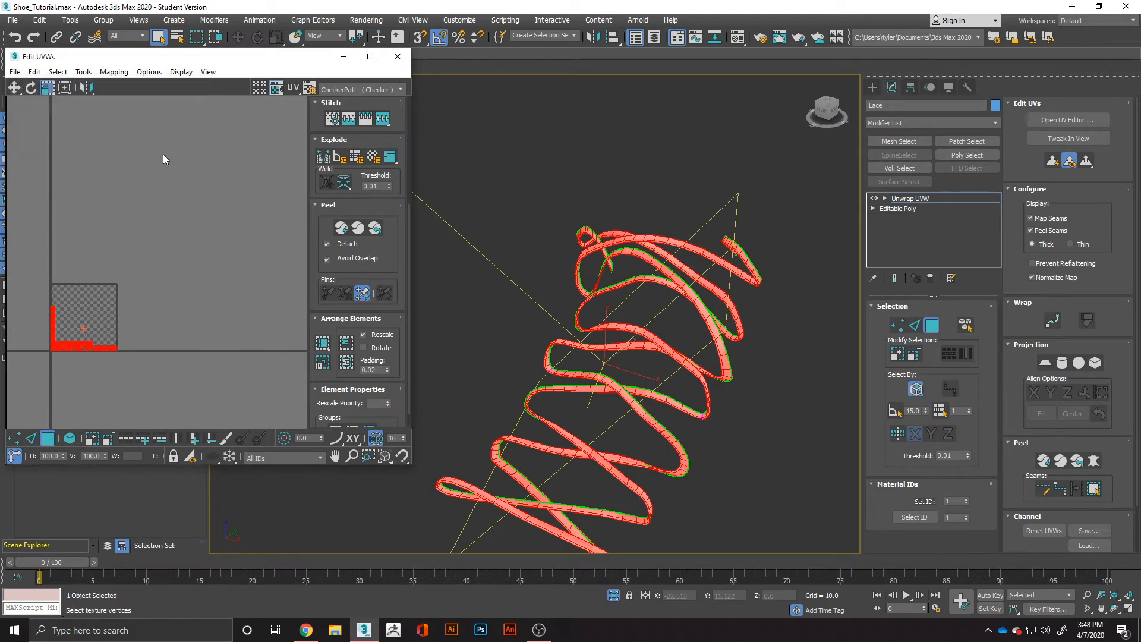
pyautogui.scroll(10, 91, 327)
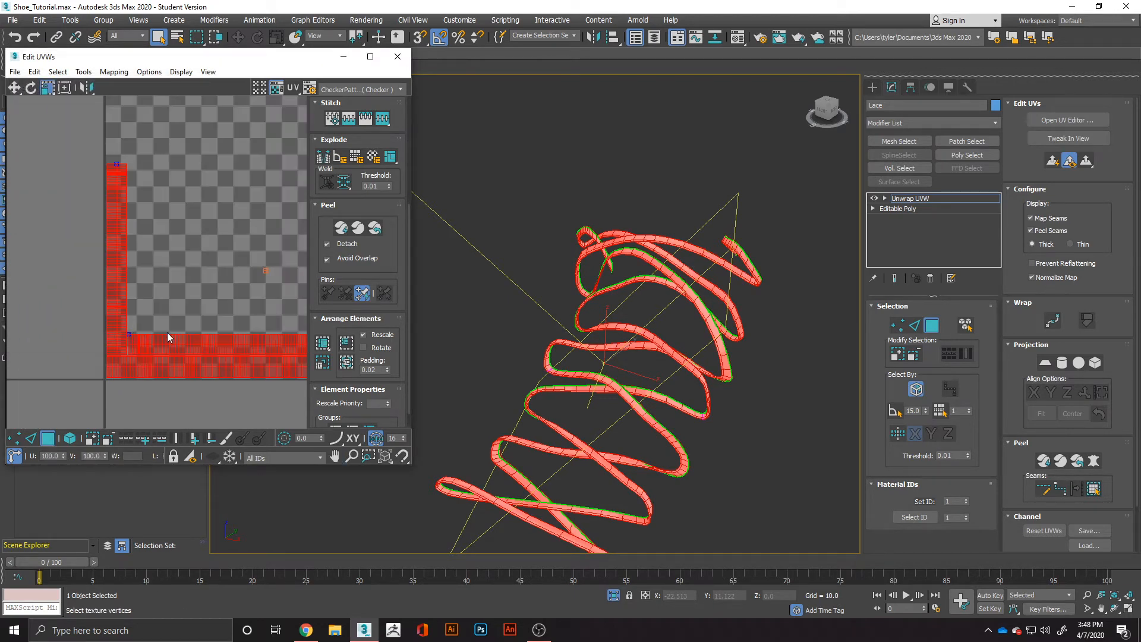
pyautogui.scroll(-3, 171, 339)
pyautogui.moveTo(182, 333); pyautogui.dragTo(92, 335, button='middle')
pyautogui.scroll(-5, 123, 333)
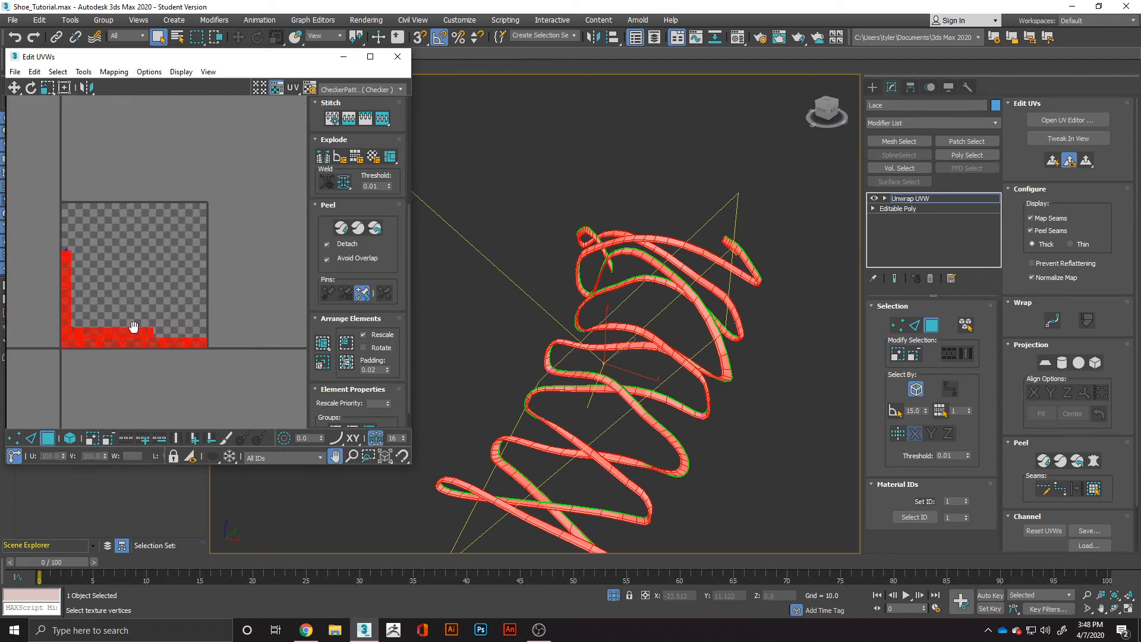
pyautogui.click(261, 364)
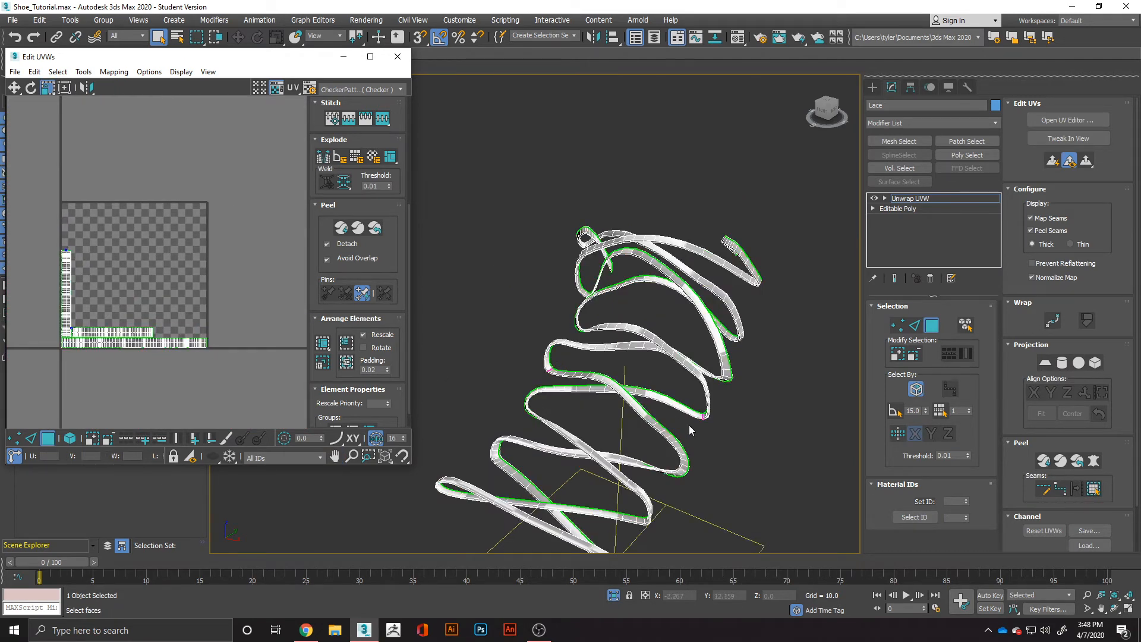
# - Select the crosswise edges at the bend of the lace's lowest loop and break the UVs there
pyautogui.moveTo(688, 425)
pyautogui.keyDown('alt'); pyautogui.mouseDown(button='middle')
pyautogui.moveTo(564, 414)
pyautogui.moveTo(675, 438)
pyautogui.mouseUp(button='middle'); pyautogui.keyUp('alt')
pyautogui.scroll(4, 562, 505)
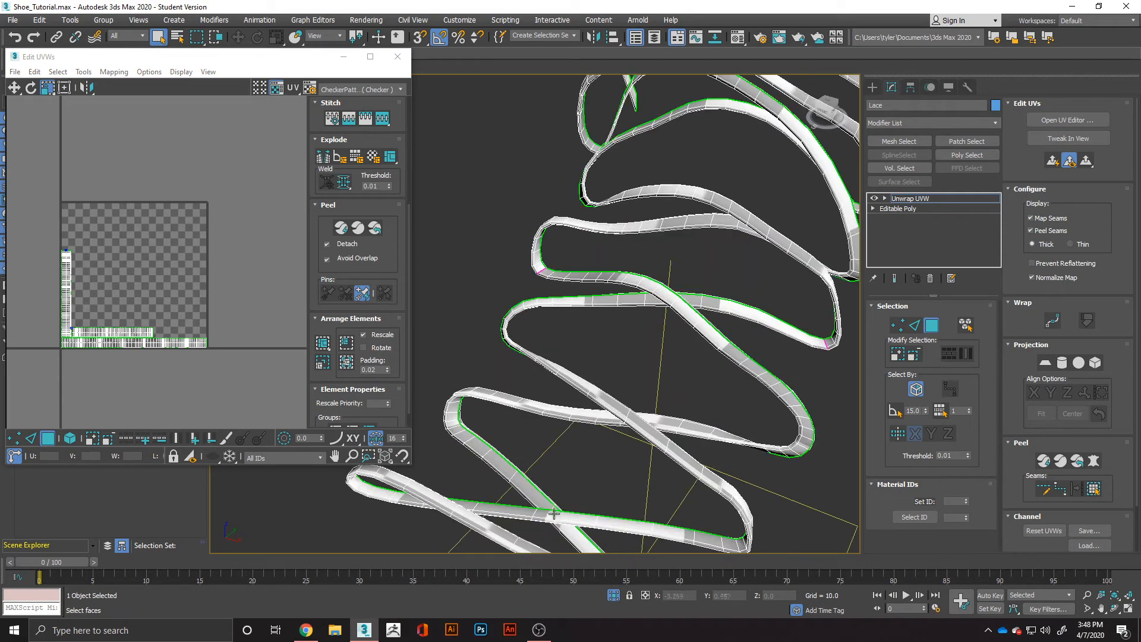
pyautogui.keyDown('alt'); pyautogui.moveTo(553, 516); pyautogui.dragTo(535, 471, button='middle'); pyautogui.keyUp('alt')
pyautogui.scroll(4, 533, 465)
pyautogui.click(503, 440)
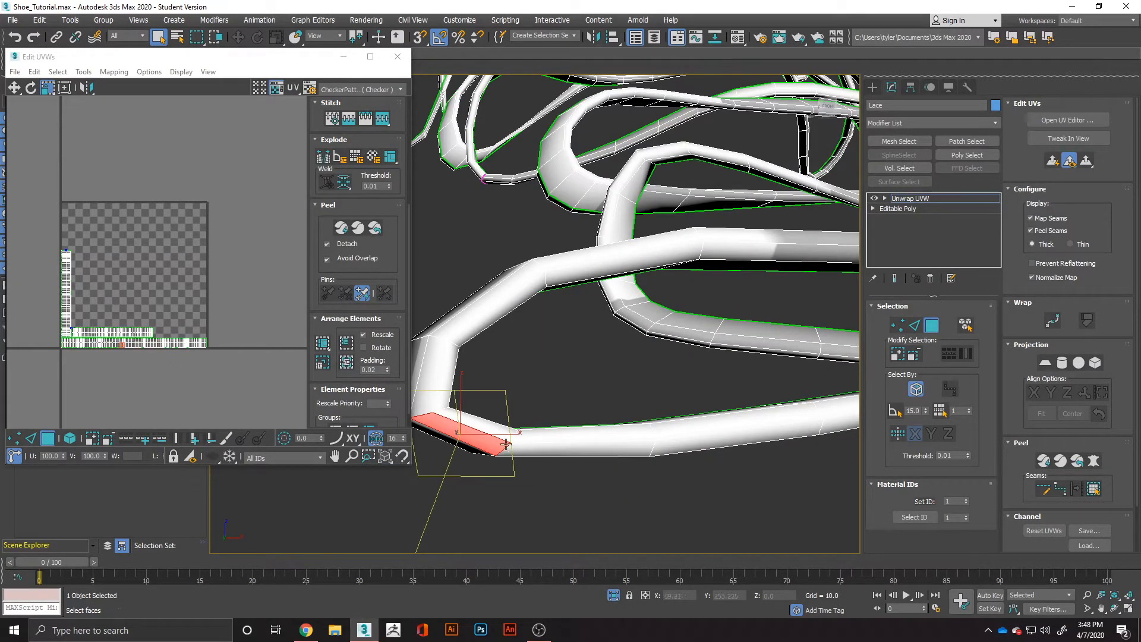
pyautogui.click(914, 326)
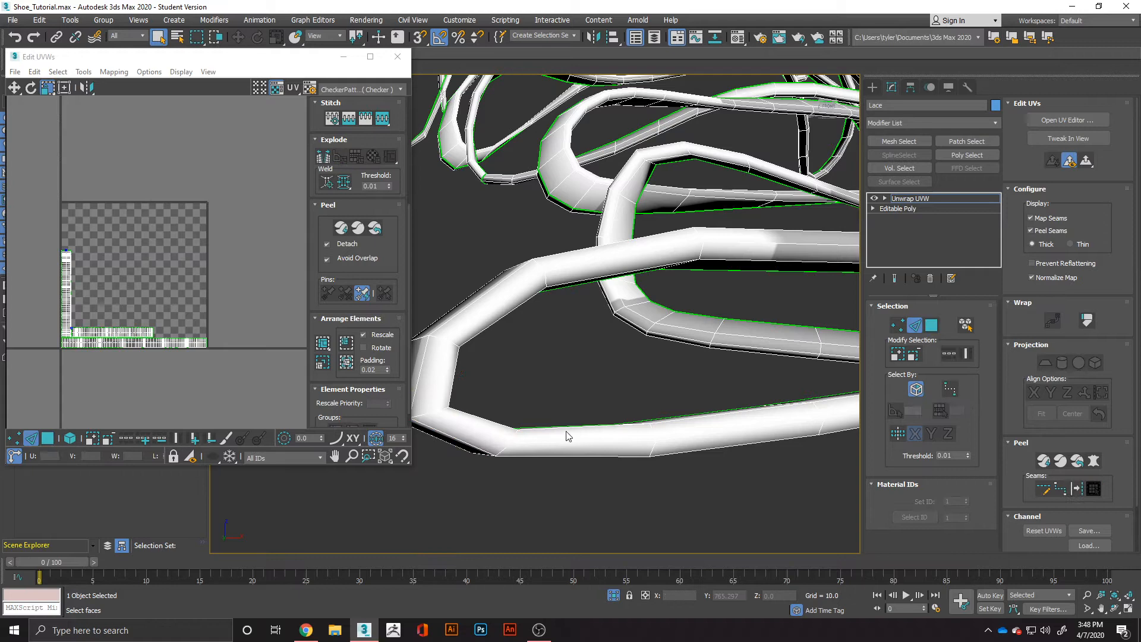
pyautogui.click(505, 443)
pyautogui.click(651, 445)
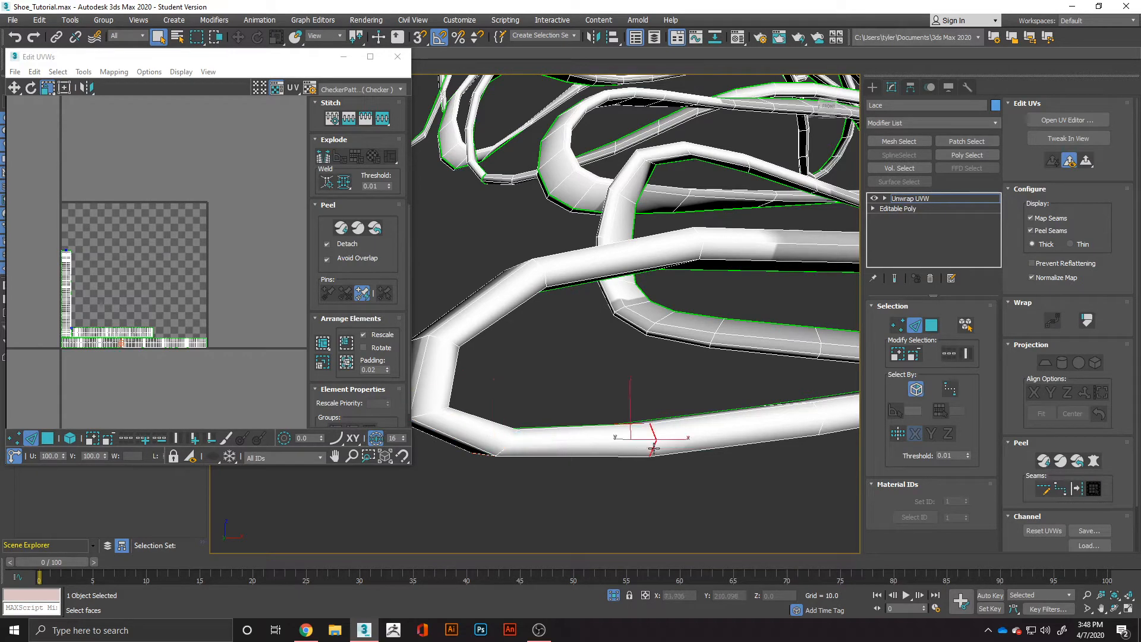
pyautogui.keyDown('alt'); pyautogui.moveTo(651, 444); pyautogui.dragTo(579, 444, button='middle'); pyautogui.keyUp('alt')
pyautogui.click(553, 446)
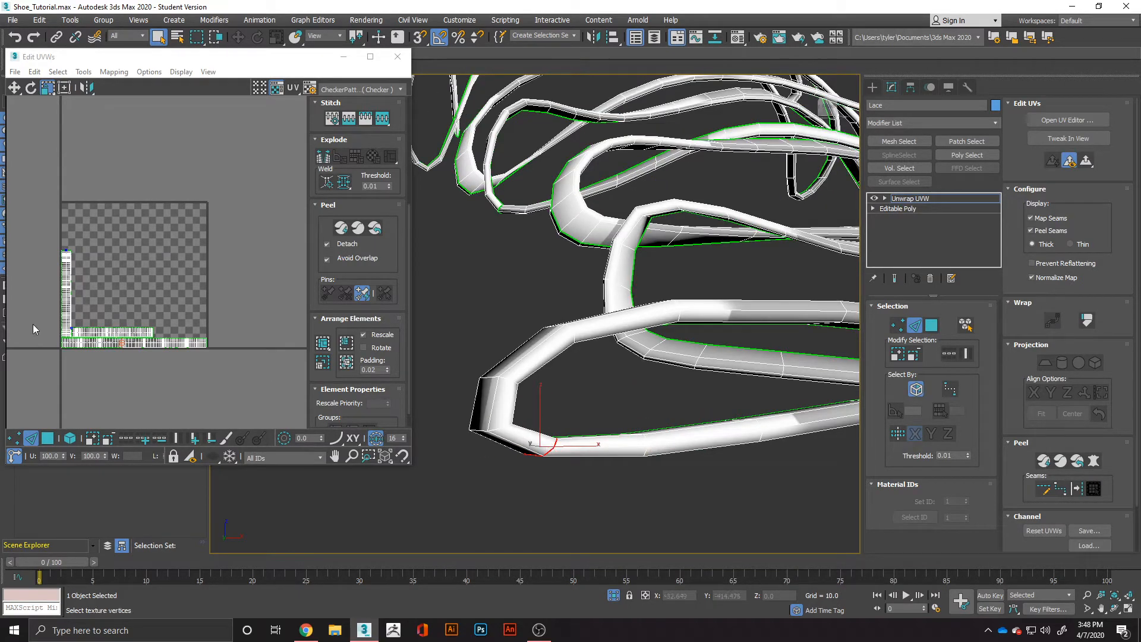
pyautogui.scroll(3, 145, 343)
pyautogui.scroll(-2, 106, 355)
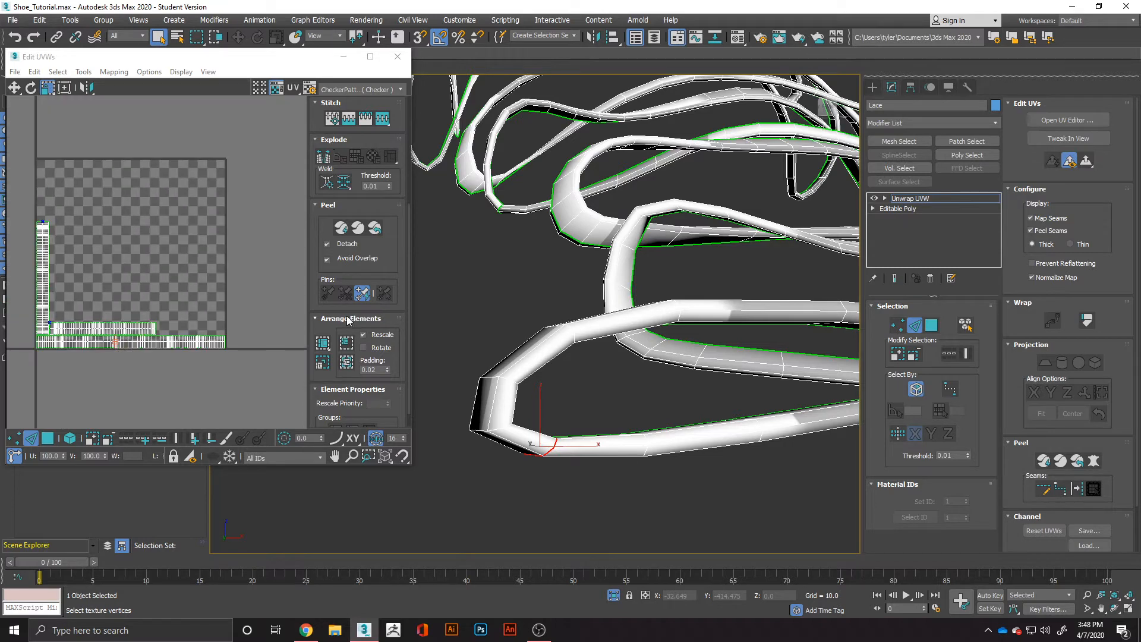
pyautogui.scroll(-1, 325, 348)
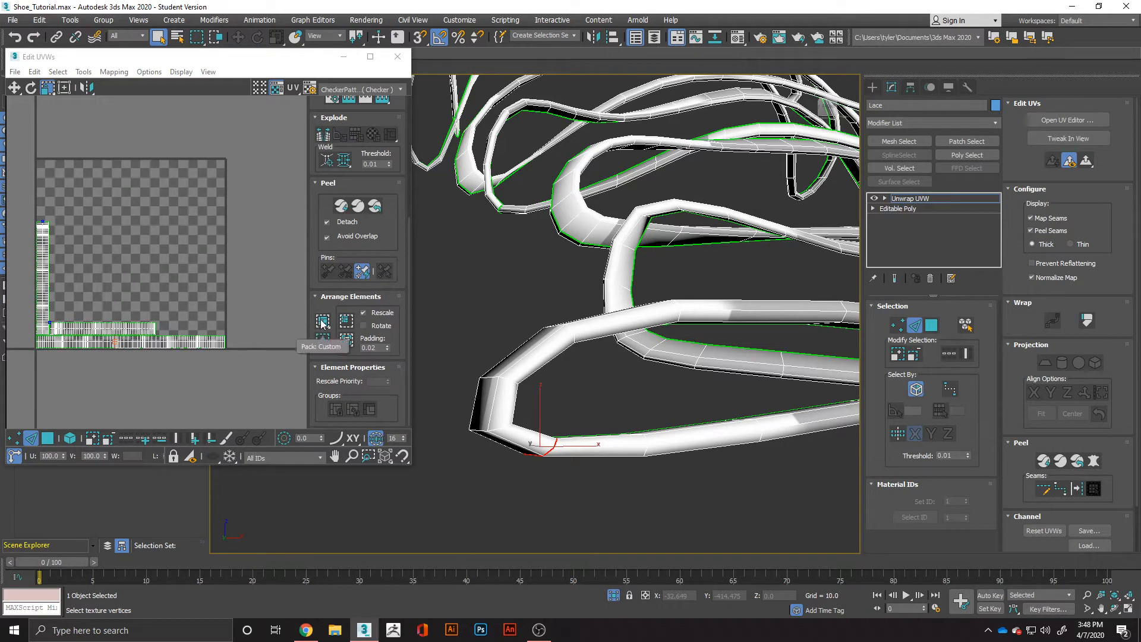
pyautogui.scroll(5, 332, 250)
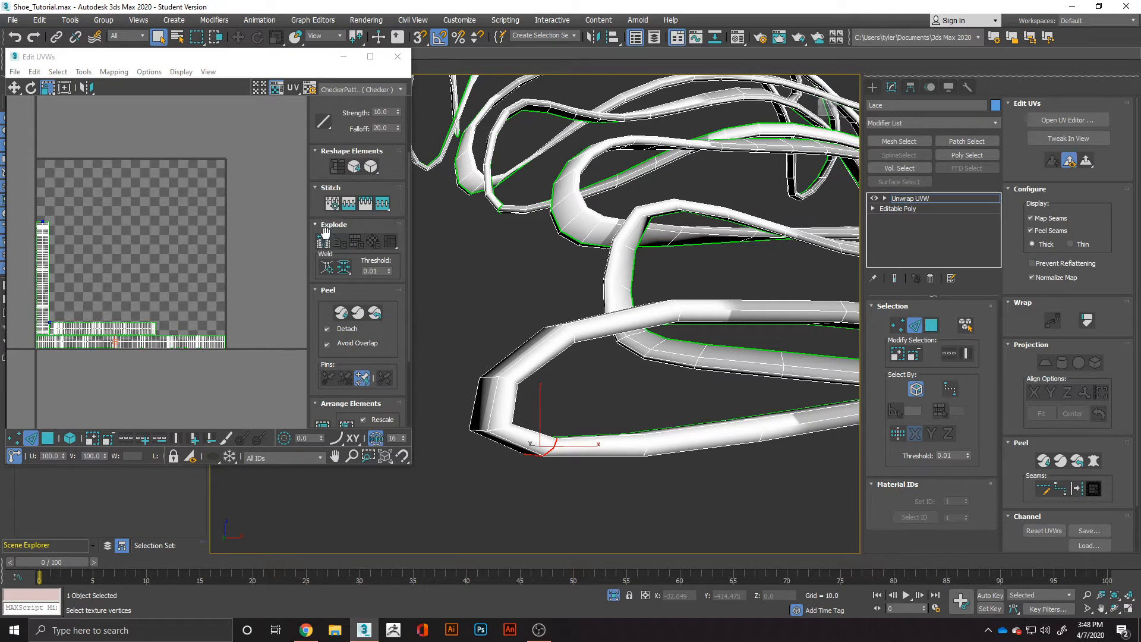
pyautogui.click(322, 242)
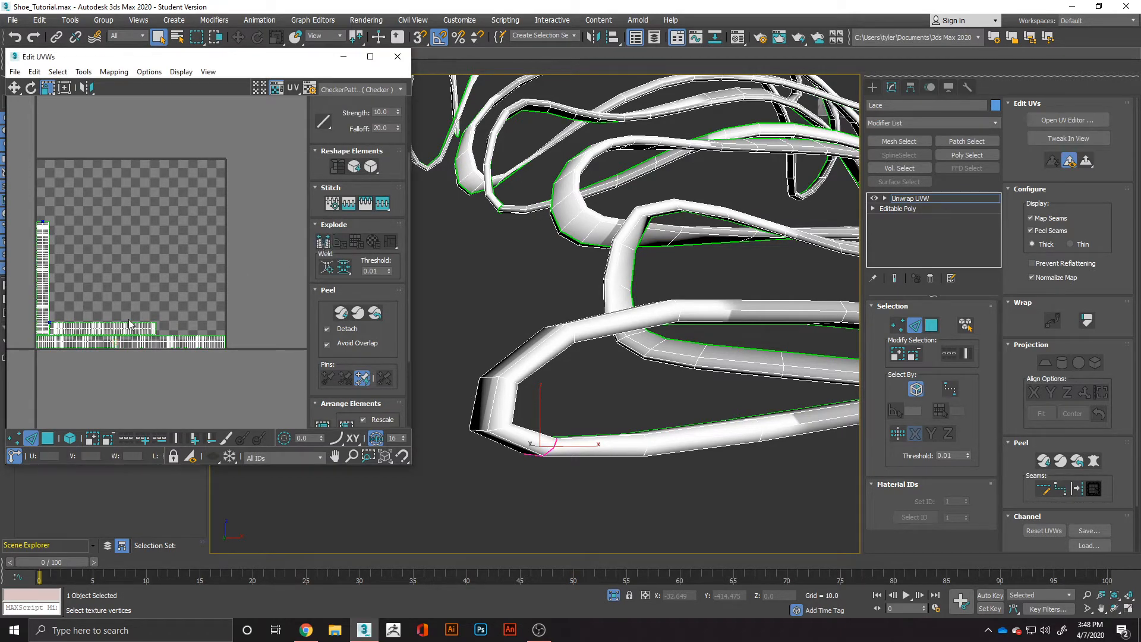
# - Select all the lace's UV shells as whole elements, repack them into the UV tile with Pack Custom, and deselect them
pyautogui.click(52, 440)
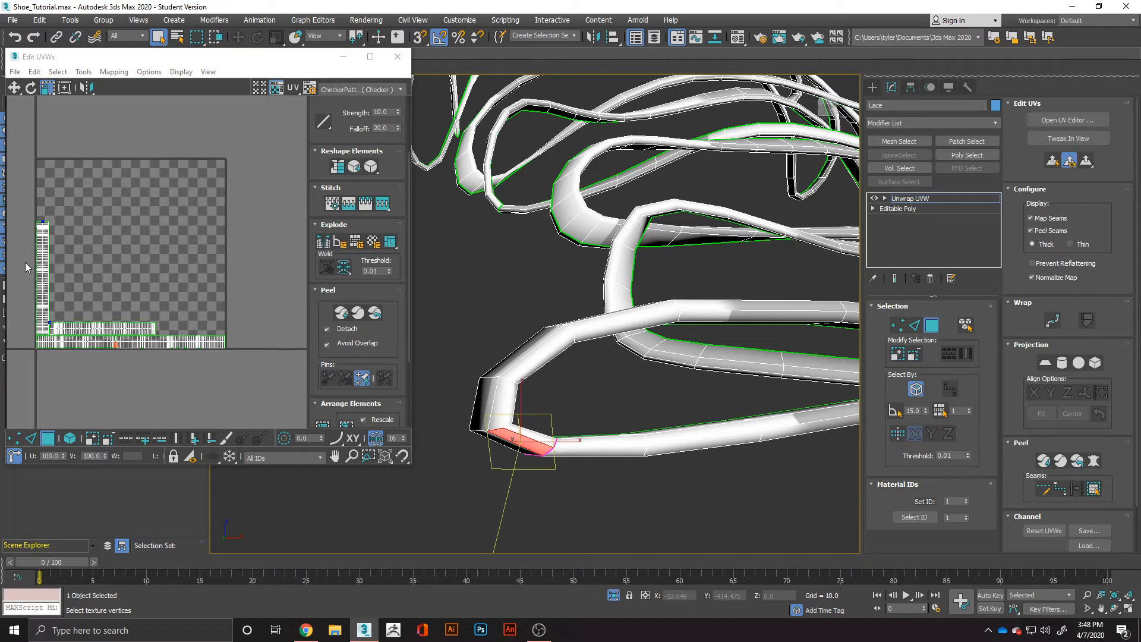
pyautogui.moveTo(27, 268); pyautogui.dragTo(211, 357)
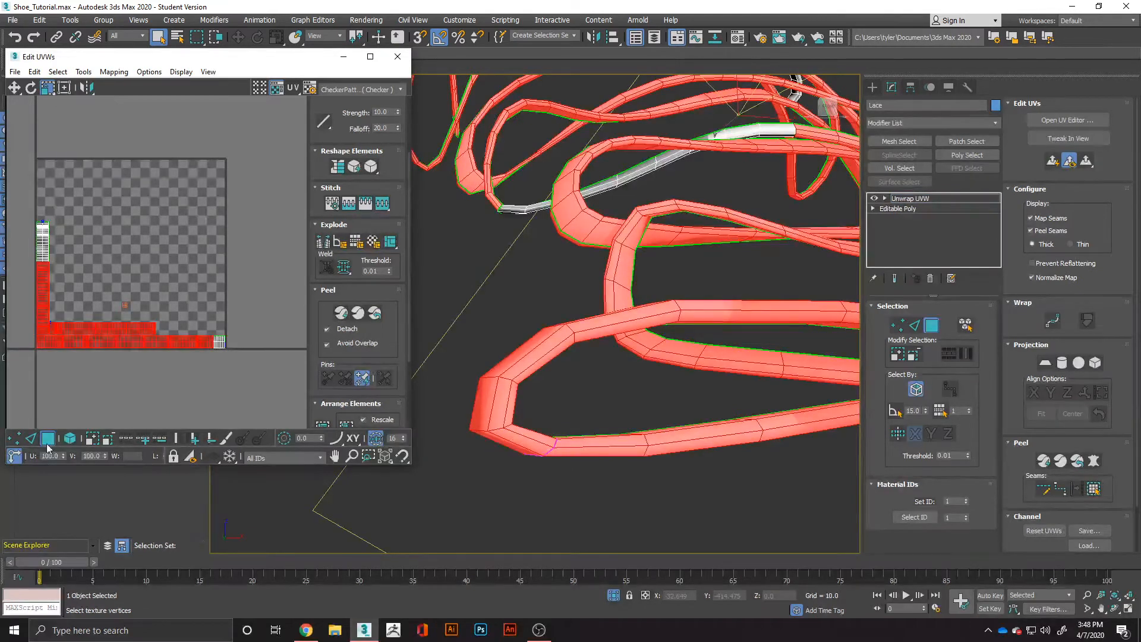
pyautogui.click(70, 438)
pyautogui.moveTo(24, 277); pyautogui.dragTo(155, 364)
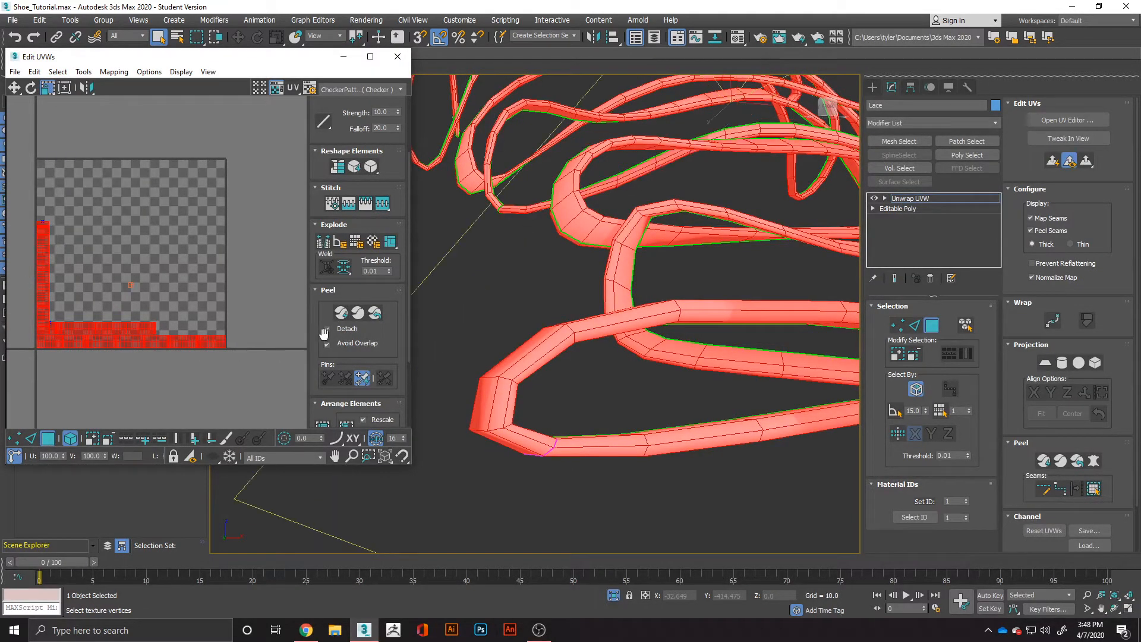
pyautogui.scroll(-3, 326, 354)
pyautogui.click(322, 322)
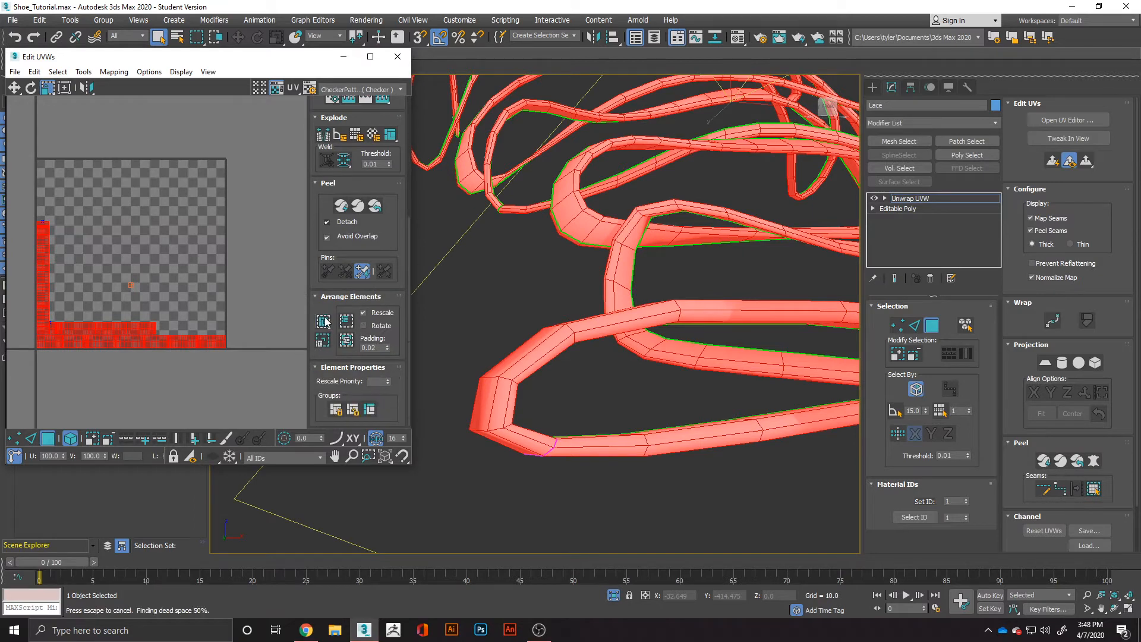
pyautogui.click(208, 340)
pyautogui.scroll(-3, 146, 327)
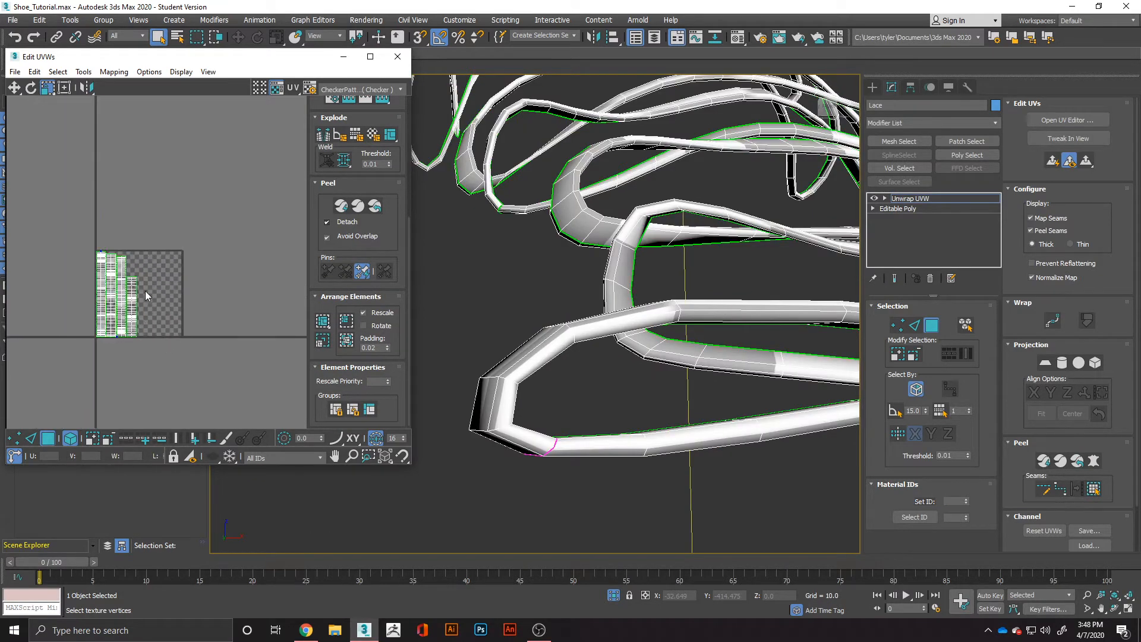
# - Convert the unwrapped lace to an Editable Poly
pyautogui.scroll(-5, 685, 307)
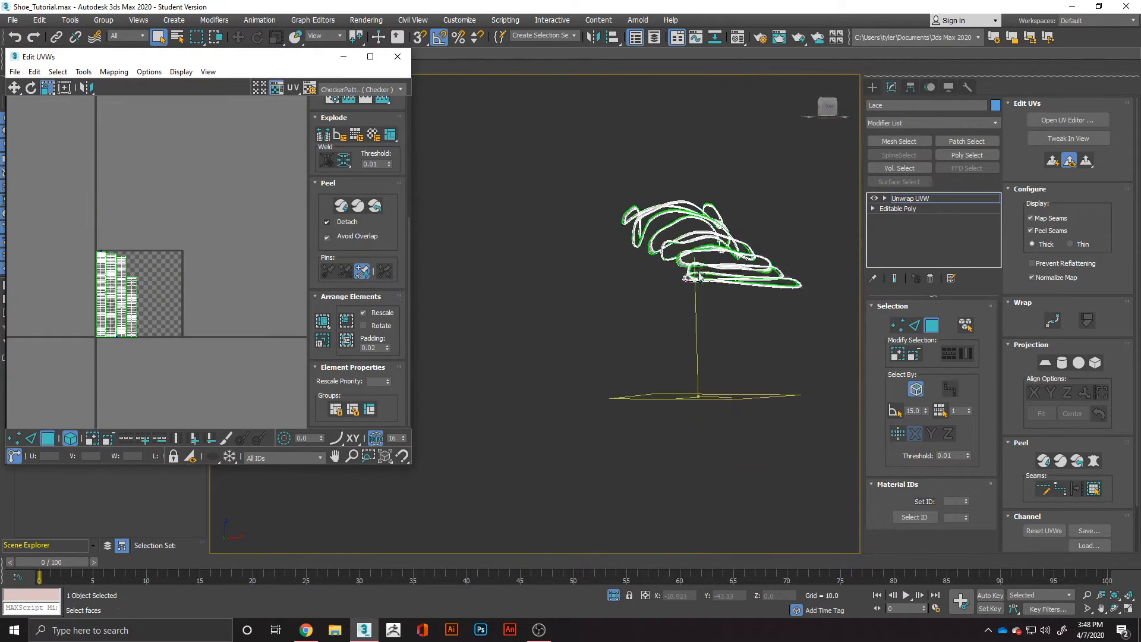
pyautogui.keyDown('alt'); pyautogui.moveTo(695, 277); pyautogui.dragTo(642, 360, button='middle'); pyautogui.keyUp('alt')
pyautogui.scroll(5, 640, 356)
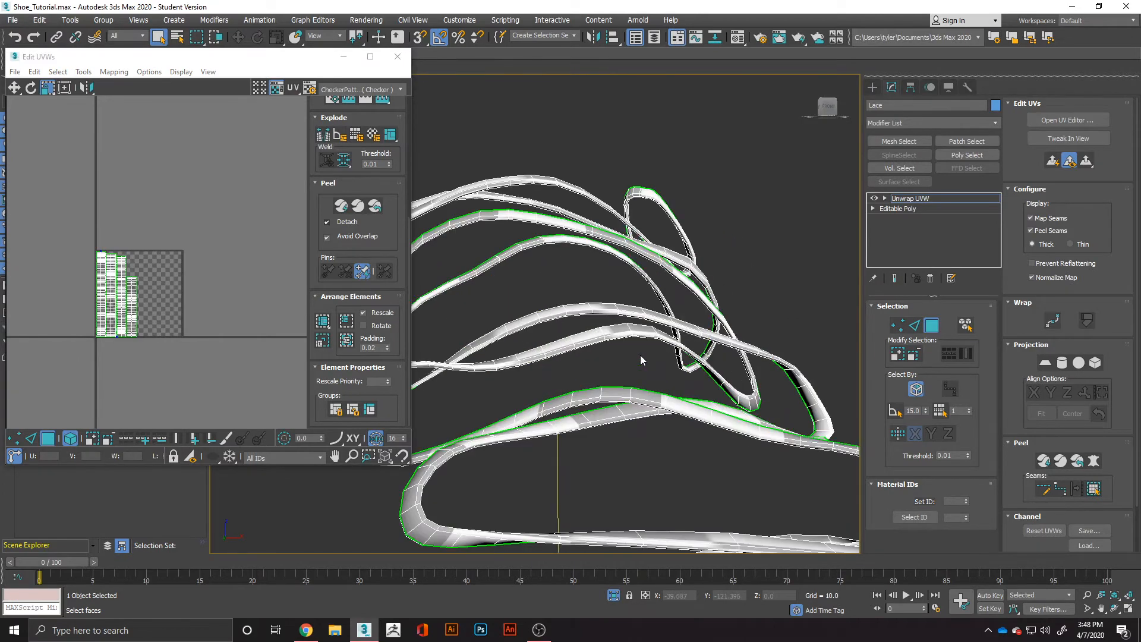
pyautogui.rightClick(651, 394)
pyautogui.moveTo(681, 522)
pyautogui.click(768, 524)
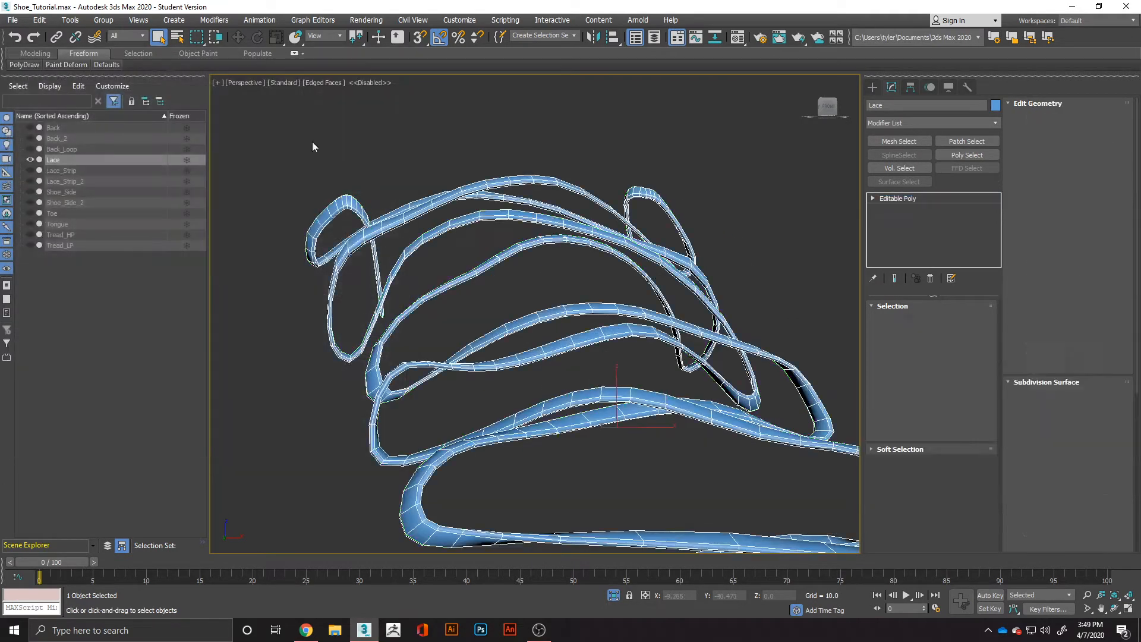
# - End the isolation of the lace and hide the Lace object
pyautogui.rightClick(305, 215)
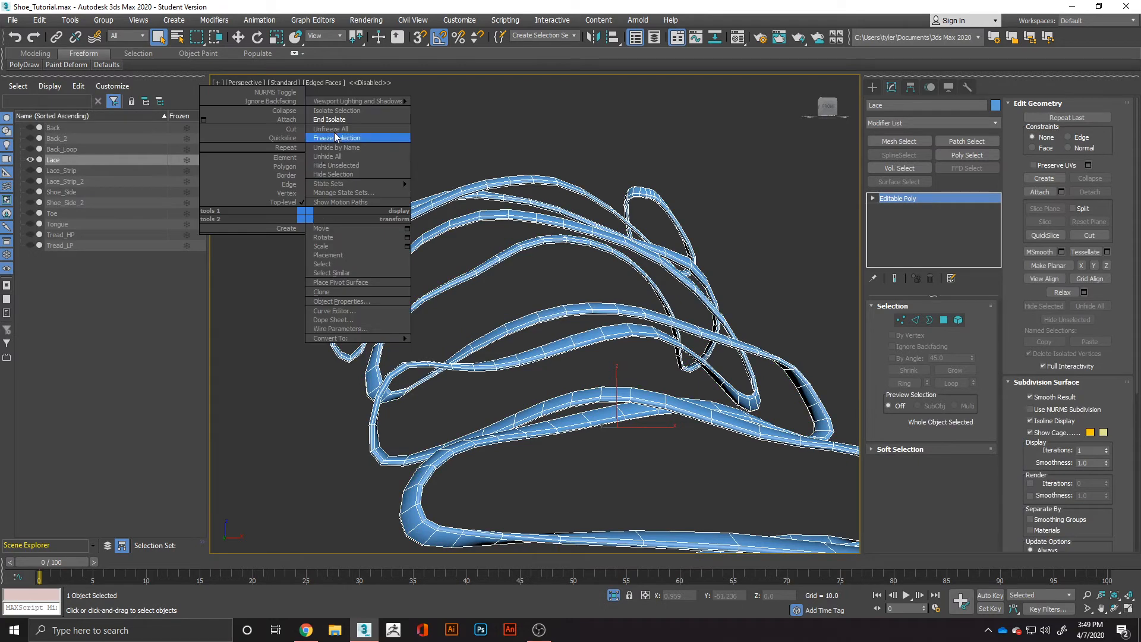
pyautogui.click(333, 119)
pyautogui.click(29, 159)
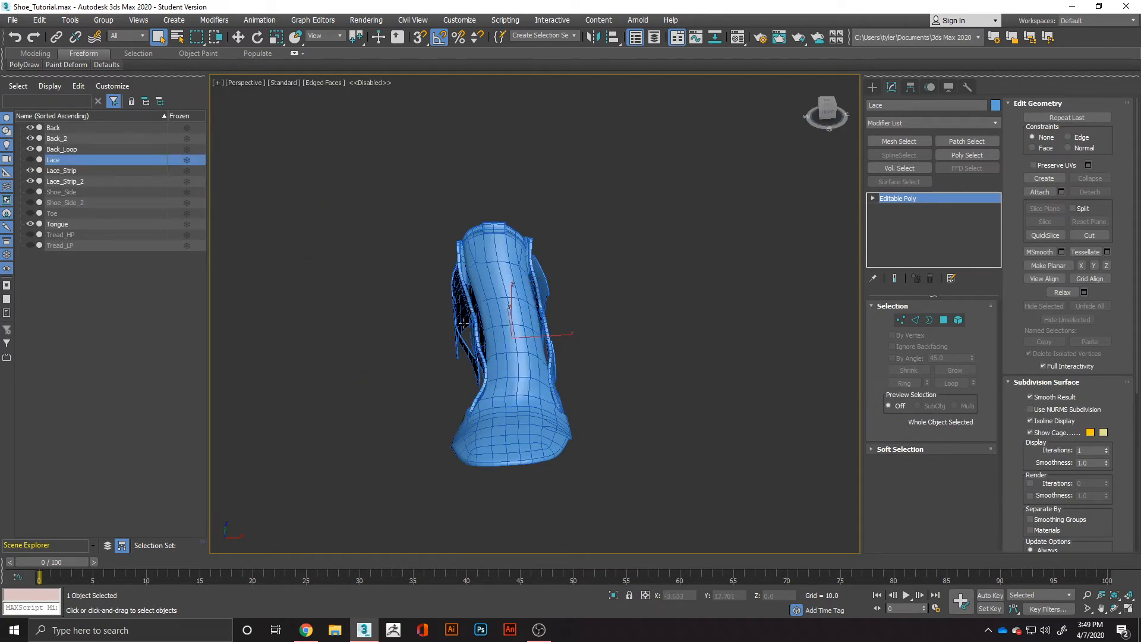
# - Select the shoe's Tongue object and view its mesh from the front
pyautogui.keyDown('alt'); pyautogui.moveTo(475, 345); pyautogui.dragTo(582, 369, button='middle'); pyautogui.keyUp('alt')
pyautogui.click(565, 372)
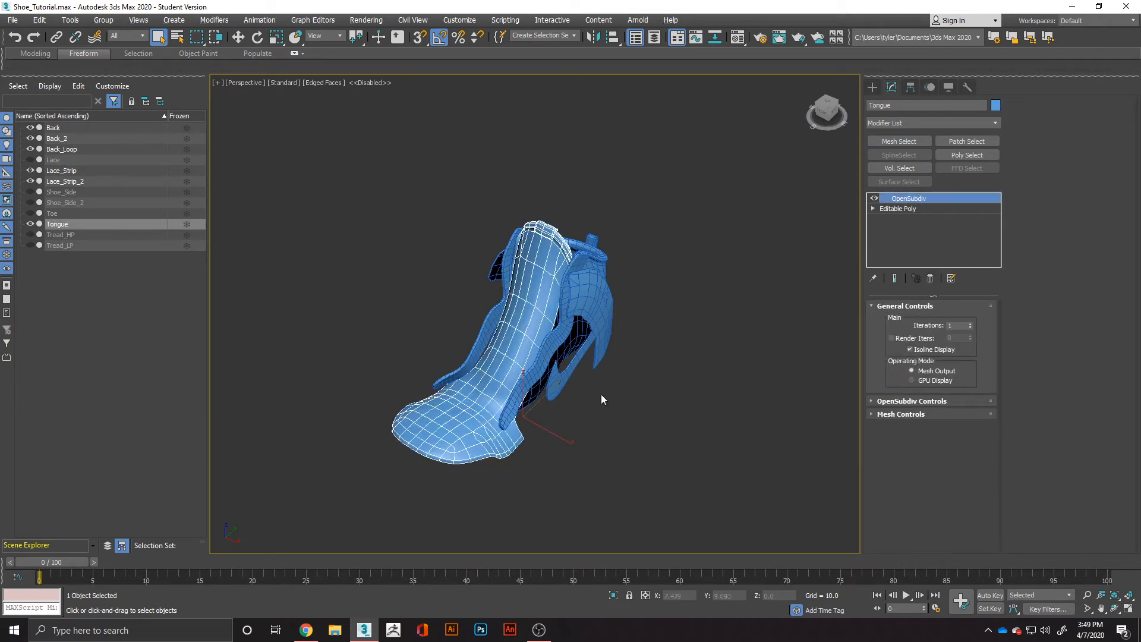
pyautogui.scroll(3, 522, 363)
pyautogui.keyDown('alt'); pyautogui.moveTo(522, 363); pyautogui.dragTo(596, 368, button='middle'); pyautogui.keyUp('alt')
pyautogui.scroll(-2, 597, 367)
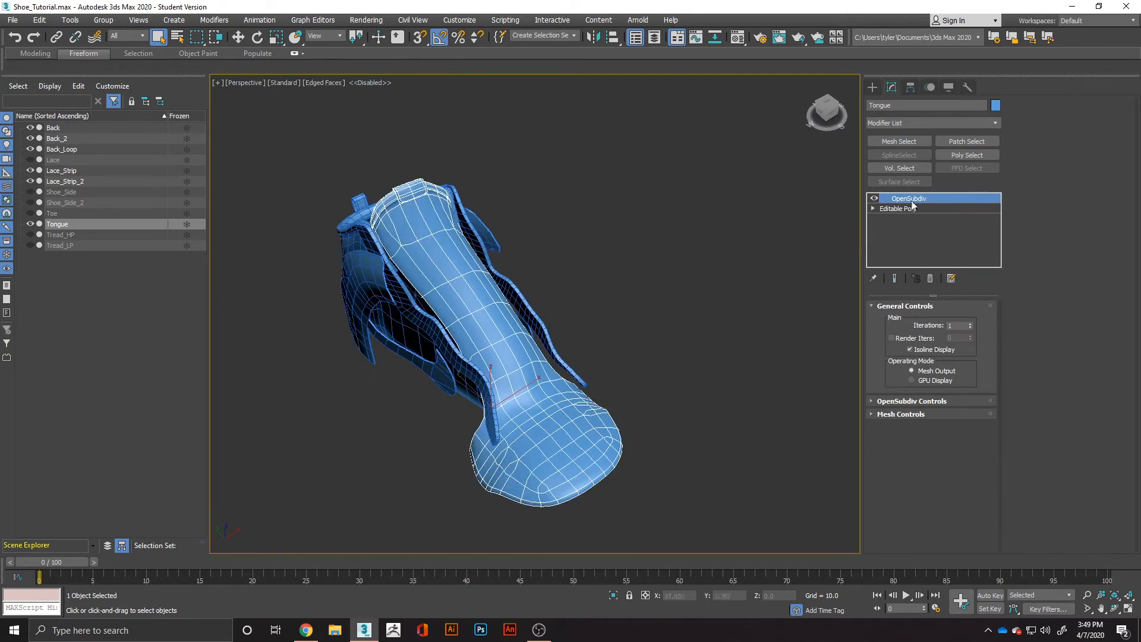
# - Convert the Tongue object to an Editable Poly, collapsing its OpenSubdiv modifier into the mesh
pyautogui.click(907, 208)
pyautogui.keyDown('alt'); pyautogui.moveTo(428, 214); pyautogui.dragTo(475, 217, button='middle'); pyautogui.keyUp('alt')
pyautogui.click(944, 197)
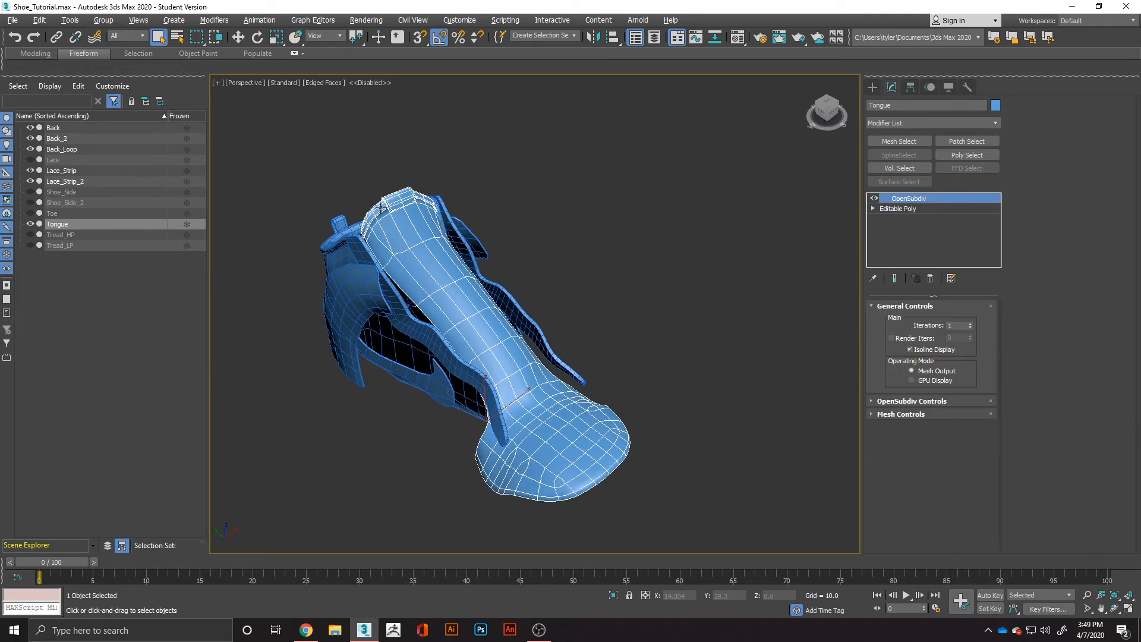
pyautogui.scroll(5, 407, 208)
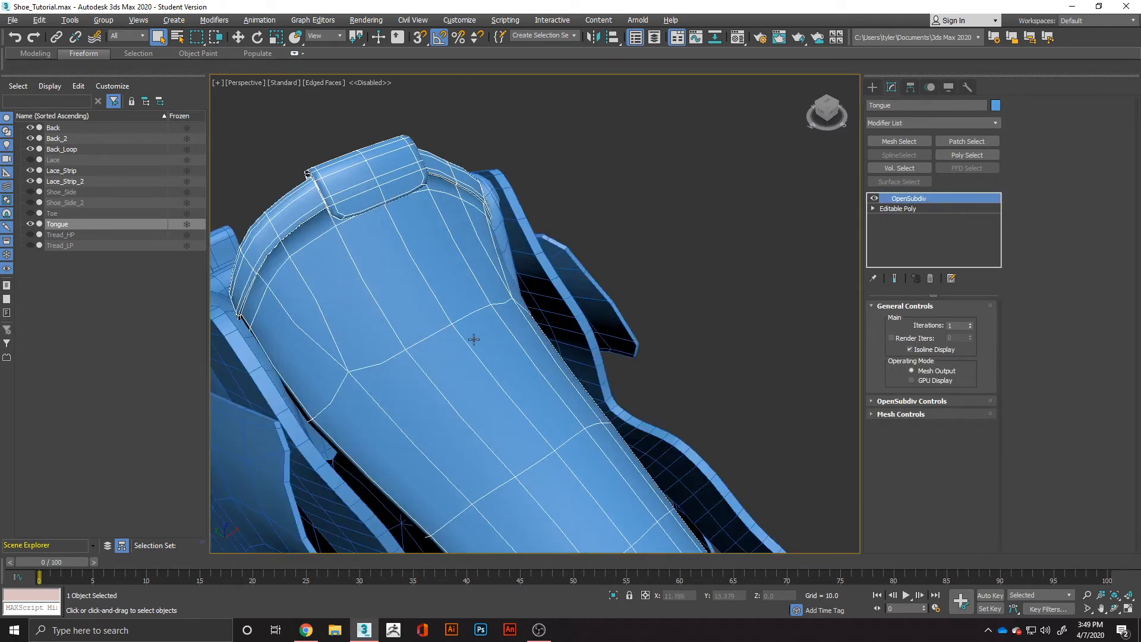
pyautogui.rightClick(455, 339)
pyautogui.moveTo(506, 461)
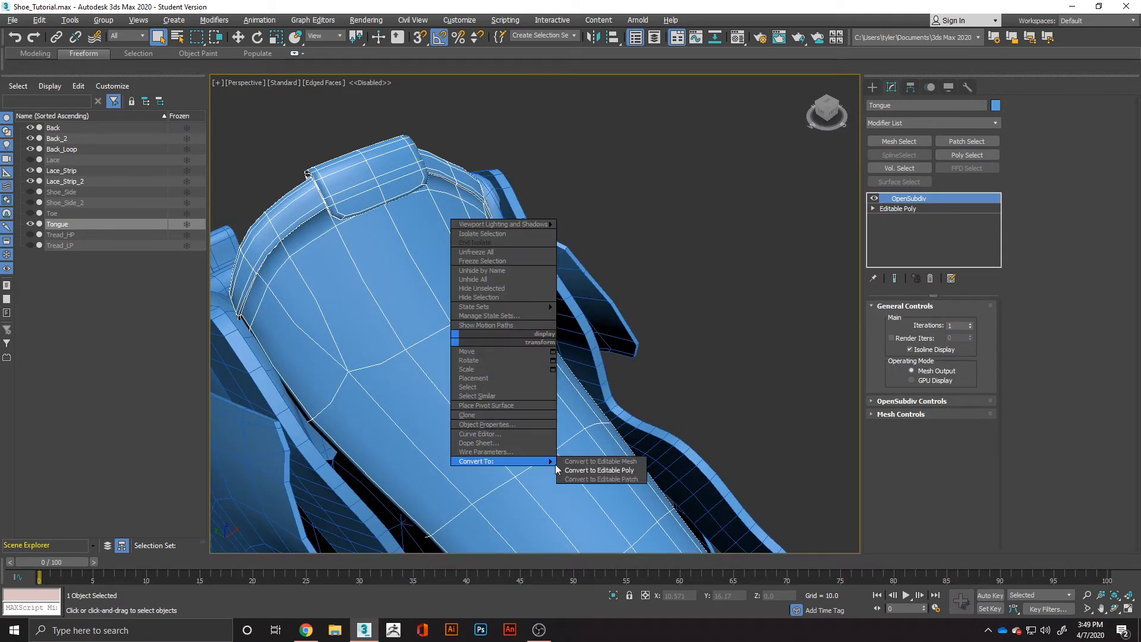
pyautogui.click(561, 470)
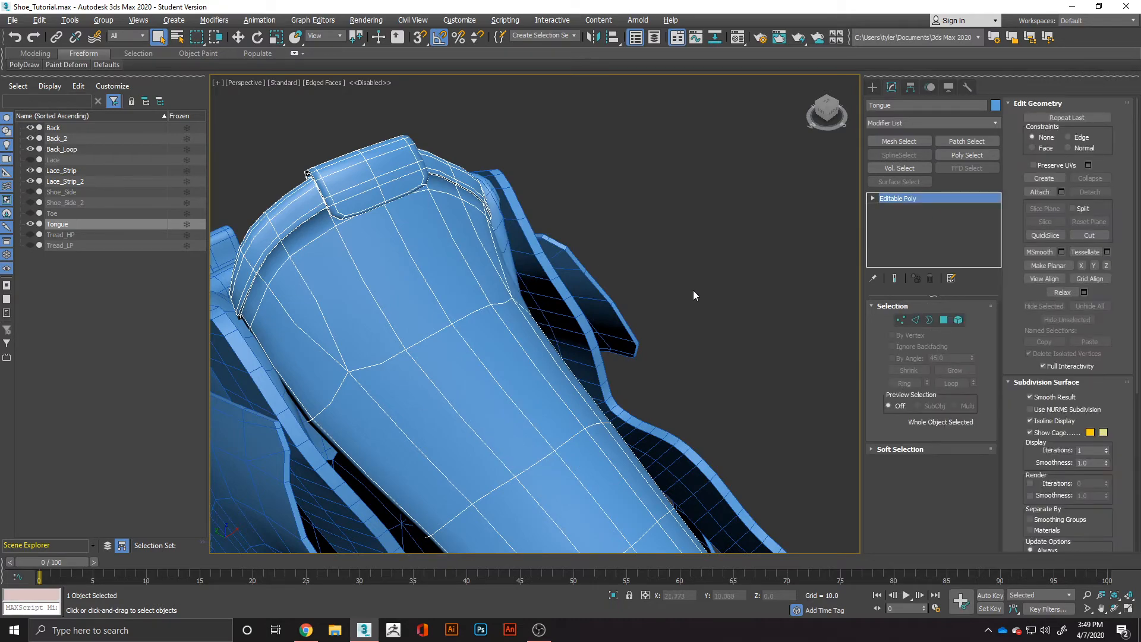
# - Clear the smoothing groups on all the tongue's polygons, auto smooth them at 45, and deselect them
pyautogui.click(693, 290)
pyautogui.click(440, 356)
pyautogui.scroll(-5, 463, 344)
pyautogui.keyDown('alt'); pyautogui.moveTo(479, 342); pyautogui.dragTo(553, 324, button='middle'); pyautogui.keyUp('alt')
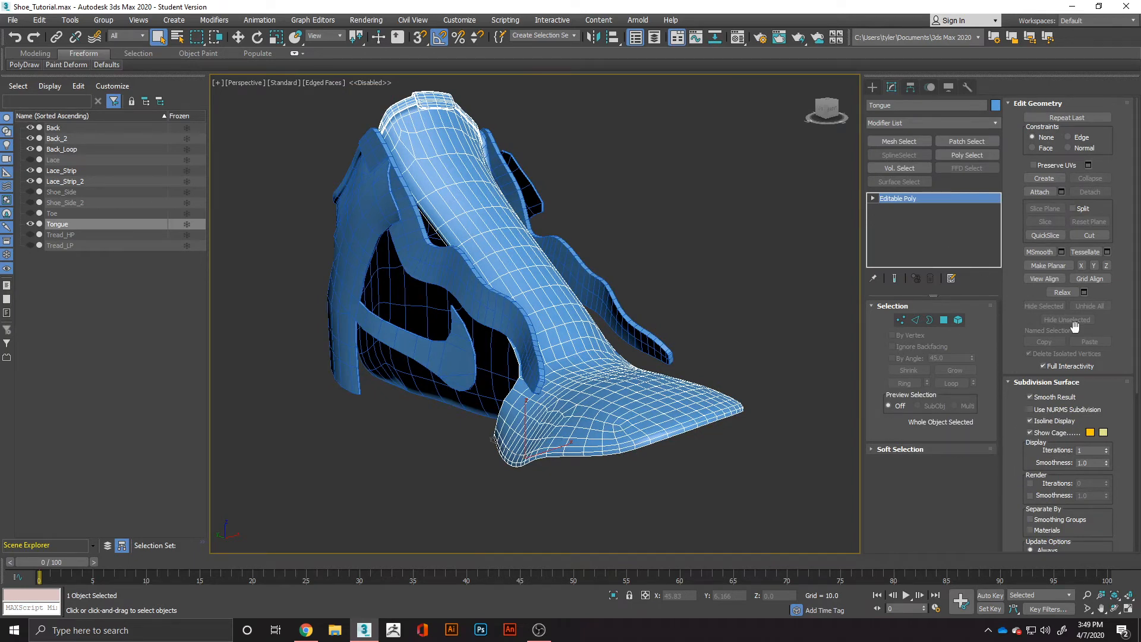
pyautogui.click(943, 321)
pyautogui.click(1089, 443)
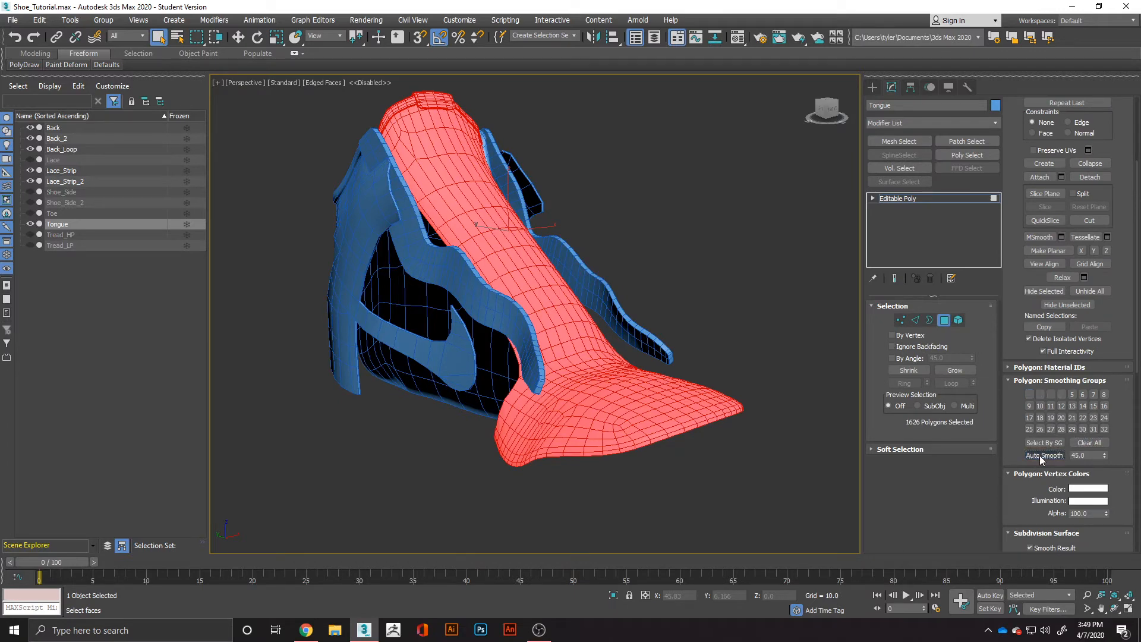
pyautogui.click(671, 163)
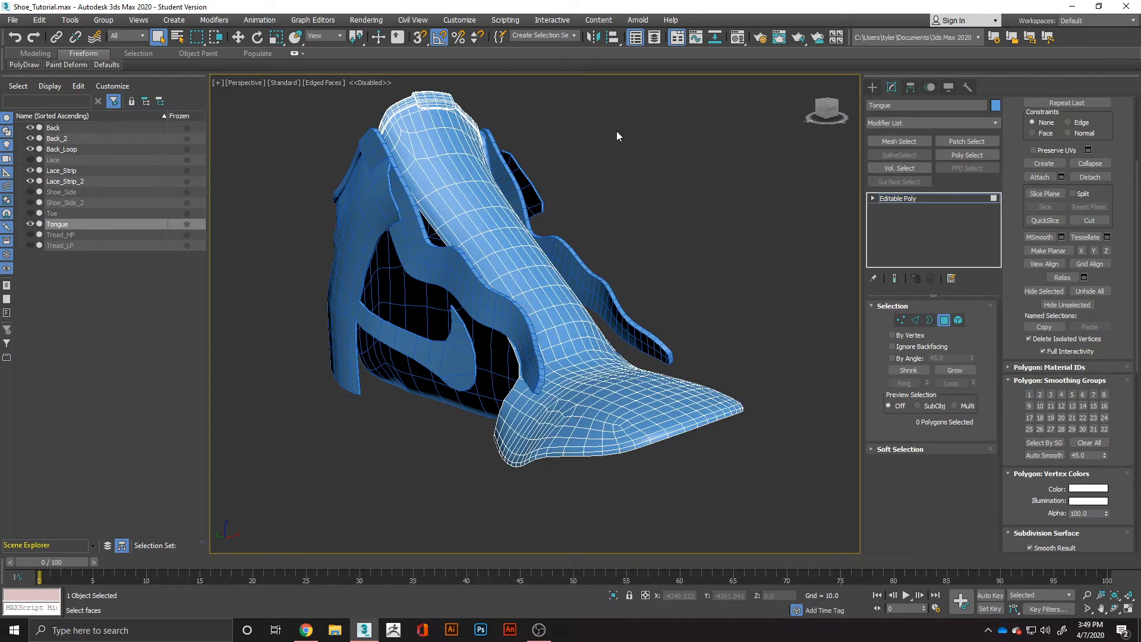
pyautogui.moveTo(615, 131); pyautogui.dragTo(652, 242, button='middle')
pyautogui.click(527, 253)
pyautogui.hotkey('ctrl', 'a')
pyautogui.click(722, 259)
pyautogui.scroll(5, 631, 169)
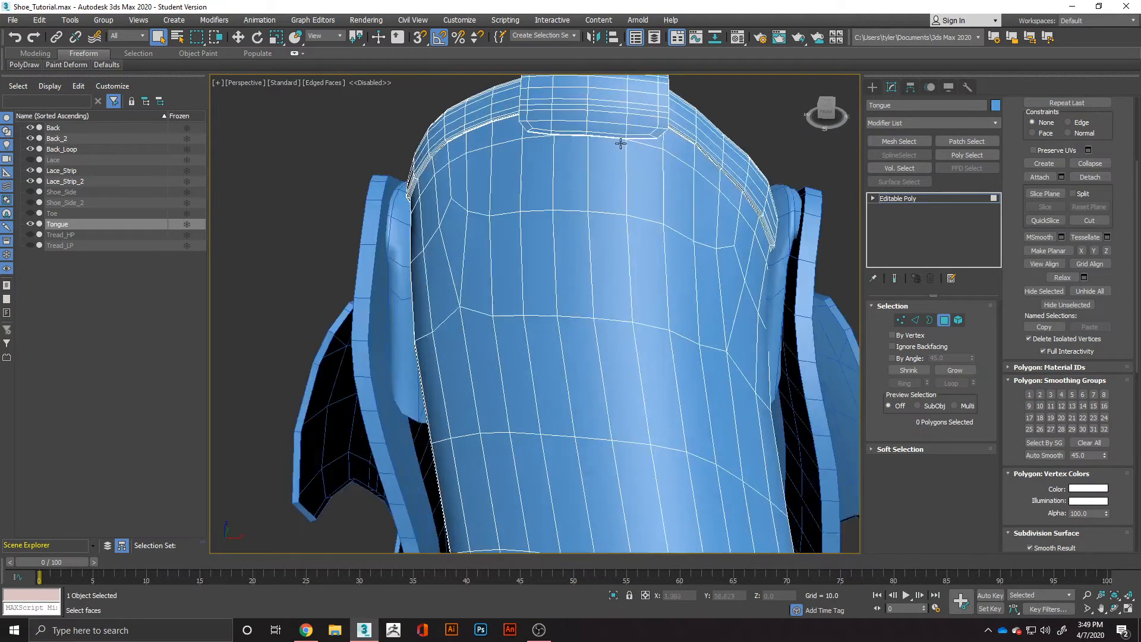
# - Select the tab at the tongue's upper end as an element, inspect it from the side, and deselect it
pyautogui.moveTo(619, 143); pyautogui.dragTo(595, 246, button='middle')
pyautogui.click(596, 242)
pyautogui.click(958, 321)
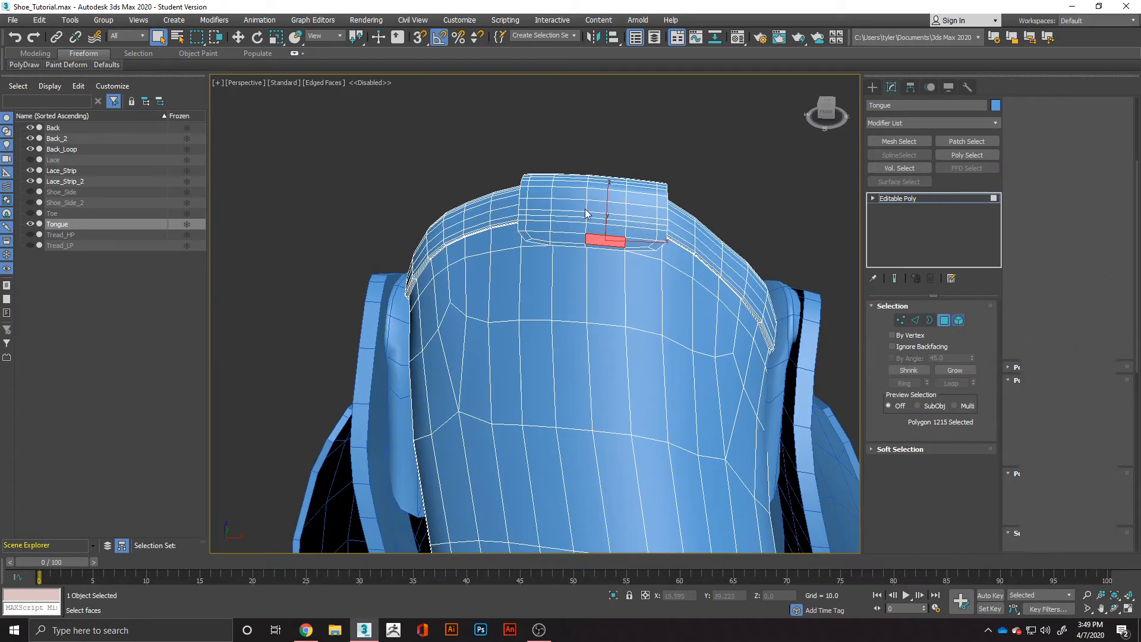
pyautogui.click(575, 204)
pyautogui.click(944, 320)
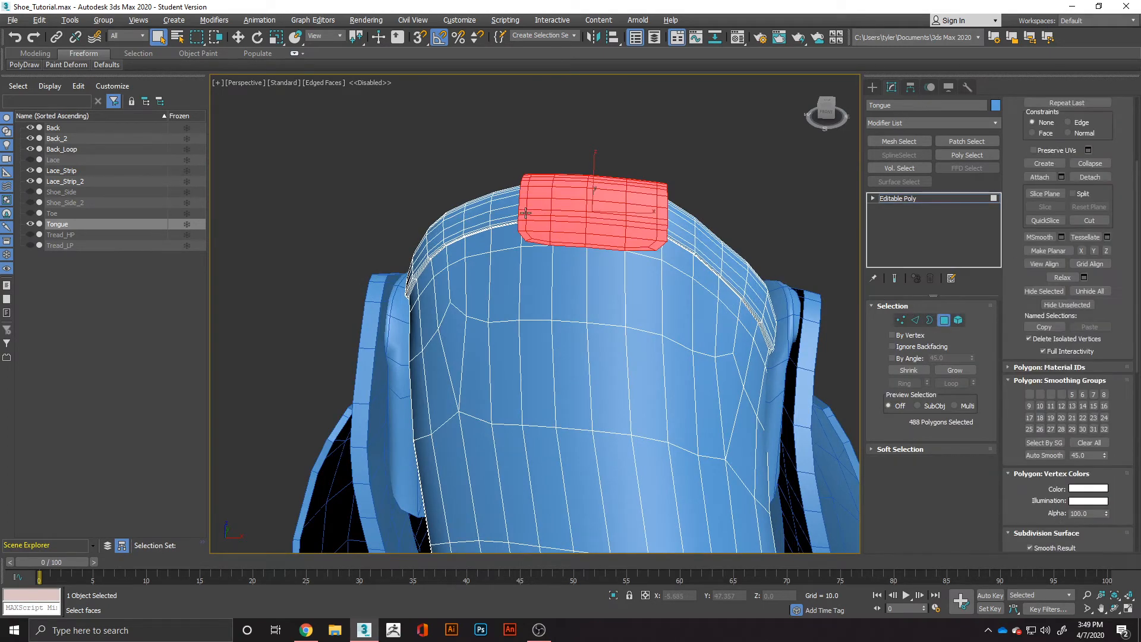
pyautogui.keyDown('alt'); pyautogui.moveTo(630, 249); pyautogui.dragTo(689, 212, button='middle'); pyautogui.keyUp('alt')
pyautogui.click(733, 246)
pyautogui.scroll(4, 595, 217)
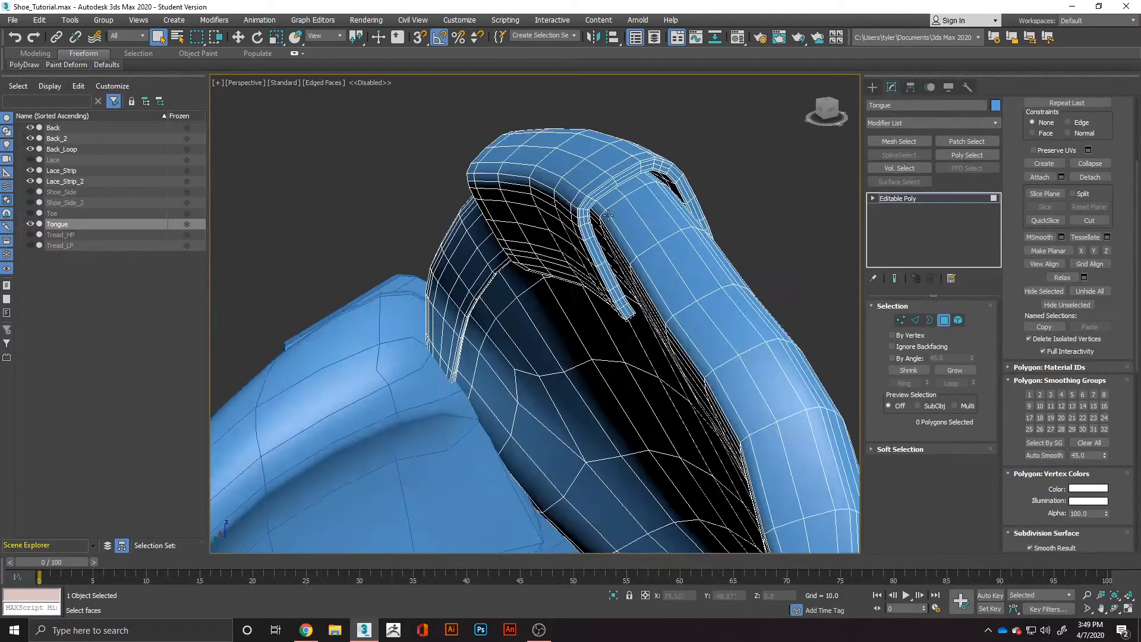
# - Remove the lengthwise edge loops running along the thin side of the tongue's upper tab
pyautogui.click(915, 319)
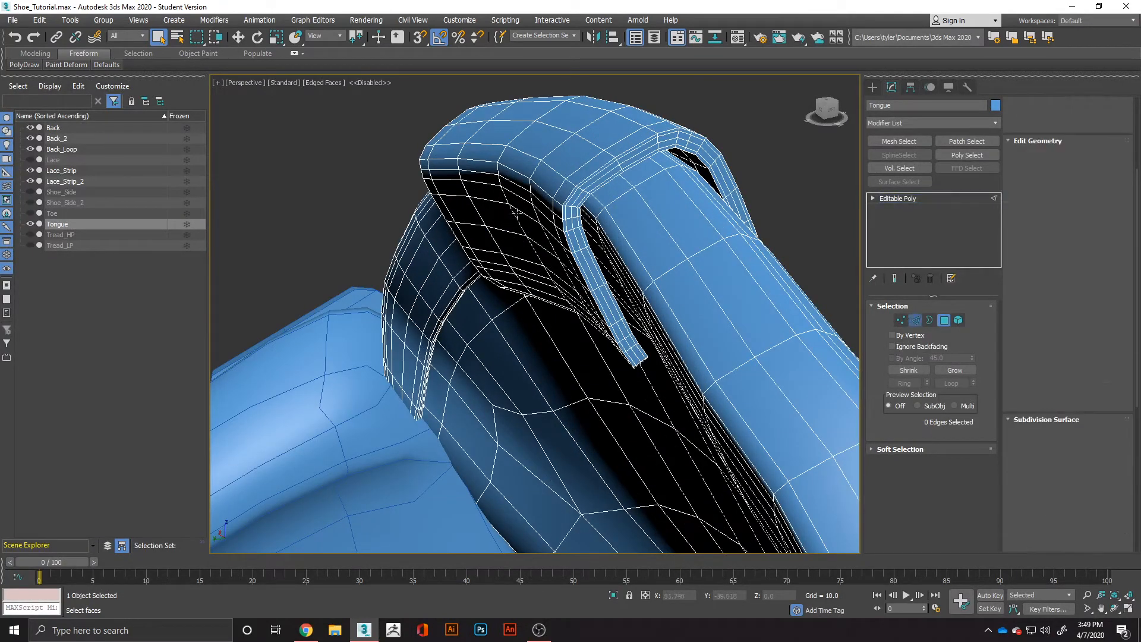
pyautogui.doubleClick(572, 216)
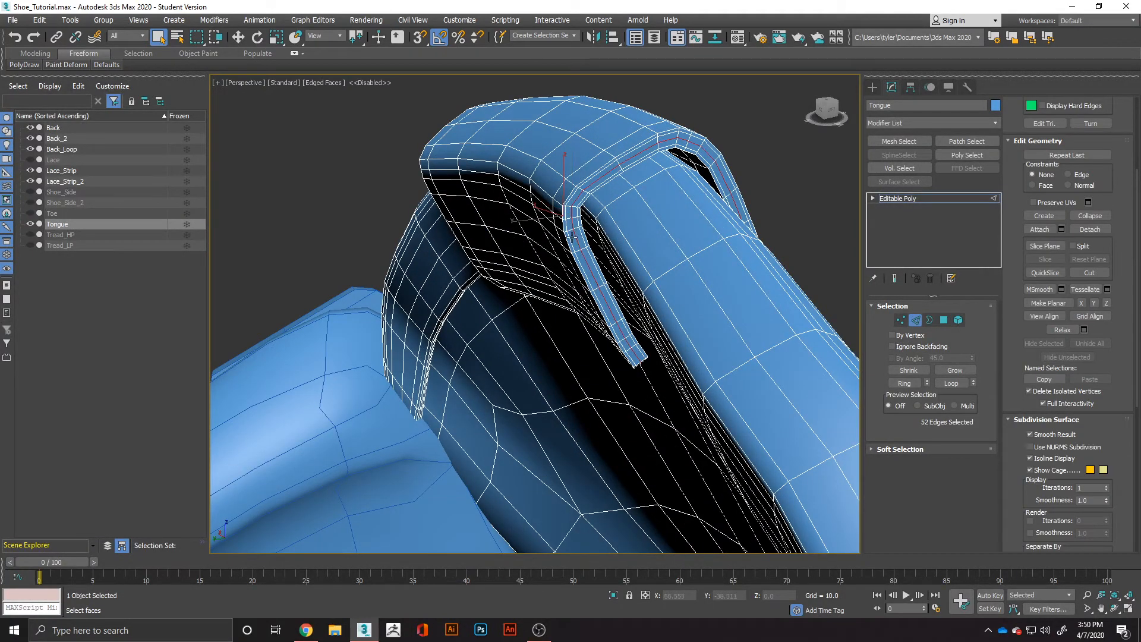
pyautogui.keyDown('ctrl'); pyautogui.doubleClick(579, 237); pyautogui.keyUp('ctrl')
pyautogui.keyDown('ctrl'); pyautogui.doubleClick(583, 236); pyautogui.keyUp('ctrl')
pyautogui.keyDown('alt'); pyautogui.moveTo(558, 247); pyautogui.dragTo(618, 184, button='middle'); pyautogui.keyUp('alt')
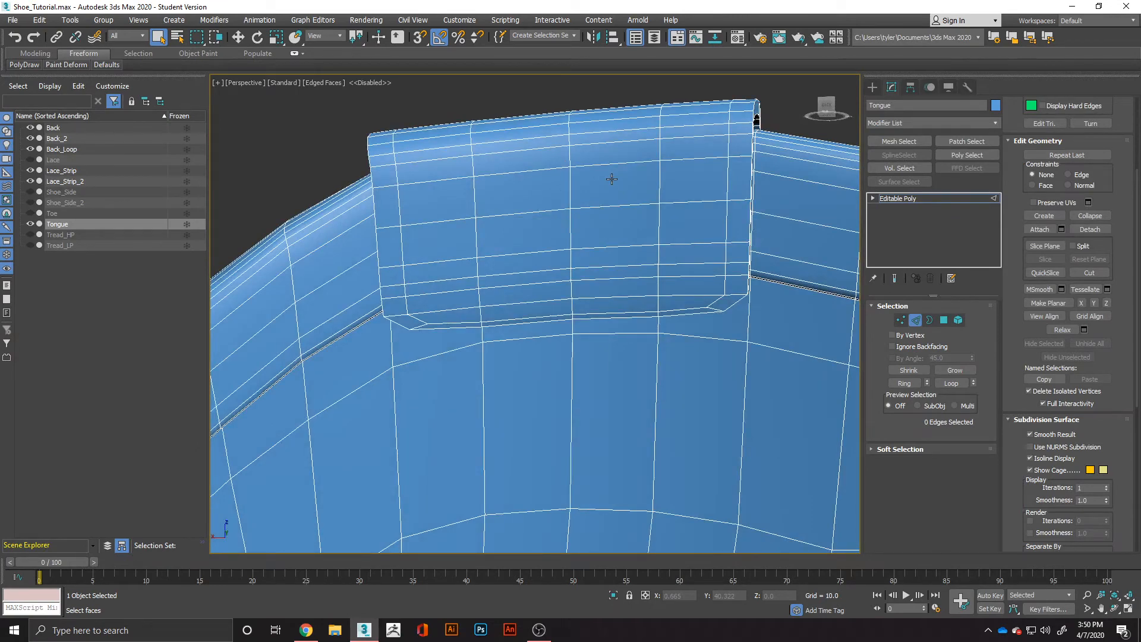
# - Remove alternate lengthwise edge loops around the padded rim at the tongue's upper end, including those on its inner side
pyautogui.scroll(-3, 612, 179)
pyautogui.keyDown('alt'); pyautogui.moveTo(612, 178); pyautogui.dragTo(352, 295, button='middle'); pyautogui.keyUp('alt')
pyautogui.scroll(-5, 352, 295)
pyautogui.moveTo(404, 340); pyautogui.dragTo(546, 241, button='middle')
pyautogui.keyDown('alt'); pyautogui.moveTo(546, 241); pyautogui.dragTo(423, 336, button='middle'); pyautogui.keyUp('alt')
pyautogui.scroll(6, 568, 288)
pyautogui.moveTo(568, 289); pyautogui.dragTo(609, 354, button='middle')
pyautogui.moveTo(410, 101); pyautogui.dragTo(429, 236, button='middle')
pyautogui.doubleClick(454, 243)
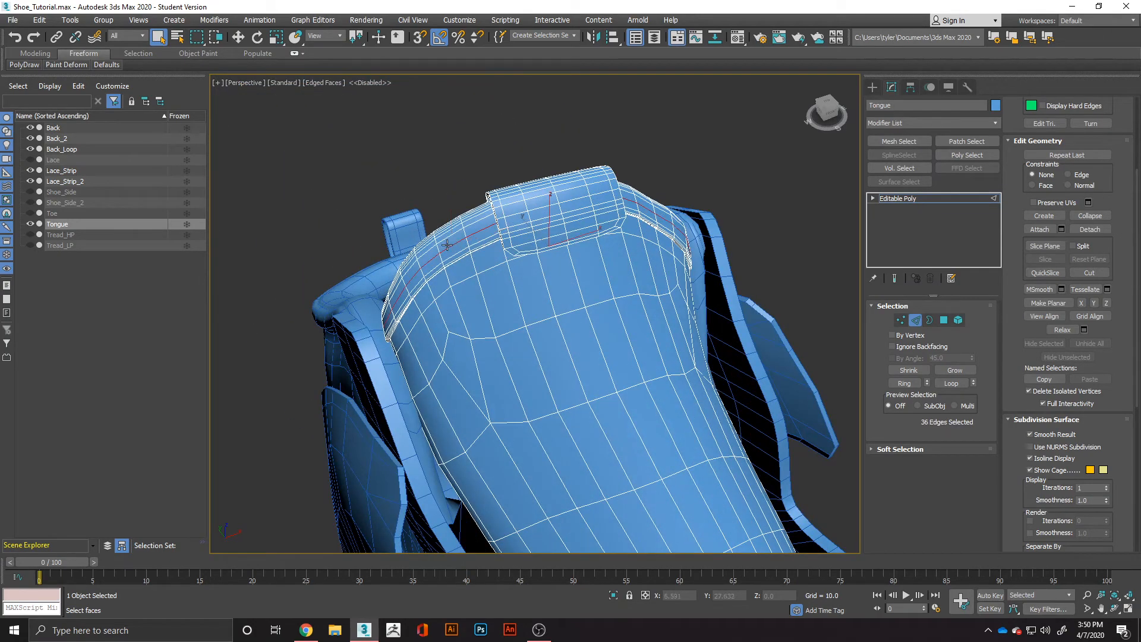
pyautogui.scroll(4, 447, 255)
pyautogui.keyDown('alt'); pyautogui.moveTo(445, 262); pyautogui.dragTo(498, 305, button='middle'); pyautogui.keyUp('alt')
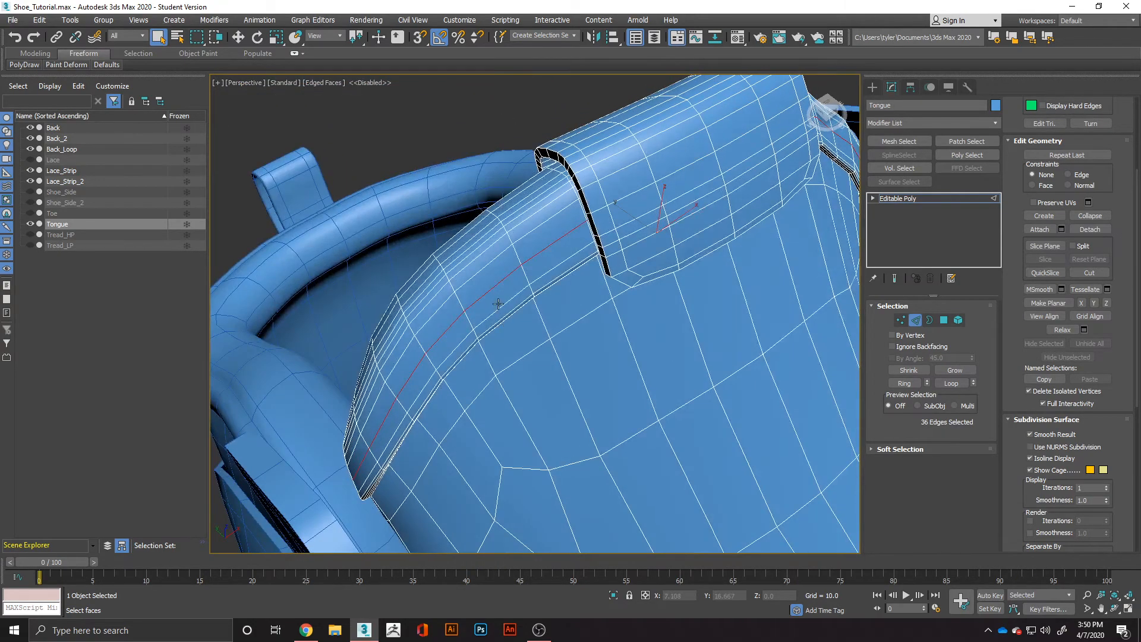
pyautogui.doubleClick(497, 304)
pyautogui.doubleClick(506, 293)
pyautogui.keyDown('ctrl'); pyautogui.doubleClick(488, 262); pyautogui.keyUp('ctrl')
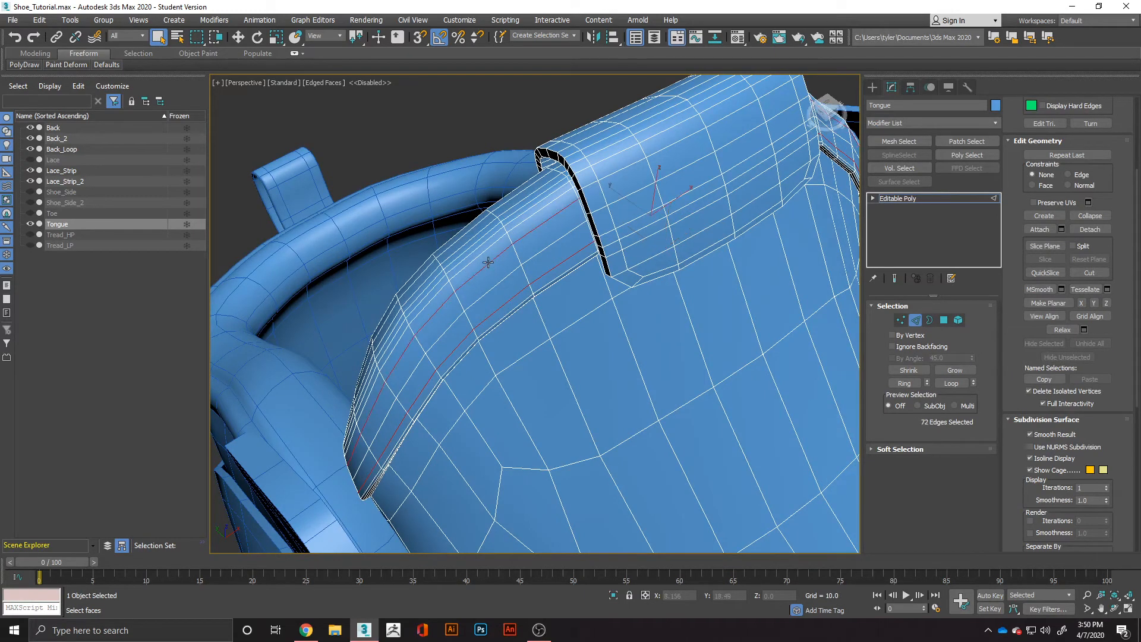
pyautogui.keyDown('ctrl'); pyautogui.doubleClick(480, 248); pyautogui.keyUp('ctrl')
pyautogui.keyDown('ctrl'); pyautogui.doubleClick(479, 241); pyautogui.keyUp('ctrl')
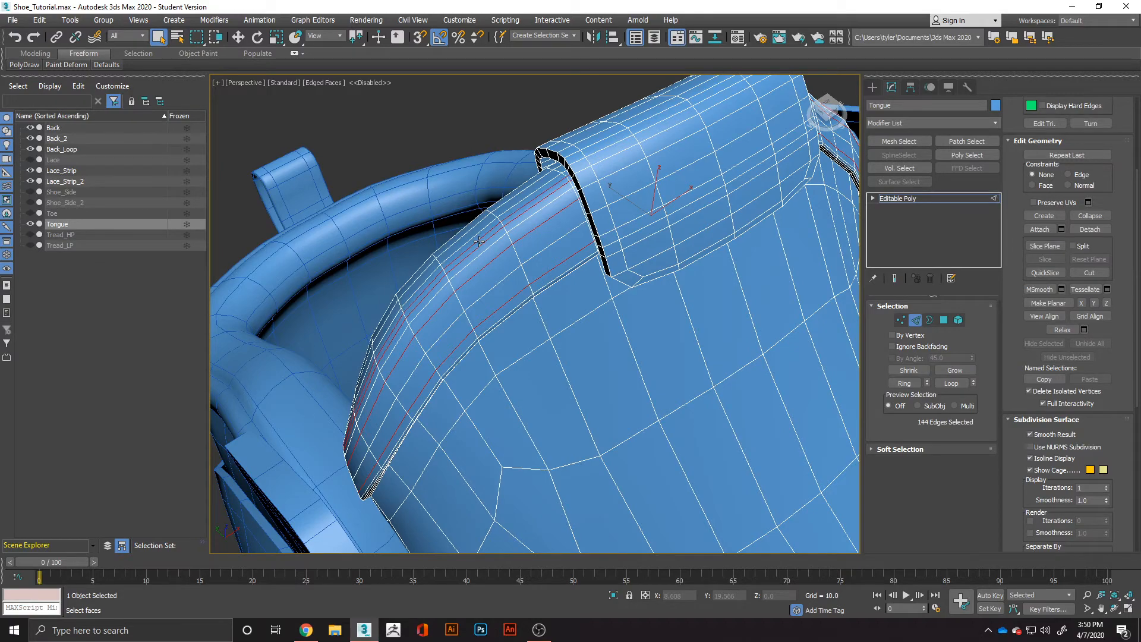
pyautogui.moveTo(462, 262)
pyautogui.keyDown('alt'); pyautogui.mouseDown(button='middle')
pyautogui.moveTo(703, 304)
pyautogui.moveTo(677, 331)
pyautogui.moveTo(612, 289)
pyautogui.moveTo(622, 168)
pyautogui.mouseUp(button='middle'); pyautogui.keyUp('alt')
pyautogui.keyDown('ctrl'); pyautogui.doubleClick(694, 341); pyautogui.keyUp('ctrl')
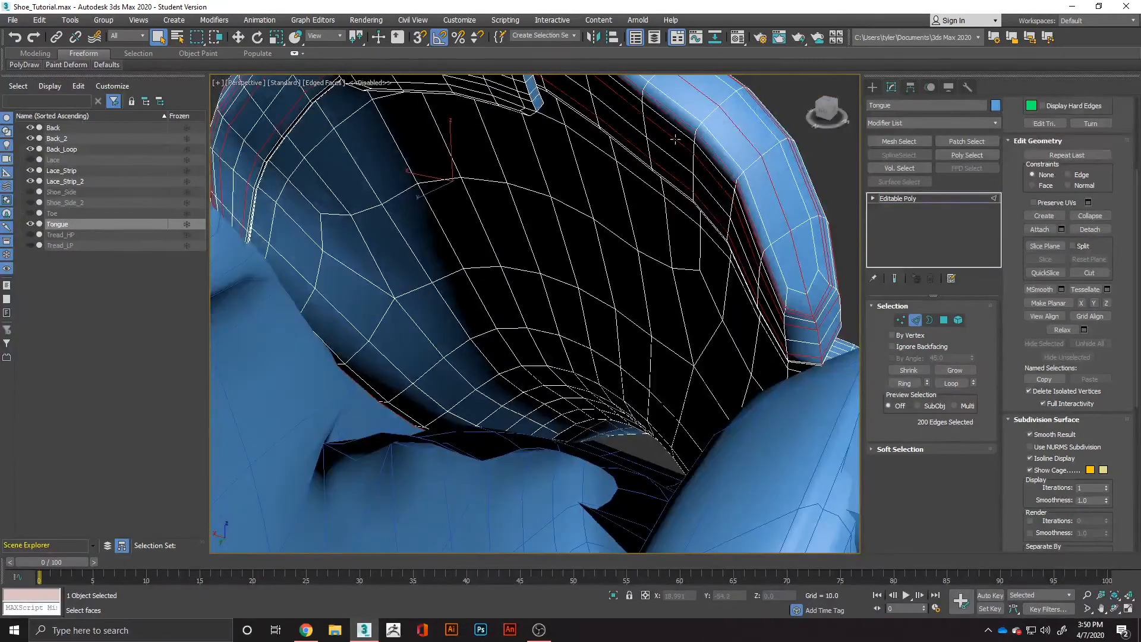
pyautogui.click(674, 135)
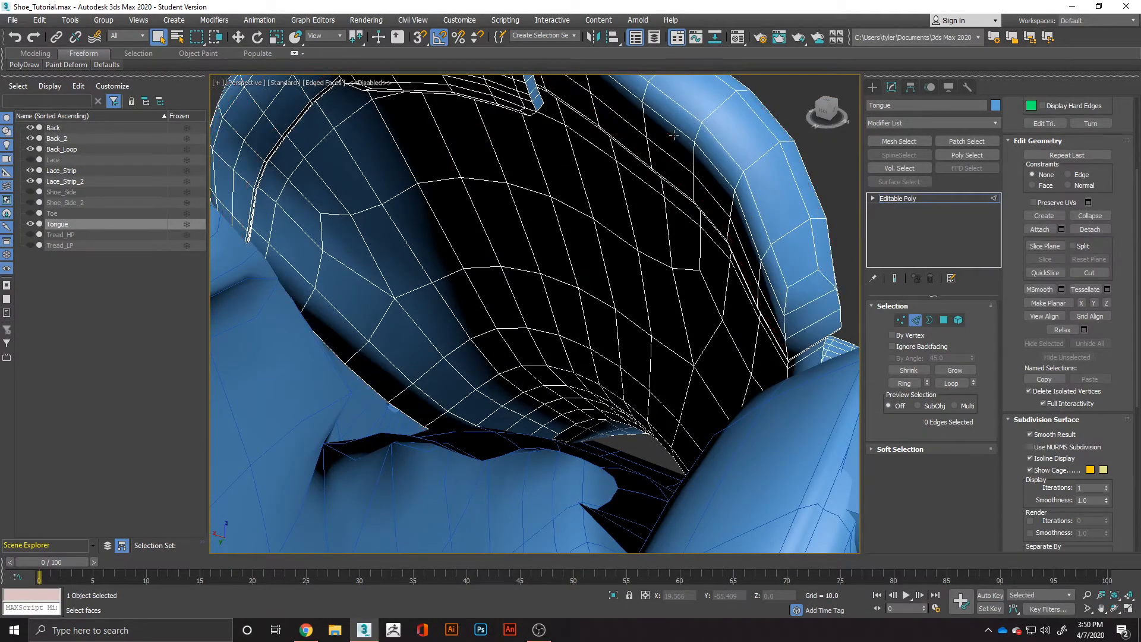
# - Remove the edge loop crossing the tongue's front surface just below the padded rim
pyautogui.scroll(-3, 675, 136)
pyautogui.keyDown('alt'); pyautogui.moveTo(773, 218); pyautogui.dragTo(687, 222, button='middle'); pyautogui.keyUp('alt')
pyautogui.scroll(-6, 563, 181)
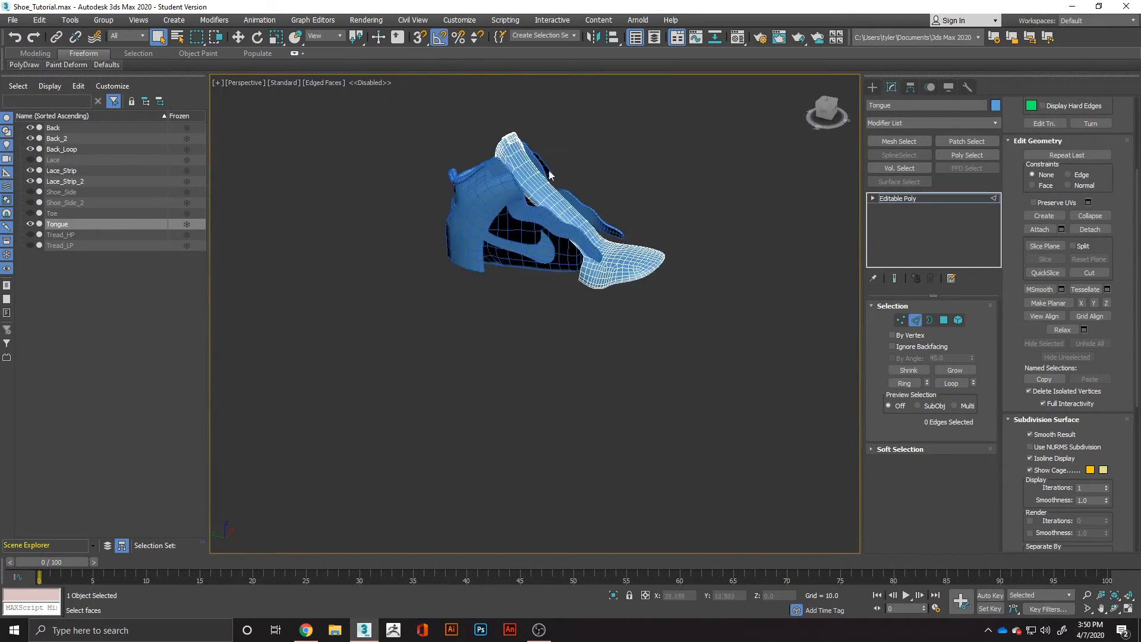
pyautogui.moveTo(523, 151); pyautogui.dragTo(577, 259, button='middle')
pyautogui.scroll(8, 577, 259)
pyautogui.keyDown('alt'); pyautogui.moveTo(486, 337); pyautogui.dragTo(440, 283, button='middle'); pyautogui.keyUp('alt')
pyautogui.moveTo(440, 282); pyautogui.dragTo(612, 284, button='middle')
pyautogui.scroll(5, 677, 263)
pyautogui.scroll(-3, 646, 307)
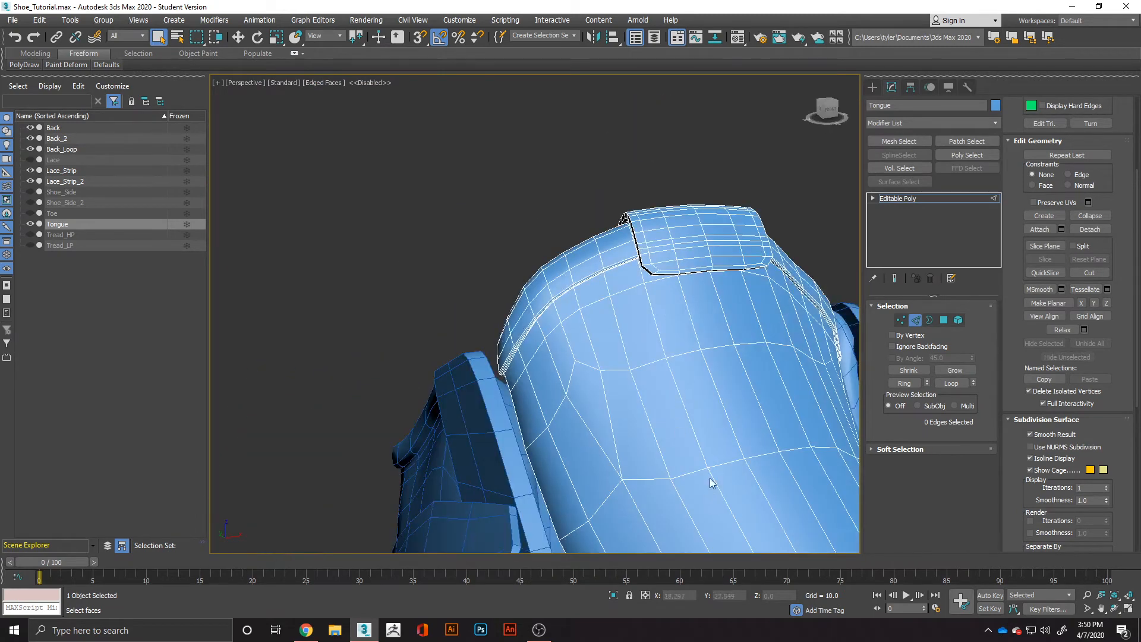
pyautogui.scroll(-2, 707, 478)
pyautogui.scroll(4, 645, 407)
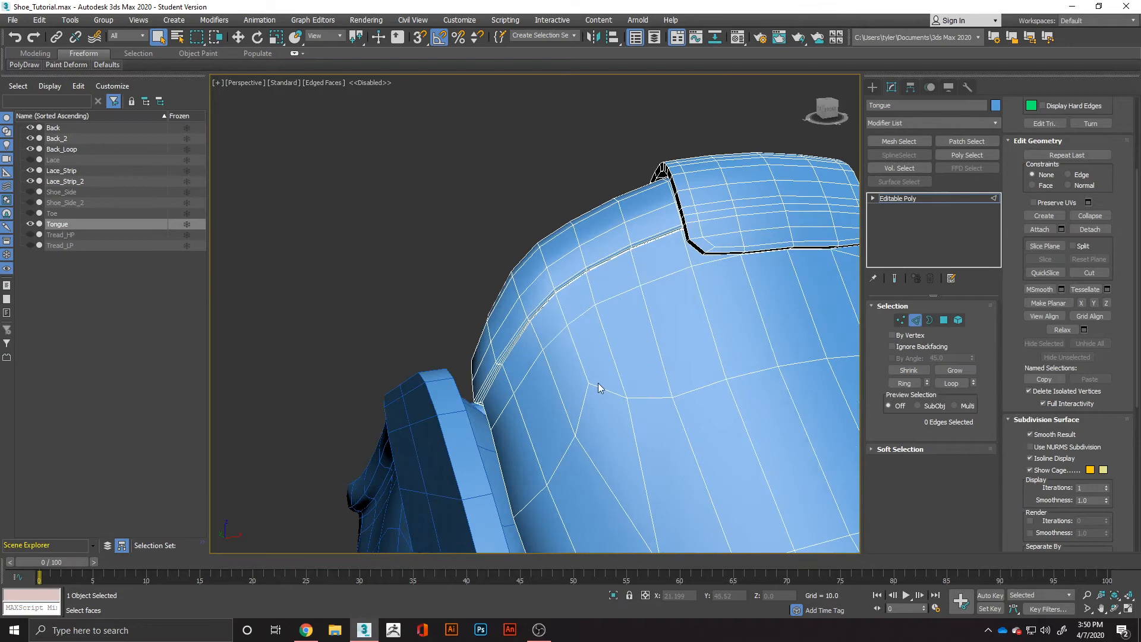
pyautogui.doubleClick(614, 297)
pyautogui.hotkey('ctrl', 'BackSpace')
# - Try removing three alternate edge loops that cross the long middle section of the tongue
pyautogui.scroll(-4, 608, 302)
pyautogui.moveTo(599, 326)
pyautogui.keyDown('alt'); pyautogui.mouseDown(button='middle')
pyautogui.moveTo(637, 350)
pyautogui.moveTo(631, 297)
pyautogui.moveTo(634, 320)
pyautogui.moveTo(555, 333)
pyautogui.moveTo(586, 323)
pyautogui.mouseUp(button='middle'); pyautogui.keyUp('alt')
pyautogui.scroll(-3, 637, 351)
pyautogui.scroll(4, 695, 289)
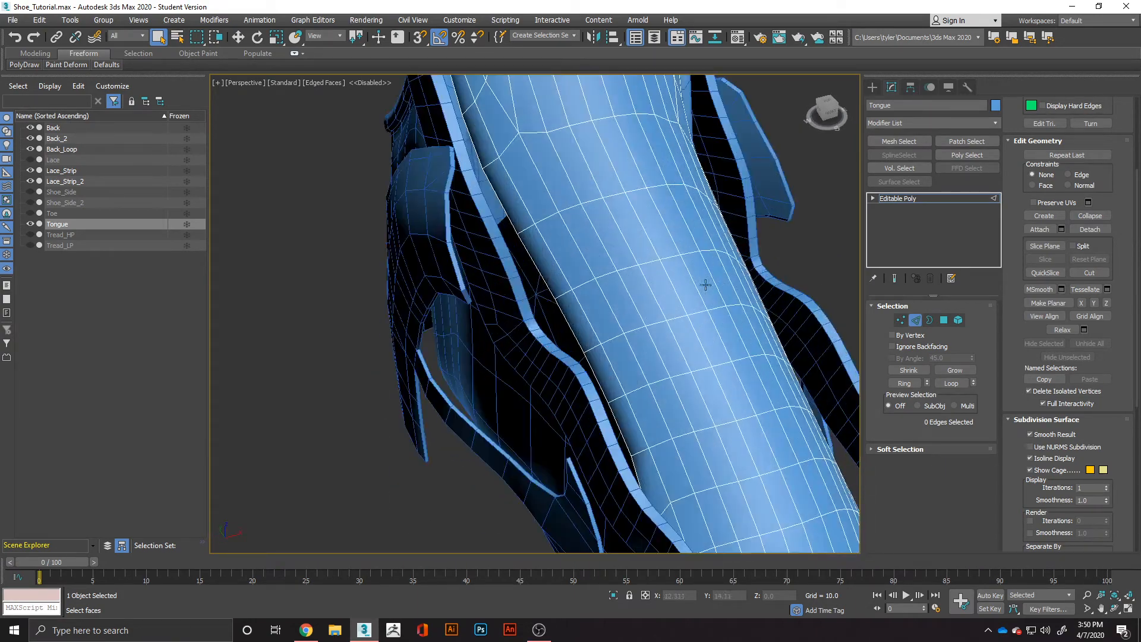
pyautogui.doubleClick(630, 275)
pyautogui.keyDown('ctrl'); pyautogui.doubleClick(682, 379); pyautogui.keyUp('ctrl')
pyautogui.moveTo(701, 391); pyautogui.dragTo(624, 288, button='middle')
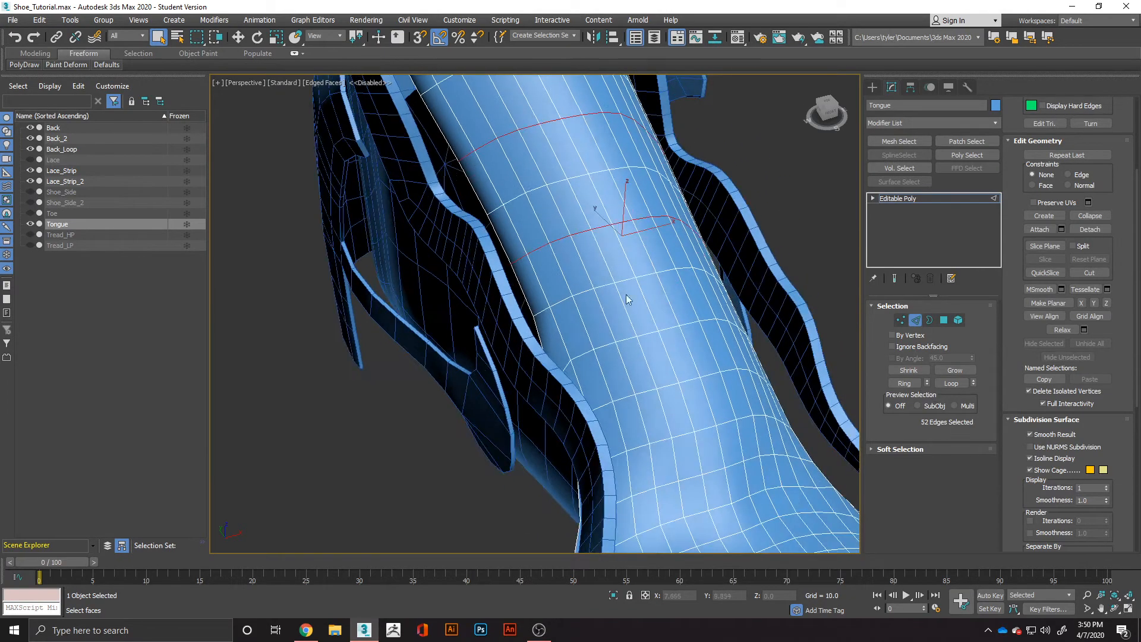
pyautogui.keyDown('ctrl'); pyautogui.doubleClick(628, 337); pyautogui.keyUp('ctrl')
pyautogui.hotkey('ctrl', 'BackSpace')
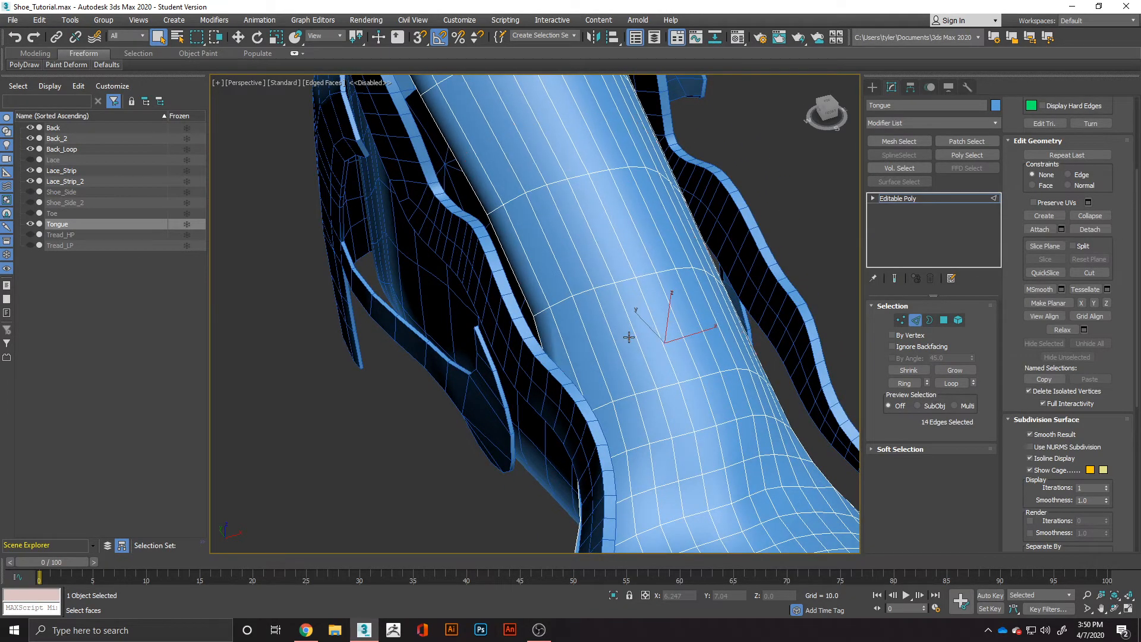
# - Undo the last edge loop removal on the tongue's middle section
pyautogui.scroll(-4, 629, 337)
pyautogui.keyDown('alt'); pyautogui.moveTo(629, 336); pyautogui.dragTo(535, 336, button='middle'); pyautogui.keyUp('alt')
pyautogui.hotkey('ctrl', 'z')
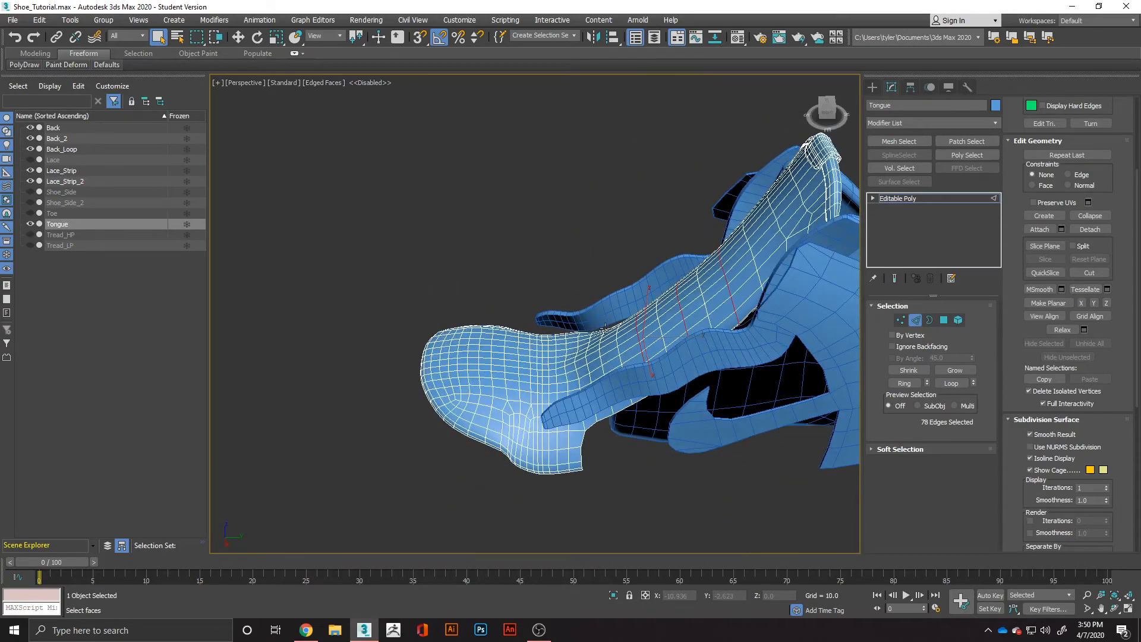
# - Isolate the tongue and remove every other crosswise edge loop along its middle section, starting one loop above the flared toe part
pyautogui.keyDown('alt'); pyautogui.moveTo(619, 330); pyautogui.dragTo(646, 368, button='middle'); pyautogui.keyUp('alt')
pyautogui.hotkey('alt', 'q')
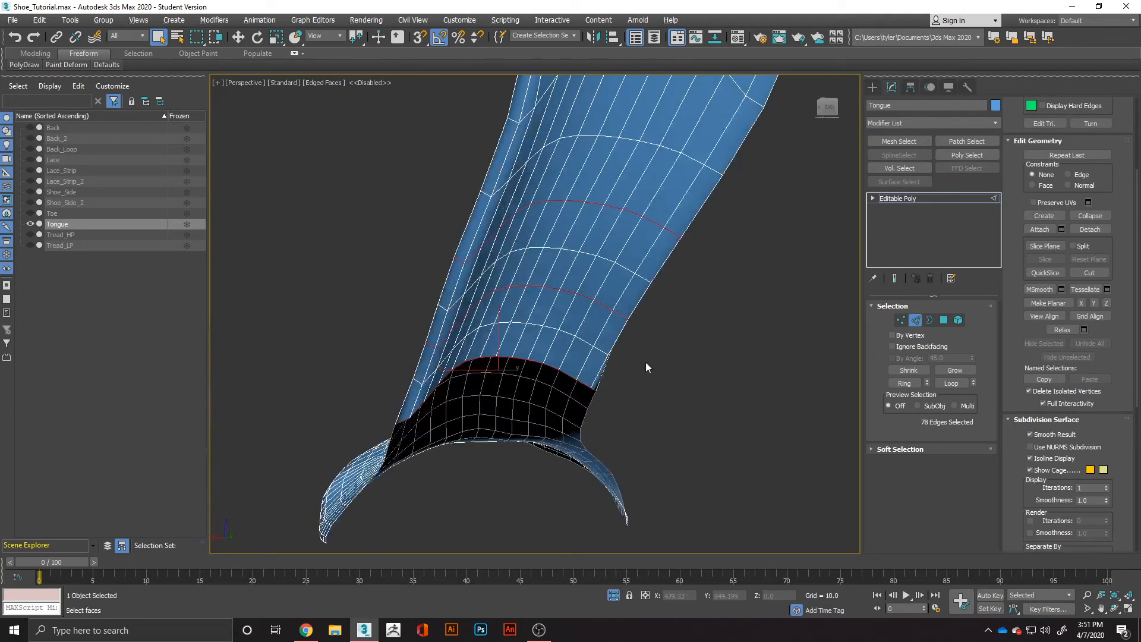
pyautogui.doubleClick(606, 349)
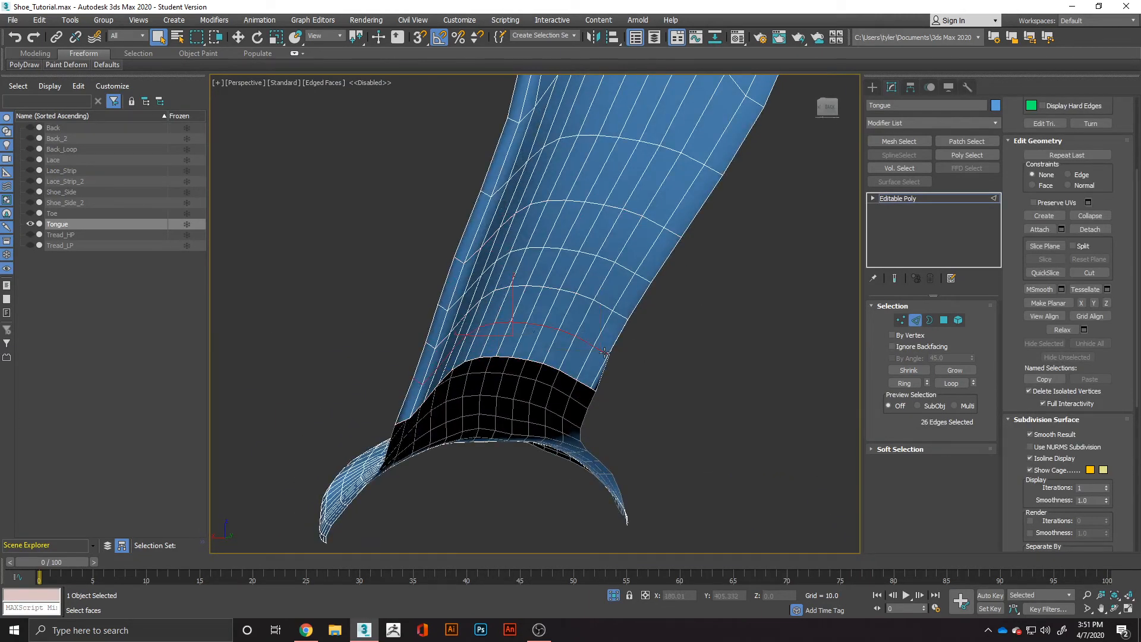
pyautogui.keyDown('ctrl'); pyautogui.doubleClick(631, 273); pyautogui.keyUp('ctrl')
pyautogui.keyDown('alt'); pyautogui.moveTo(541, 278); pyautogui.dragTo(624, 233, button='middle'); pyautogui.keyUp('alt')
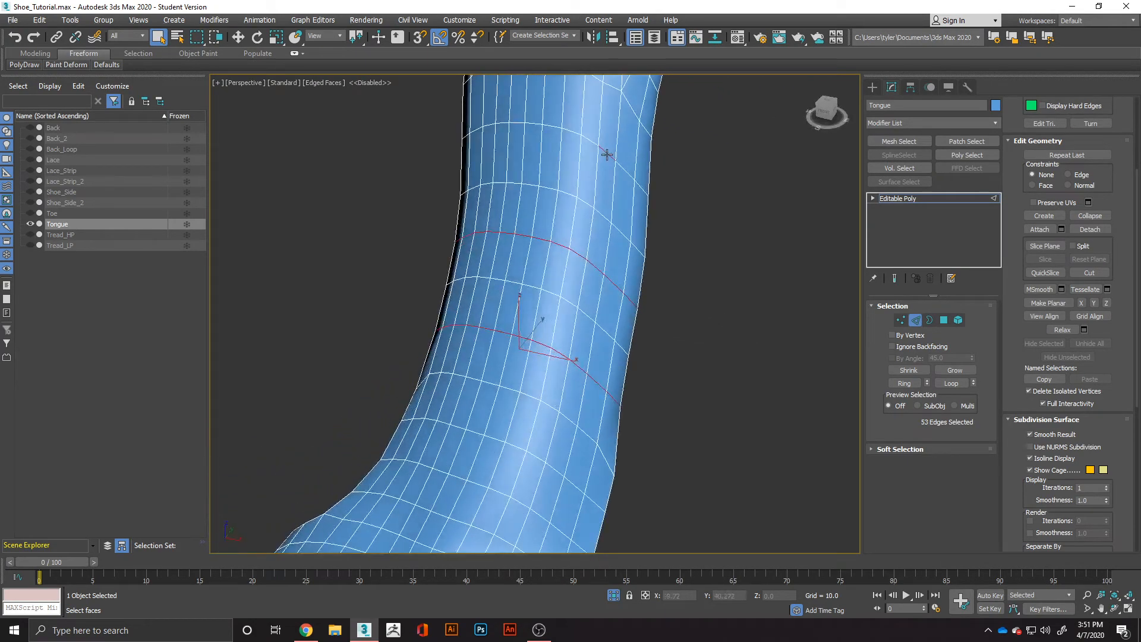
pyautogui.keyDown('ctrl'); pyautogui.doubleClick(607, 154); pyautogui.keyUp('ctrl')
pyautogui.scroll(-4, 607, 154)
pyautogui.keyDown('alt'); pyautogui.moveTo(607, 155); pyautogui.dragTo(587, 279, button='middle'); pyautogui.keyUp('alt')
pyautogui.hotkey('ctrl', 'd')
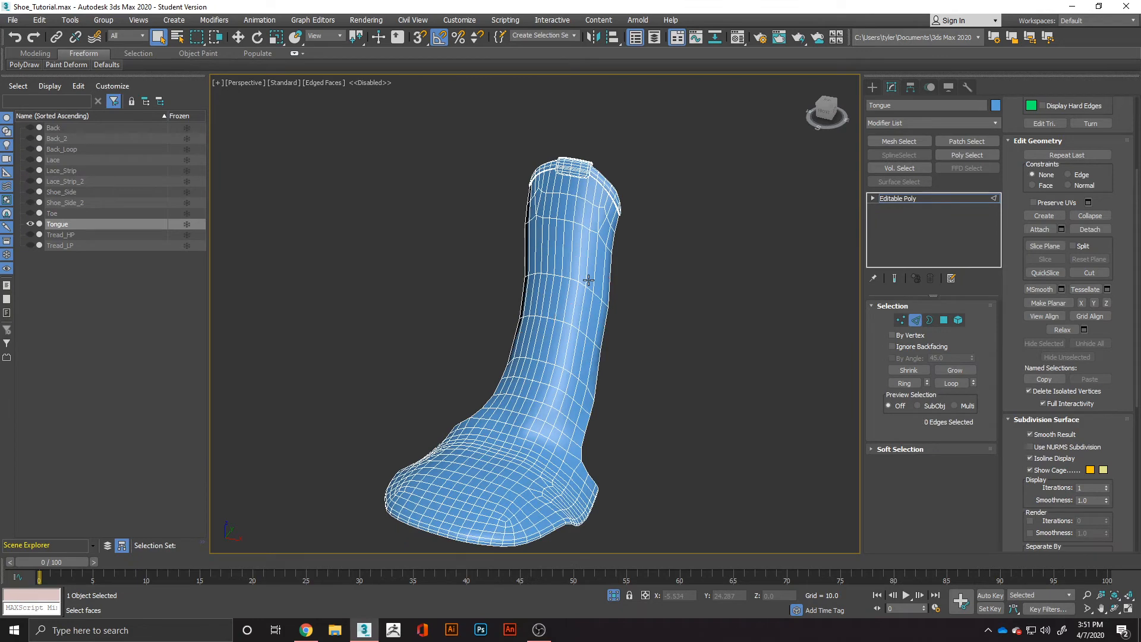
# - Remove four crosswise edge loops from the flared toe part, two near its end and two near the tongue's narrow section
pyautogui.keyDown('alt'); pyautogui.moveTo(506, 469); pyautogui.dragTo(440, 473, button='middle'); pyautogui.keyUp('alt')
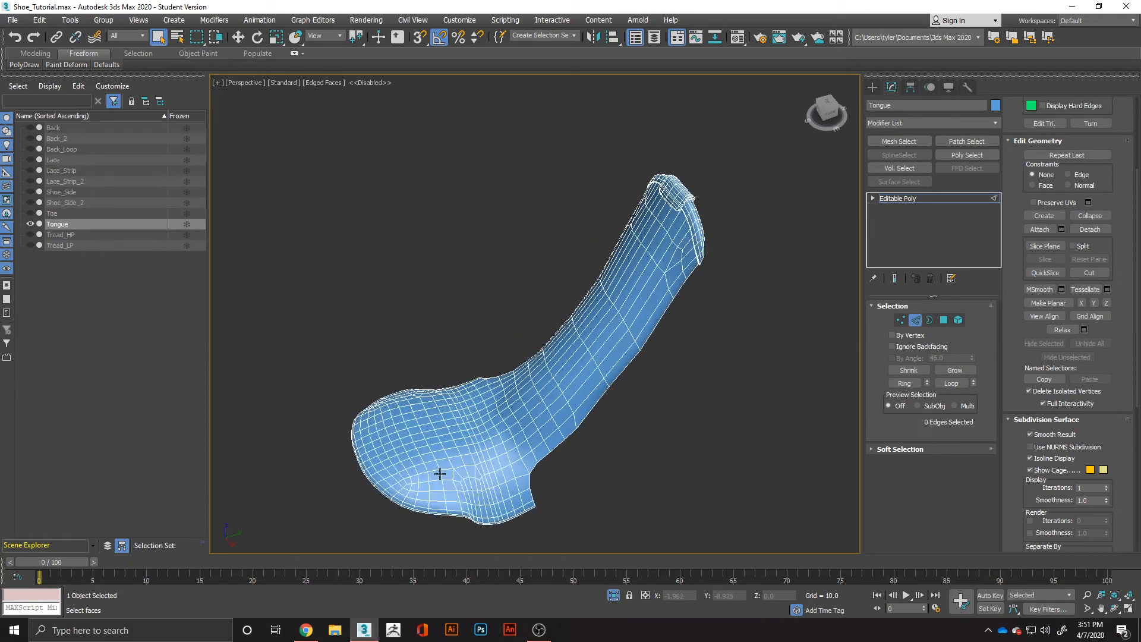
pyautogui.scroll(5, 440, 473)
pyautogui.doubleClick(409, 480)
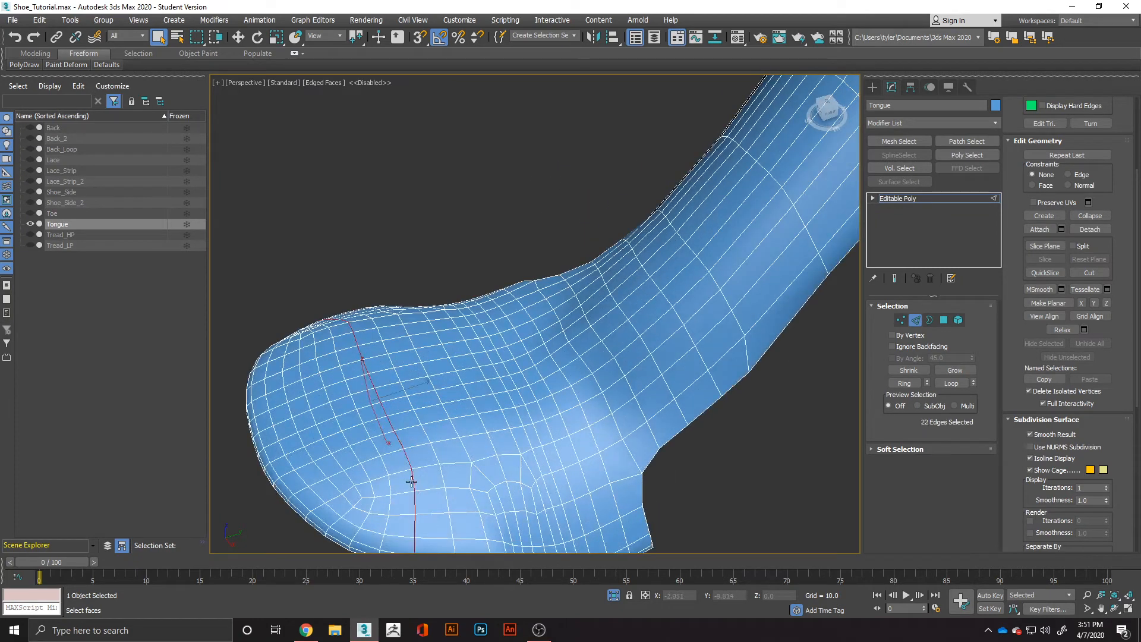
pyautogui.click(441, 471)
pyautogui.doubleClick(440, 471)
pyautogui.keyDown('ctrl'); pyautogui.doubleClick(389, 478); pyautogui.keyUp('ctrl')
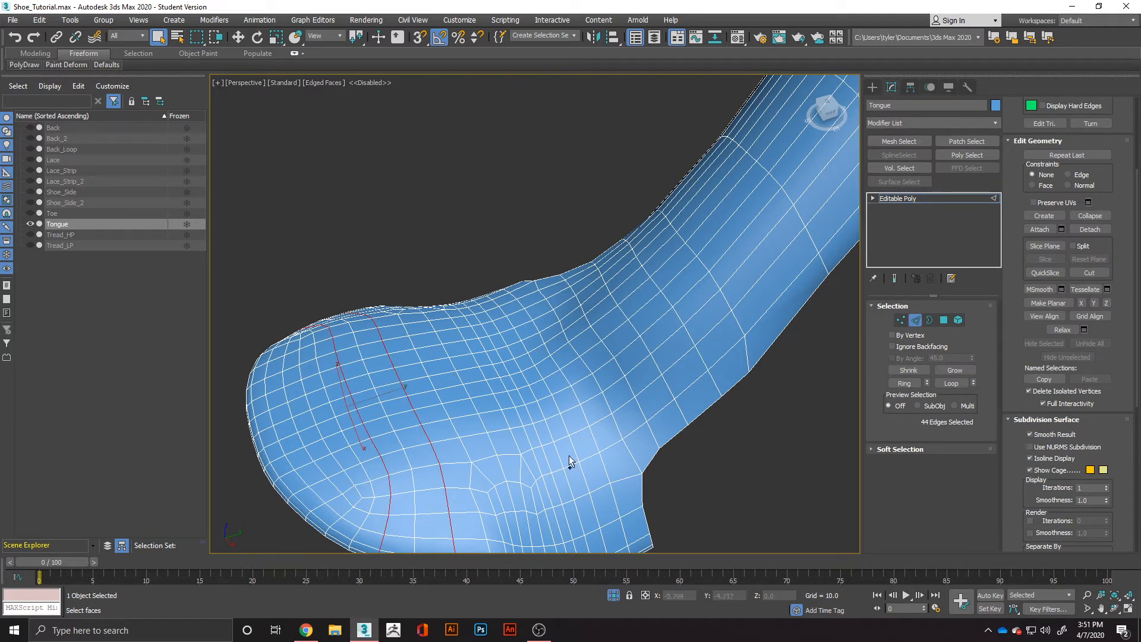
pyautogui.keyDown('ctrl'); pyautogui.doubleClick(546, 459); pyautogui.keyUp('ctrl')
pyautogui.keyDown('ctrl'); pyautogui.doubleClick(575, 448); pyautogui.keyUp('ctrl')
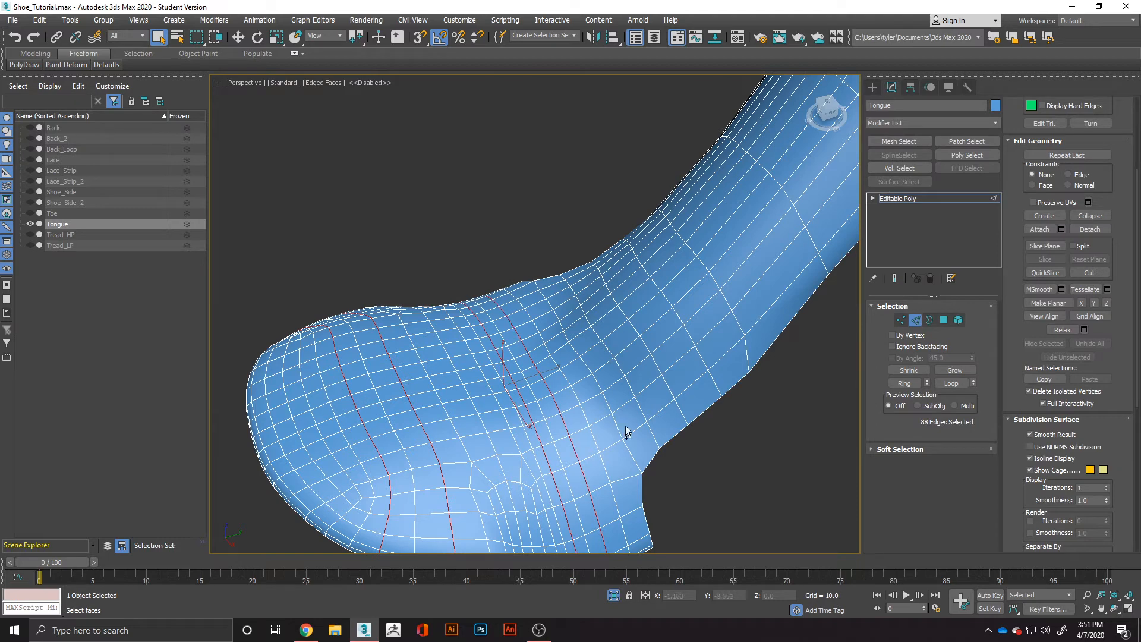
pyautogui.click(642, 457)
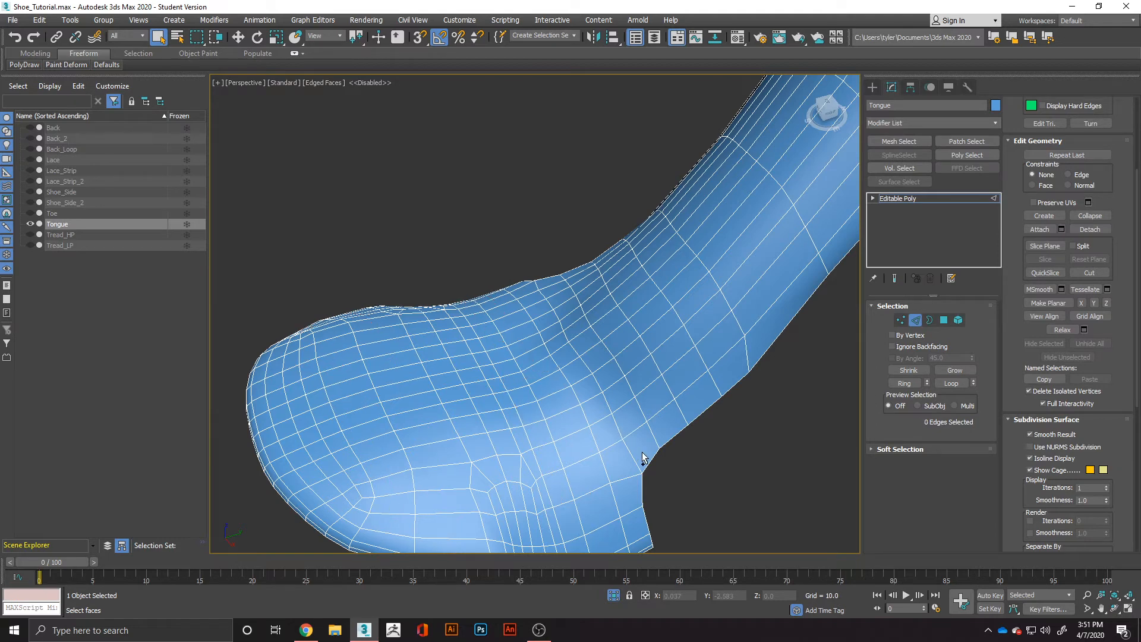
# - Remove one more crosswise edge loop in the middle of the flared toe part, along with its vertices
pyautogui.click(492, 445)
pyautogui.doubleClick(492, 445)
pyautogui.hotkey('ctrl', 'BackSpace')
pyautogui.scroll(-2, 462, 417)
pyautogui.keyDown('alt'); pyautogui.moveTo(454, 441); pyautogui.dragTo(557, 407, button='middle'); pyautogui.keyUp('alt')
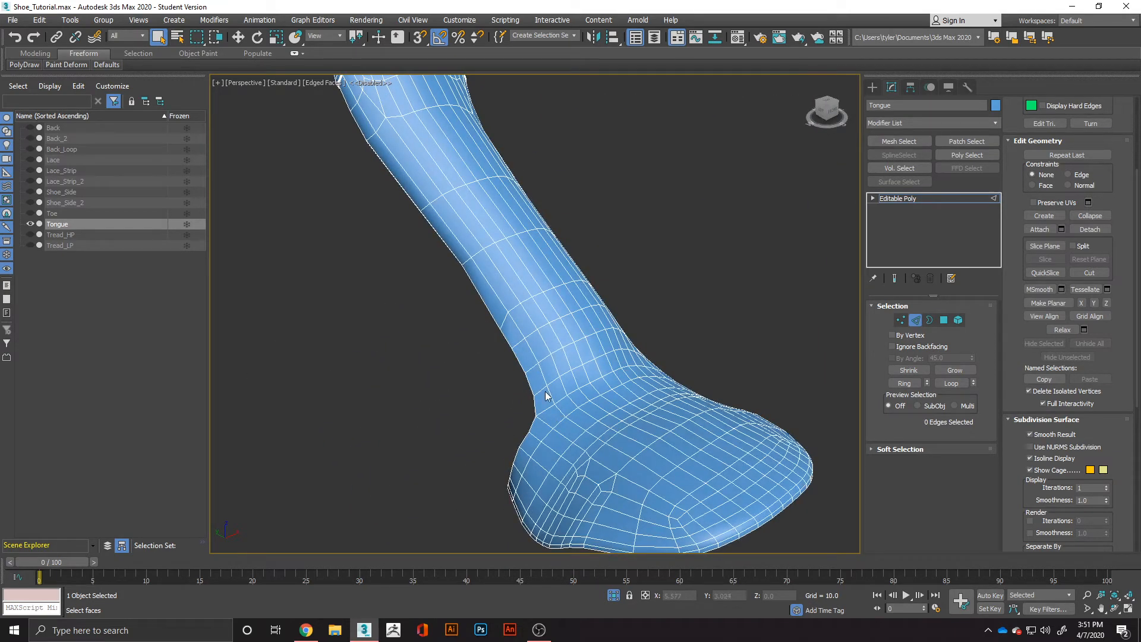
# - Try removing the edge loop that crosses the tongue just above the flared toe part, and undo the removal
pyautogui.doubleClick(579, 338)
pyautogui.keyDown('alt'); pyautogui.moveTo(779, 321); pyautogui.dragTo(756, 328, button='middle'); pyautogui.keyUp('alt')
pyautogui.click(756, 329)
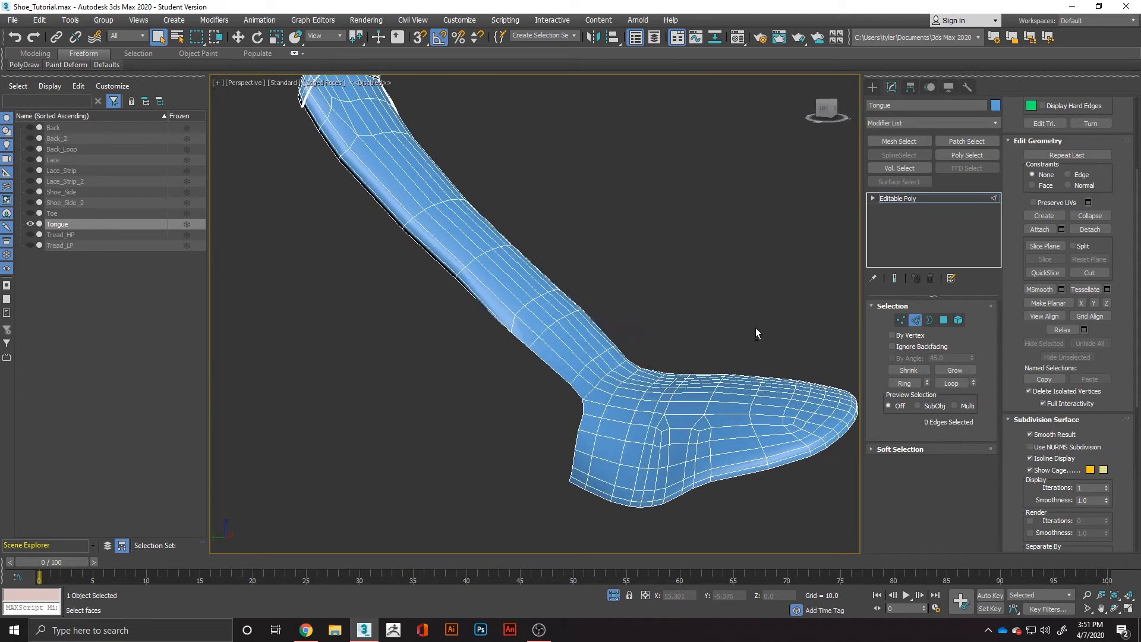
pyautogui.hotkey('ctrl', 'z')
pyautogui.click(659, 323)
# - Remove another crosswise edge loop from the flared toe part near its upper end
pyautogui.scroll(-6, 677, 324)
pyautogui.keyDown('alt'); pyautogui.moveTo(647, 351); pyautogui.dragTo(693, 328, button='middle'); pyautogui.keyUp('alt')
pyautogui.scroll(8, 668, 334)
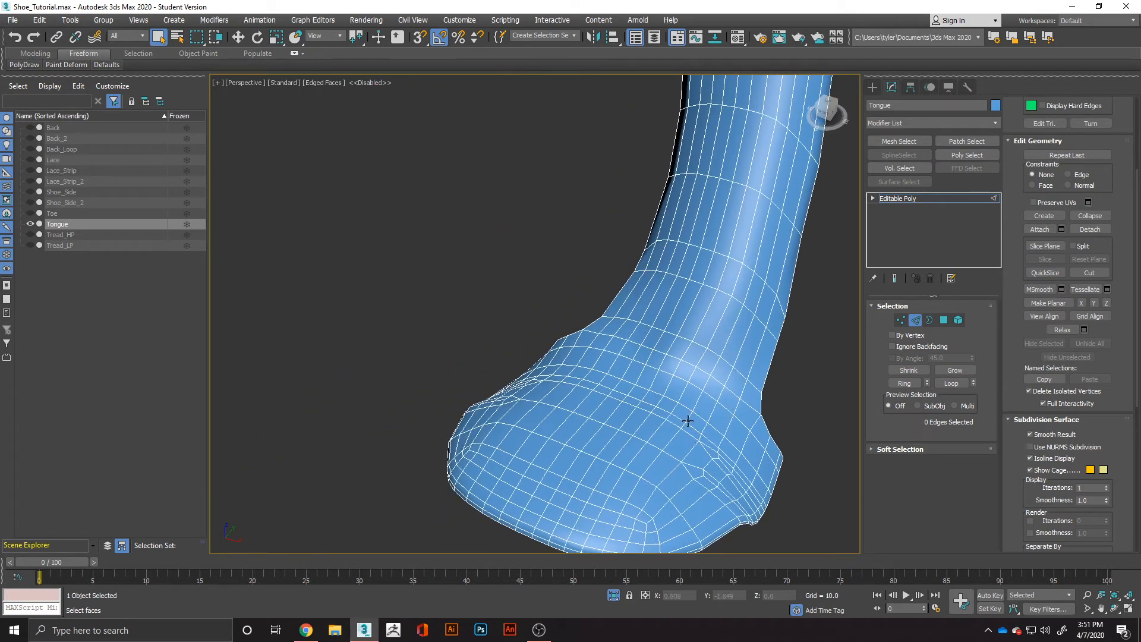
pyautogui.doubleClick(684, 420)
pyautogui.click(735, 408)
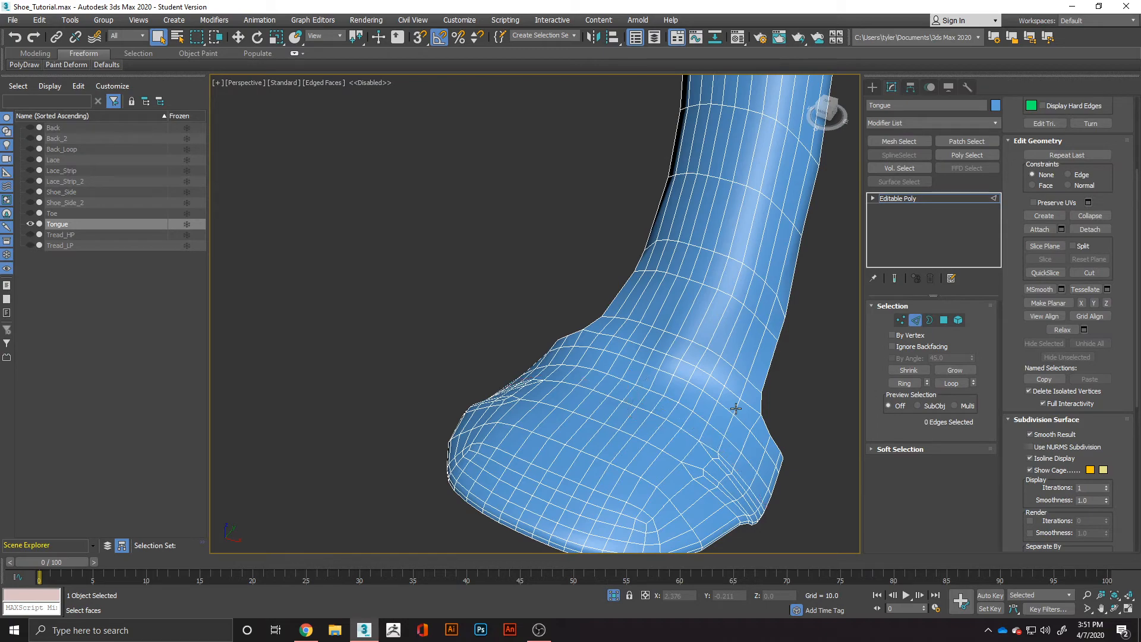
# - Try removing the inner edge loop that follows the toe part's outer rim, and undo the removal
pyautogui.keyDown('alt'); pyautogui.moveTo(757, 395); pyautogui.dragTo(581, 434, button='middle'); pyautogui.keyUp('alt')
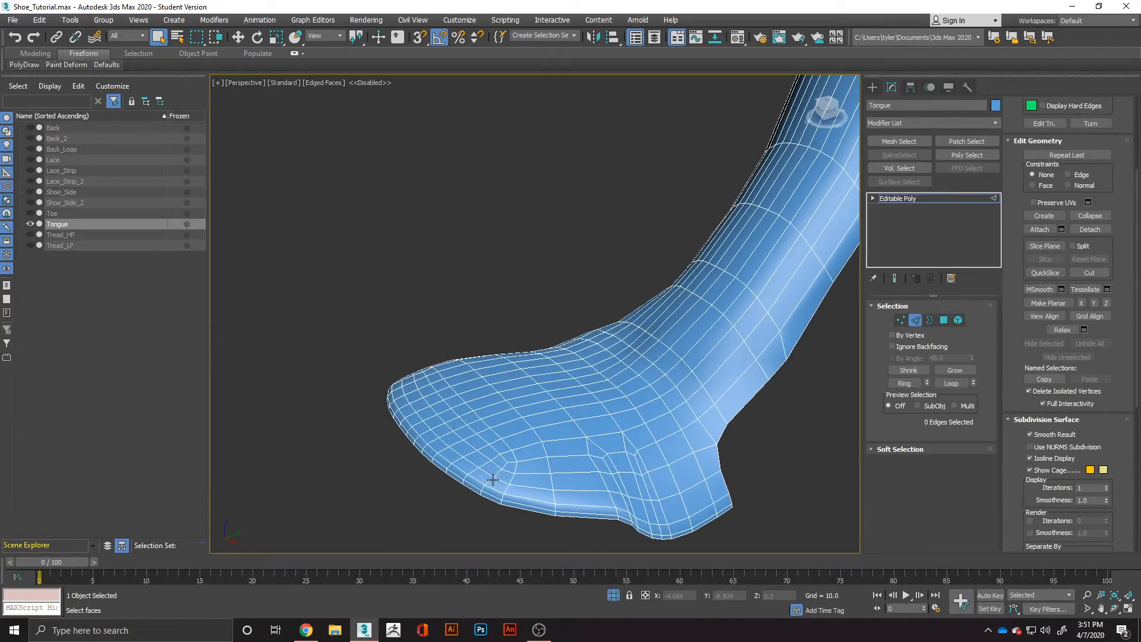
pyautogui.doubleClick(539, 486)
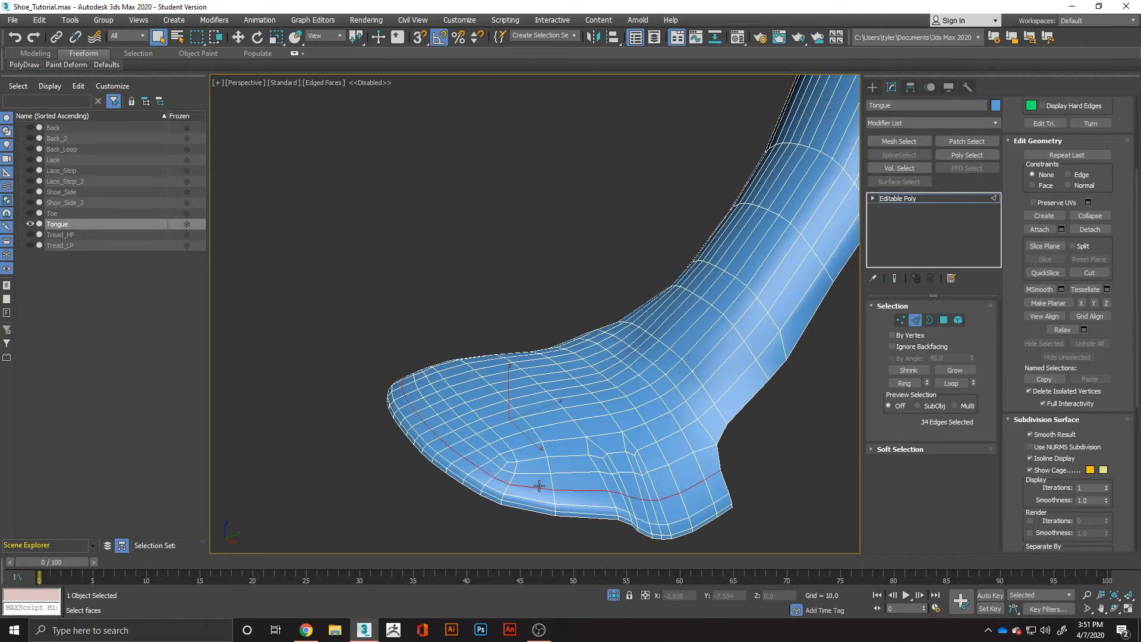
pyautogui.hotkey('ctrl', 'BackSpace')
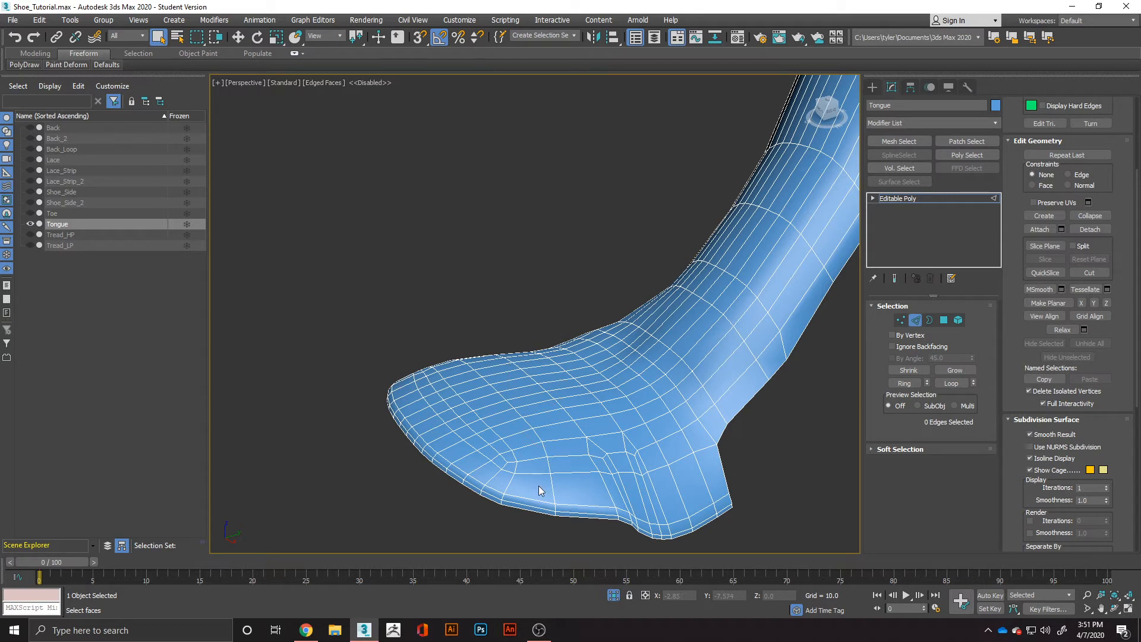
pyautogui.hotkey('ctrl', 'z')
# - Remove the edge loop just inside the toe part's outer rim and clear the edge selection
pyautogui.doubleClick(527, 496)
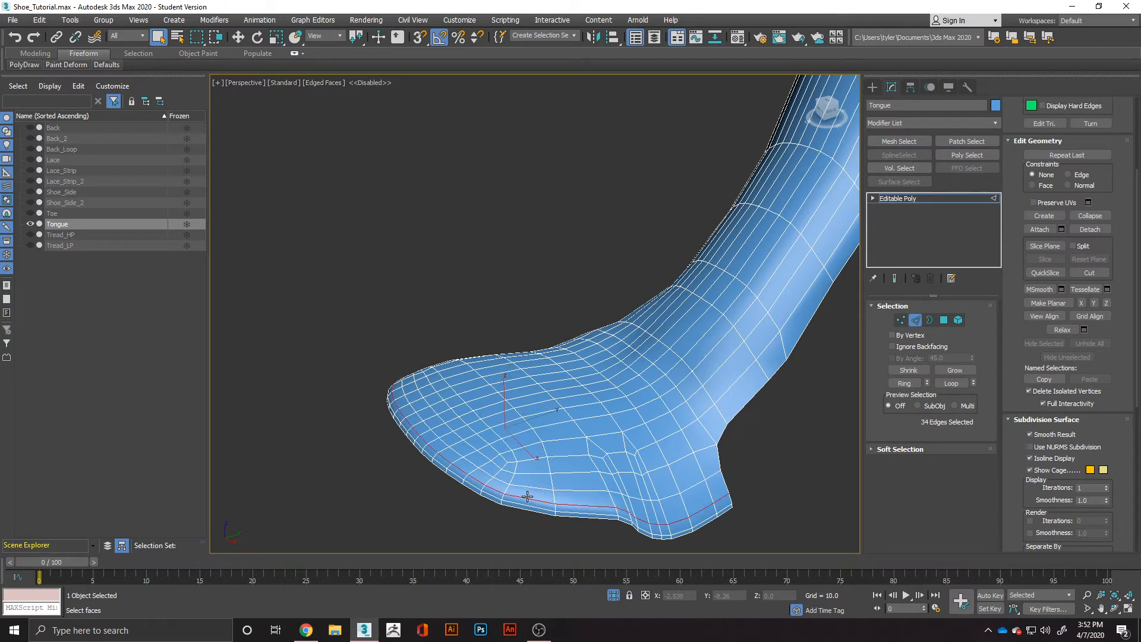
pyautogui.press('BackSpace')
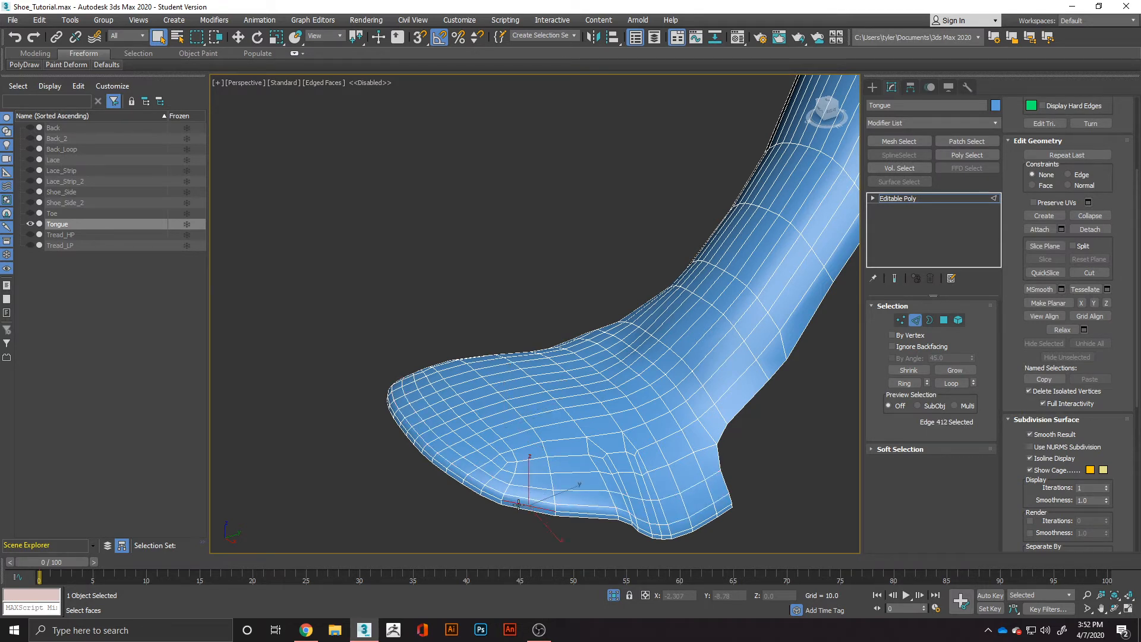
pyautogui.doubleClick(457, 450)
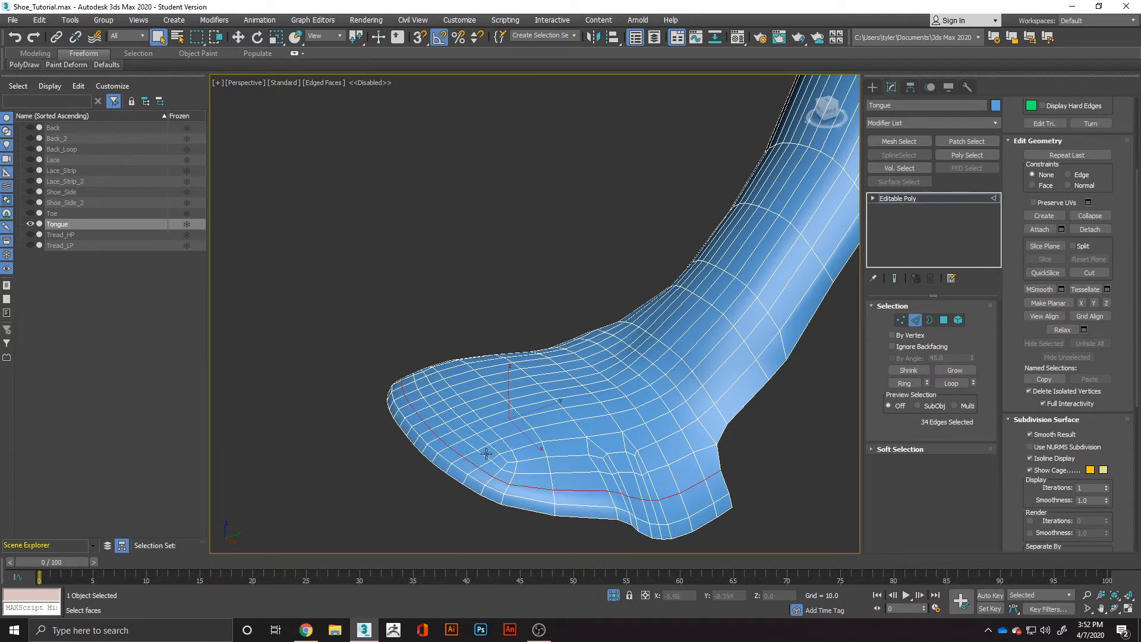
pyautogui.doubleClick(486, 454)
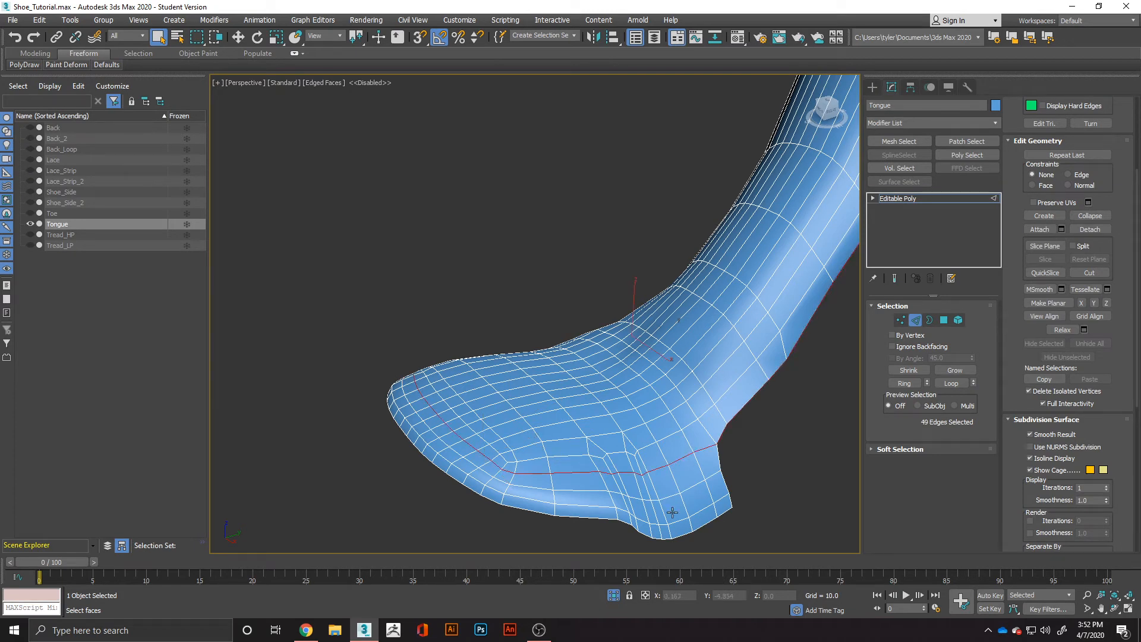
pyautogui.click(356, 348)
# - Select all of the tongue's polygons to check their smoothing groups, and clear the selection
pyautogui.scroll(-4, 383, 347)
pyautogui.keyDown('alt'); pyautogui.moveTo(386, 348); pyautogui.dragTo(535, 447, button='middle'); pyautogui.keyUp('alt')
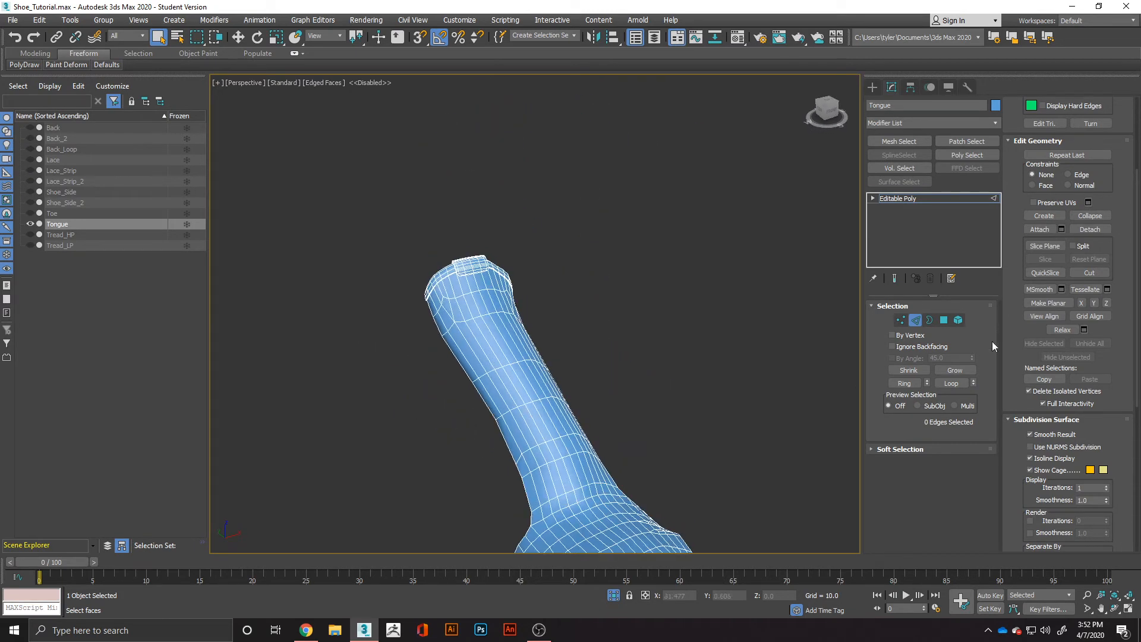
pyautogui.press('4')
pyautogui.hotkey('ctrl', 'a')
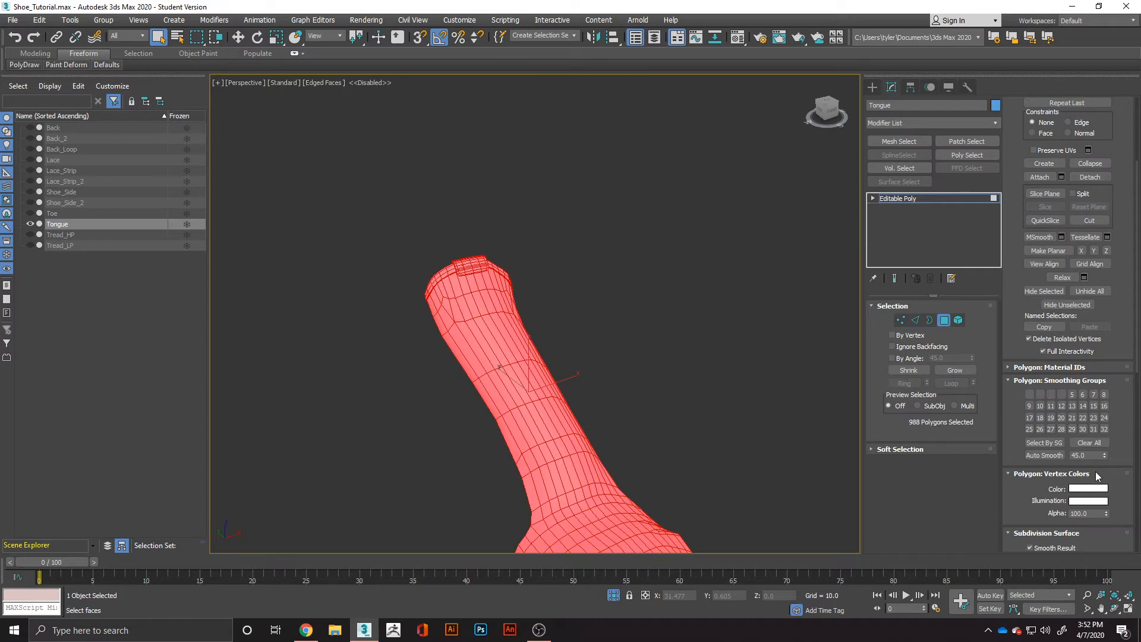
pyautogui.scroll(-4, 603, 364)
pyautogui.moveTo(604, 358); pyautogui.dragTo(571, 325, button='middle')
pyautogui.click(560, 305)
# - Try selecting the strip of adjacent polygons along the tongue's padded rim, up to the tab at its upper end
pyautogui.scroll(6, 458, 270)
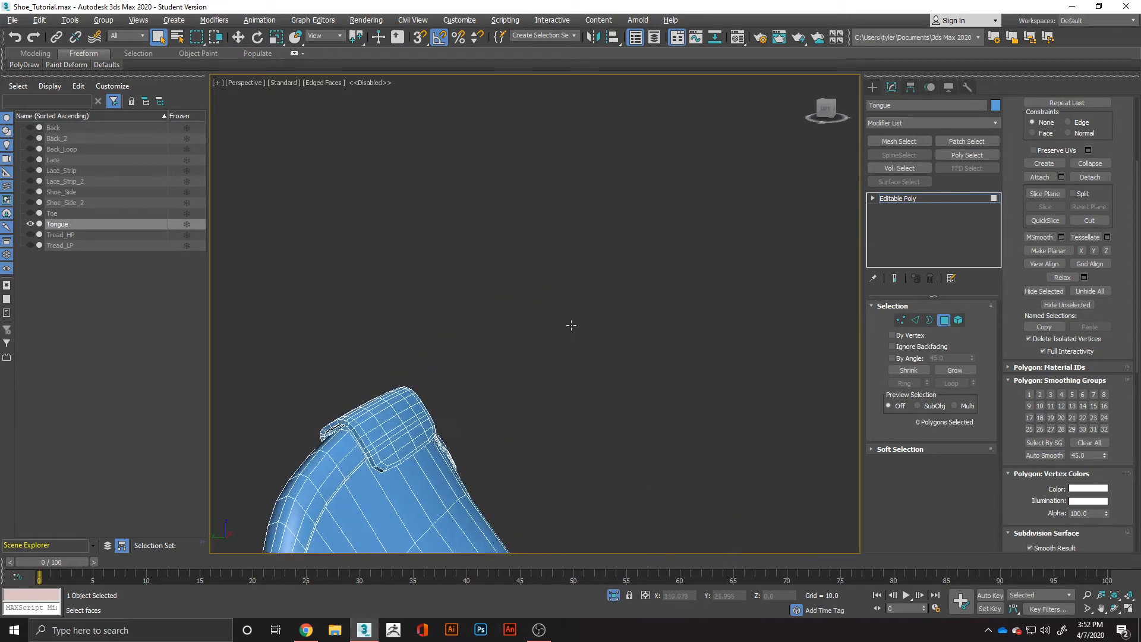
pyautogui.moveTo(457, 404); pyautogui.dragTo(627, 328, button='middle')
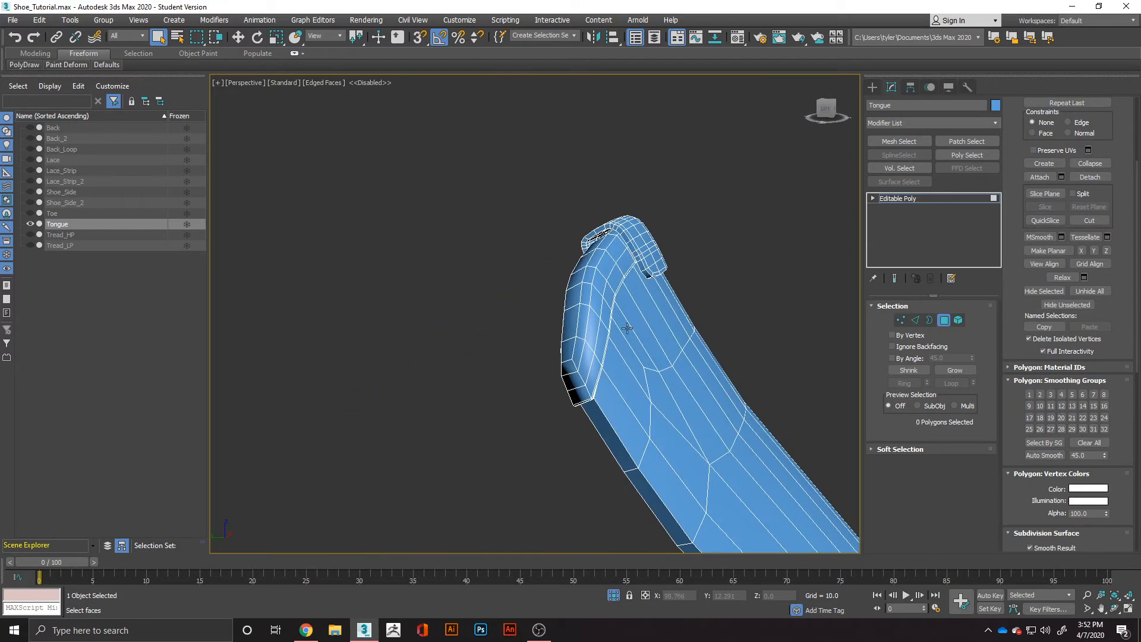
pyautogui.click(565, 350)
pyautogui.keyDown('ctrl'); pyautogui.click(573, 326); pyautogui.keyUp('ctrl')
pyautogui.keyDown('ctrl'); pyautogui.click(573, 301); pyautogui.keyUp('ctrl')
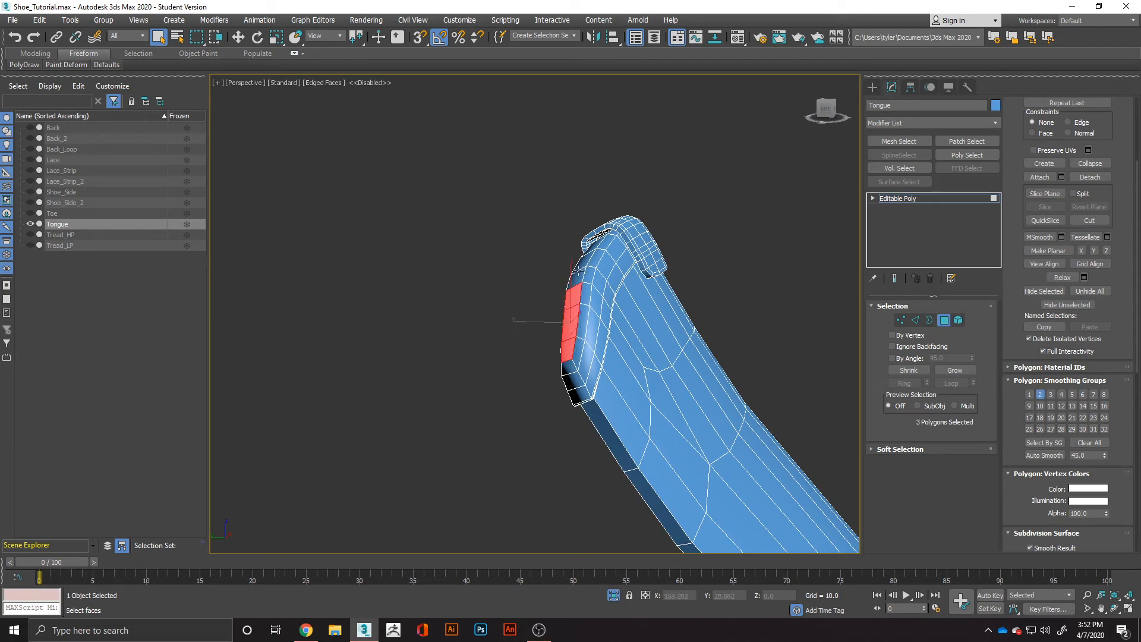
pyautogui.keyDown('ctrl'); pyautogui.click(582, 271); pyautogui.keyUp('ctrl')
pyautogui.keyDown('ctrl'); pyautogui.click(579, 278); pyautogui.keyUp('ctrl')
pyautogui.moveTo(578, 278)
pyautogui.keyDown('alt'); pyautogui.mouseDown(button='middle')
pyautogui.moveTo(558, 279)
pyautogui.moveTo(586, 279)
pyautogui.mouseUp(button='middle'); pyautogui.keyUp('alt')
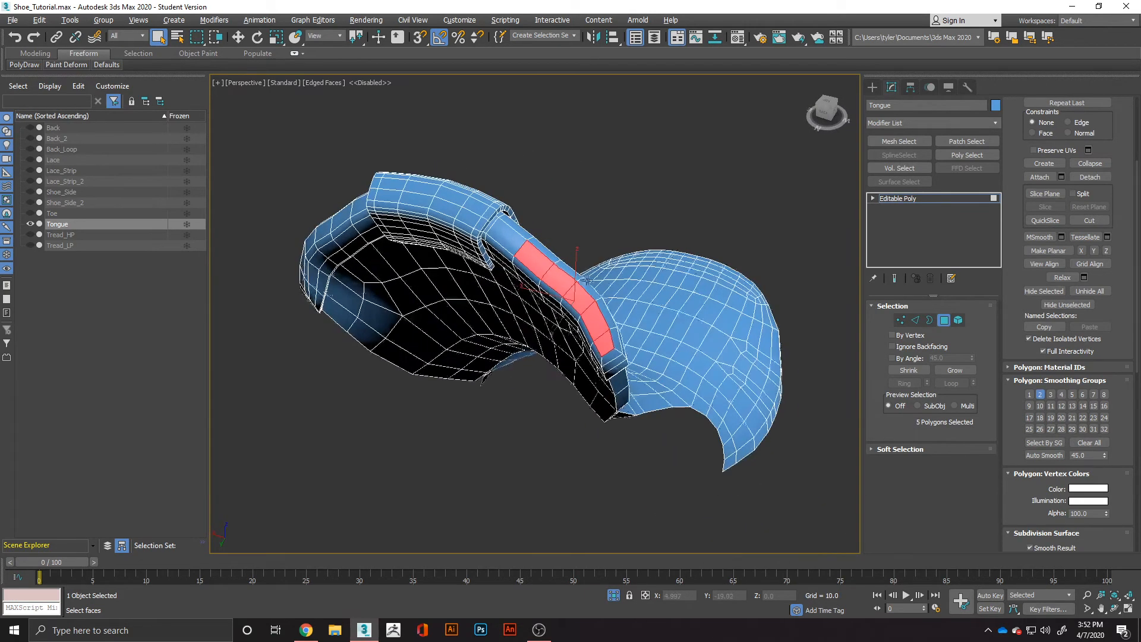
pyautogui.keyDown('ctrl'); pyautogui.click(493, 232); pyautogui.keyUp('ctrl')
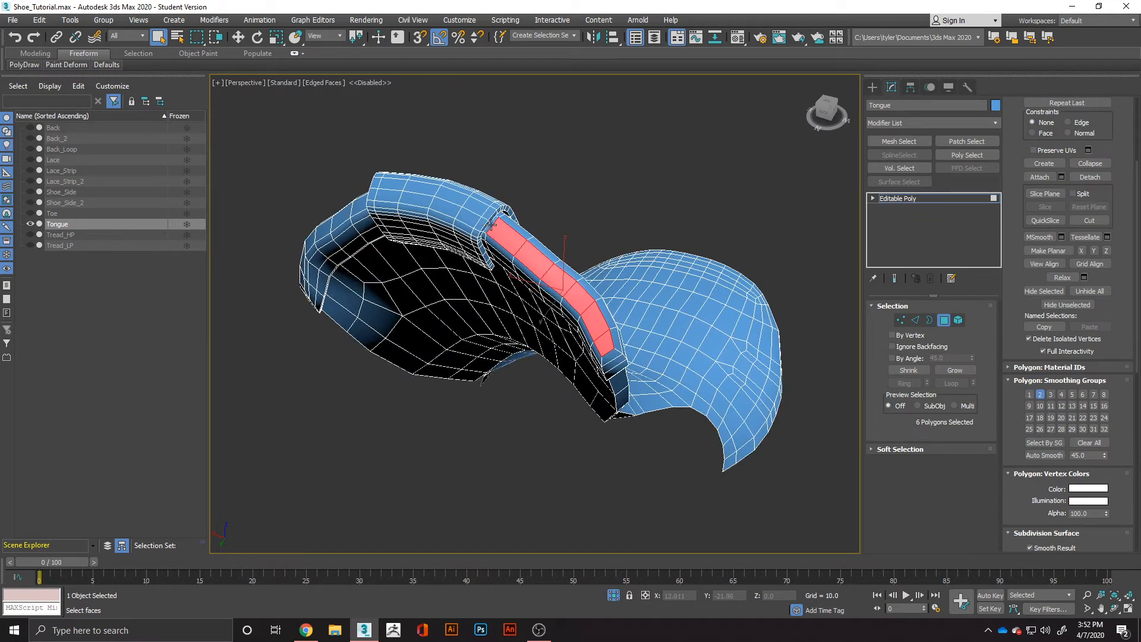
pyautogui.click(538, 414)
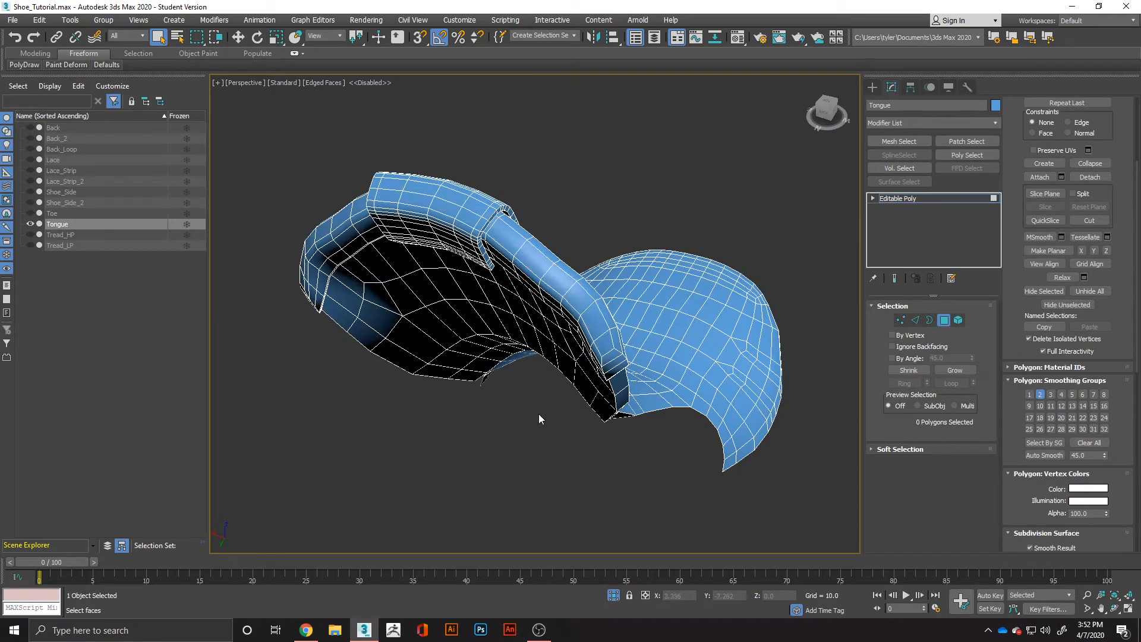
# - Select the tab element at the tongue's upper end and try to separate it from view with the hide commands
pyautogui.keyDown('alt'); pyautogui.moveTo(451, 263); pyautogui.dragTo(484, 319, button='middle'); pyautogui.keyUp('alt')
pyautogui.scroll(-6, 562, 279)
pyautogui.click(957, 320)
pyautogui.click(570, 284)
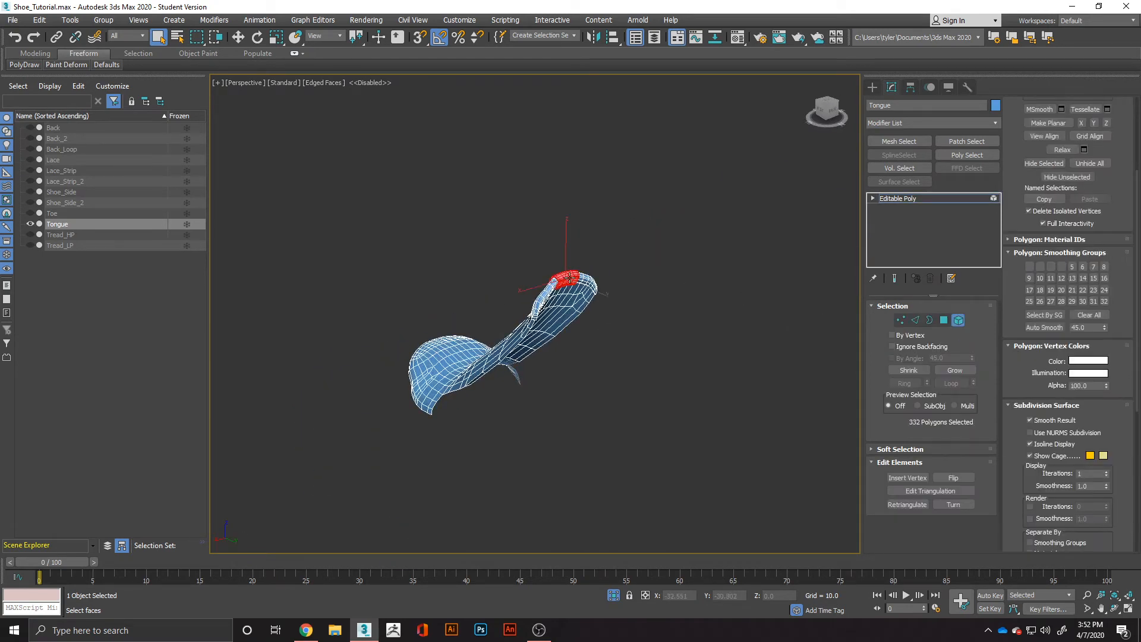
pyautogui.scroll(5, 572, 286)
pyautogui.rightClick(557, 286)
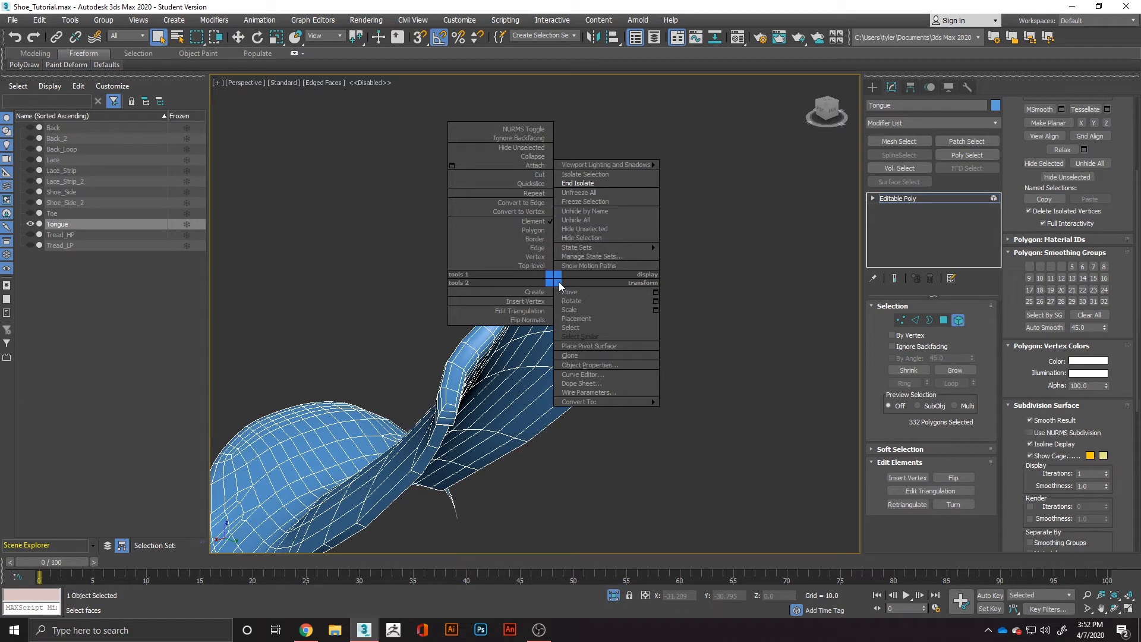
pyautogui.click(593, 231)
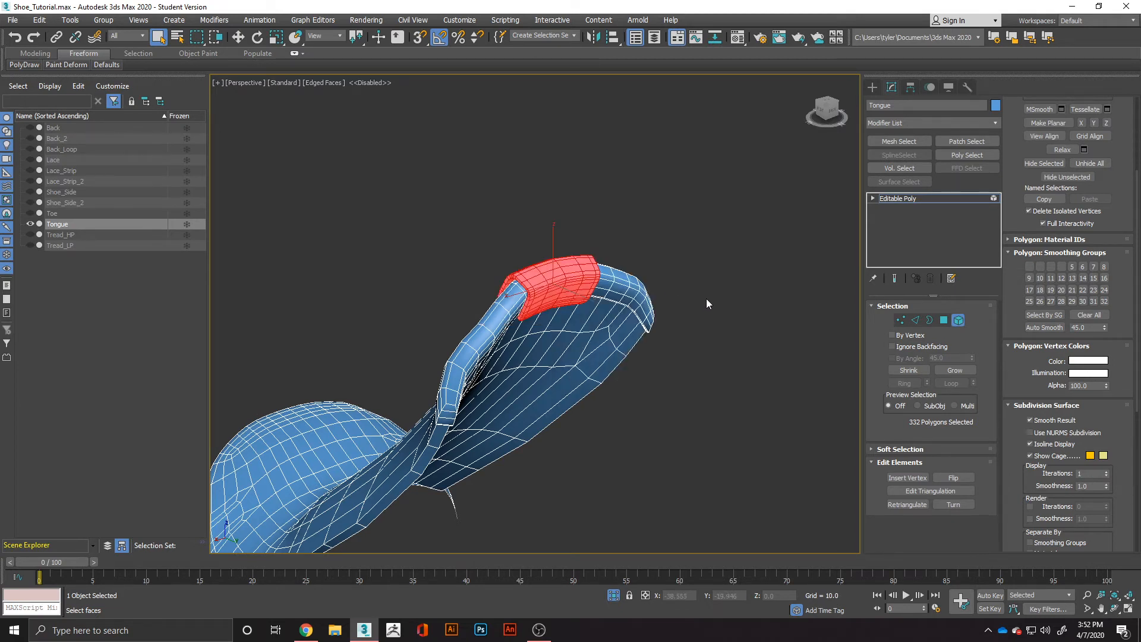
pyautogui.rightClick(547, 286)
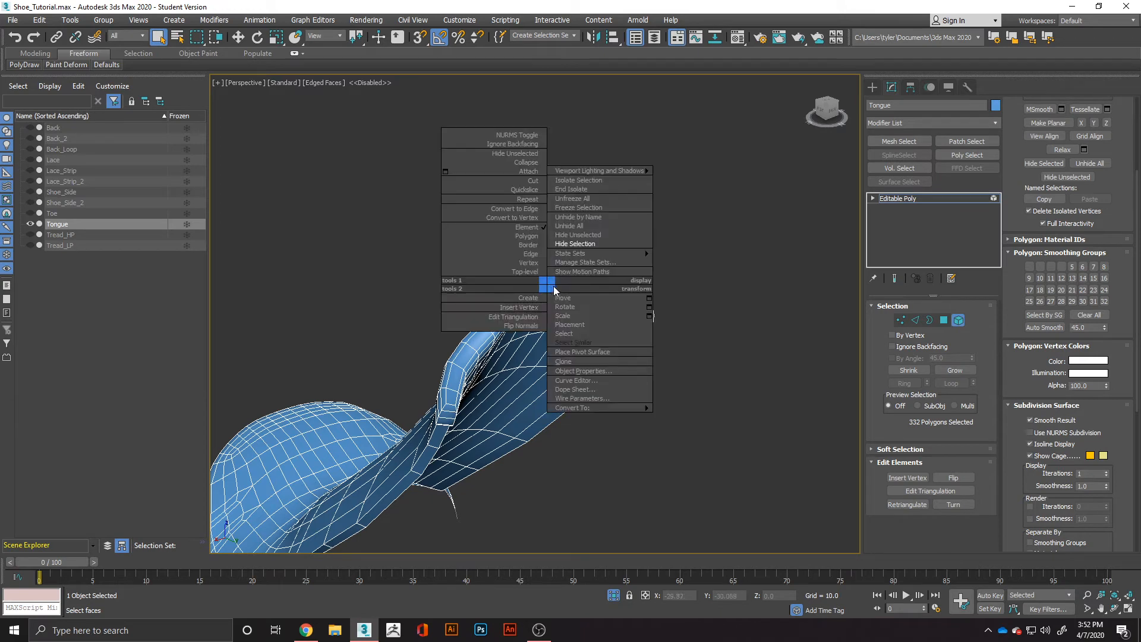
pyautogui.click(579, 245)
pyautogui.click(579, 244)
# - End the isolation, select the tongue's main body element and isolate the tongue again
pyautogui.rightClick(675, 266)
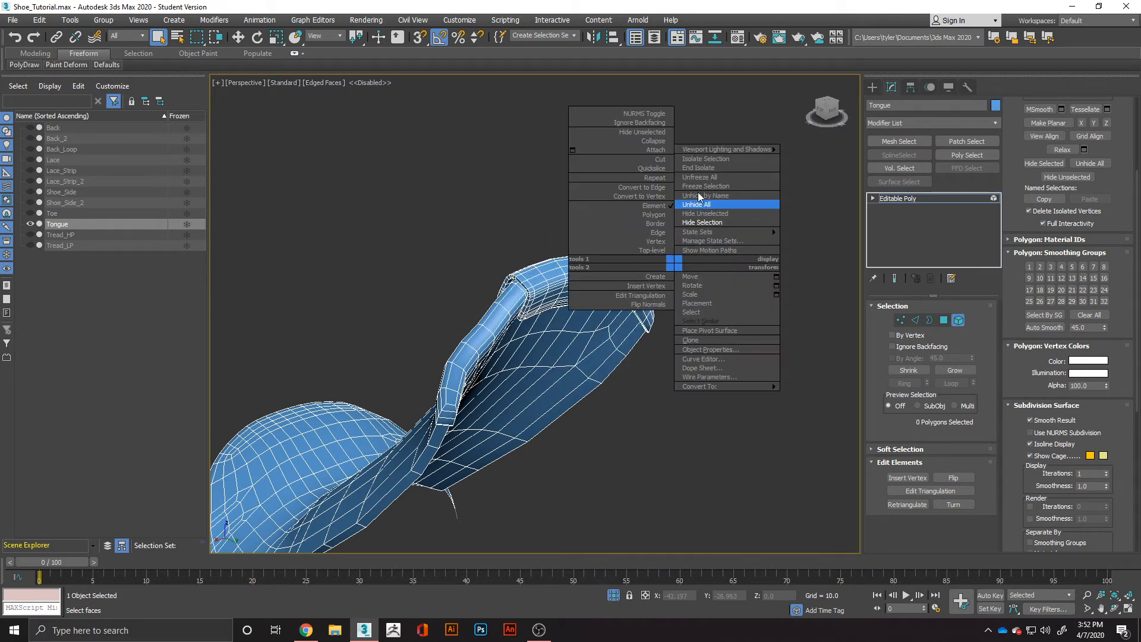
pyautogui.click(704, 168)
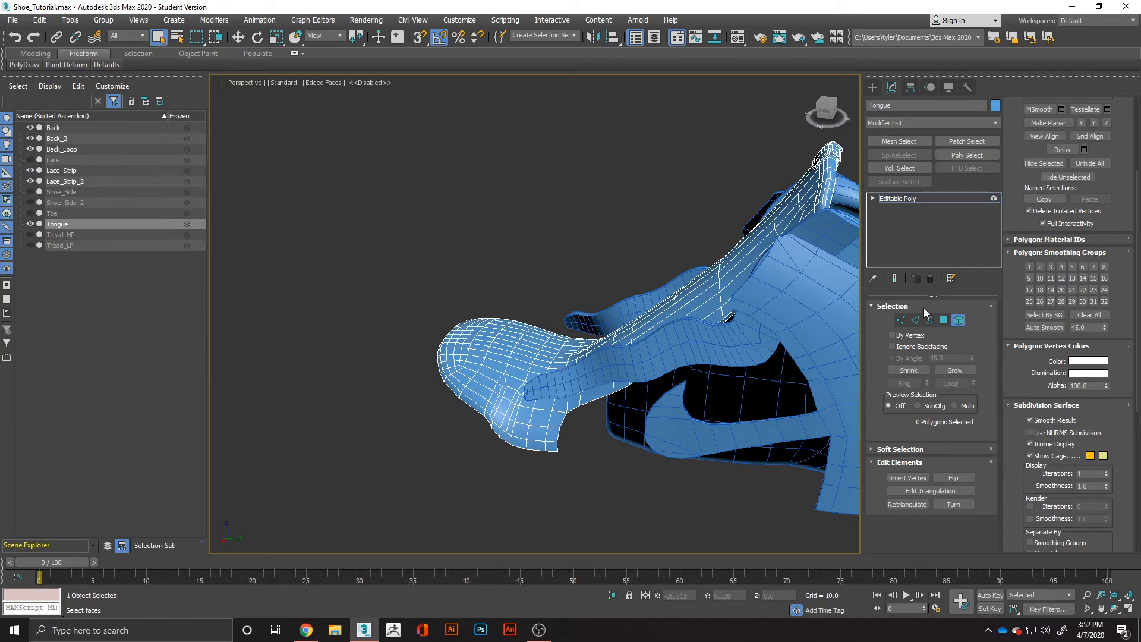
pyautogui.click(730, 285)
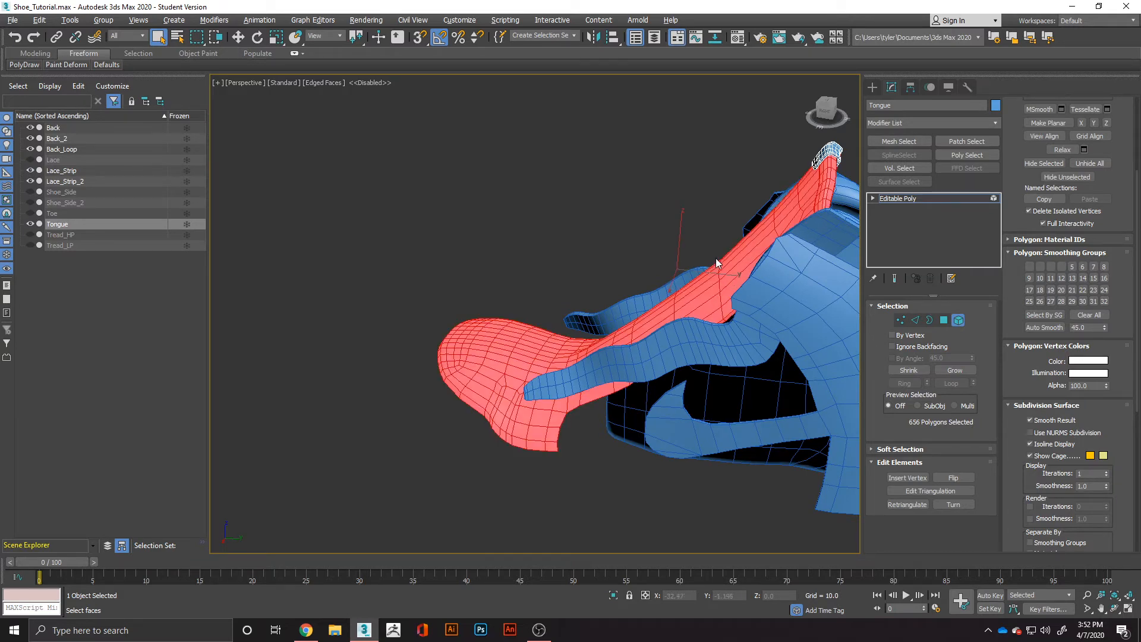
pyautogui.hotkey('alt', 'q')
# - Select the narrow loop of polygons along the edge of the tongue's upper tab and assign it only smoothing group 6
pyautogui.scroll(5, 698, 226)
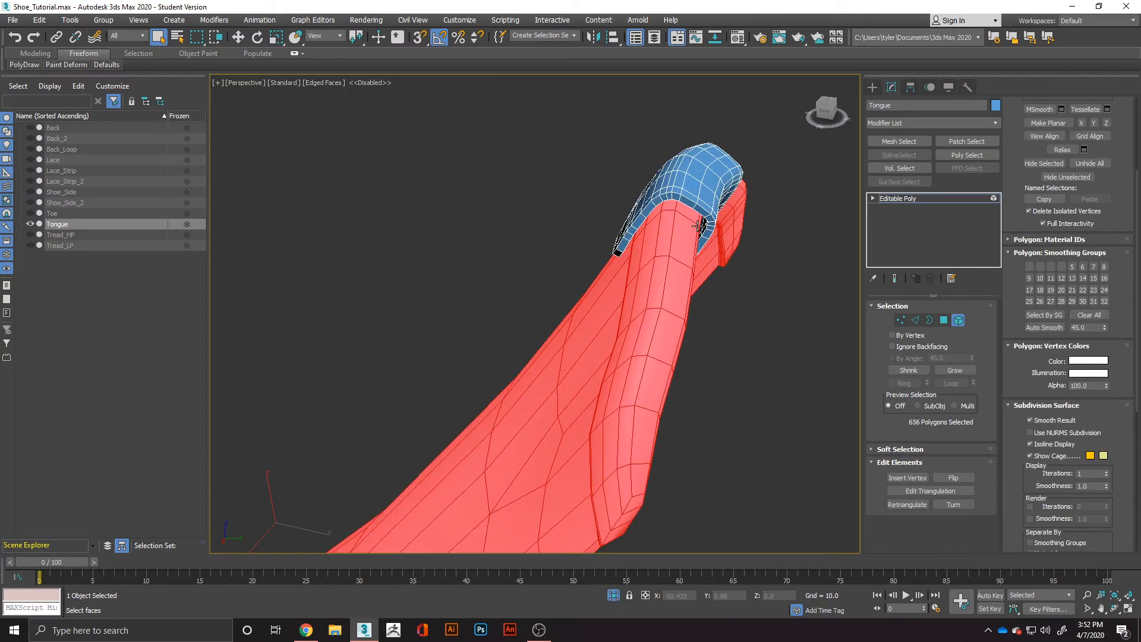
pyautogui.keyDown('alt'); pyautogui.moveTo(698, 226); pyautogui.dragTo(580, 299, button='middle'); pyautogui.keyUp('alt')
pyautogui.scroll(-2, 695, 234)
pyautogui.scroll(3, 580, 299)
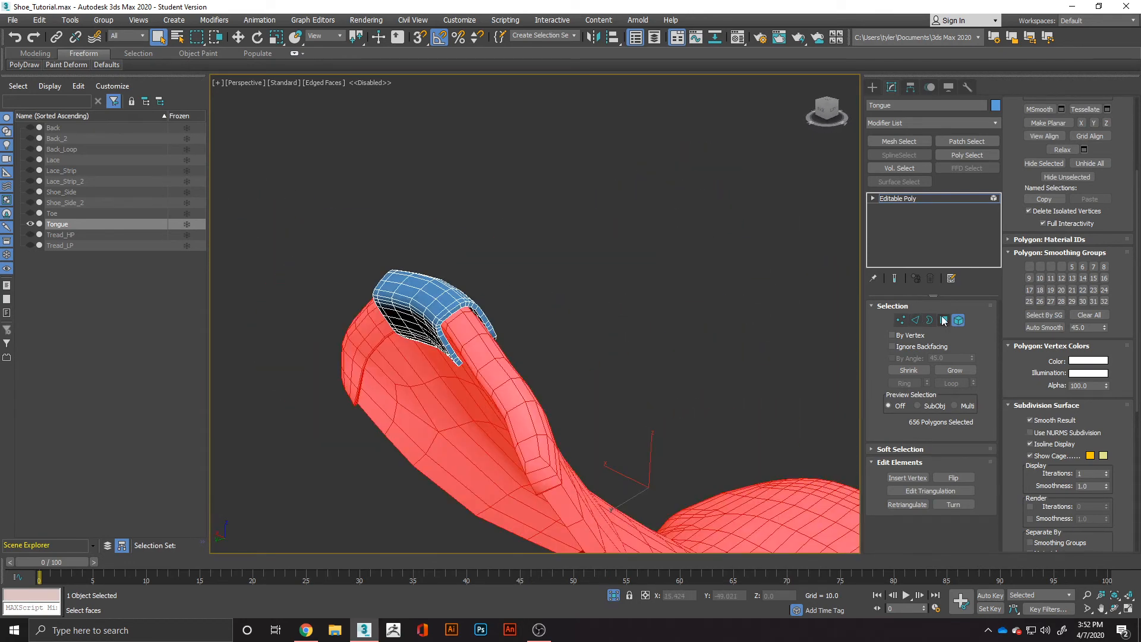
pyautogui.click(944, 321)
pyautogui.scroll(4, 440, 319)
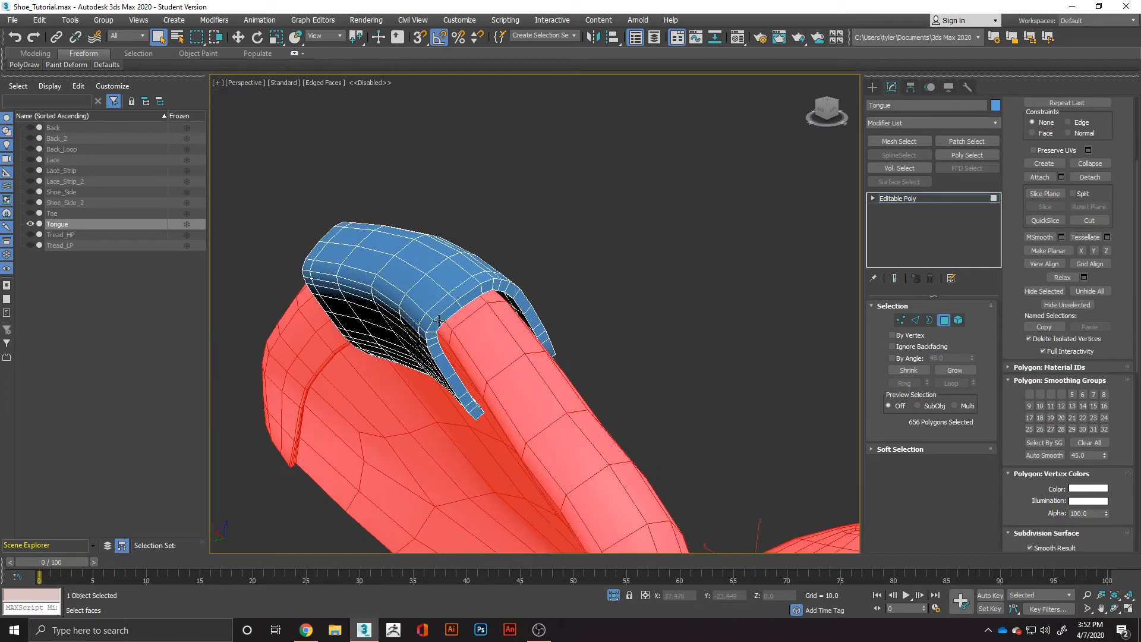
pyautogui.click(439, 320)
pyautogui.keyDown('shift'); pyautogui.click(436, 329); pyautogui.keyUp('shift')
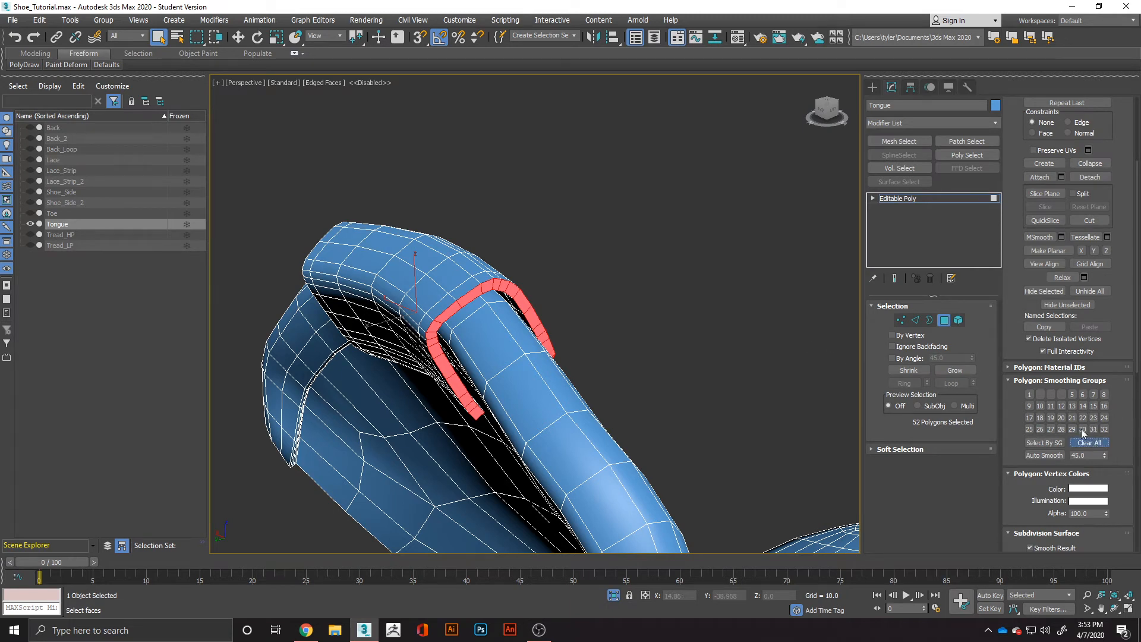
pyautogui.click(1083, 394)
pyautogui.moveTo(527, 324)
pyautogui.keyDown('alt'); pyautogui.mouseDown(button='middle')
pyautogui.moveTo(563, 321)
pyautogui.moveTo(547, 331)
pyautogui.mouseUp(button='middle'); pyautogui.keyUp('alt')
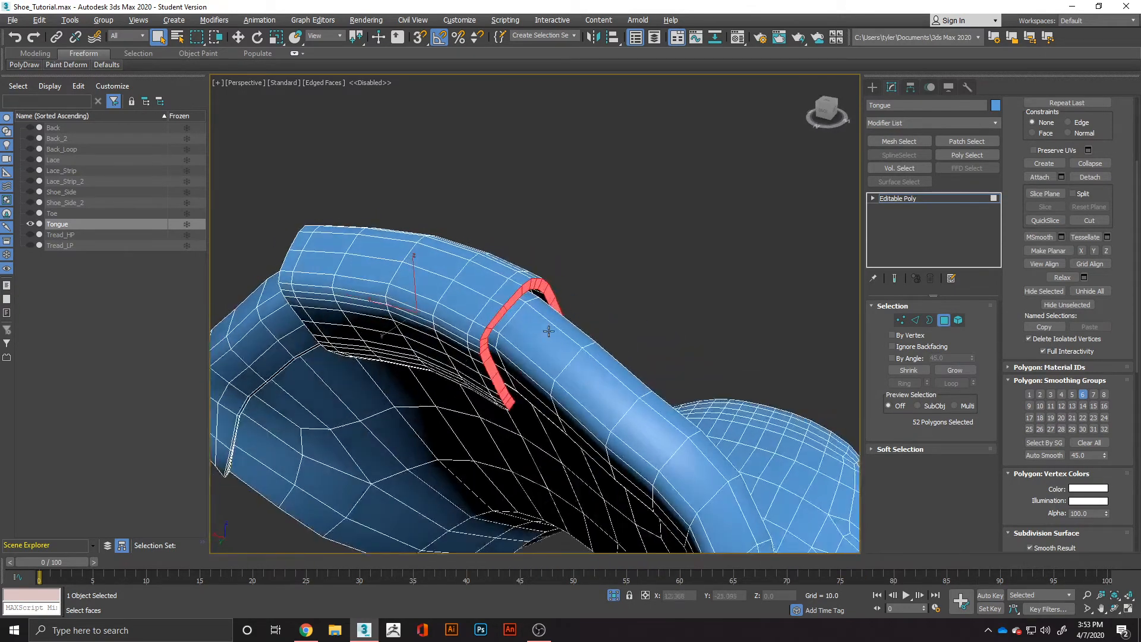
# - Select the whole tab element and try removing its edge-strip polygons from the selection one at a time
pyautogui.click(461, 305)
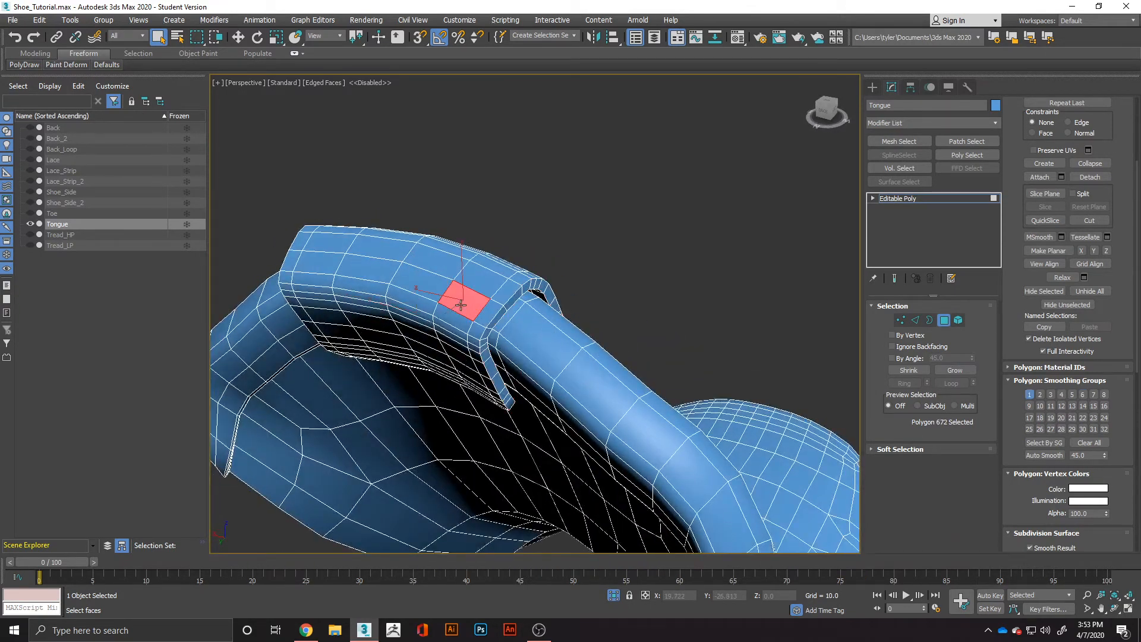
pyautogui.click(958, 322)
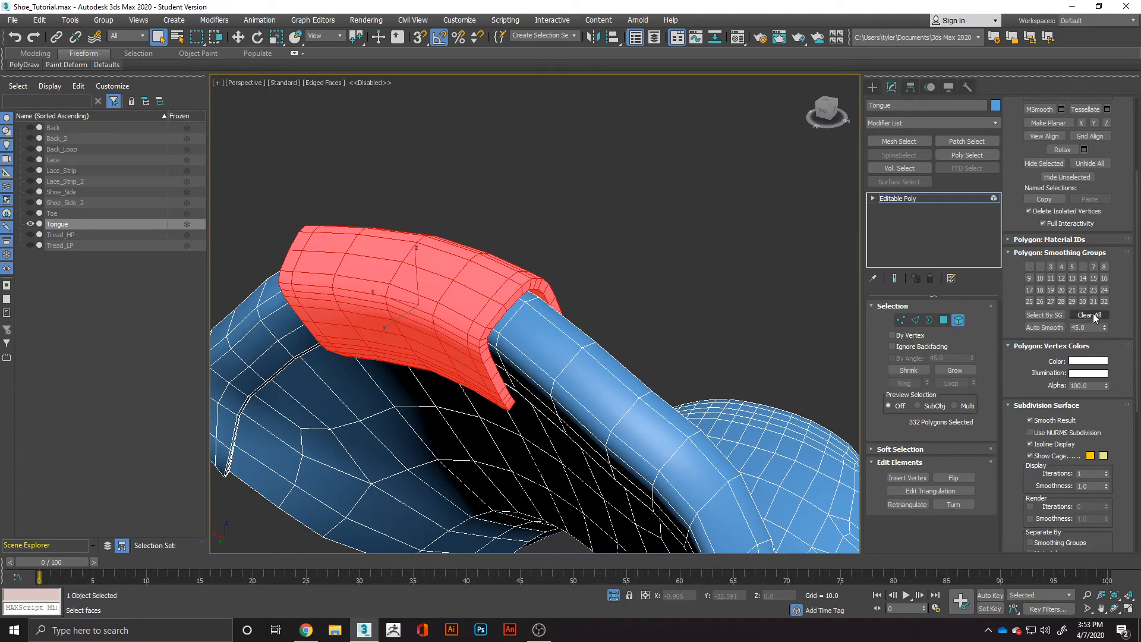
pyautogui.click(945, 321)
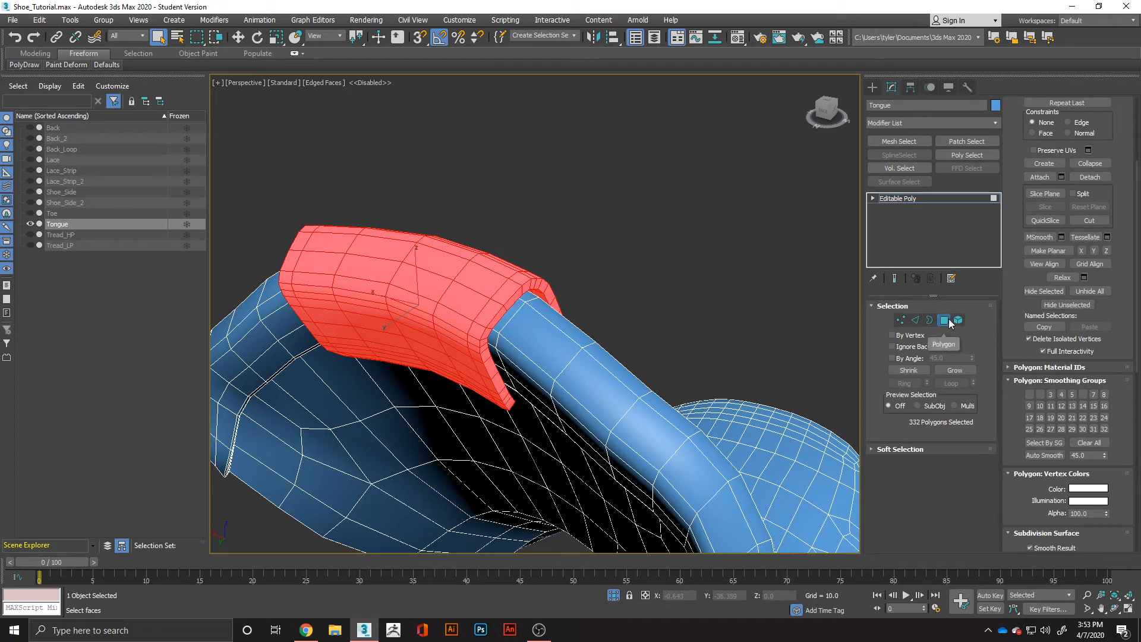
pyautogui.keyDown('alt'); pyautogui.click(517, 298); pyautogui.keyUp('alt')
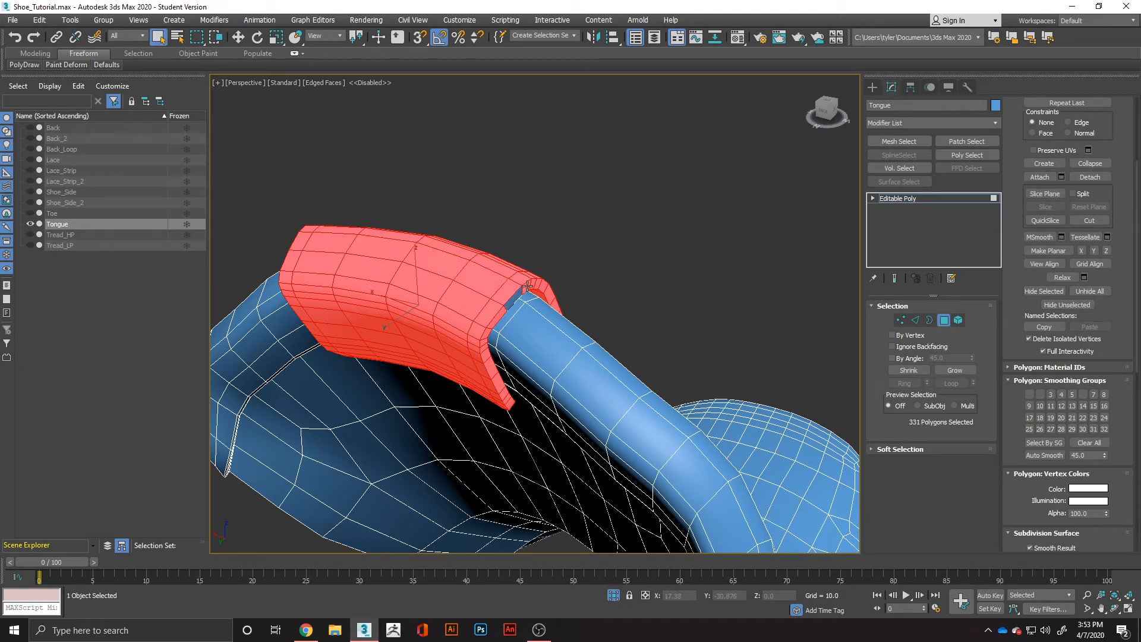
pyautogui.keyDown('alt'); pyautogui.moveTo(548, 288); pyautogui.dragTo(683, 333, button='middle'); pyautogui.keyUp('alt')
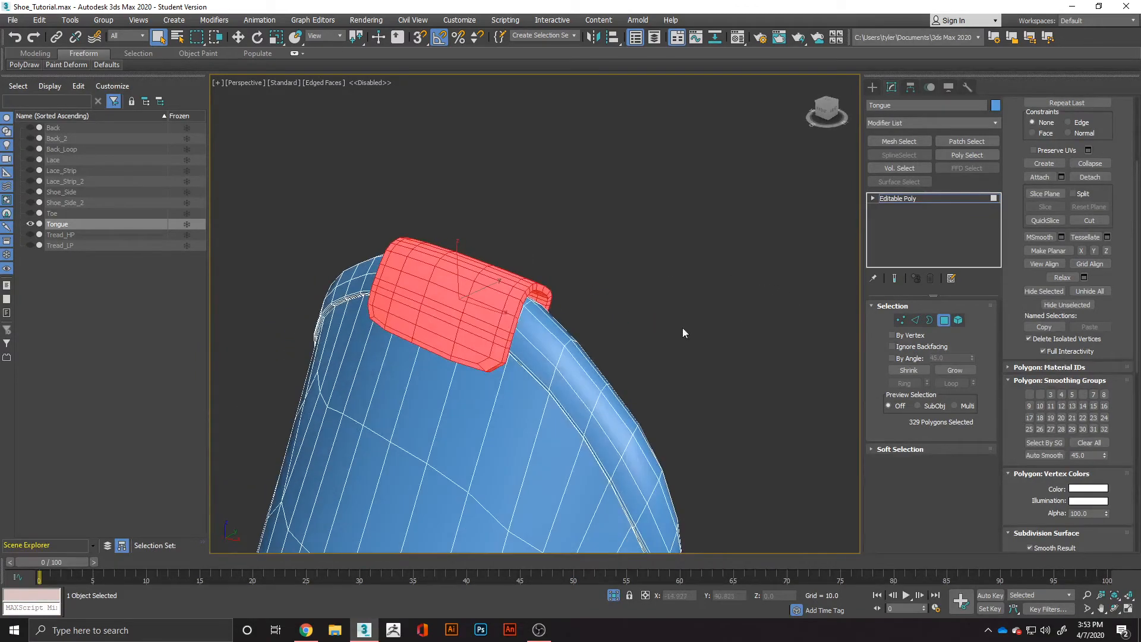
# - Reselect the tab element at the tongue's upper end and auto-smooth it with a threshold of 45
pyautogui.hotkey('ctrl', 'a')
pyautogui.click(958, 319)
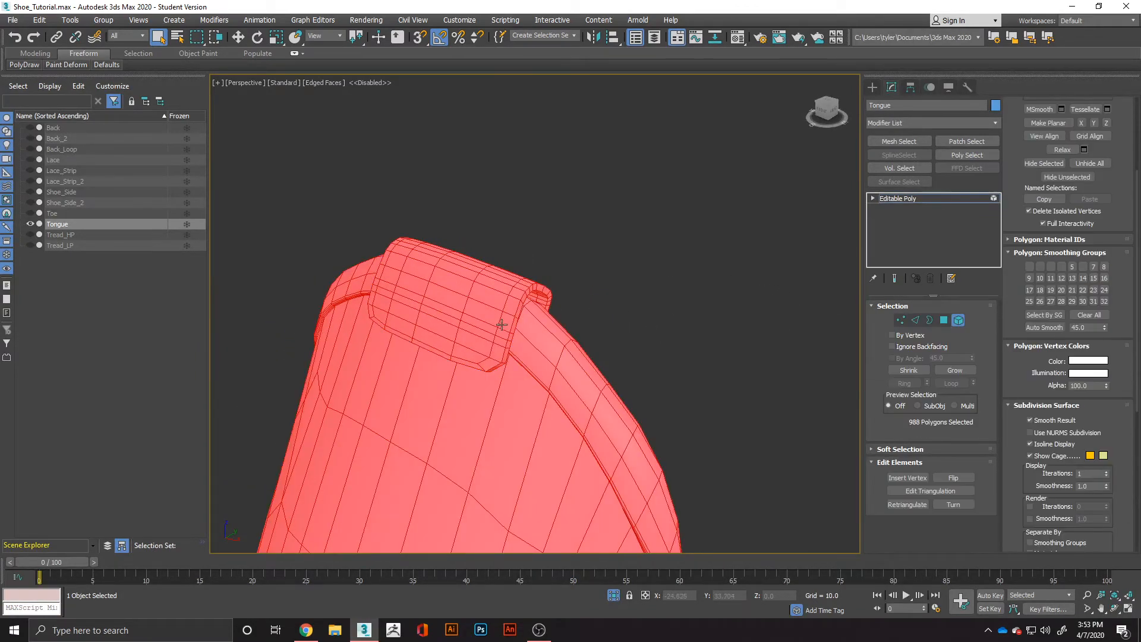
pyautogui.keyDown('alt'); pyautogui.moveTo(773, 416); pyautogui.dragTo(487, 380, button='middle'); pyautogui.keyUp('alt')
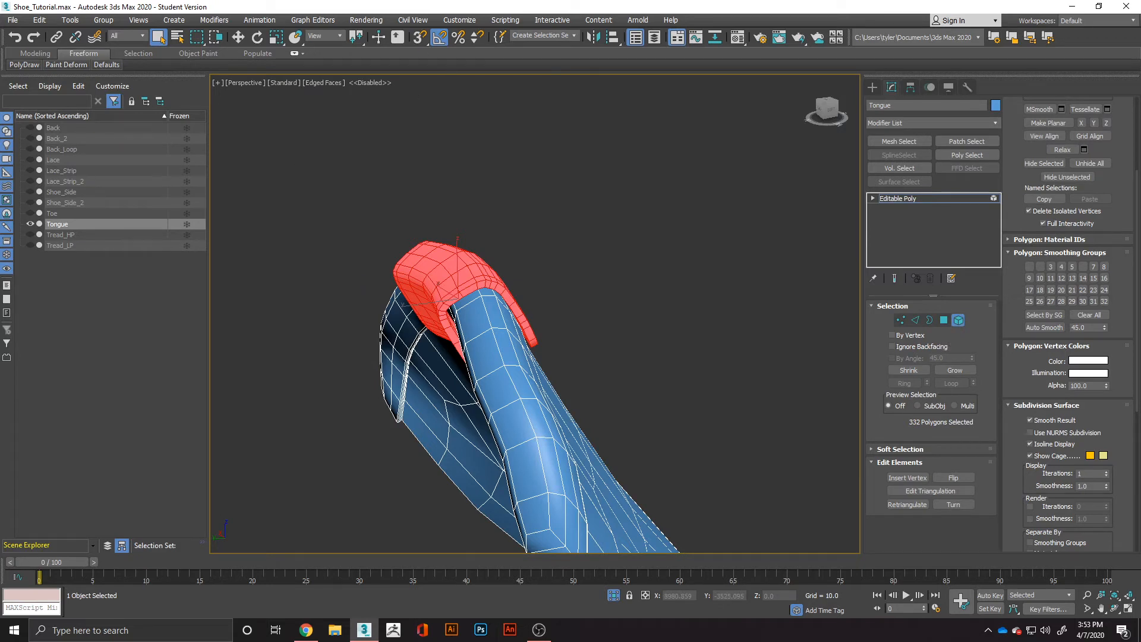
pyautogui.hotkey('alt', 'Tab')
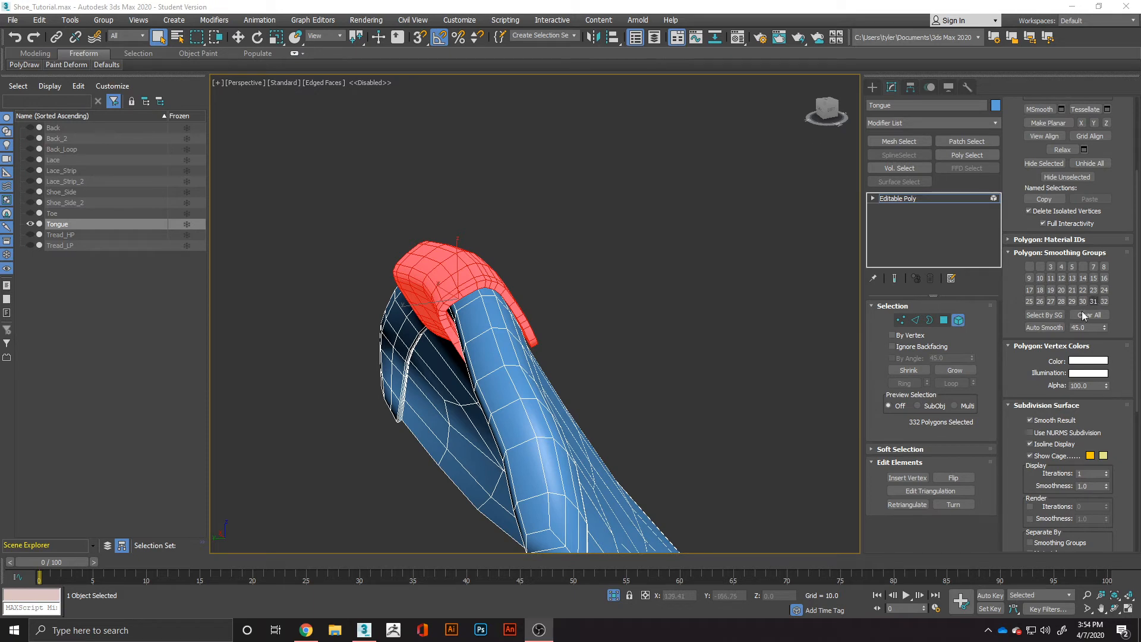
pyautogui.click(627, 291)
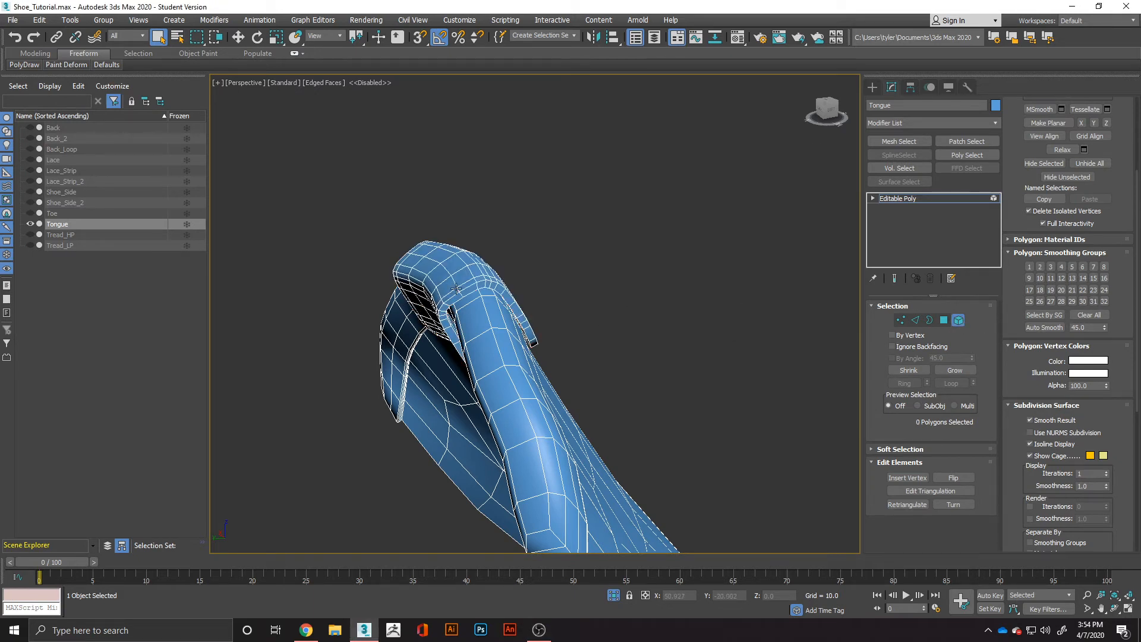
pyautogui.hotkey('ctrl', 'z')
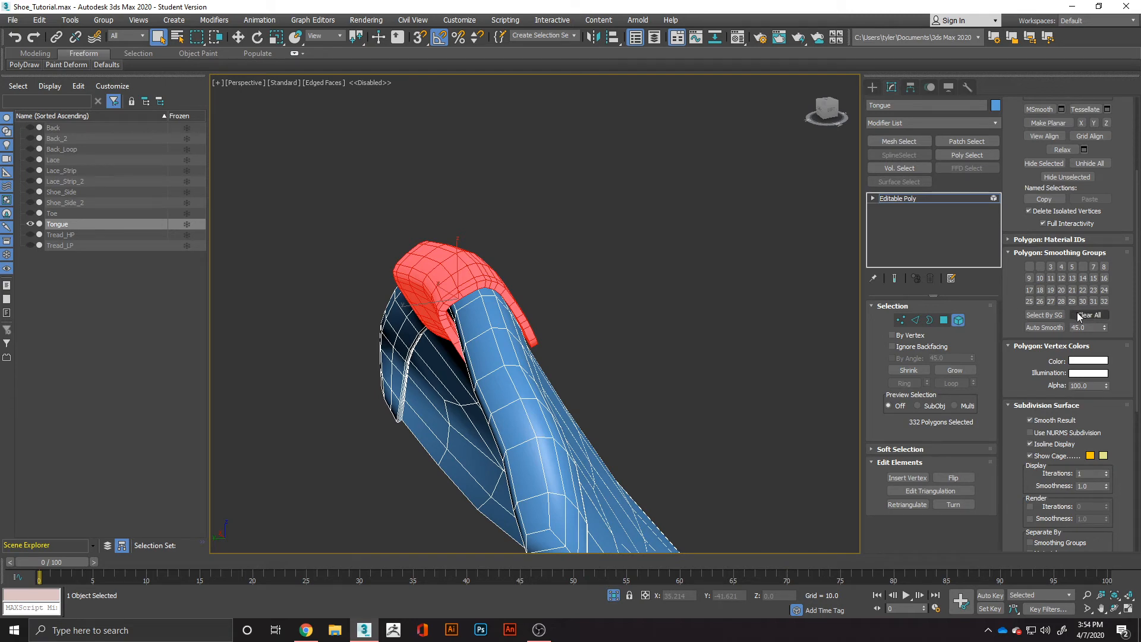
pyautogui.click(1055, 328)
pyautogui.keyDown('alt'); pyautogui.moveTo(665, 318); pyautogui.dragTo(699, 316, button='middle'); pyautogui.keyUp('alt')
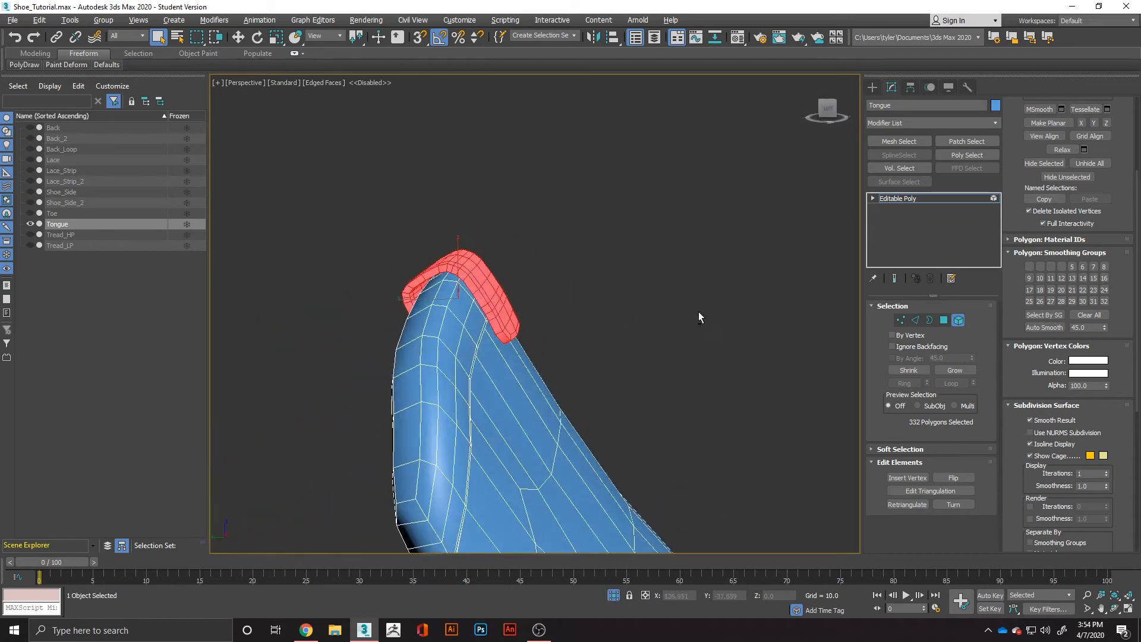
pyautogui.press('z')
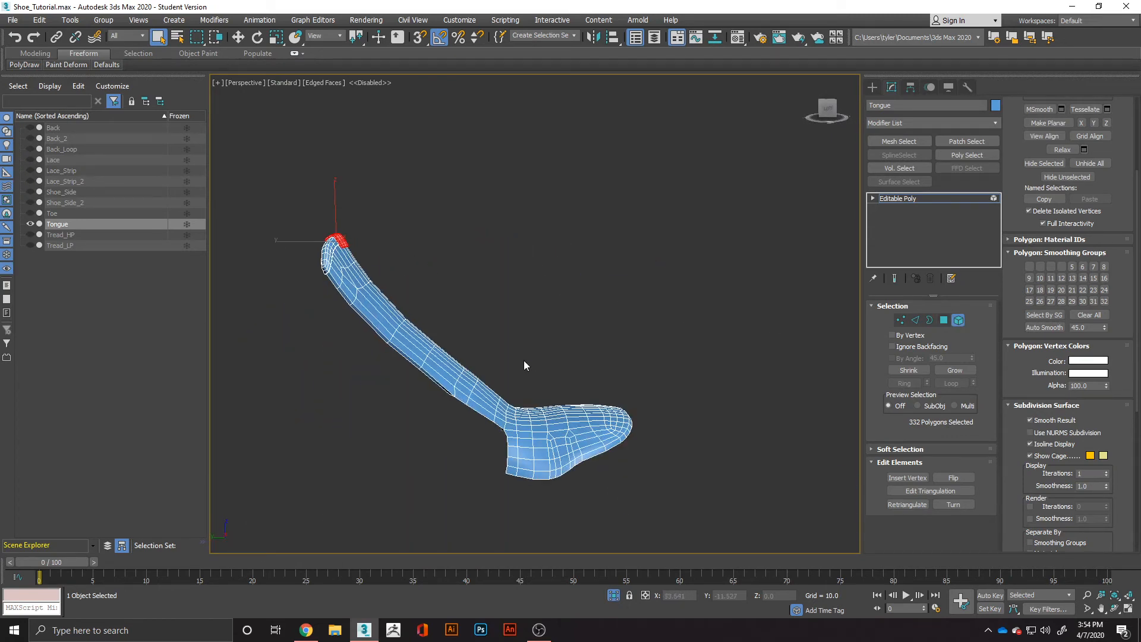
# - Leave element editing, reselect the tongue as a whole object and apply an Unwrap UVW modifier
pyautogui.click(675, 318)
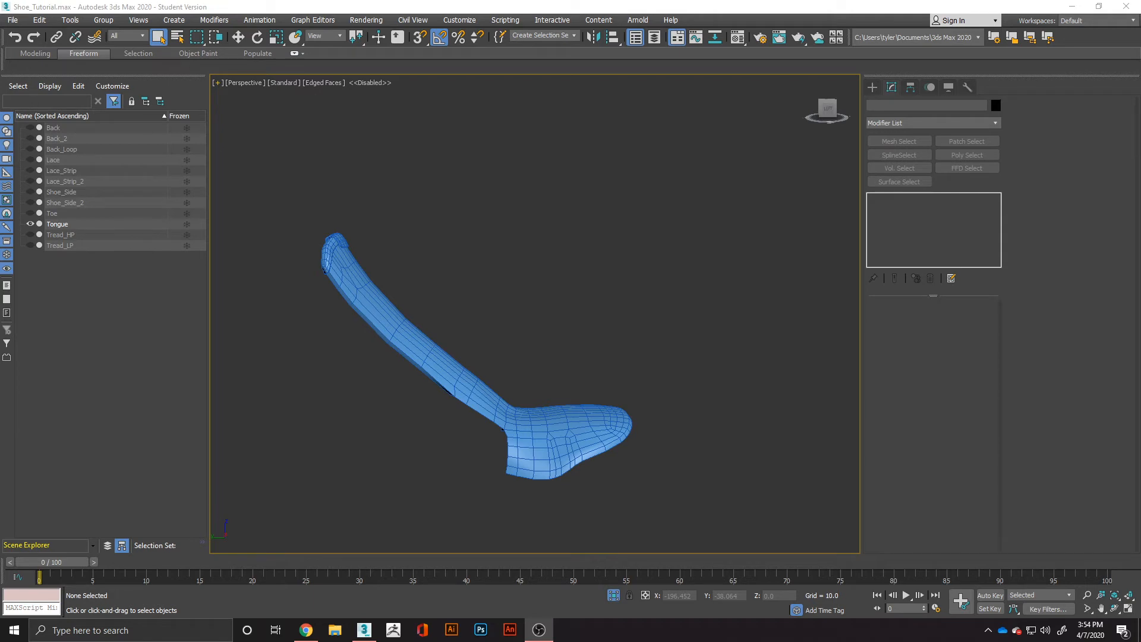
pyautogui.click(575, 349)
pyautogui.keyDown('alt'); pyautogui.moveTo(766, 318); pyautogui.dragTo(713, 345, button='middle'); pyautogui.keyUp('alt')
pyautogui.click(492, 441)
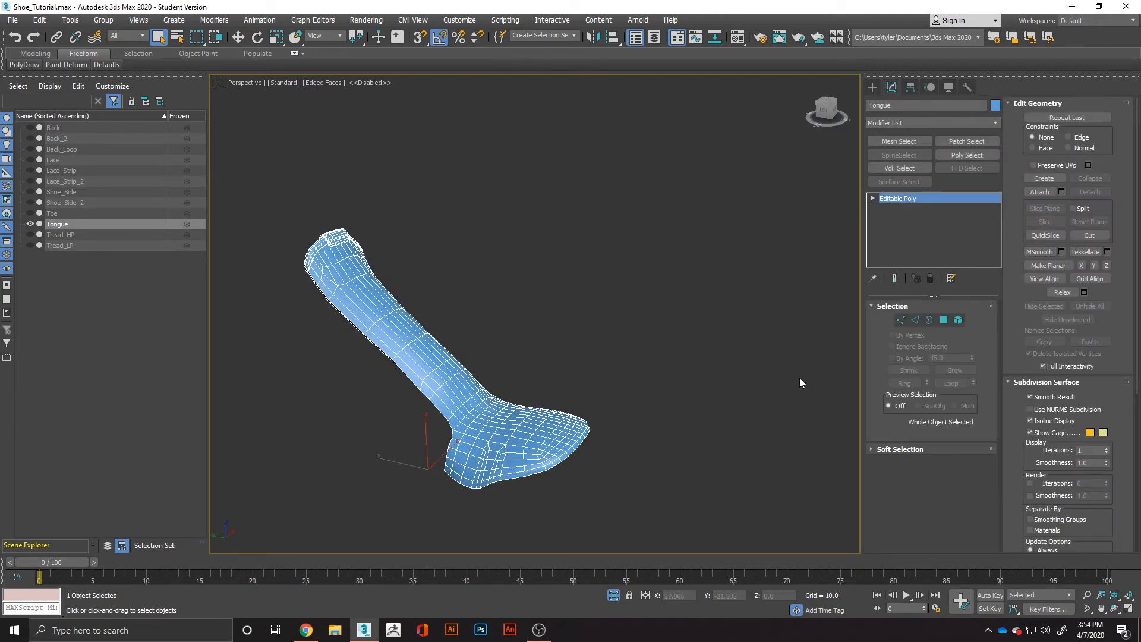
pyautogui.click(895, 123)
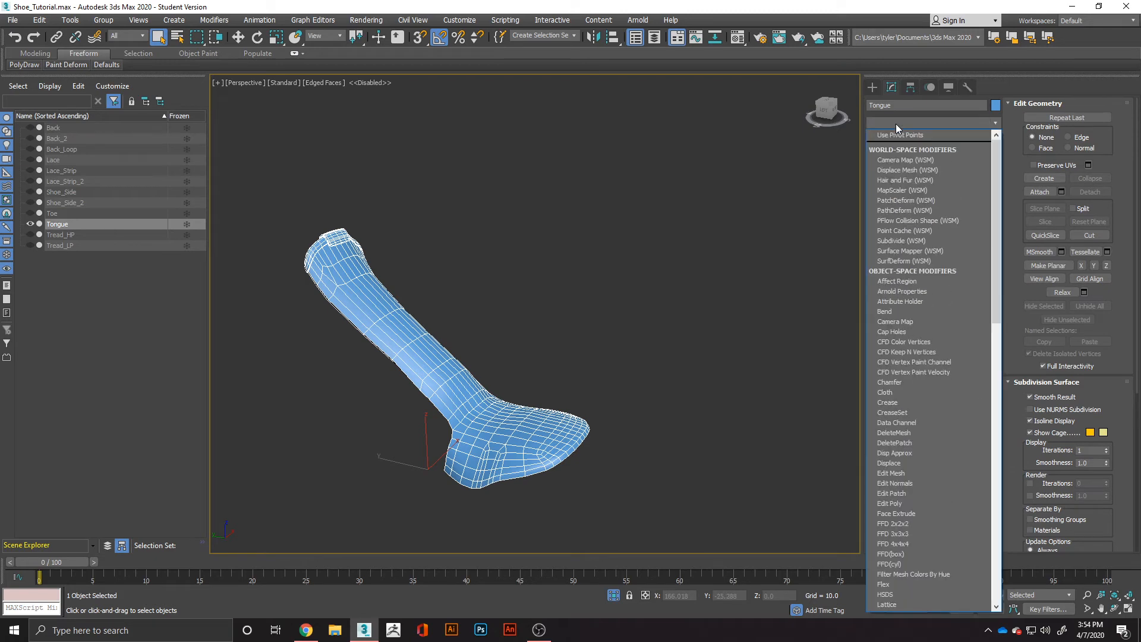
pyautogui.press('u')
pyautogui.press('Return')
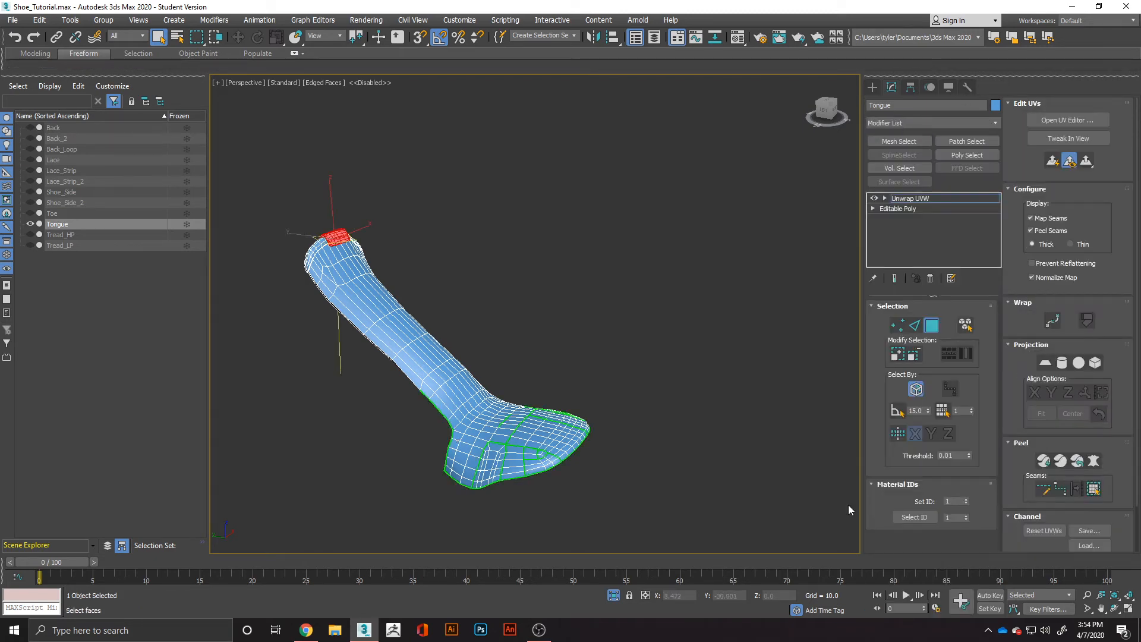
# - Try a Quick Peel on the selected tab faces and flatten the tongue's UVs by smoothing groups
pyautogui.keyDown('alt'); pyautogui.moveTo(546, 475); pyautogui.dragTo(496, 498, button='middle'); pyautogui.keyUp('alt')
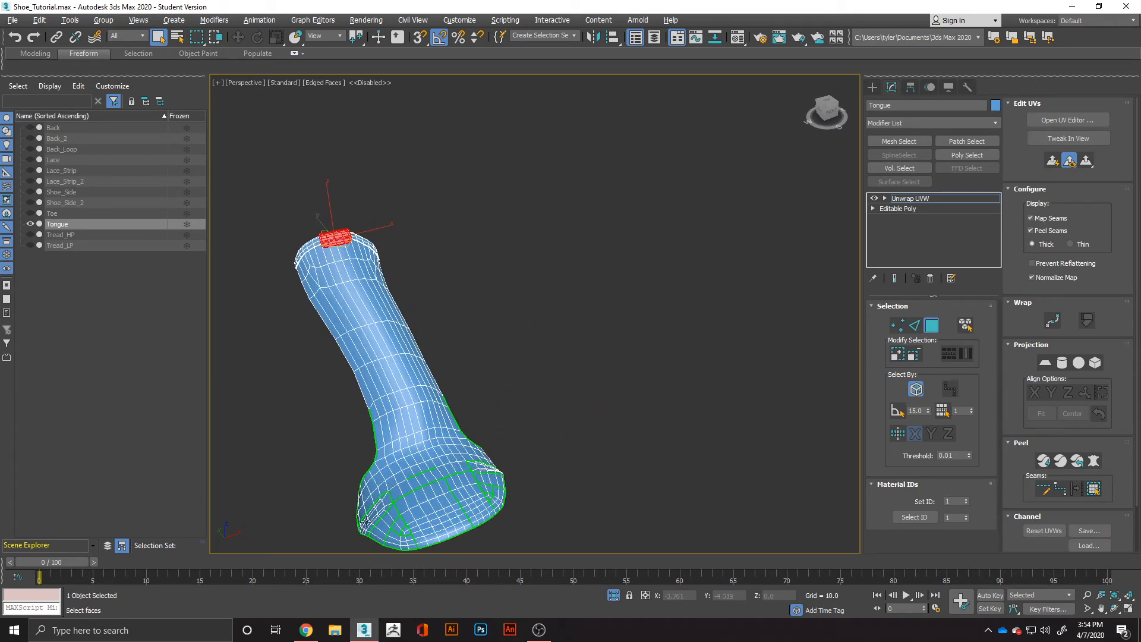
pyautogui.click(1043, 460)
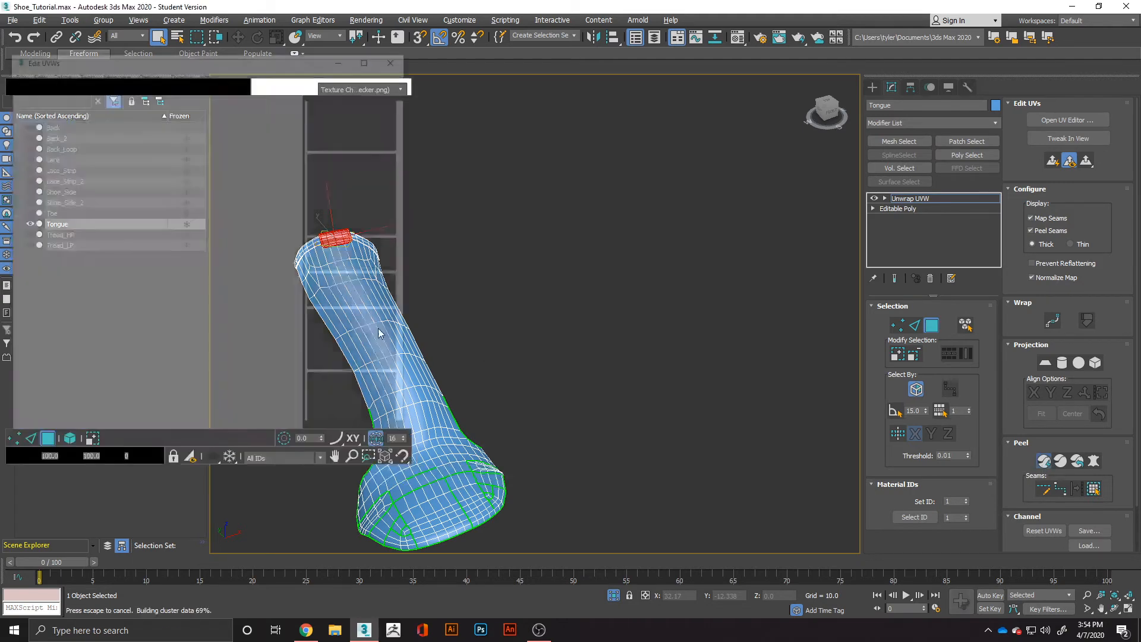
pyautogui.scroll(-3, 108, 319)
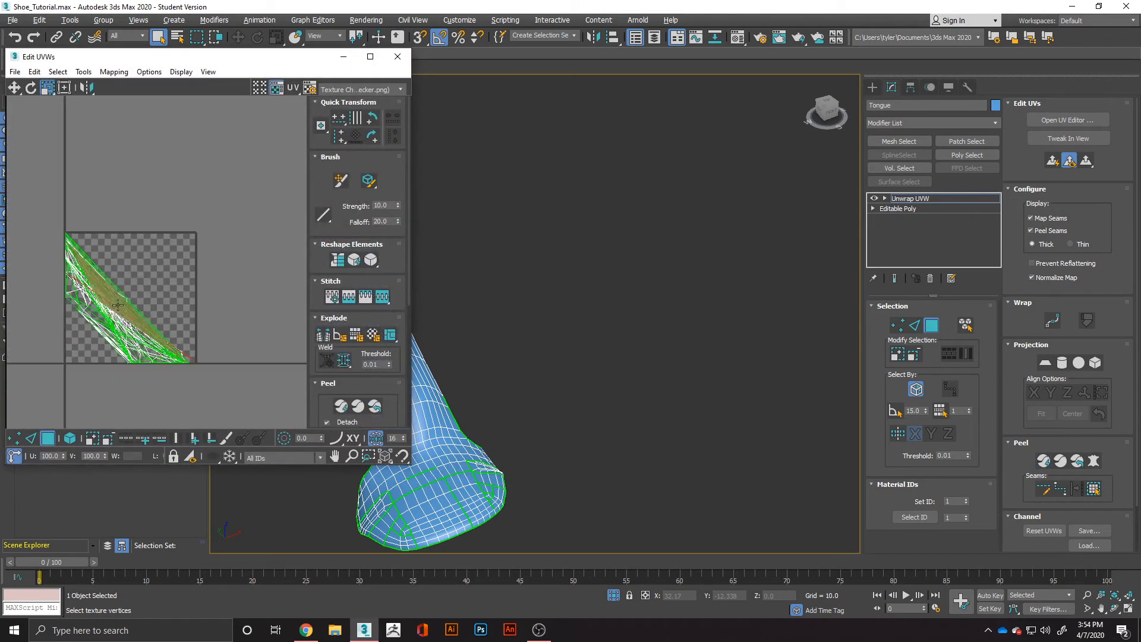
pyautogui.click(356, 335)
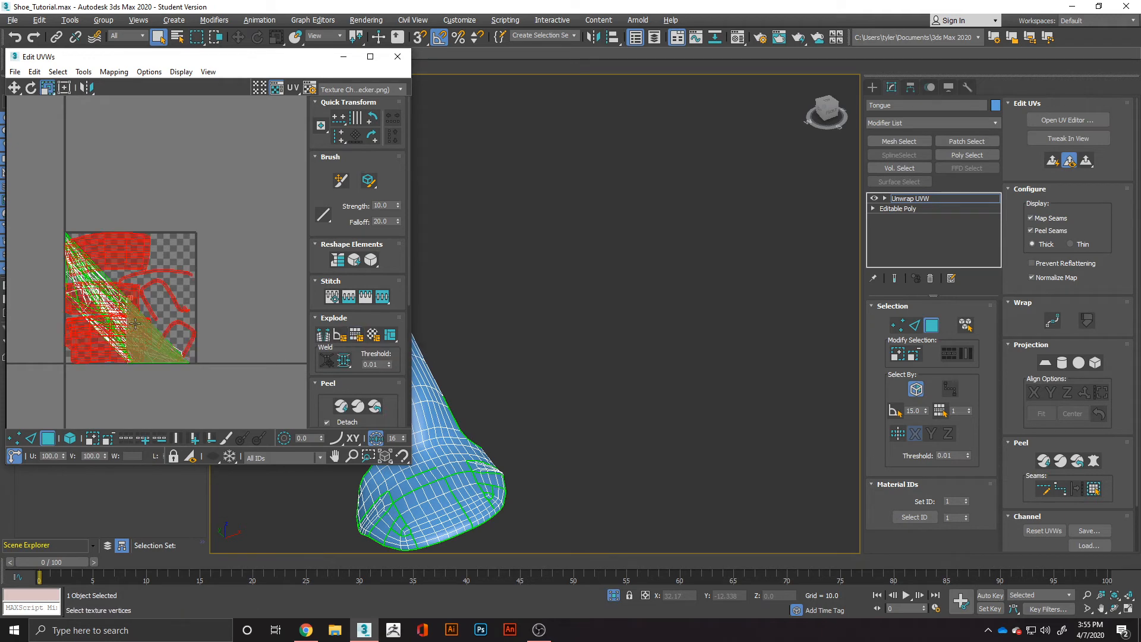
pyautogui.scroll(5, 491, 319)
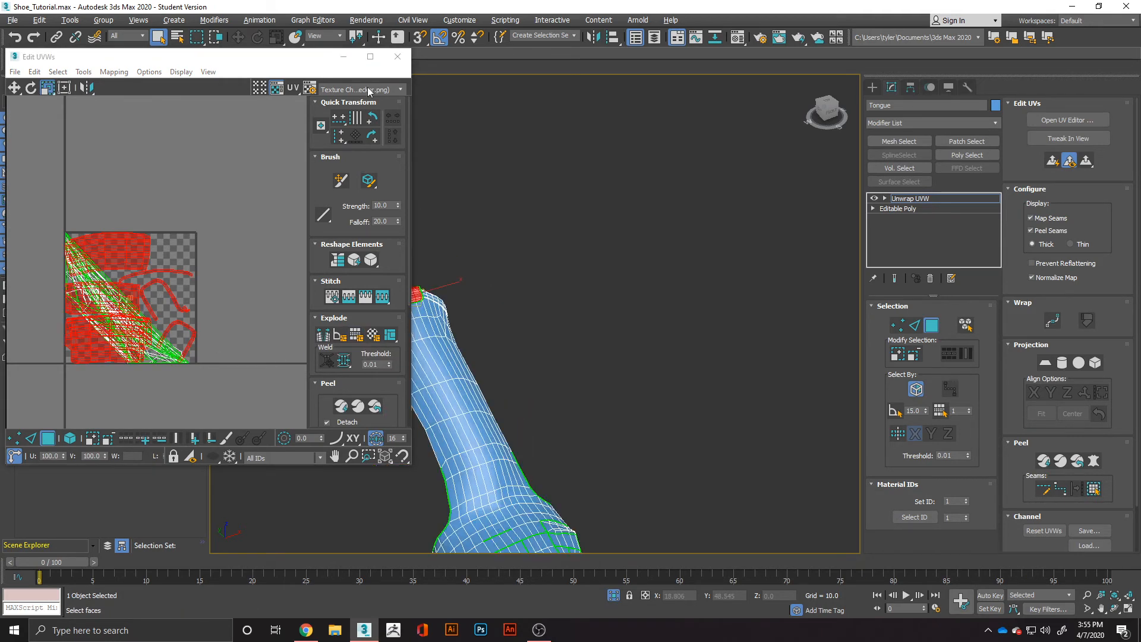
# - Close the UV editor and convert the tongue to an Editable Poly
pyautogui.click(398, 56)
pyautogui.rightClick(475, 393)
pyautogui.moveTo(529, 508)
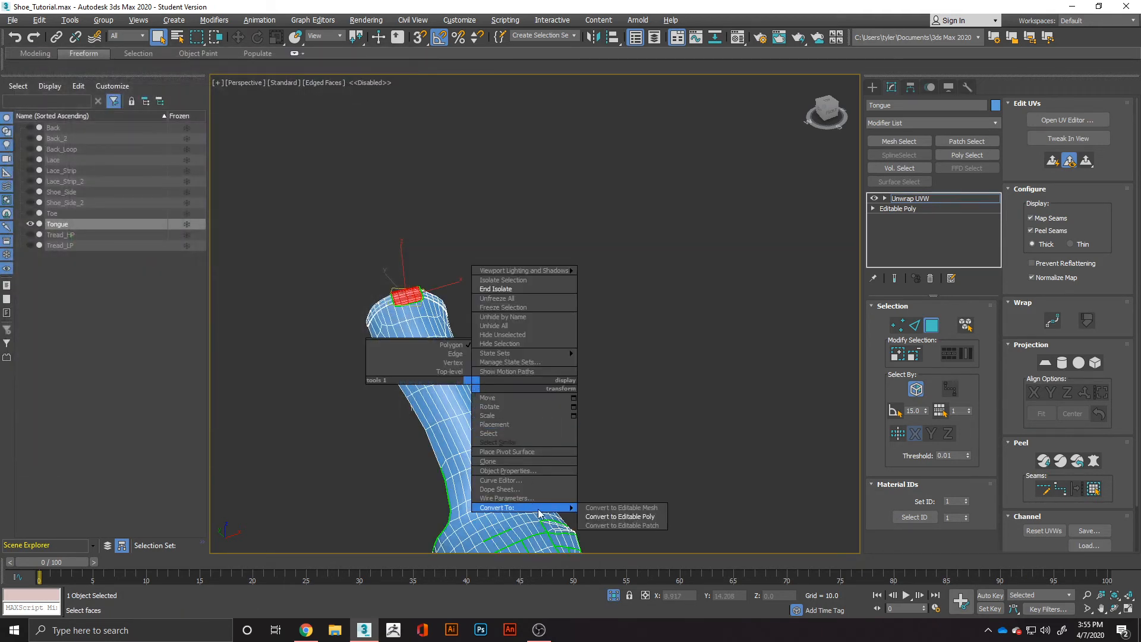
pyautogui.click(630, 516)
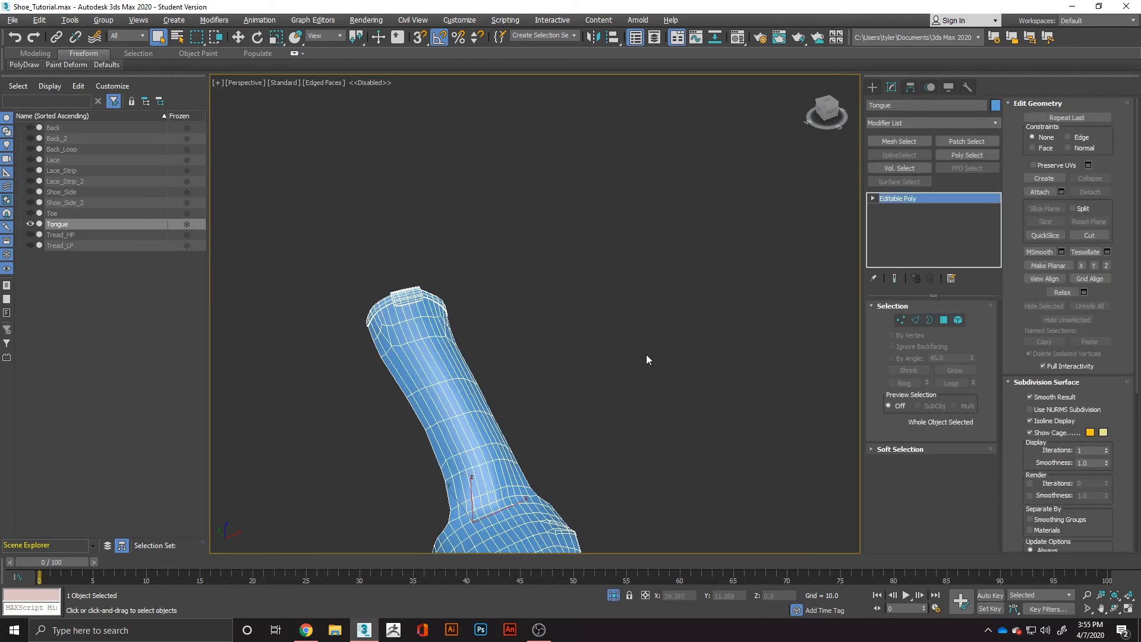
# - Reapply the Unwrap UVW modifier to the converted tongue
pyautogui.click(678, 374)
pyautogui.click(457, 393)
pyautogui.moveTo(244, 232); pyautogui.dragTo(592, 440)
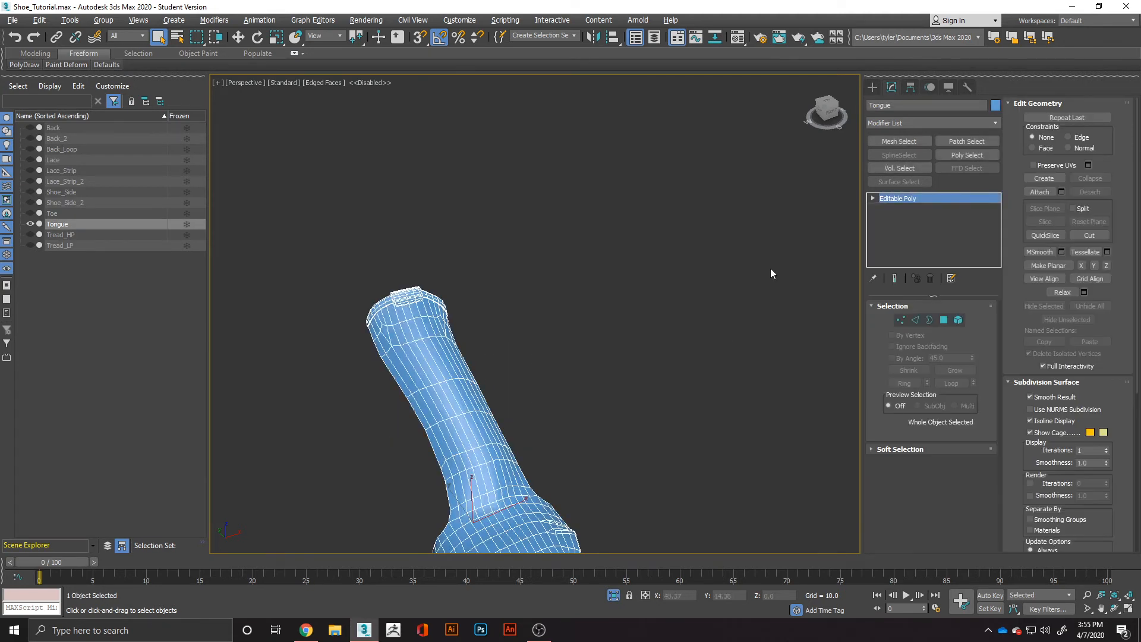
pyautogui.click(899, 123)
pyautogui.press('u')
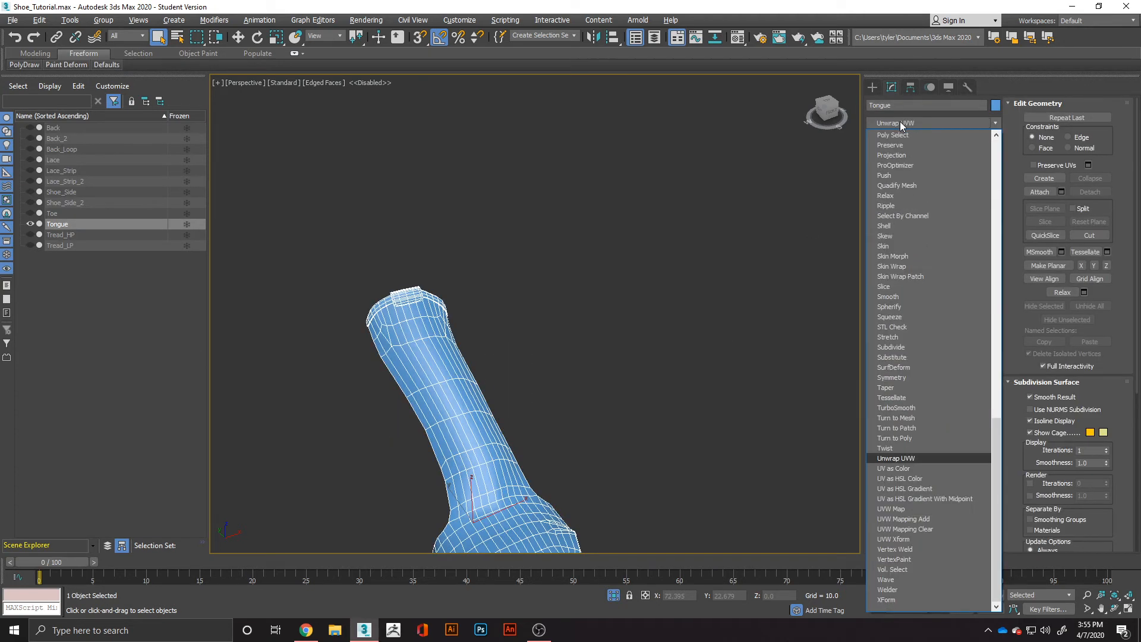
pyautogui.press('Return')
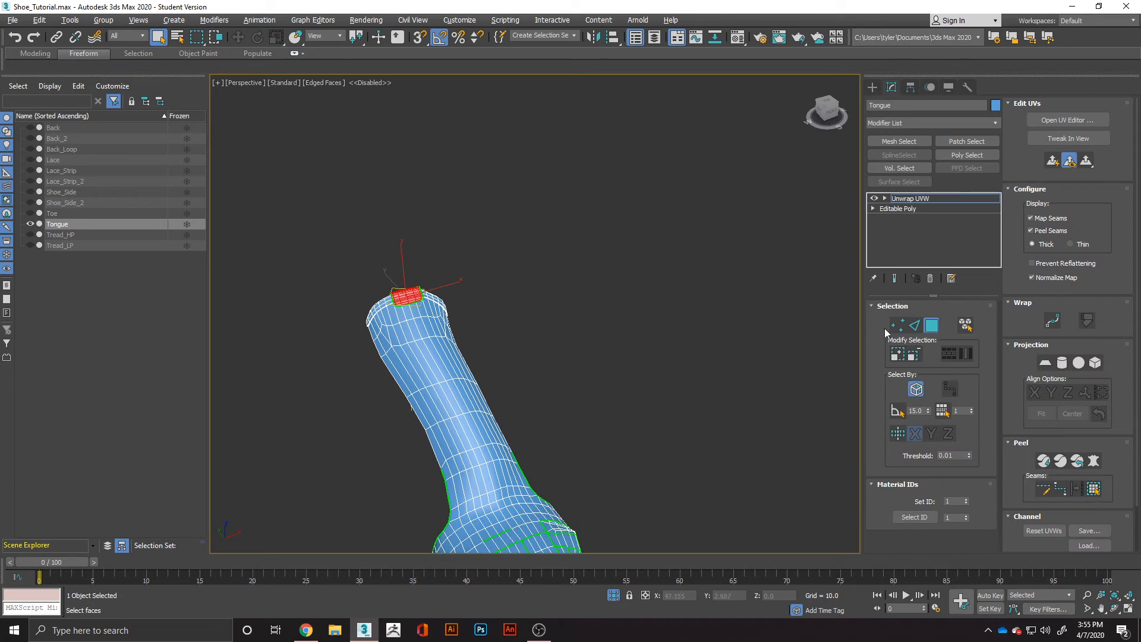
# - Clear the preselected tab faces and Quick Peel the tongue with its UVs open in the editor
pyautogui.click(684, 373)
pyautogui.click(418, 300)
pyautogui.keyDown('ctrl'); pyautogui.click(418, 295); pyautogui.keyUp('ctrl')
pyautogui.keyDown('ctrl'); pyautogui.moveTo(420, 296); pyautogui.dragTo(361, 262); pyautogui.keyUp('ctrl')
pyautogui.click(554, 342)
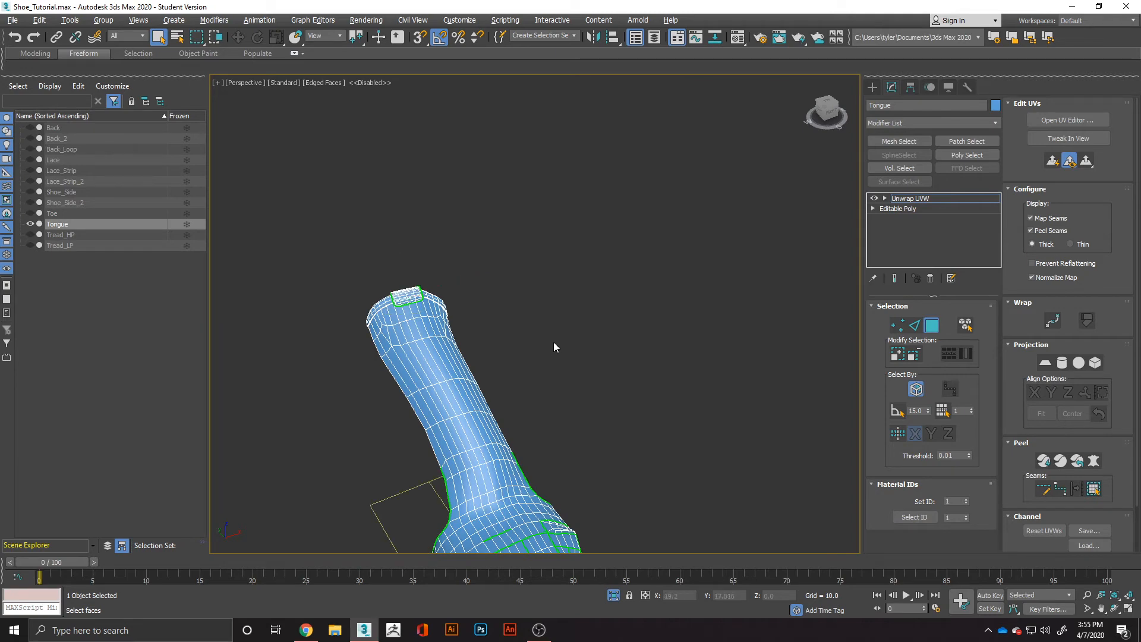
pyautogui.click(1044, 461)
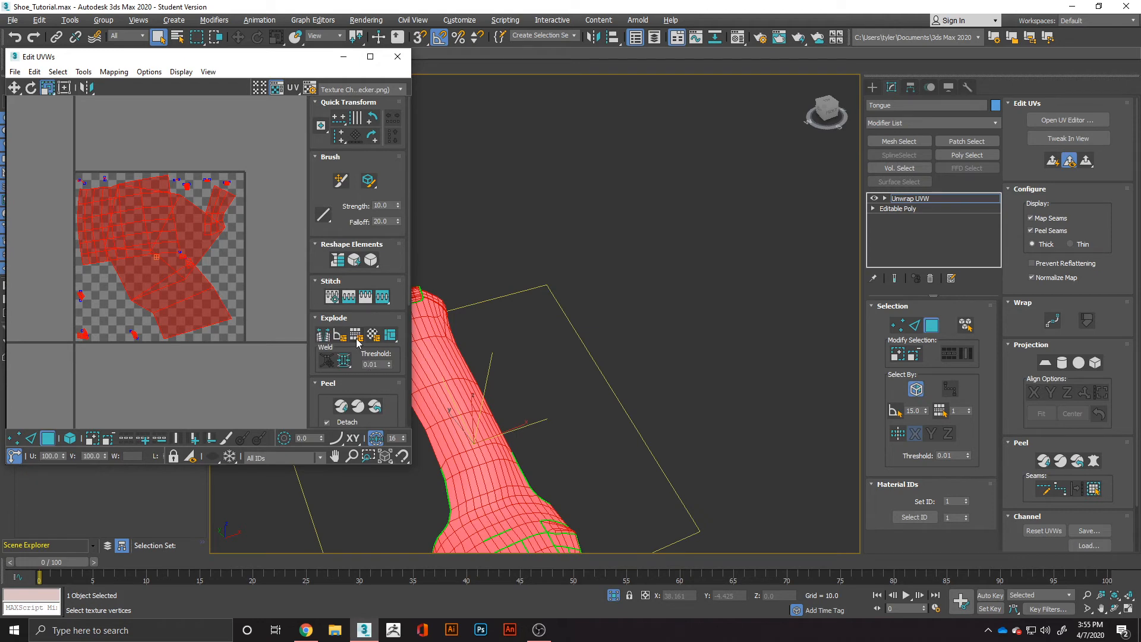
# - Flatten all of the tongue's UVs by smoothing groups and inspect the resulting shells against the model
pyautogui.click(323, 333)
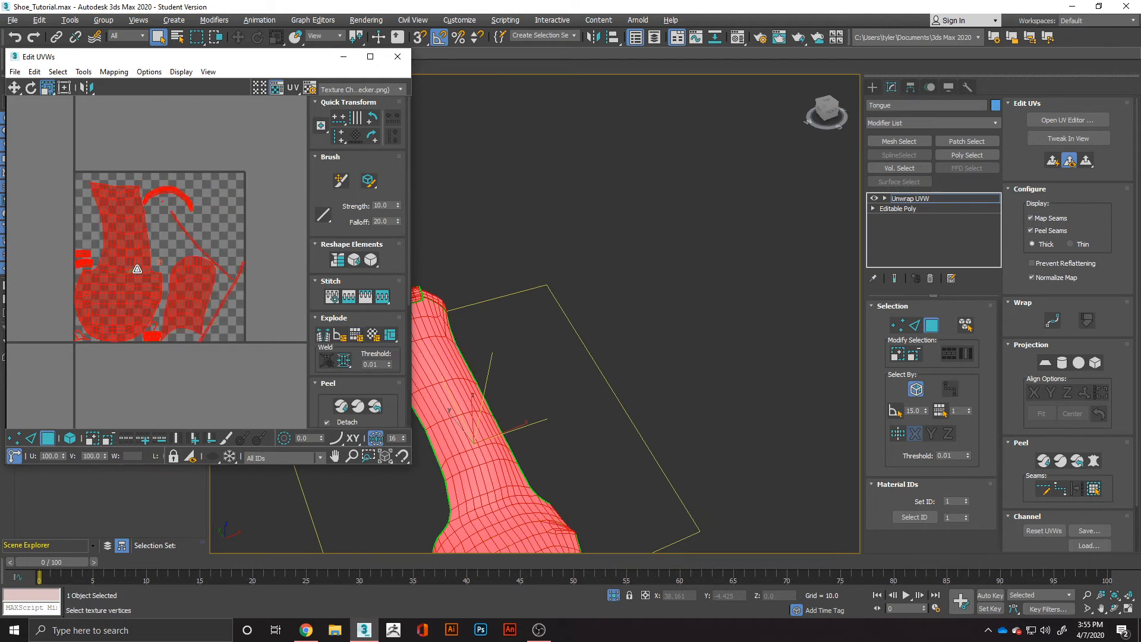
pyautogui.scroll(-5, 552, 440)
pyautogui.keyDown('alt'); pyautogui.moveTo(554, 416); pyautogui.dragTo(595, 404, button='middle'); pyautogui.keyUp('alt')
pyautogui.scroll(2, 134, 272)
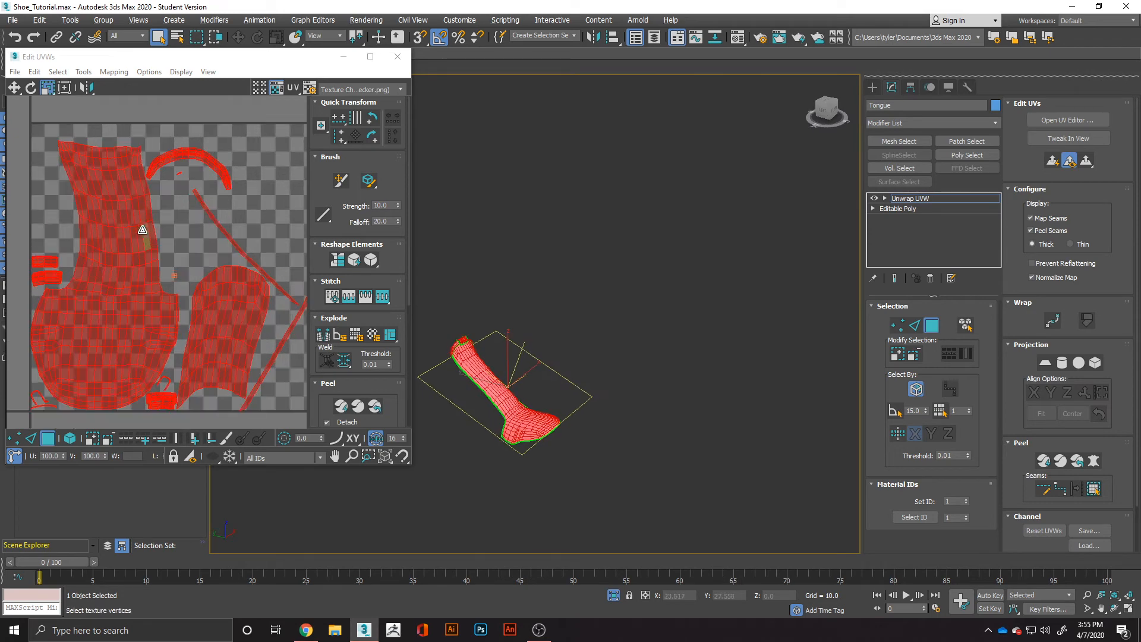
# - Relax all of the tongue's UV shells by polygon angles with 100 iterations and an amount of 1.0
pyautogui.scroll(6, 519, 351)
pyautogui.keyDown('alt'); pyautogui.moveTo(519, 351); pyautogui.dragTo(665, 250, button='middle'); pyautogui.keyUp('alt')
pyautogui.scroll(8, 707, 359)
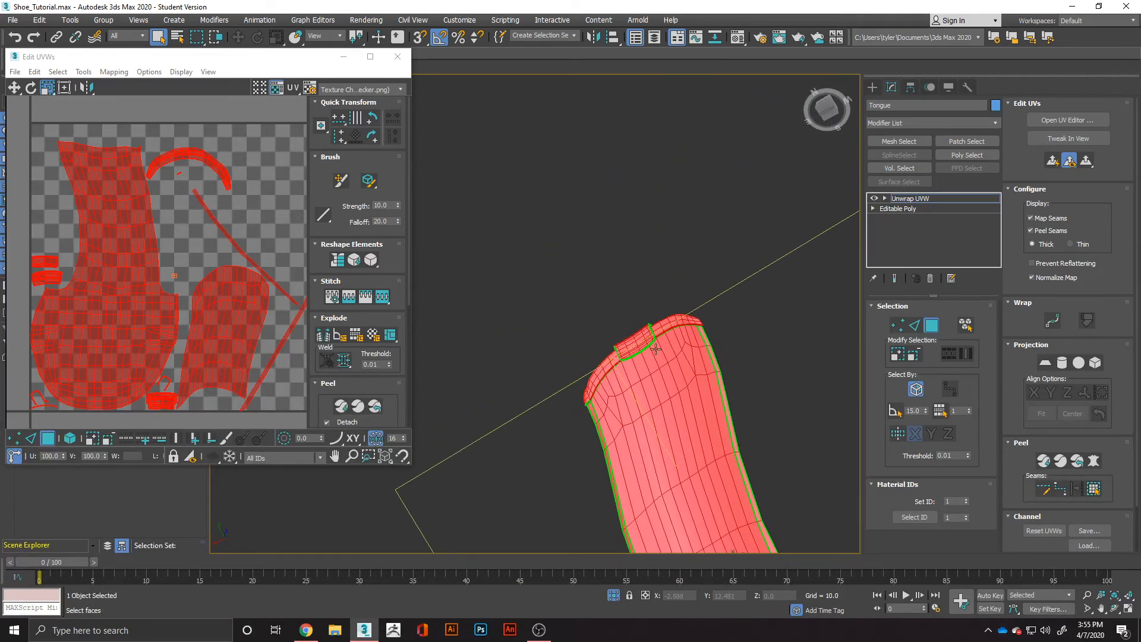
pyautogui.scroll(-8, 707, 358)
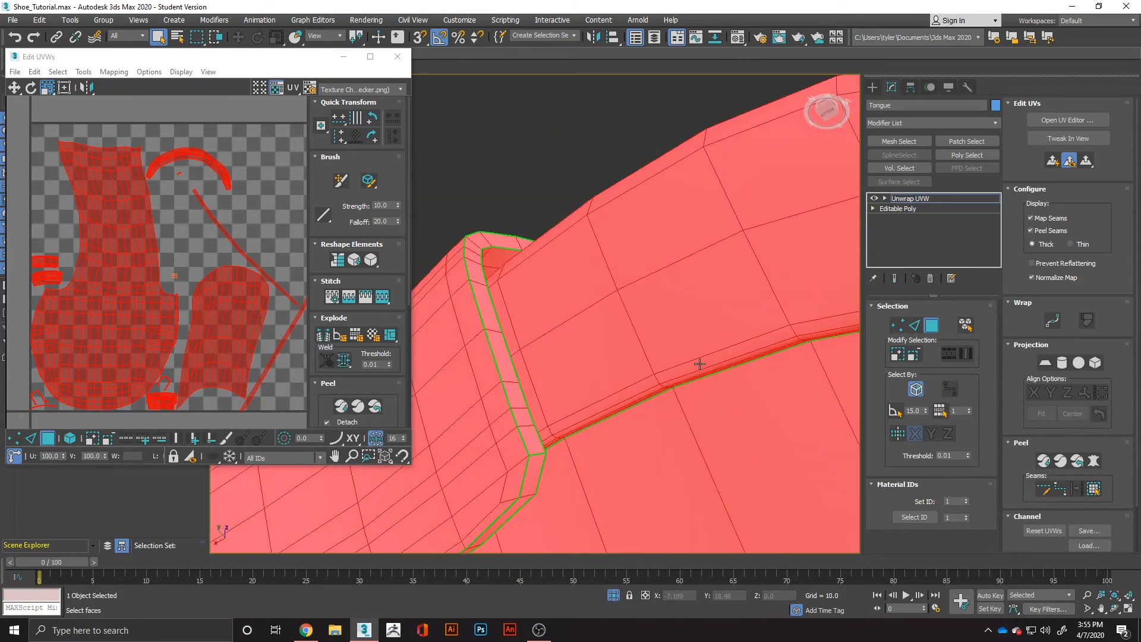
pyautogui.scroll(-1, 660, 393)
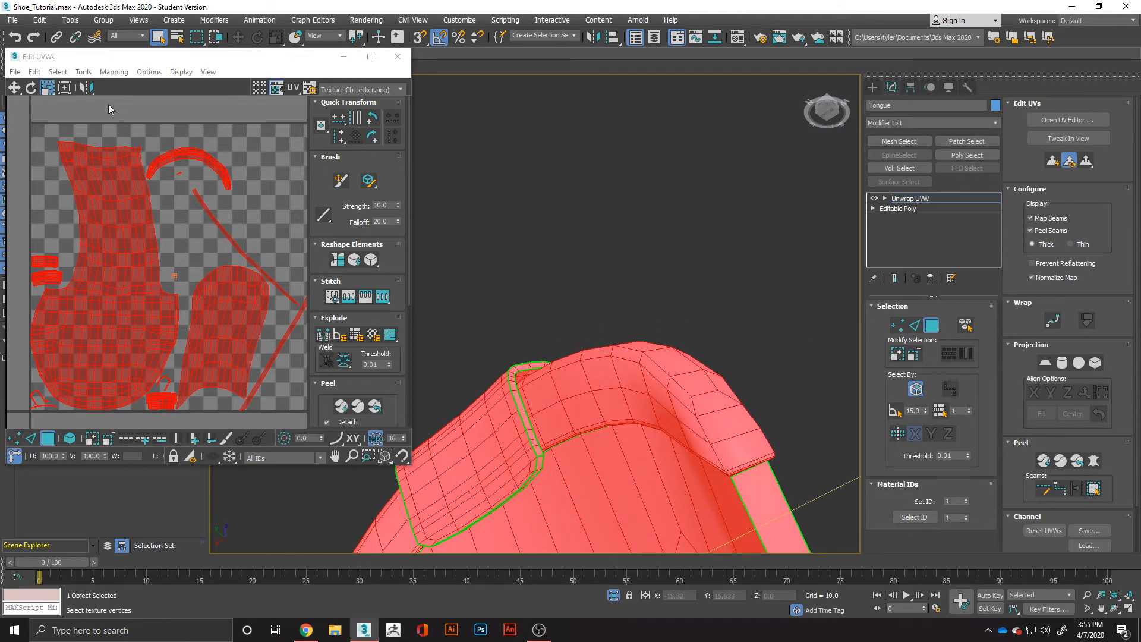
pyautogui.click(83, 72)
pyautogui.click(115, 270)
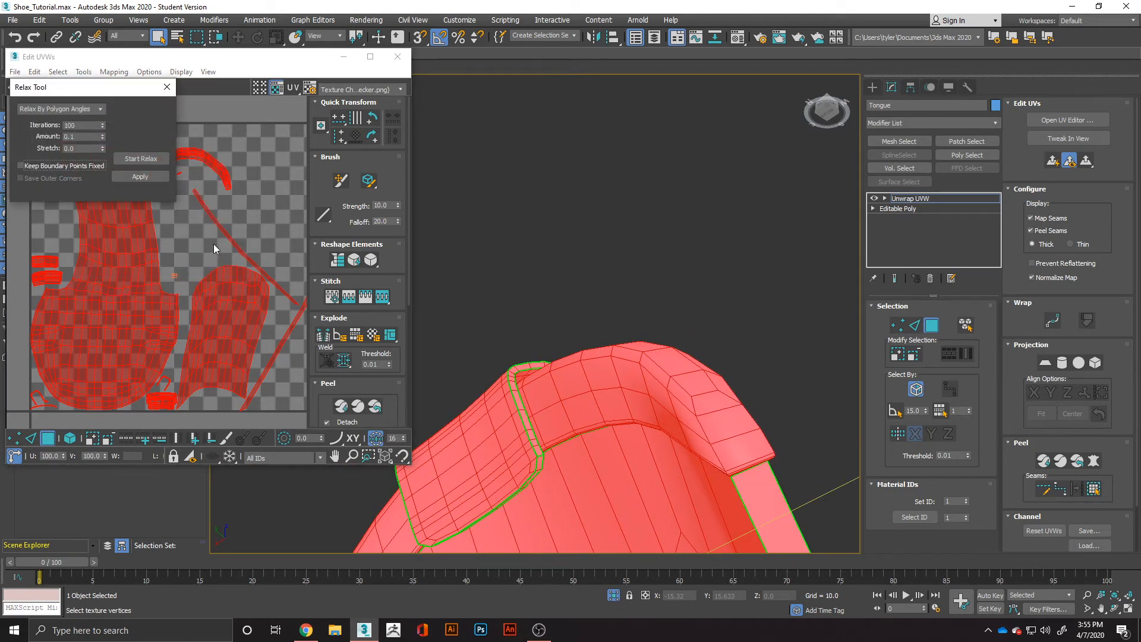
pyautogui.moveTo(101, 134); pyautogui.dragTo(100, 19)
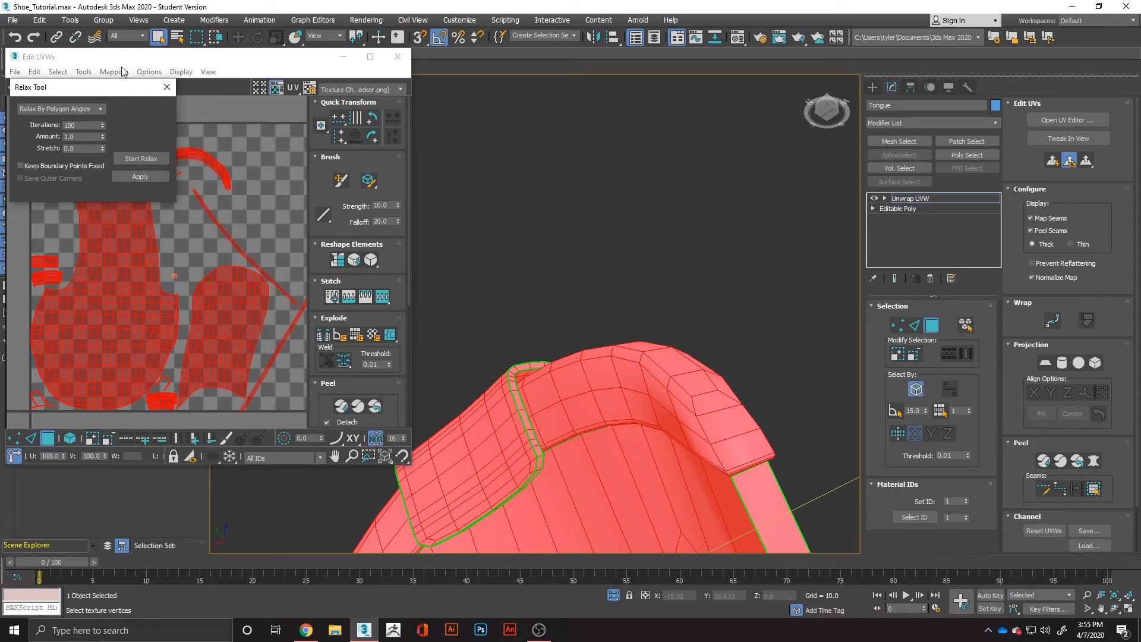
pyautogui.click(134, 158)
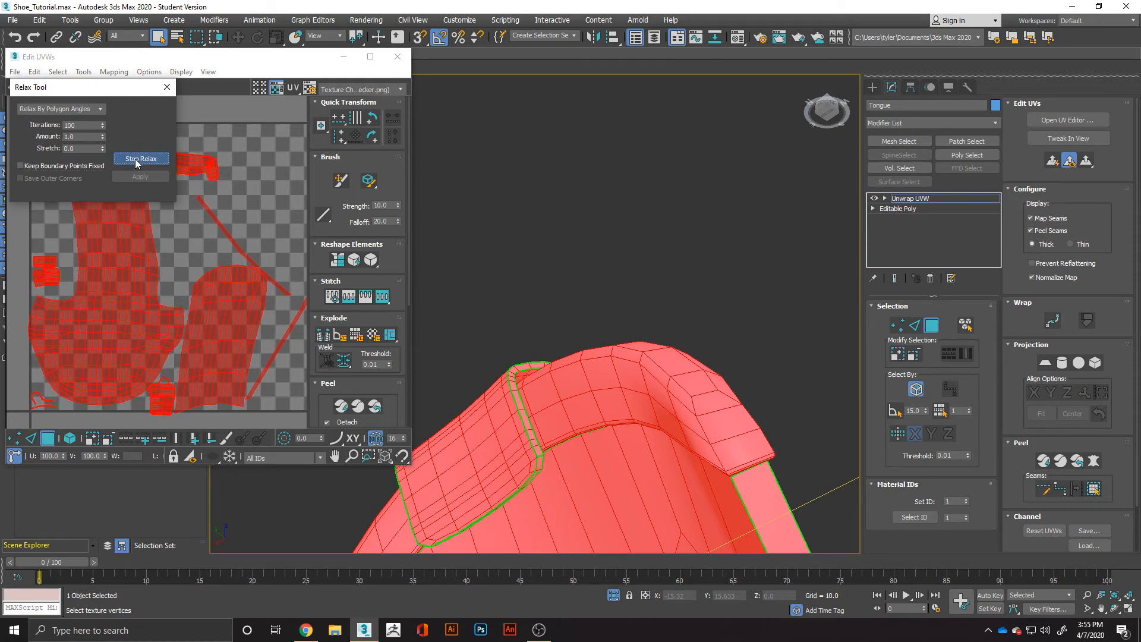
pyautogui.click(136, 161)
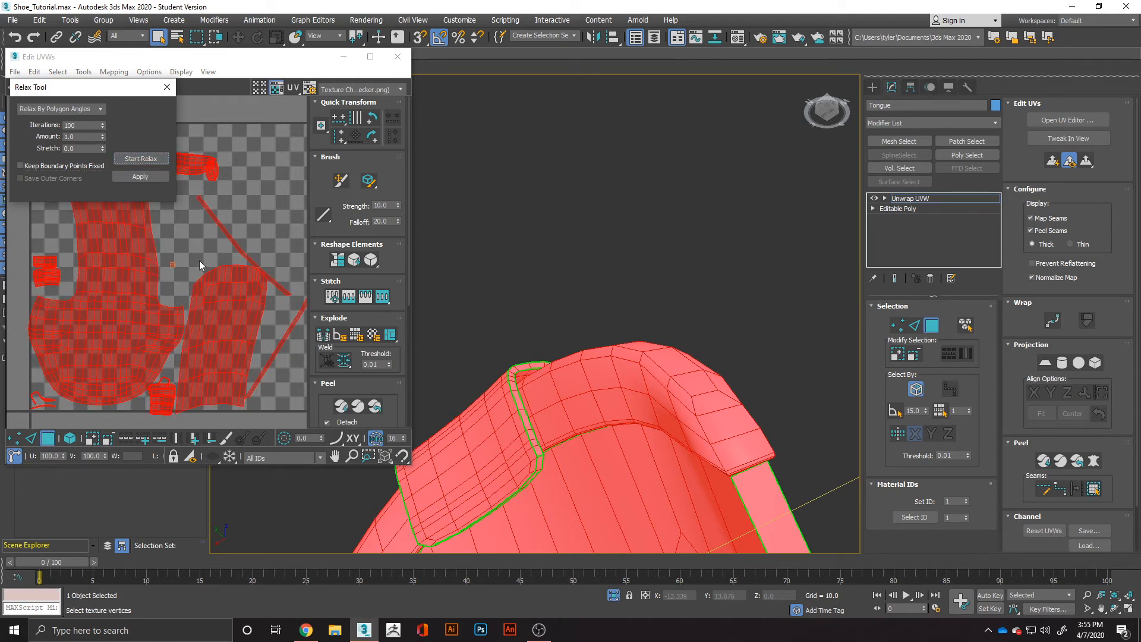
pyautogui.scroll(-3, 224, 300)
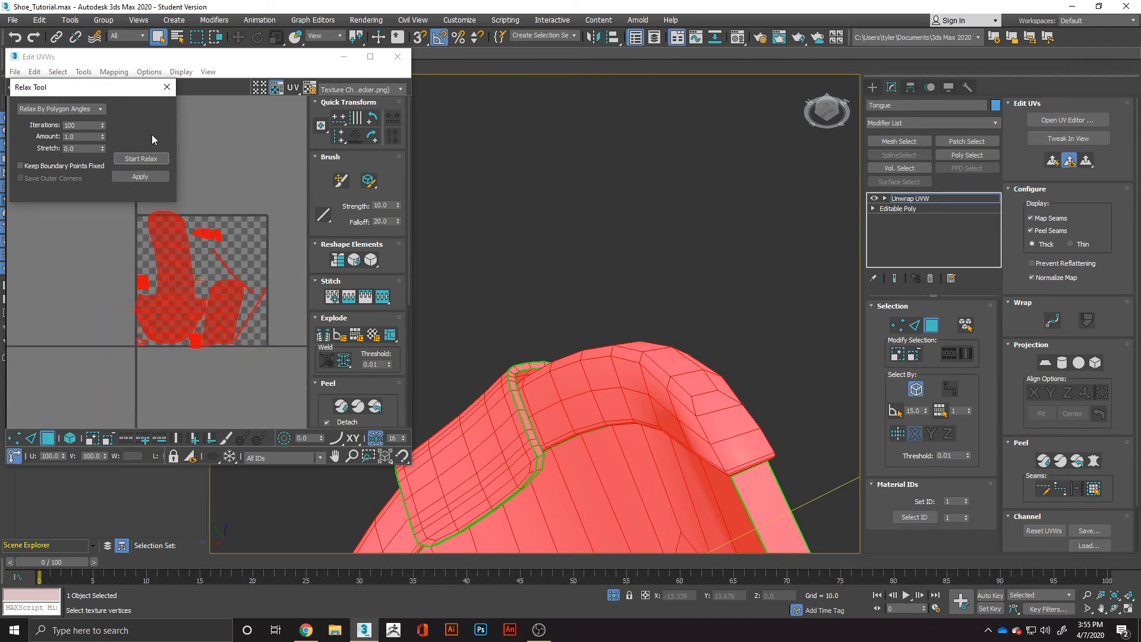
pyautogui.click(167, 88)
# - Clear the UV selection, pick a face on the tongue's lower front and enable whole-element selection for the UV shells
pyautogui.click(566, 241)
pyautogui.keyDown('alt'); pyautogui.moveTo(566, 241); pyautogui.dragTo(559, 365, button='middle'); pyautogui.keyUp('alt')
pyautogui.scroll(5, 558, 365)
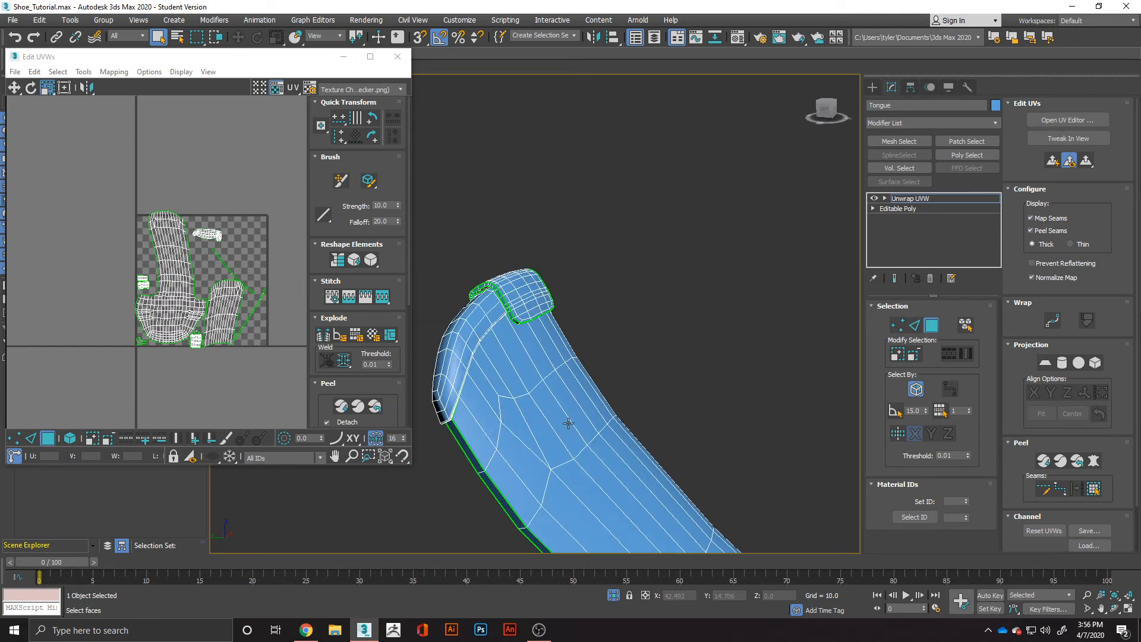
pyautogui.scroll(-6, 688, 412)
pyautogui.moveTo(688, 412); pyautogui.dragTo(604, 376, button='middle')
pyautogui.click(693, 456)
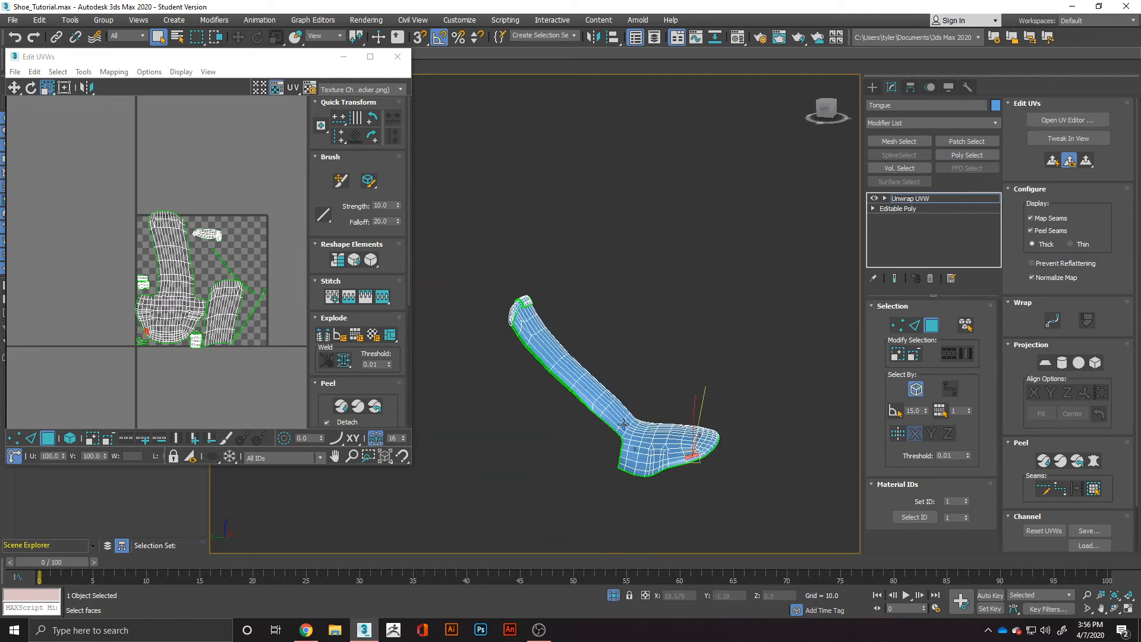
pyautogui.click(69, 438)
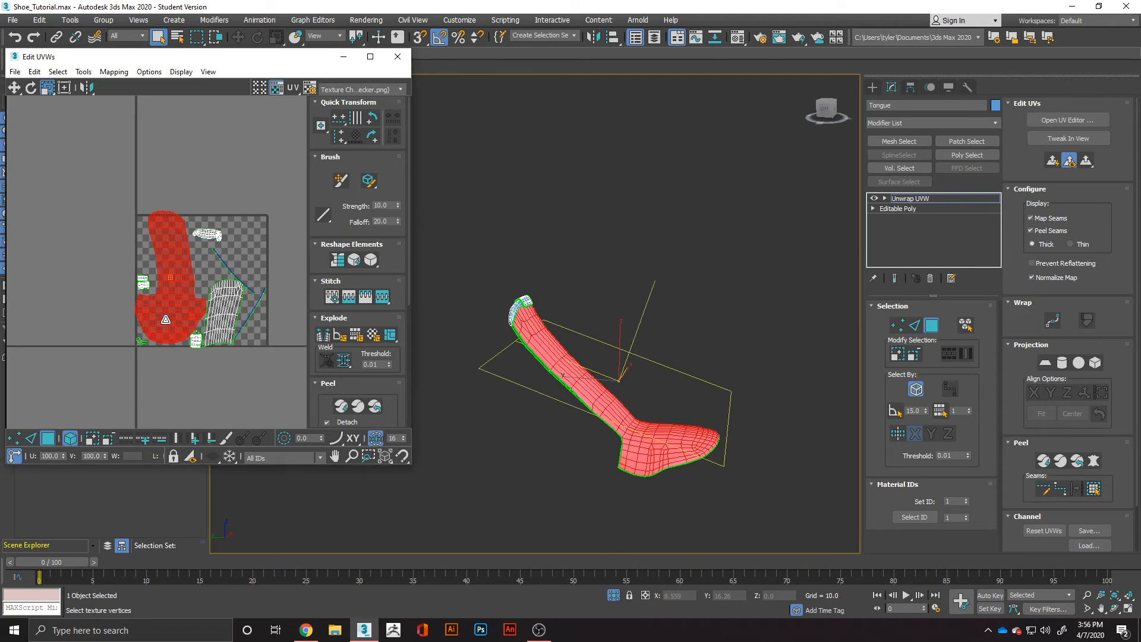
# - Select the front, back and two side strip shells in turn to match each with its area on the tongue
pyautogui.click(165, 320)
pyautogui.keyDown('alt'); pyautogui.moveTo(592, 385); pyautogui.dragTo(636, 359, button='middle'); pyautogui.keyUp('alt')
pyautogui.click(605, 337)
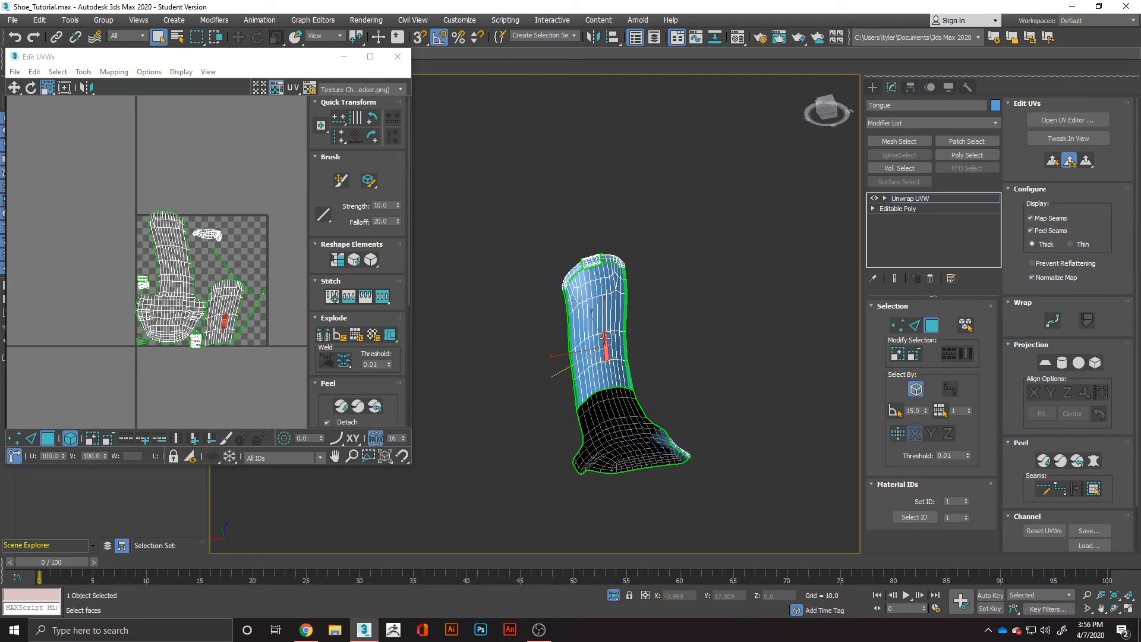
pyautogui.click(220, 312)
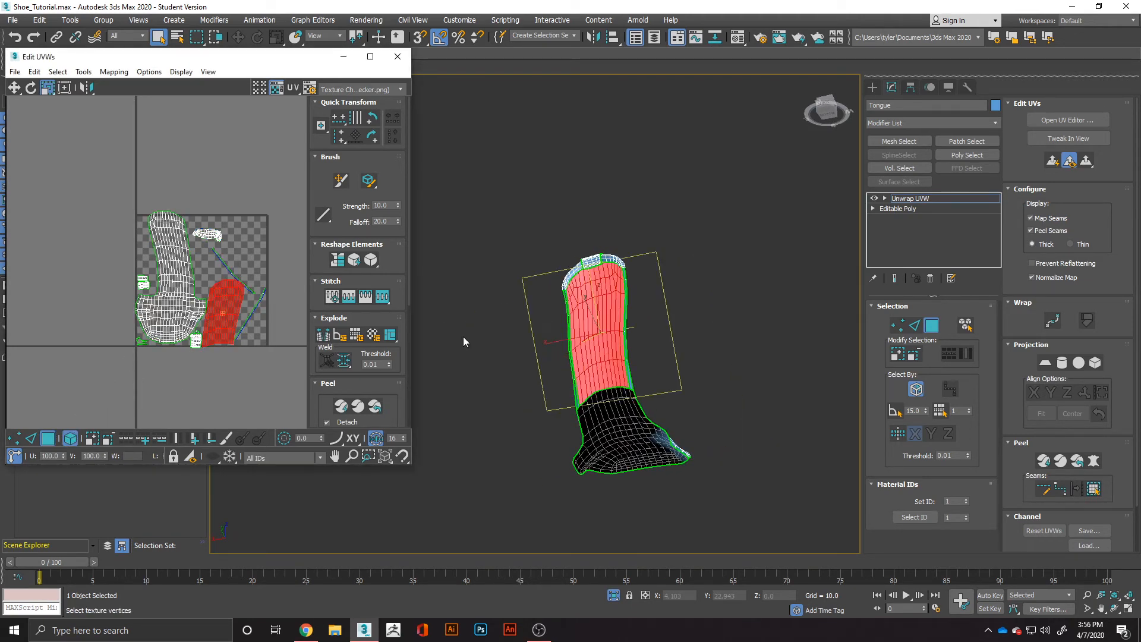
pyautogui.scroll(8, 536, 298)
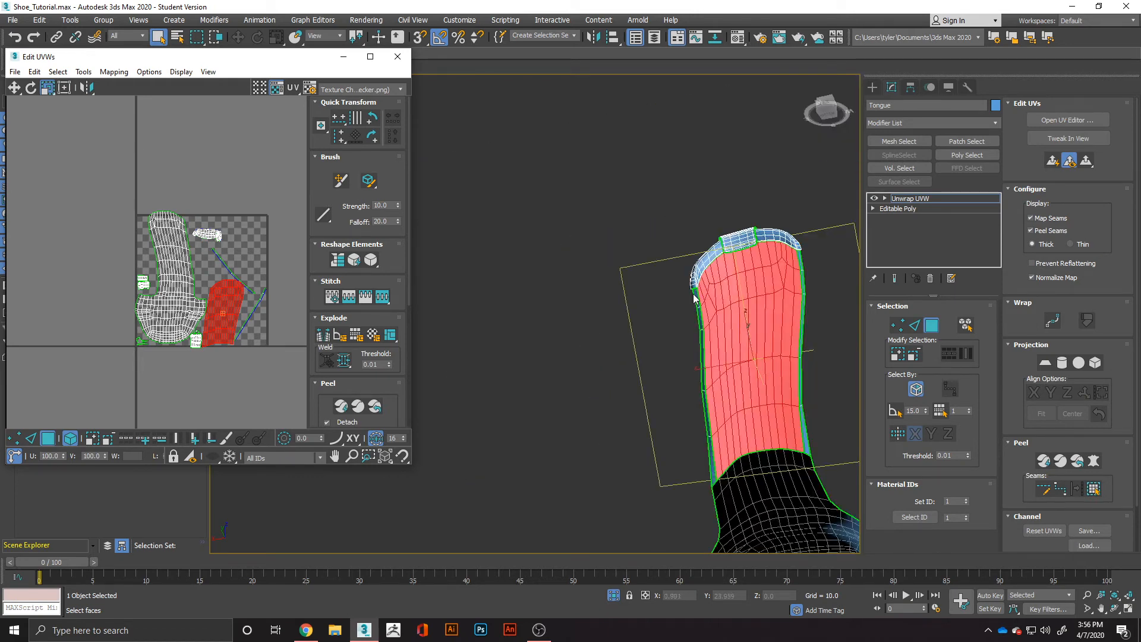
pyautogui.click(219, 269)
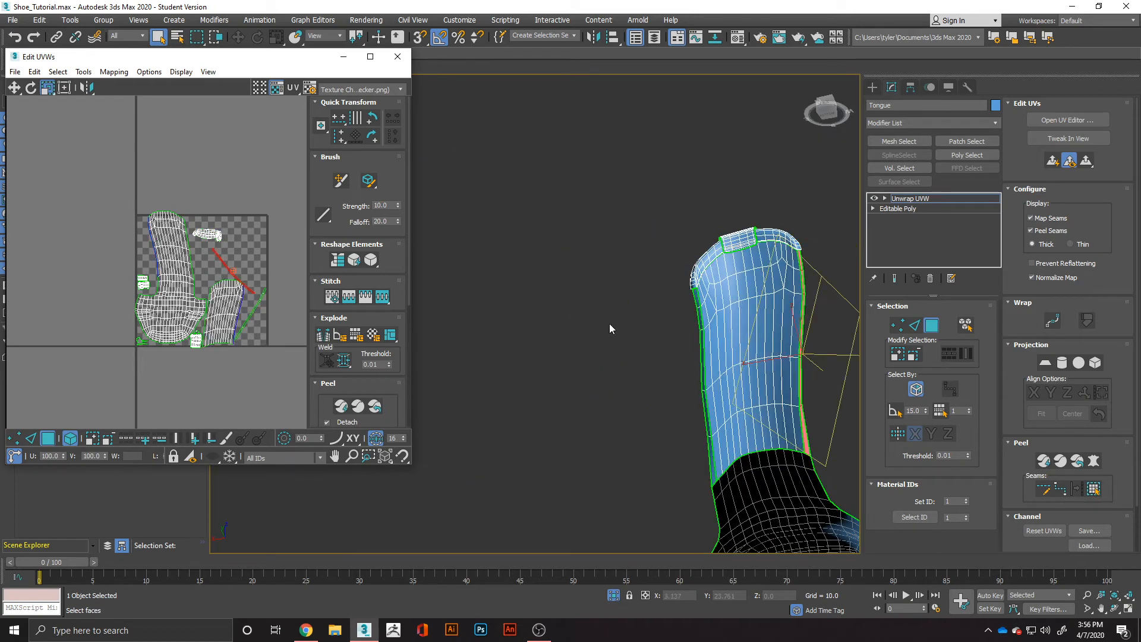
pyautogui.keyDown('alt'); pyautogui.moveTo(609, 323); pyautogui.dragTo(618, 354, button='middle'); pyautogui.keyUp('alt')
pyautogui.click(255, 304)
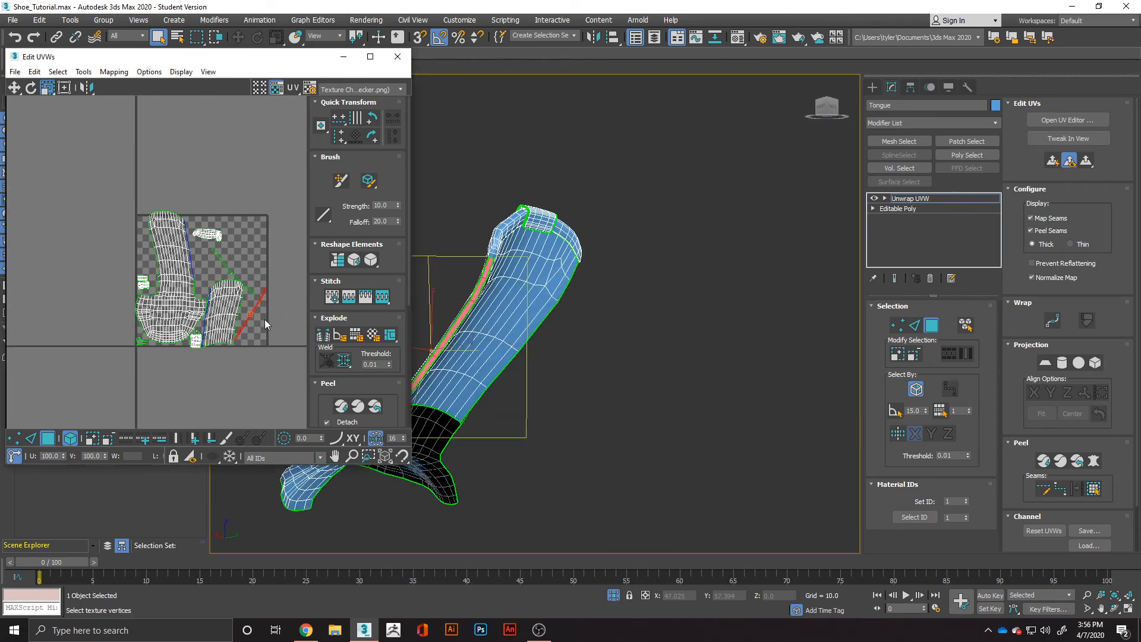
# - Select the tongue's front, back and two side strip shells together and move them diagonally down outside the UV tile
pyautogui.doubleClick(186, 290)
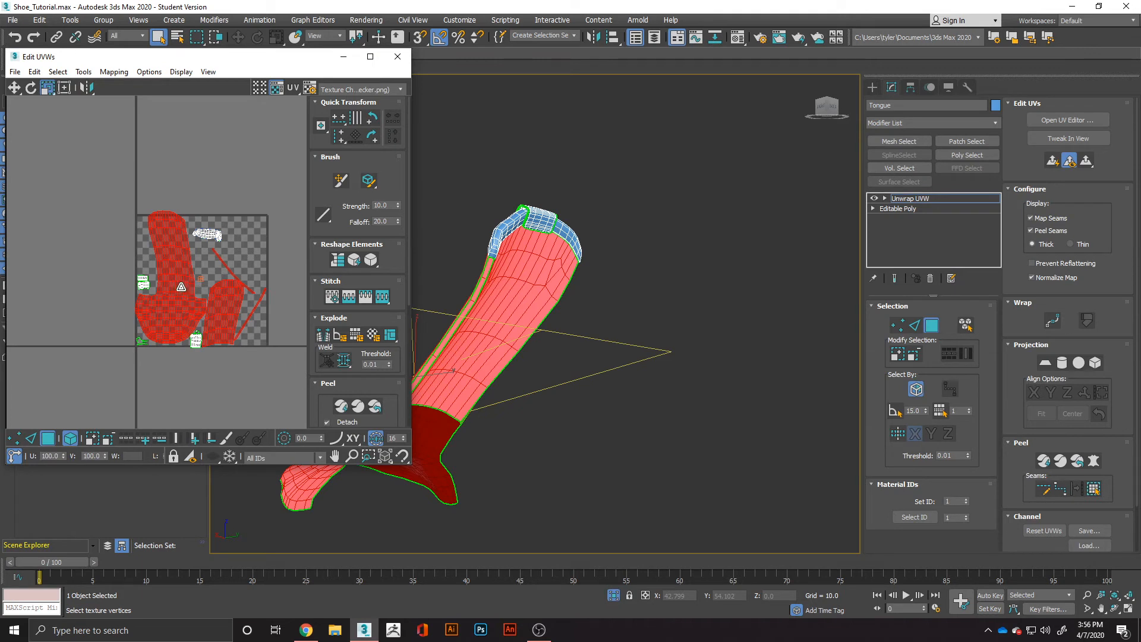
pyautogui.click(15, 87)
pyautogui.moveTo(194, 280); pyautogui.dragTo(79, 391)
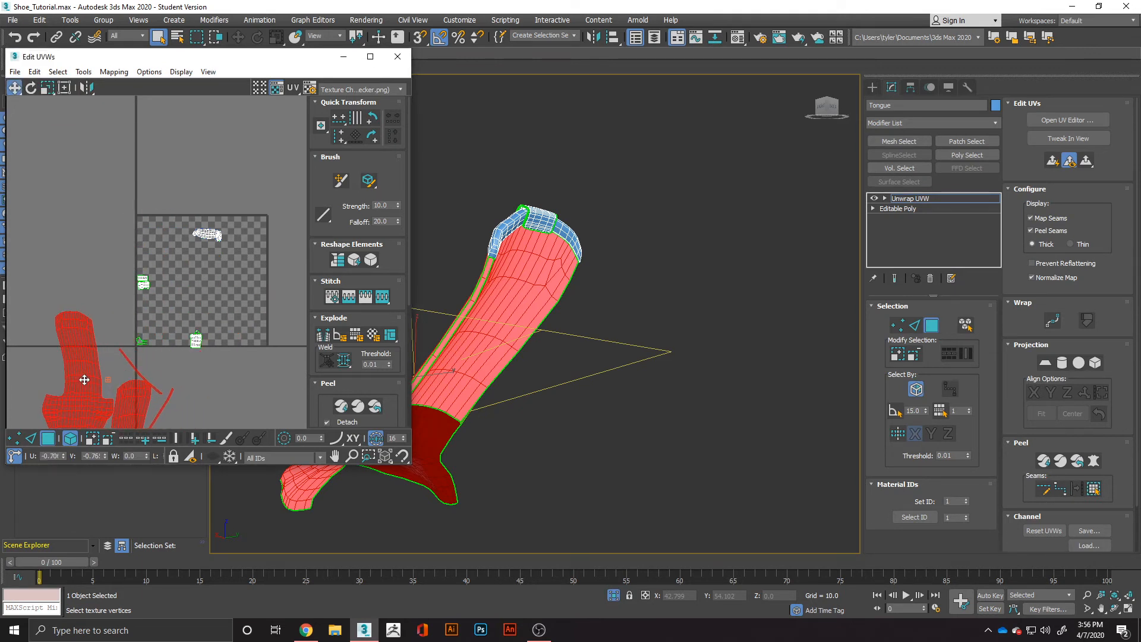
pyautogui.scroll(6, 152, 312)
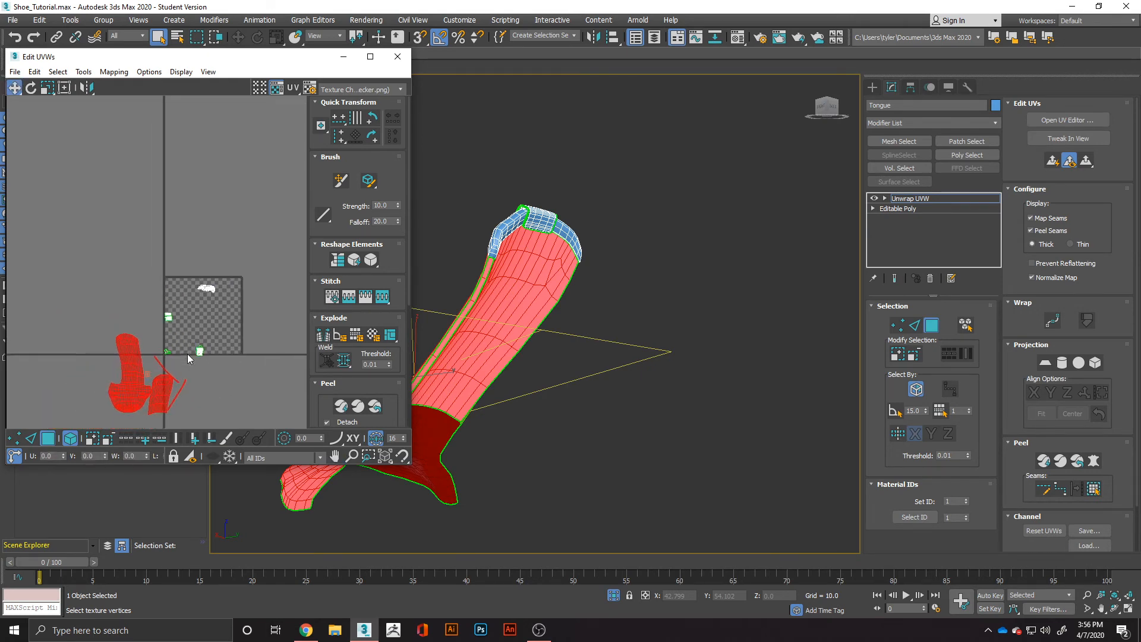
# - Examine which faces of the tongue's upper tab the small leftover UV shells belong to
pyautogui.click(502, 225)
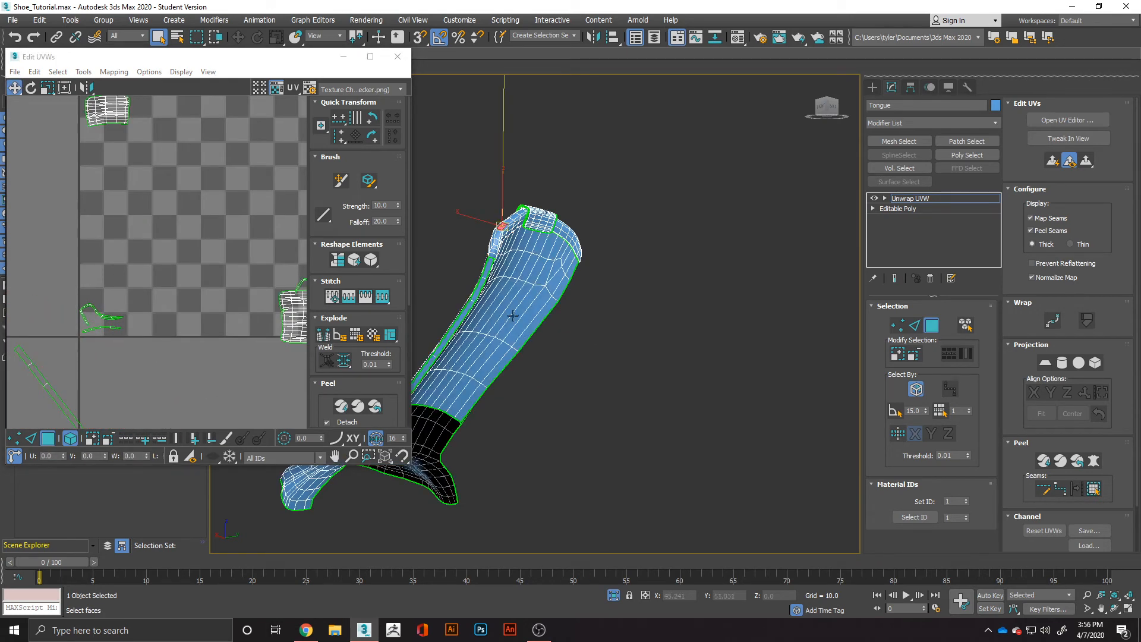
pyautogui.click(95, 319)
pyautogui.press('z')
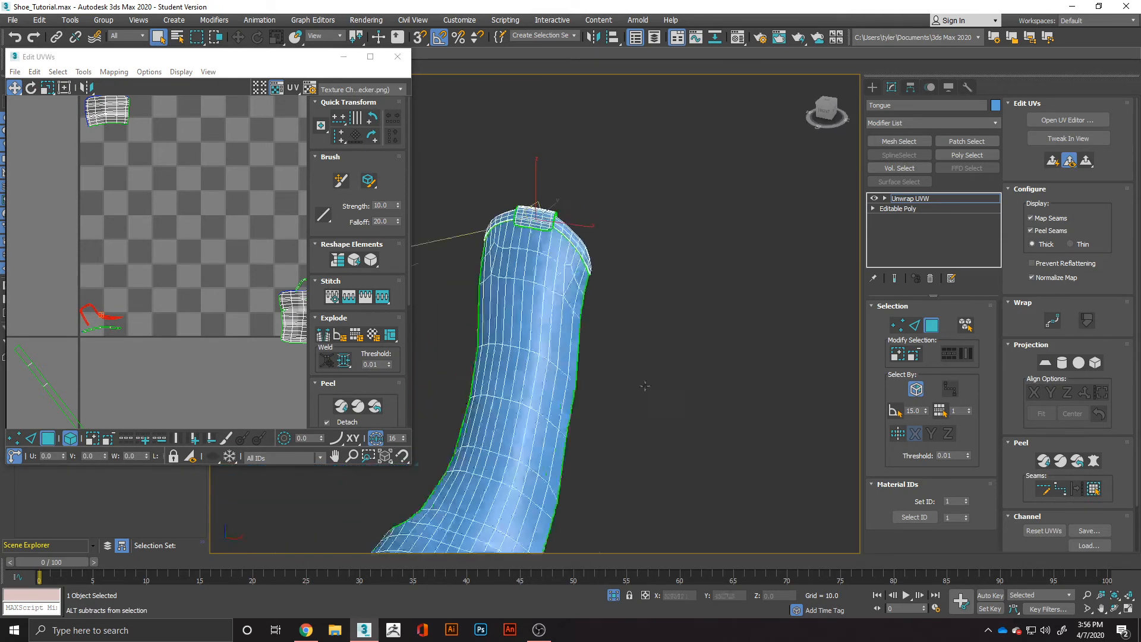
pyautogui.keyDown('alt'); pyautogui.moveTo(726, 357); pyautogui.dragTo(662, 307, button='middle'); pyautogui.keyUp('alt')
pyautogui.scroll(4, 611, 254)
pyautogui.scroll(-3, 751, 289)
pyautogui.scroll(3, 644, 301)
pyautogui.scroll(-3, 551, 331)
pyautogui.click(647, 335)
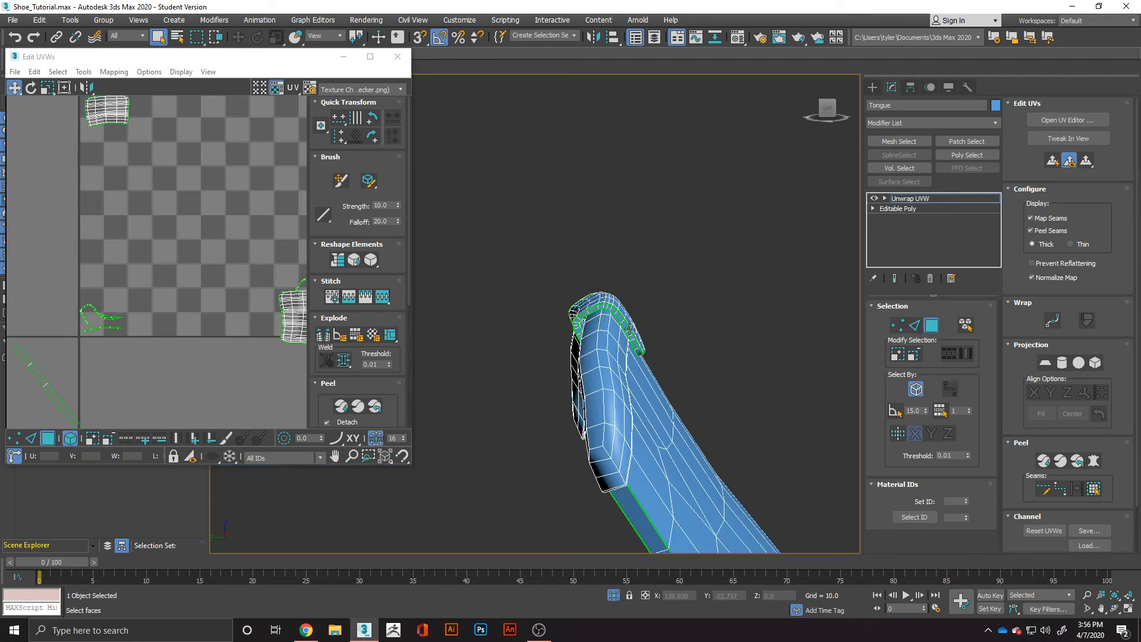
# - Select the loop of thin rim faces running around the edge of the tongue's upper tab
pyautogui.click(629, 330)
pyautogui.scroll(3, 625, 331)
pyautogui.keyDown('ctrl'); pyautogui.click(635, 341); pyautogui.keyUp('ctrl')
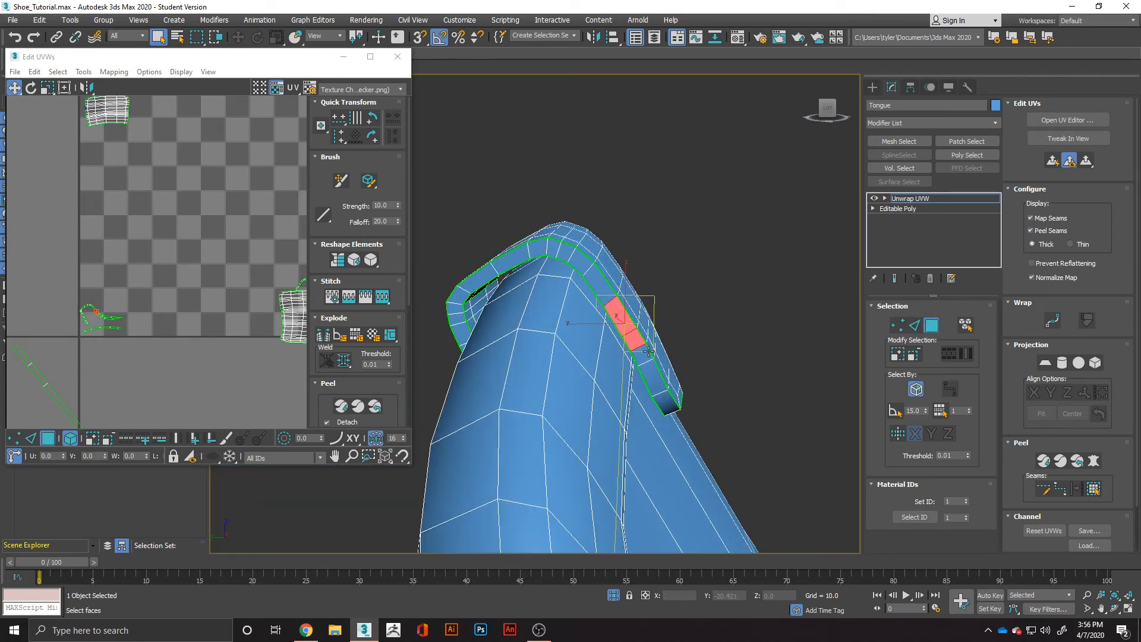
pyautogui.keyDown('shift'); pyautogui.click(644, 359); pyautogui.keyUp('shift')
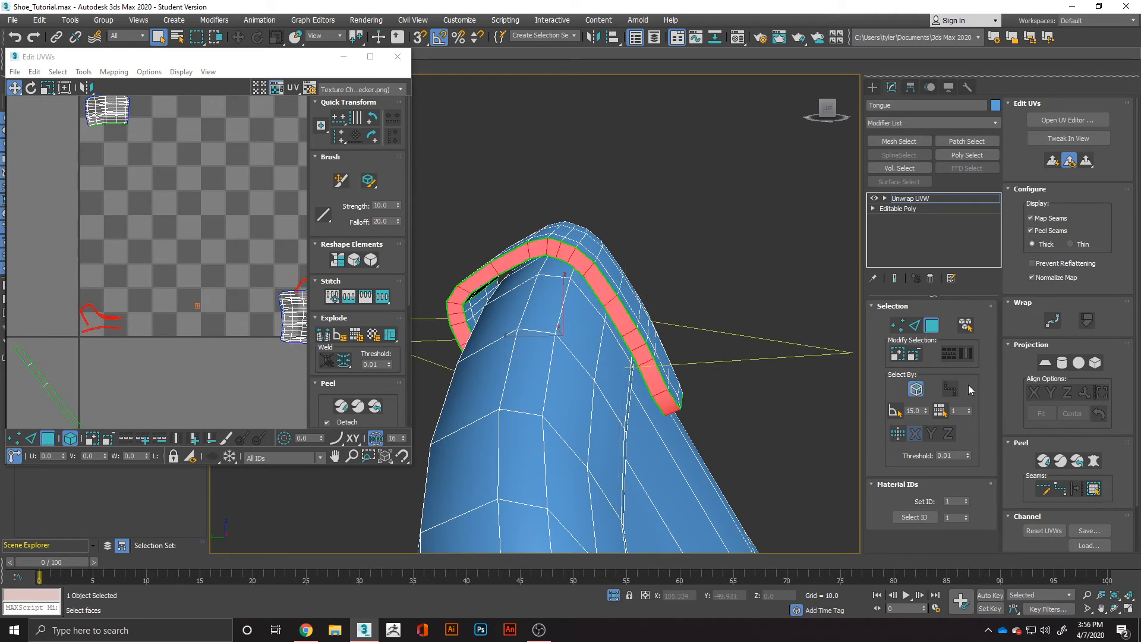
# - Try a Quick Peel on the tab's rim faces and inspect the resulting strips against the model
pyautogui.click(1044, 461)
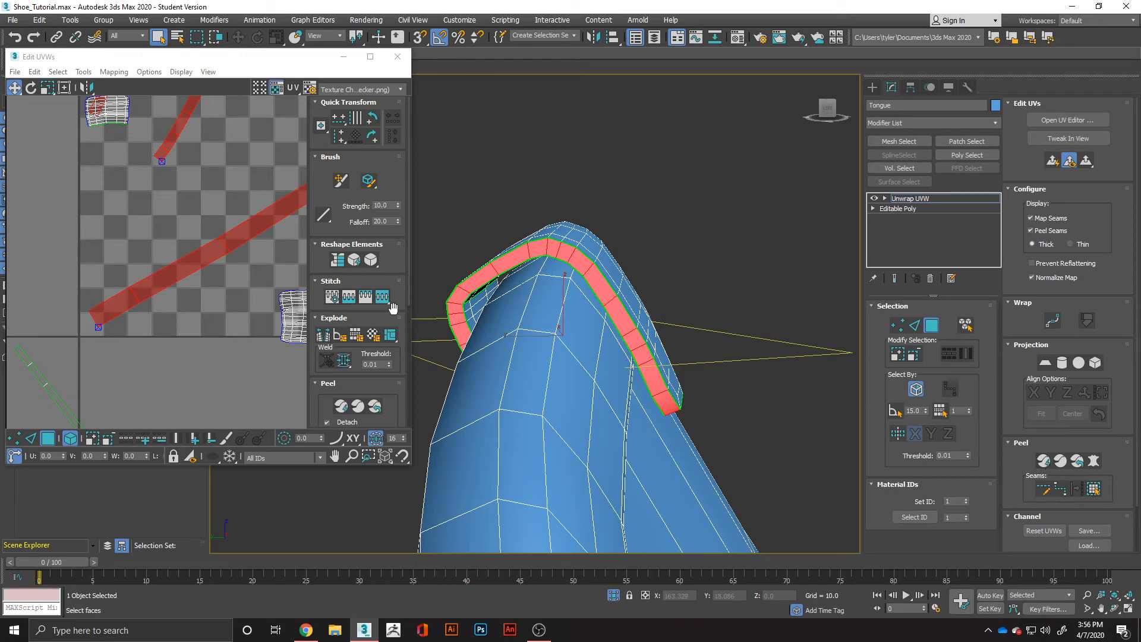
pyautogui.scroll(-3, 245, 276)
pyautogui.scroll(-2, 244, 275)
pyautogui.moveTo(271, 224); pyautogui.dragTo(212, 232, button='middle')
pyautogui.scroll(3, 248, 228)
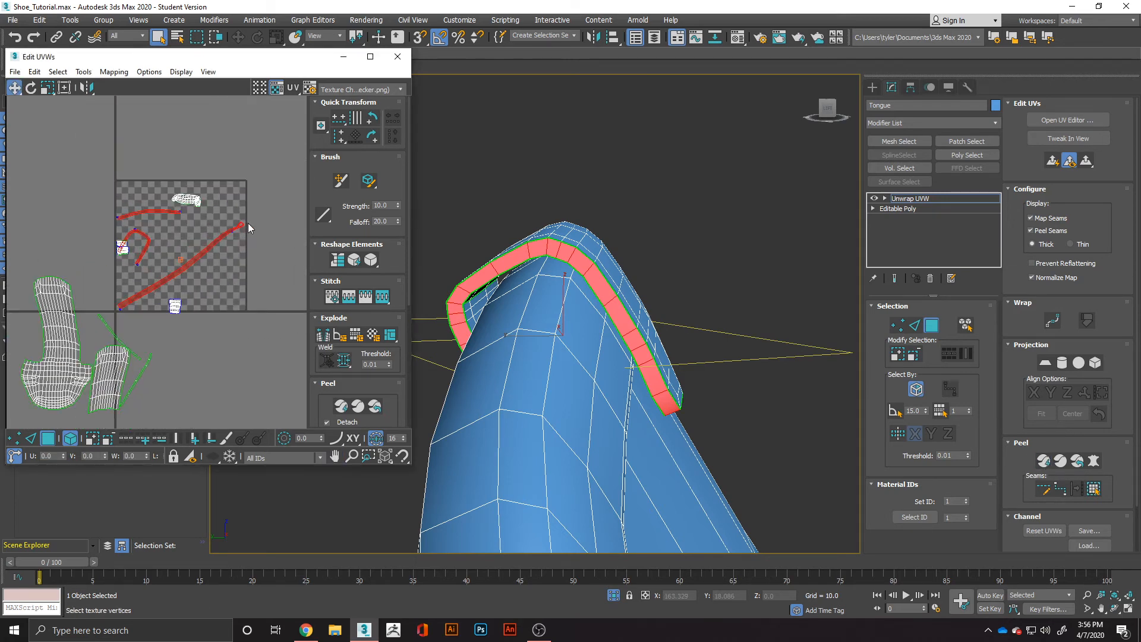
pyautogui.scroll(4, 241, 229)
pyautogui.scroll(-3, 222, 240)
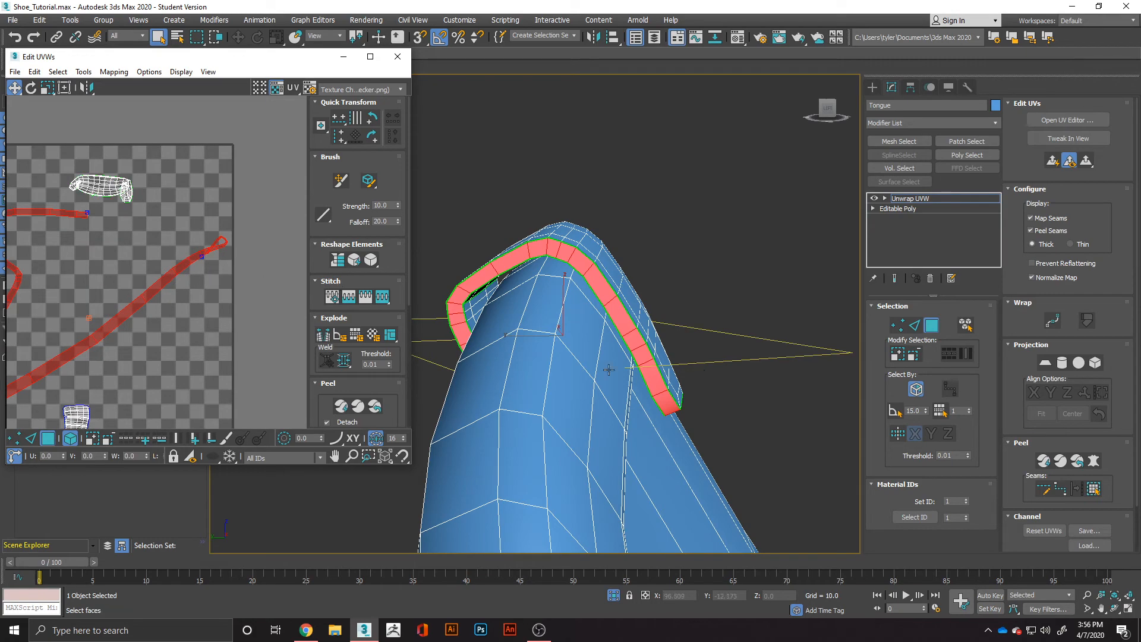
pyautogui.keyDown('alt'); pyautogui.moveTo(494, 361); pyautogui.dragTo(693, 345, button='middle'); pyautogui.keyUp('alt')
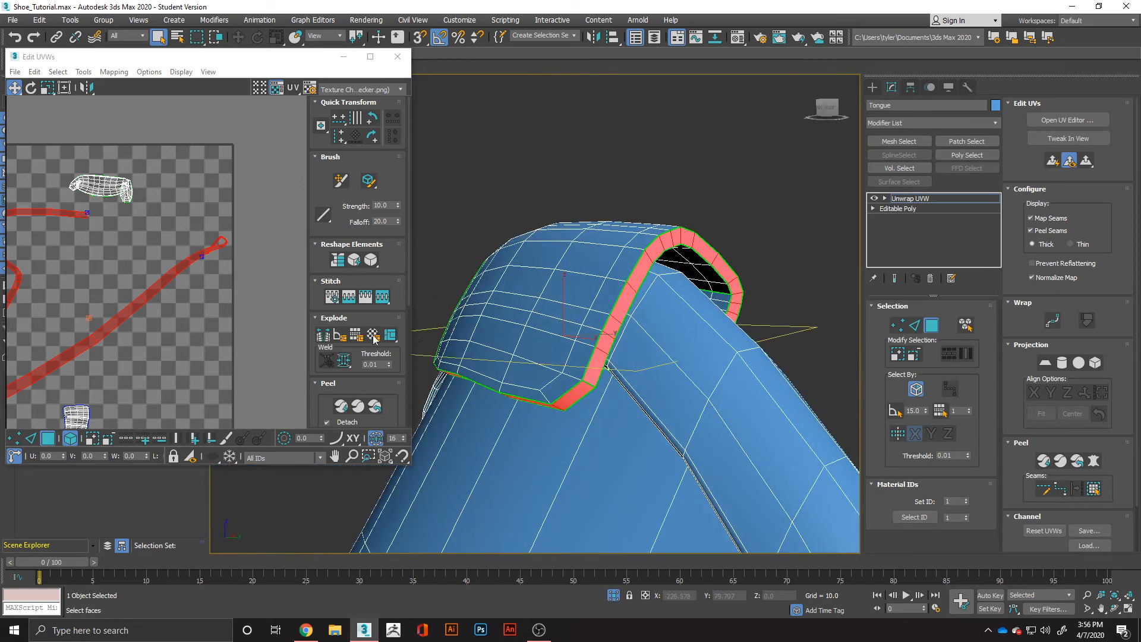
pyautogui.scroll(-2, 174, 290)
pyautogui.scroll(-3, 174, 290)
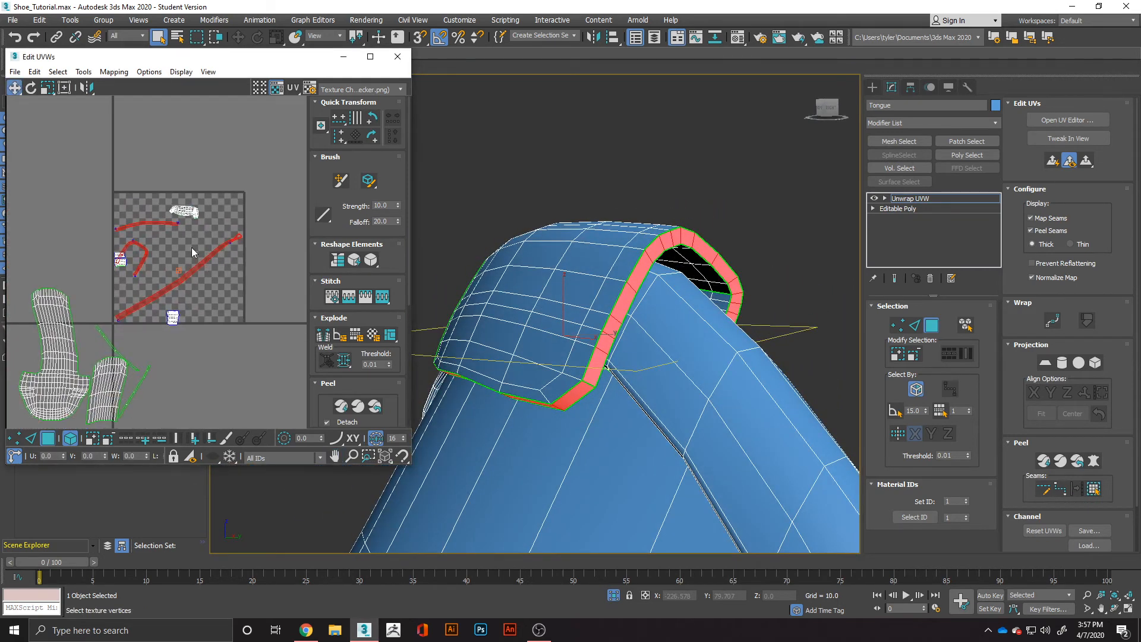
# - Apply a planar projection to the tab's rim faces and exit the projection mode
pyautogui.click(1045, 366)
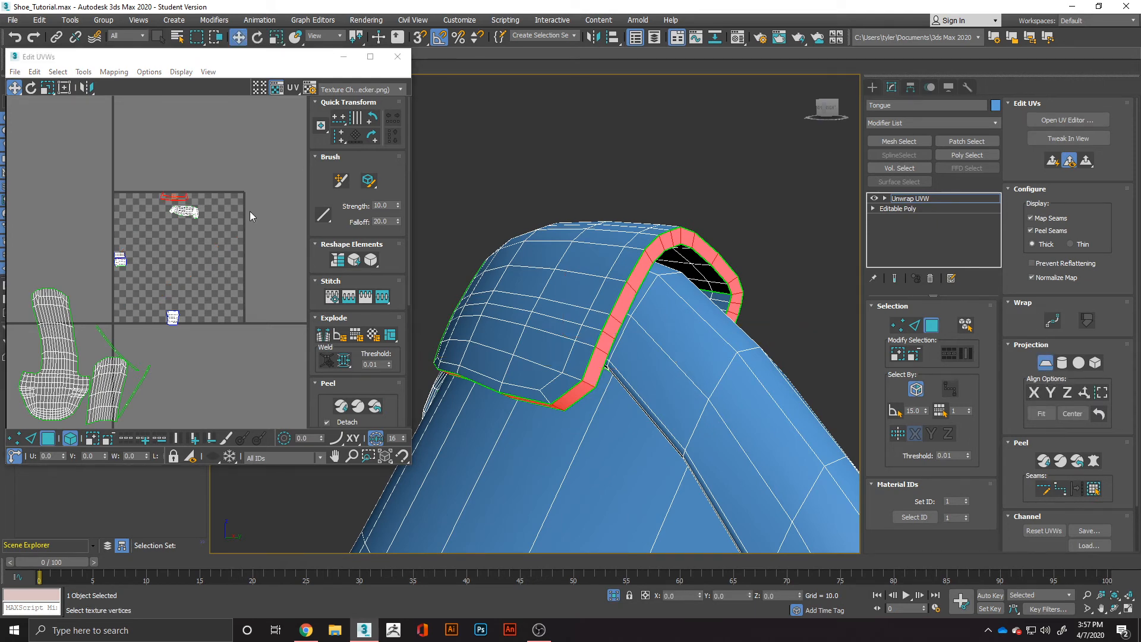
pyautogui.scroll(5, 155, 208)
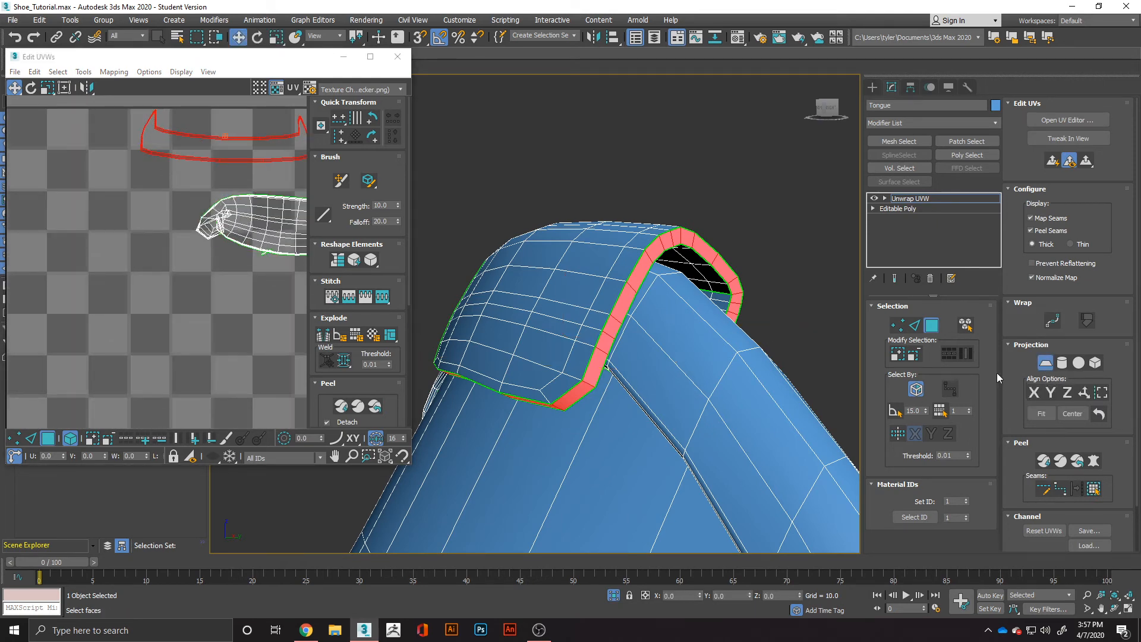
pyautogui.click(1045, 362)
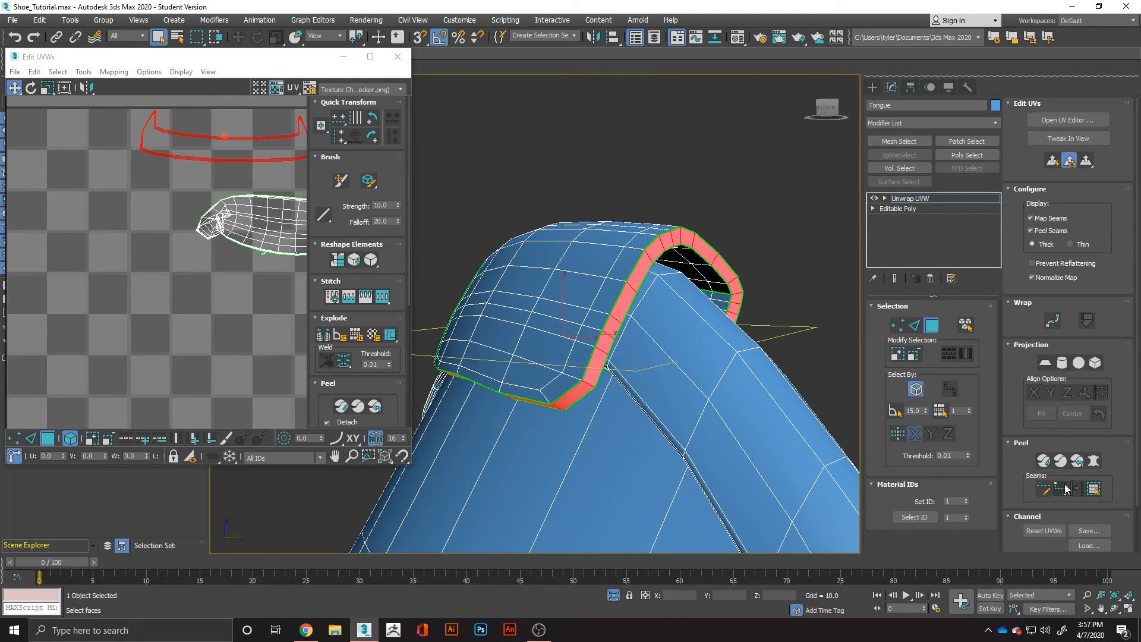
# - Quick Peel the planar-mapped tab rim, inspect its UV shell and switch to edge selection
pyautogui.click(1044, 461)
pyautogui.scroll(-6, 290, 349)
pyautogui.moveTo(244, 331); pyautogui.dragTo(236, 322, button='middle')
pyautogui.scroll(5, 235, 322)
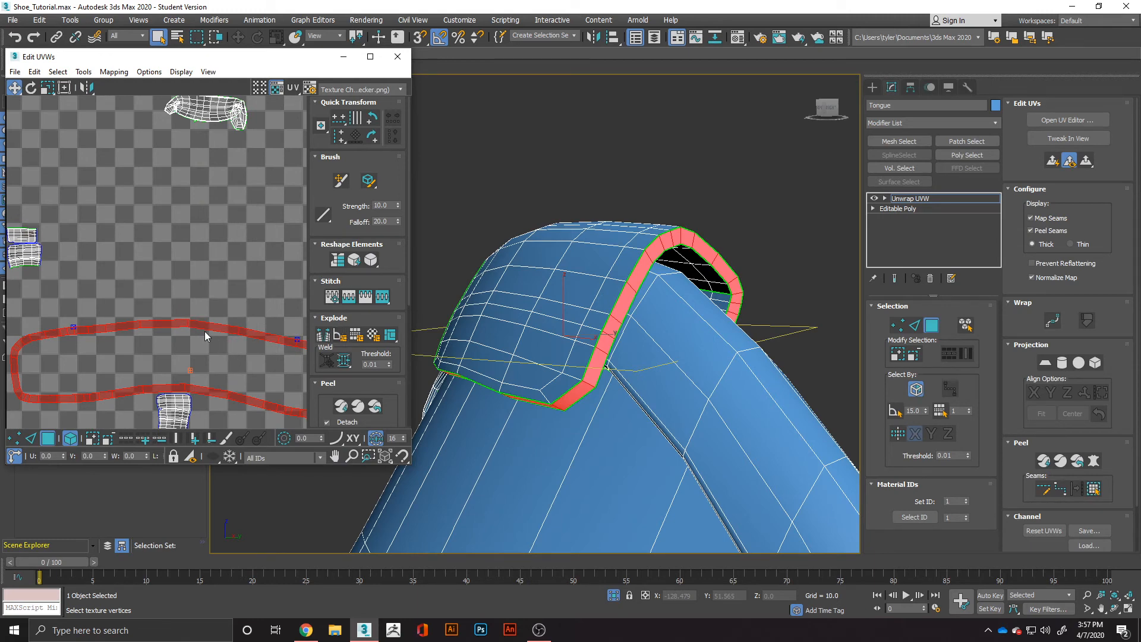
pyautogui.scroll(-4, 191, 340)
pyautogui.moveTo(196, 341); pyautogui.dragTo(137, 276, button='middle')
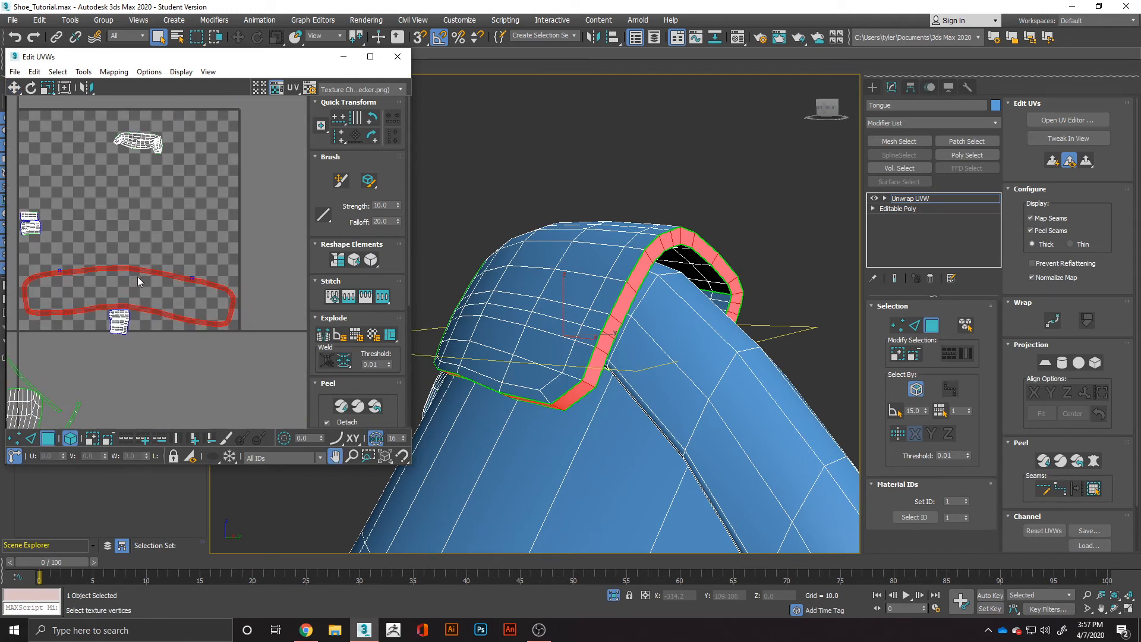
pyautogui.scroll(4, 189, 321)
pyautogui.click(31, 439)
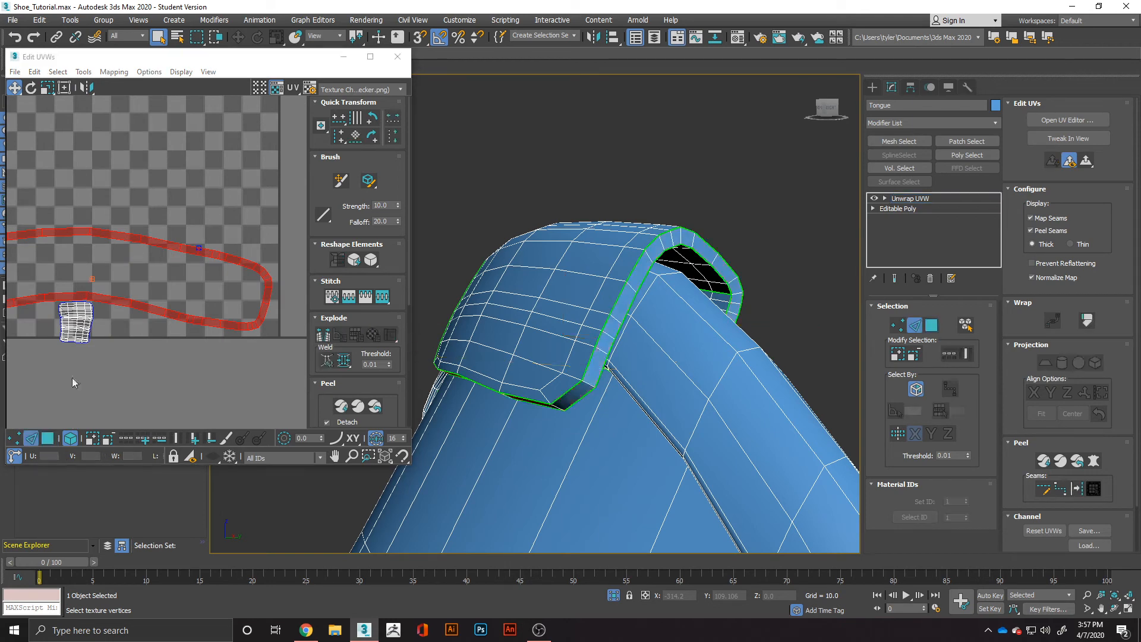
# - Examine individual edges of the tab rim's ring-shaped UV shell against their locations on the tongue model
pyautogui.scroll(2, 264, 283)
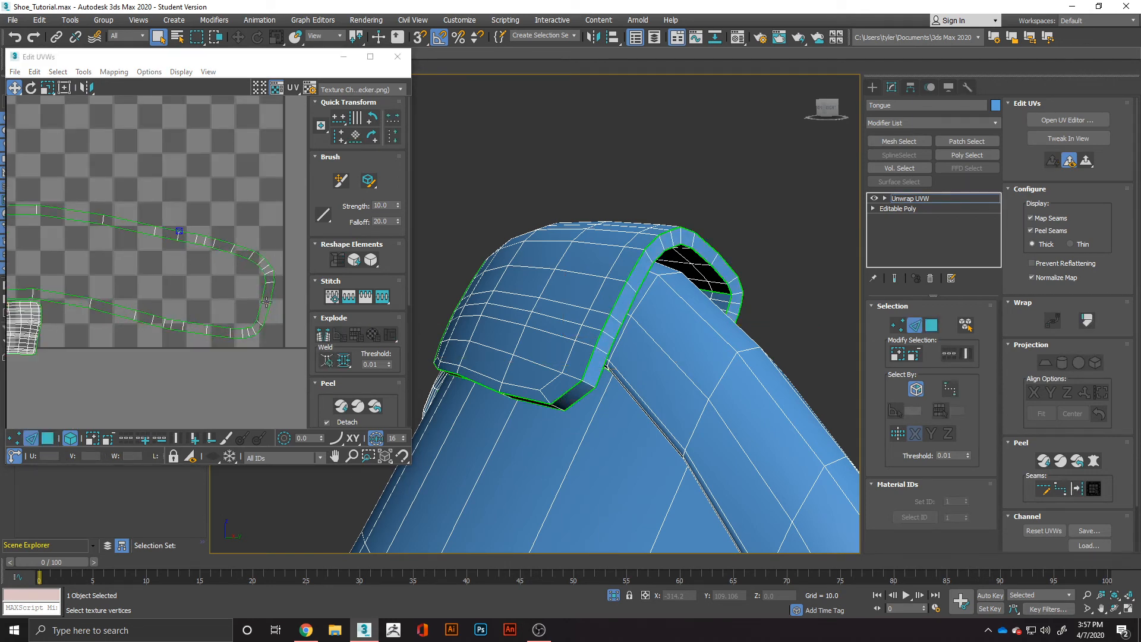
pyautogui.click(266, 302)
pyautogui.keyDown('alt'); pyautogui.moveTo(532, 351); pyautogui.dragTo(469, 350, button='middle'); pyautogui.keyUp('alt')
pyautogui.click(233, 294)
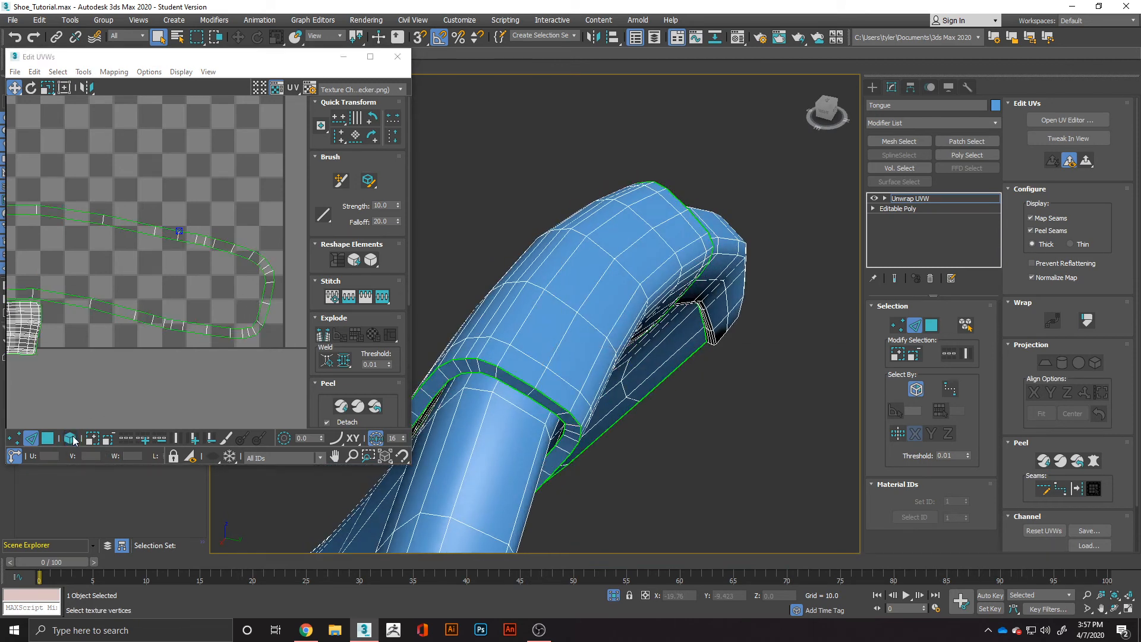
pyautogui.click(266, 303)
pyautogui.keyDown('alt'); pyautogui.moveTo(523, 357); pyautogui.dragTo(535, 333, button='middle'); pyautogui.keyUp('alt')
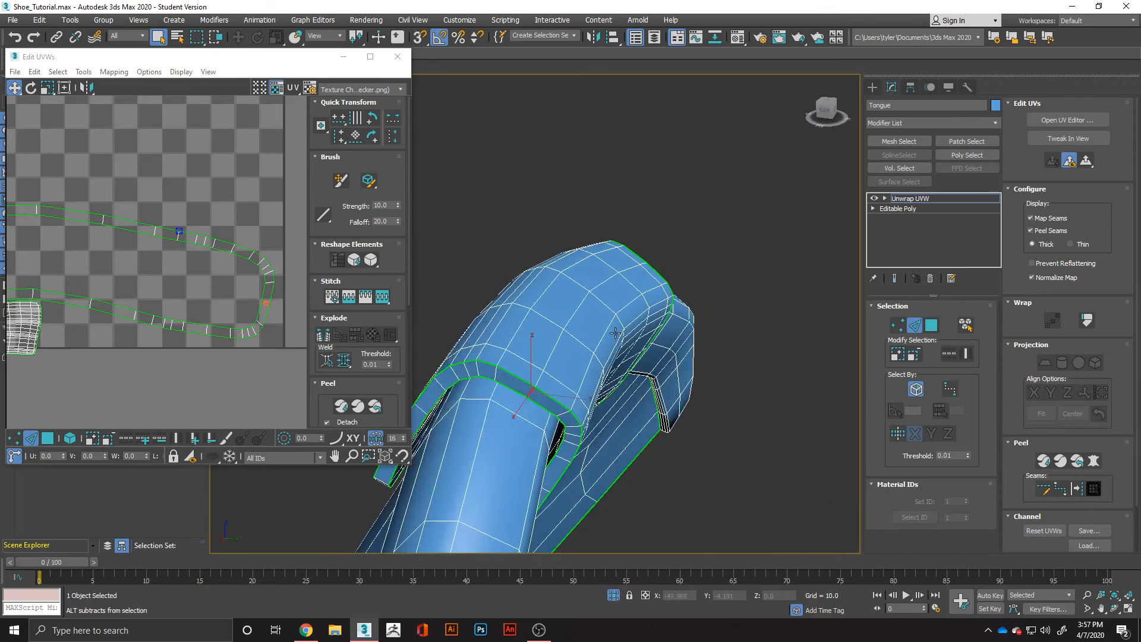
pyautogui.click(91, 304)
pyautogui.keyDown('alt'); pyautogui.moveTo(505, 416); pyautogui.dragTo(591, 236, button='middle'); pyautogui.keyUp('alt')
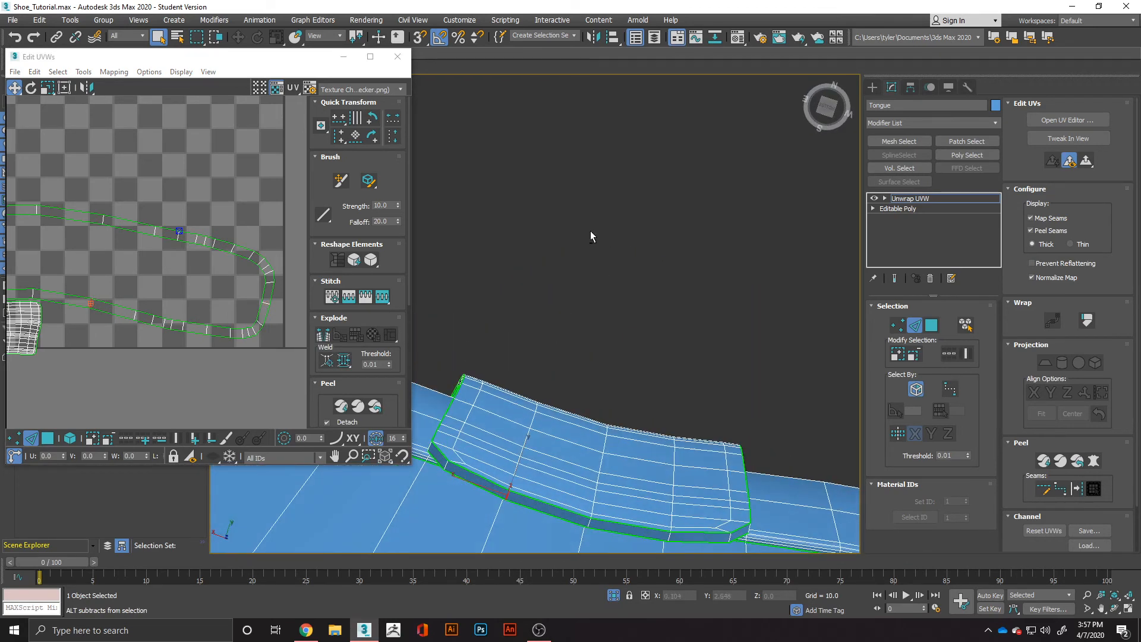
pyautogui.click(35, 298)
pyautogui.click(34, 294)
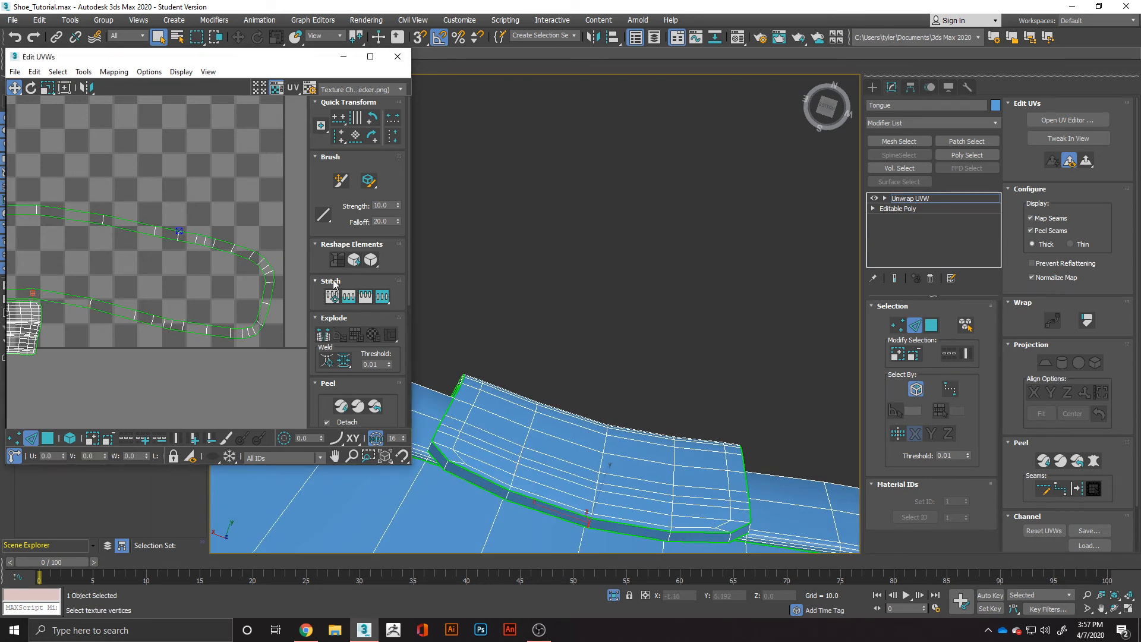
pyautogui.scroll(-2, 226, 322)
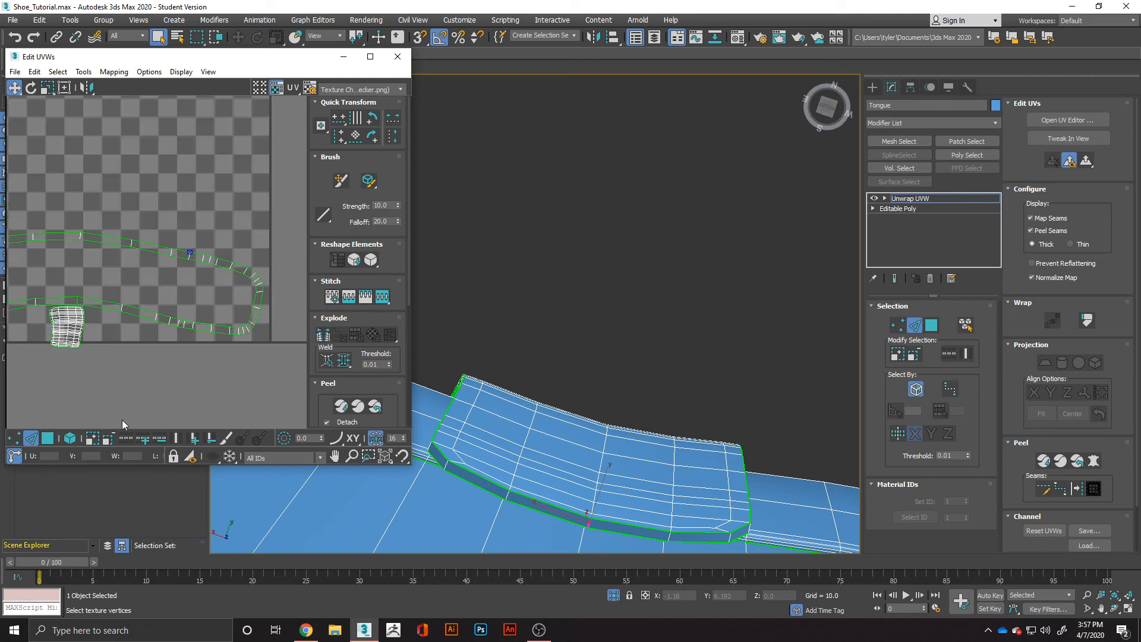
# - Select all faces of the tab rim's ring-shaped UV shell and straighten them into a strip
pyautogui.click(47, 438)
pyautogui.click(174, 297)
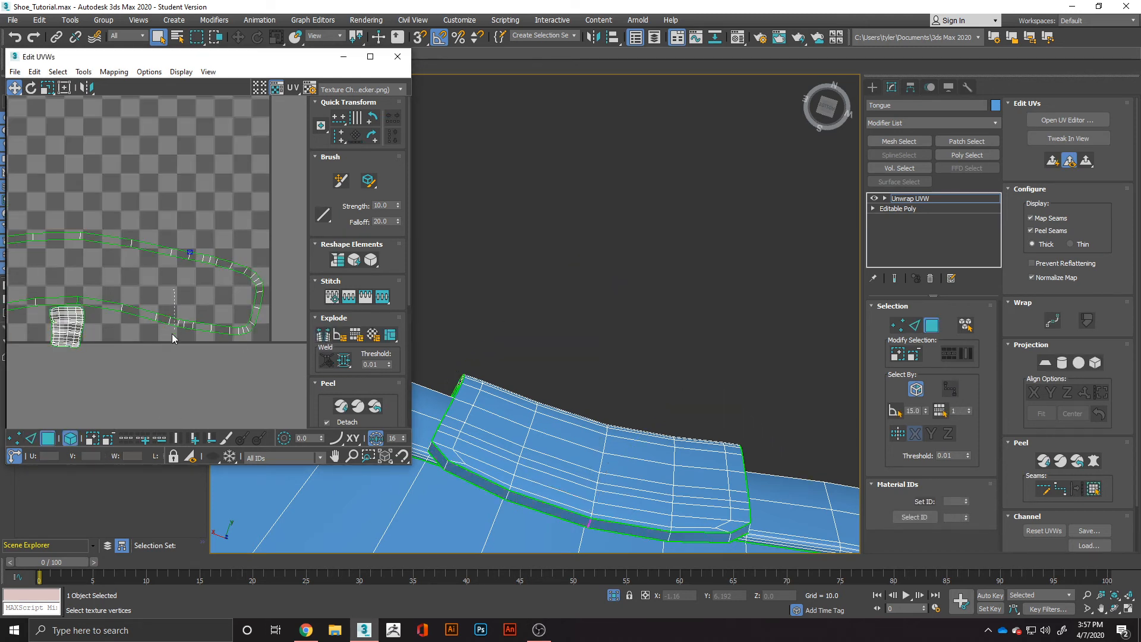
pyautogui.click(181, 321)
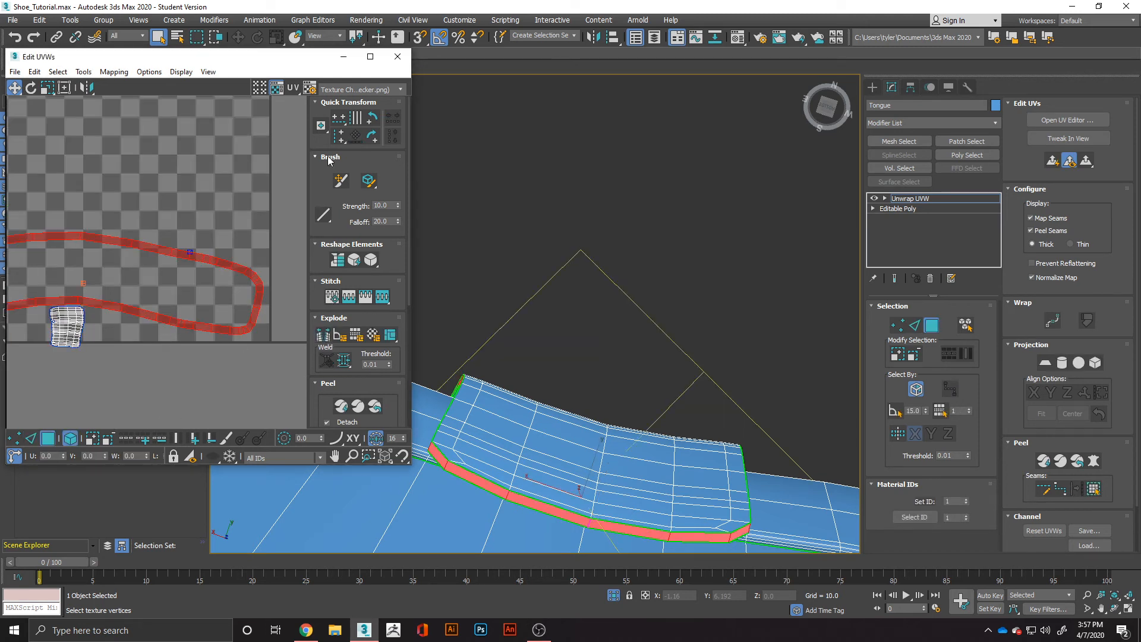
pyautogui.click(337, 262)
pyautogui.scroll(-3, 202, 266)
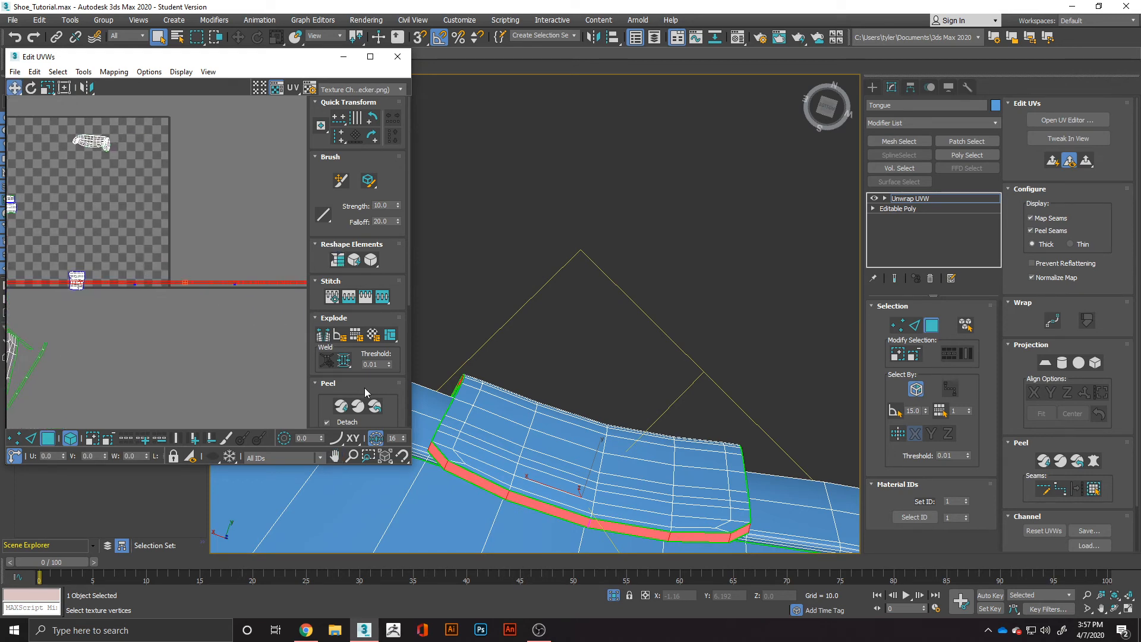
# - Move the straightened rim strip below the UV tile, beside the other finished shells, and deselect it
pyautogui.keyDown('alt'); pyautogui.moveTo(675, 404); pyautogui.dragTo(833, 474, button='middle'); pyautogui.keyUp('alt')
pyautogui.scroll(-4, 683, 491)
pyautogui.moveTo(598, 493); pyautogui.dragTo(612, 339, button='middle')
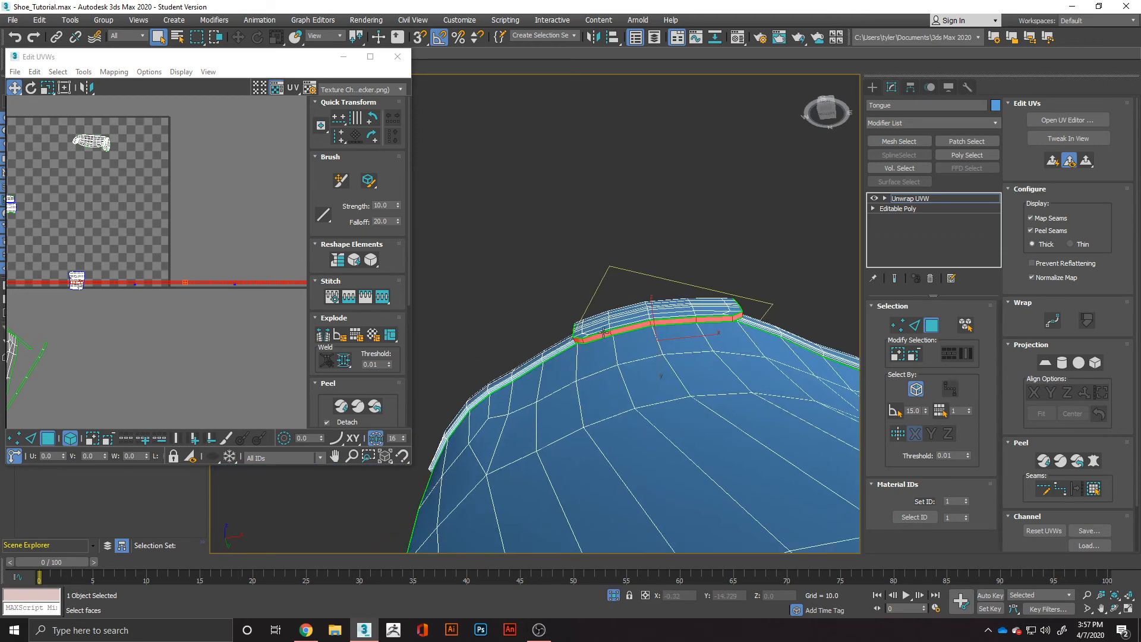
pyautogui.scroll(-4, 180, 356)
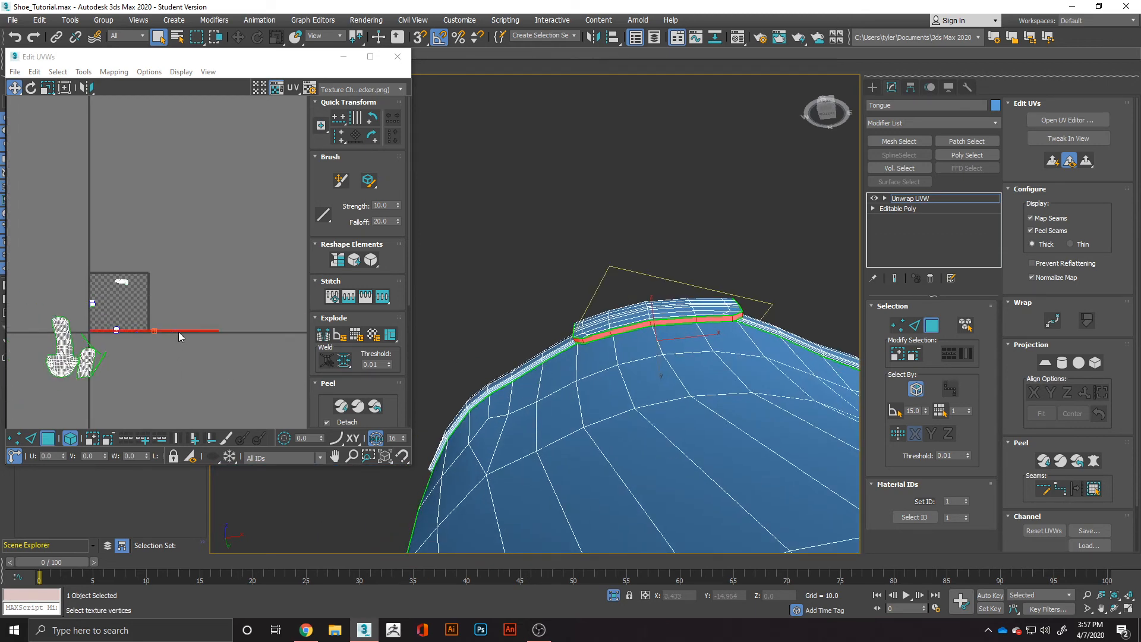
pyautogui.scroll(3, 180, 346)
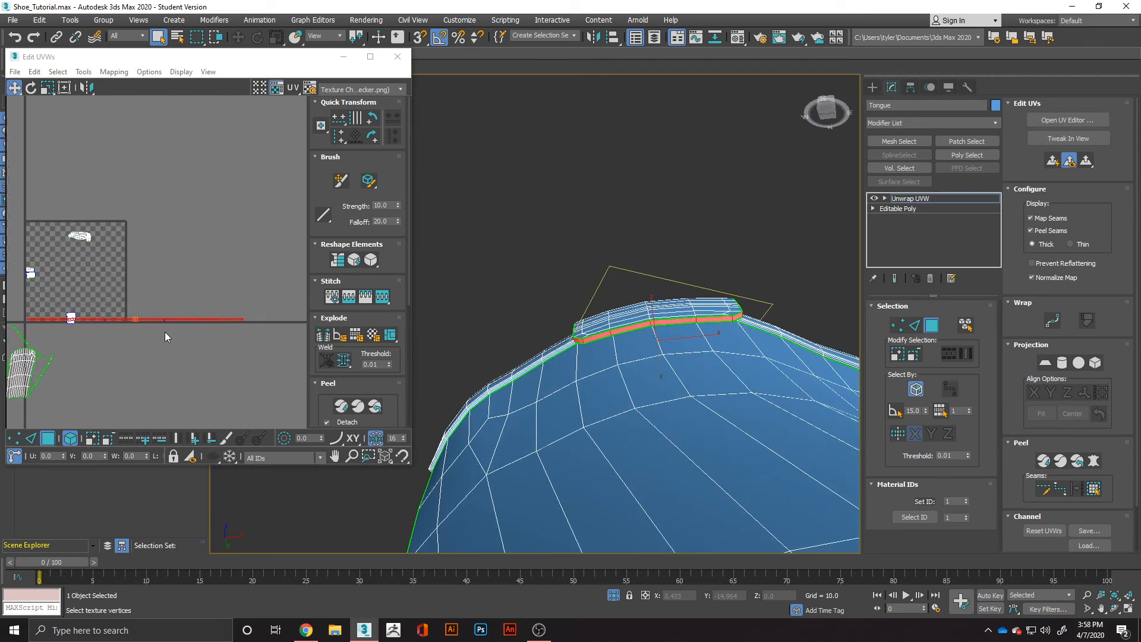
pyautogui.moveTo(146, 319); pyautogui.dragTo(173, 387)
pyautogui.click(151, 345)
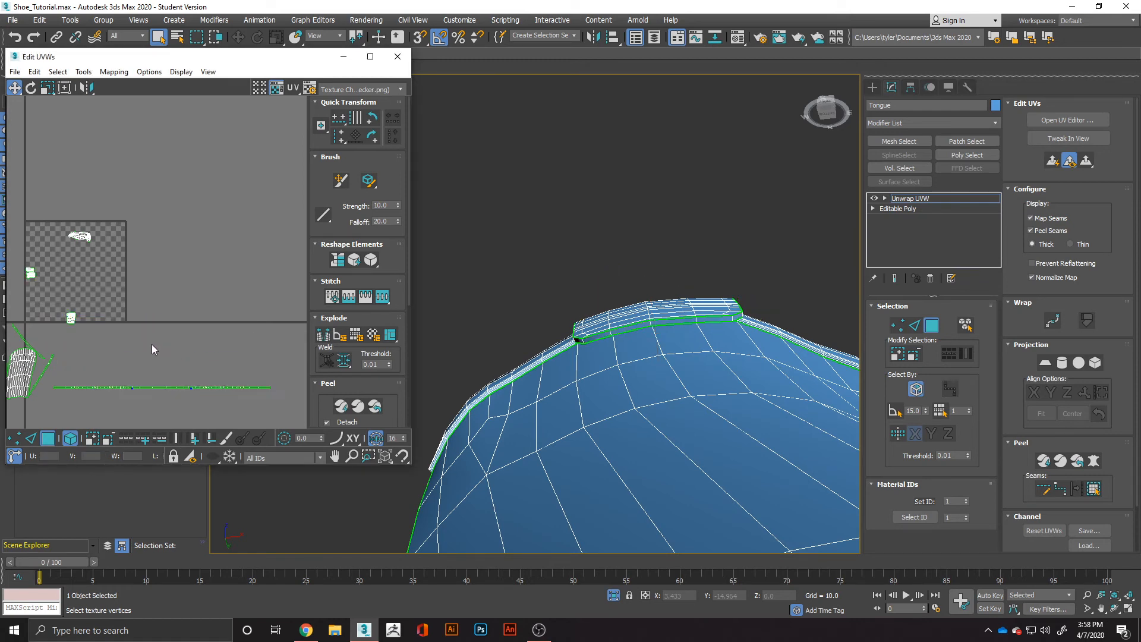
# - Select the small shell near the top of the UV tile and locate its faces on the tongue model
pyautogui.scroll(-2, 174, 343)
pyautogui.moveTo(173, 343); pyautogui.dragTo(213, 344, button='middle')
pyautogui.keyDown('alt'); pyautogui.moveTo(669, 323); pyautogui.dragTo(673, 350, button='middle'); pyautogui.keyUp('alt')
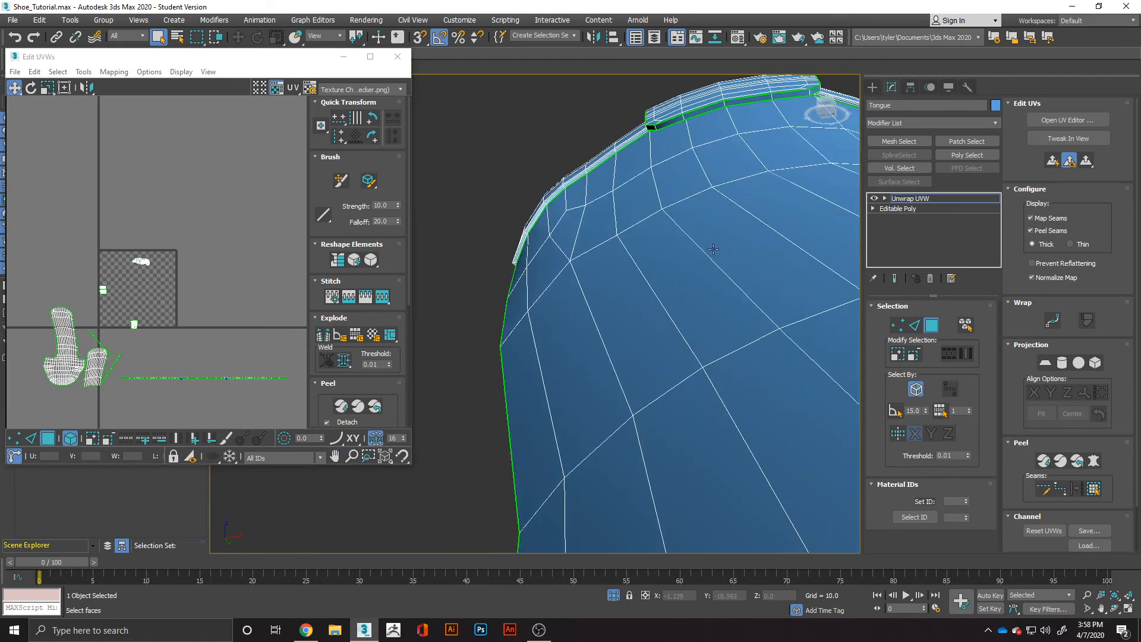
pyautogui.moveTo(580, 189); pyautogui.dragTo(457, 276, button='middle')
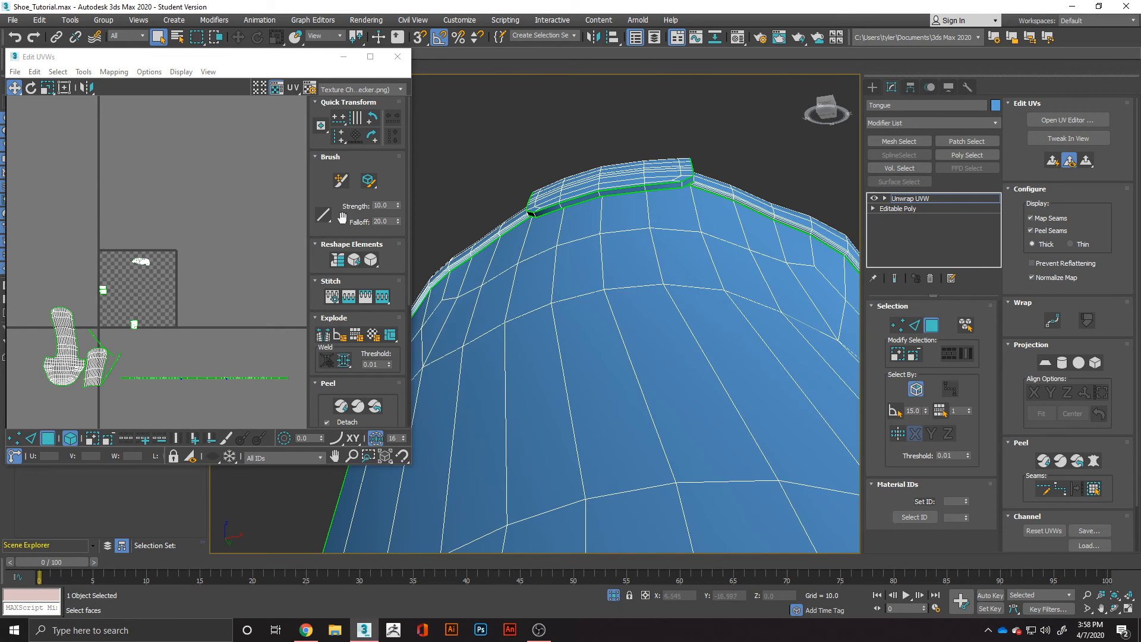
pyautogui.click(139, 262)
pyautogui.scroll(-4, 605, 174)
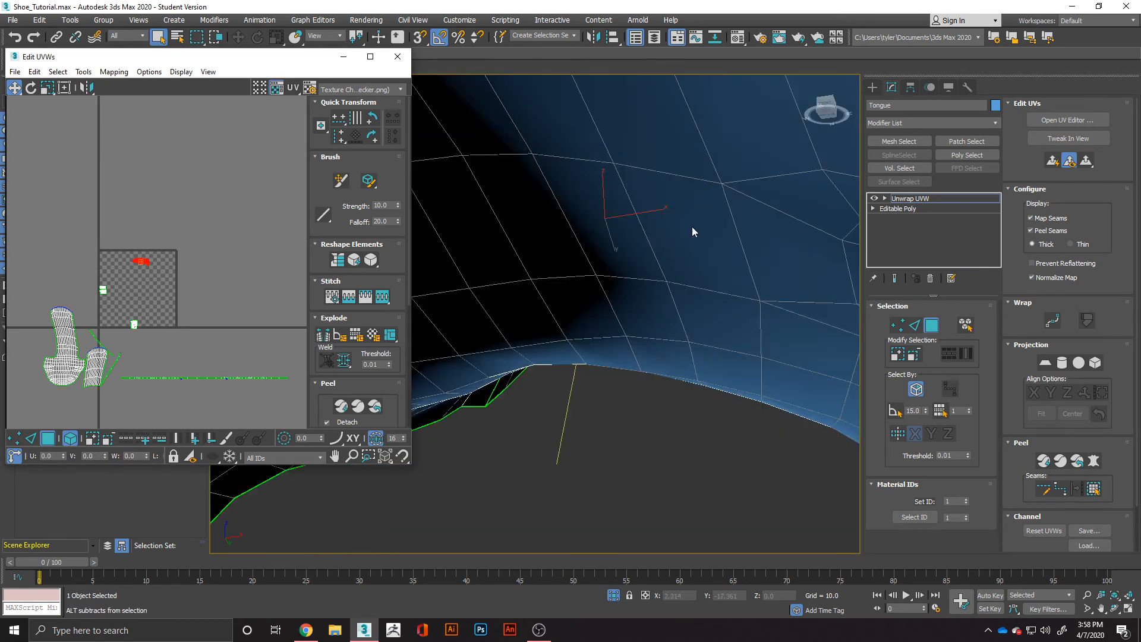
pyautogui.keyDown('alt'); pyautogui.moveTo(500, 265); pyautogui.dragTo(680, 338, button='middle'); pyautogui.keyUp('alt')
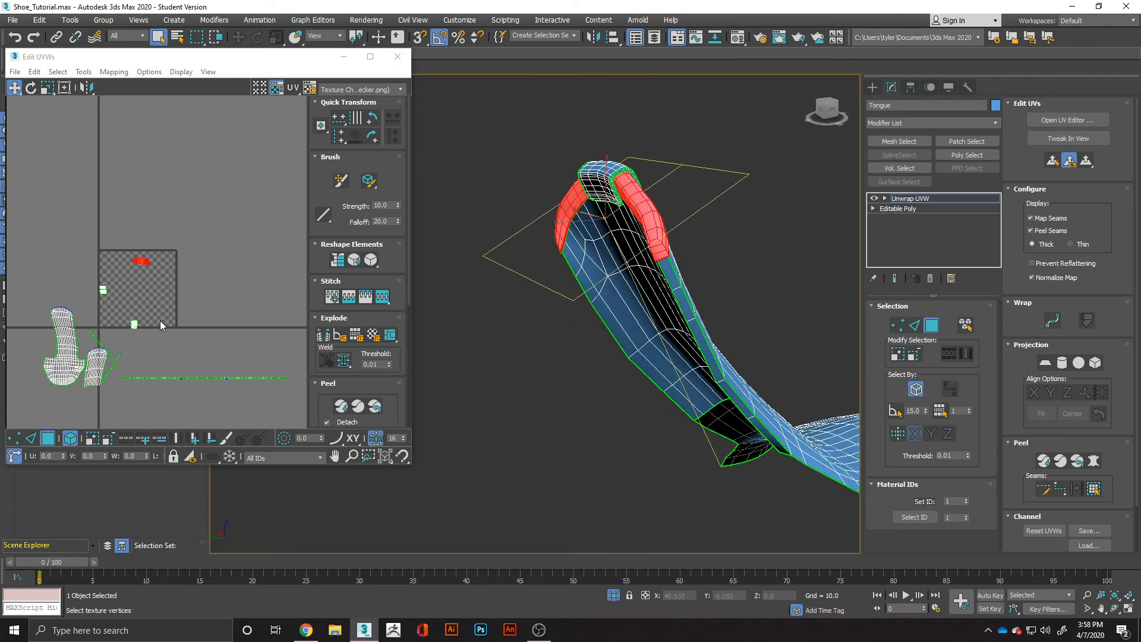
# - Select the tab shell at the UV tile's lower edge and relax it by polygon angles with amount 1.0
pyautogui.click(128, 323)
pyautogui.scroll(5, 143, 330)
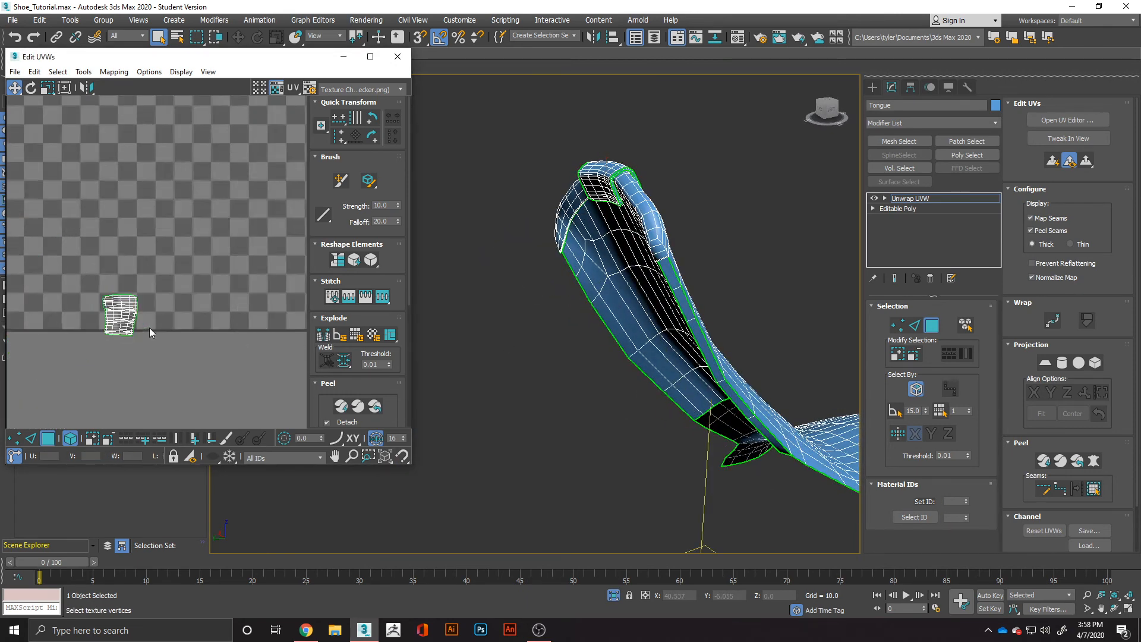
pyautogui.scroll(3, 150, 332)
pyautogui.click(115, 306)
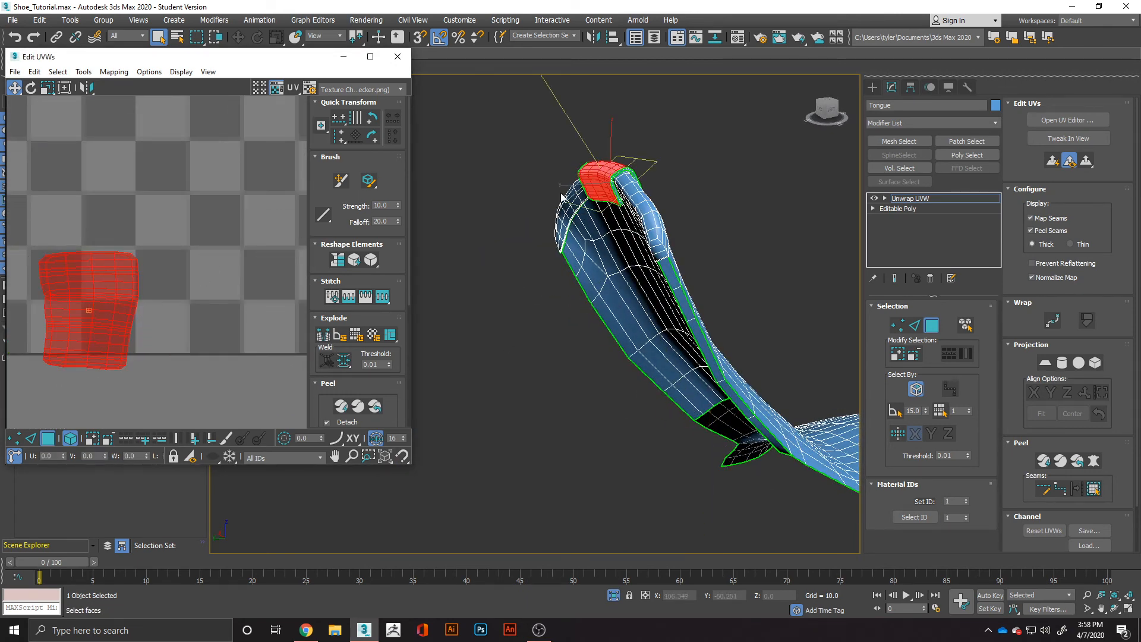
pyautogui.click(83, 72)
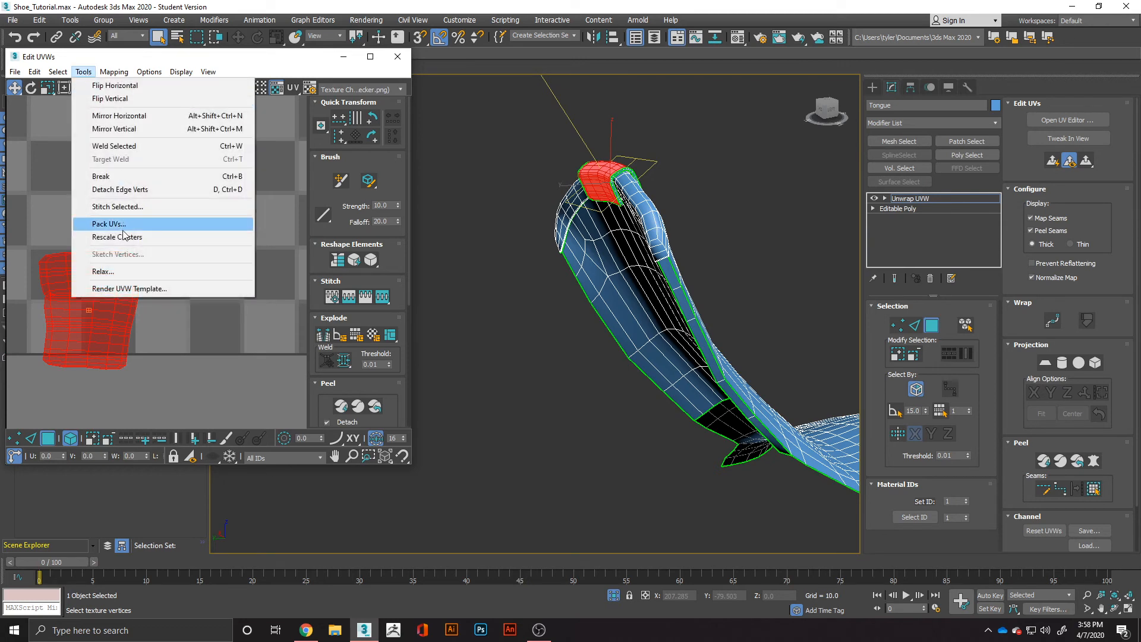
pyautogui.click(102, 272)
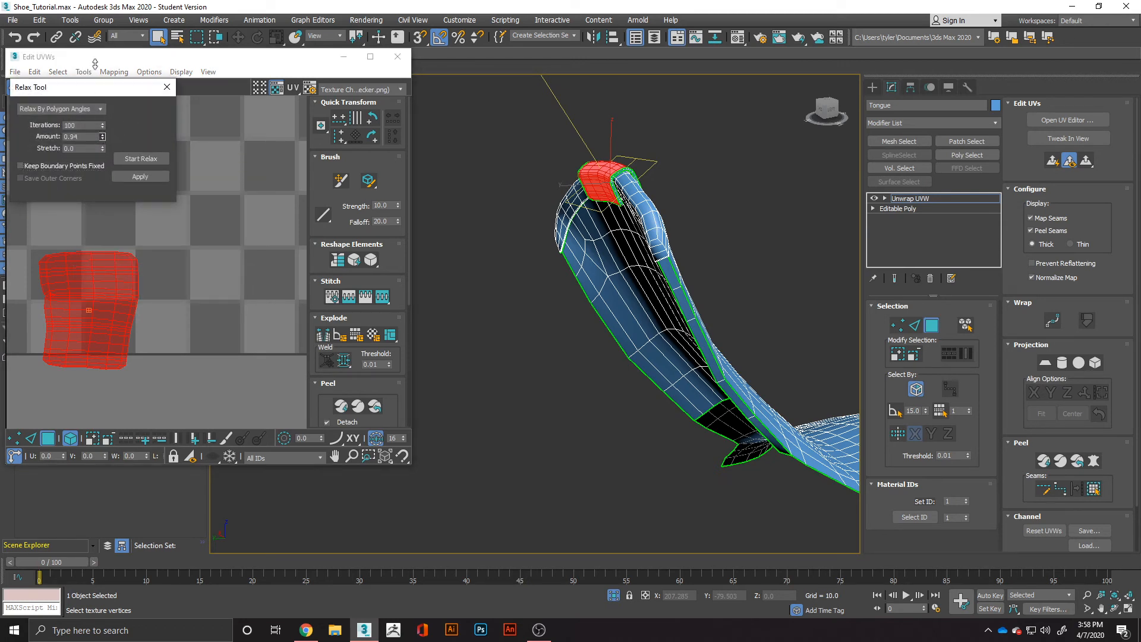
pyautogui.click(132, 177)
pyautogui.click(135, 159)
pyautogui.scroll(6, 45, 302)
pyautogui.scroll(-6, 69, 290)
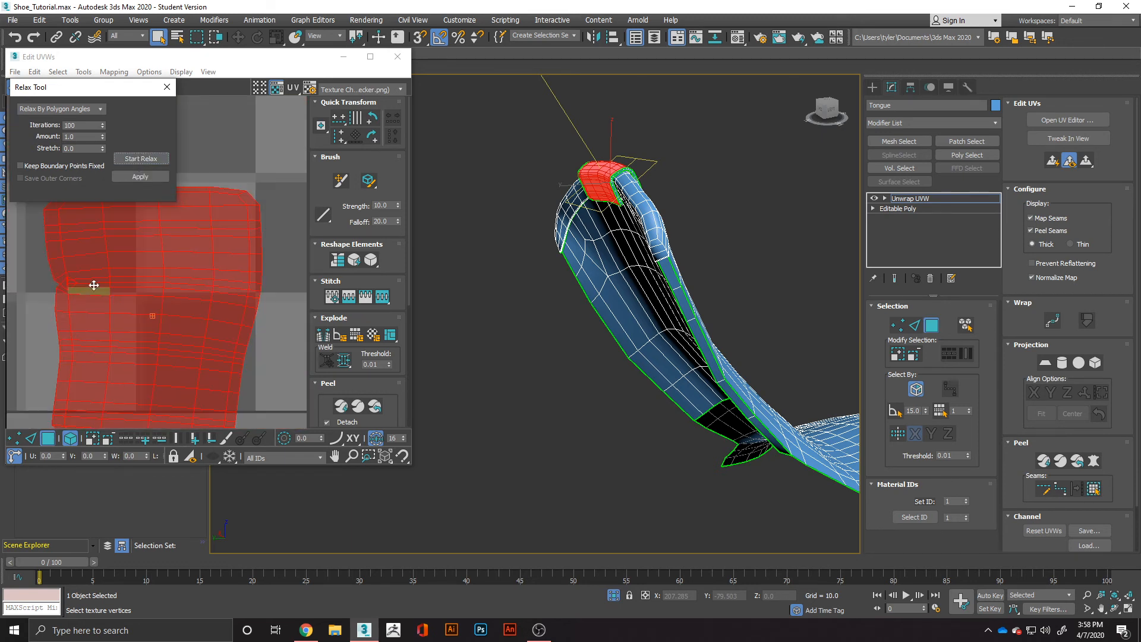
# - Quick Peel the selected tab shell and relax it again by polygon angles
pyautogui.click(342, 408)
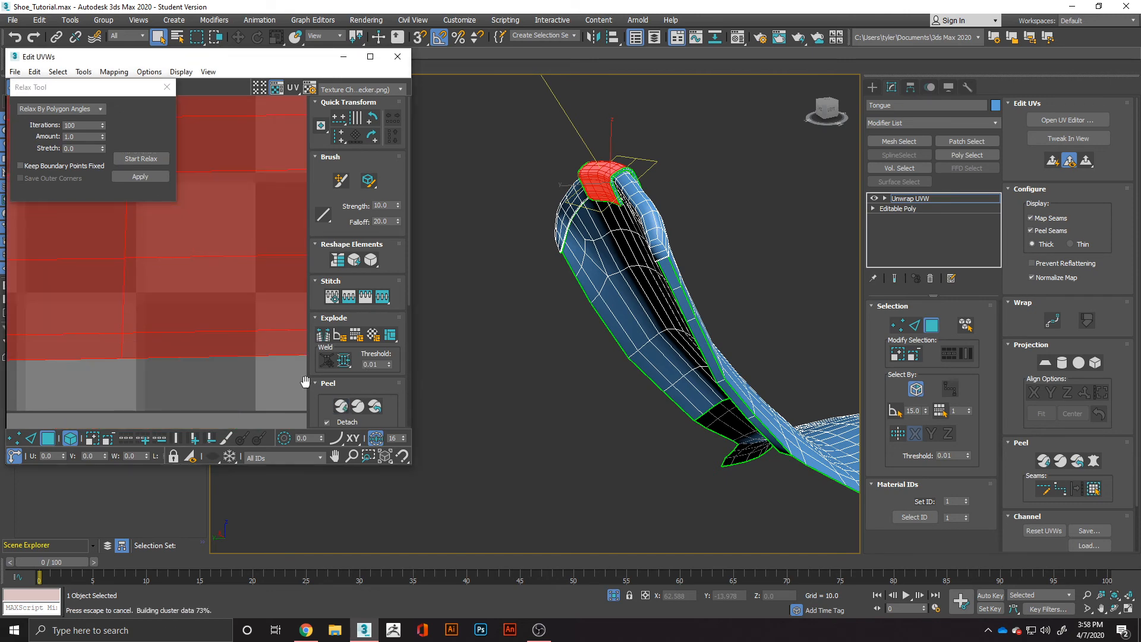
pyautogui.scroll(-8, 158, 311)
pyautogui.scroll(5, 178, 289)
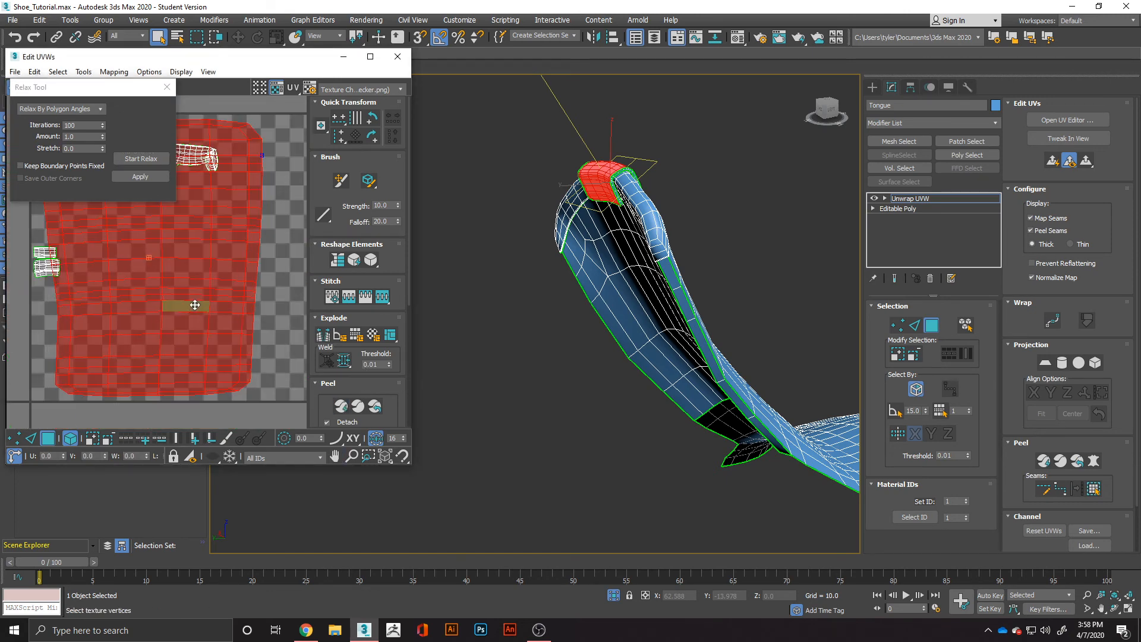
pyautogui.scroll(-2, 194, 309)
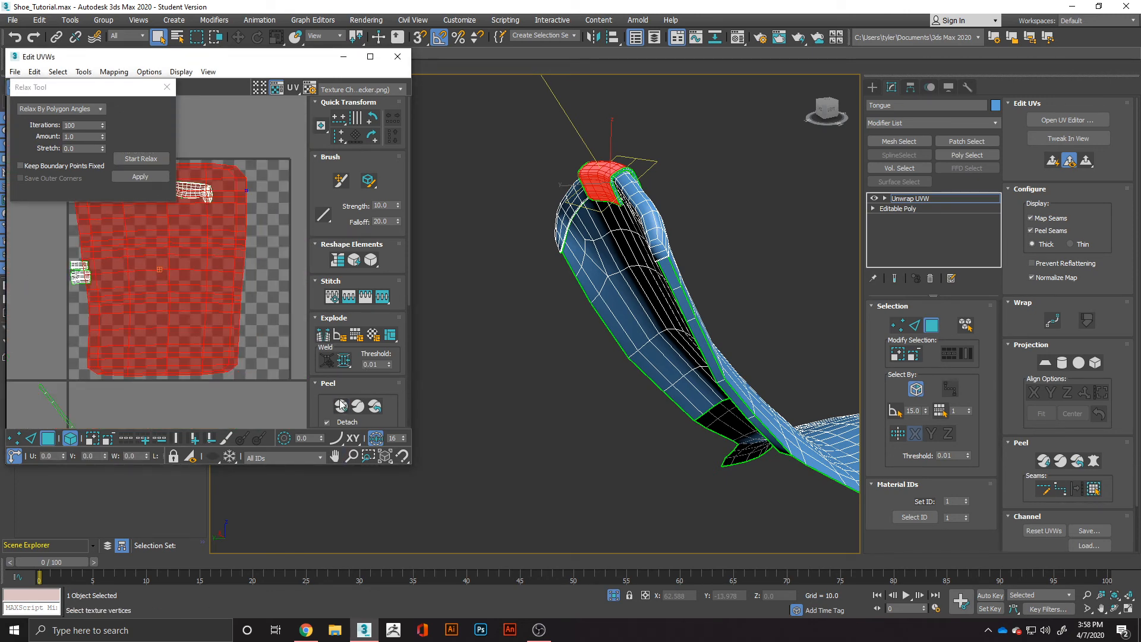
pyautogui.click(133, 160)
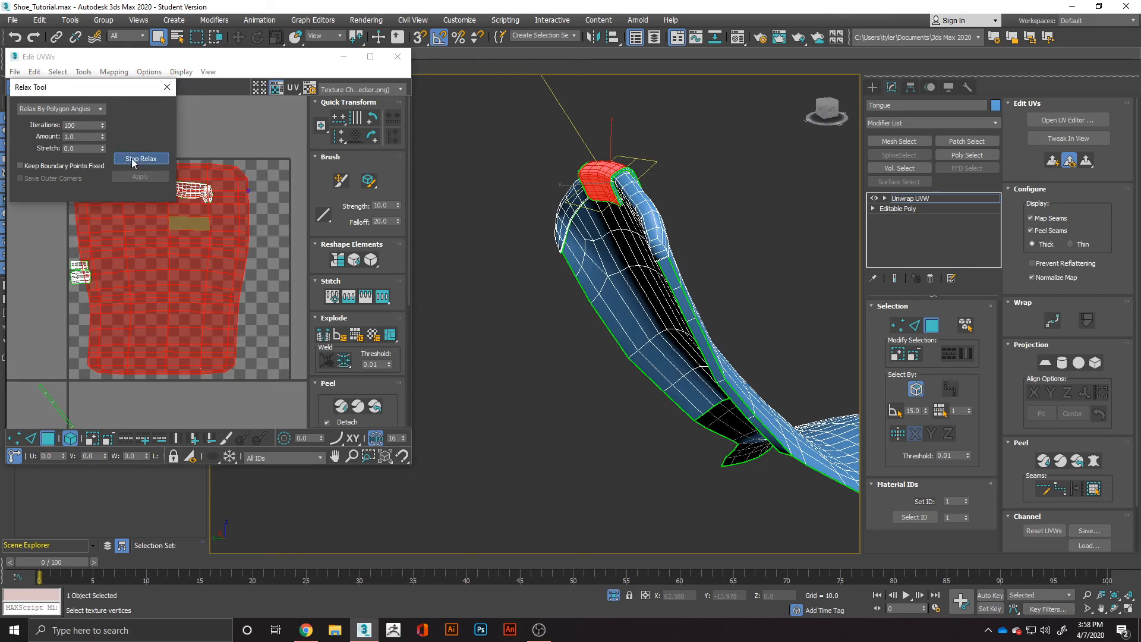
# - Close the Relax Tool and move the peeled tab shell outside the UV tile, past its right edge
pyautogui.click(165, 90)
pyautogui.scroll(-3, 172, 245)
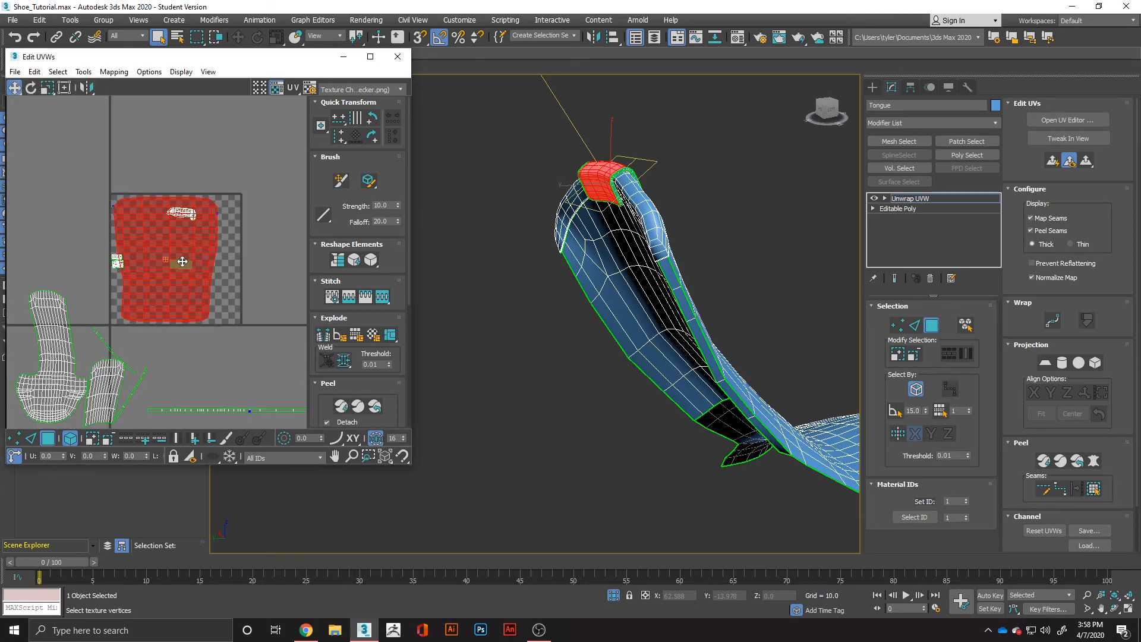
pyautogui.moveTo(180, 262); pyautogui.dragTo(315, 227)
# - Select both small adjacent shells at the UV tile's left edge and check their faces on the model
pyautogui.scroll(7, 116, 264)
pyautogui.click(131, 260)
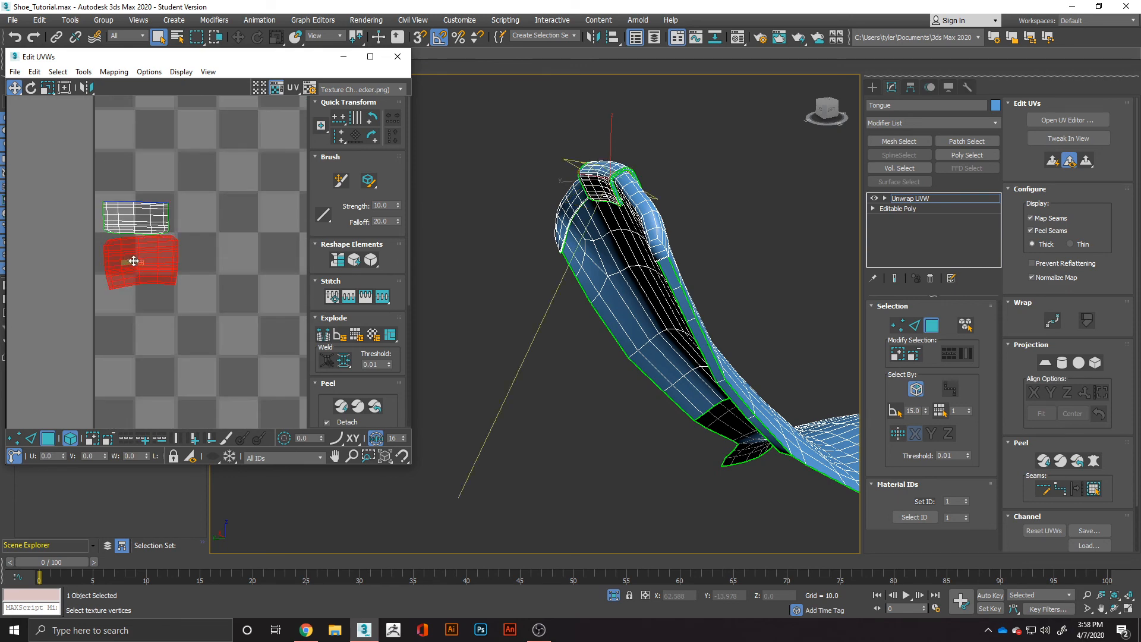
pyautogui.keyDown('alt'); pyautogui.moveTo(657, 199); pyautogui.dragTo(590, 173, button='middle'); pyautogui.keyUp('alt')
pyautogui.moveTo(134, 174); pyautogui.dragTo(166, 334)
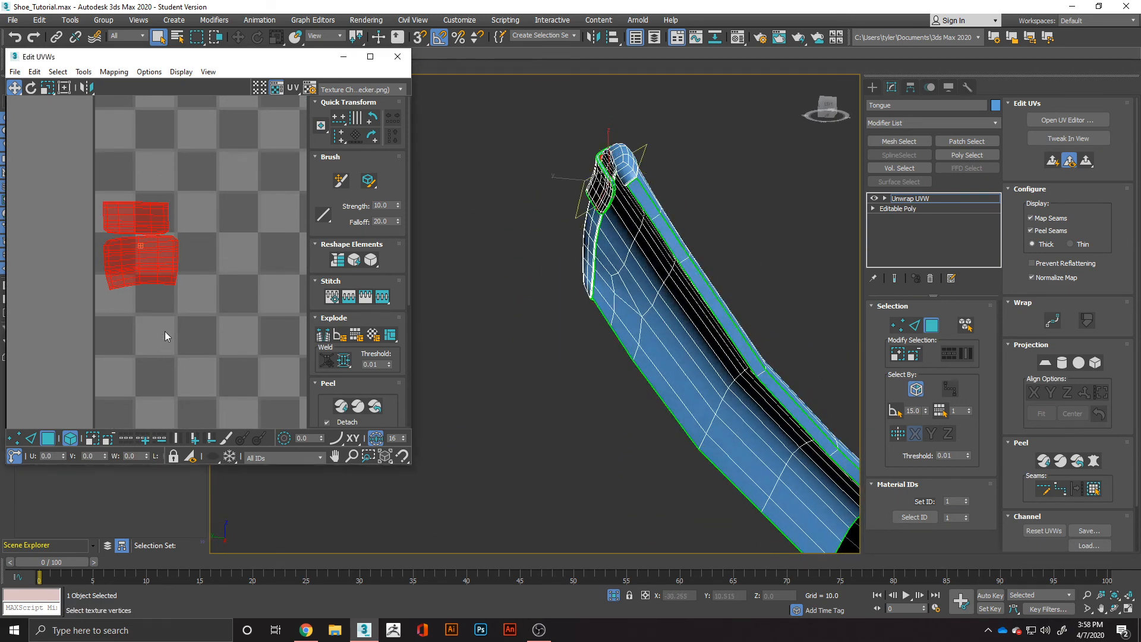
pyautogui.moveTo(74, 161); pyautogui.dragTo(187, 303)
# - Apply a planar projection to the two selected shells so they form one, and exit the projection mode
pyautogui.click(1044, 364)
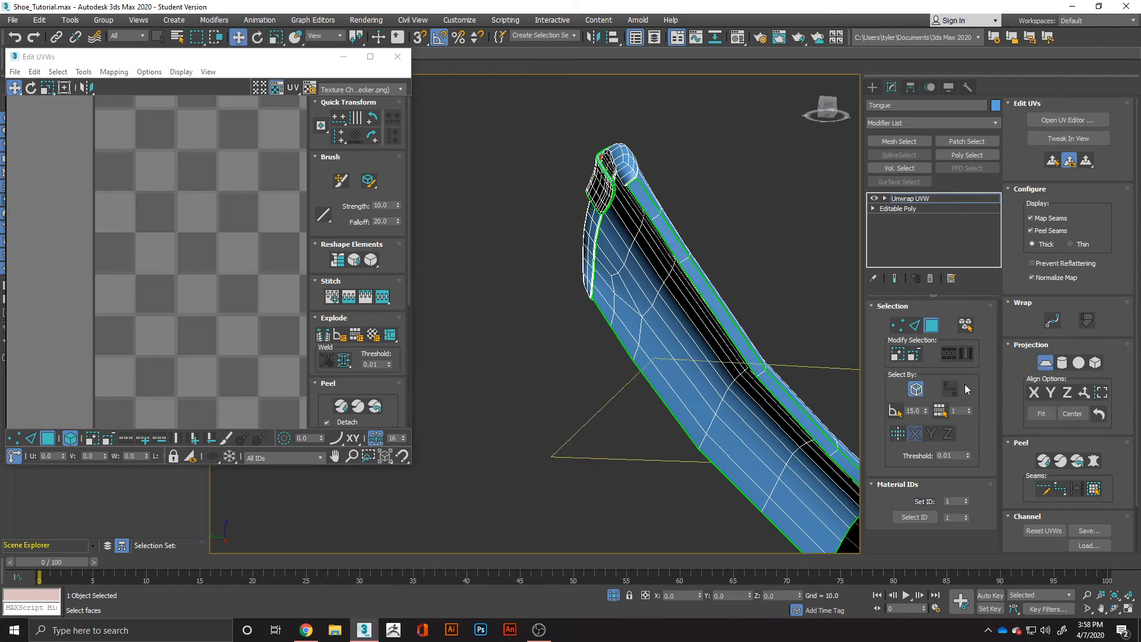
pyautogui.scroll(-3, 267, 220)
pyautogui.scroll(-6, 261, 215)
pyautogui.moveTo(247, 211); pyautogui.dragTo(112, 202, button='middle')
pyautogui.scroll(10, 206, 199)
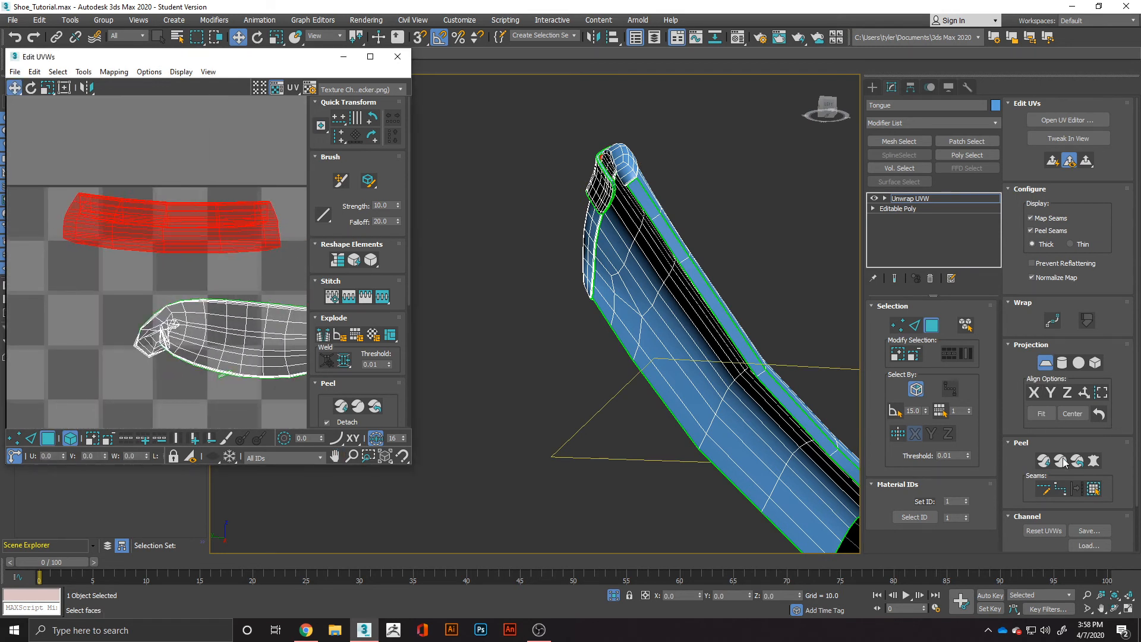
pyautogui.click(1046, 365)
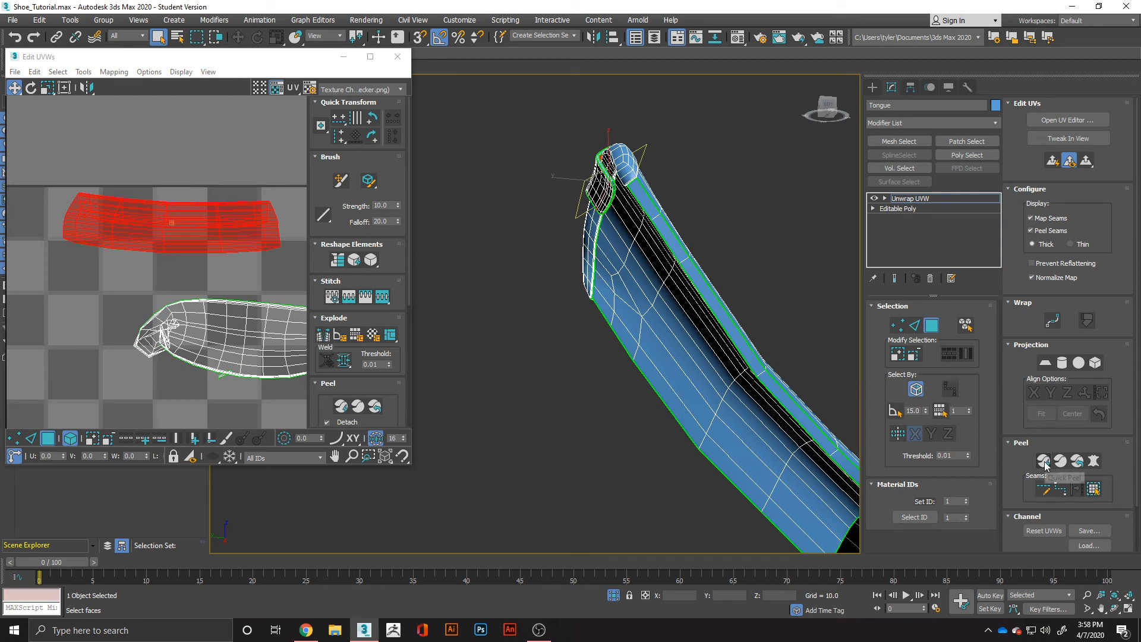
# - Quick Peel the newly projected shell and relax it by polygon angles with an amount of 1.0
pyautogui.click(1037, 461)
pyautogui.scroll(-9, 240, 275)
pyautogui.moveTo(230, 268); pyautogui.dragTo(163, 197, button='middle')
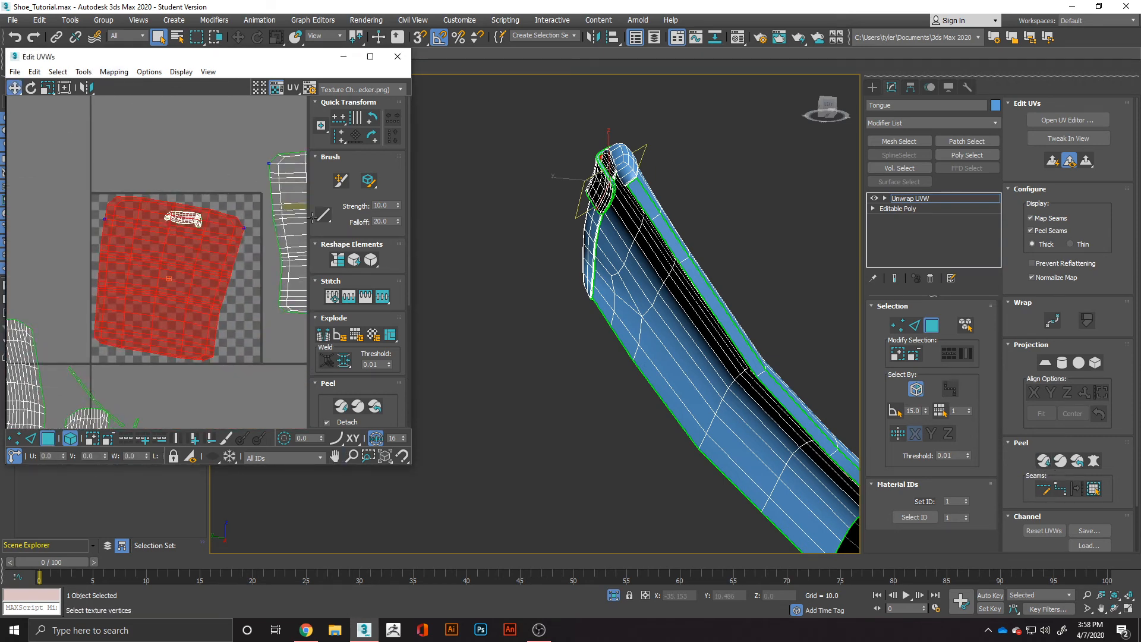
pyautogui.click(83, 71)
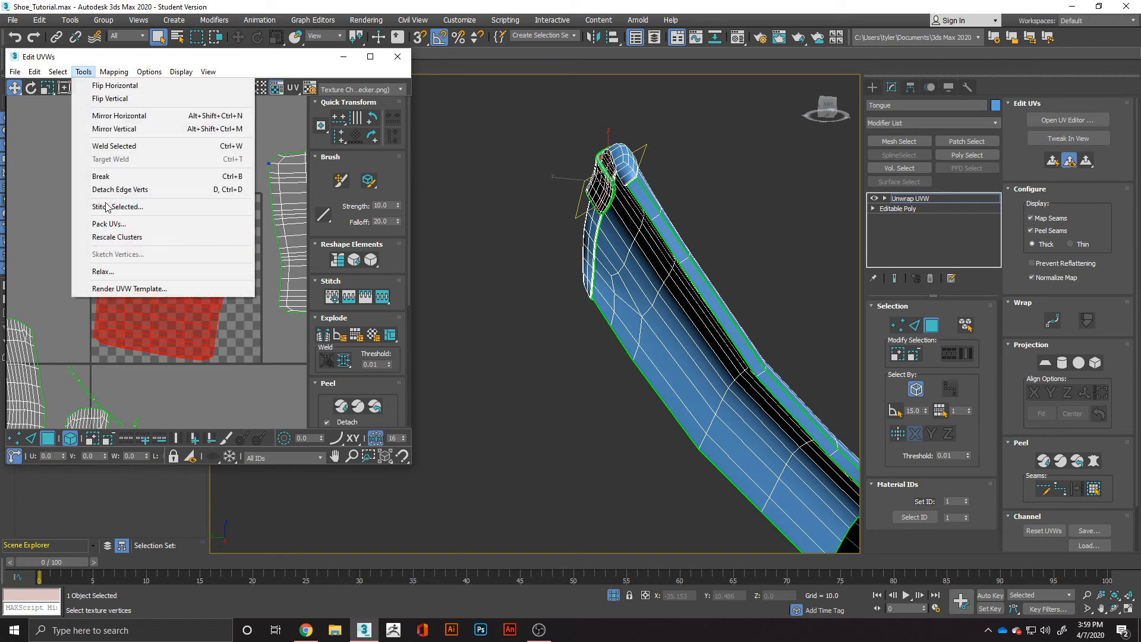
pyautogui.click(112, 270)
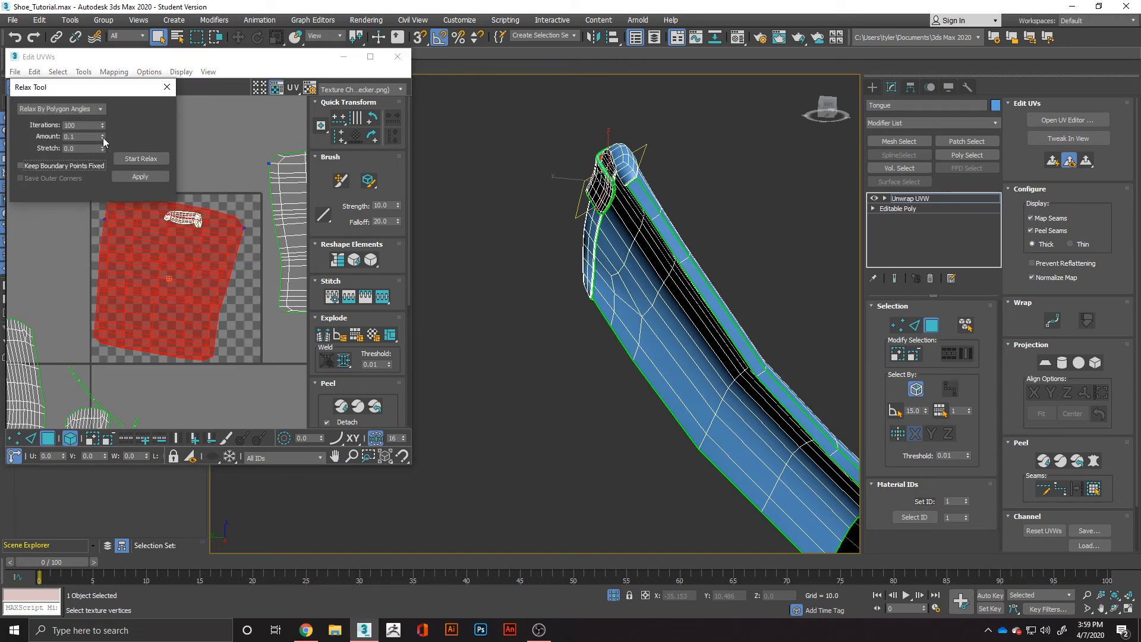
pyautogui.moveTo(104, 140); pyautogui.dragTo(103, 132)
pyautogui.click(141, 159)
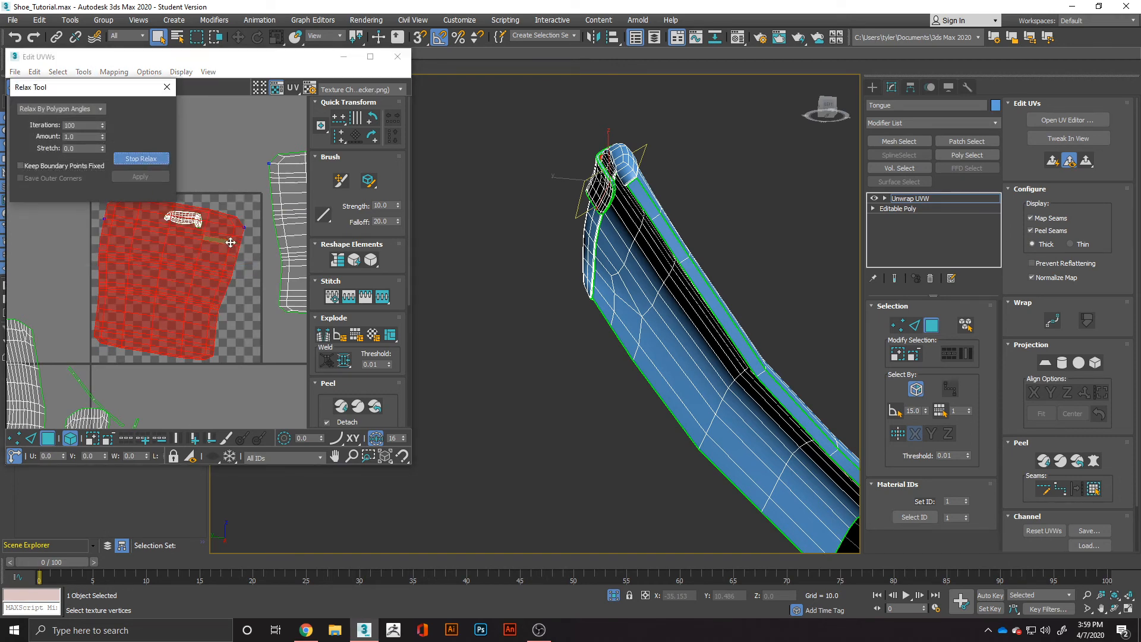
pyautogui.click(141, 159)
# - Move the relaxed shell outside the UV tile, past its left edge, and close the Relax Tool
pyautogui.scroll(-3, 219, 215)
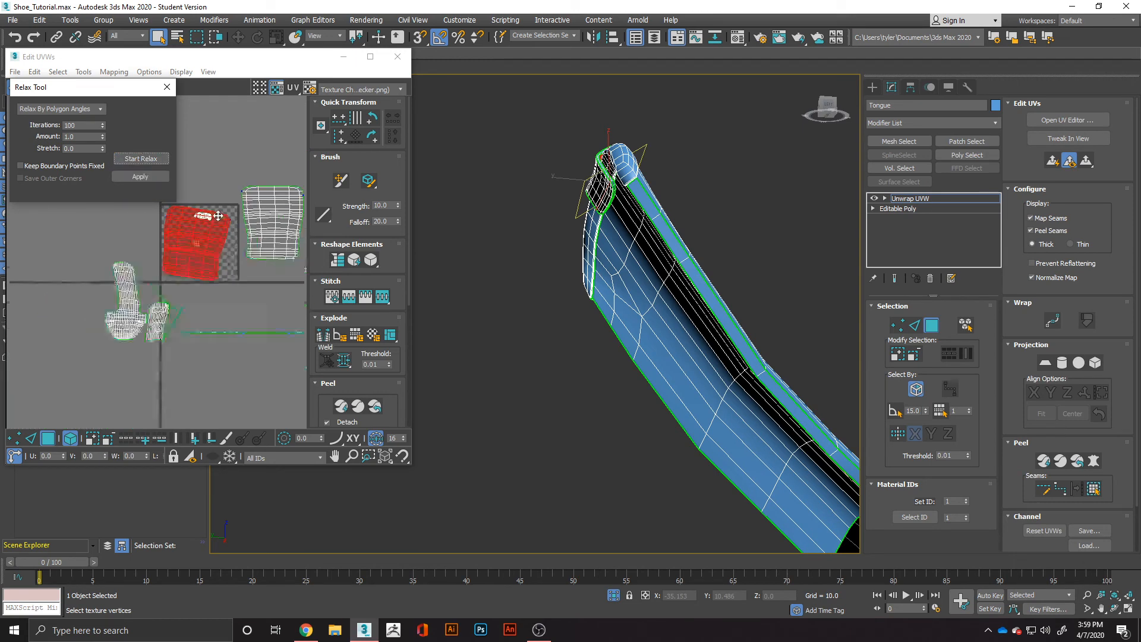
pyautogui.scroll(-2, 218, 215)
pyautogui.moveTo(205, 213); pyautogui.dragTo(141, 197)
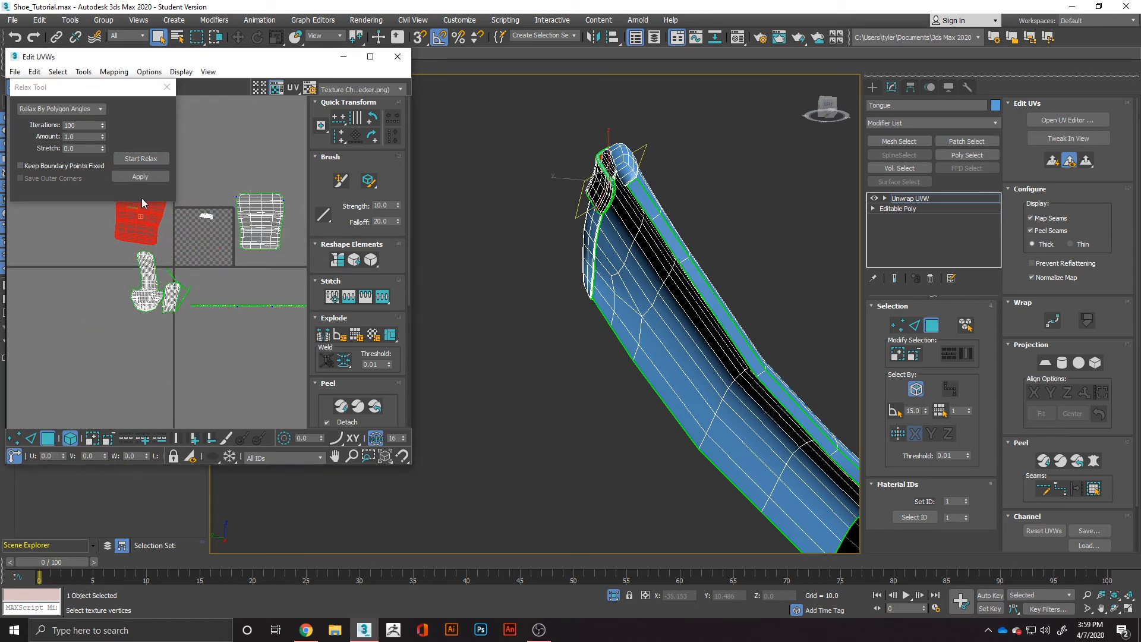
pyautogui.click(172, 87)
# - Apply a planar projection to the small rim shell remaining inside the UV tile, then Quick Peel it
pyautogui.scroll(4, 211, 191)
pyautogui.click(191, 237)
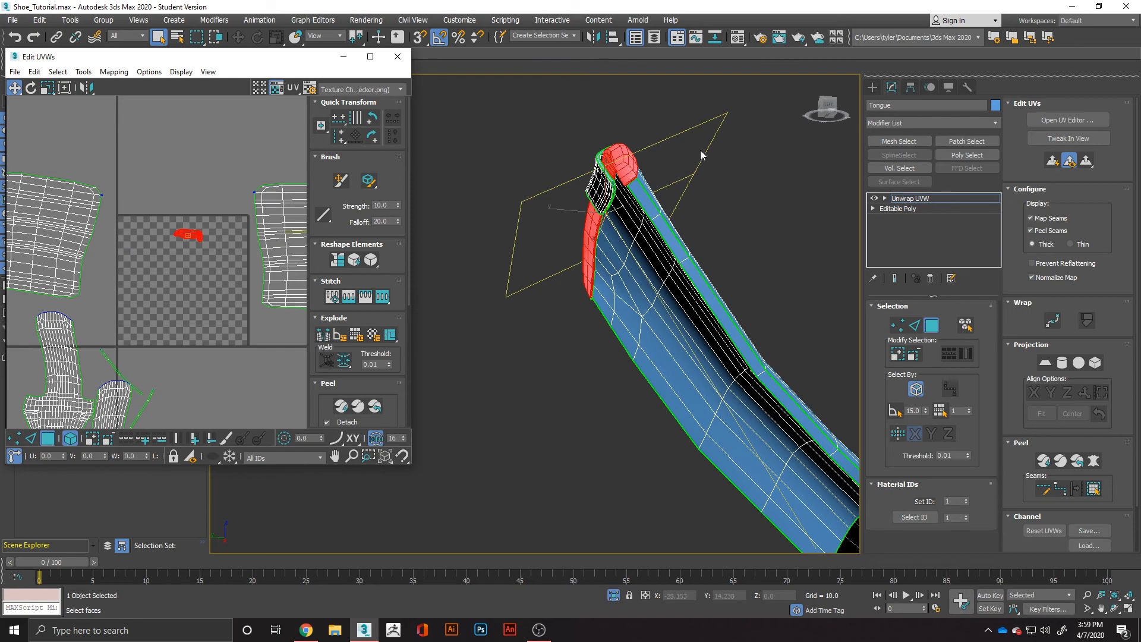
pyautogui.keyDown('alt'); pyautogui.moveTo(701, 154); pyautogui.dragTo(861, 153, button='middle'); pyautogui.keyUp('alt')
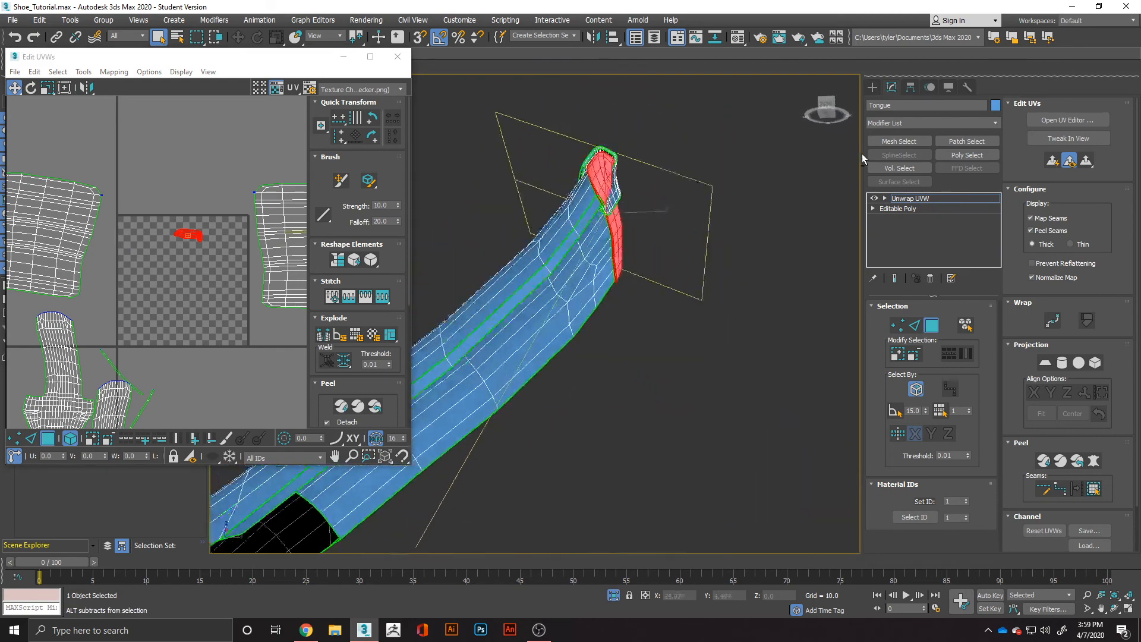
pyautogui.scroll(6, 710, 174)
pyautogui.scroll(-3, 685, 171)
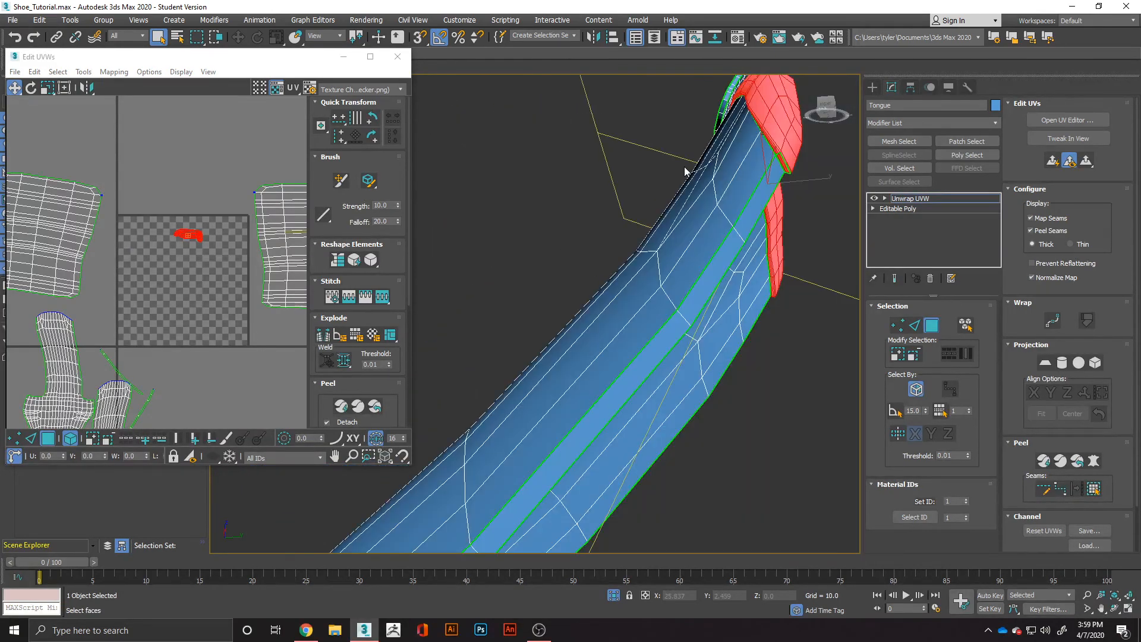
pyautogui.scroll(-3, 685, 171)
pyautogui.keyDown('alt'); pyautogui.moveTo(724, 170); pyautogui.dragTo(737, 161, button='middle'); pyautogui.keyUp('alt')
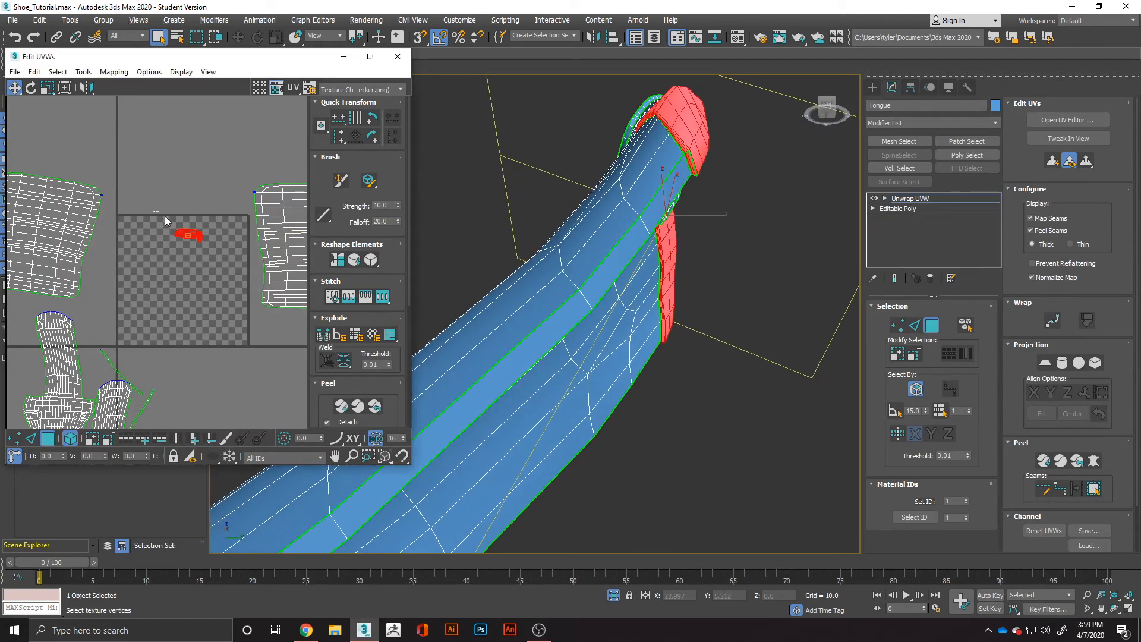
pyautogui.click(1045, 364)
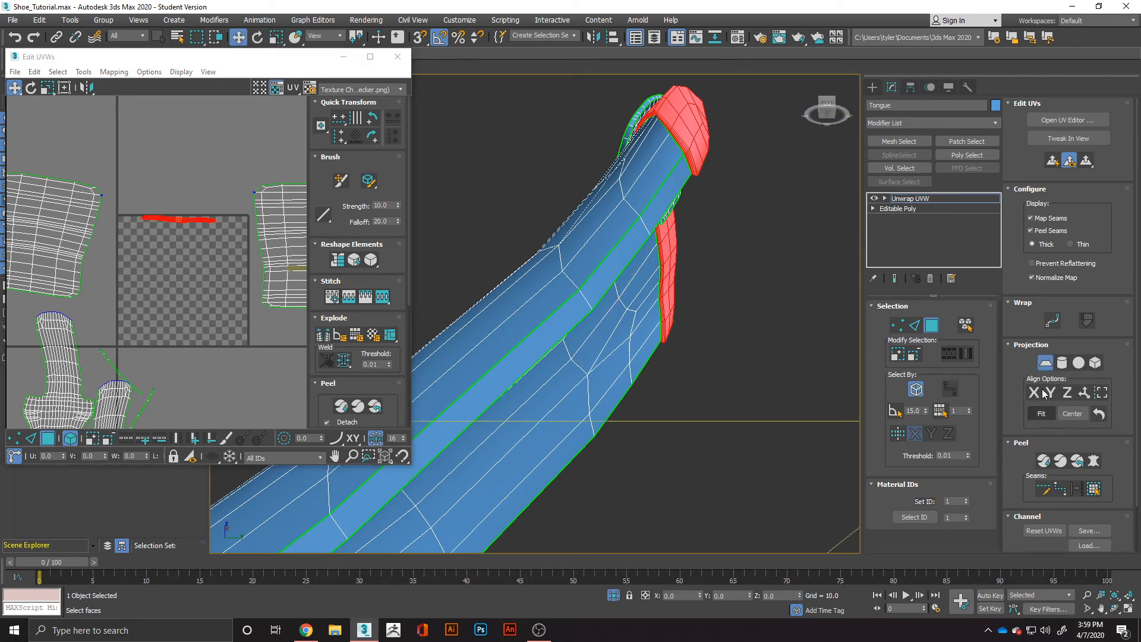
pyautogui.click(1045, 364)
pyautogui.click(1044, 461)
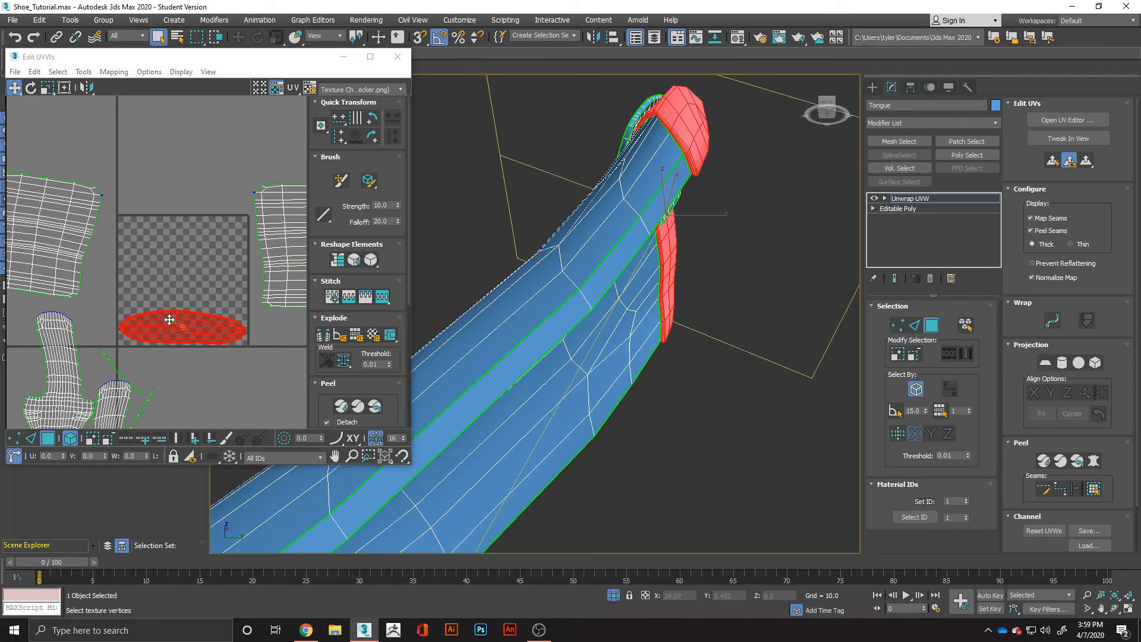
# - Switch the UV editor's background from the Texture Checker to the CheckerPattern map and view it on the tongue
pyautogui.scroll(4, 171, 325)
pyautogui.click(344, 90)
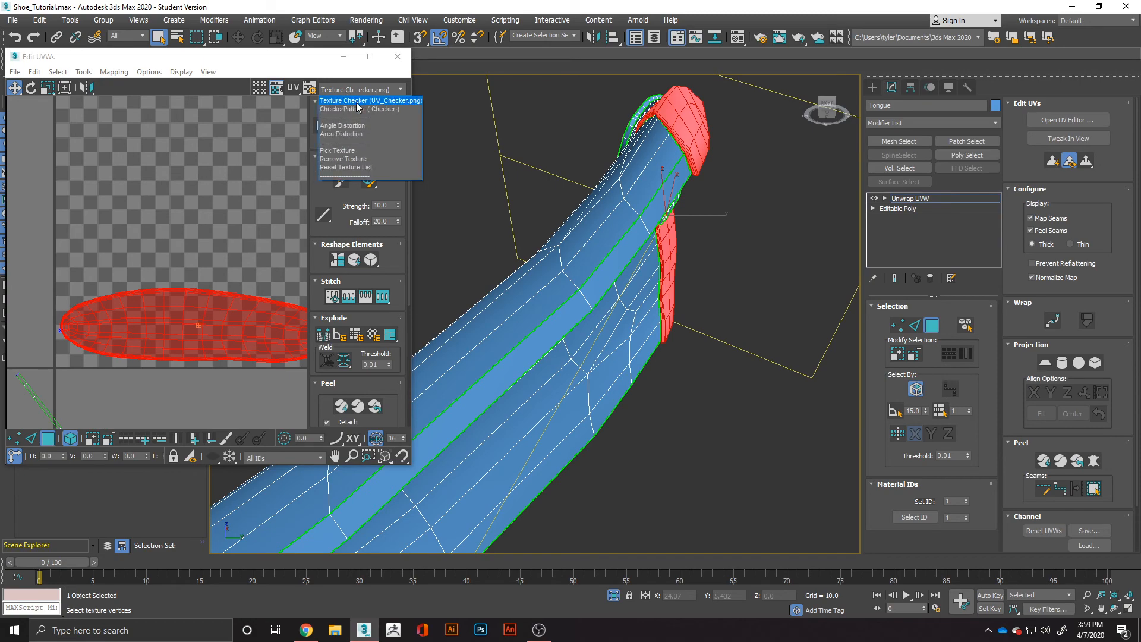
pyautogui.click(358, 109)
pyautogui.keyDown('alt'); pyautogui.moveTo(759, 210); pyautogui.dragTo(999, 291, button='middle'); pyautogui.keyUp('alt')
# - Relax the peeled rim shell by polygon angles with an amount of 1.0
pyautogui.click(83, 72)
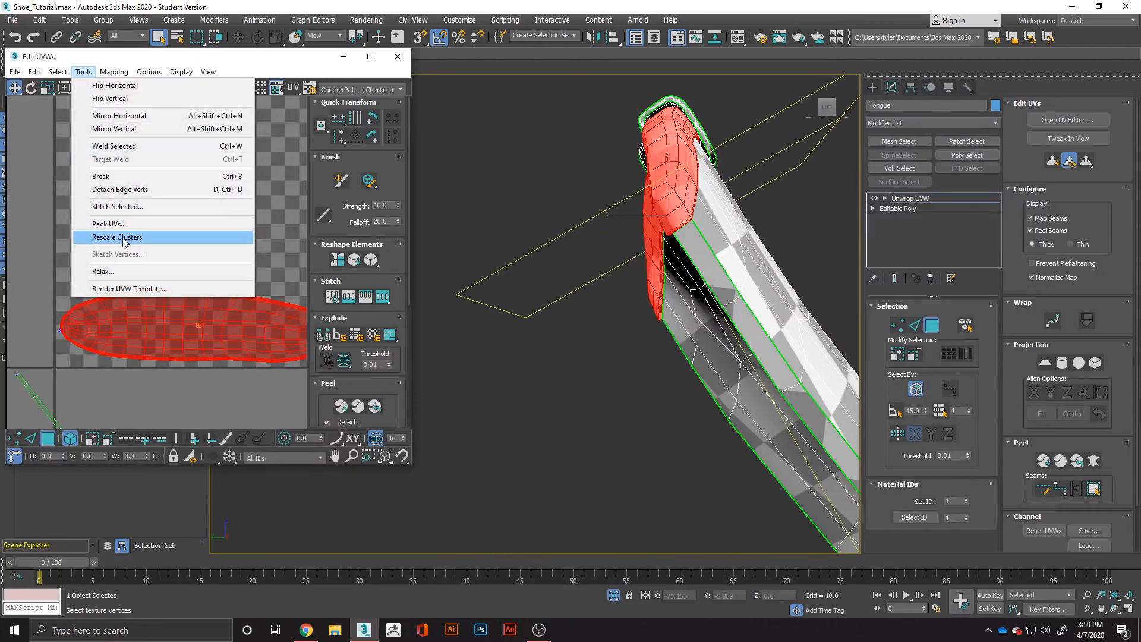
pyautogui.click(101, 272)
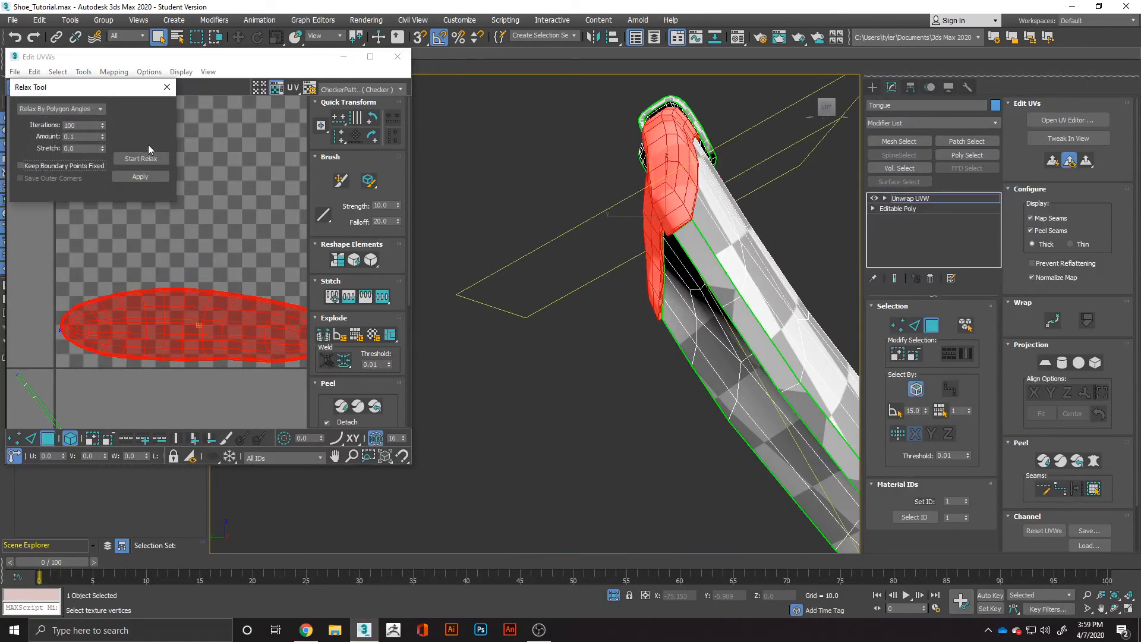
pyautogui.click(101, 134)
pyautogui.click(134, 162)
pyautogui.scroll(-2, 167, 339)
pyautogui.moveTo(189, 341); pyautogui.dragTo(129, 333, button='middle')
pyautogui.scroll(1, 143, 334)
# - Check the rim's faces on the model, relax the shell once more, and close the Relax Tool
pyautogui.keyDown('alt'); pyautogui.moveTo(790, 225); pyautogui.dragTo(523, 234, button='middle'); pyautogui.keyUp('alt')
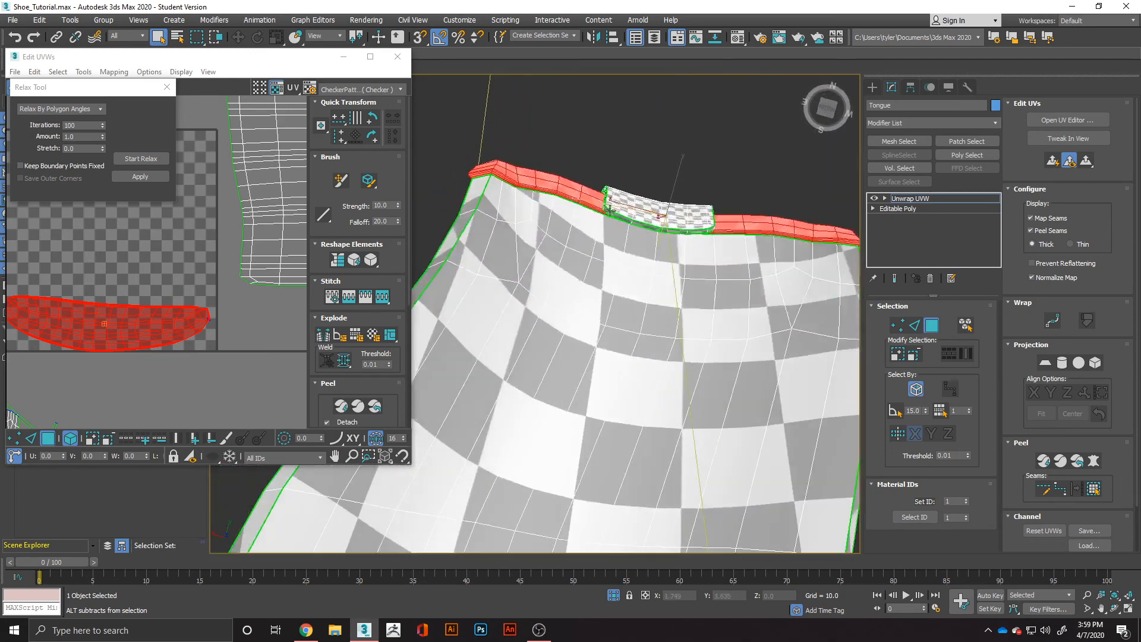
pyautogui.scroll(3, 520, 222)
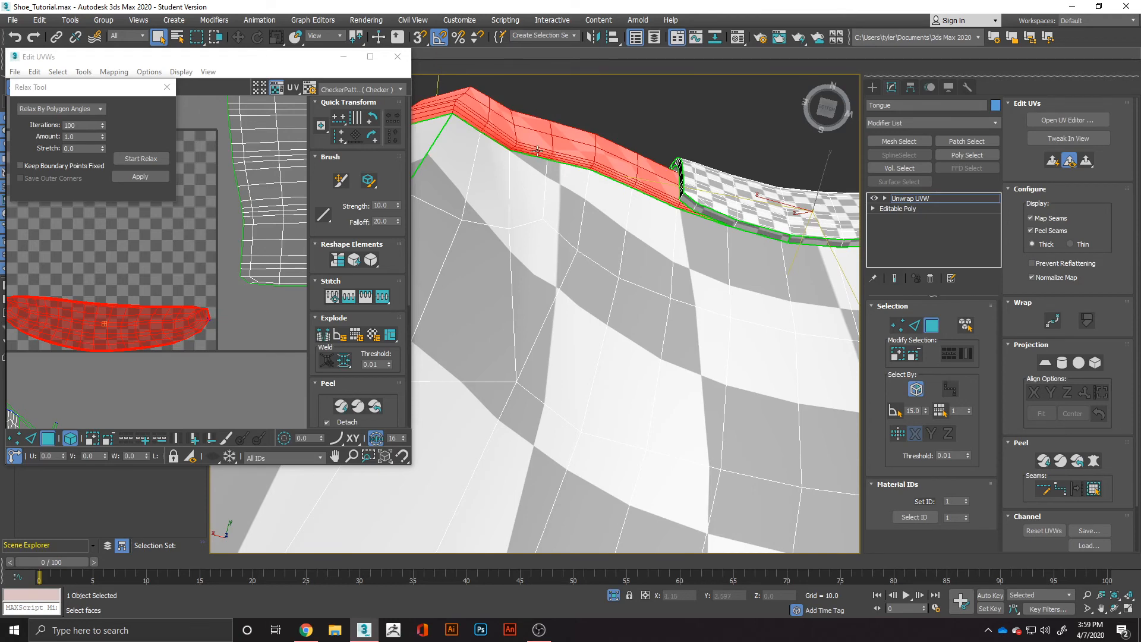
pyautogui.keyDown('alt'); pyautogui.moveTo(537, 151); pyautogui.dragTo(553, 268, button='middle'); pyautogui.keyUp('alt')
pyautogui.scroll(-5, 553, 267)
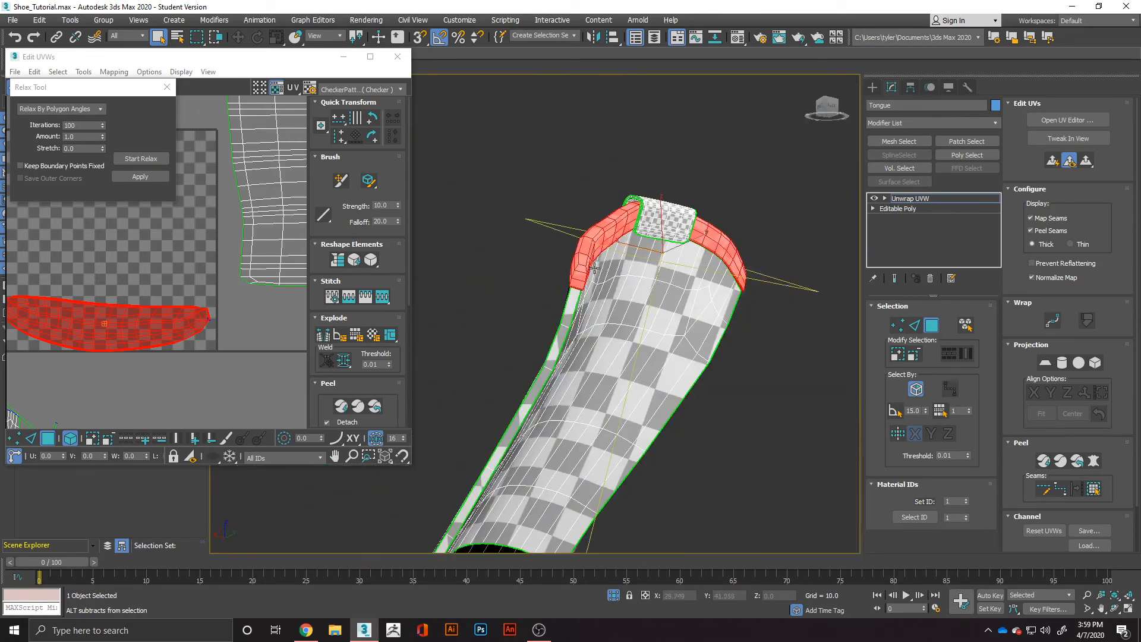
pyautogui.click(133, 158)
pyautogui.click(148, 158)
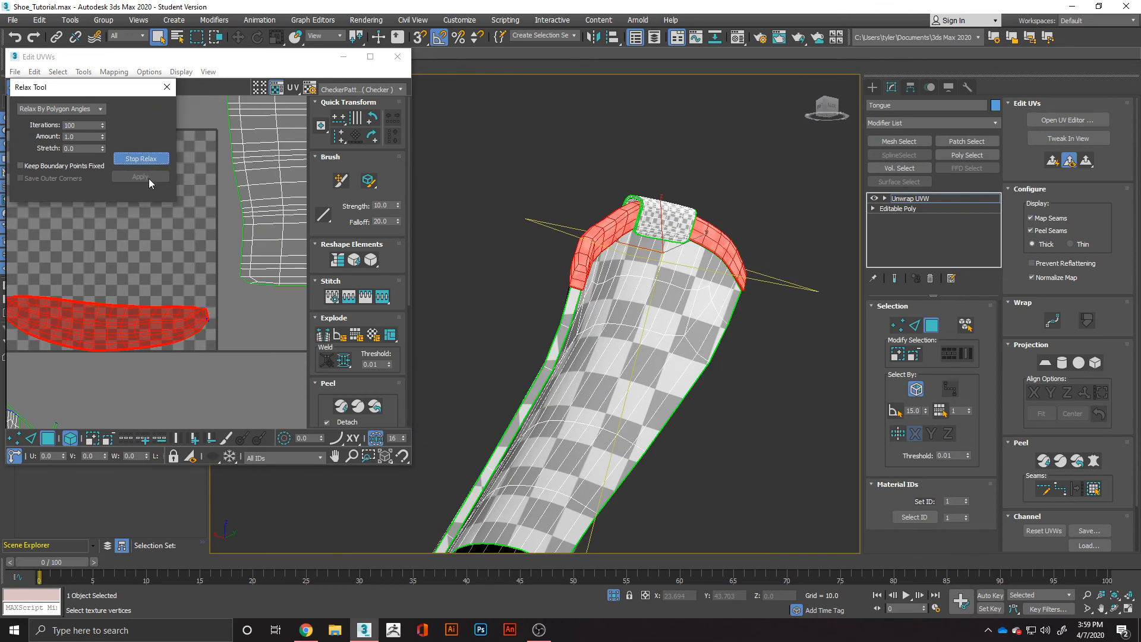
pyautogui.click(167, 89)
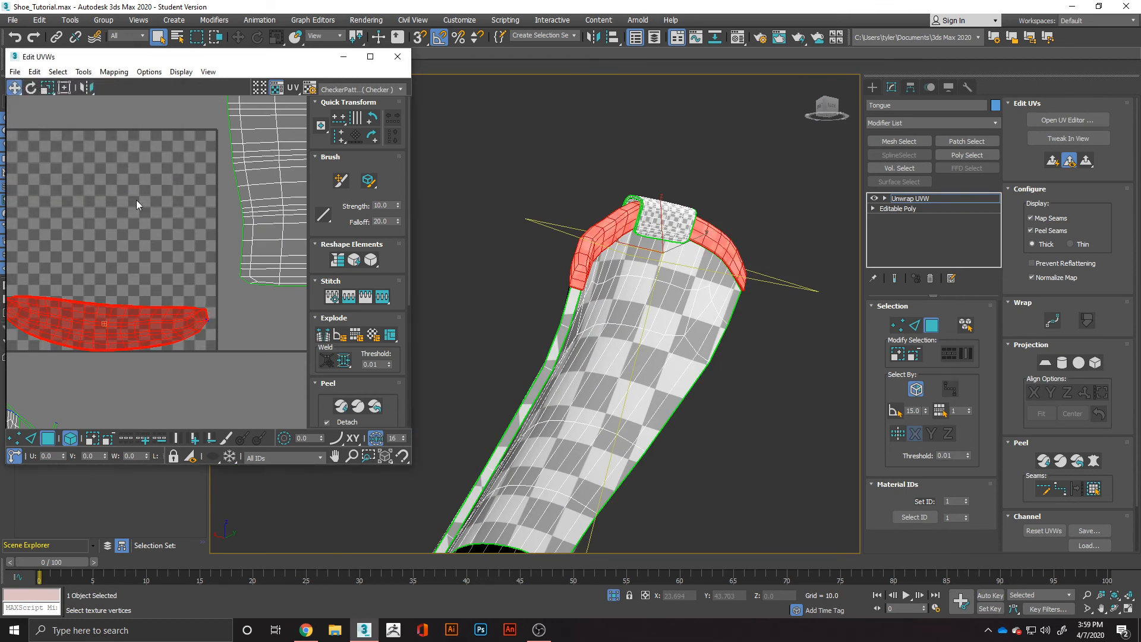
# - Examine the checker pattern over the whole tongue for stretching
pyautogui.scroll(-5, 137, 200)
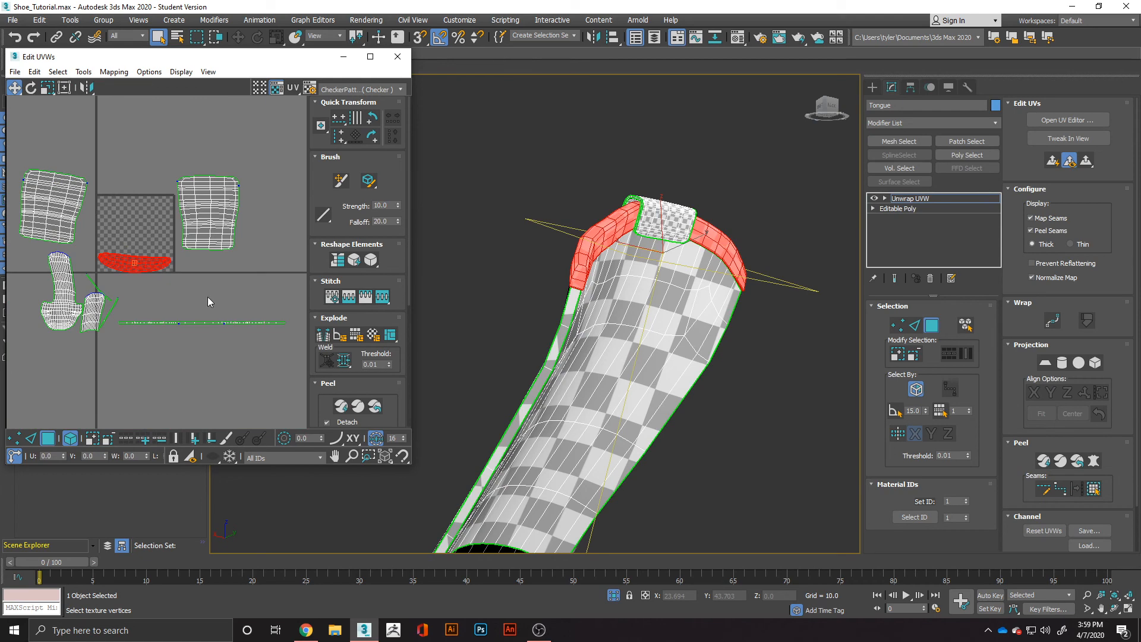
pyautogui.click(750, 458)
pyautogui.keyDown('alt'); pyautogui.moveTo(749, 457); pyautogui.dragTo(734, 496, button='middle'); pyautogui.keyUp('alt')
pyautogui.moveTo(641, 467); pyautogui.dragTo(703, 270, button='middle')
pyautogui.scroll(-5, 679, 336)
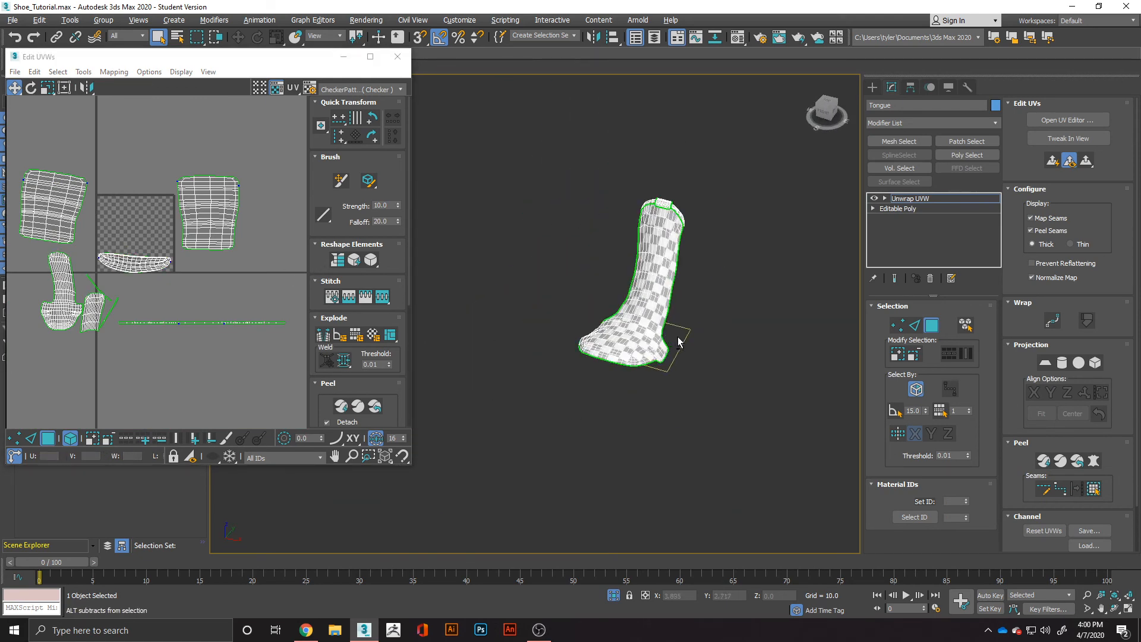
pyautogui.moveTo(677, 341)
pyautogui.keyDown('alt'); pyautogui.mouseDown(button='middle')
pyautogui.moveTo(454, 274)
pyautogui.moveTo(609, 344)
pyautogui.moveTo(672, 343)
pyautogui.mouseUp(button='middle'); pyautogui.keyUp('alt')
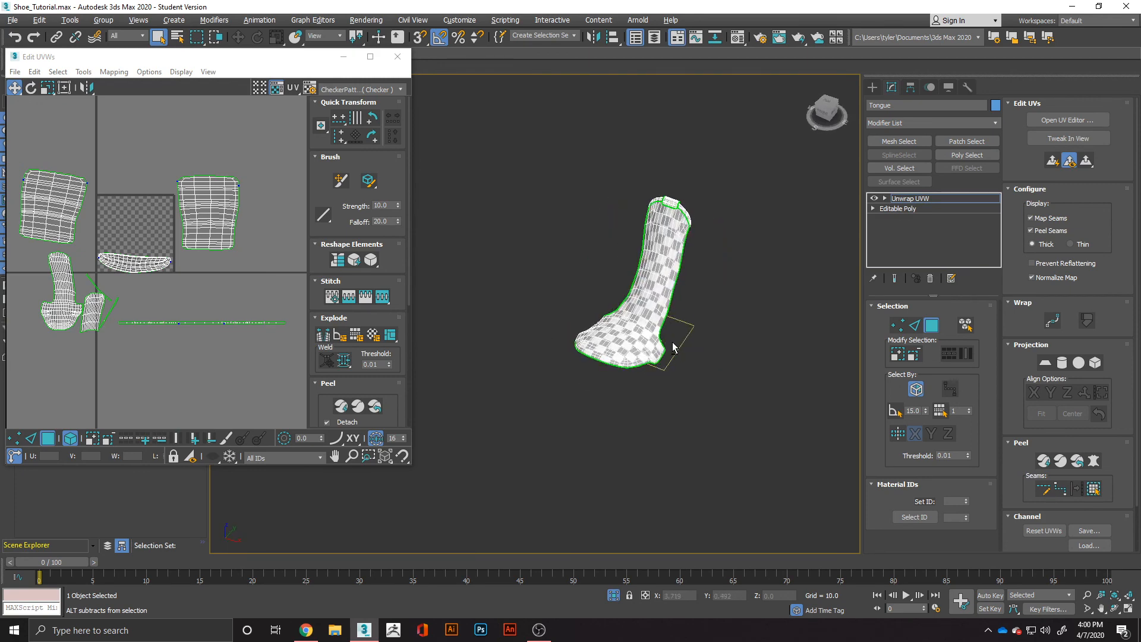
pyautogui.hotkey('ctrl', 'a')
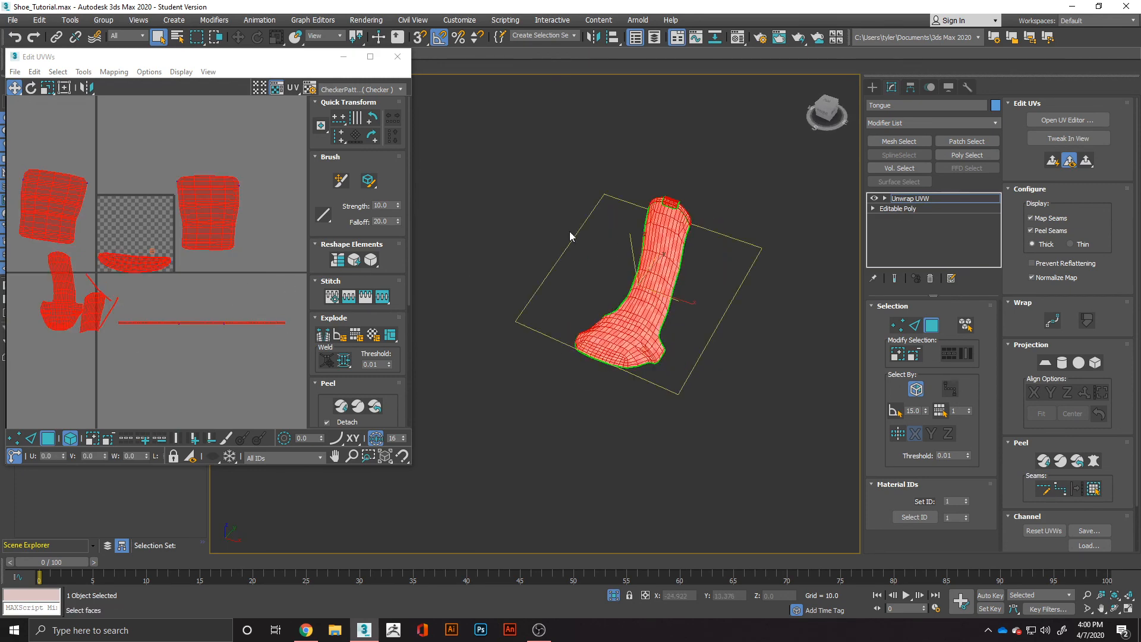
pyautogui.scroll(6, 645, 240)
pyautogui.click(69, 355)
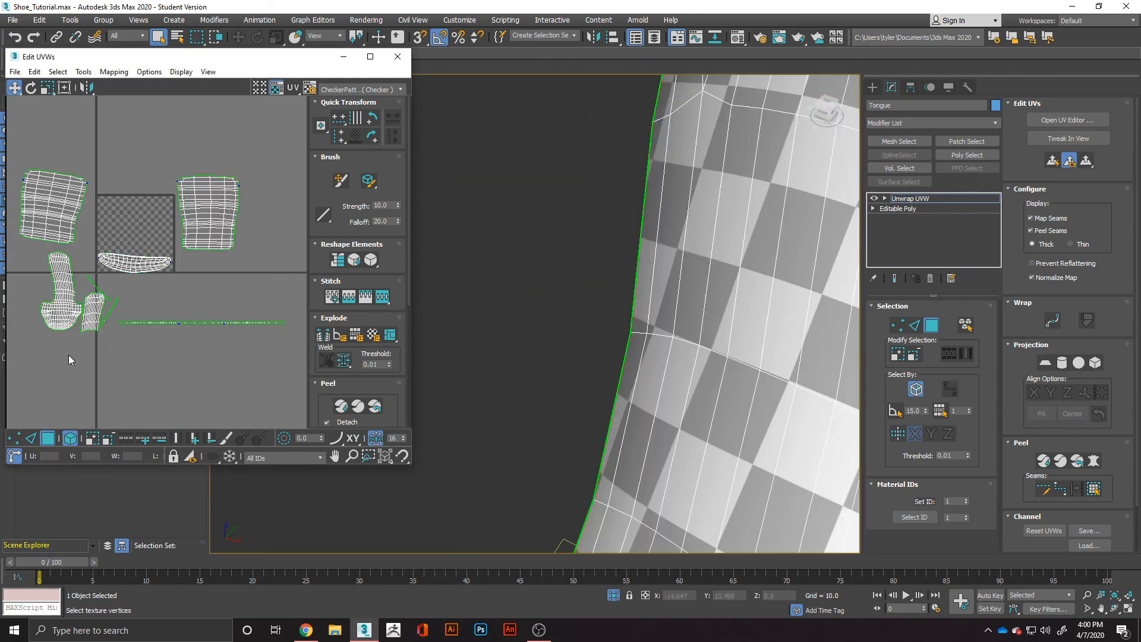
# - Select the long tongue shell and the tab shell in turn and compare the tab's checker size with the surrounding faces
pyautogui.click(62, 310)
pyautogui.press('z')
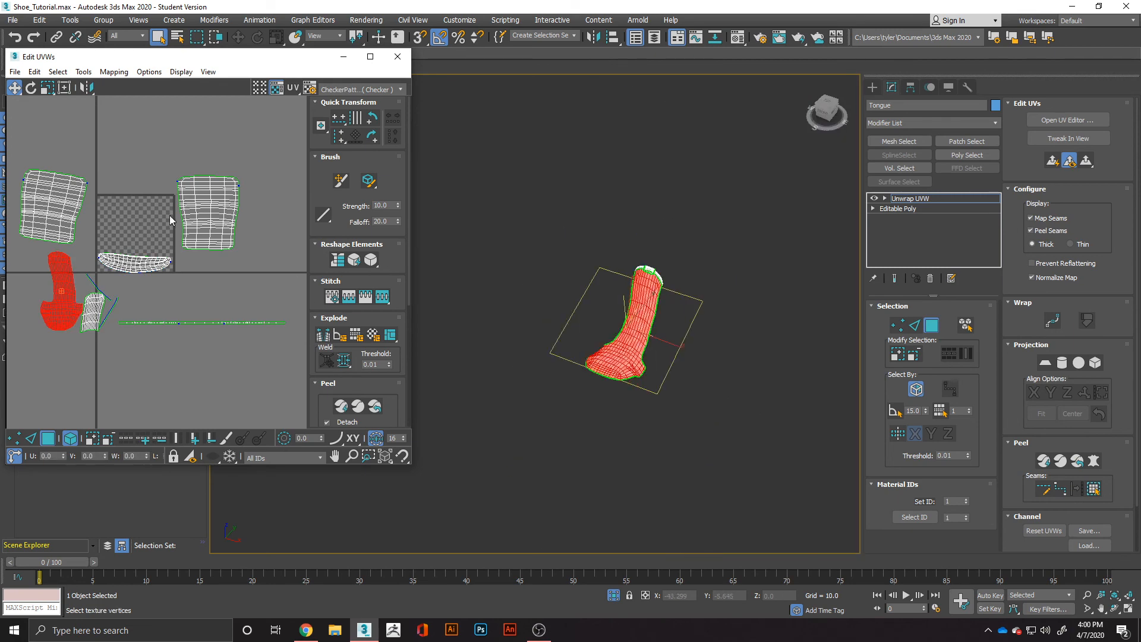
pyautogui.click(215, 208)
pyautogui.scroll(6, 697, 266)
pyautogui.moveTo(486, 315); pyautogui.dragTo(582, 307, button='middle')
pyautogui.scroll(5, 592, 309)
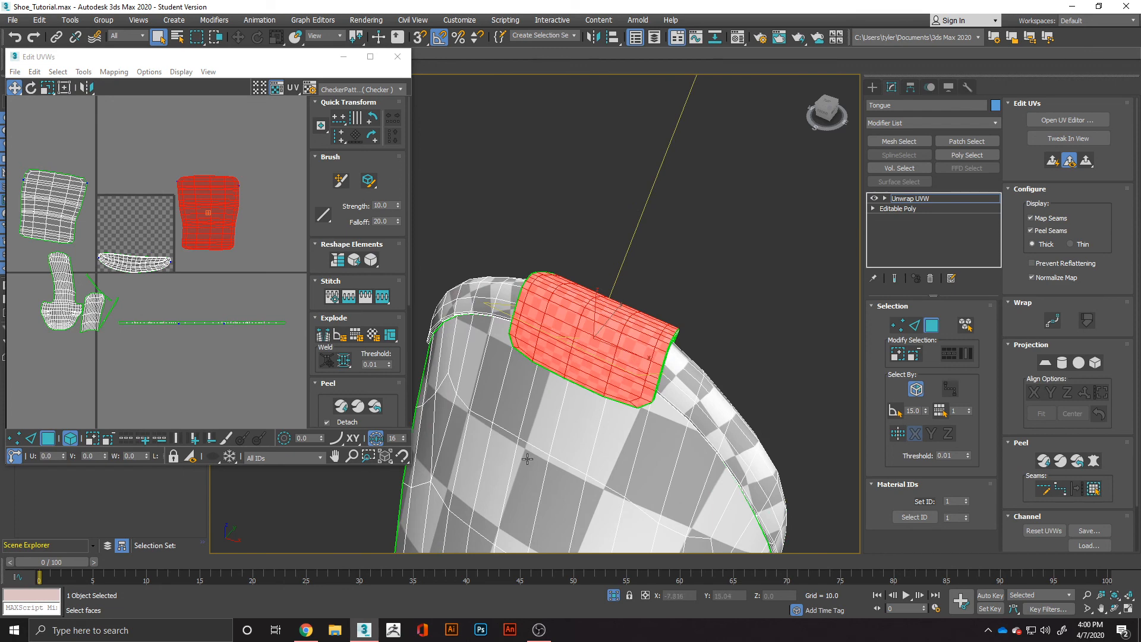
pyautogui.click(596, 343)
pyautogui.click(641, 401)
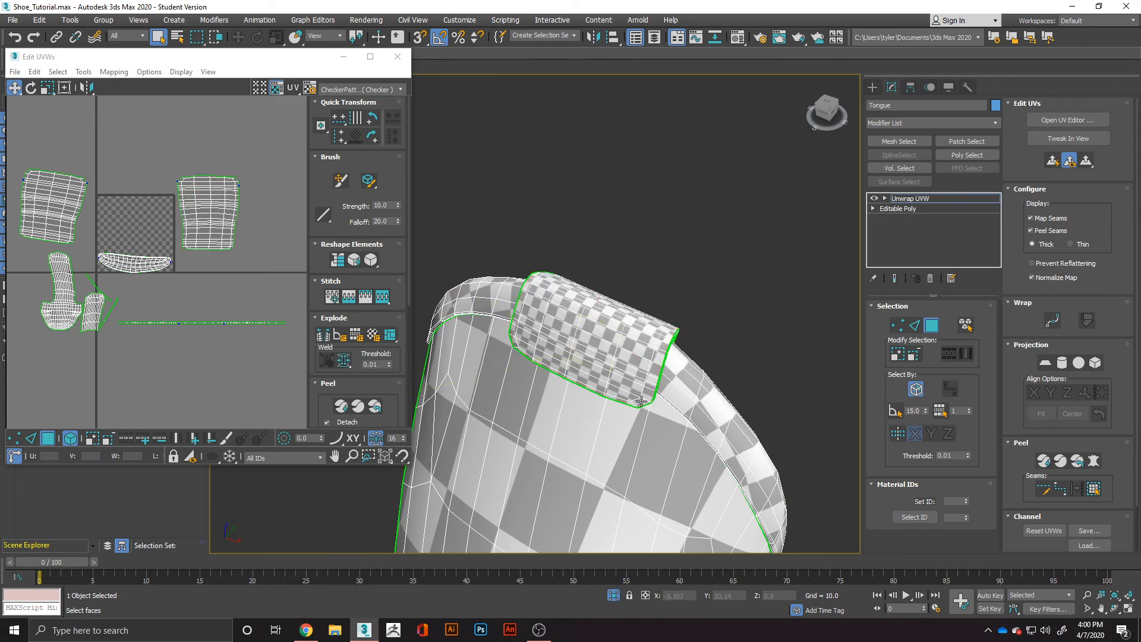
# - Select all of the tongue's UV shells and open the custom packing settings
pyautogui.scroll(-4, 70, 204)
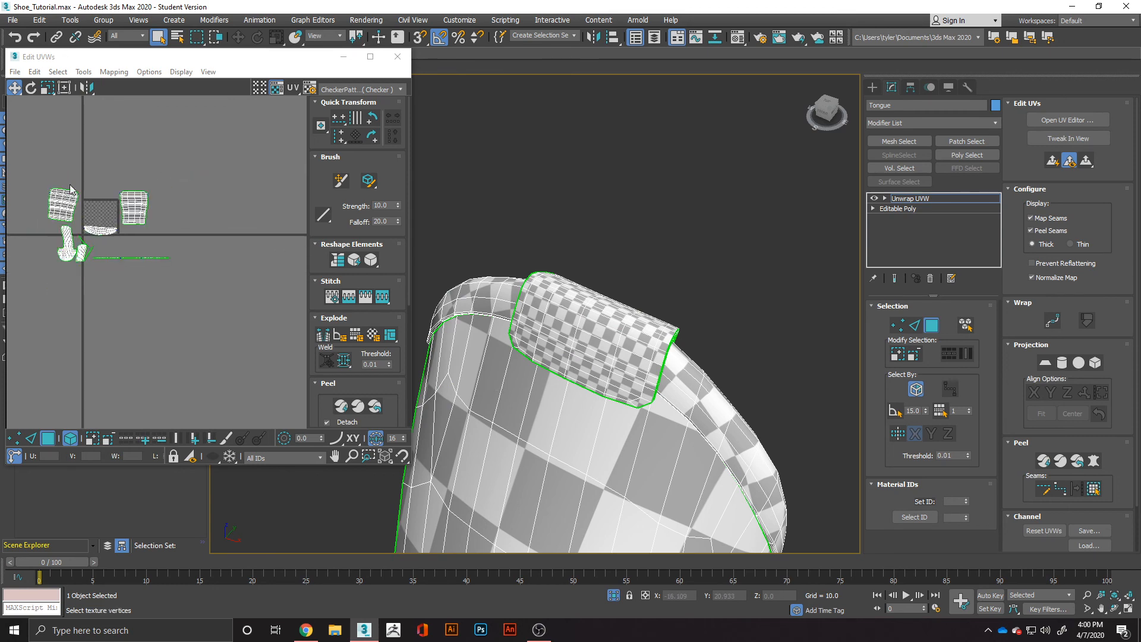
pyautogui.moveTo(28, 159); pyautogui.dragTo(215, 294)
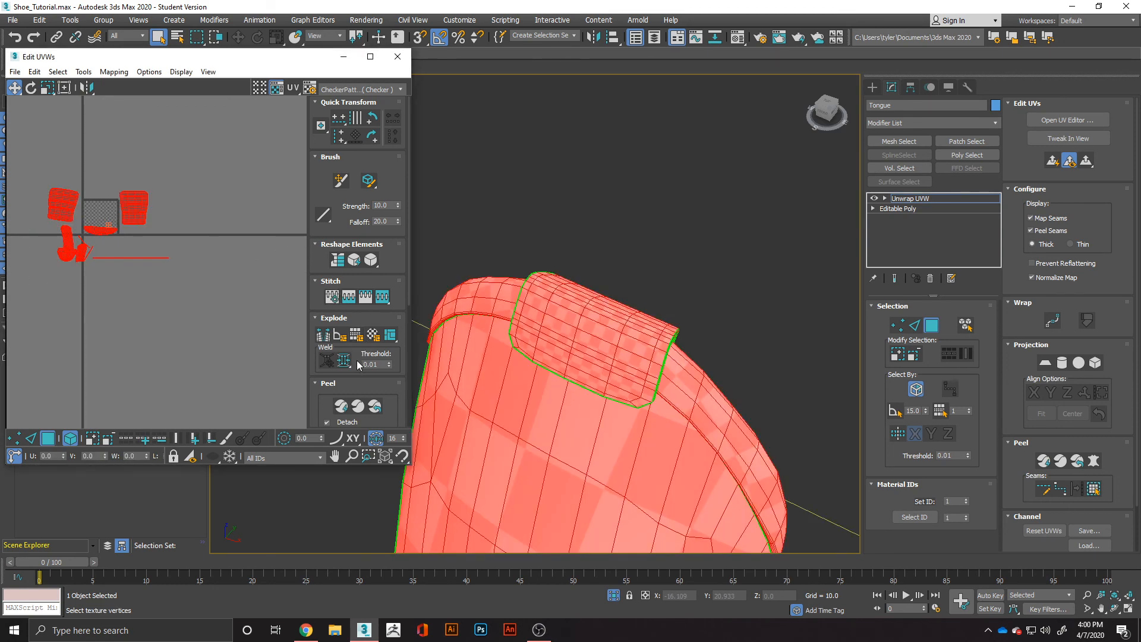
pyautogui.scroll(-5, 360, 371)
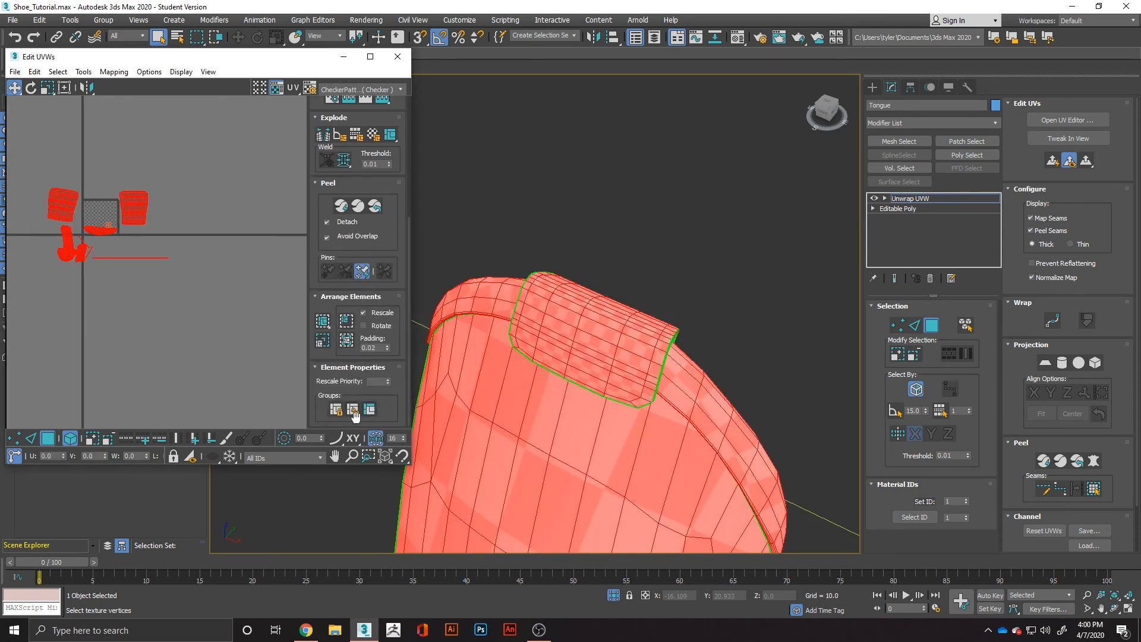
pyautogui.scroll(2, 382, 320)
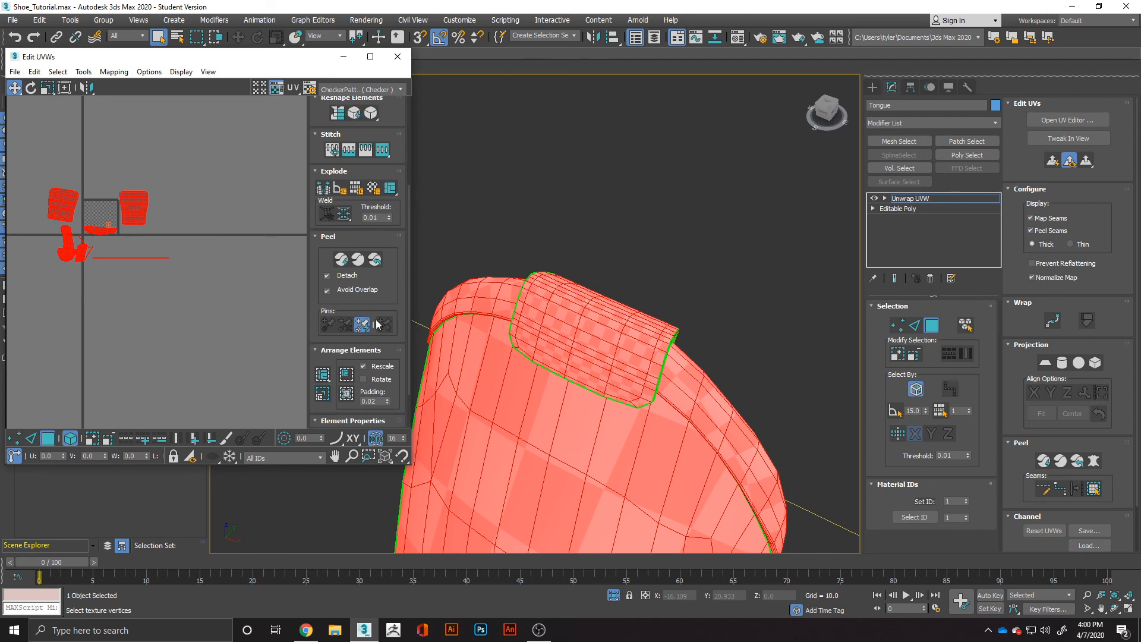
pyautogui.click(324, 375)
pyautogui.click(323, 390)
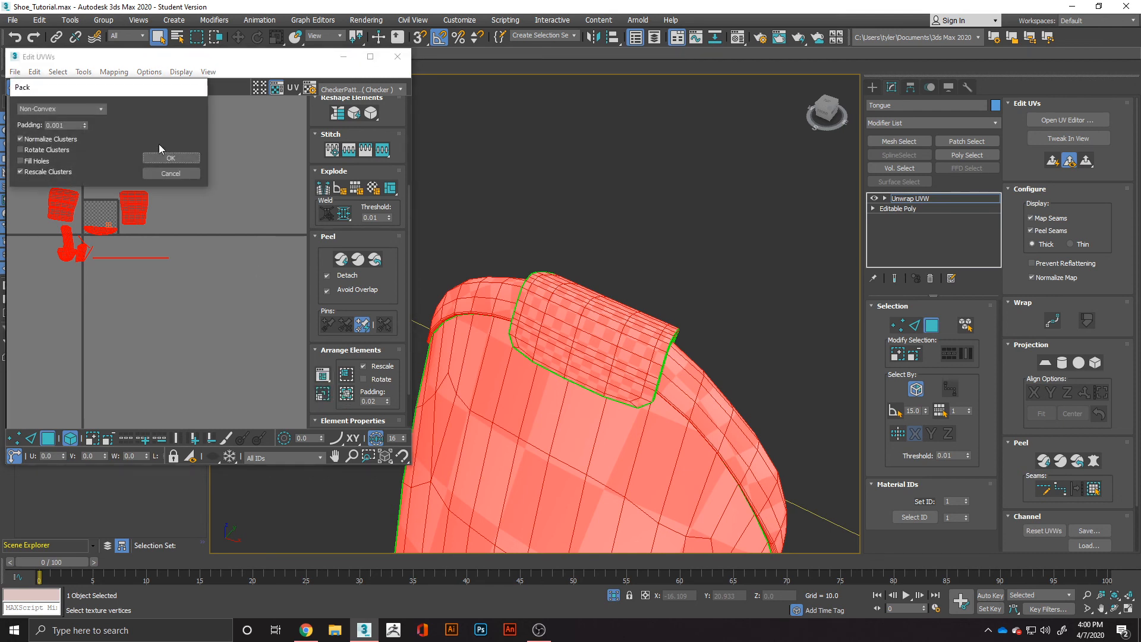
# - Enable Fill Holes and Rotate Clusters and pack all selected shells into the UV tile
pyautogui.click(20, 160)
pyautogui.click(20, 149)
pyautogui.click(62, 125)
pyautogui.click(165, 158)
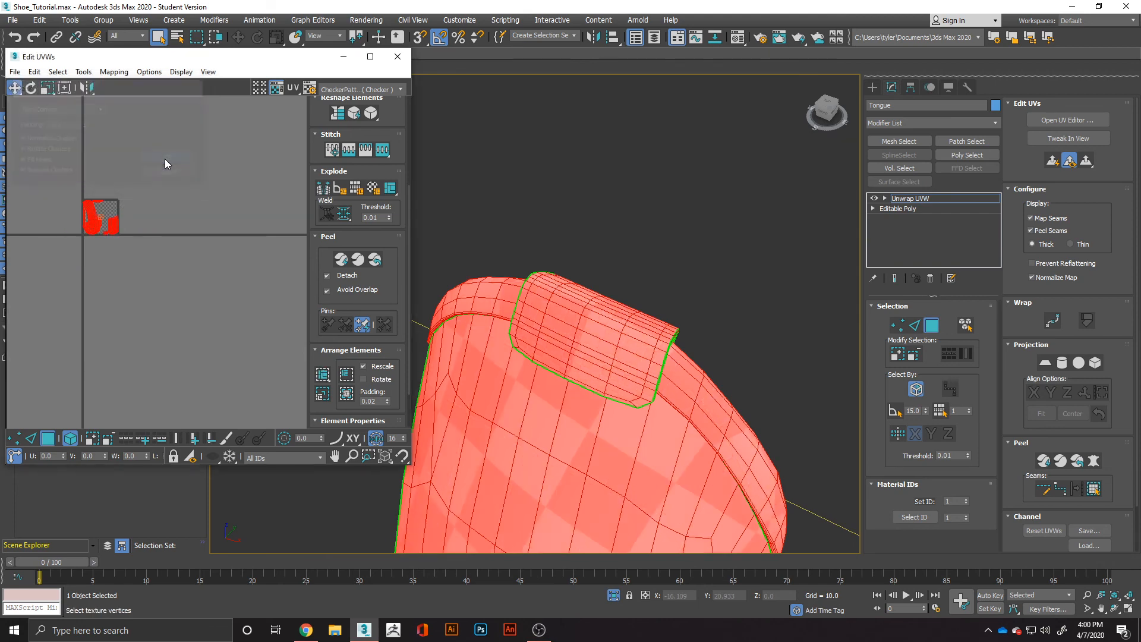
pyautogui.scroll(8, 103, 226)
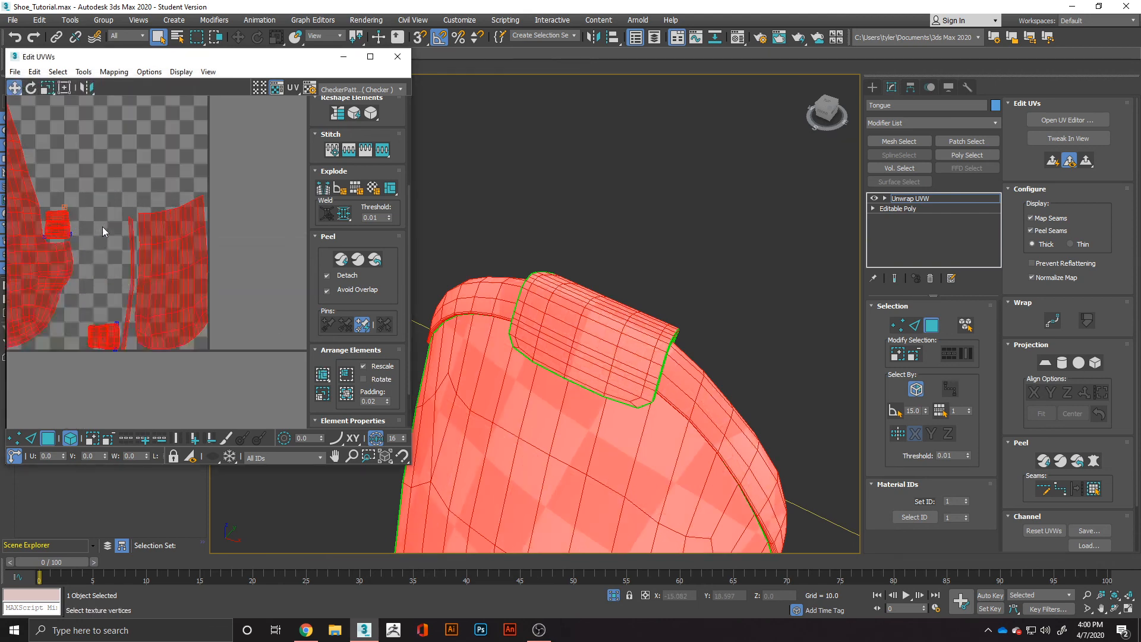
# - Select the tongue's long shell and tab shell in turn and compare their checker size on the model
pyautogui.moveTo(104, 219); pyautogui.dragTo(238, 230, button='middle')
pyautogui.click(536, 419)
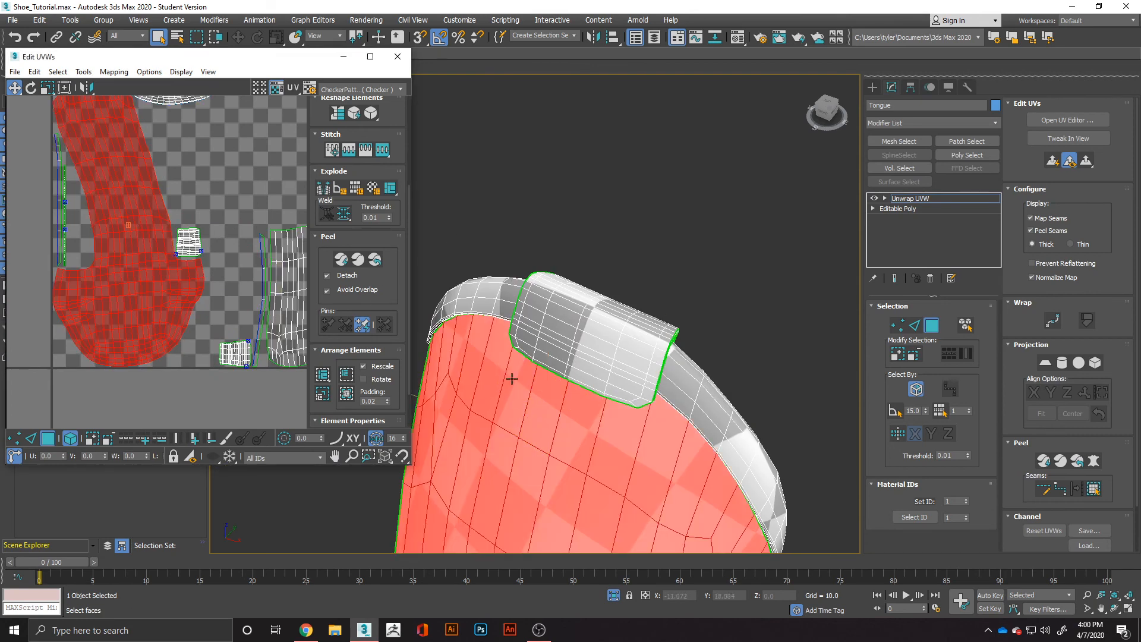
pyautogui.click(229, 352)
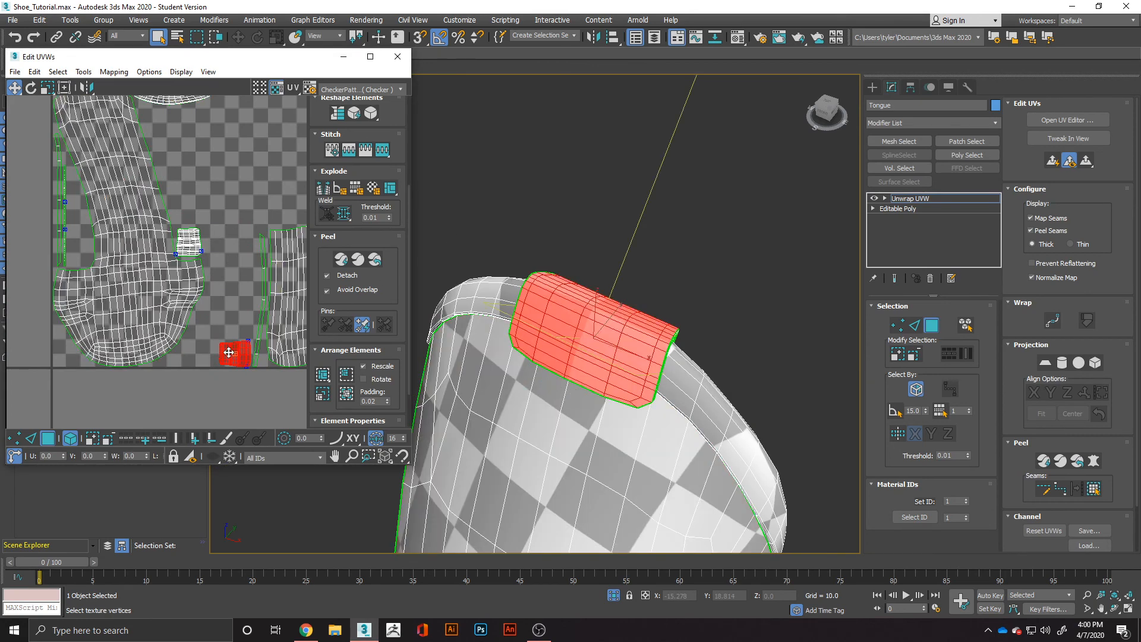
pyautogui.click(728, 303)
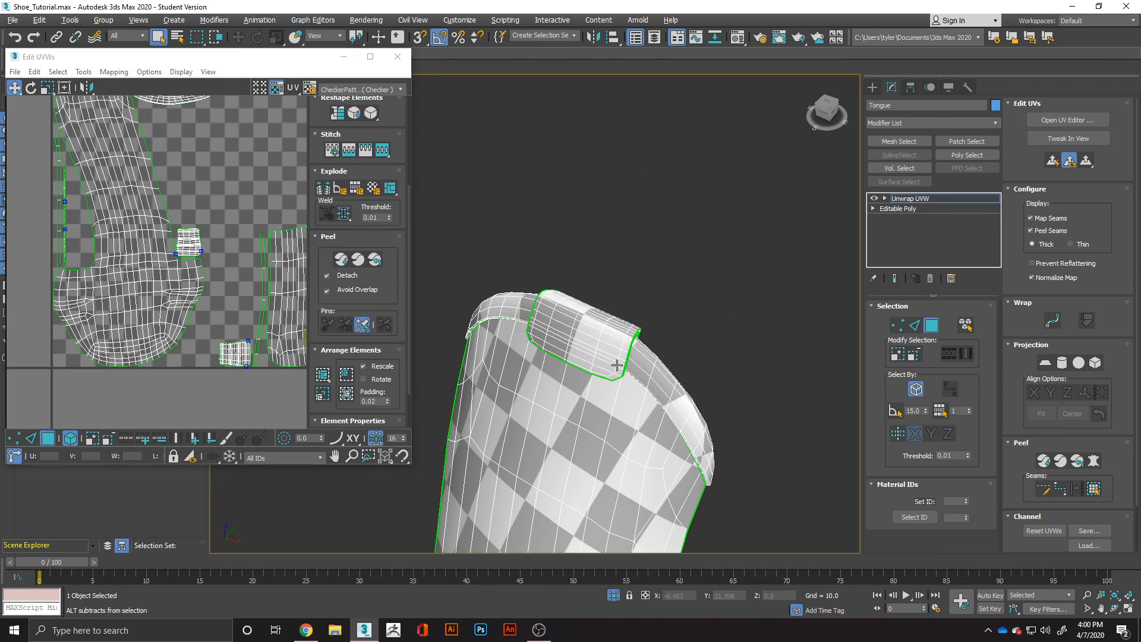
pyautogui.moveTo(616, 362)
pyautogui.keyDown('alt'); pyautogui.mouseDown(button='middle')
pyautogui.moveTo(654, 351)
pyautogui.moveTo(610, 345)
pyautogui.mouseUp(button='middle'); pyautogui.keyUp('alt')
pyautogui.scroll(-6, 655, 351)
pyautogui.scroll(8, 609, 344)
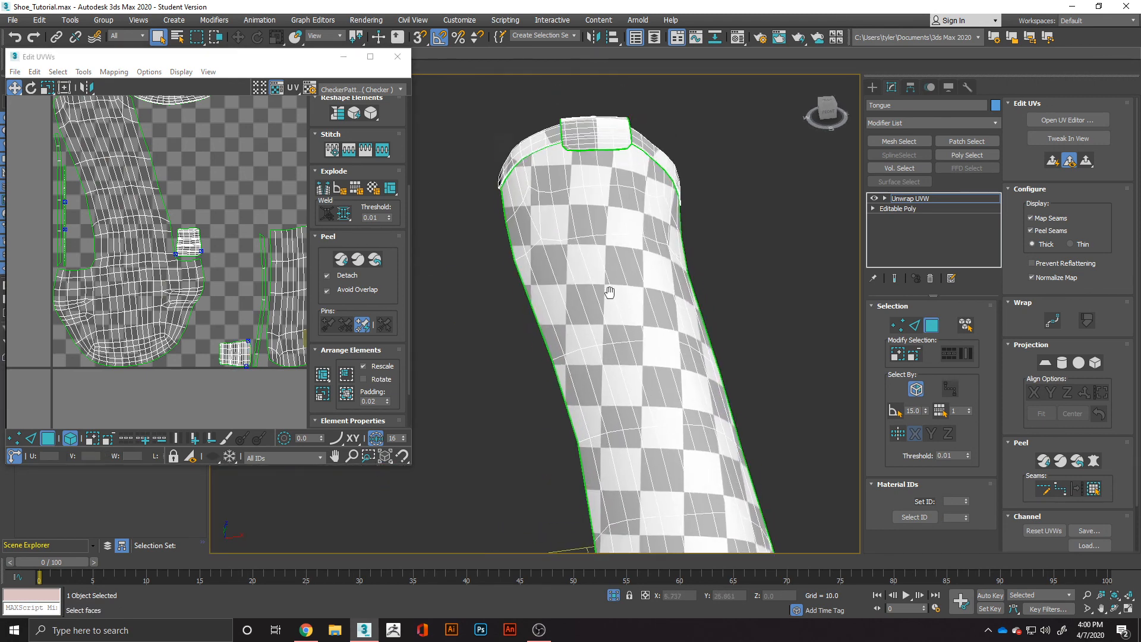
pyautogui.scroll(-3, 257, 271)
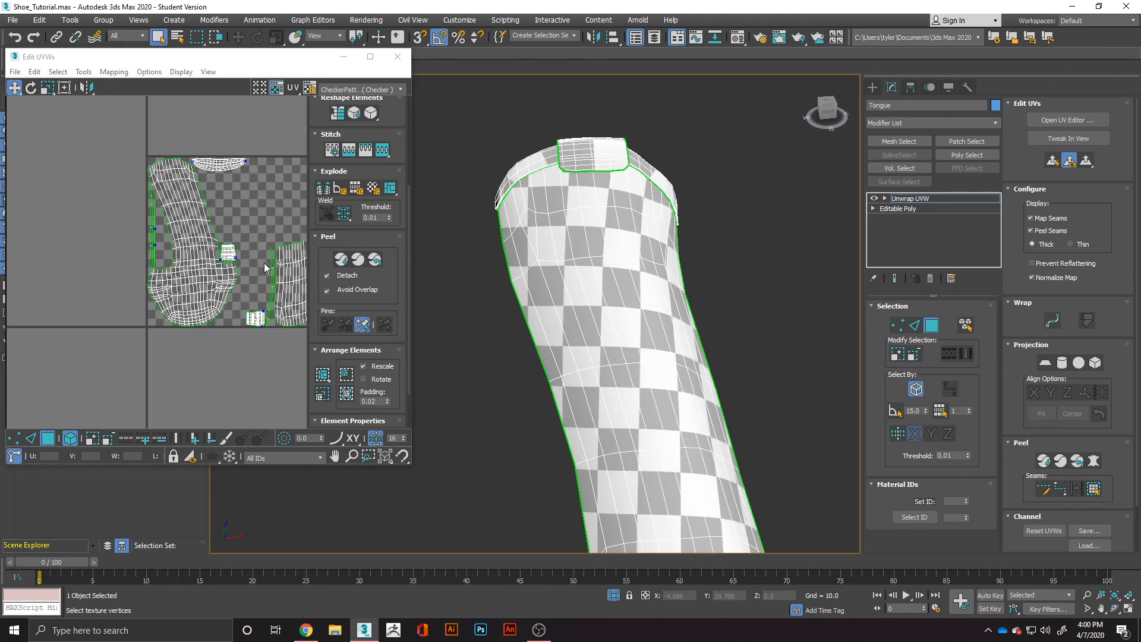
# - Move the tall panel shell and the curved rim shell closer to the tongue's other shells within the UV tile
pyautogui.moveTo(257, 271); pyautogui.dragTo(197, 278, button='middle')
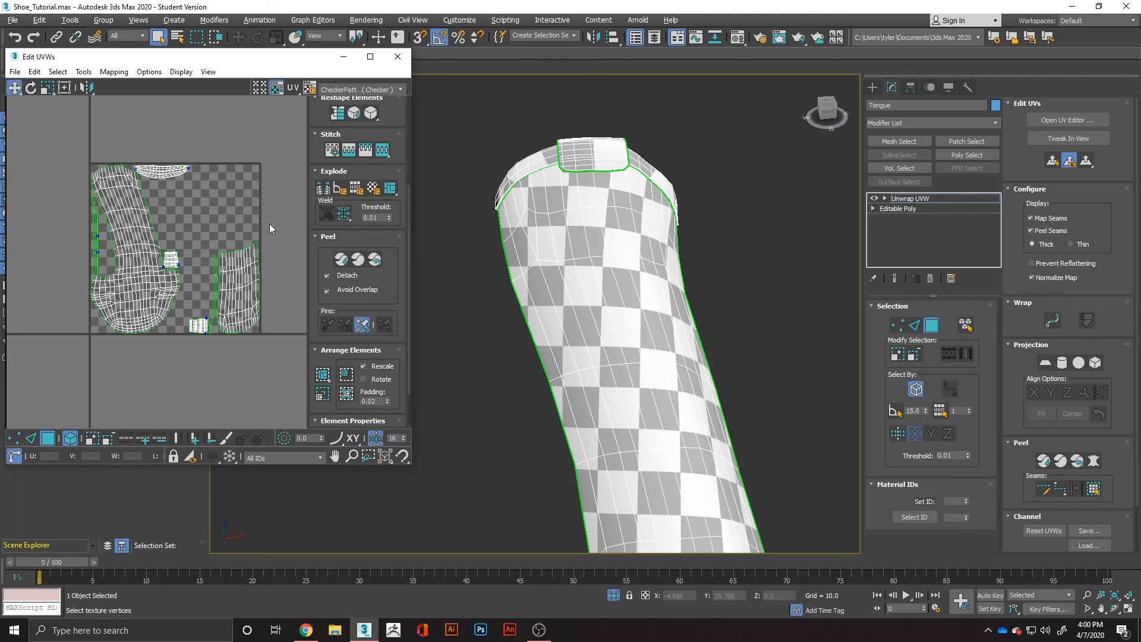
pyautogui.moveTo(270, 224); pyautogui.dragTo(197, 316)
pyautogui.click(173, 172)
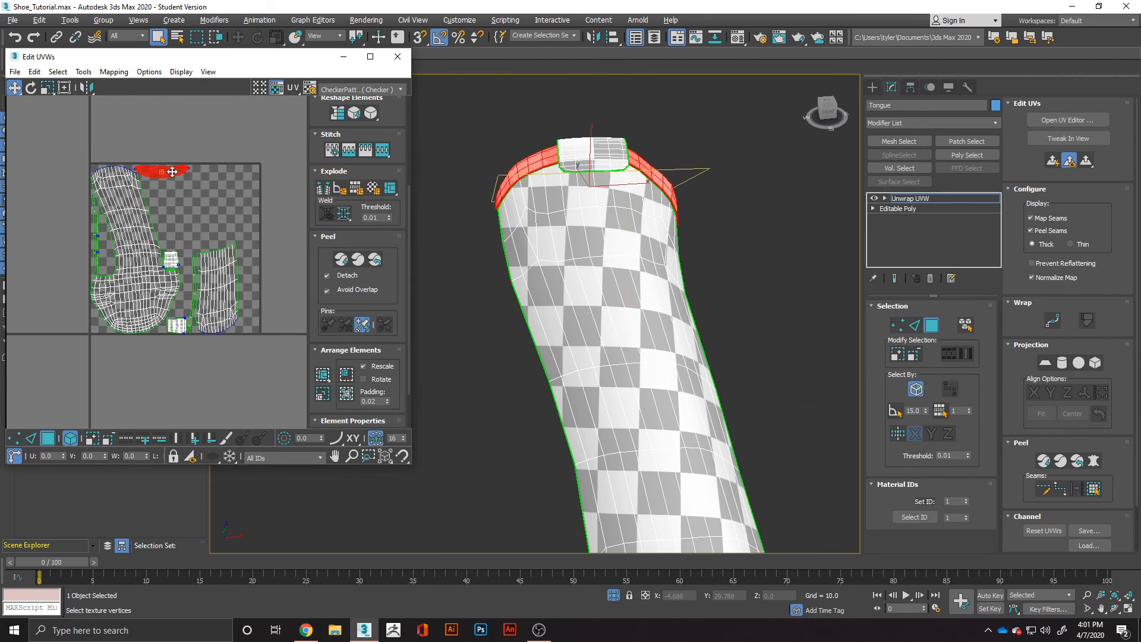
pyautogui.moveTo(172, 172); pyautogui.dragTo(202, 239)
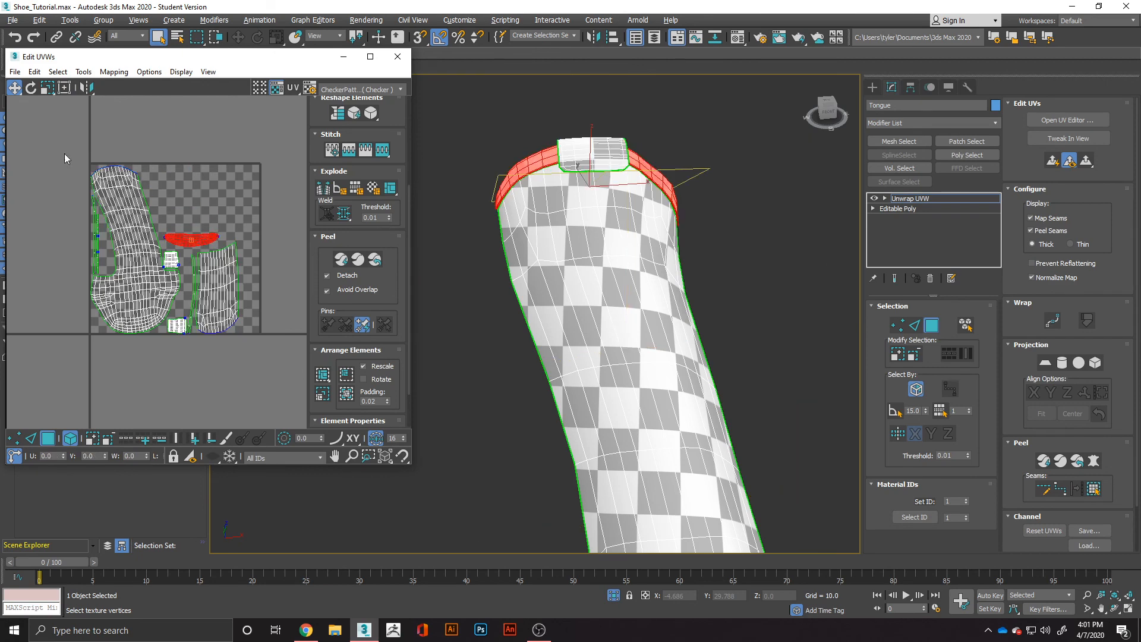
# - Select the narrow strip shells beside the long tongue shell and look for their faces on the model
pyautogui.moveTo(59, 163); pyautogui.dragTo(150, 272)
pyautogui.scroll(4, 71, 233)
pyautogui.scroll(-5, 506, 313)
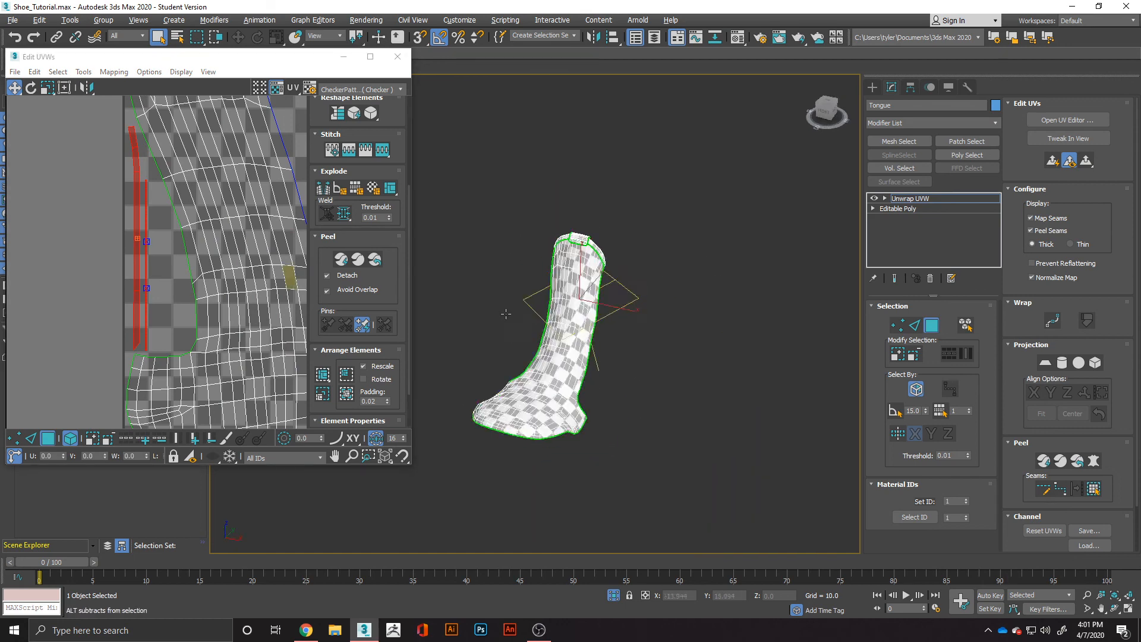
pyautogui.keyDown('alt'); pyautogui.moveTo(505, 313); pyautogui.dragTo(118, 252, button='middle'); pyautogui.keyUp('alt')
# - Select all of the tongue's shells, move them together outside the UV tile, and close the UV editor
pyautogui.scroll(-3, 76, 260)
pyautogui.scroll(-3, 117, 263)
pyautogui.moveTo(56, 170); pyautogui.dragTo(225, 336)
pyautogui.scroll(-3, 221, 318)
pyautogui.moveTo(199, 292); pyautogui.dragTo(184, 327, button='middle')
pyautogui.moveTo(158, 323); pyautogui.dragTo(243, 238)
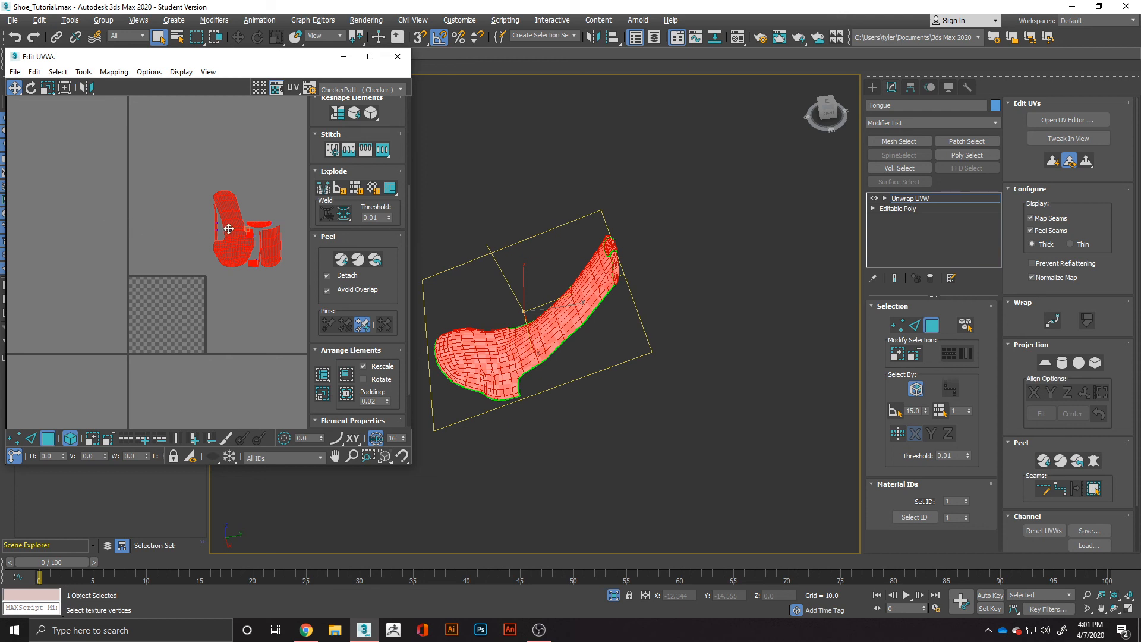
pyautogui.click(397, 58)
# - Convert the unwrapped tongue to an Editable Poly to collapse its Unwrap UVW modifier
pyautogui.rightClick(493, 387)
pyautogui.moveTo(532, 509)
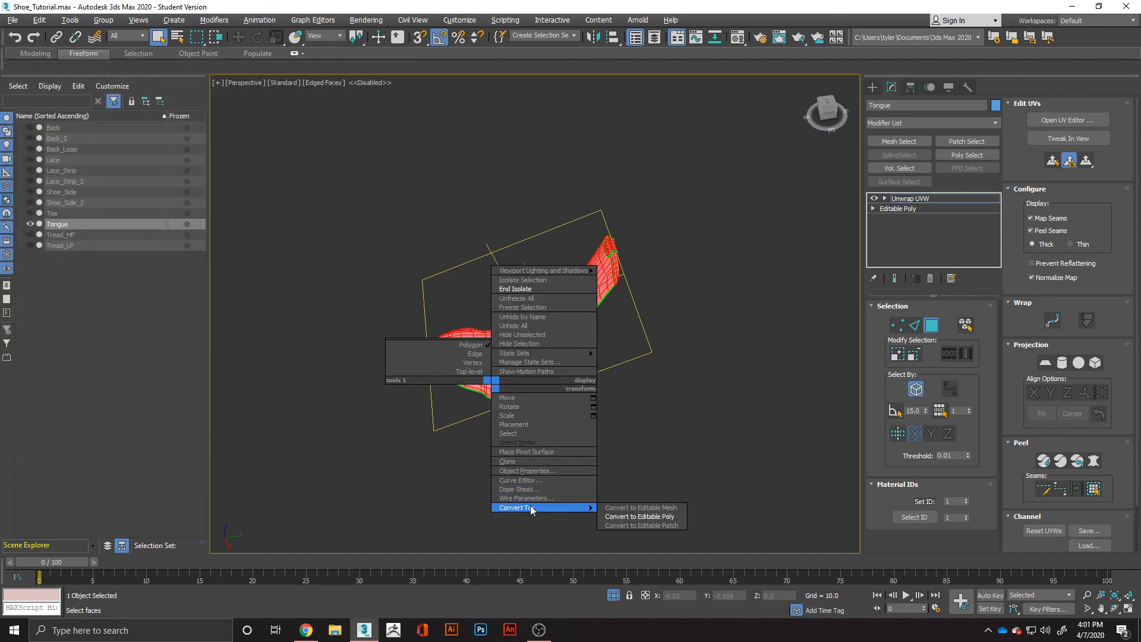
pyautogui.click(639, 516)
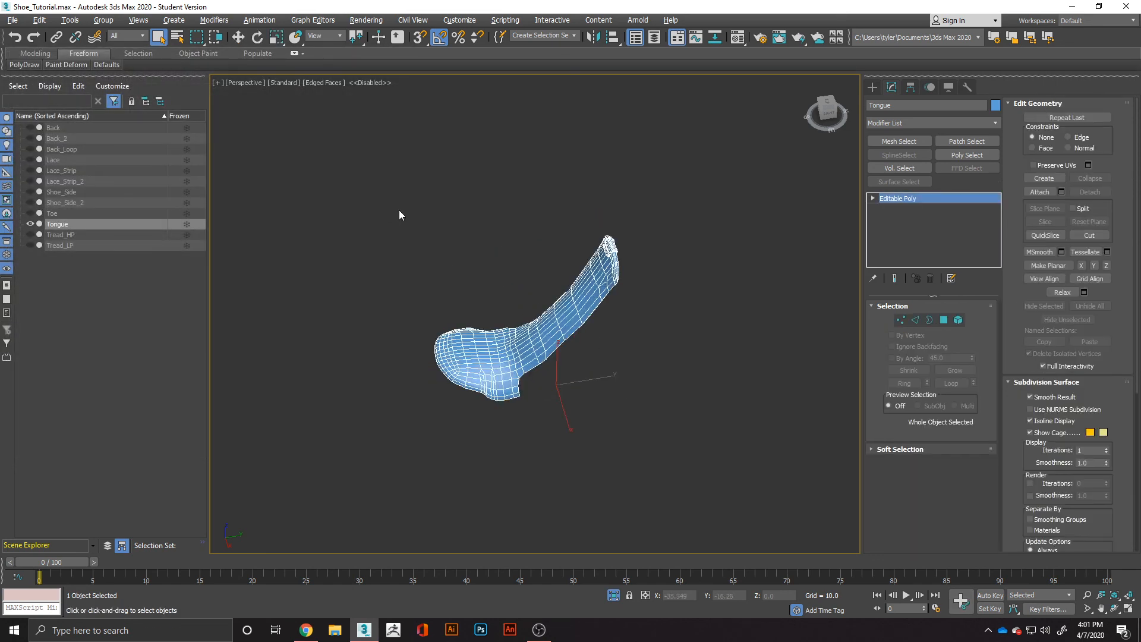
# - End the tongue's isolation and hide the Tongue object so the remaining shoe parts can be viewed
pyautogui.rightClick(431, 357)
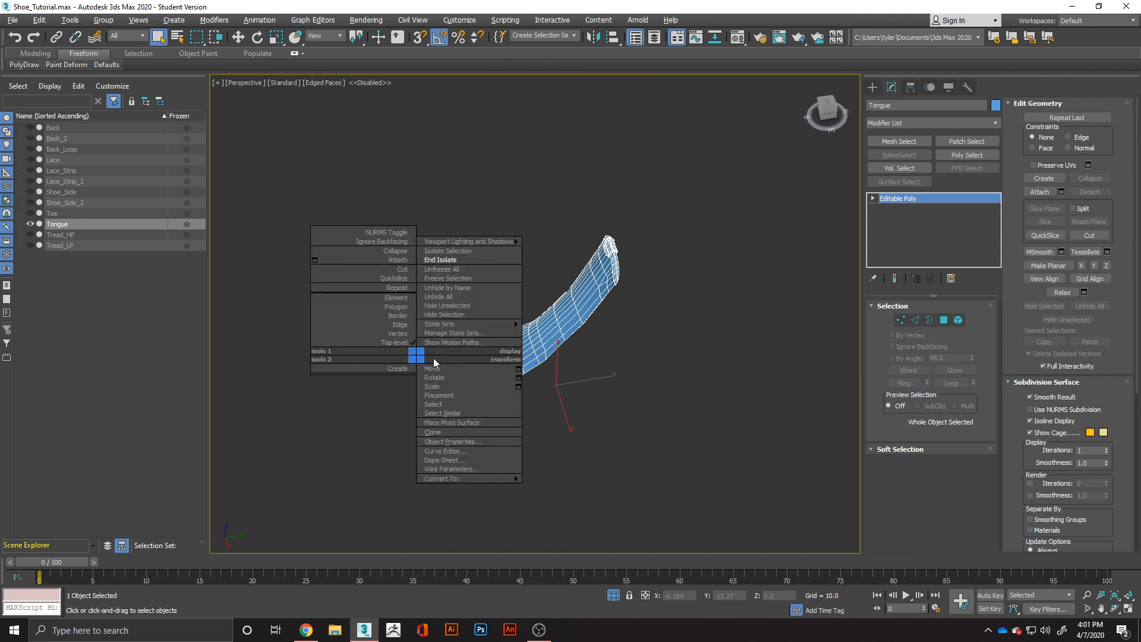
pyautogui.click(440, 259)
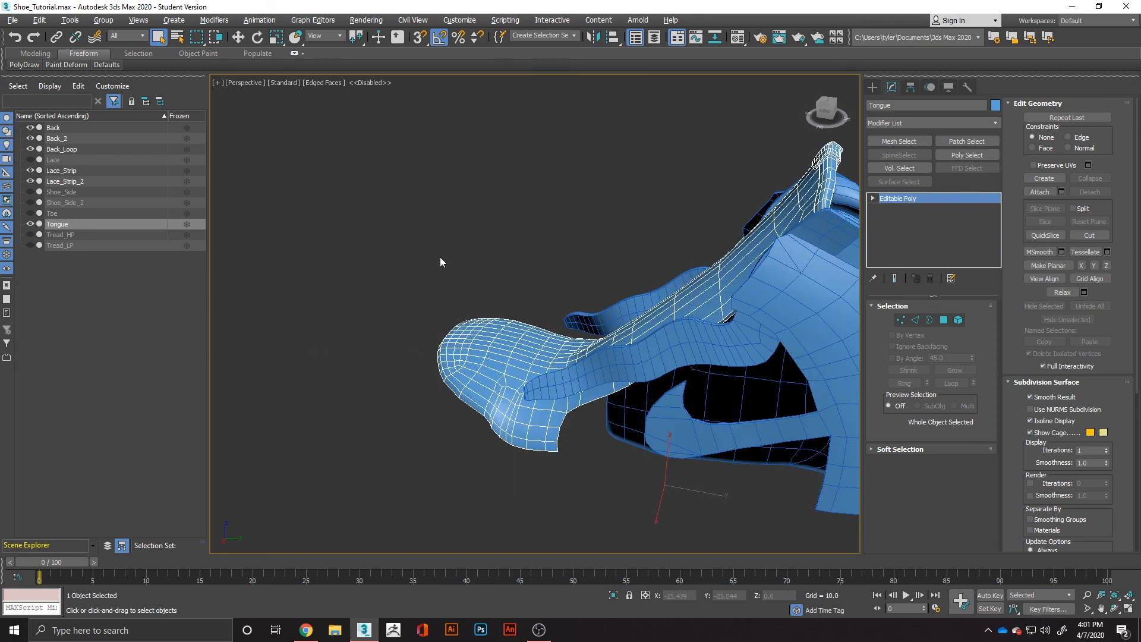
pyautogui.click(28, 223)
pyautogui.scroll(-3, 527, 385)
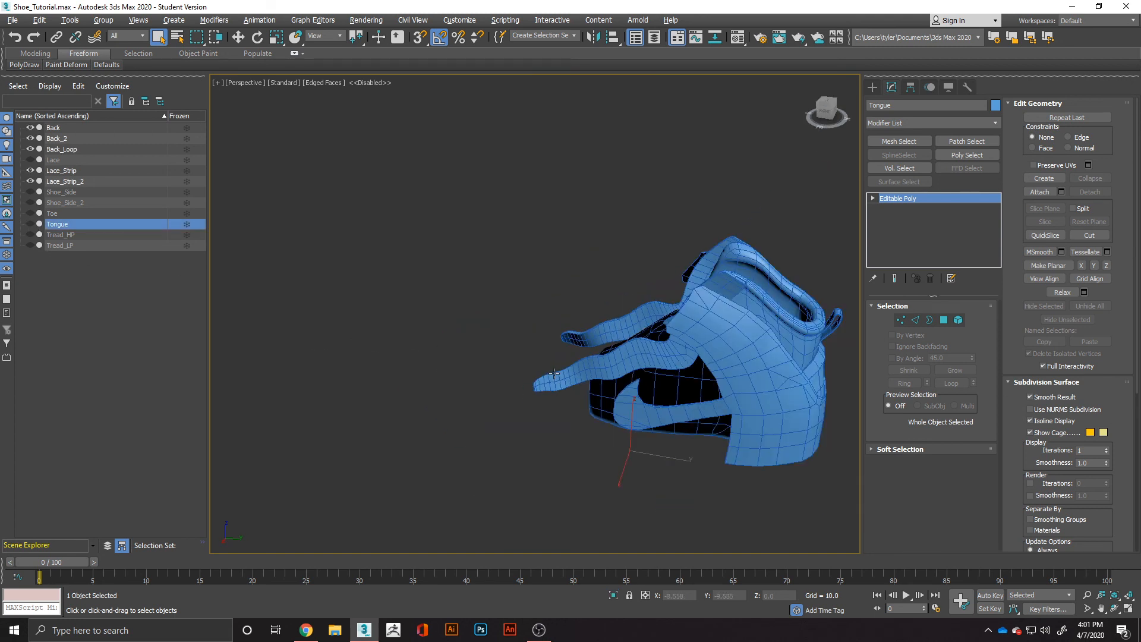
pyautogui.keyDown('alt'); pyautogui.moveTo(554, 376); pyautogui.dragTo(754, 355, button='middle'); pyautogui.keyUp('alt')
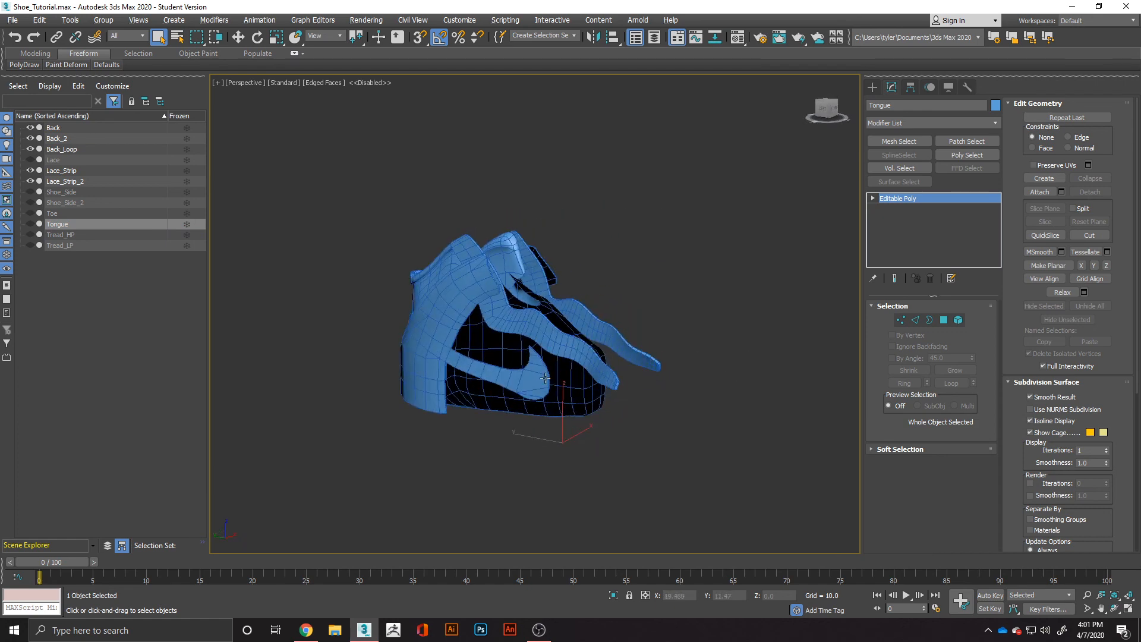
pyautogui.keyDown('alt'); pyautogui.moveTo(412, 337); pyautogui.dragTo(694, 362, button='middle'); pyautogui.keyUp('alt')
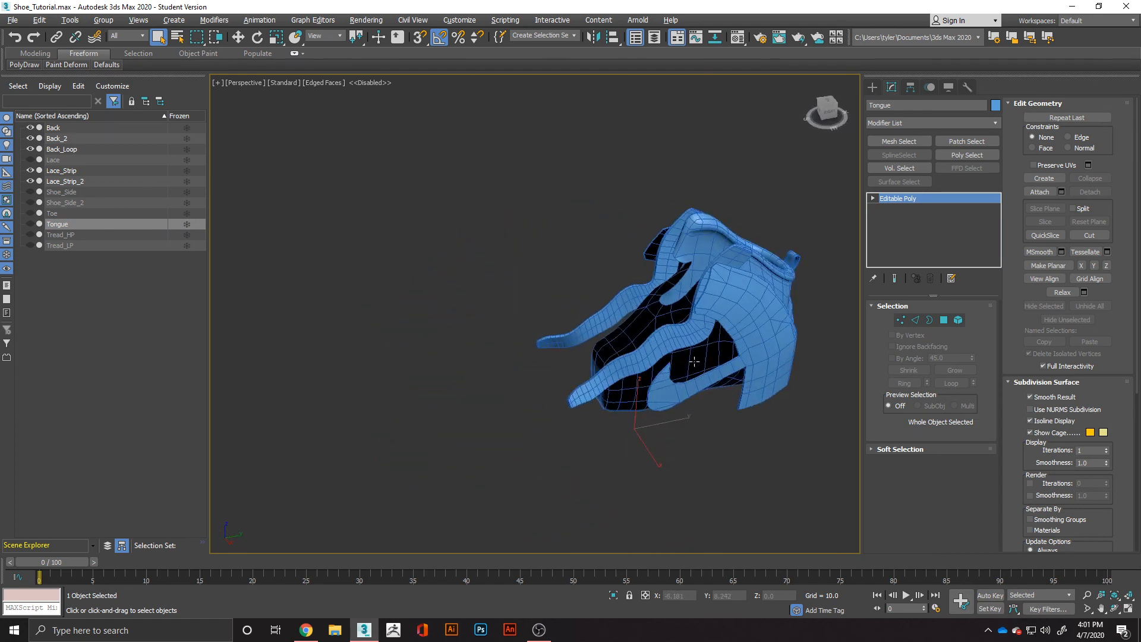